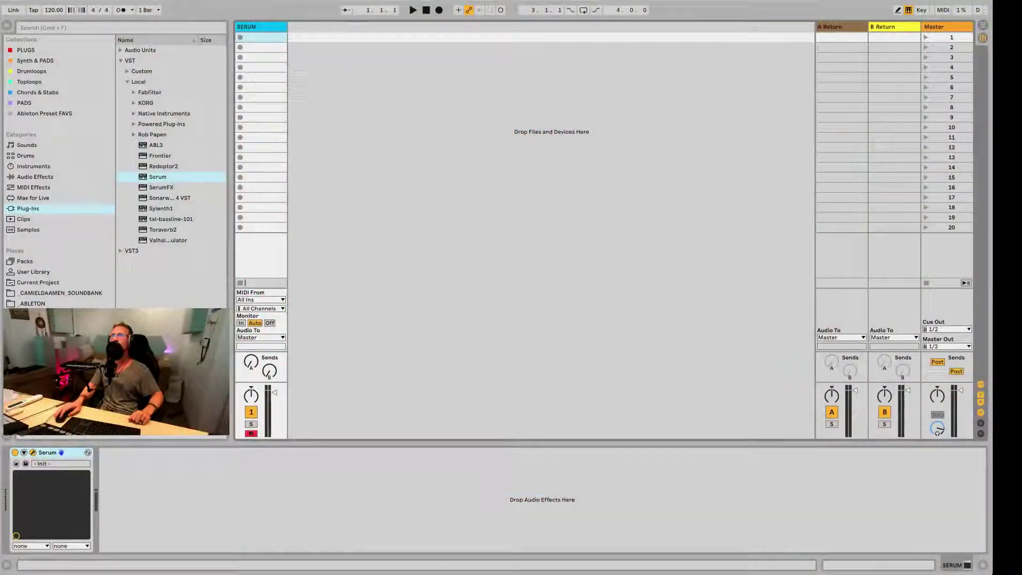
# Show the Serum plug-in window, load the Analog wavetable Basic Shapes into oscillator A and adjust its wavetable position.
pyautogui.press('alt+super+p')
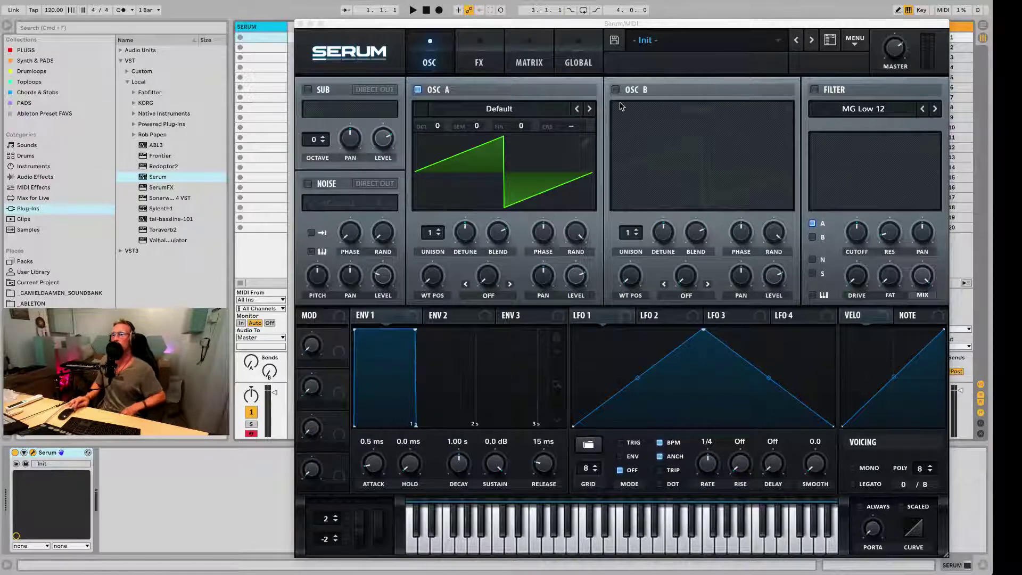
pyautogui.click(516, 110)
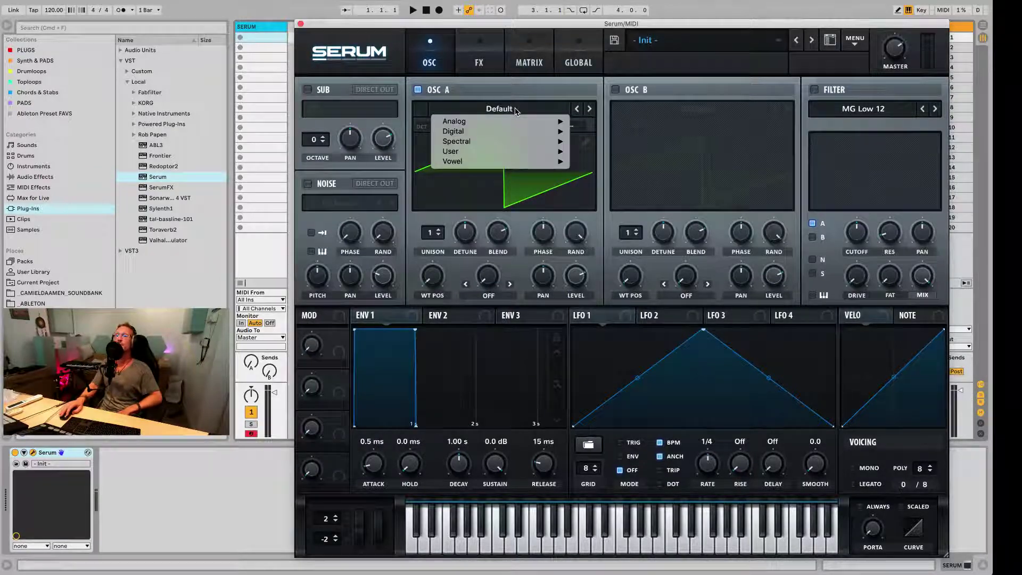
pyautogui.moveTo(505, 122)
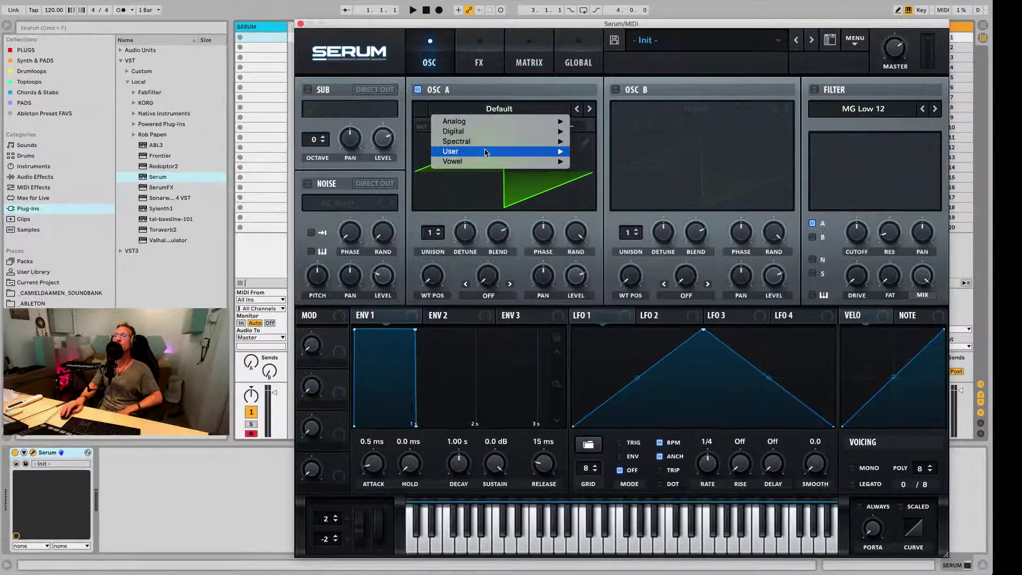
pyautogui.moveTo(494, 133)
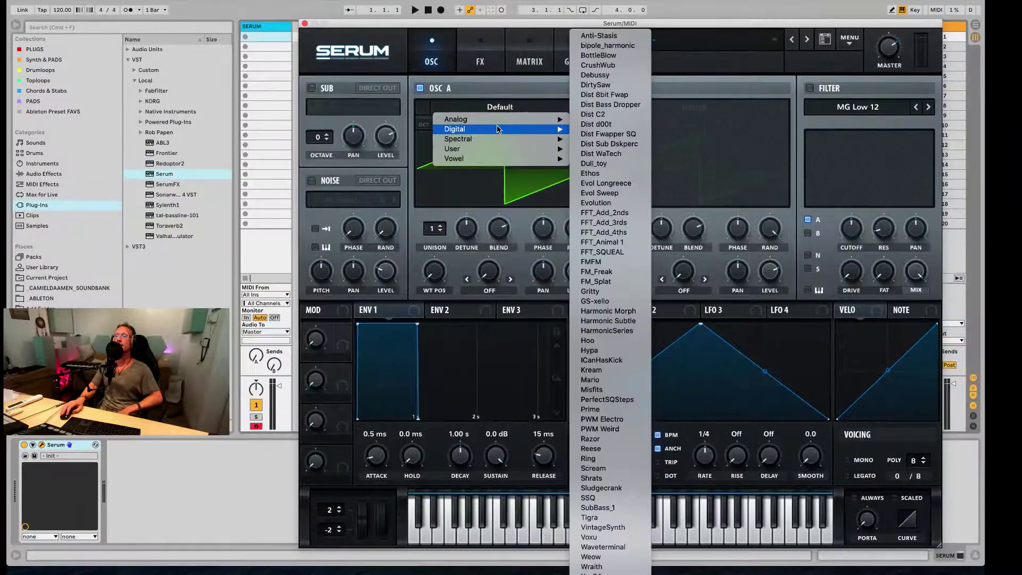
pyautogui.moveTo(499, 124)
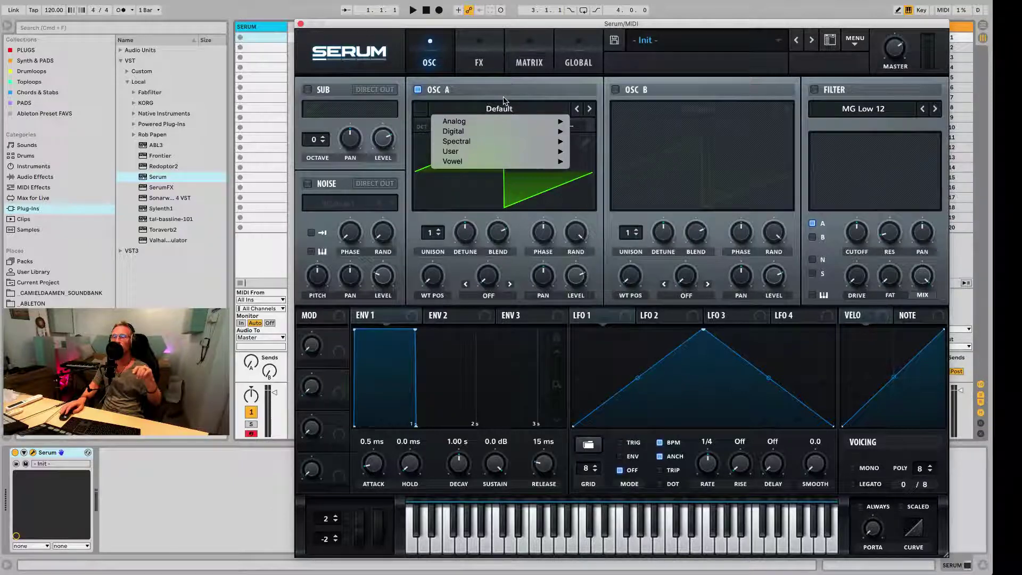
pyautogui.click(490, 109)
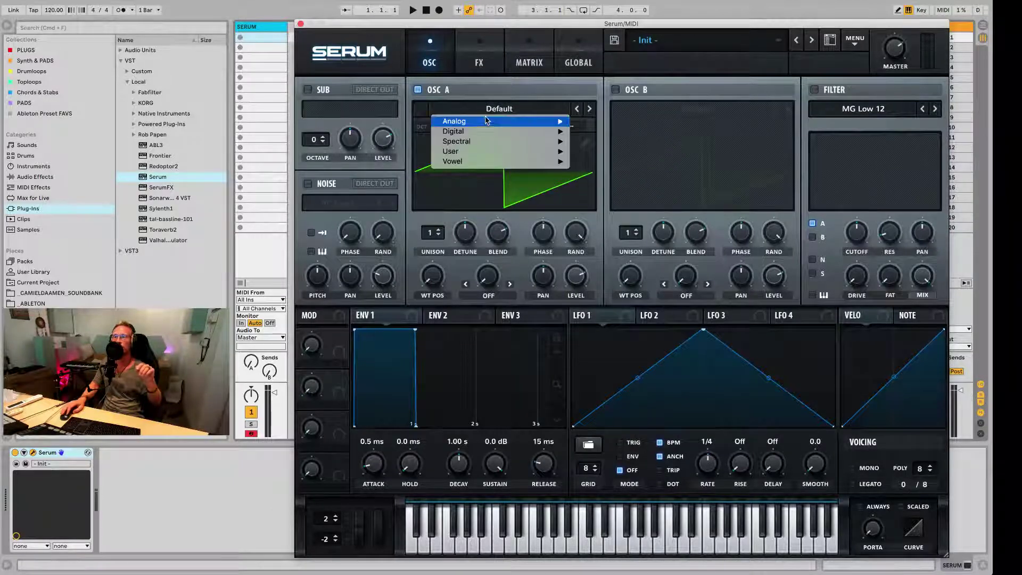
pyautogui.moveTo(553, 121)
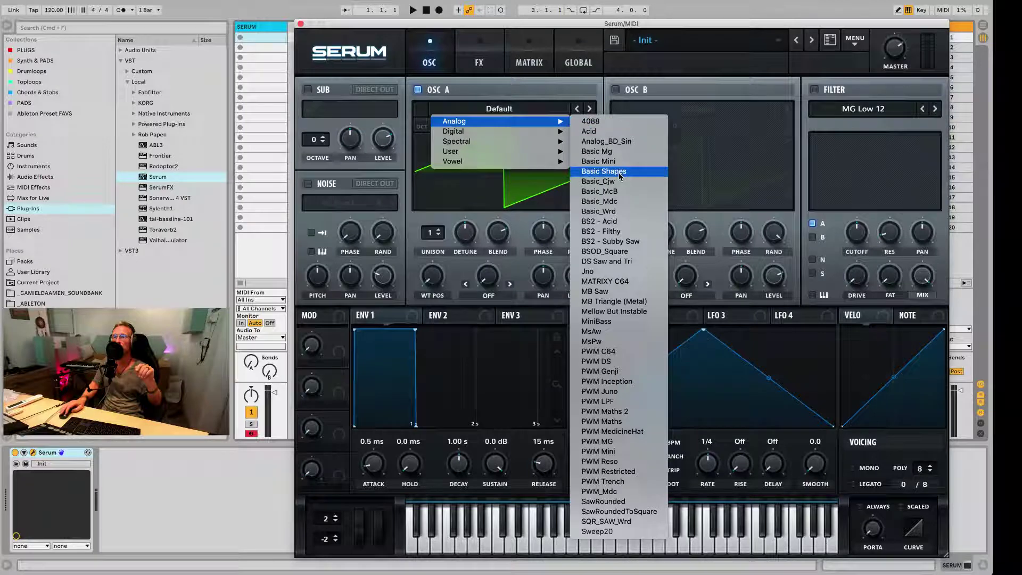
pyautogui.click(620, 172)
pyautogui.moveTo(440, 275)
pyautogui.mouseDown()
pyautogui.moveTo(442, 207)
pyautogui.moveTo(439, 238)
pyautogui.moveTo(459, 170)
pyautogui.moveTo(448, 277)
pyautogui.mouseUp()
# Load the Vowel wavetable ML Addifunk into oscillator A and sweep its wavetable position to audition the sound.
pyautogui.click(485, 121)
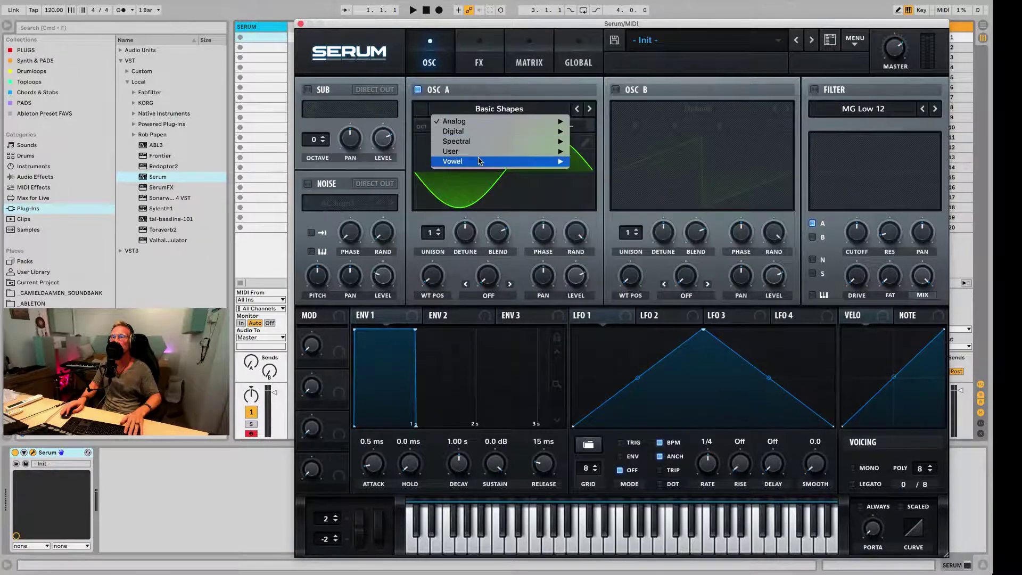
pyautogui.moveTo(482, 161)
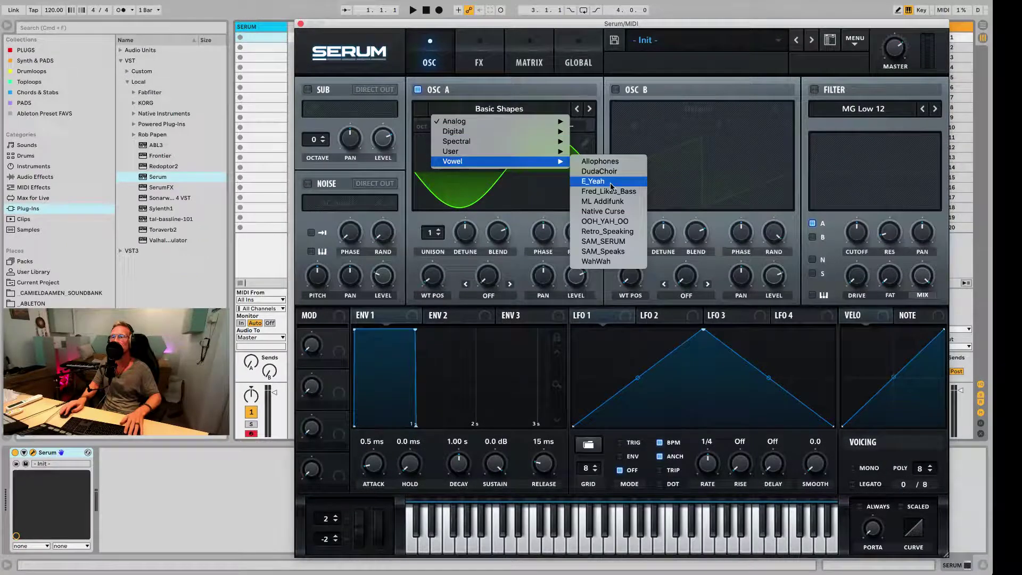
pyautogui.click(612, 202)
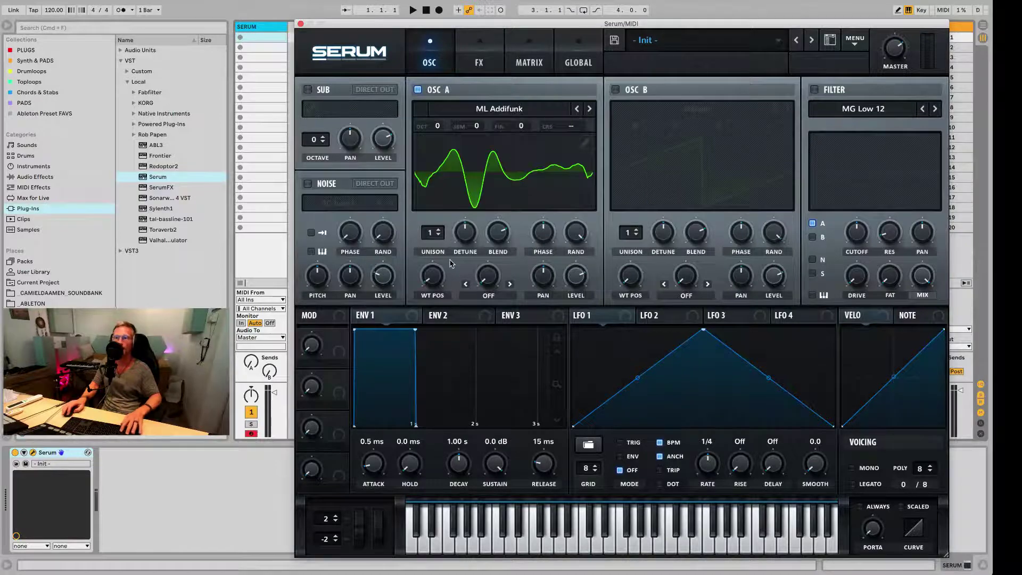
pyautogui.moveTo(431, 275); pyautogui.dragTo(417, 370)
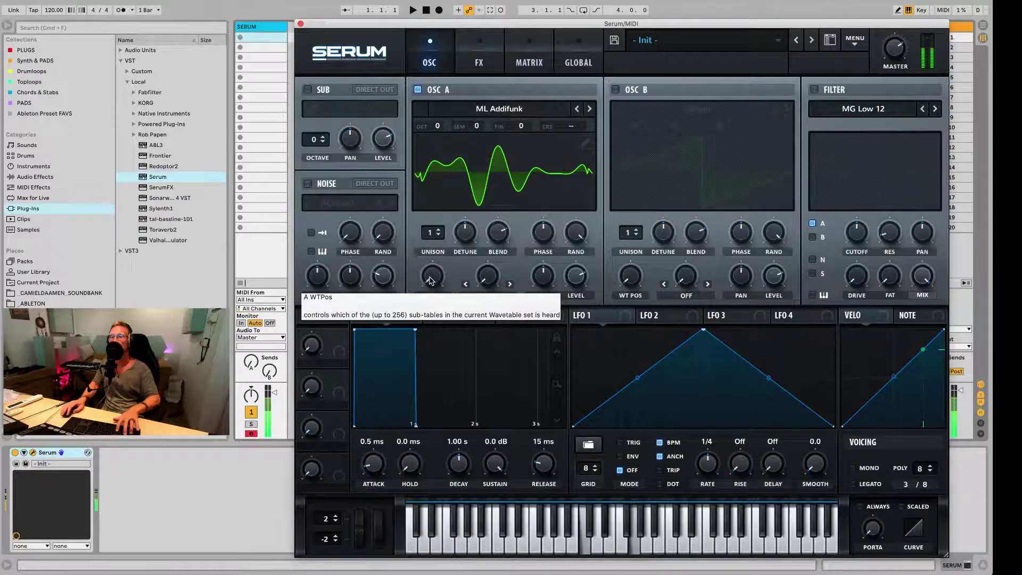
pyautogui.moveTo(431, 281)
pyautogui.mouseDown()
pyautogui.moveTo(435, 232)
pyautogui.moveTo(435, 282)
pyautogui.mouseUp()
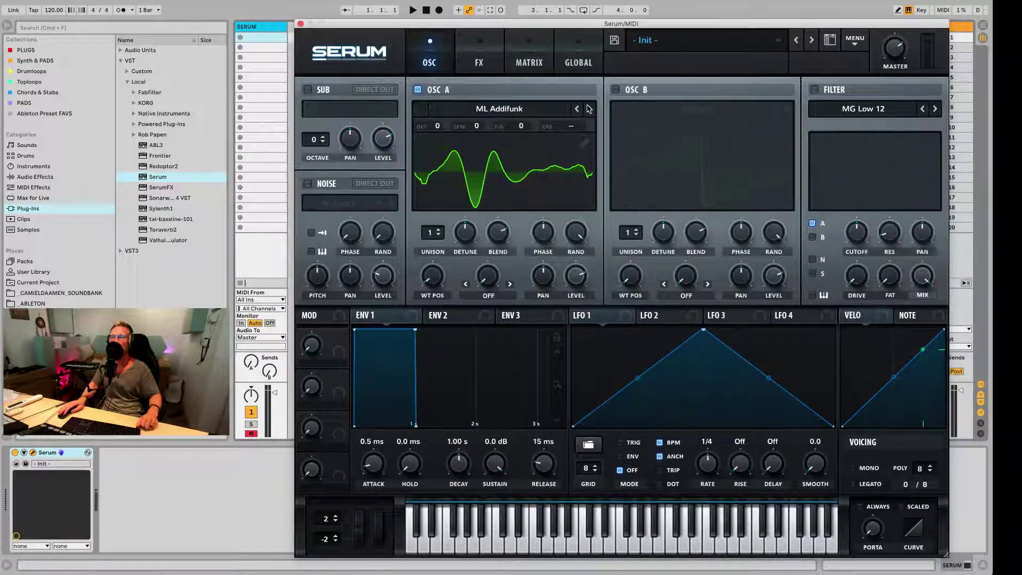
# Enable oscillator B and try different sub oscillator octaves, returning the octave to 0.
pyautogui.click(614, 90)
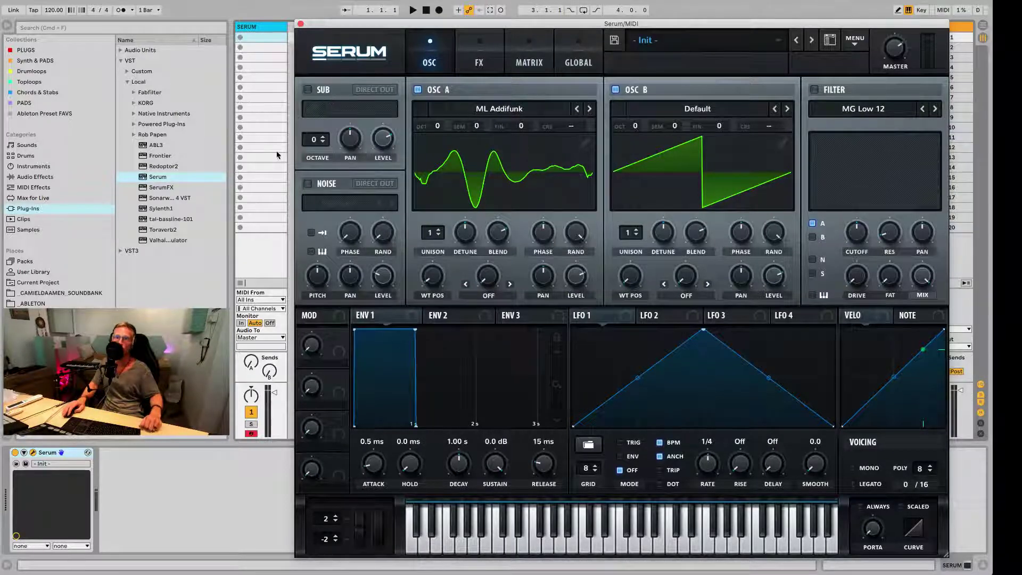
pyautogui.scroll(2, 315, 143)
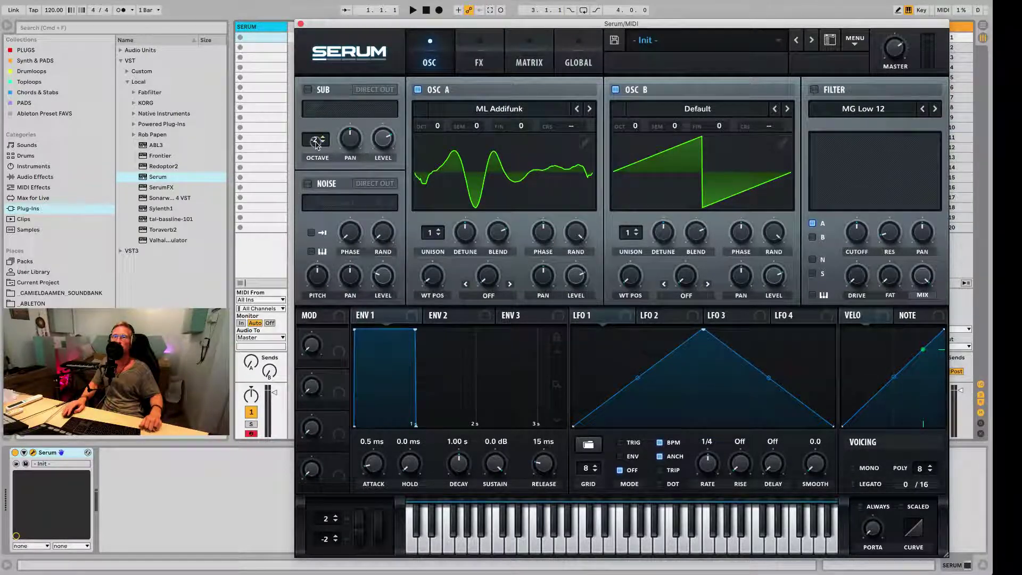
pyautogui.scroll(-4, 317, 143)
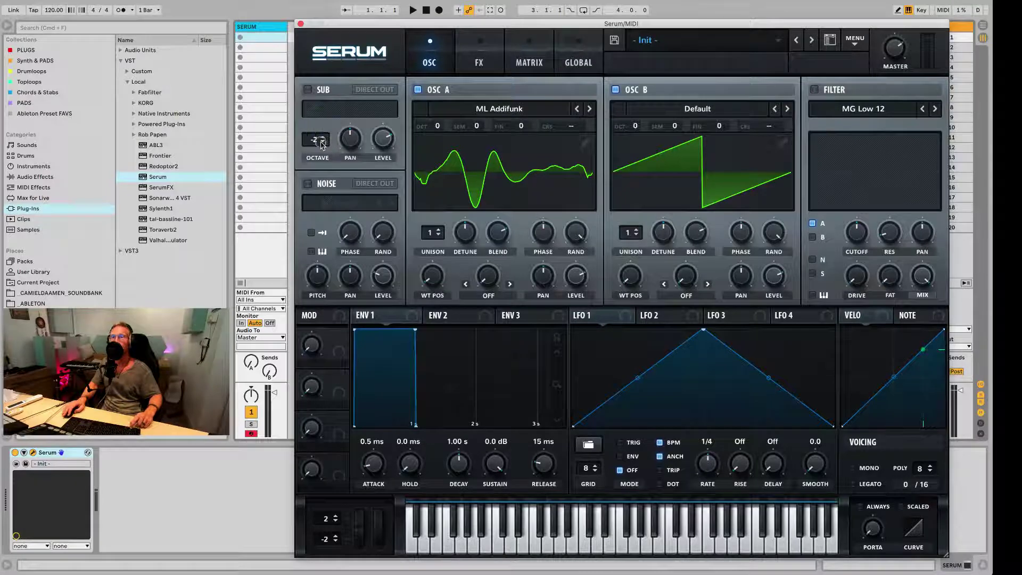
pyautogui.scroll(2, 319, 143)
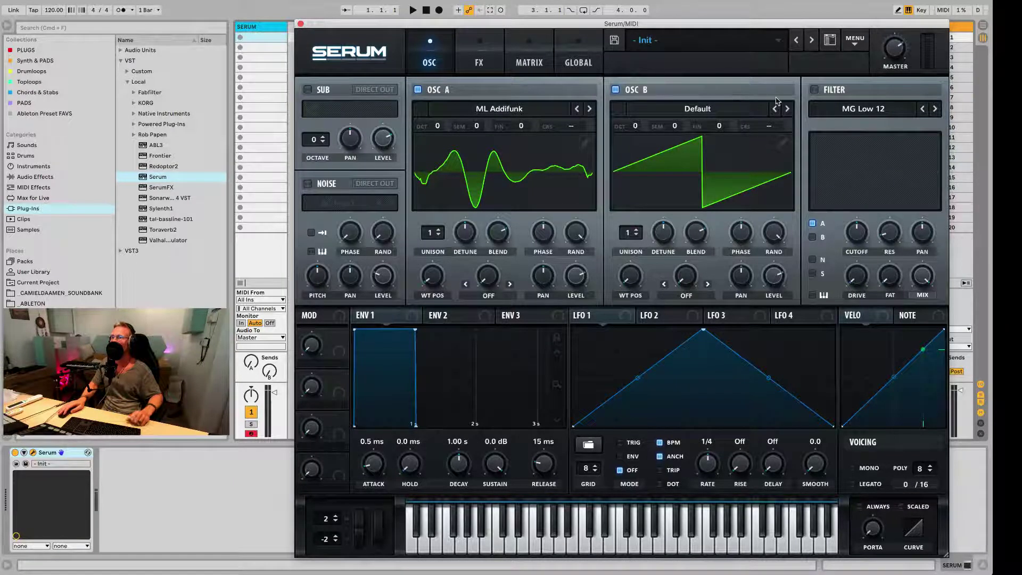
# Enable the filter and look over its available filter type categories.
pyautogui.click(814, 89)
pyautogui.click(827, 112)
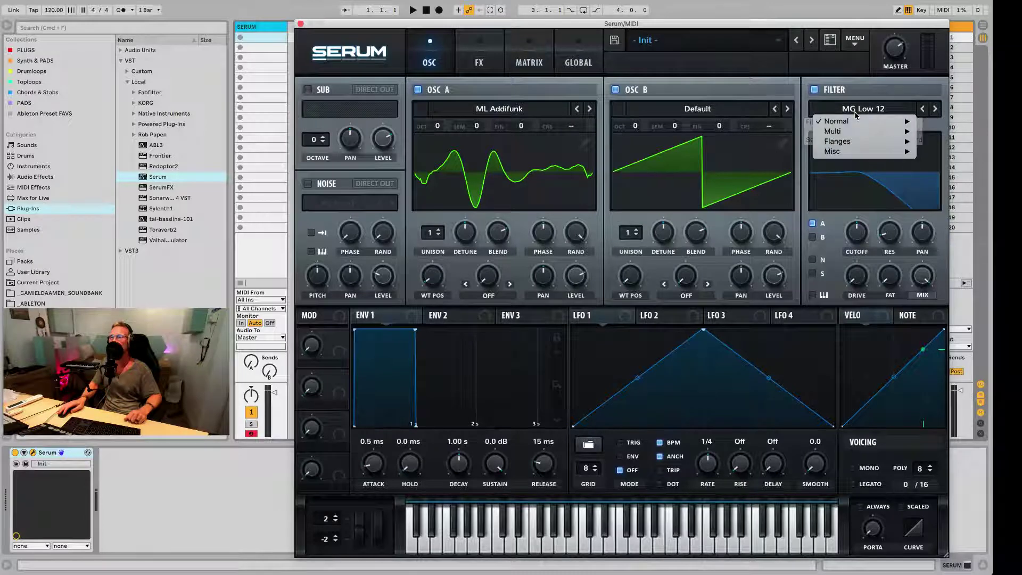
pyautogui.moveTo(861, 123)
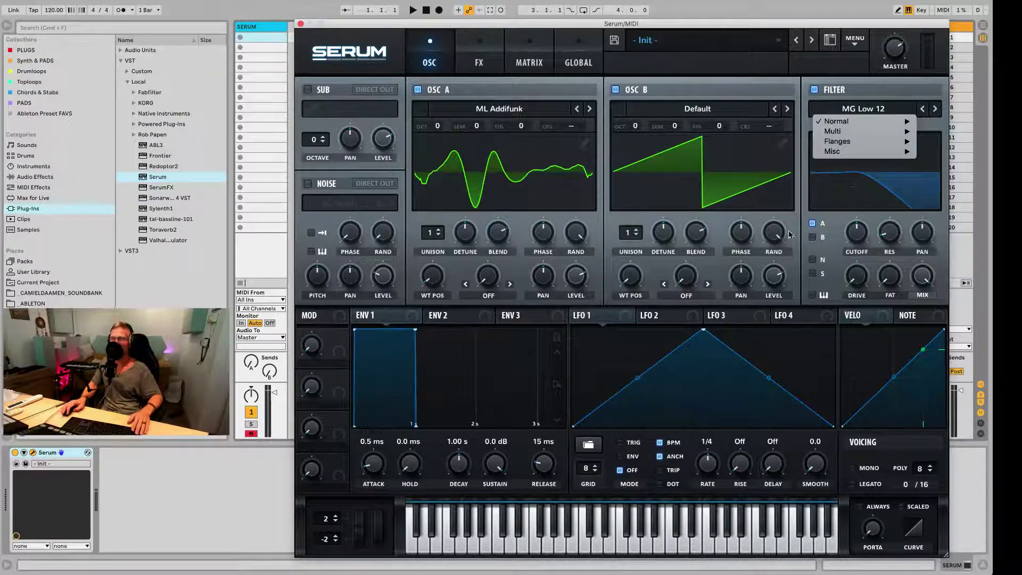
# Look over oscillator B's warp modes, leaving the mode unchanged, and switch off both oscillator B and the filter.
pyautogui.click(688, 296)
pyautogui.click(689, 298)
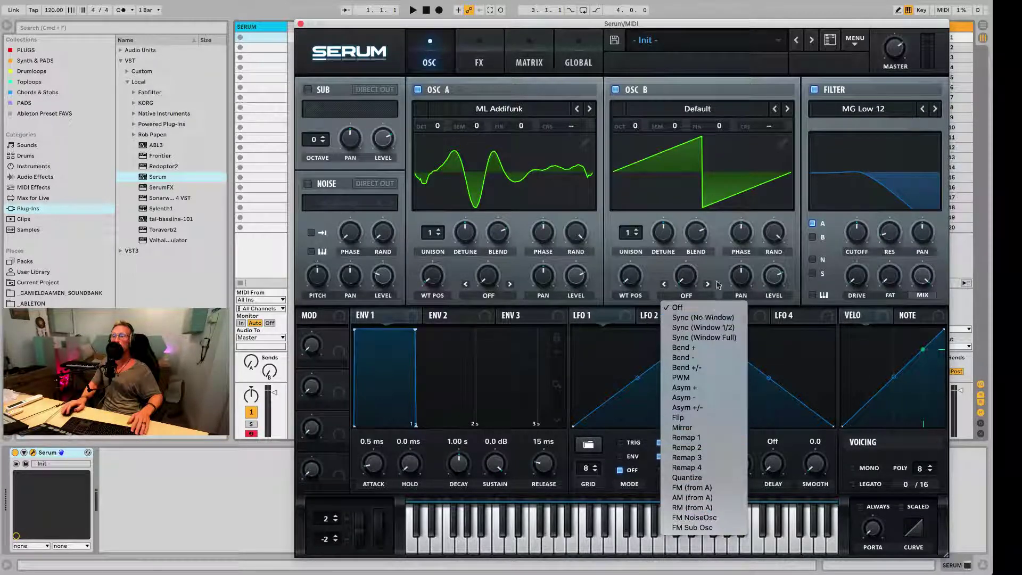
pyautogui.click(644, 101)
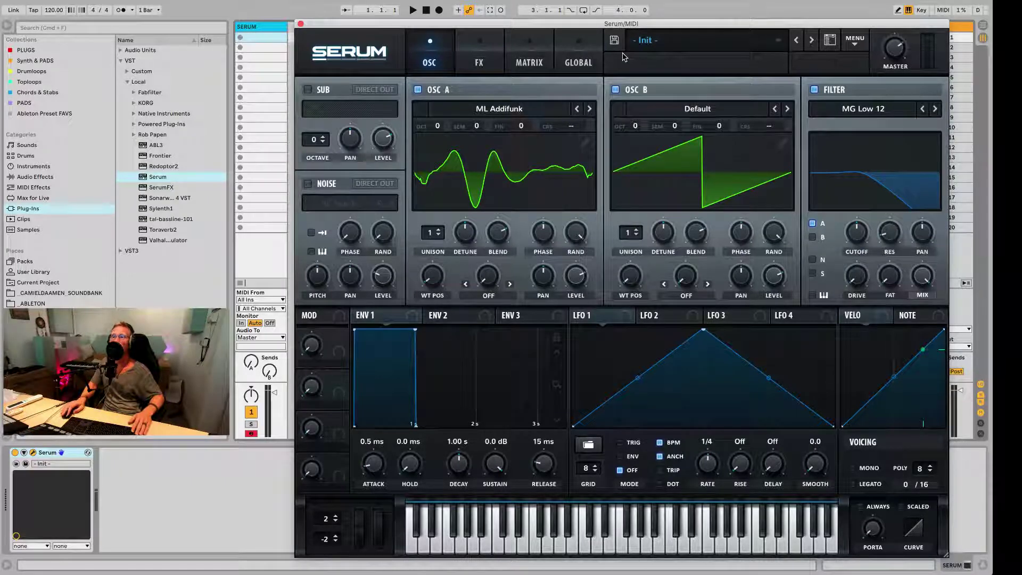
pyautogui.click(616, 90)
pyautogui.click(813, 90)
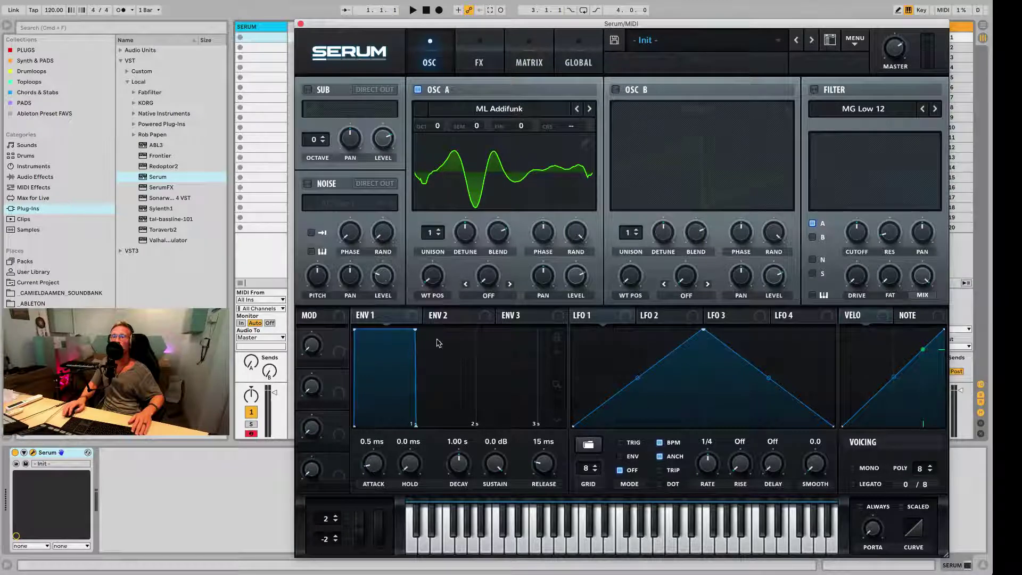
# Map envelope 1 to the filter cutoff and try lower cutoff settings with the filter enabled.
pyautogui.click(524, 316)
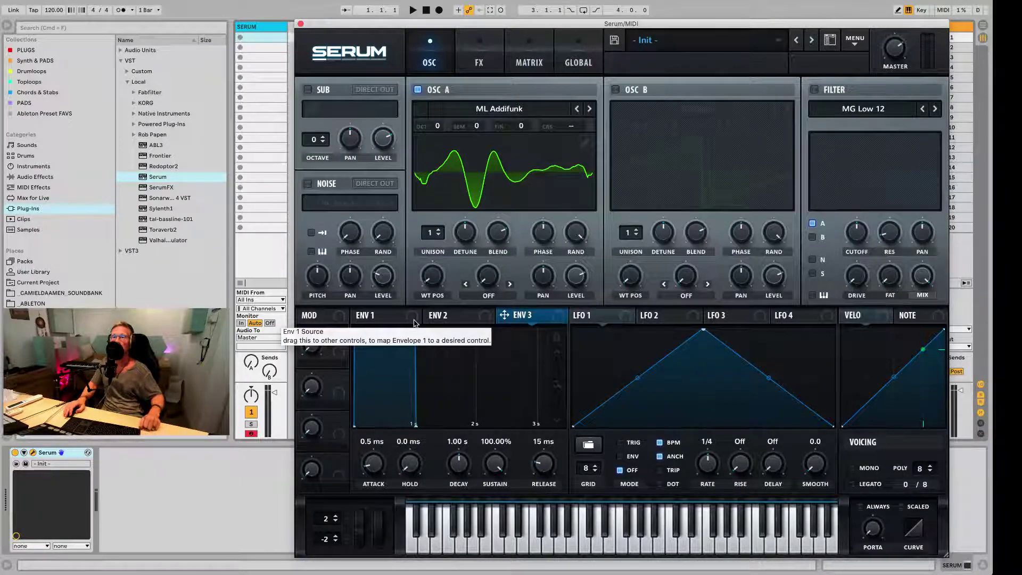
pyautogui.moveTo(414, 323); pyautogui.dragTo(569, 286)
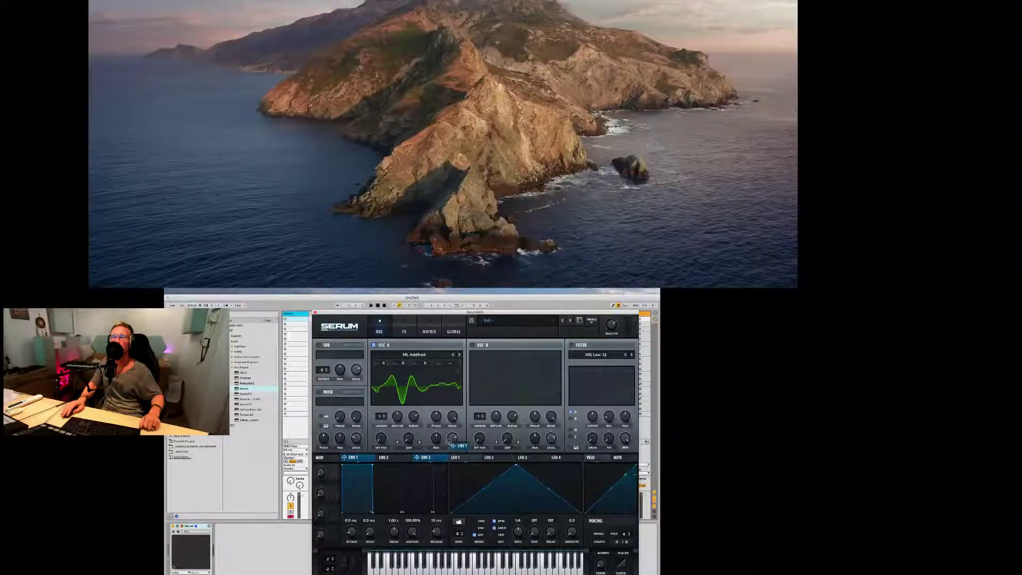
pyautogui.moveTo(450, 442); pyautogui.dragTo(593, 419)
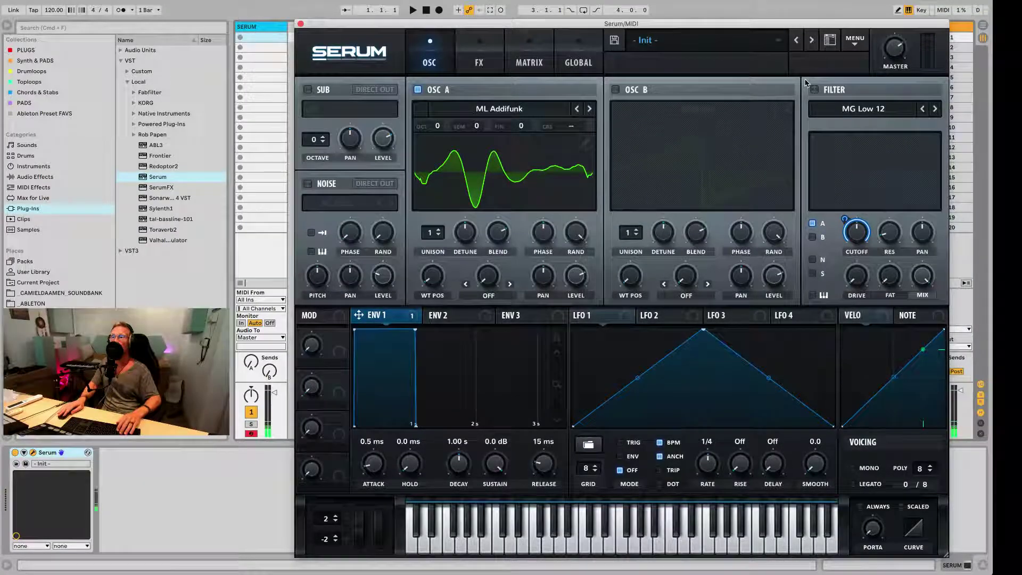
pyautogui.click(814, 89)
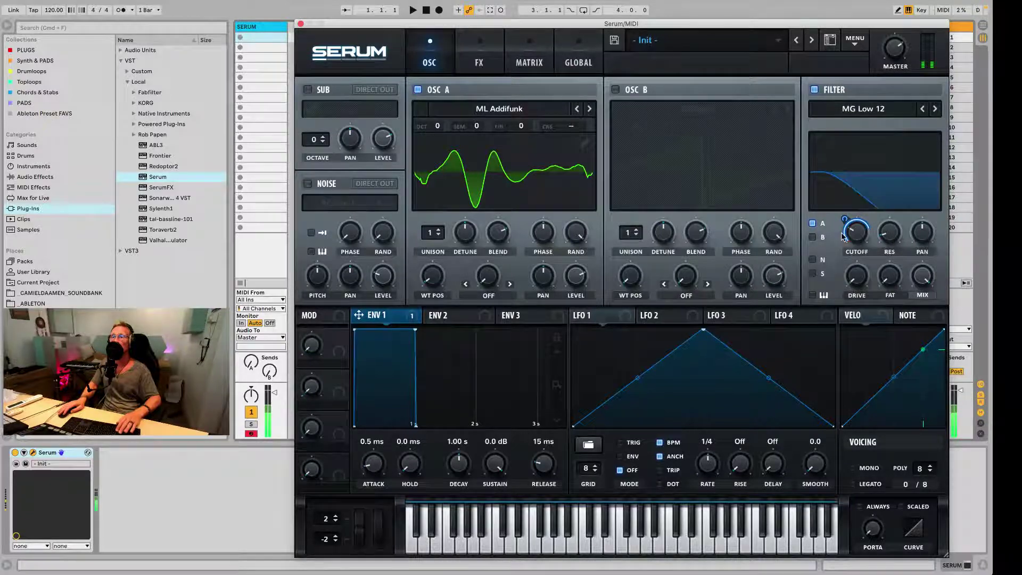
pyautogui.moveTo(842, 237); pyautogui.dragTo(851, 243)
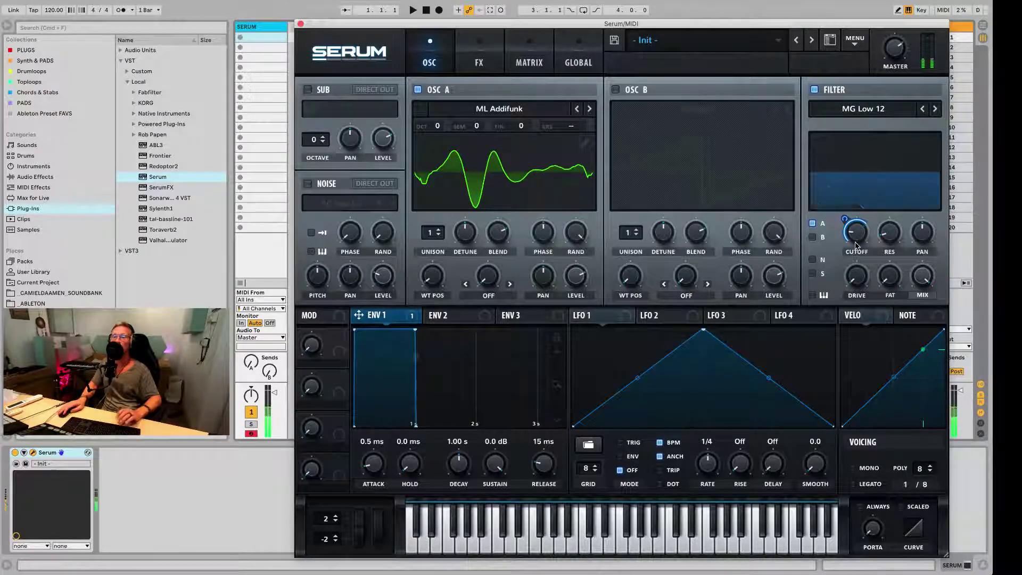
# Switch the filter off.
pyautogui.click(410, 319)
pyautogui.click(404, 372)
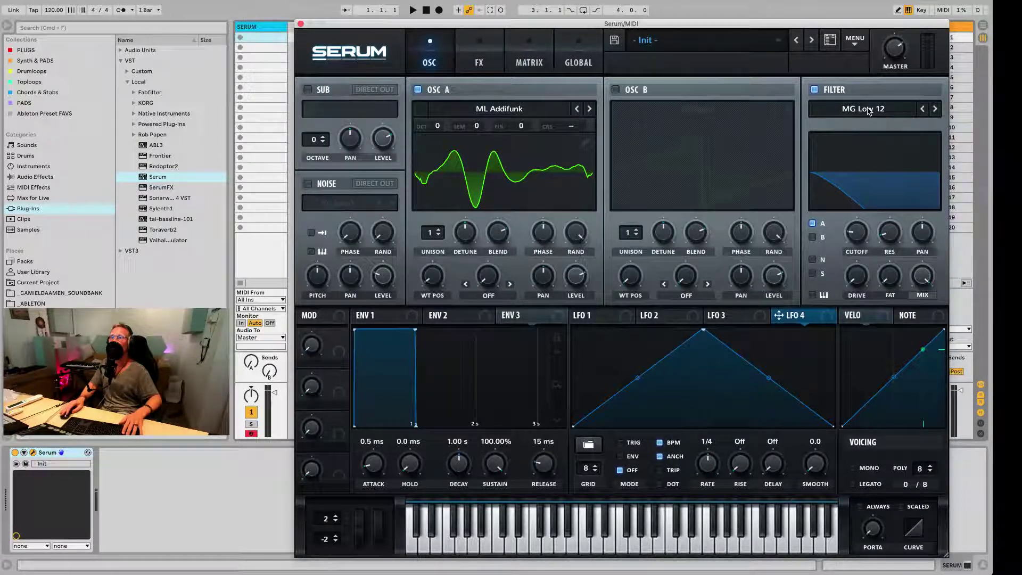
pyautogui.click(816, 89)
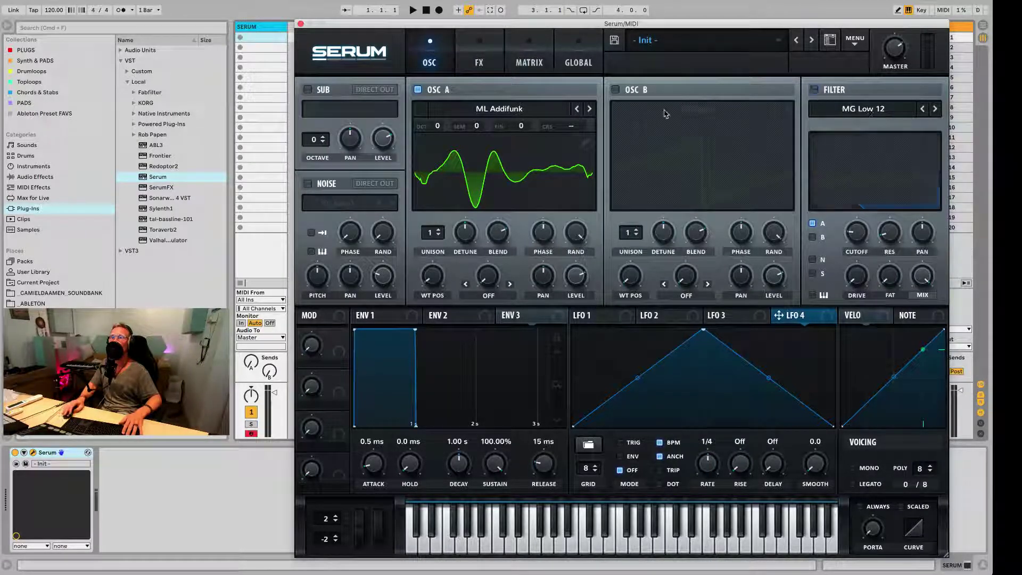
# Load the Alpha Bass preset from the User presets.
pyautogui.click(529, 111)
pyautogui.moveTo(554, 123)
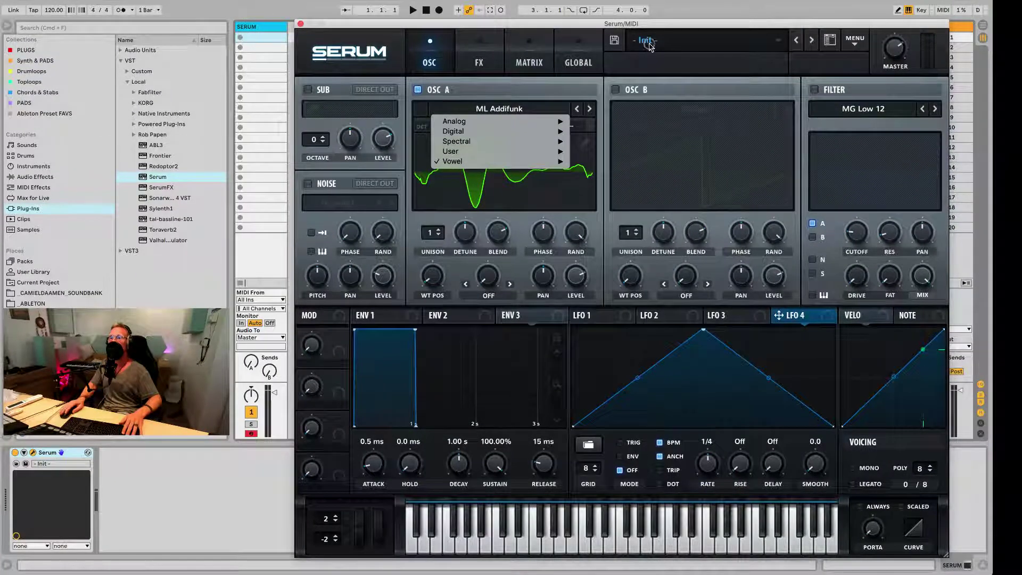
pyautogui.click(650, 47)
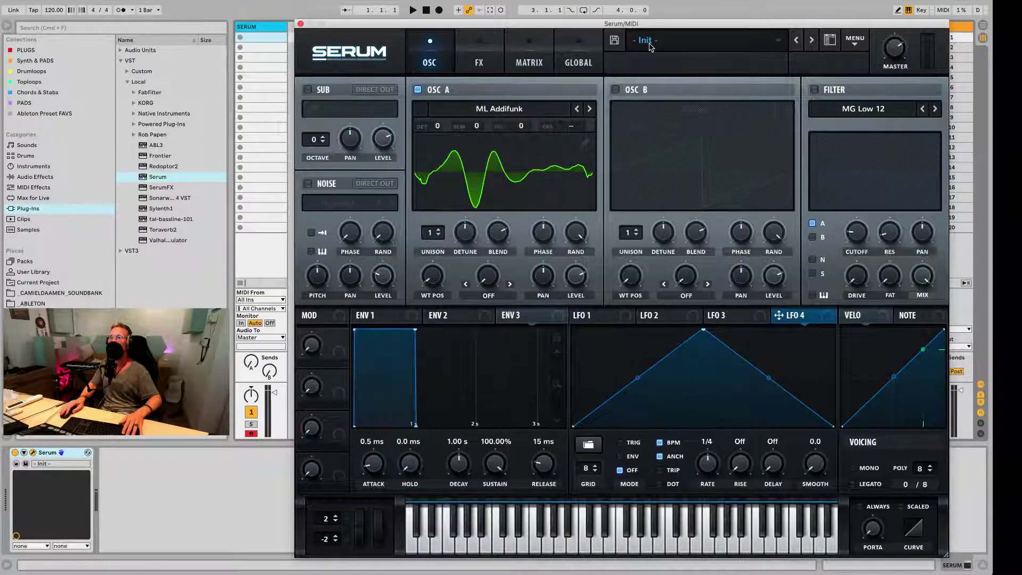
pyautogui.click(646, 40)
pyautogui.moveTo(687, 141)
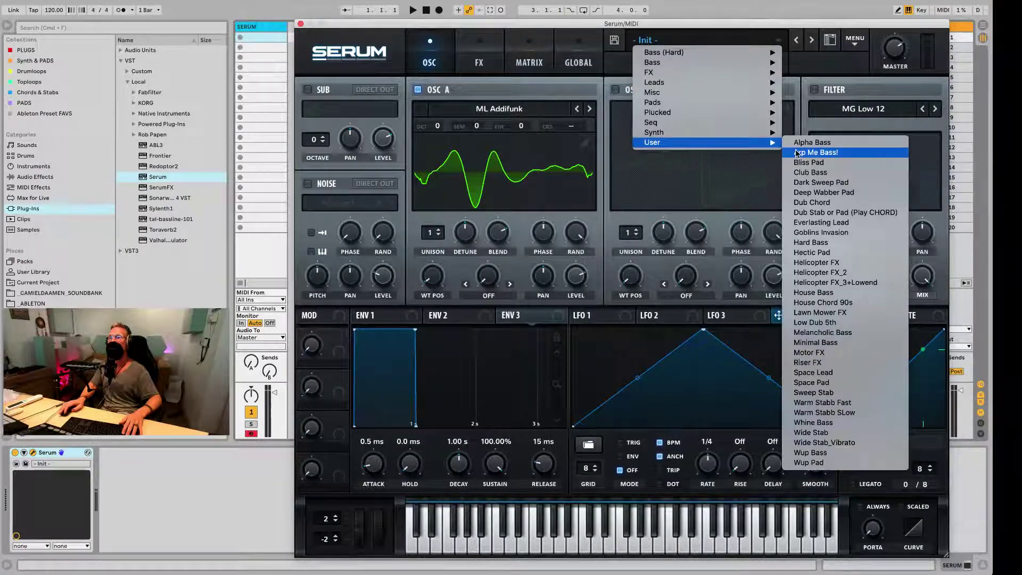
pyautogui.click(845, 143)
# Audition the Alpha Bass preset with test notes, shifting the computer MIDI keyboard to a lower octave range.
pyautogui.press('a')
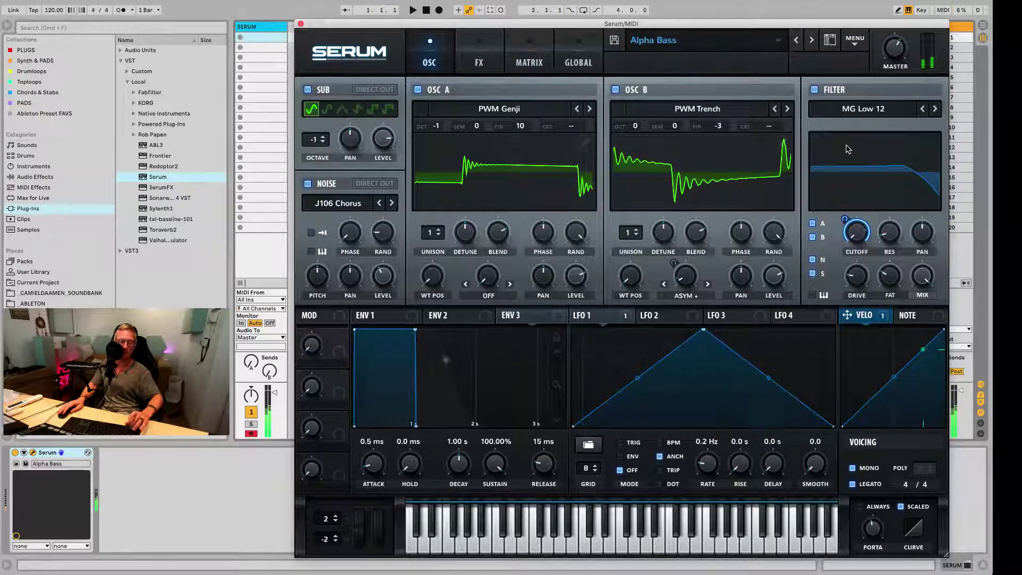
pyautogui.press('z')
pyautogui.press('z')
pyautogui.press('z')
pyautogui.press('a')
pyautogui.press('x')
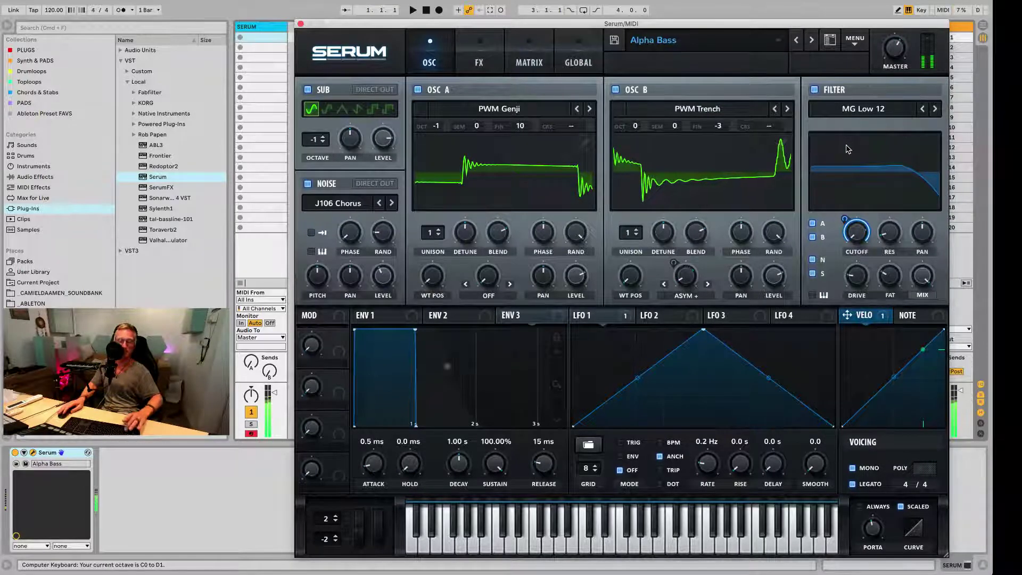
pyautogui.press('a')
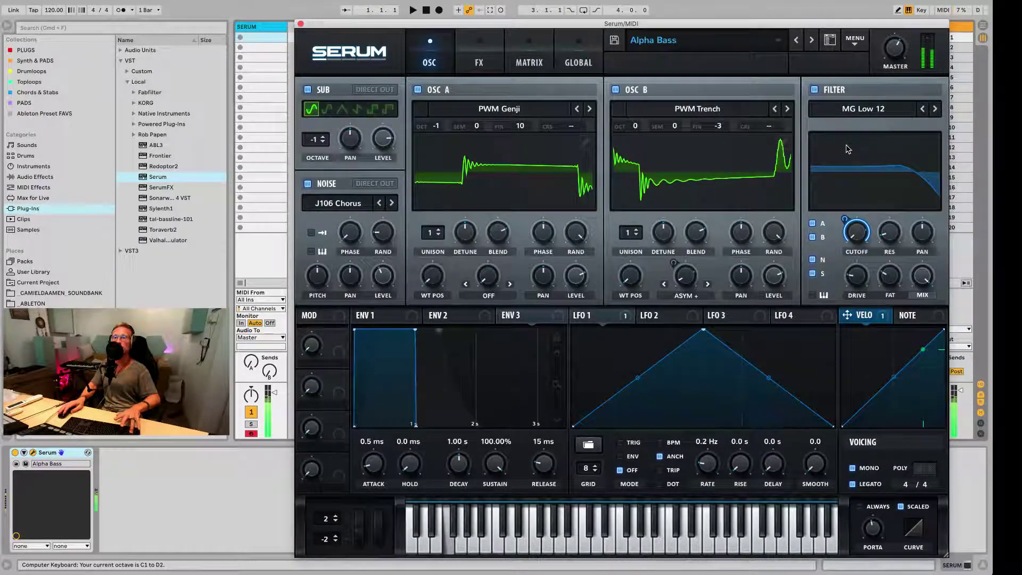
pyautogui.press('a')
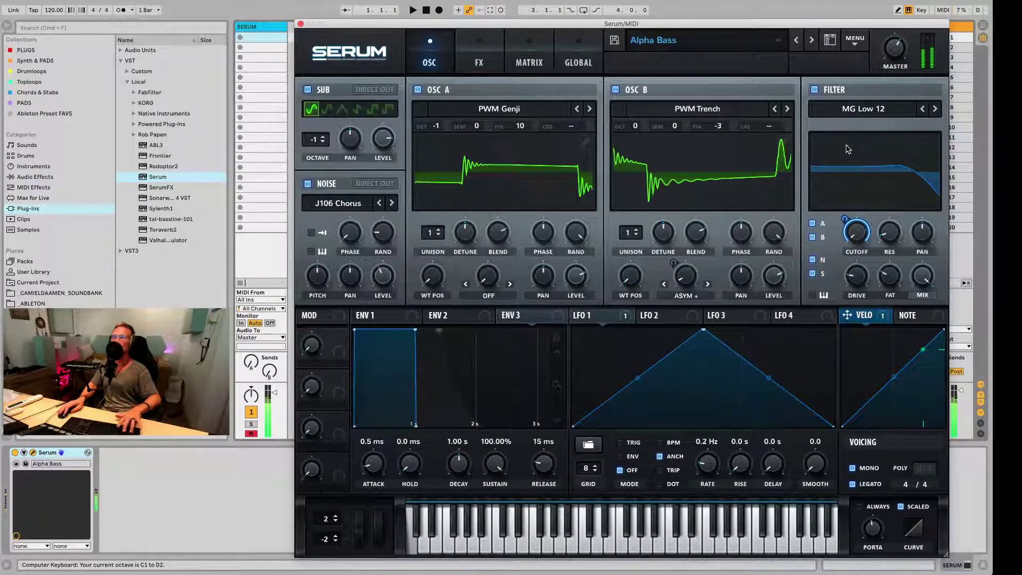
# Load the next preset, Arp Me Bass!, and audition it with test notes.
pyautogui.click(810, 42)
pyautogui.press('a')
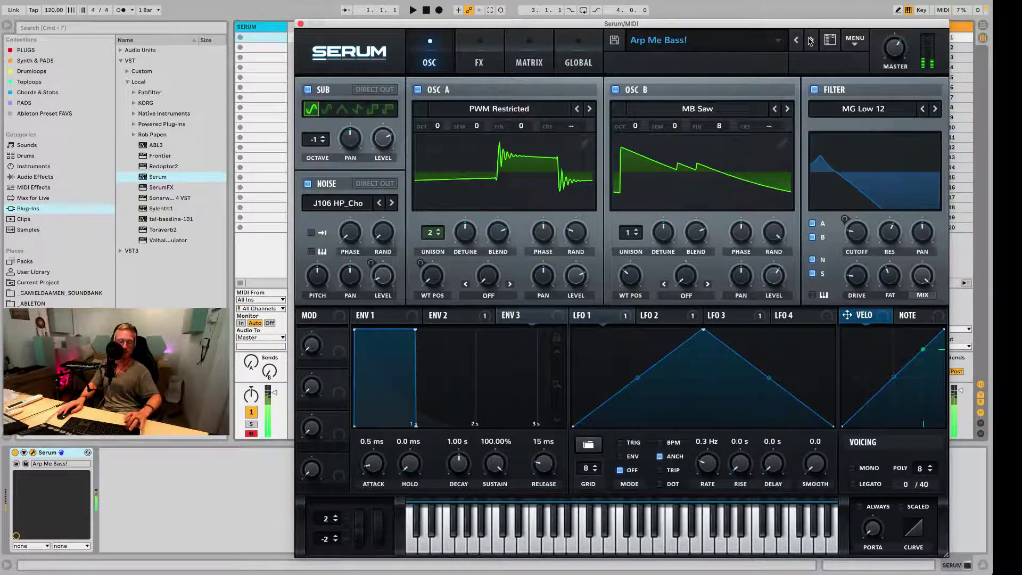
pyautogui.press('a')
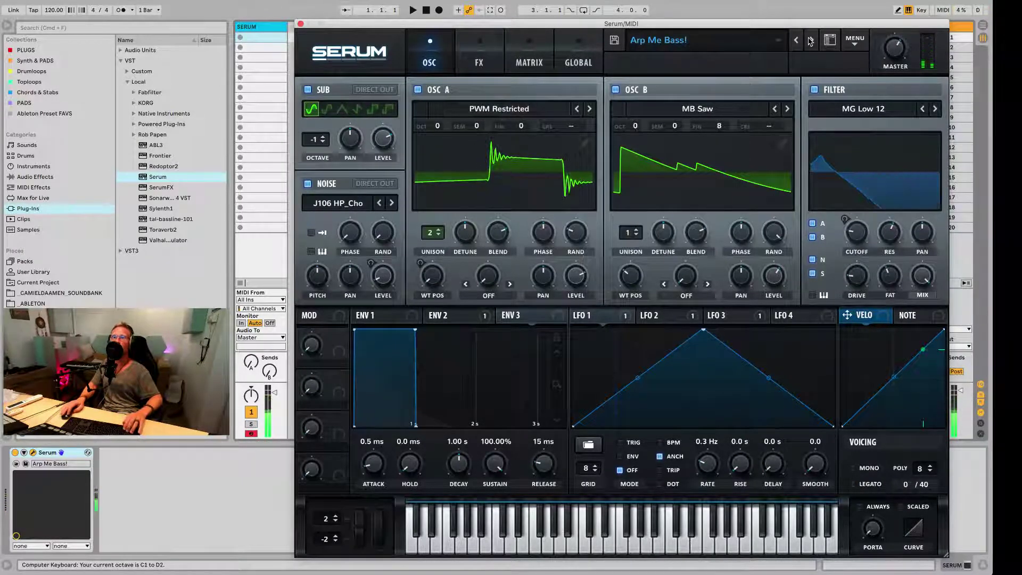
# Add Ableton's Arpeggiator MIDI effect to the Serum track and set its Steps to 2.
pyautogui.click(47, 179)
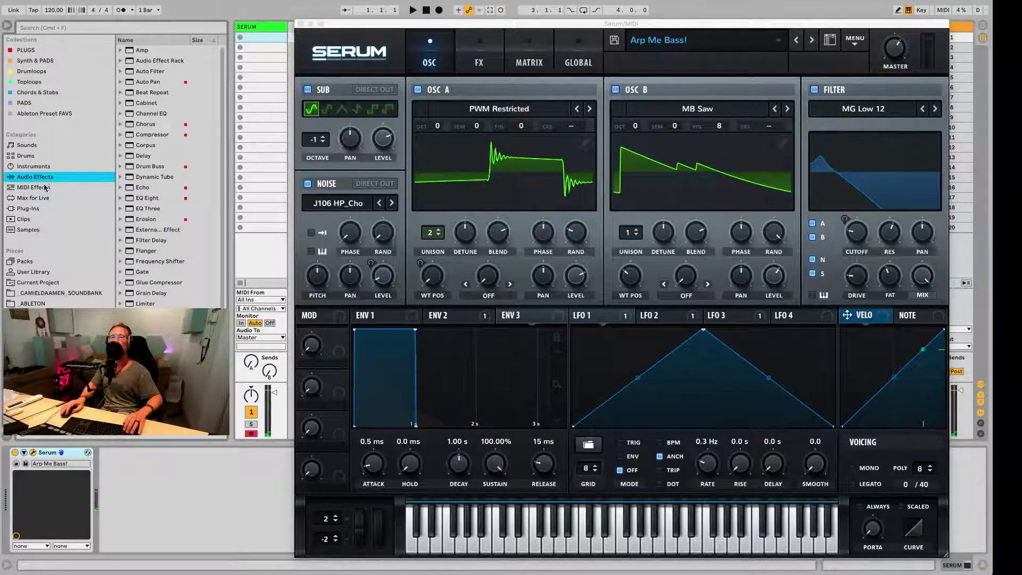
pyautogui.click(46, 187)
pyautogui.doubleClick(149, 50)
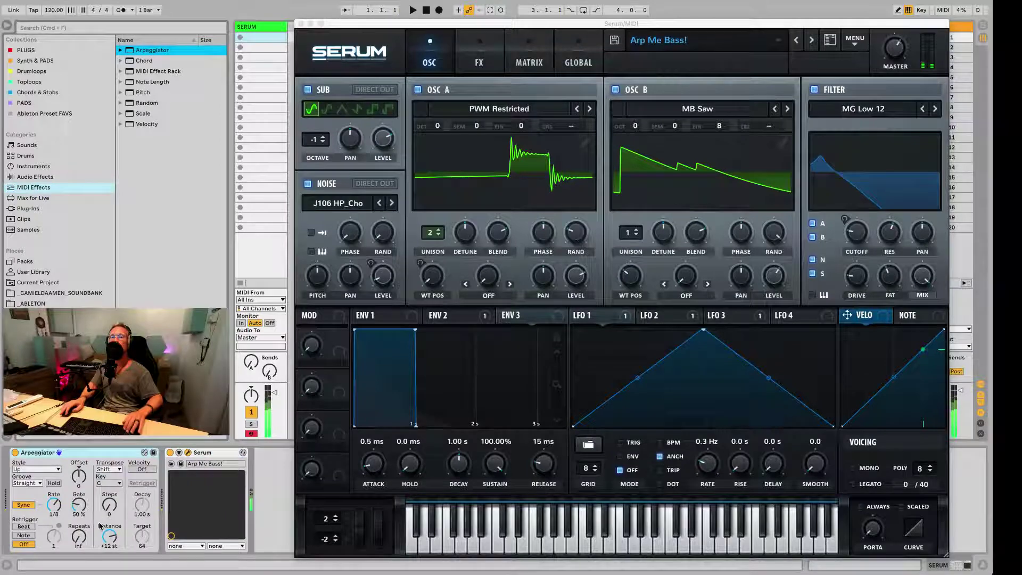
pyautogui.moveTo(109, 504); pyautogui.dragTo(88, 487)
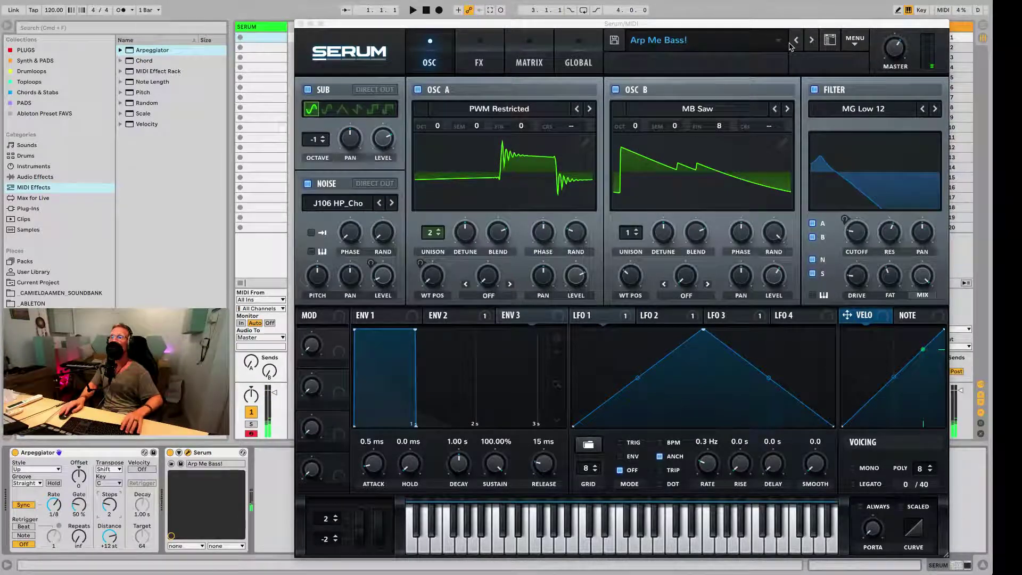
# Load the Bliss Pad preset, dismissing the SerumFX notices, and audition it through the arpeggiator.
pyautogui.click(809, 41)
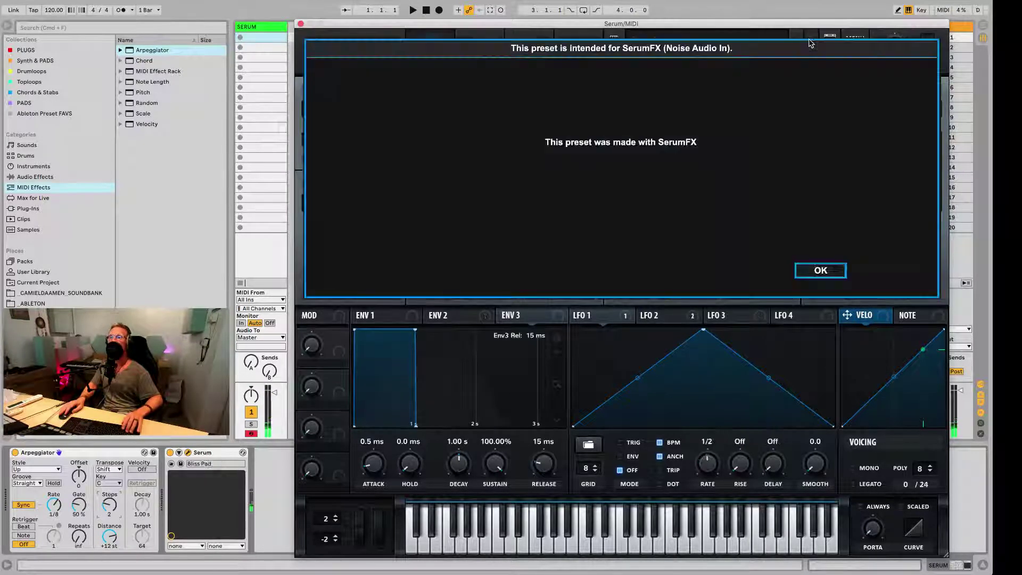
pyautogui.click(820, 271)
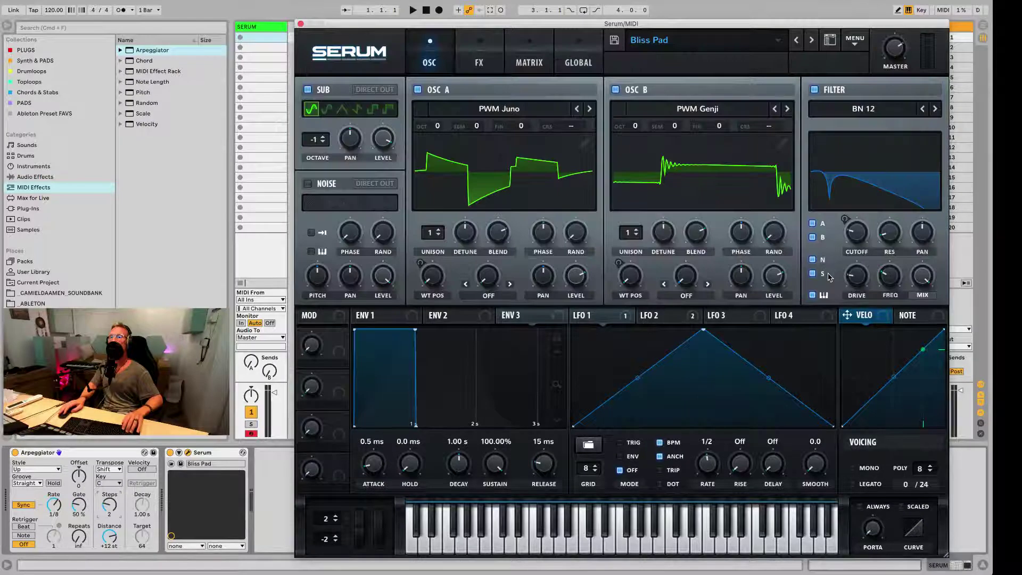
pyautogui.click(811, 41)
pyautogui.click(796, 41)
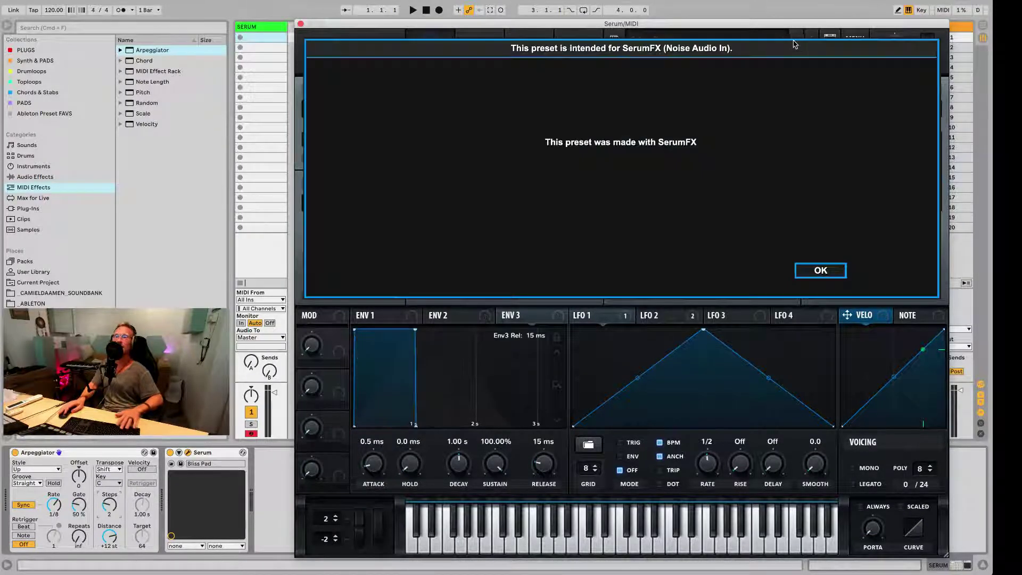
pyautogui.click(829, 277)
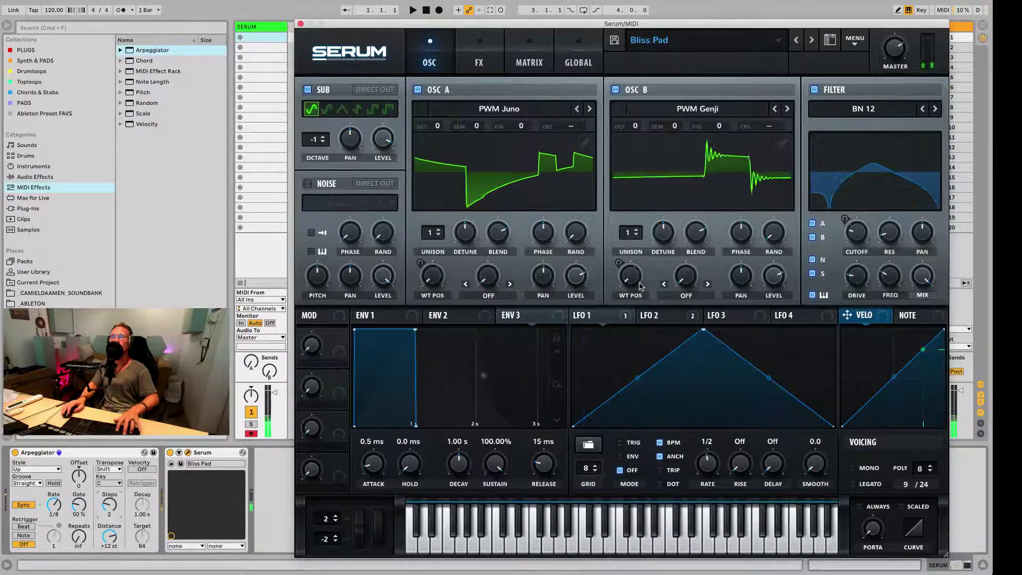
pyautogui.moveTo(640, 286)
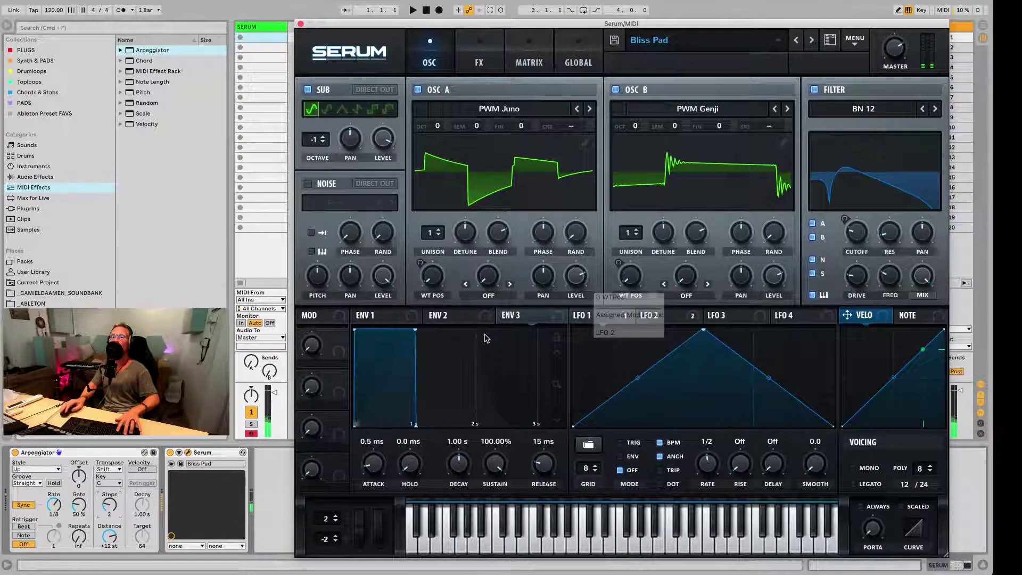
# Delete the Arpeggiator and audition Bliss Pad with chords, using the C2 to D3 range of the computer MIDI keyboard.
pyautogui.click(73, 453)
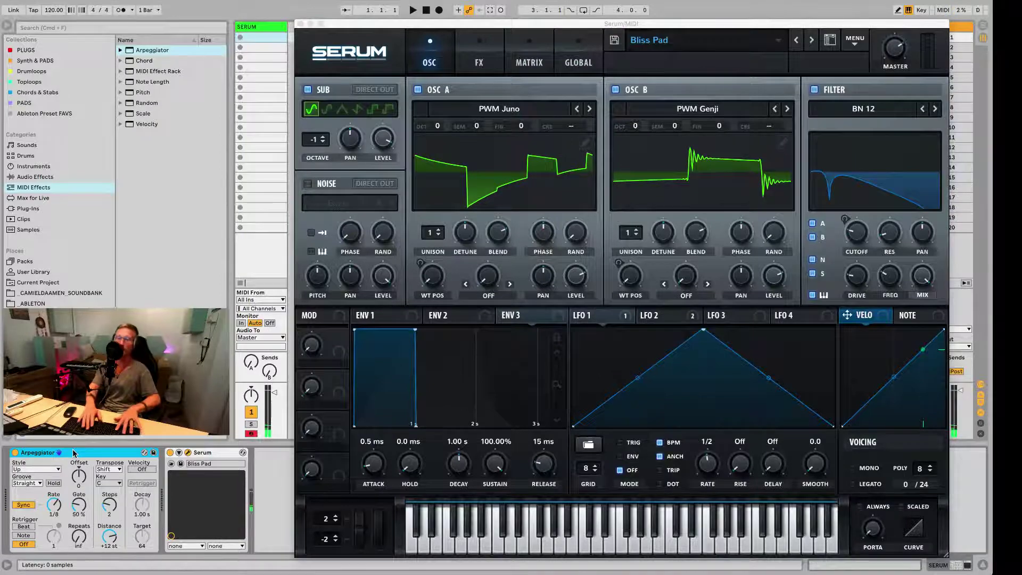
pyautogui.press('Delete')
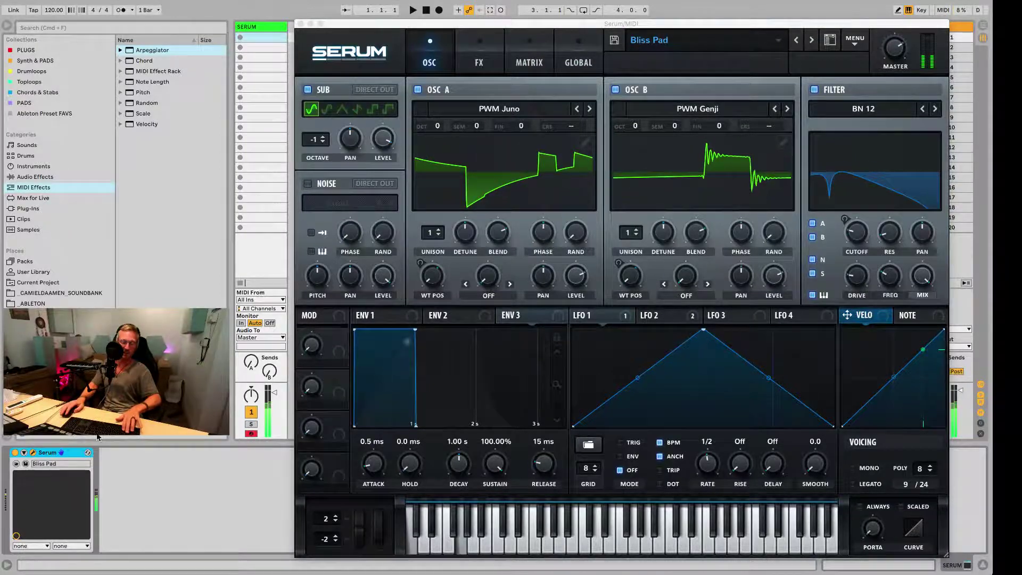
pyautogui.press('z')
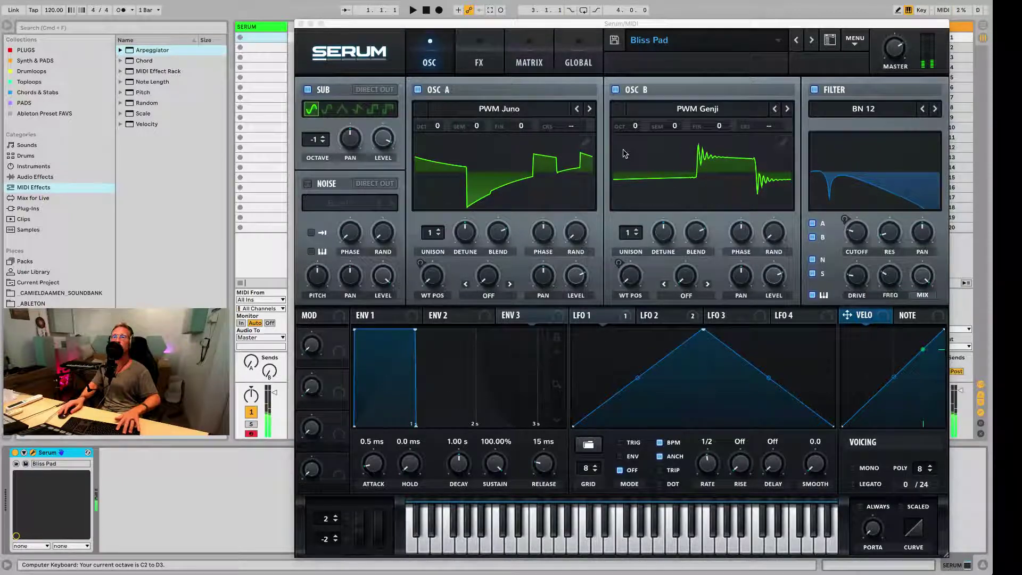
pyautogui.press('a')
pyautogui.press('e')
pyautogui.press('g')
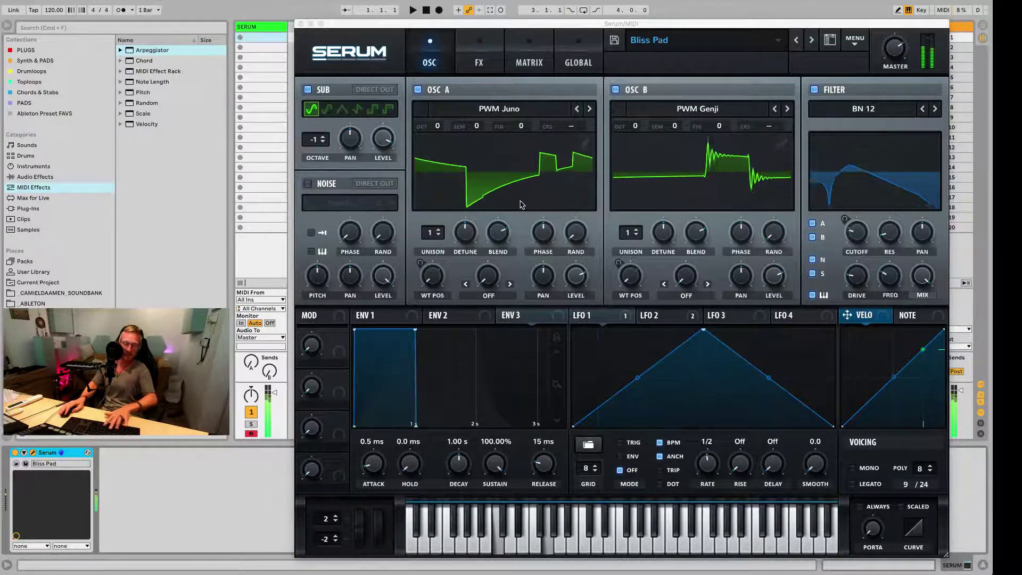
pyautogui.press('s')
pyautogui.press('f')
pyautogui.press('h')
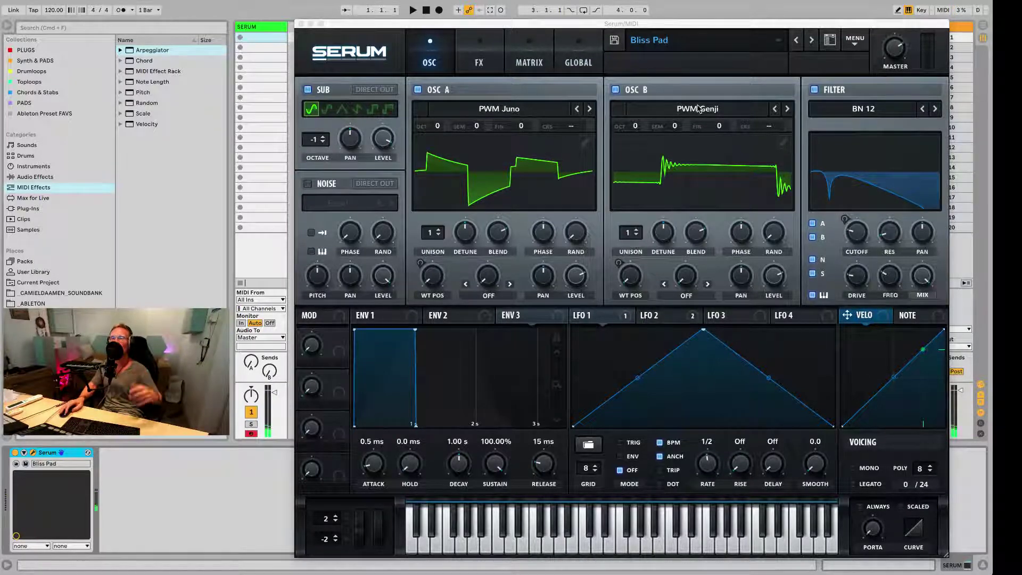
# Review Serum's effects, modulation matrix and global settings pages, and return to the oscillator page.
pyautogui.click(491, 58)
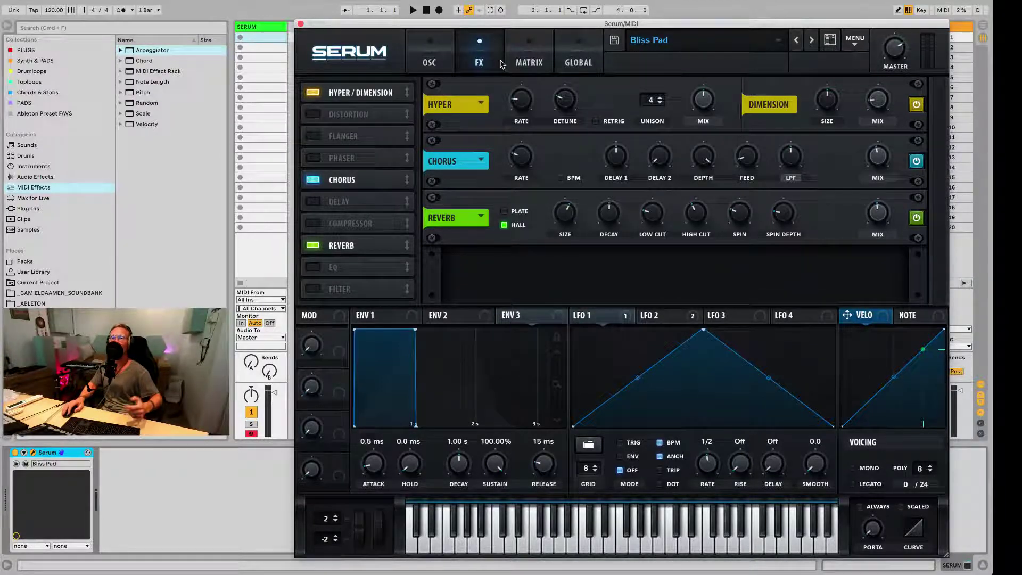
pyautogui.click(527, 61)
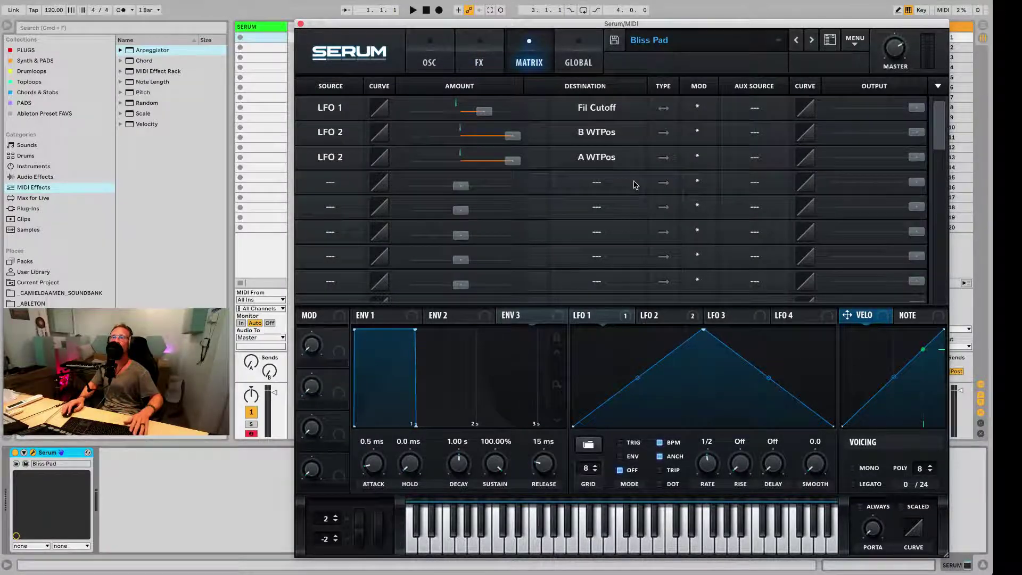
pyautogui.click(579, 57)
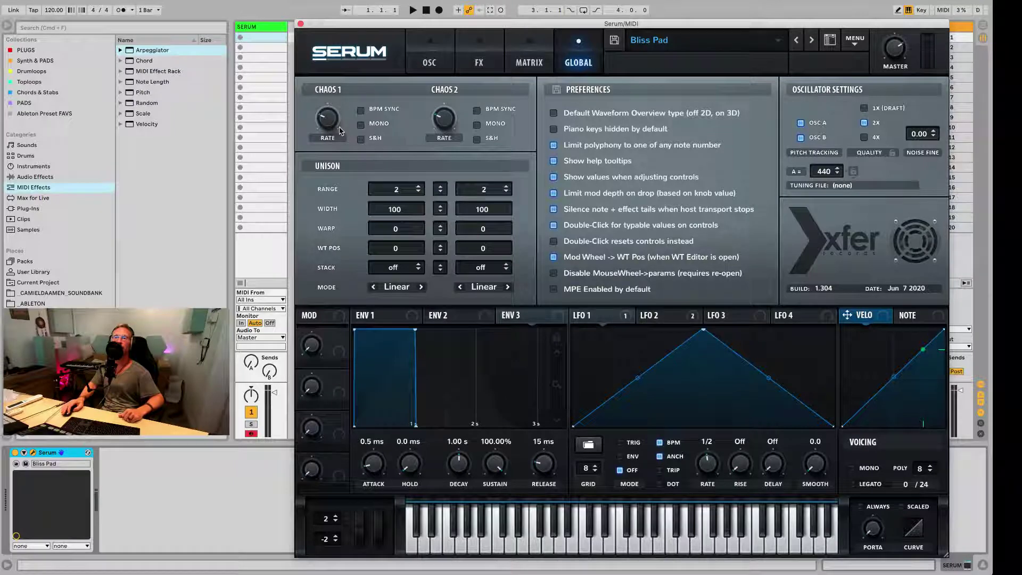
pyautogui.click(430, 62)
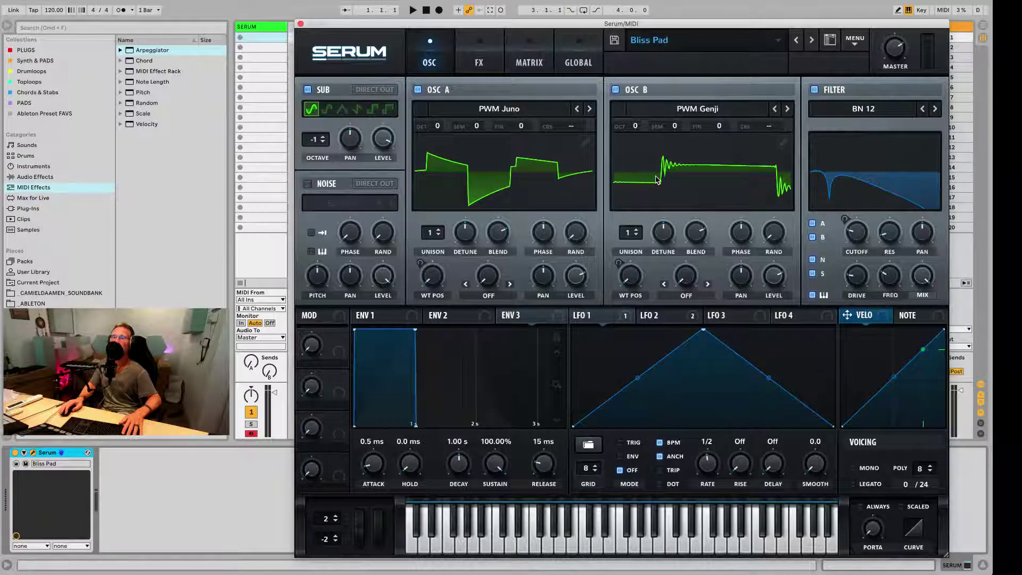
# Reset Serum to the Init Preset.
pyautogui.click(615, 41)
pyautogui.click(716, 324)
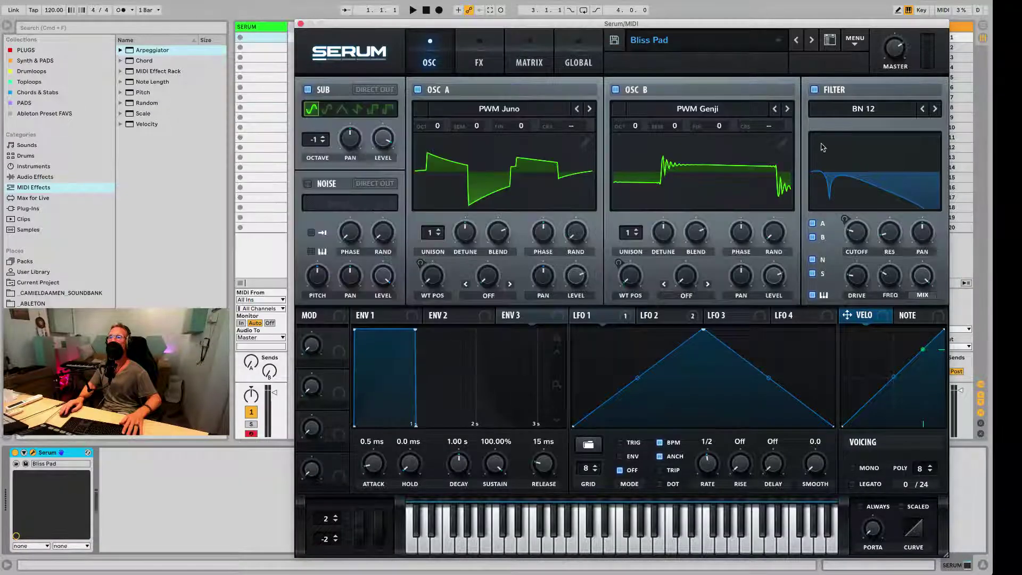
pyautogui.click(854, 47)
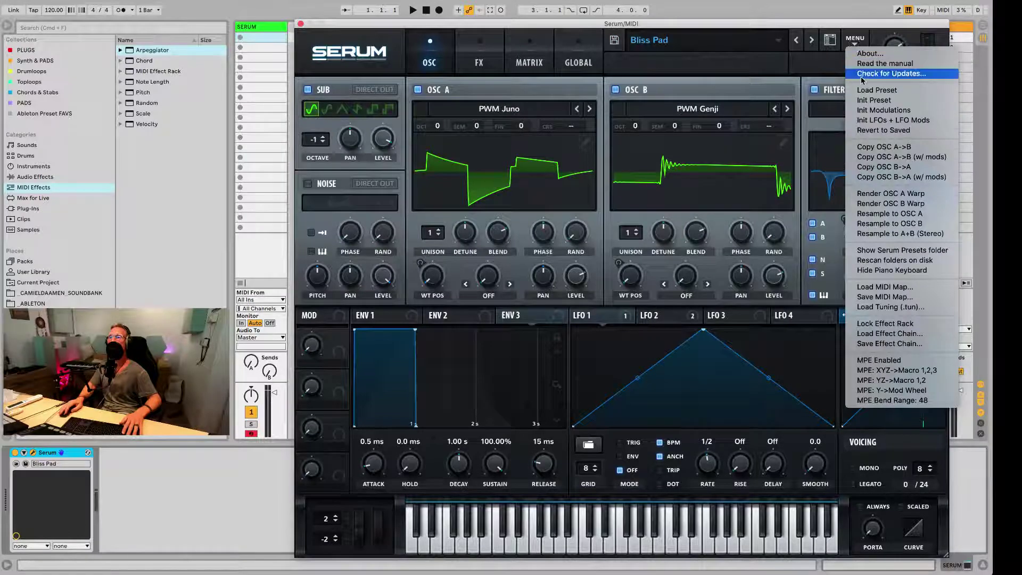
pyautogui.click(880, 102)
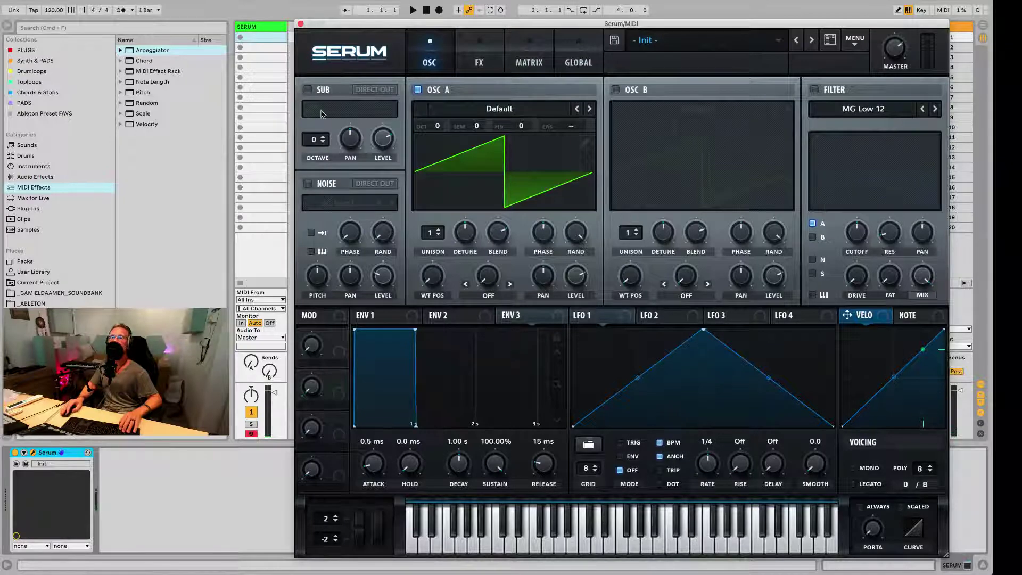
# Enable the sub oscillator, set its octave to -1 and try adjusting its level.
pyautogui.click(307, 90)
pyautogui.click(323, 142)
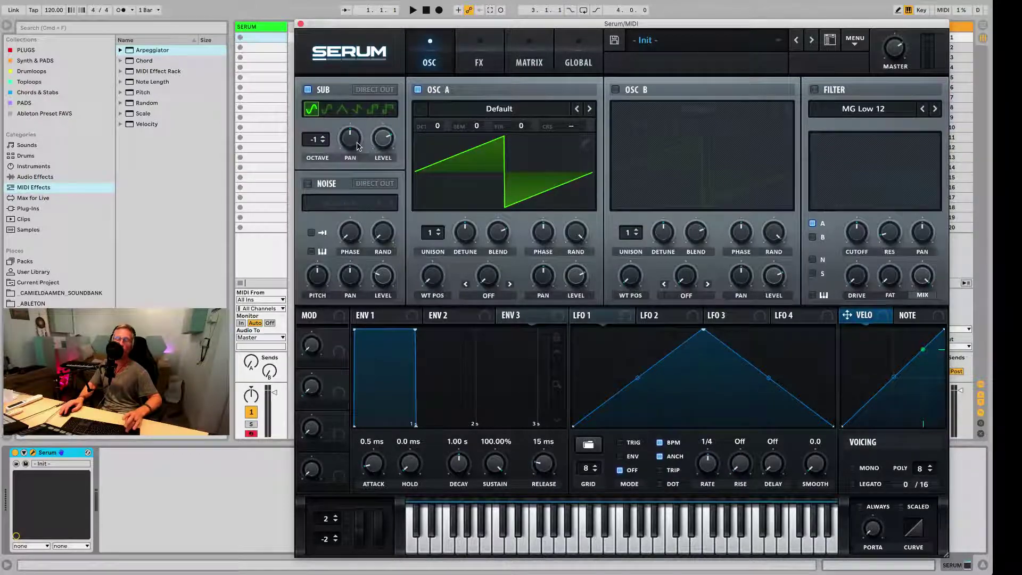
pyautogui.moveTo(383, 138); pyautogui.dragTo(390, 224)
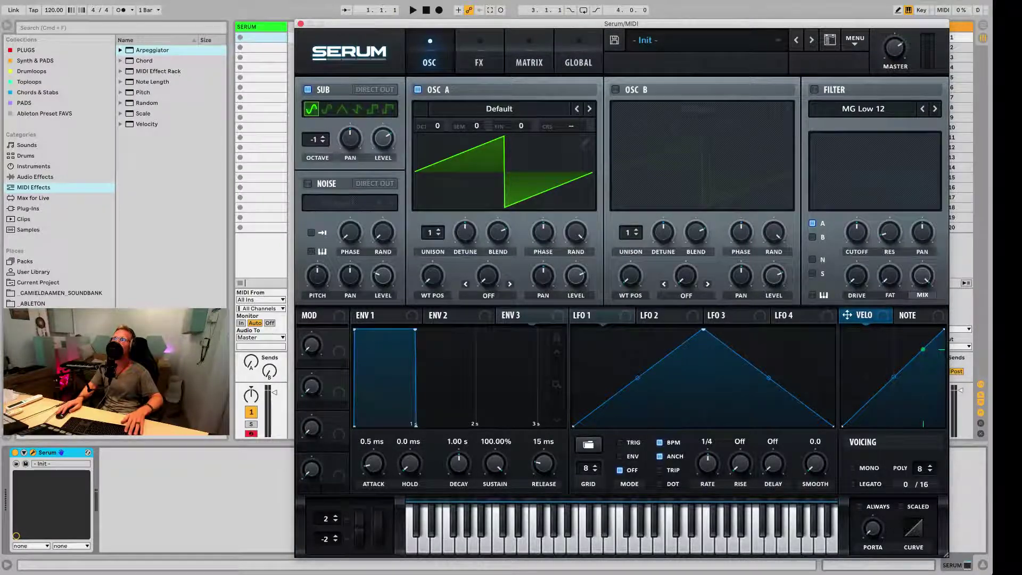
# Audition the Init patch with test notes, shifting the computer MIDI keyboard to the C3 to D4 range.
pyautogui.press('super+alt+p')
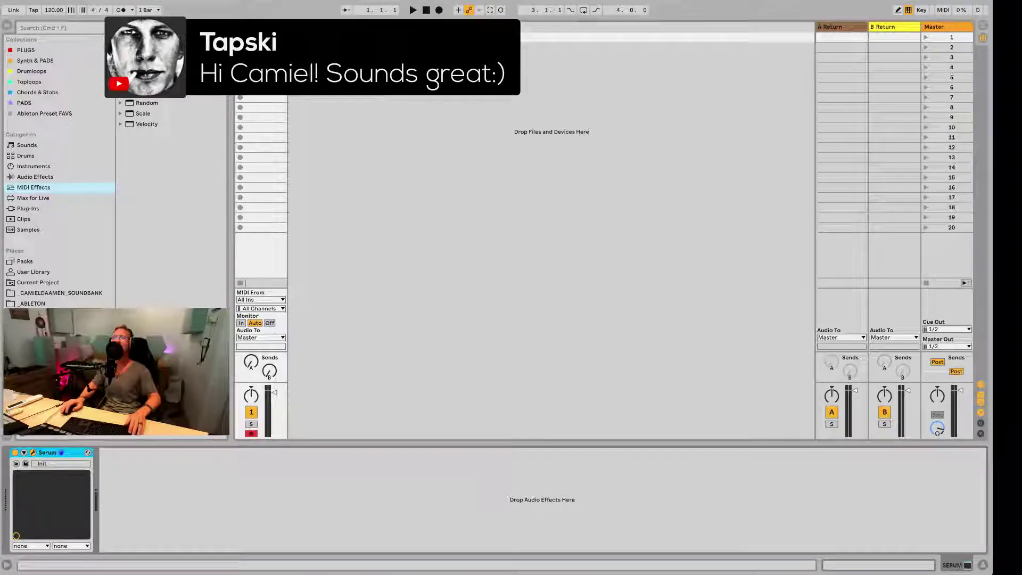
pyautogui.press('super+alt+p')
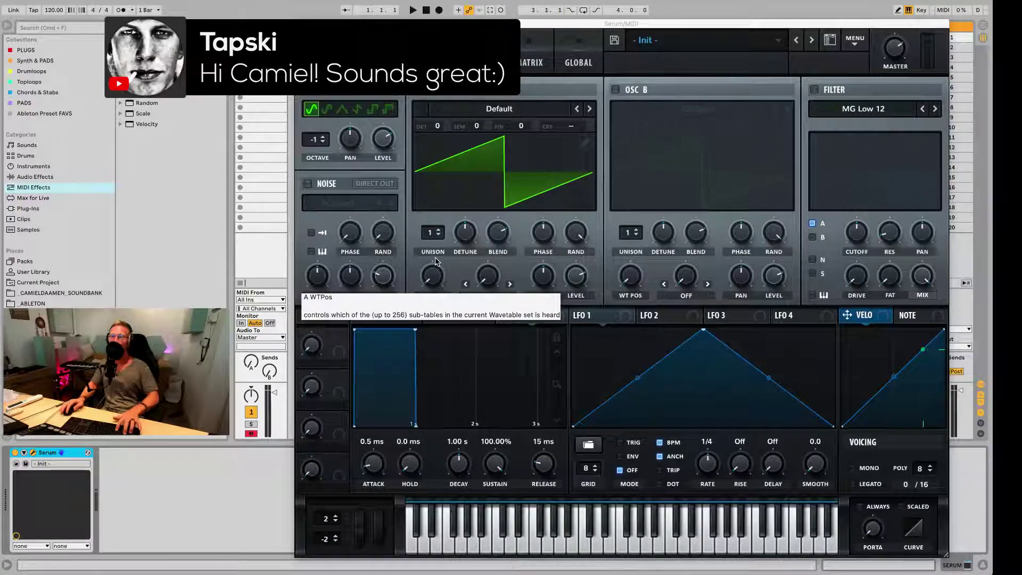
pyautogui.press('a')
pyautogui.press('g')
pyautogui.press('x')
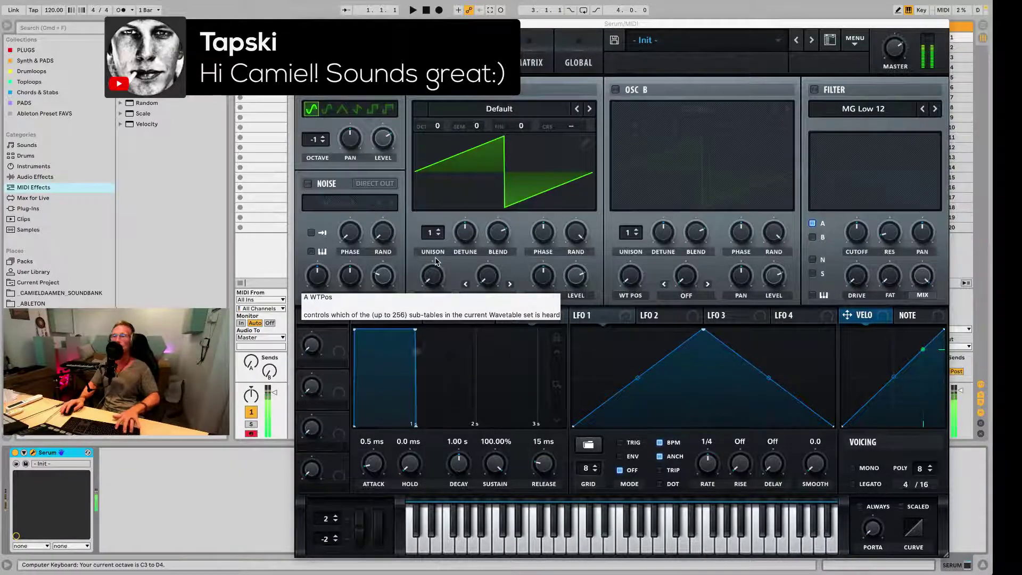
pyautogui.press('a')
pyautogui.press('g')
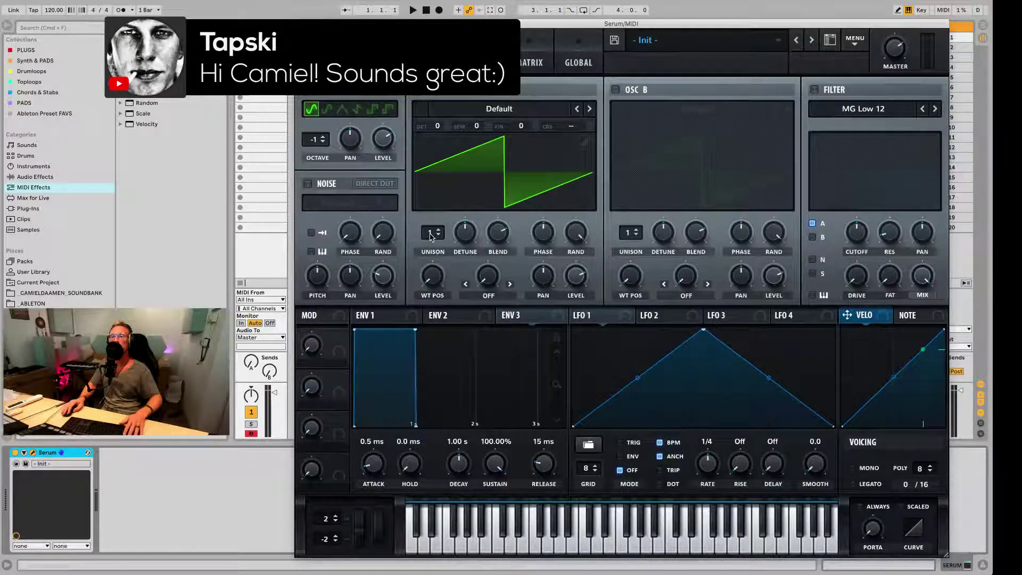
# Set oscillator A to 4 unison voices and reduce its unison detune to about 0.03.
pyautogui.moveTo(430, 233); pyautogui.dragTo(432, 283)
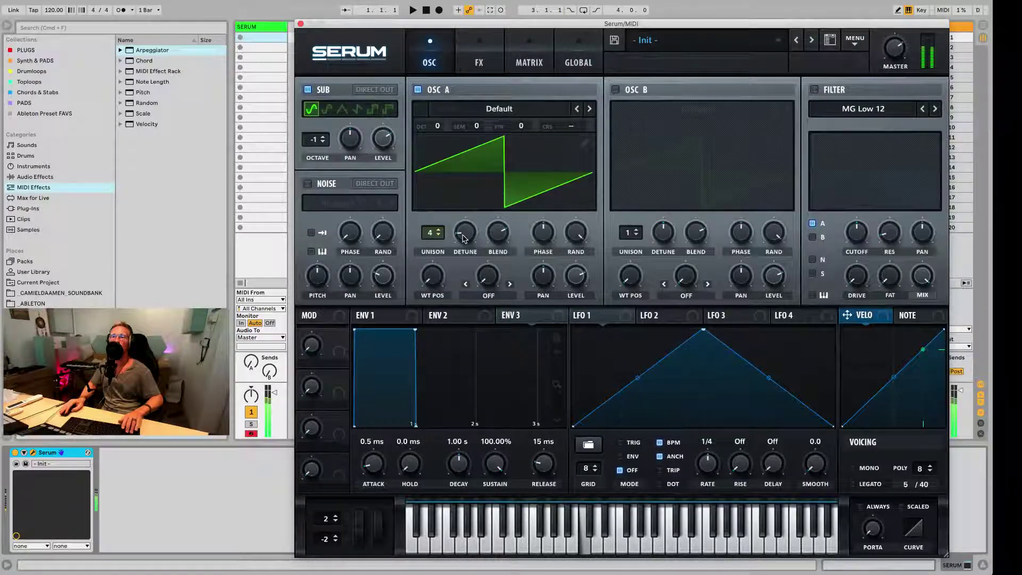
pyautogui.moveTo(464, 232)
pyautogui.mouseDown()
pyautogui.moveTo(470, 168)
pyautogui.moveTo(471, 245)
pyautogui.mouseUp()
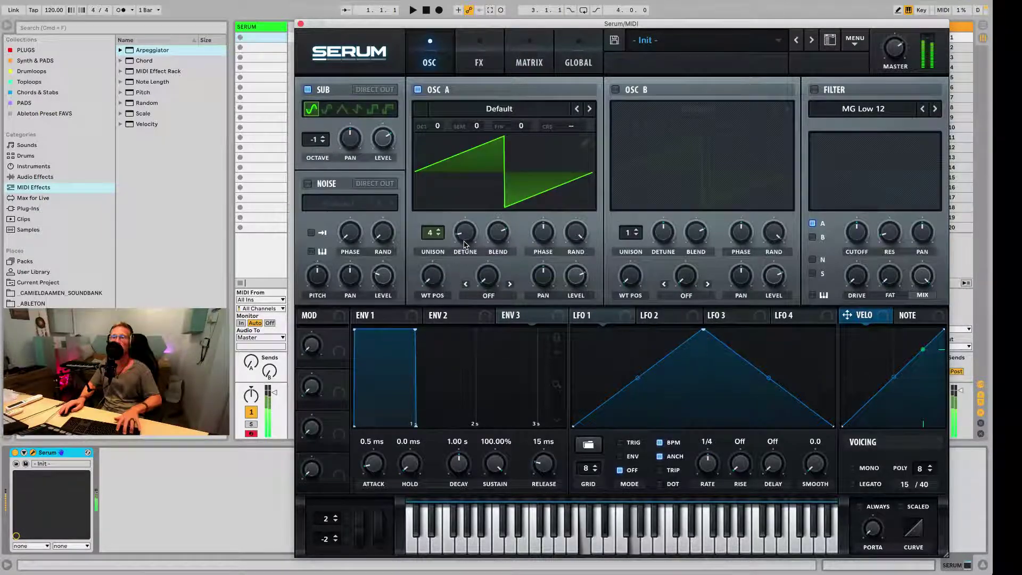
pyautogui.moveTo(893, 71)
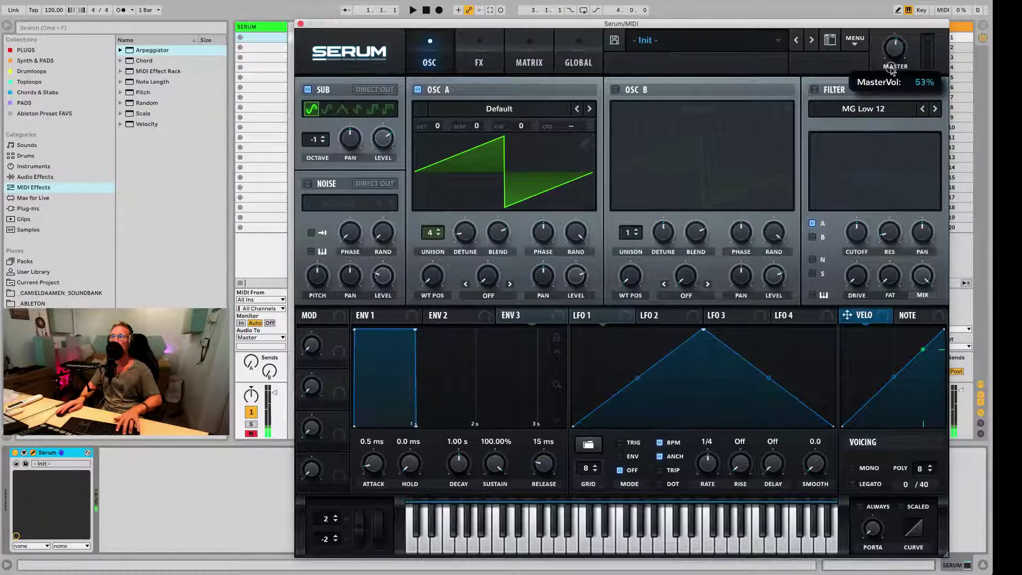
pyautogui.moveTo(461, 235); pyautogui.dragTo(434, 210)
pyautogui.click(430, 234)
pyautogui.click(470, 232)
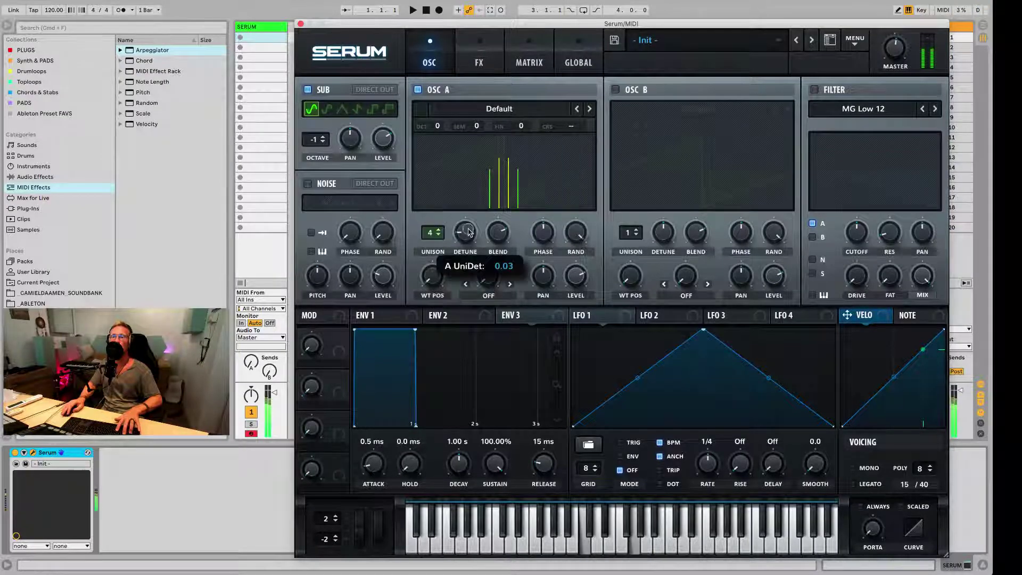
# Adjust oscillator A's unison blend and hide the plug-in window.
pyautogui.moveTo(498, 233); pyautogui.dragTo(504, 285)
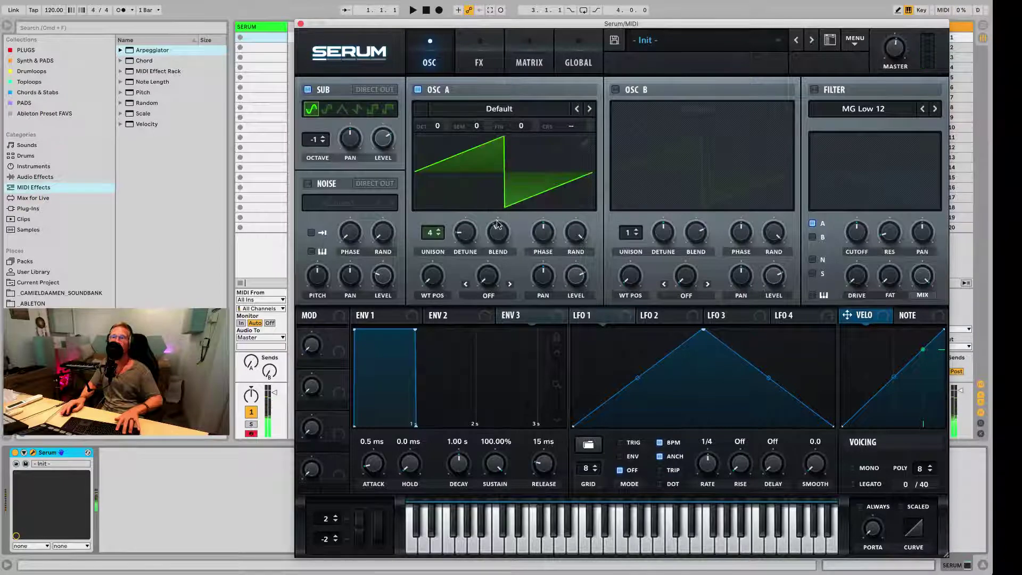
pyautogui.moveTo(498, 223); pyautogui.dragTo(500, 217)
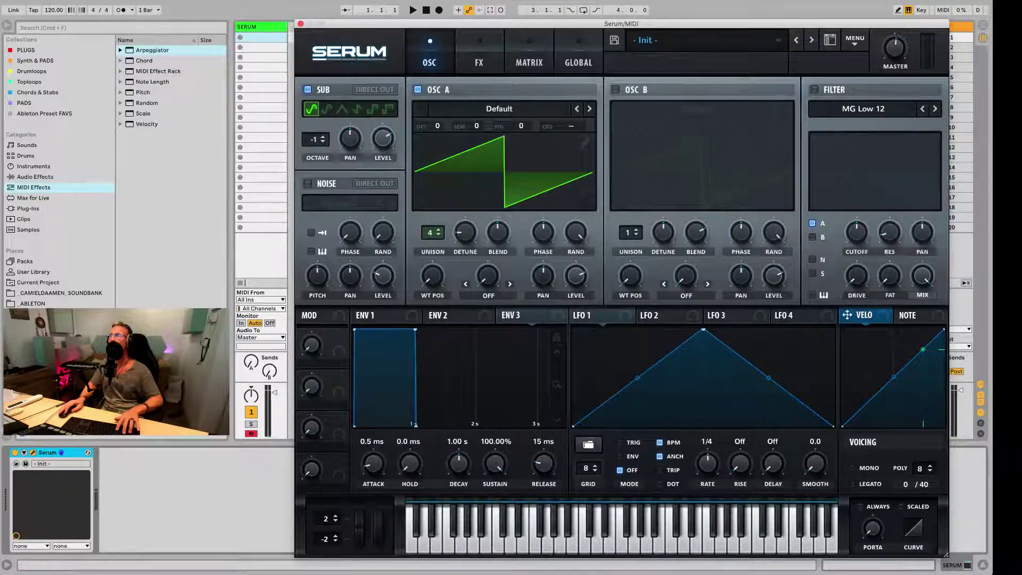
pyautogui.press('super+alt+p')
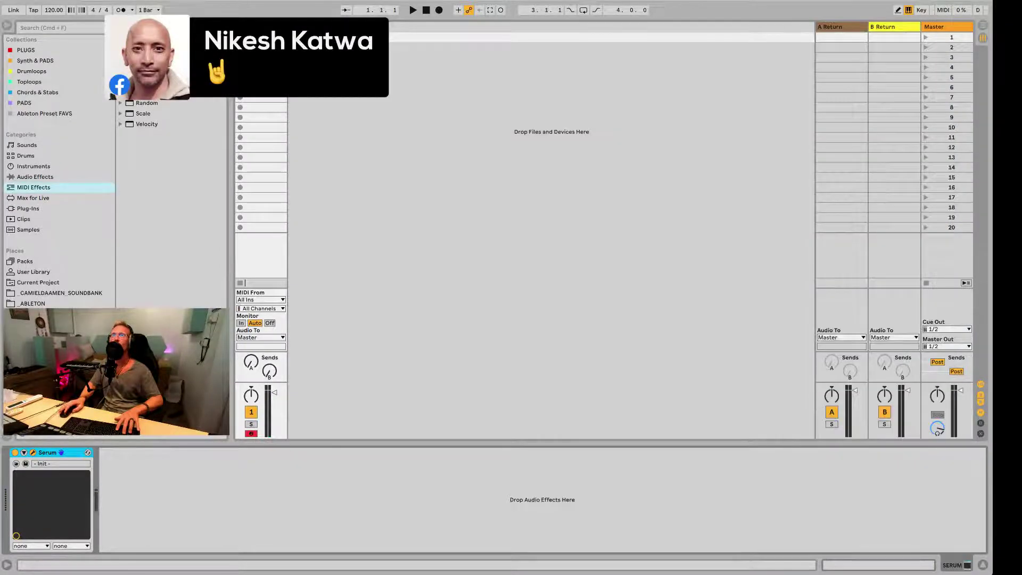
# Bring the hidden Serum window back up and bring LFO 1 into view for editing.
pyautogui.press('super+alt+p')
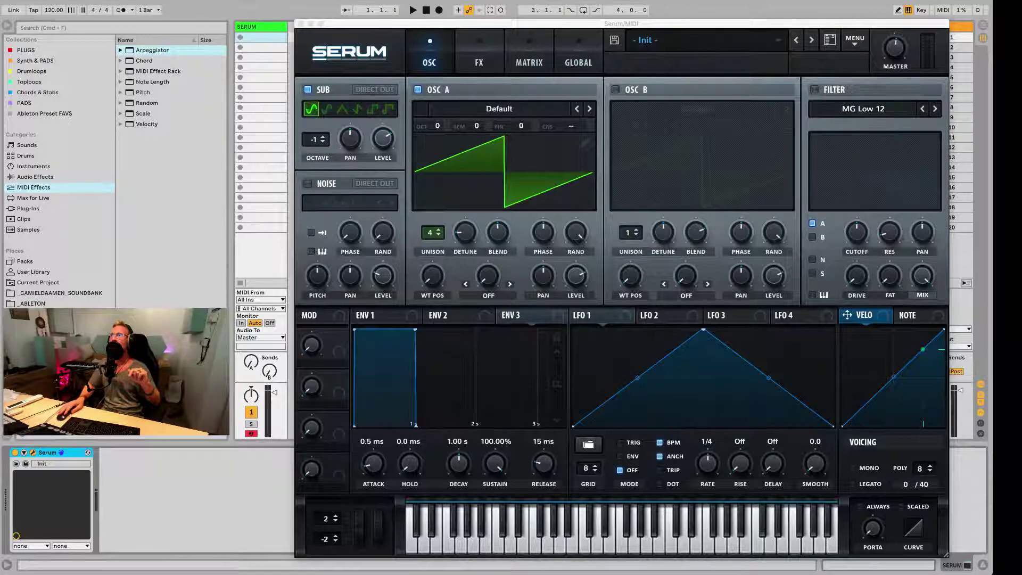
pyautogui.press('super+alt+p')
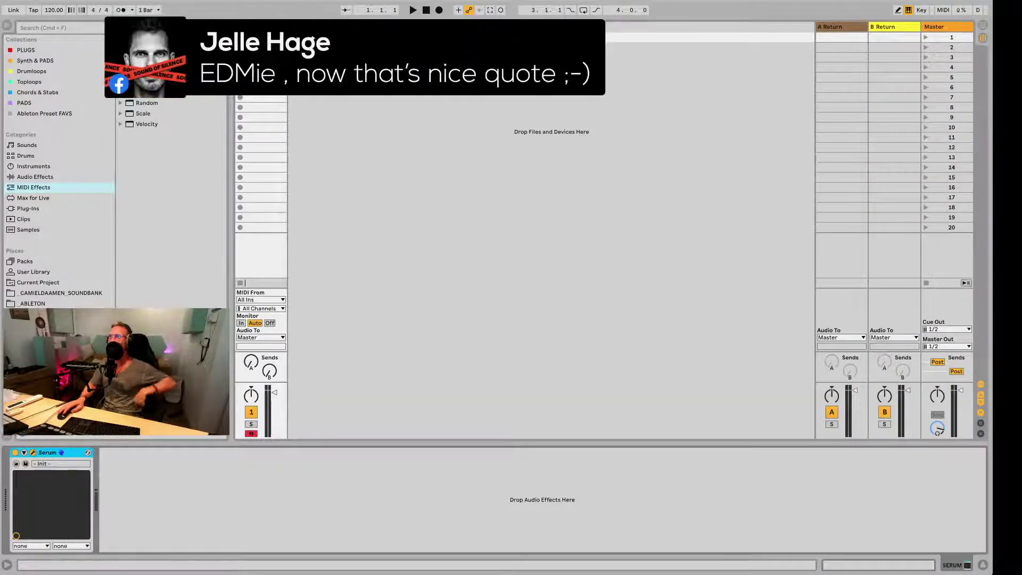
pyautogui.press('super+alt+p')
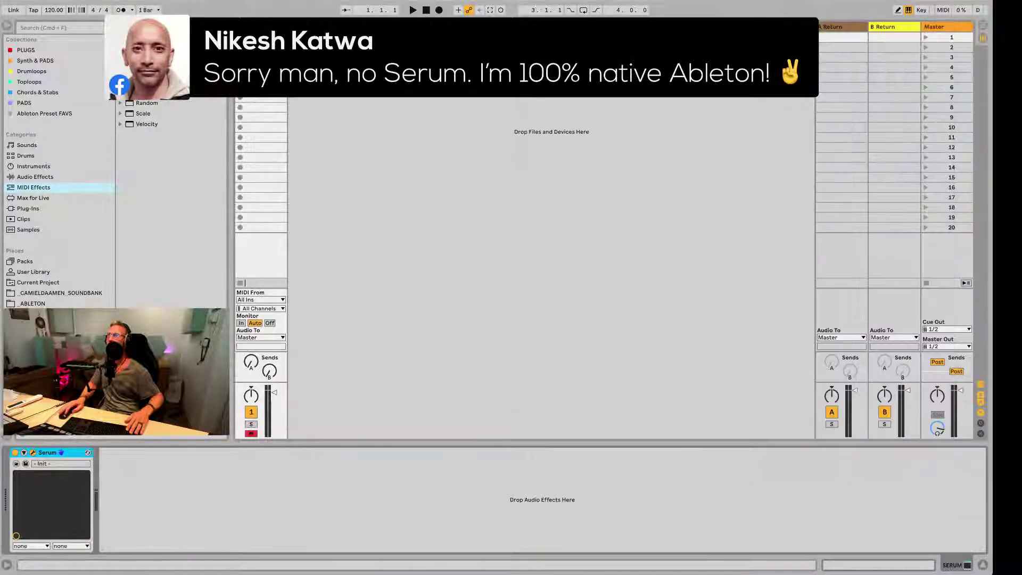
pyautogui.click(459, 174)
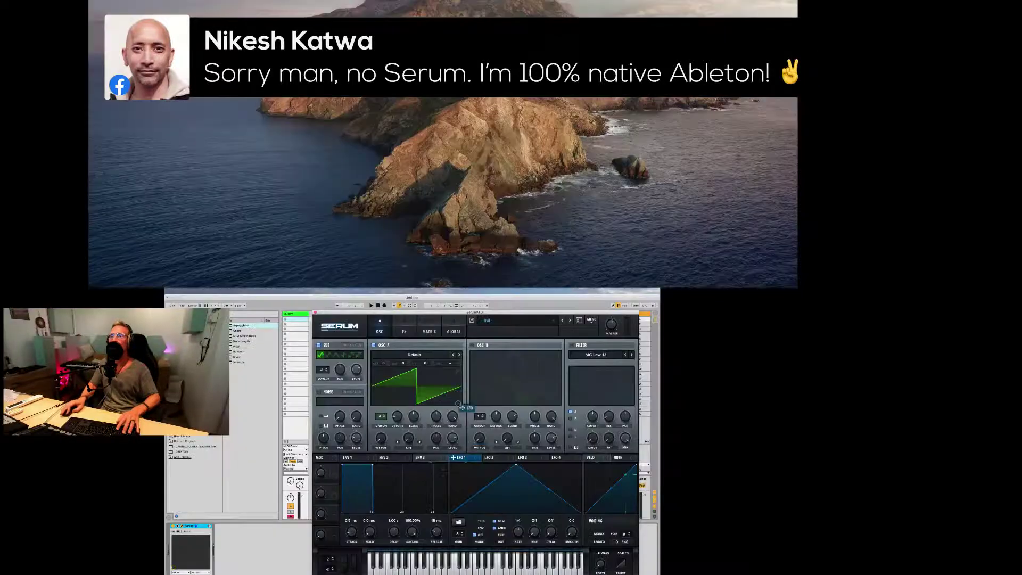
pyautogui.moveTo(624, 316); pyautogui.dragTo(627, 311)
pyautogui.moveTo(476, 456); pyautogui.dragTo(474, 460)
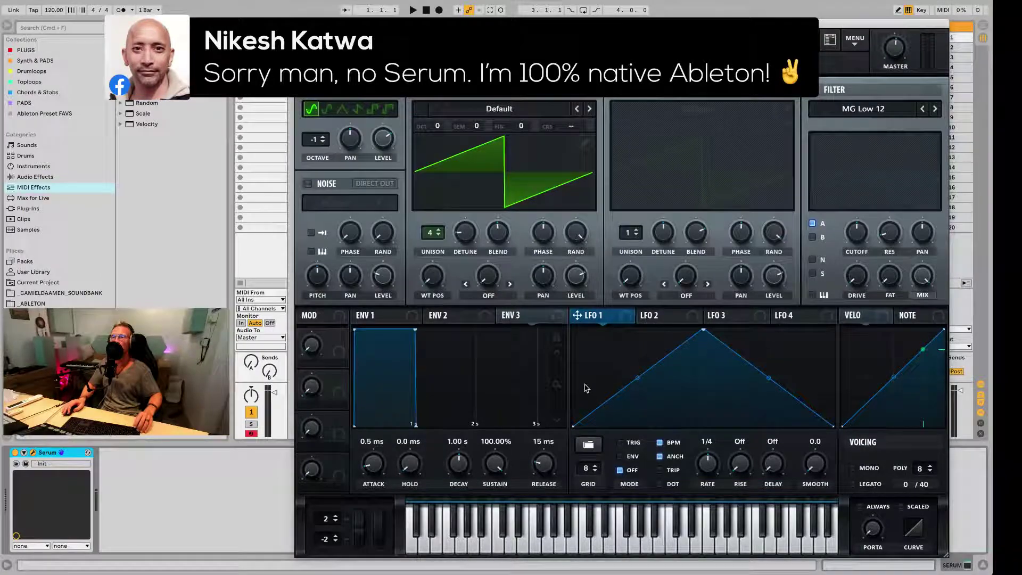
# Add a series of closely spaced points along the rising slope of LFO 1's triangle shape.
pyautogui.doubleClick(592, 413)
pyautogui.doubleClick(608, 404)
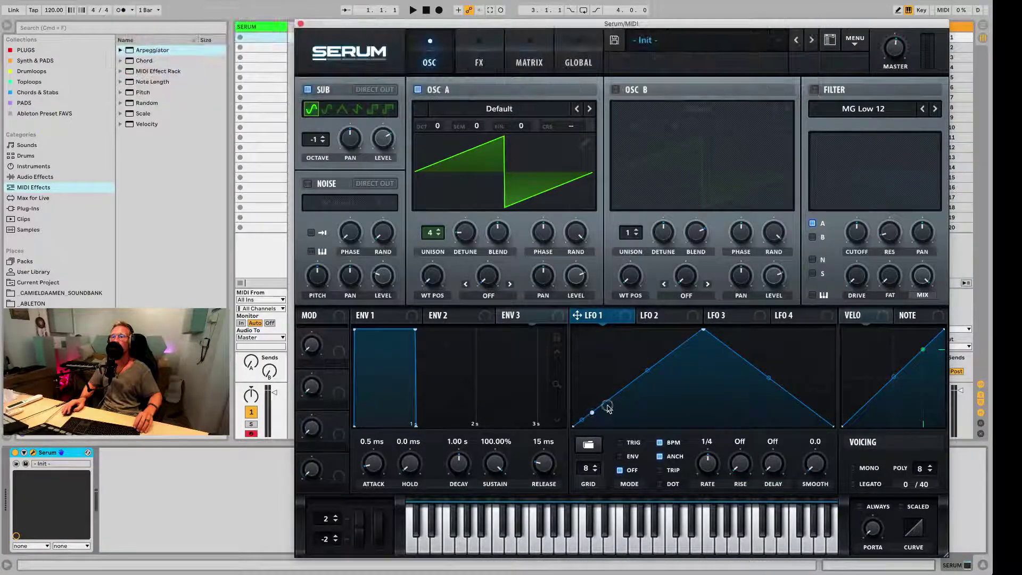
pyautogui.doubleClick(614, 401)
pyautogui.doubleClick(622, 396)
pyautogui.doubleClick(630, 392)
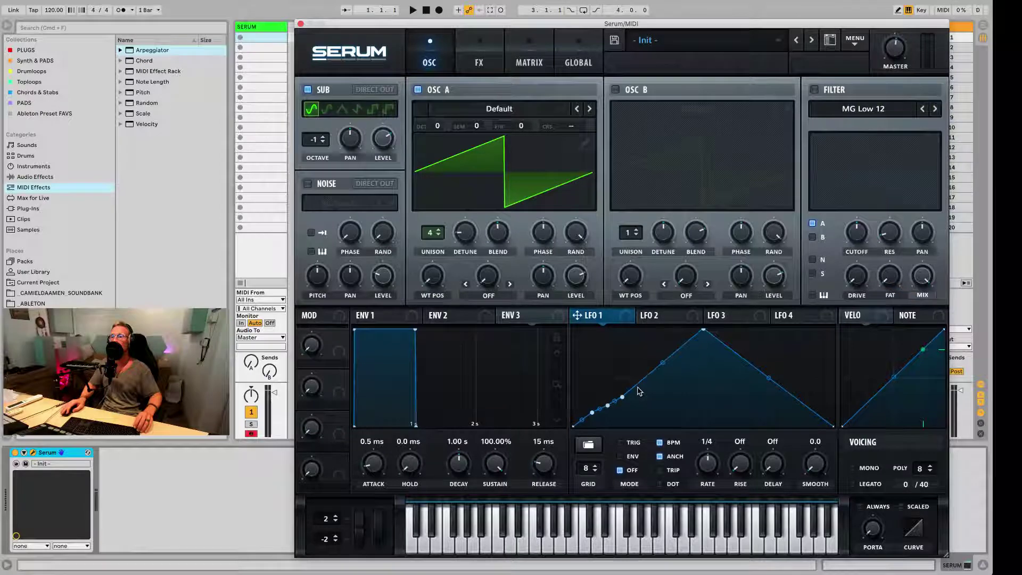
pyautogui.doubleClick(638, 387)
pyautogui.doubleClick(647, 380)
pyautogui.doubleClick(657, 372)
pyautogui.doubleClick(667, 364)
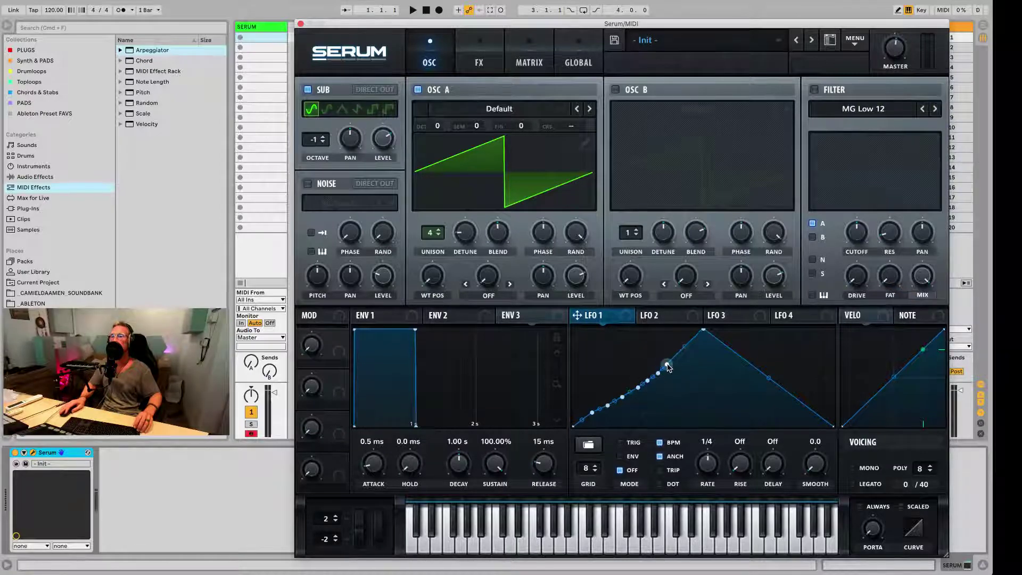
pyautogui.doubleClick(685, 346)
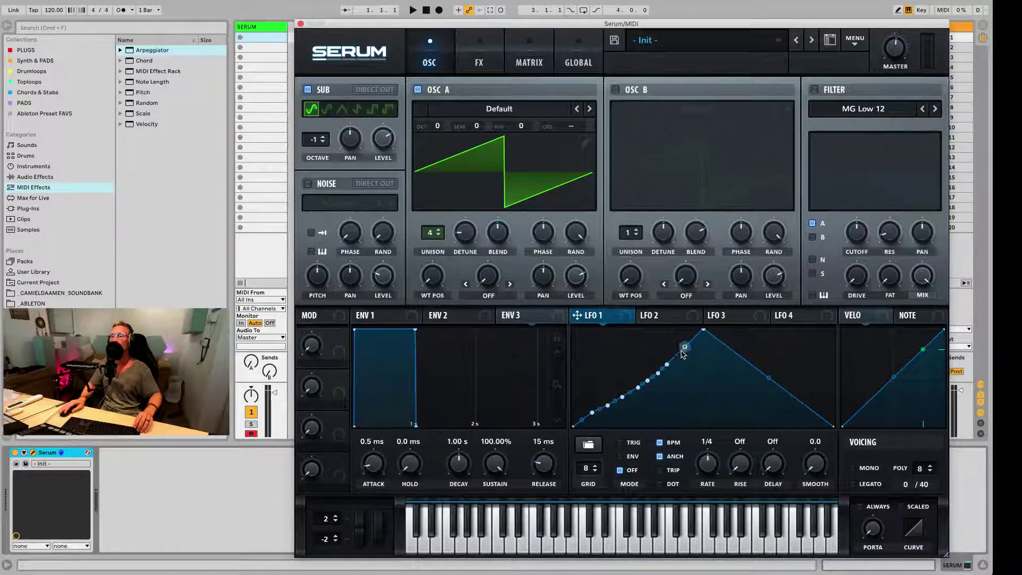
# Look through the user LFO shapes, then try raising the first points of LFO 1's curve by hand.
pyautogui.click(588, 445)
pyautogui.moveTo(610, 478)
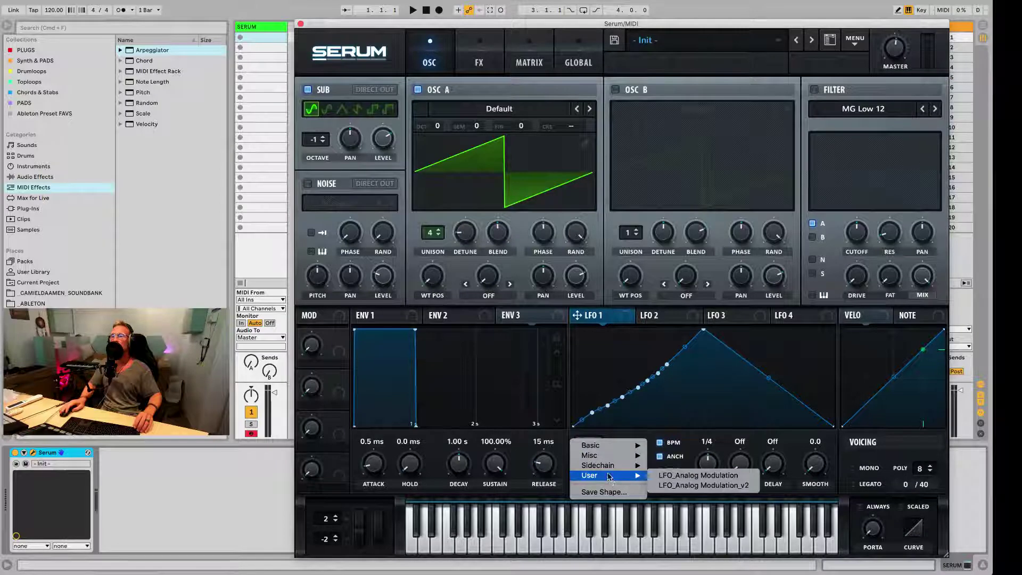
pyautogui.click(585, 421)
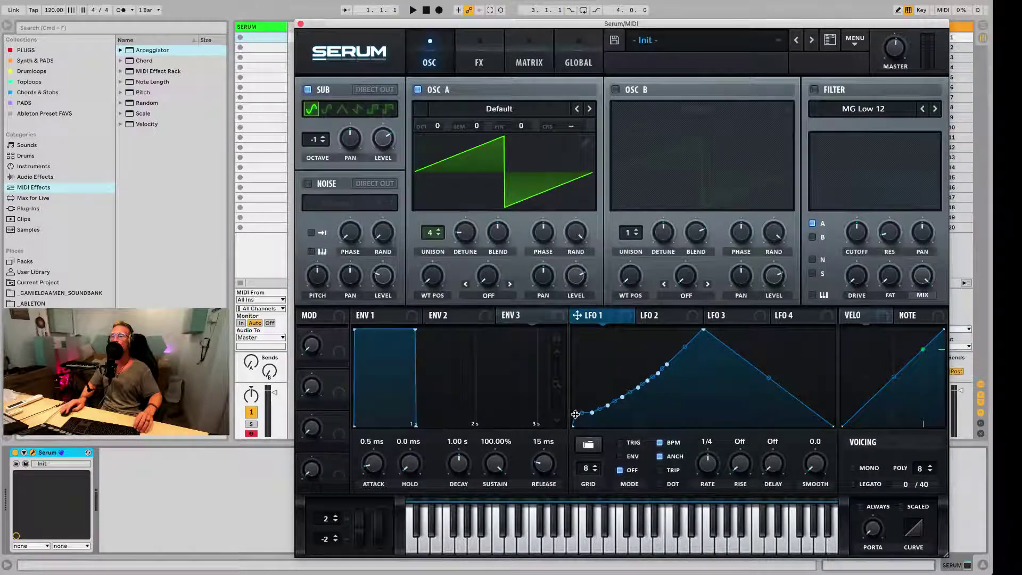
pyautogui.moveTo(573, 425); pyautogui.dragTo(562, 380)
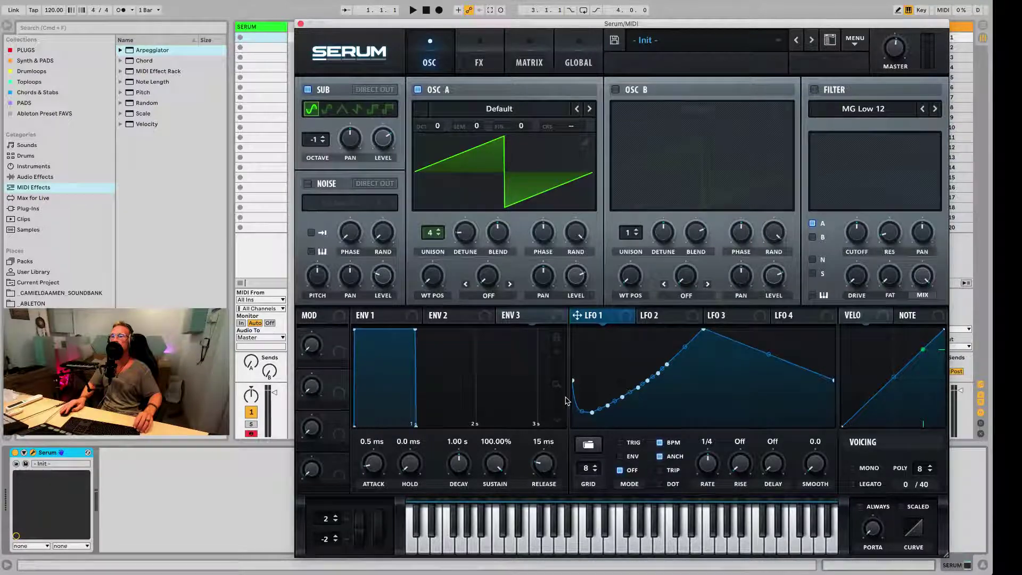
pyautogui.moveTo(594, 417); pyautogui.dragTo(595, 371)
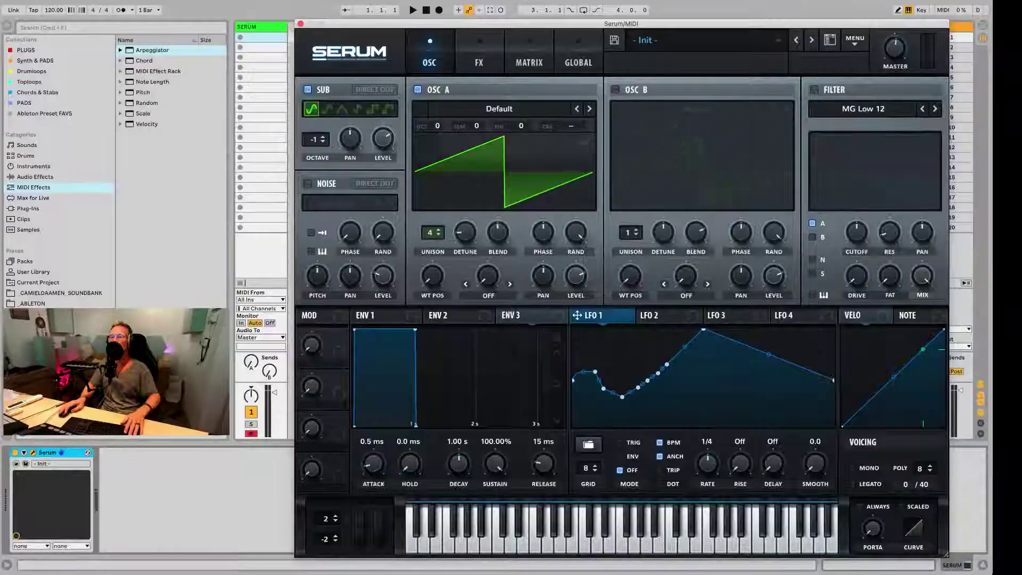
# Load the user shape LFO_Analog Modulation into LFO 1, raising two of its peaks and deepening a dip near the end.
pyautogui.click(589, 445)
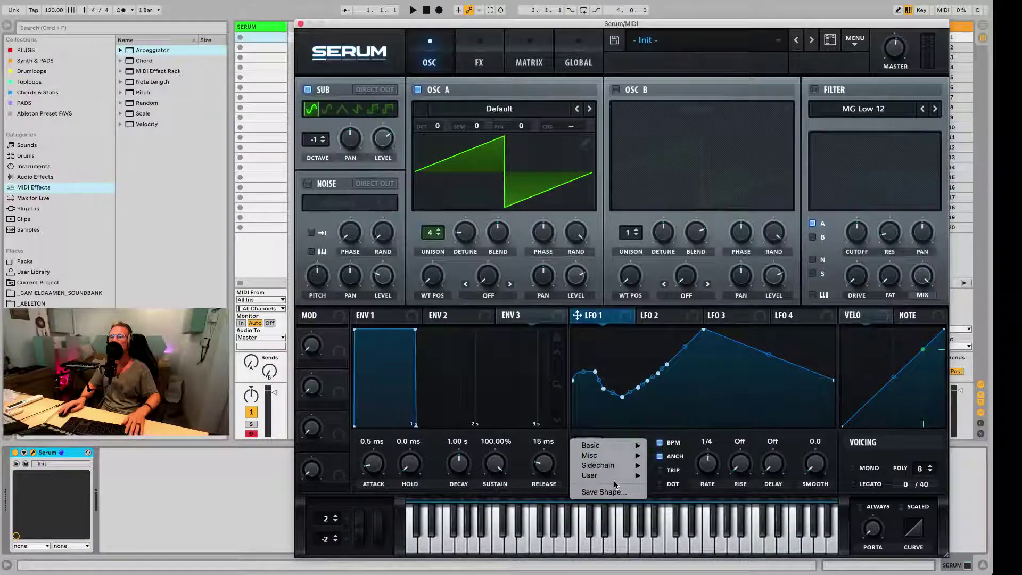
pyautogui.moveTo(614, 481)
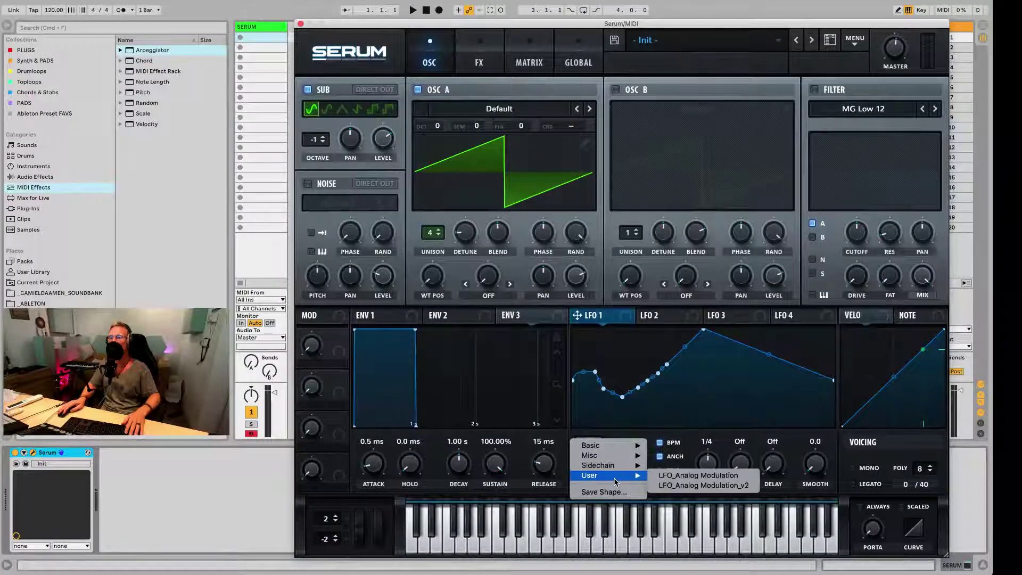
pyautogui.click(702, 476)
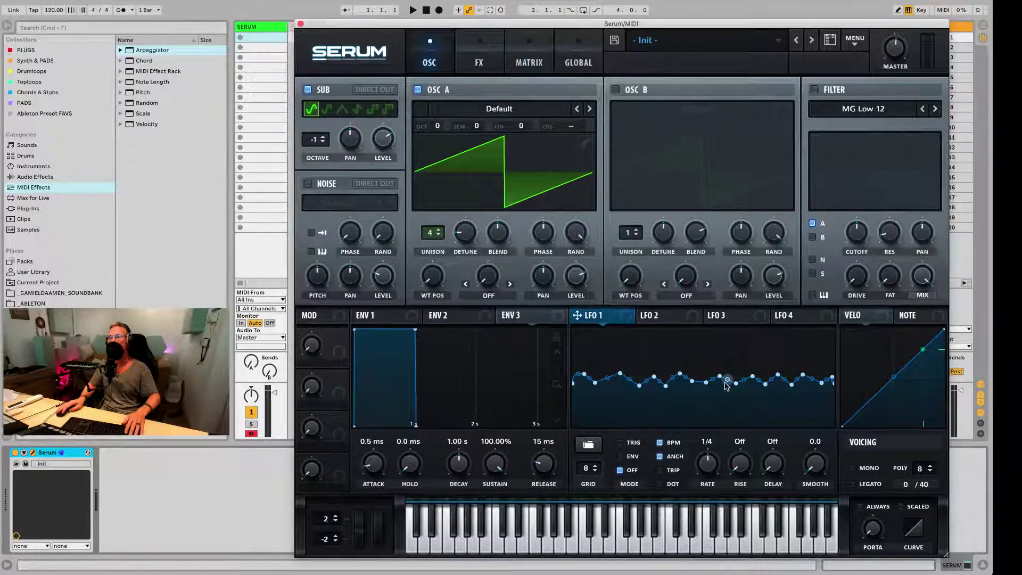
pyautogui.moveTo(721, 377); pyautogui.dragTo(721, 365)
pyautogui.moveTo(653, 377)
pyautogui.mouseDown()
pyautogui.moveTo(638, 359)
pyautogui.moveTo(645, 366)
pyautogui.mouseUp()
pyautogui.moveTo(791, 384); pyautogui.dragTo(790, 393)
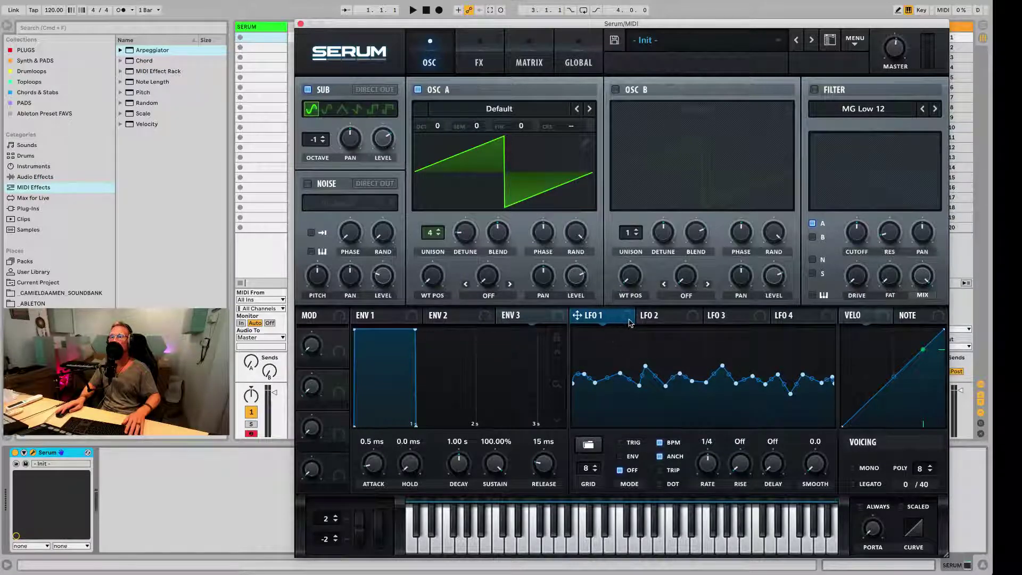
# Modulate oscillator A's fine tuning with LFO 1, with smoothing at 70.2, BPM sync off and a rate of 0.1 Hz.
pyautogui.moveTo(577, 315); pyautogui.dragTo(516, 168)
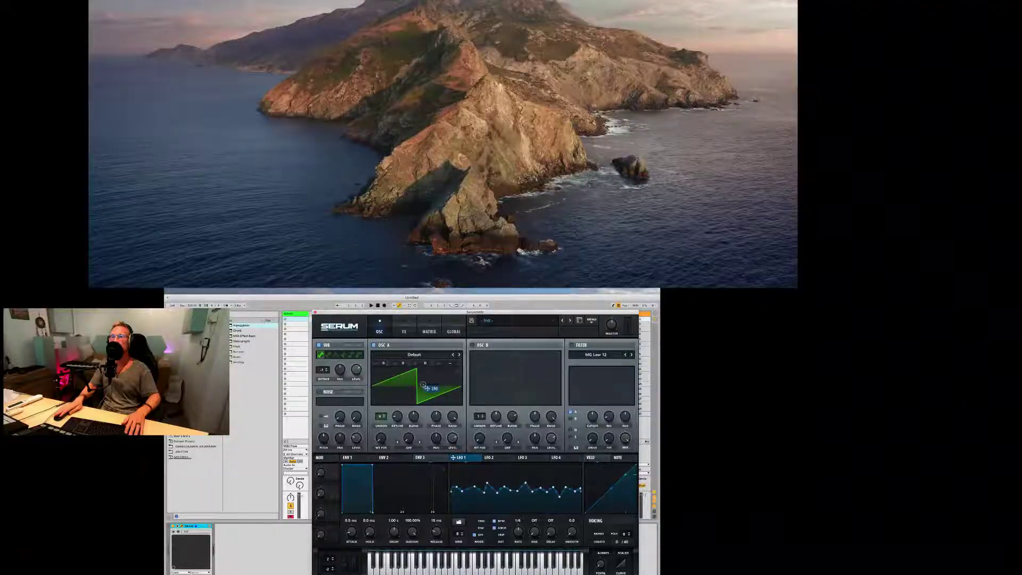
pyautogui.moveTo(423, 384); pyautogui.dragTo(424, 385)
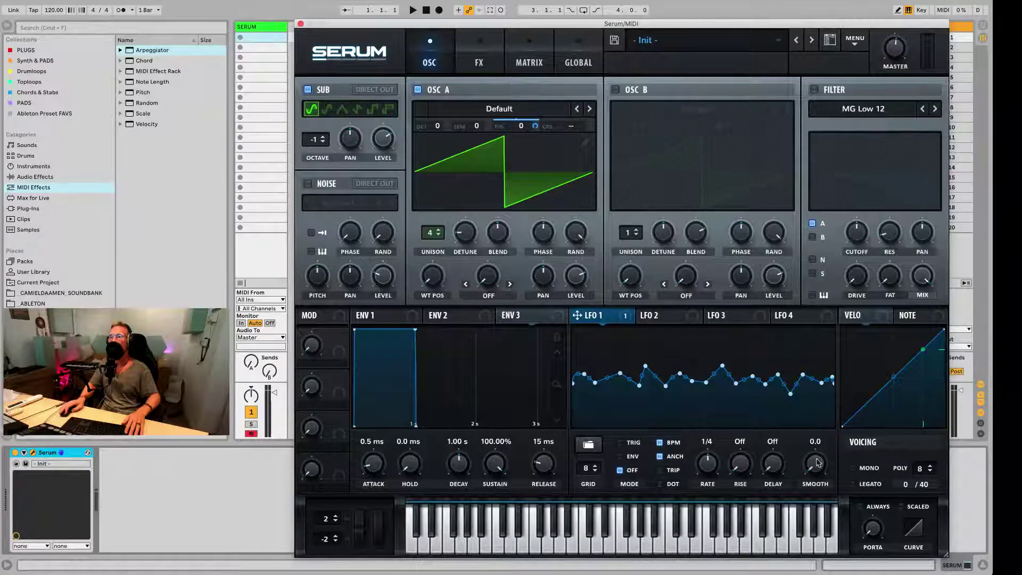
pyautogui.moveTo(818, 463); pyautogui.dragTo(813, 375)
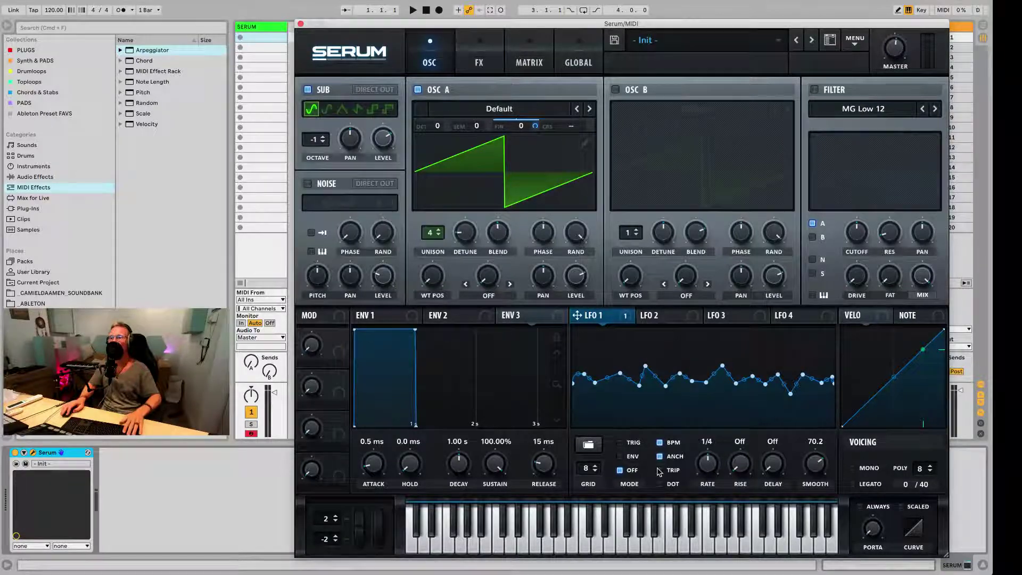
pyautogui.click(660, 443)
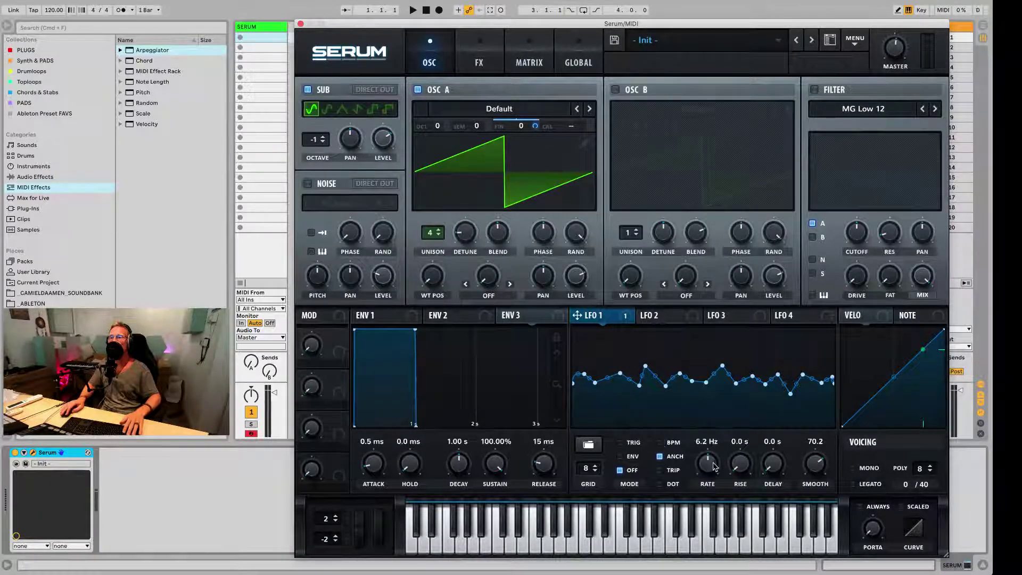
pyautogui.moveTo(714, 467); pyautogui.dragTo(710, 502)
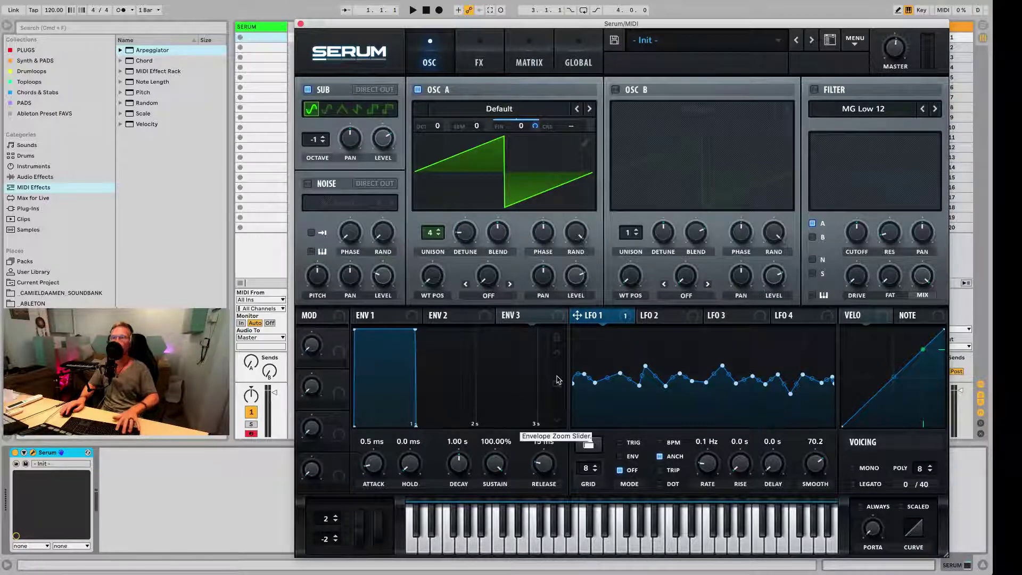
# Hold test notes and set the LFO 1 to A Fine modulation amount to 100 in the matrix.
pyautogui.hotkey('a', 'g')
pyautogui.hotkey('a', 'g')
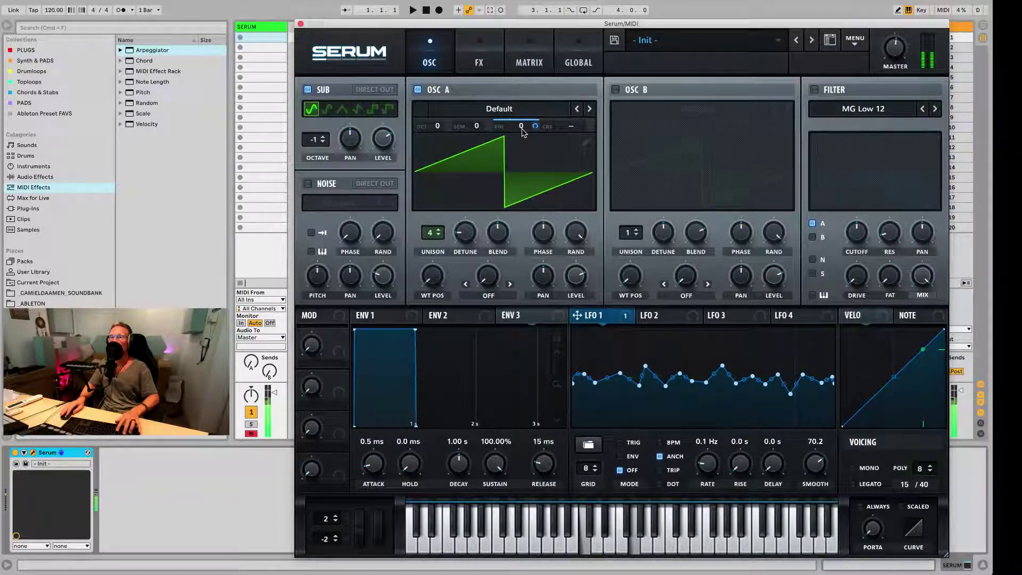
pyautogui.click(486, 54)
pyautogui.click(513, 56)
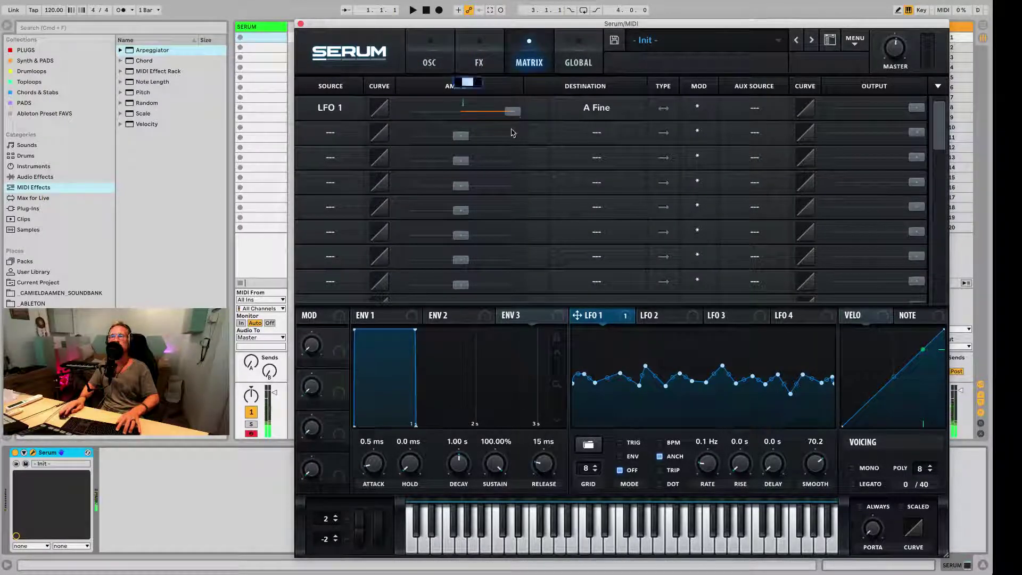
pyautogui.moveTo(511, 114); pyautogui.dragTo(553, 119)
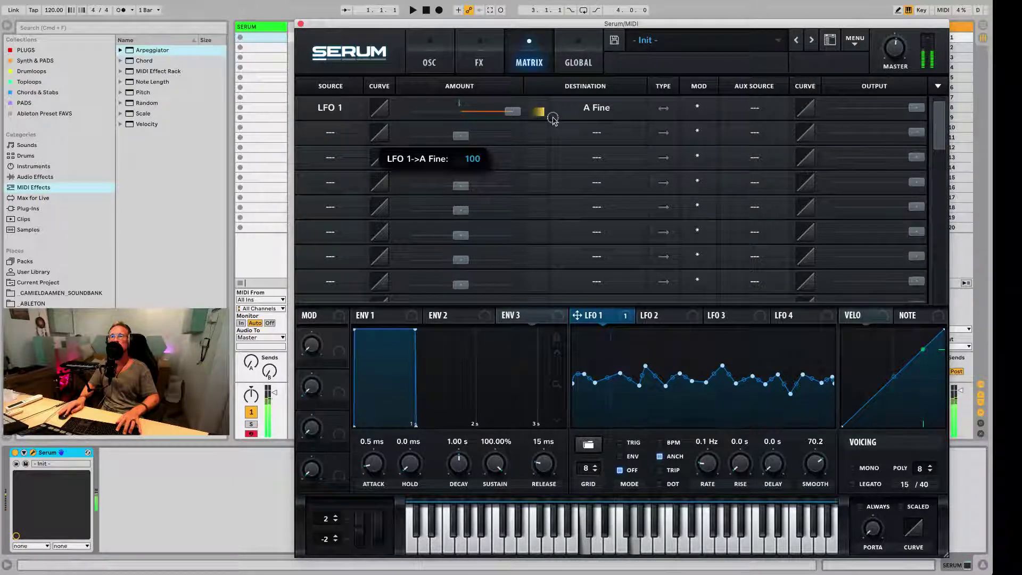
# Exaggerate more peaks and dips in LFO 1's shape while the notes sound, and set its smoothing to 73.5.
pyautogui.click(495, 65)
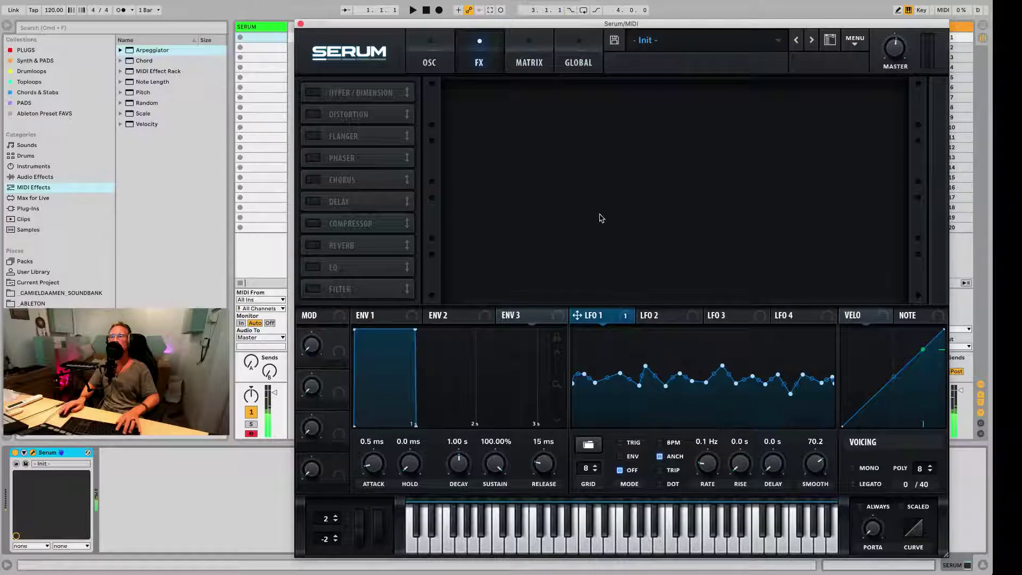
pyautogui.moveTo(778, 374); pyautogui.dragTo(774, 368)
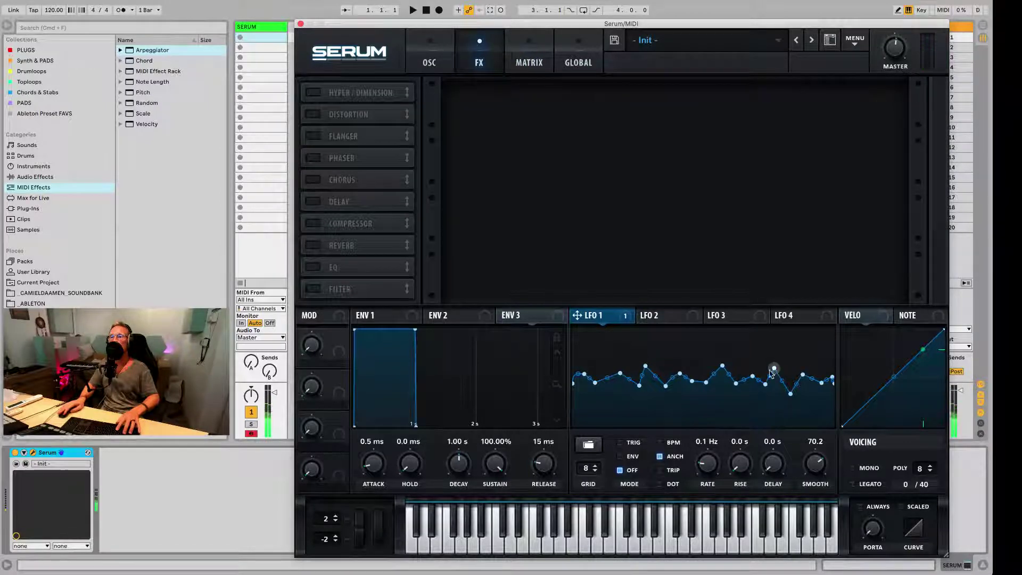
pyautogui.moveTo(619, 373); pyautogui.dragTo(594, 386)
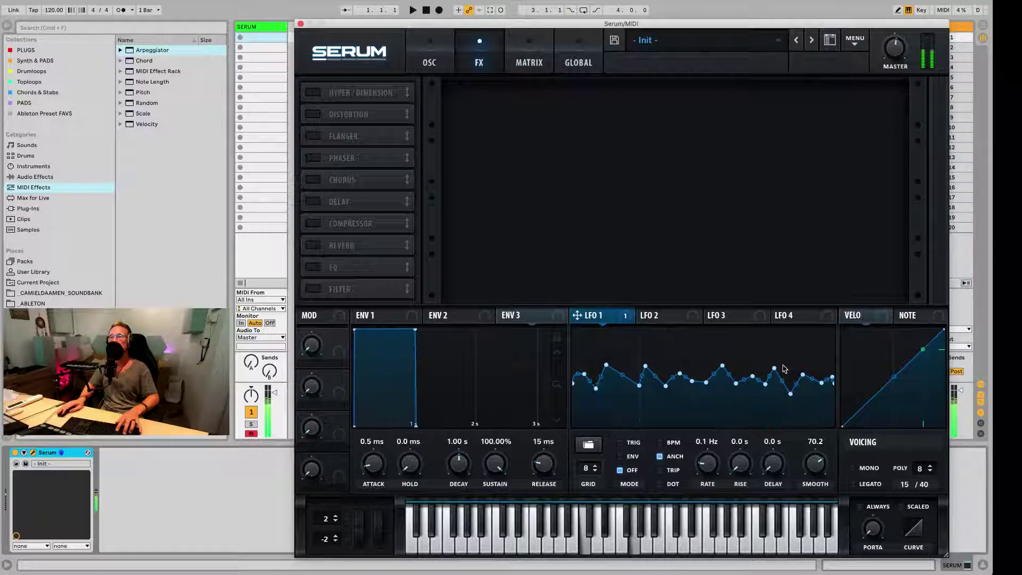
pyautogui.moveTo(802, 375); pyautogui.dragTo(805, 372)
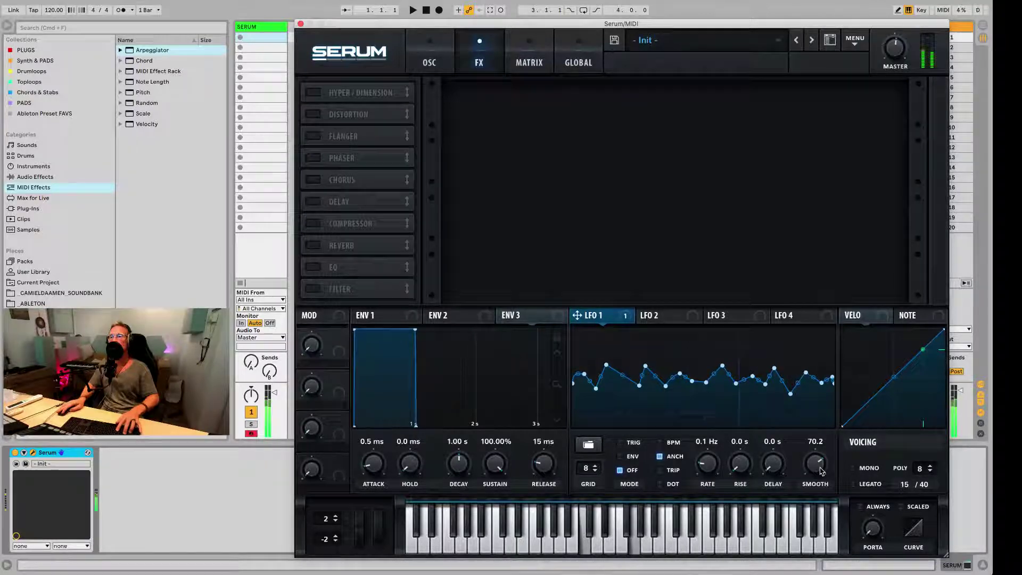
pyautogui.moveTo(821, 471); pyautogui.dragTo(821, 466)
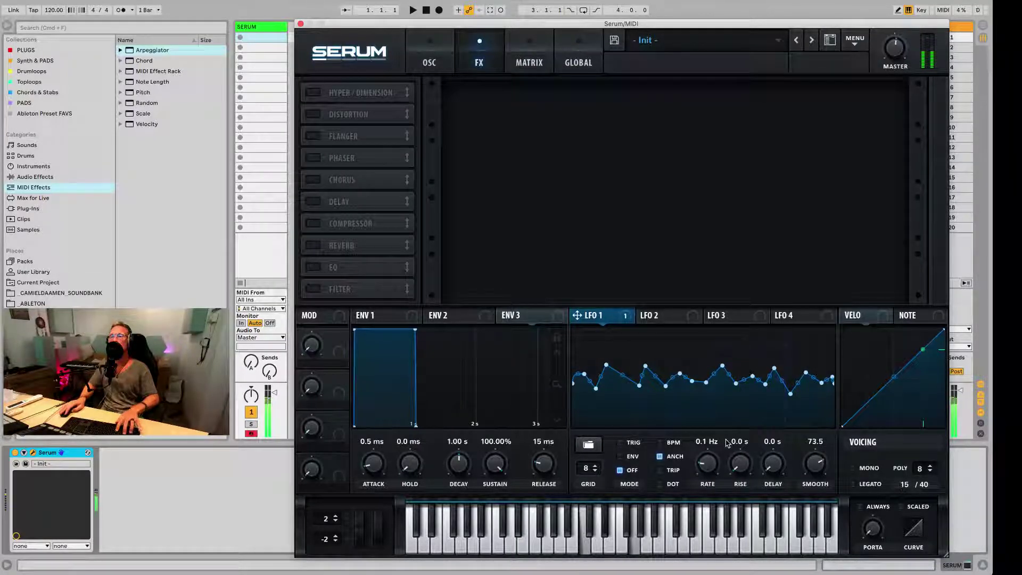
# Soften the exaggerated points in LFO 1's shape and set its rate to 0.9 Hz, ending on the oscillator page.
pyautogui.moveTo(774, 368); pyautogui.dragTo(791, 390)
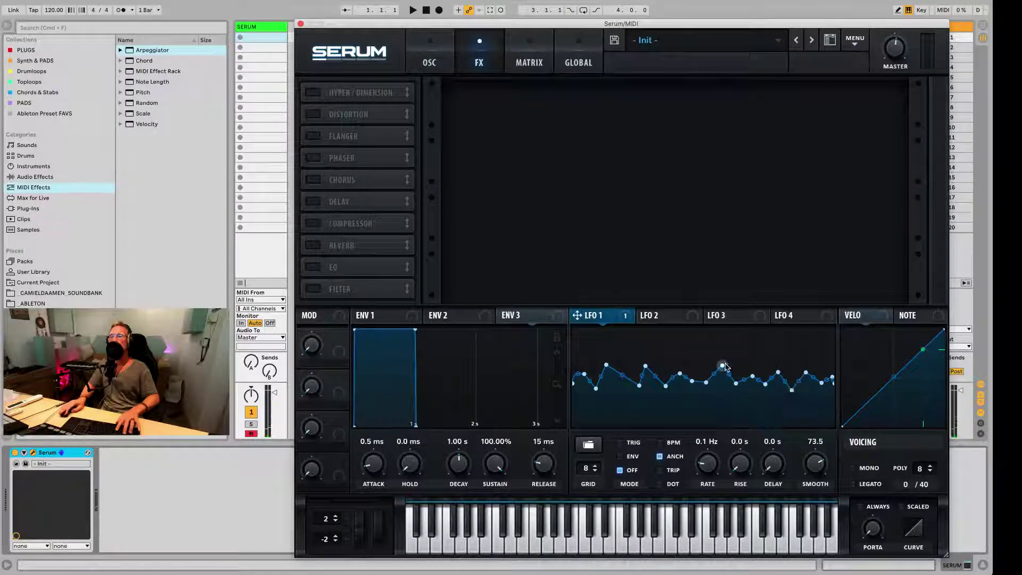
pyautogui.moveTo(724, 366); pyautogui.dragTo(725, 369)
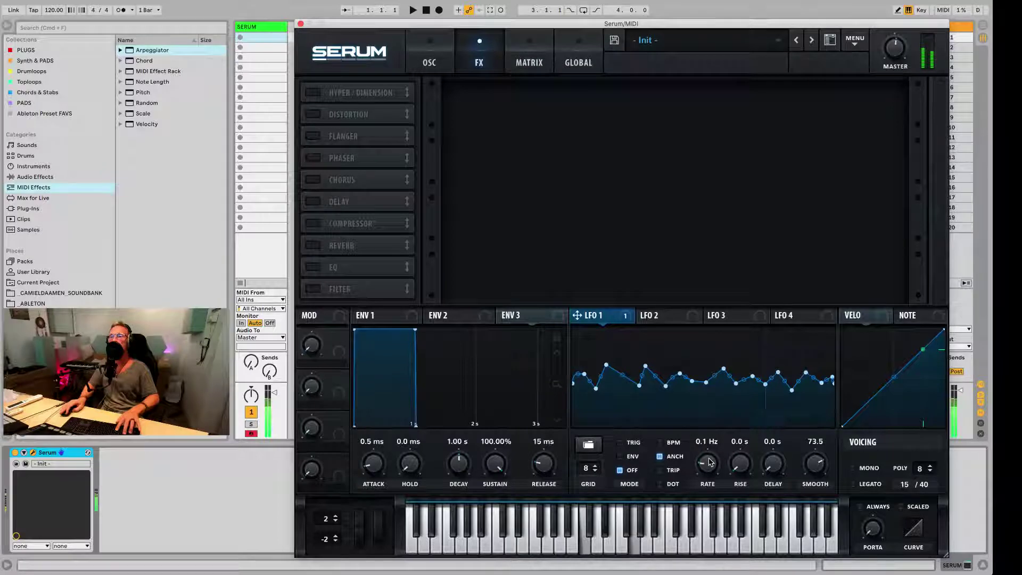
pyautogui.moveTo(708, 455); pyautogui.dragTo(708, 446)
pyautogui.moveTo(605, 362); pyautogui.dragTo(606, 368)
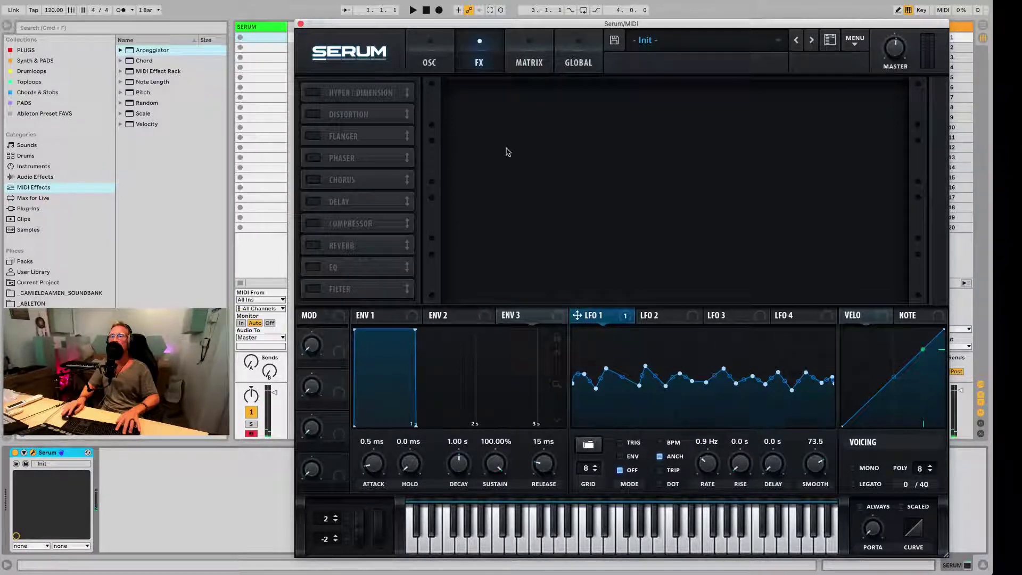
pyautogui.click(429, 61)
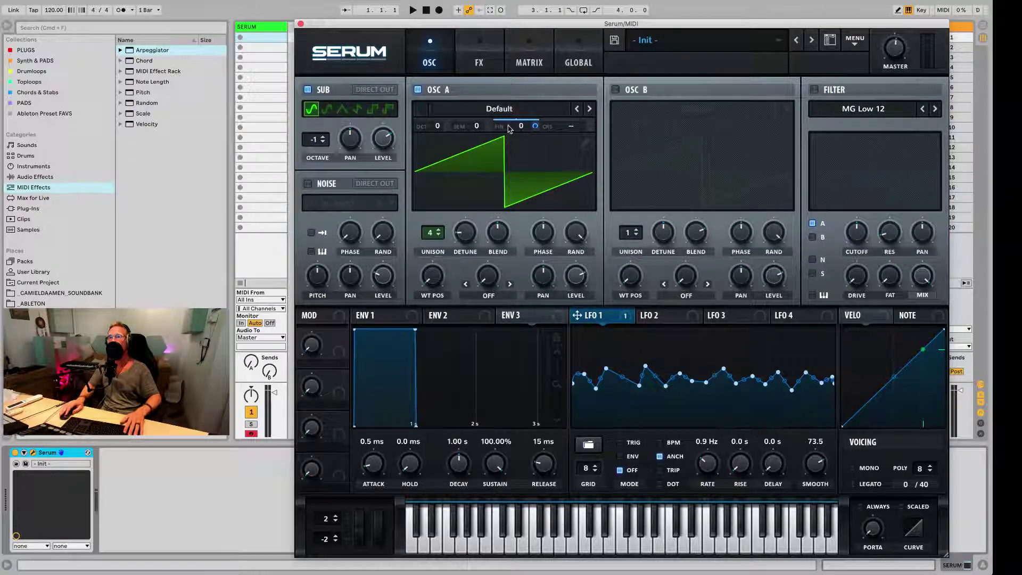
pyautogui.moveTo(508, 128)
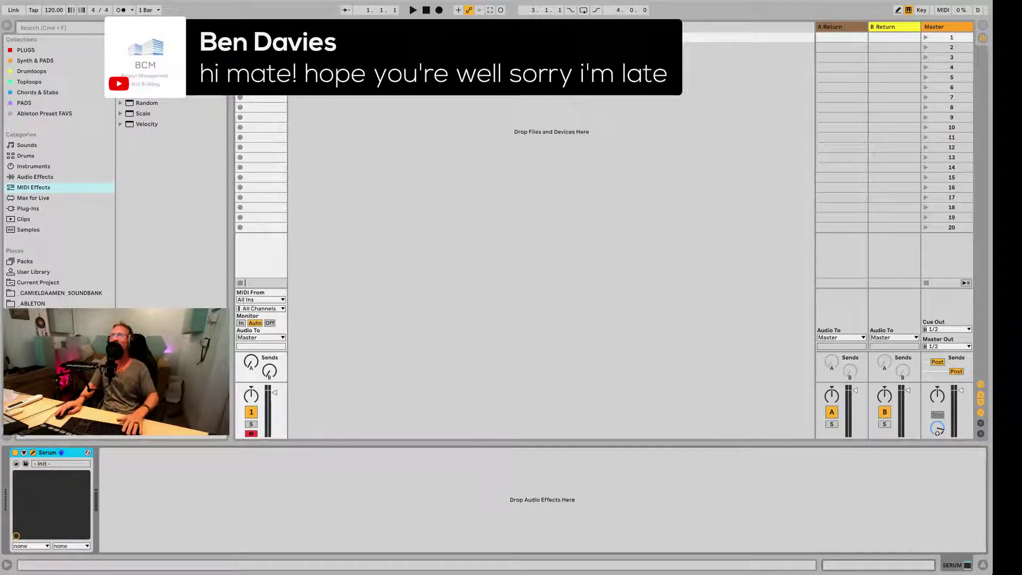
# Turn on oscillator B with 4 unison voices, raise it one octave and reduce its level.
pyautogui.click(481, 321)
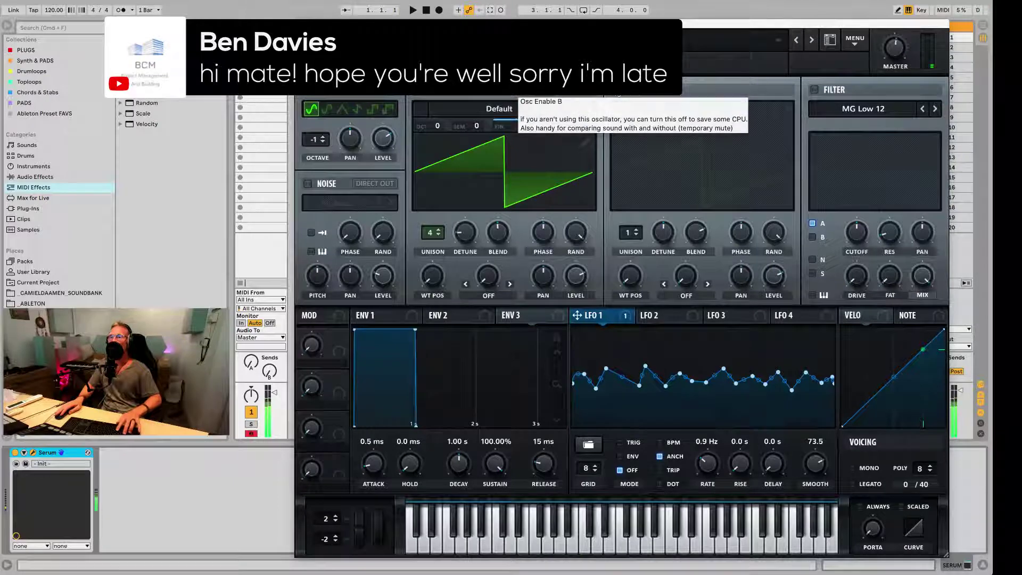
pyautogui.click(618, 94)
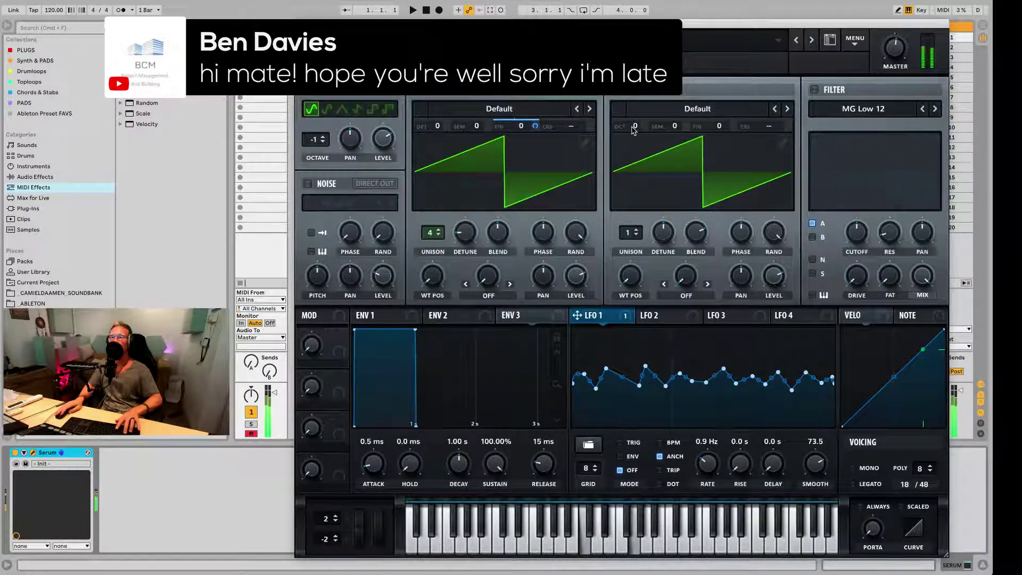
pyautogui.moveTo(888, 60)
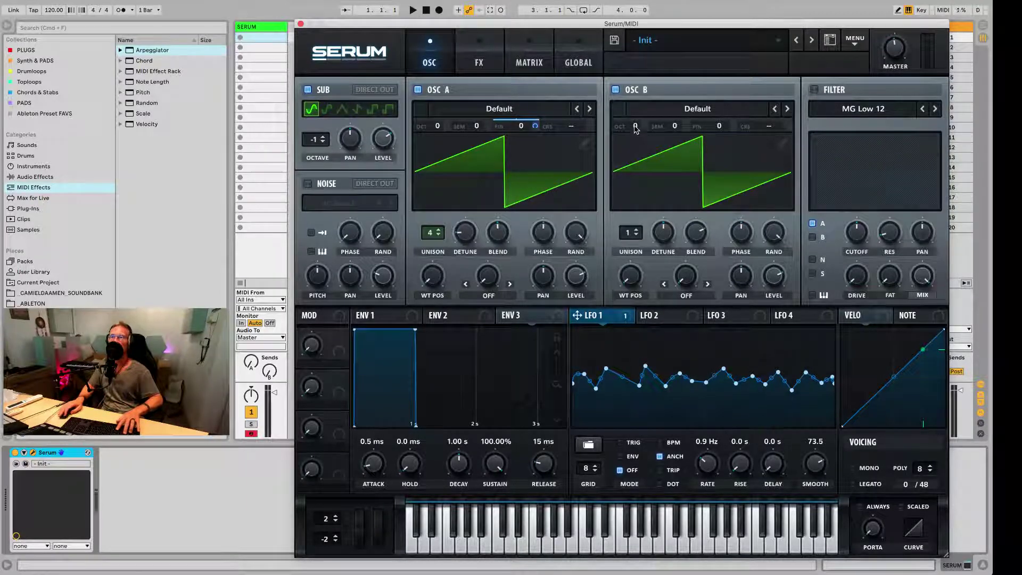
pyautogui.moveTo(630, 232); pyautogui.dragTo(631, 205)
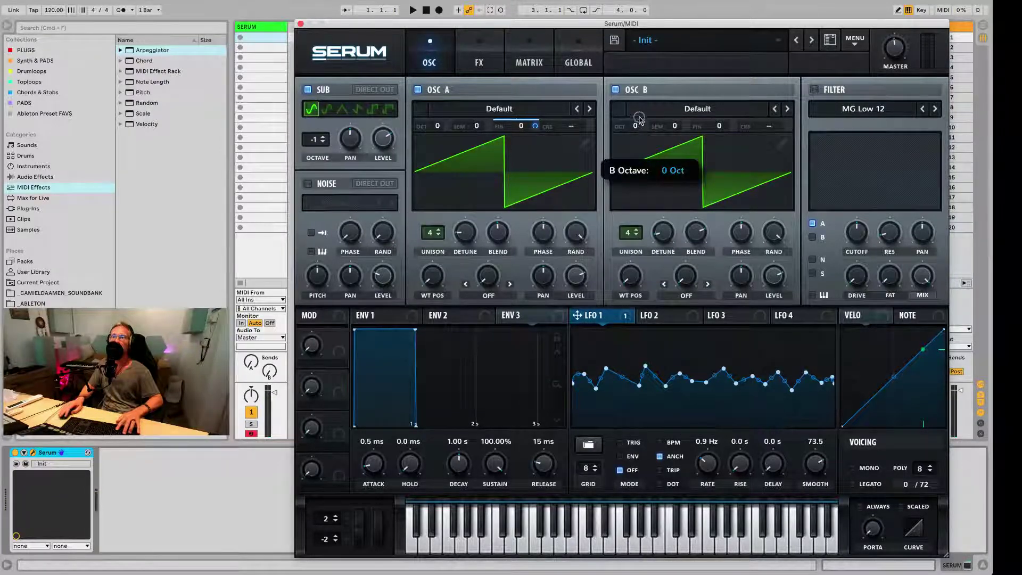
pyautogui.moveTo(636, 122); pyautogui.dragTo(636, 115)
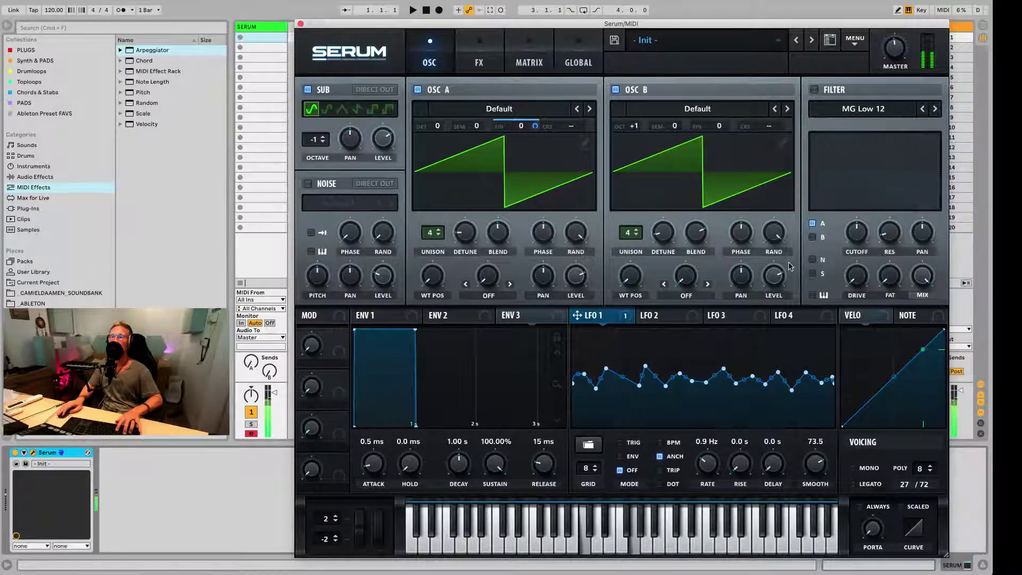
pyautogui.moveTo(777, 305)
pyautogui.mouseDown()
pyautogui.moveTo(775, 318)
pyautogui.moveTo(776, 308)
pyautogui.mouseUp()
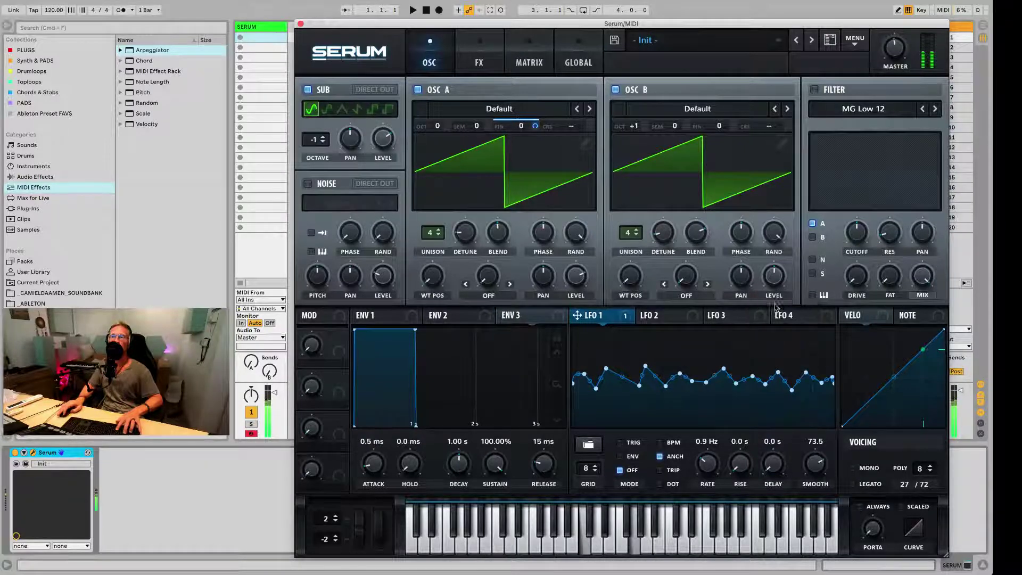
pyautogui.moveTo(576, 275)
pyautogui.mouseDown()
pyautogui.moveTo(577, 338)
pyautogui.moveTo(578, 269)
pyautogui.mouseUp()
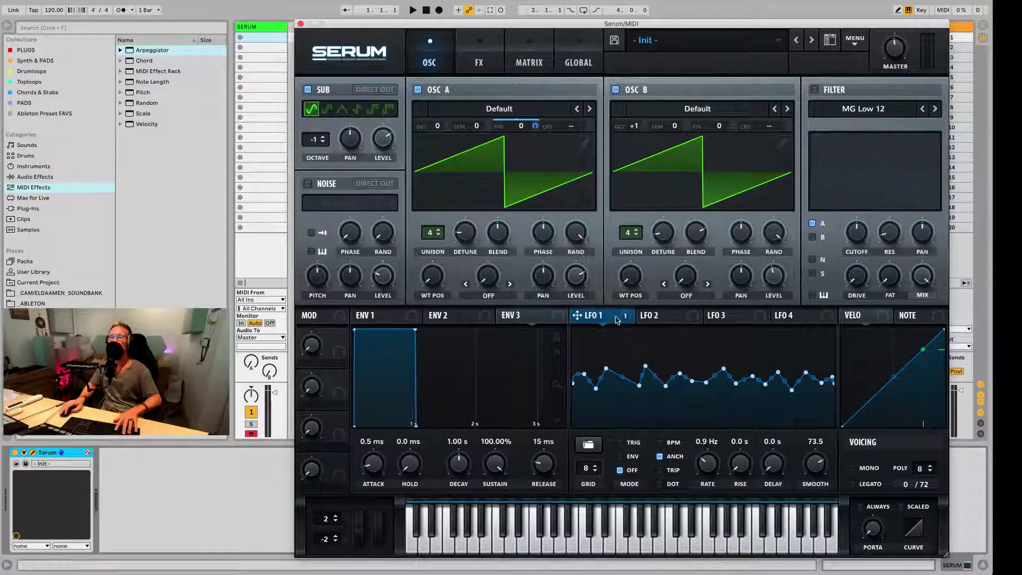
# Load the user shape LFO_Analog Modulation_v2 into LFO 2 and assign LFO 2 to oscillator B's fine tuning.
pyautogui.click(676, 318)
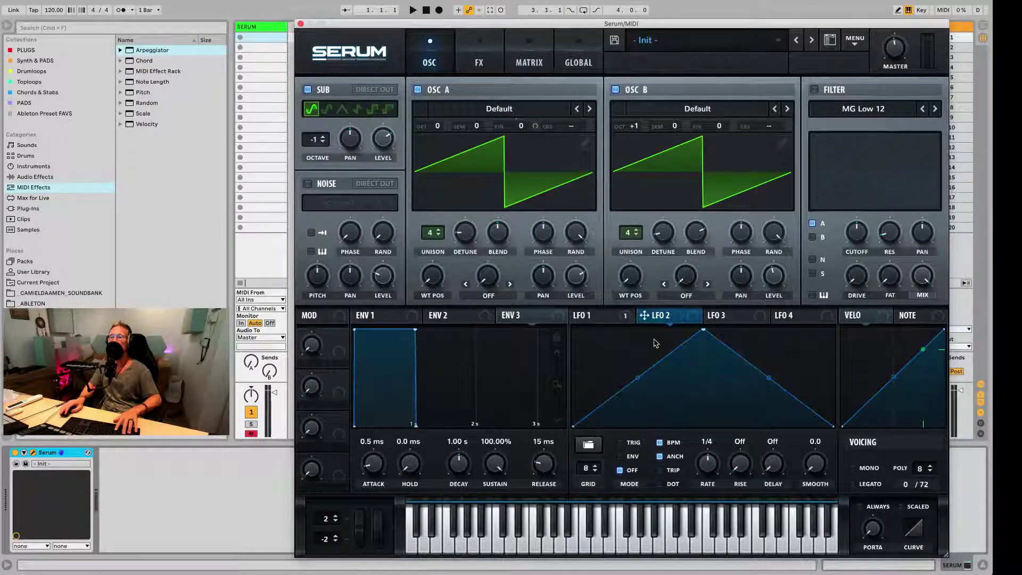
pyautogui.click(590, 445)
pyautogui.moveTo(593, 476)
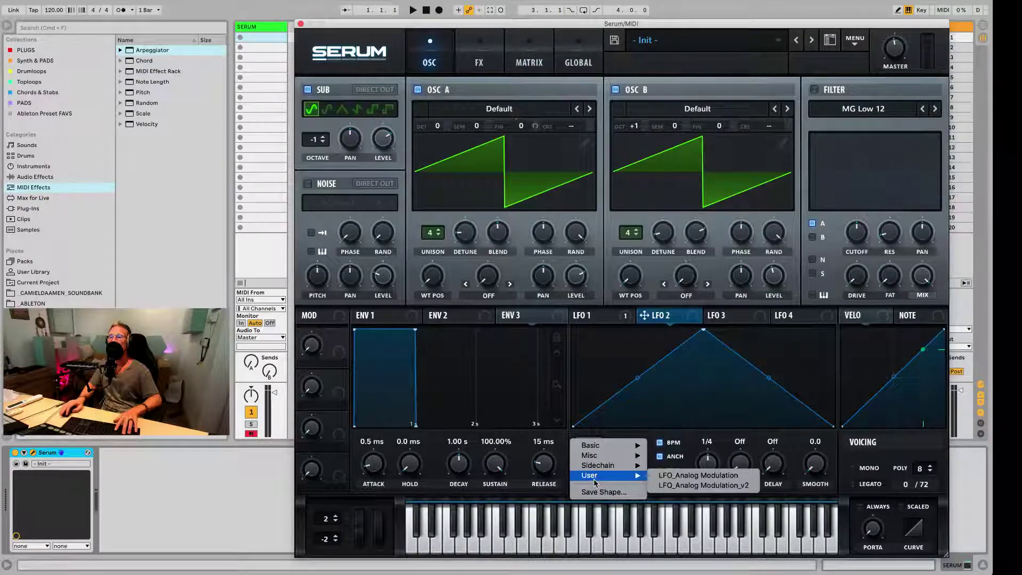
pyautogui.click(677, 485)
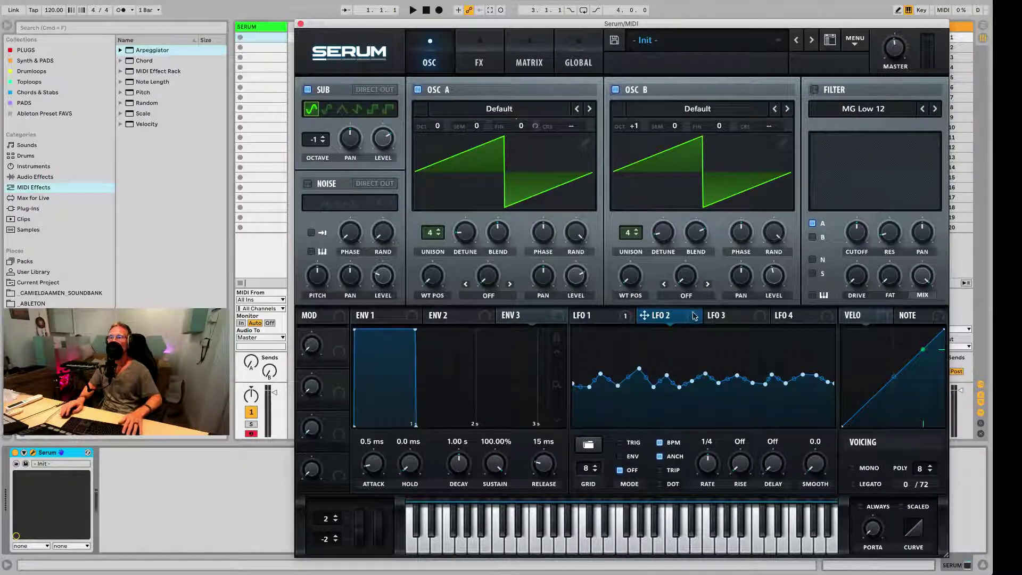
pyautogui.moveTo(694, 317); pyautogui.dragTo(709, 181)
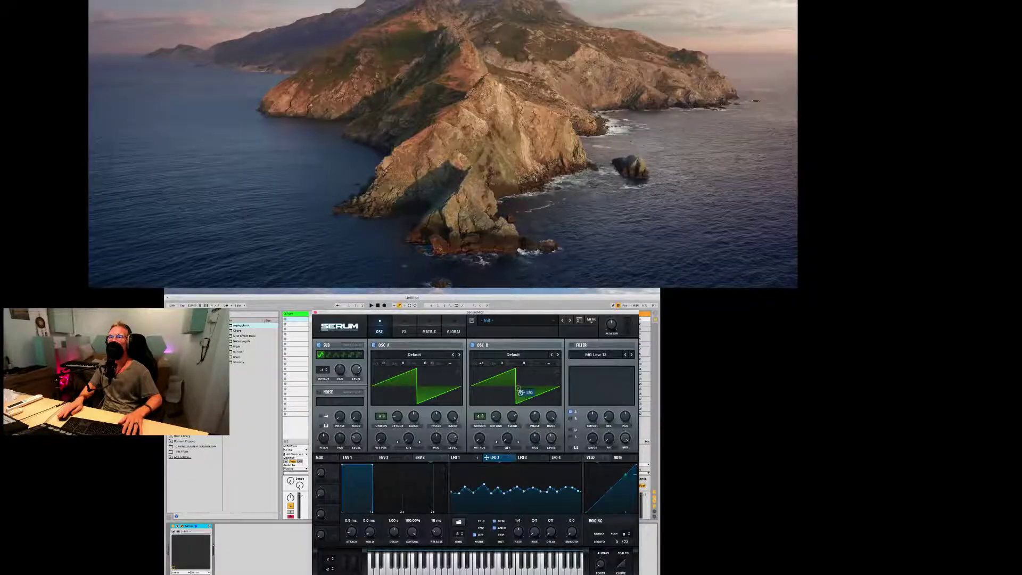
pyautogui.moveTo(524, 363); pyautogui.dragTo(522, 364)
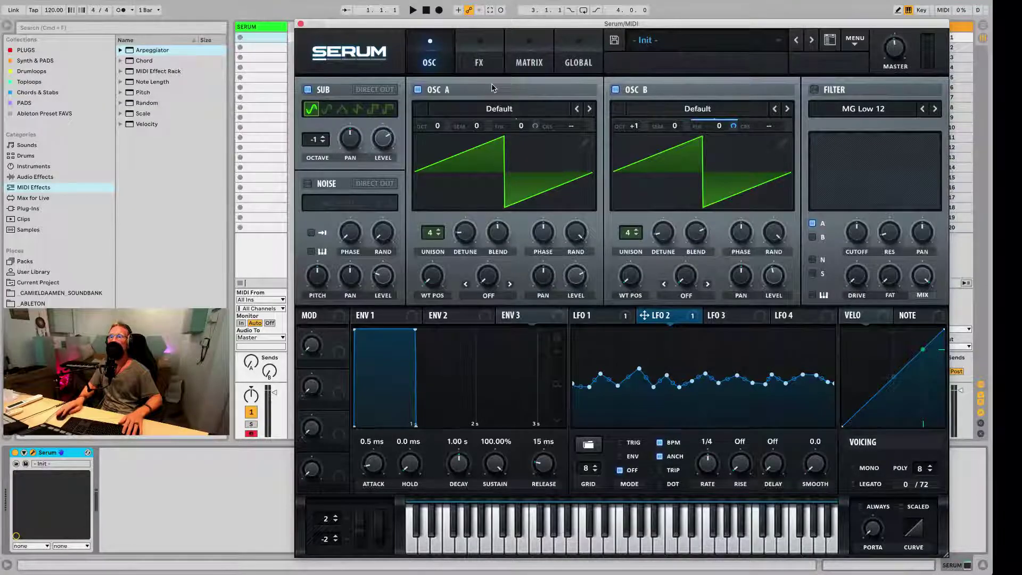
# Set a negative LFO 2 to B Fine modulation amount in the matrix and return to the oscillator page.
pyautogui.click(527, 63)
pyautogui.moveTo(520, 142); pyautogui.dragTo(435, 137)
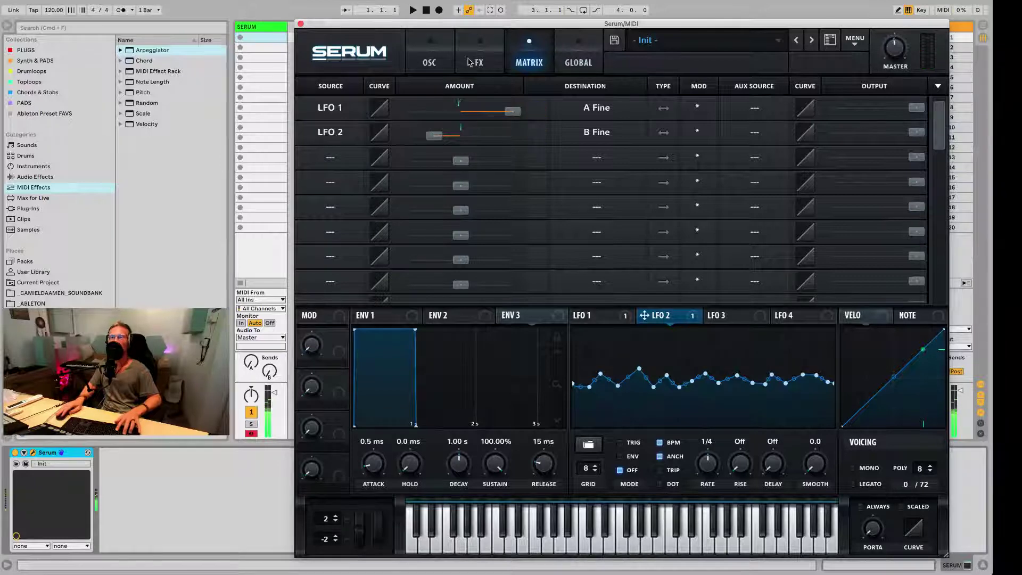
pyautogui.click(429, 59)
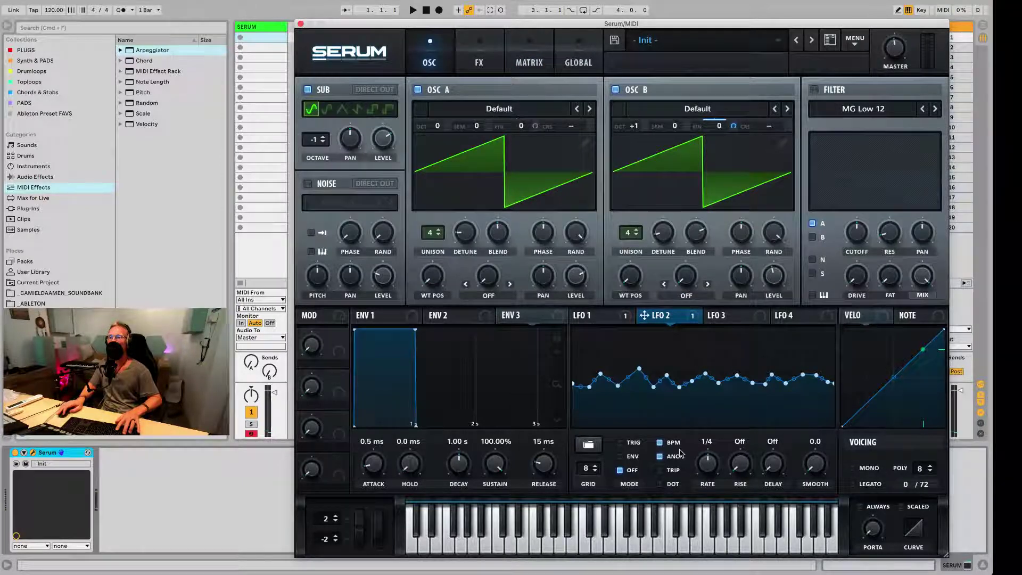
# Turn off LFO 2's BPM sync, set its rate to 0.4 Hz, and slightly reduce the LFO 1 to A Fine amount.
pyautogui.click(660, 442)
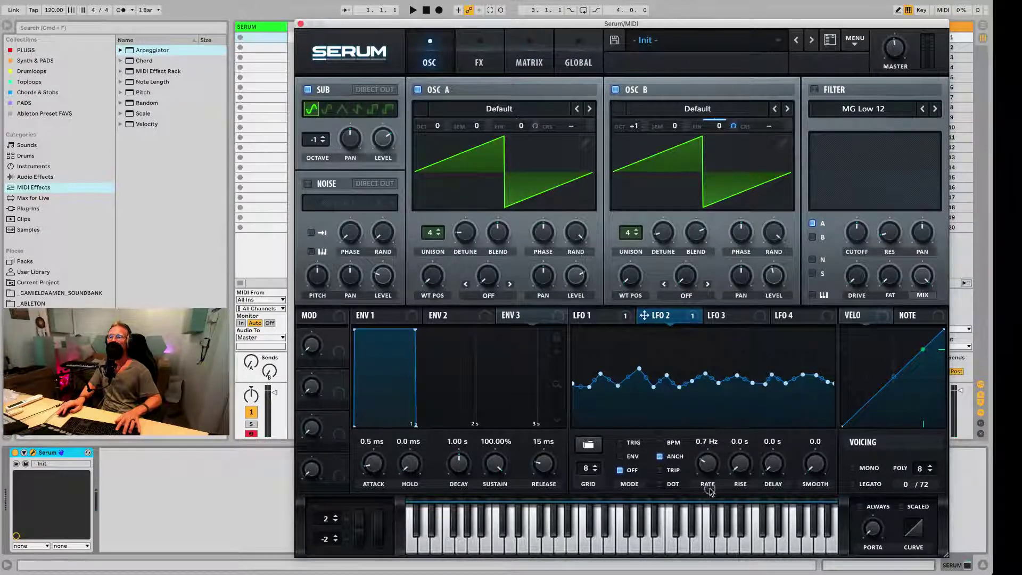
pyautogui.moveTo(711, 500); pyautogui.dragTo(712, 487)
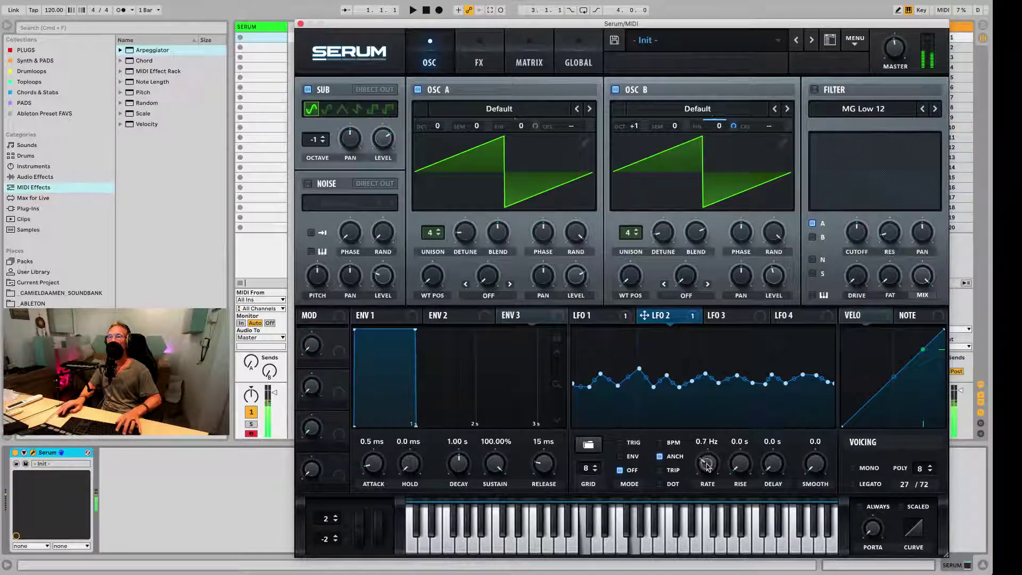
pyautogui.scroll(-1, 706, 468)
pyautogui.click(552, 64)
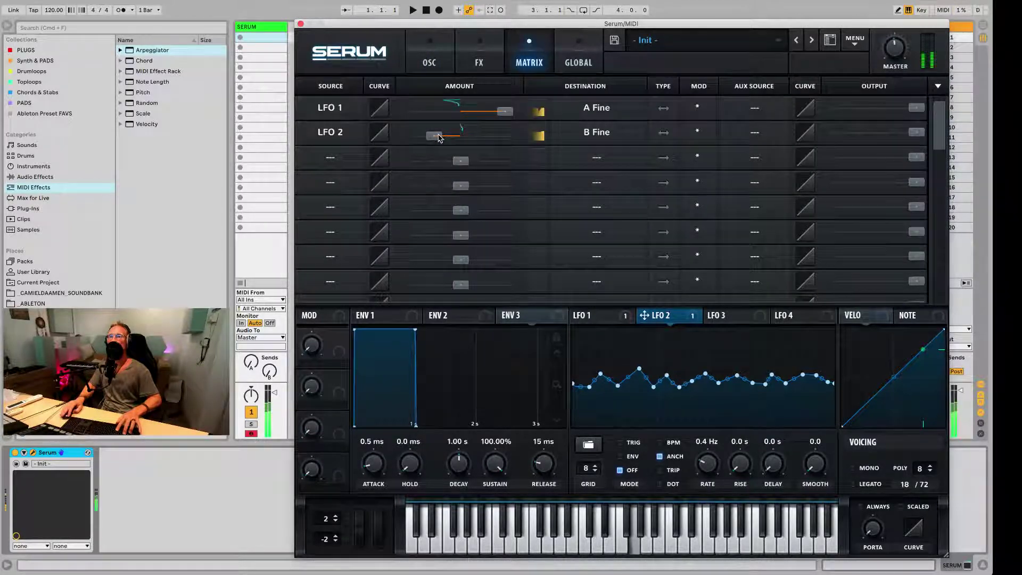
pyautogui.moveTo(438, 137)
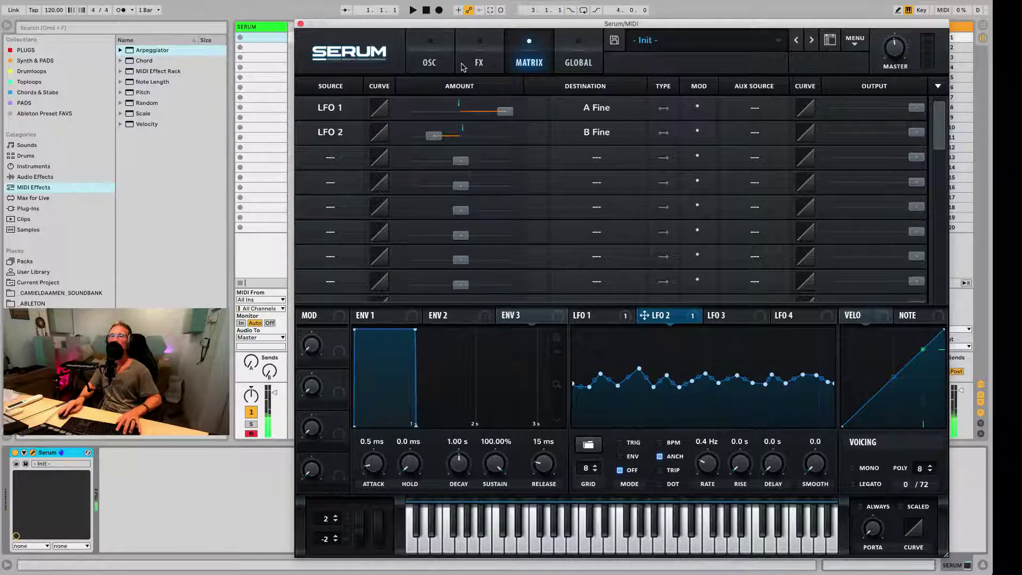
# Add a Hall reverb in the effects rack and adjust its size, decay, low cut and high cut.
pyautogui.click(443, 60)
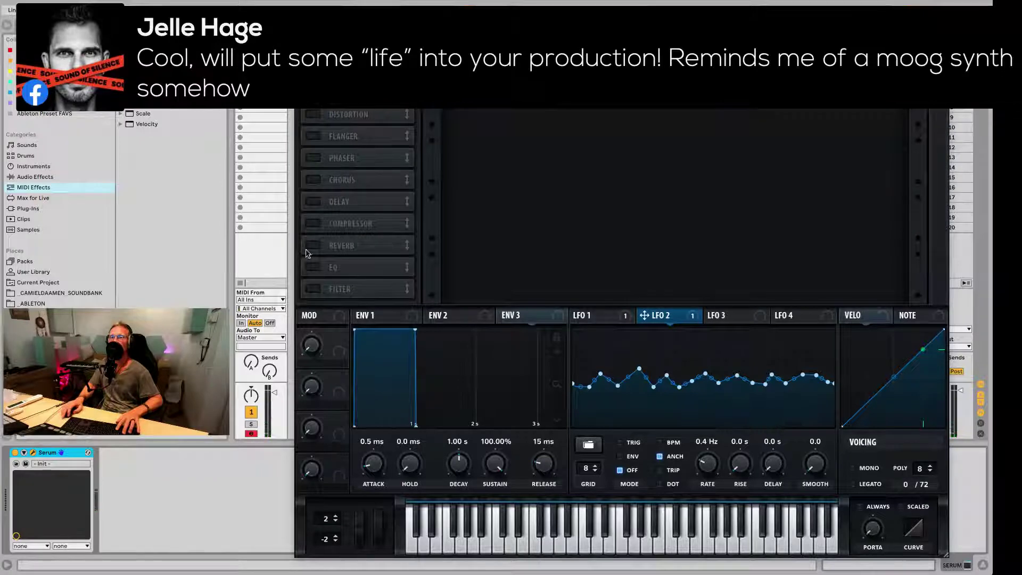
pyautogui.click(313, 246)
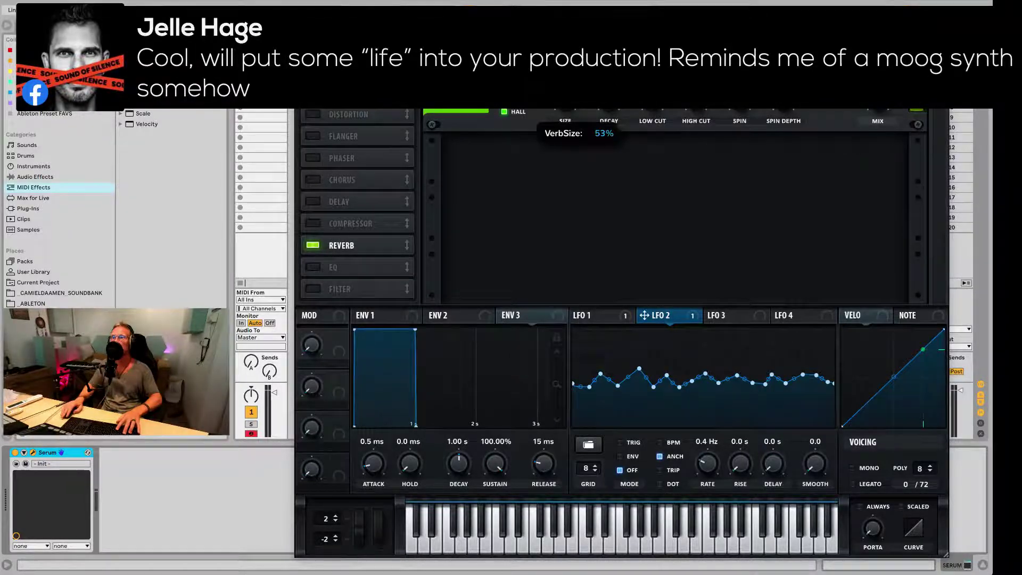
pyautogui.moveTo(608, 100)
pyautogui.moveTo(608, 100); pyautogui.dragTo(609, 87)
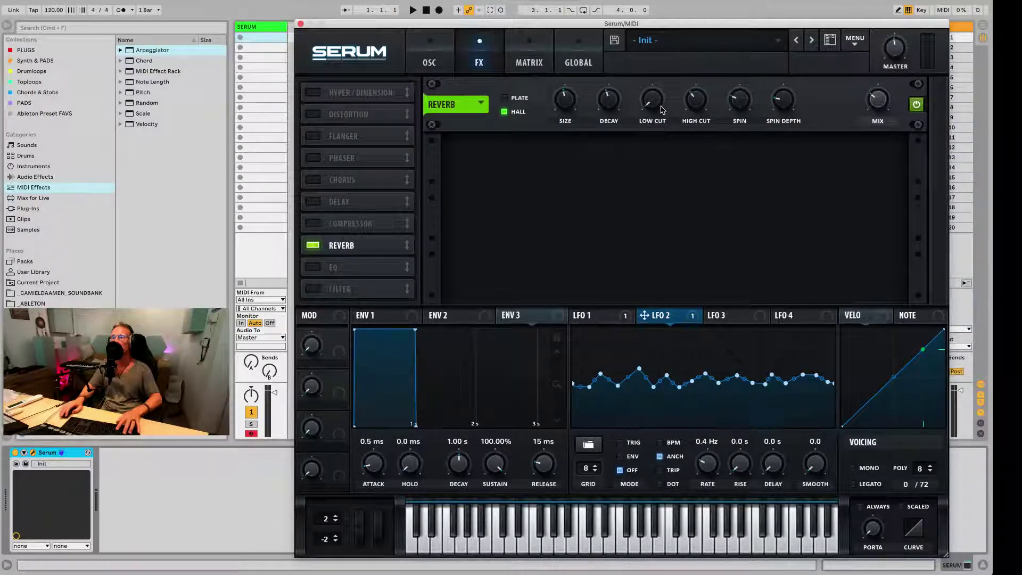
pyautogui.moveTo(653, 103); pyautogui.dragTo(701, 86)
pyautogui.moveTo(698, 99)
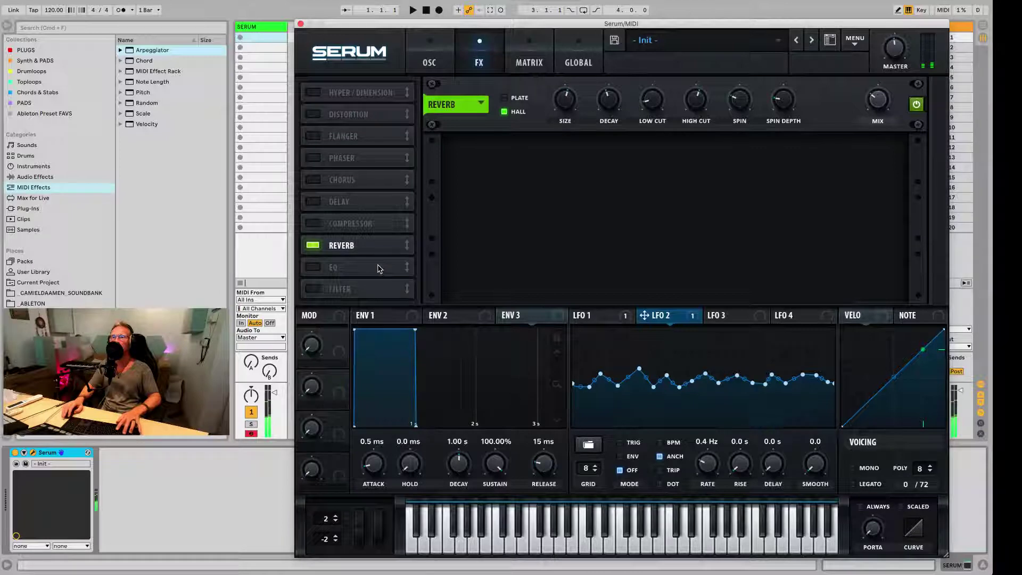
# Add a chorus ahead of the reverb, raise its mix to full and use its high-pass filter at a slightly lowered cutoff.
pyautogui.click(313, 181)
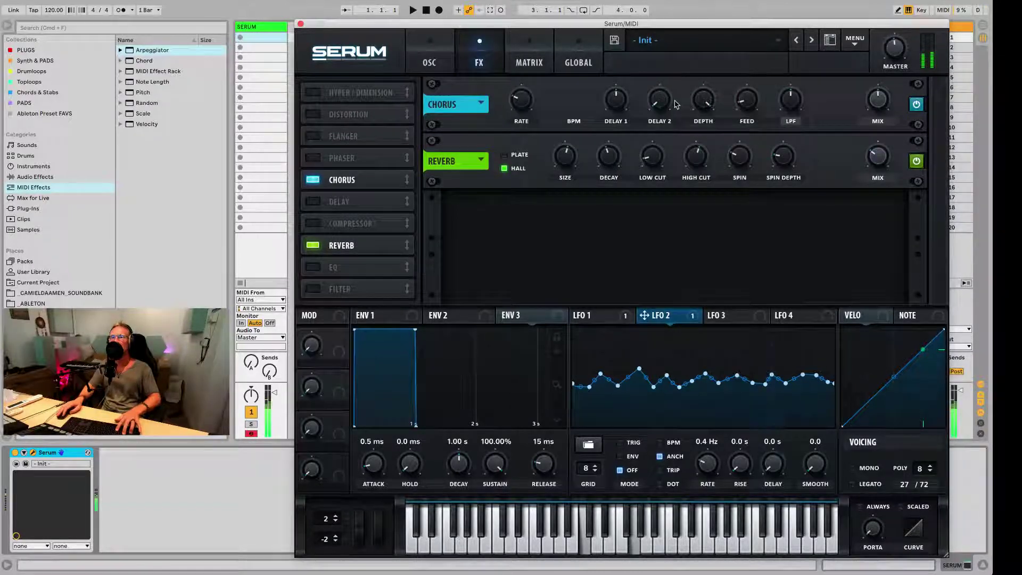
pyautogui.moveTo(514, 110); pyautogui.dragTo(537, 117)
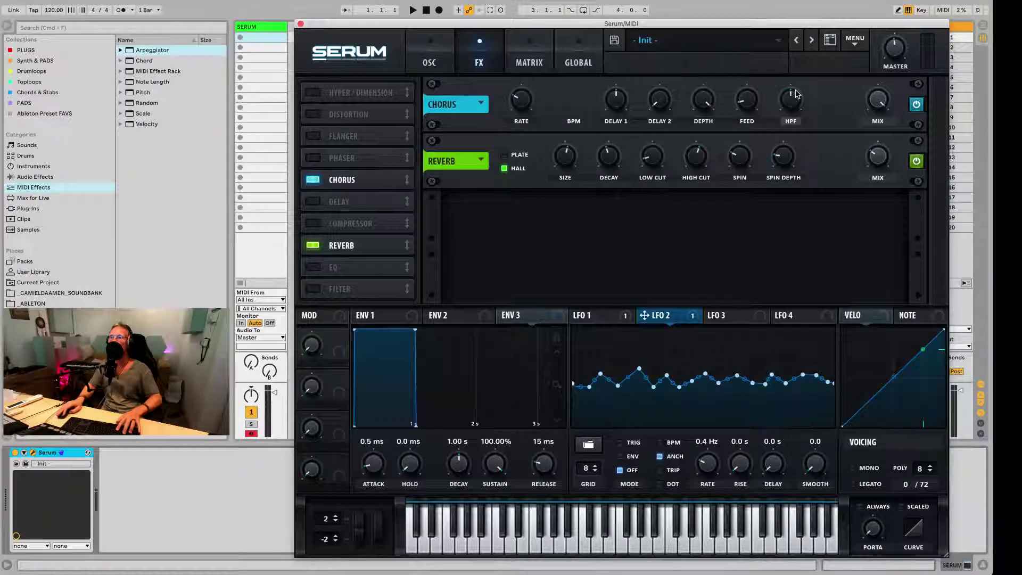
pyautogui.moveTo(790, 98)
pyautogui.mouseDown()
pyautogui.moveTo(790, 158)
pyautogui.moveTo(792, 26)
pyautogui.moveTo(793, 104)
pyautogui.mouseUp()
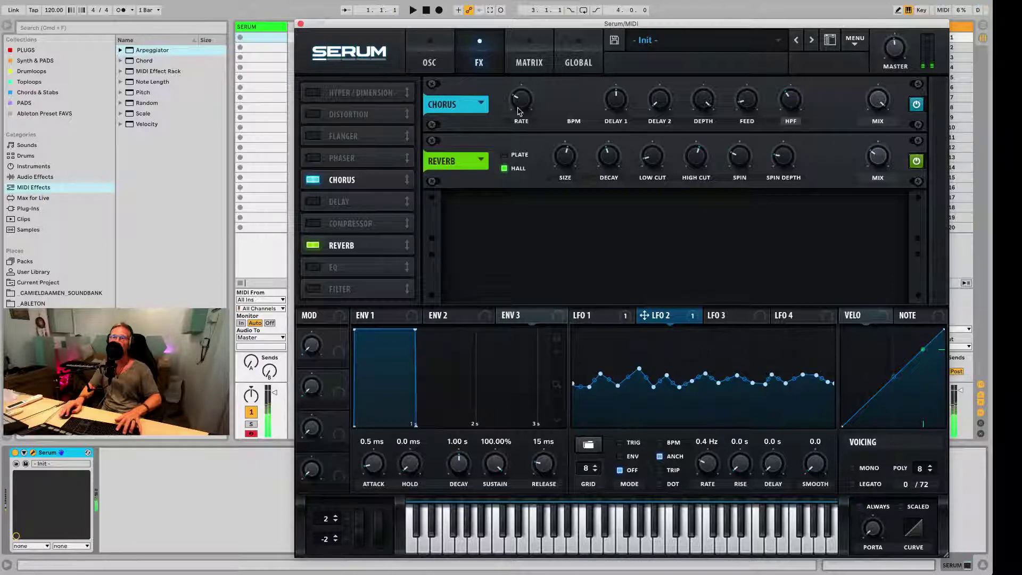
# Sweep the chorus rate up to maximum and back to a slow setting, and switch its filter to low-pass with a lower cutoff.
pyautogui.moveTo(521, 99); pyautogui.dragTo(543, 30)
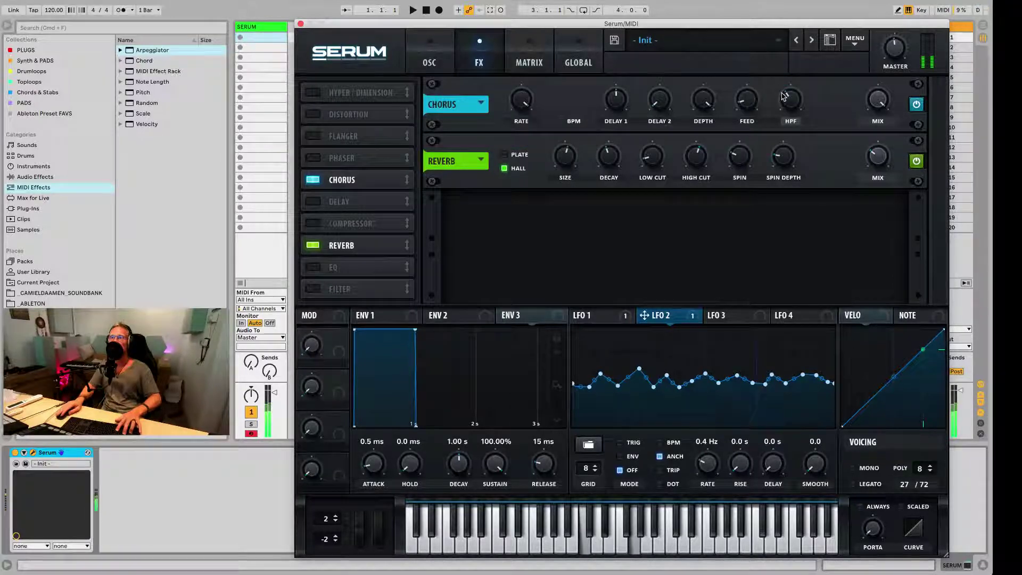
pyautogui.moveTo(515, 100)
pyautogui.moveTo(514, 100); pyautogui.dragTo(522, 202)
pyautogui.moveTo(790, 100); pyautogui.dragTo(801, 124)
pyautogui.click(793, 121)
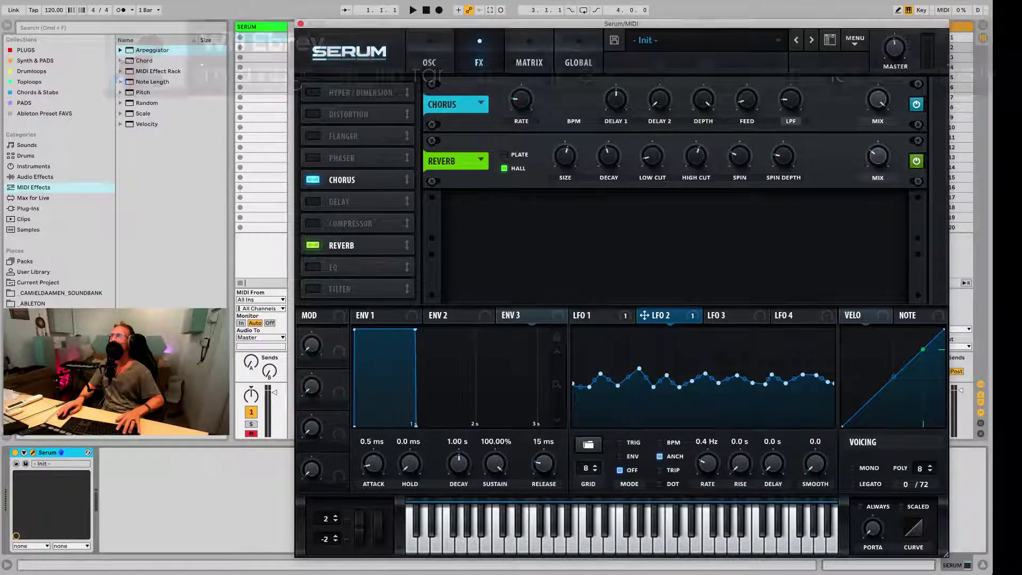
# Sweep the chorus low-pass cutoff while notes sound, leaving it slightly higher.
pyautogui.press('super+alt+p')
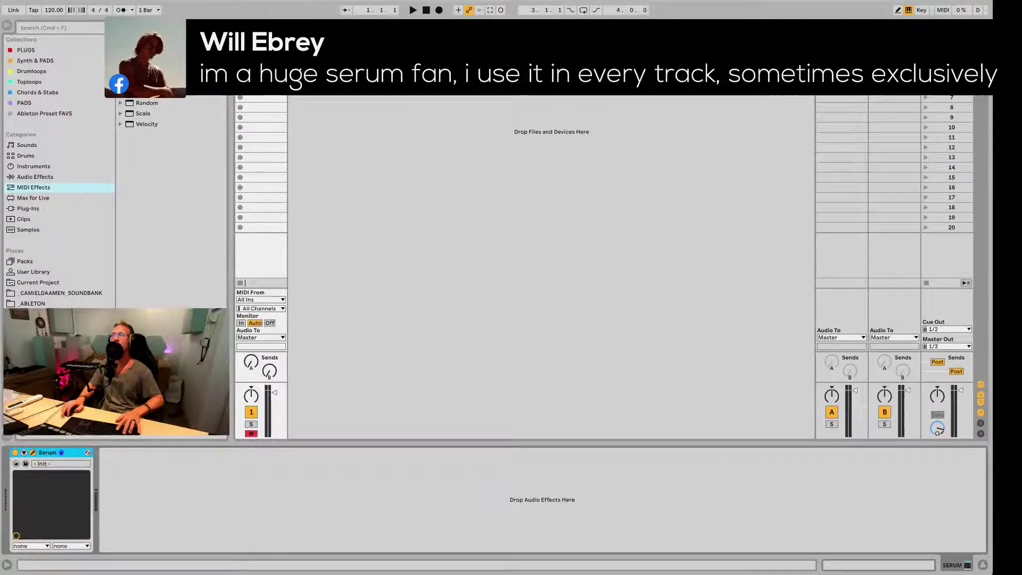
pyautogui.press('super+alt+p')
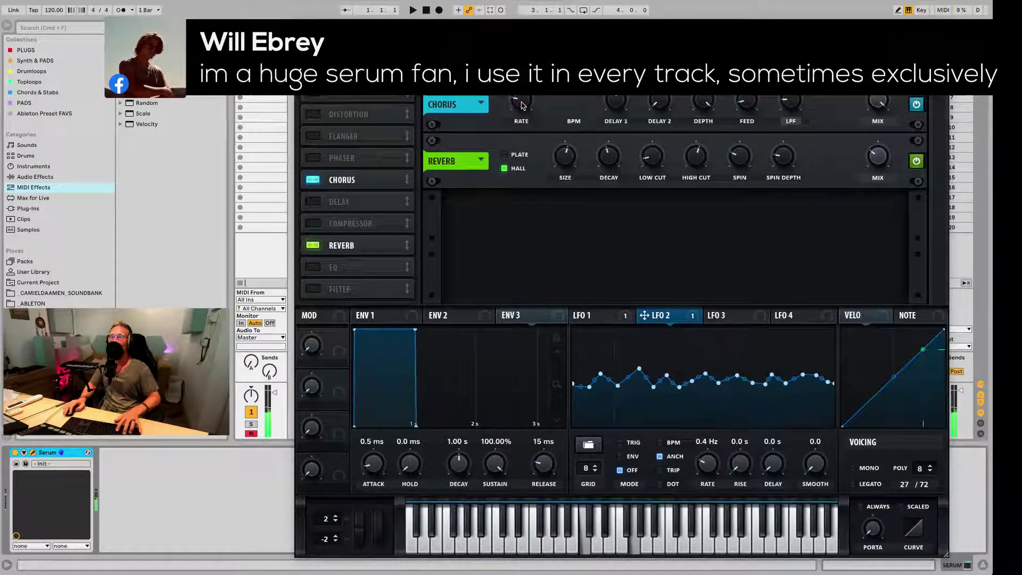
pyautogui.moveTo(790, 103)
pyautogui.mouseDown()
pyautogui.moveTo(801, 10)
pyautogui.moveTo(806, 97)
pyautogui.mouseUp()
pyautogui.moveTo(785, 71); pyautogui.dragTo(788, 109)
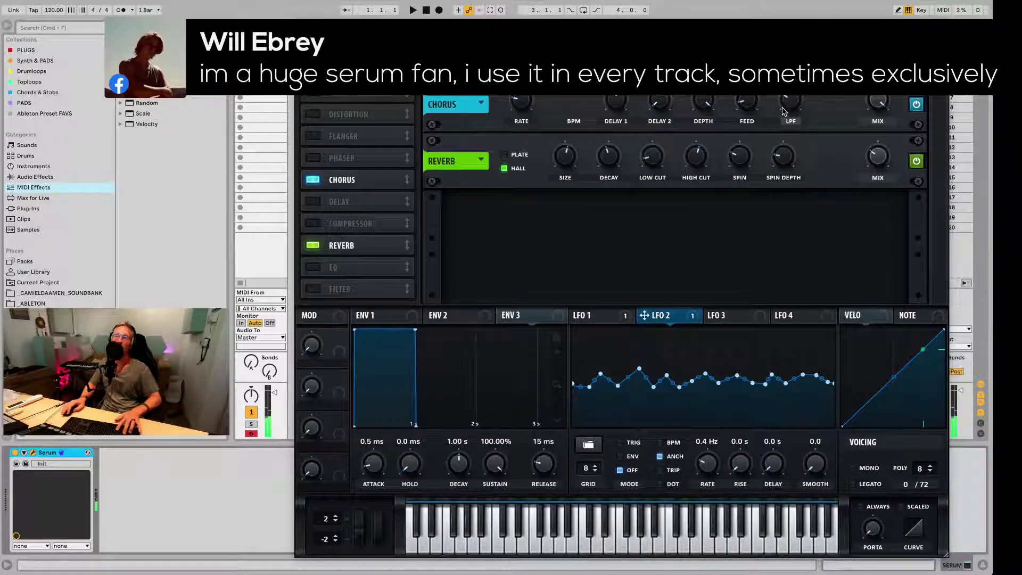
# Assign LFO 3 to the chorus low-pass cutoff, lower the cutoff to minimum and widen the modulation to the full range.
pyautogui.click(754, 319)
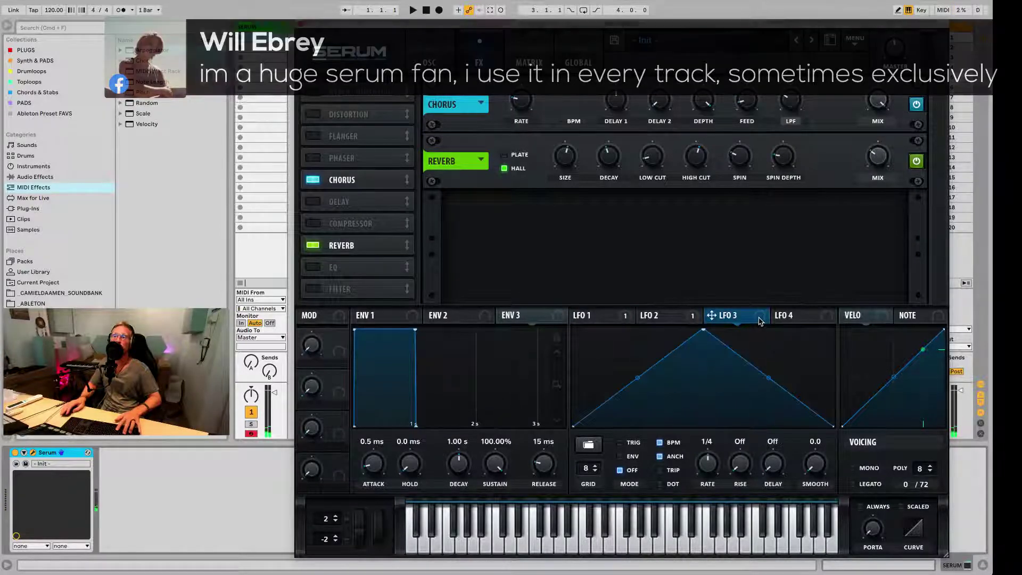
pyautogui.moveTo(711, 315); pyautogui.dragTo(790, 101)
pyautogui.moveTo(563, 352); pyautogui.dragTo(560, 350)
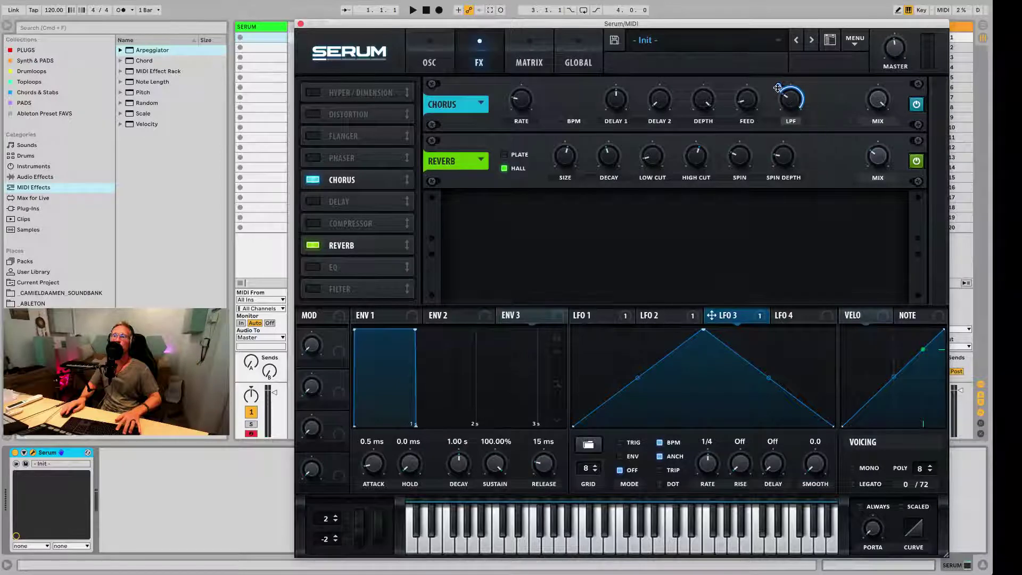
pyautogui.moveTo(777, 88); pyautogui.dragTo(774, 110)
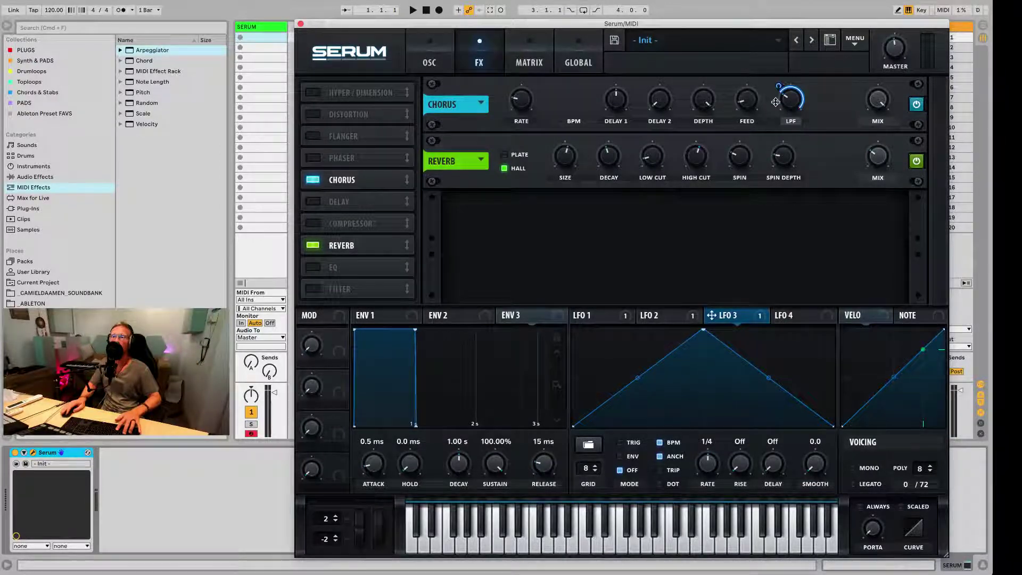
pyautogui.moveTo(778, 89); pyautogui.dragTo(796, 66)
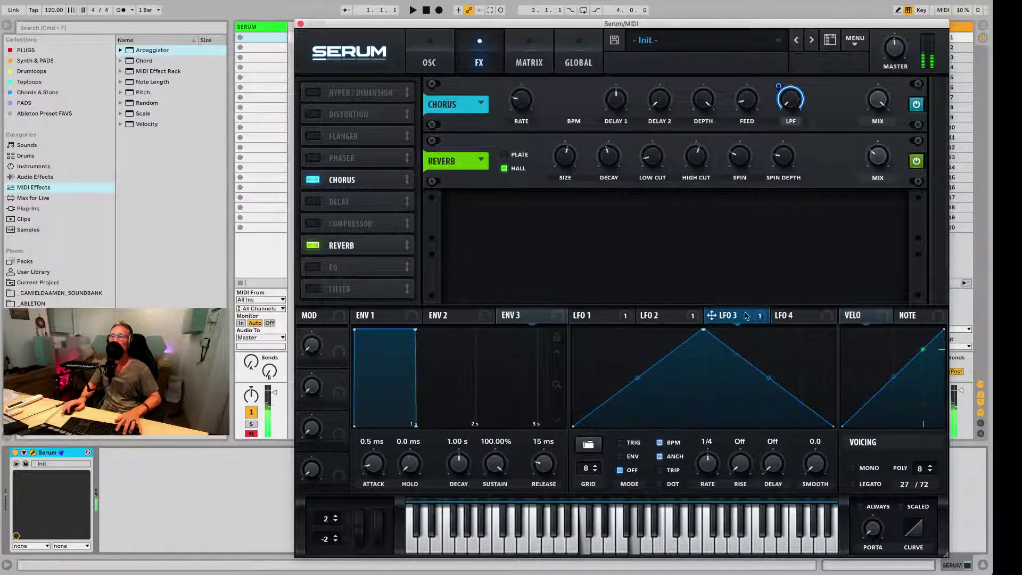
# Load the basic saw up shape into LFO 3 and set its rate to 1/8.
pyautogui.click(588, 446)
pyautogui.moveTo(591, 456)
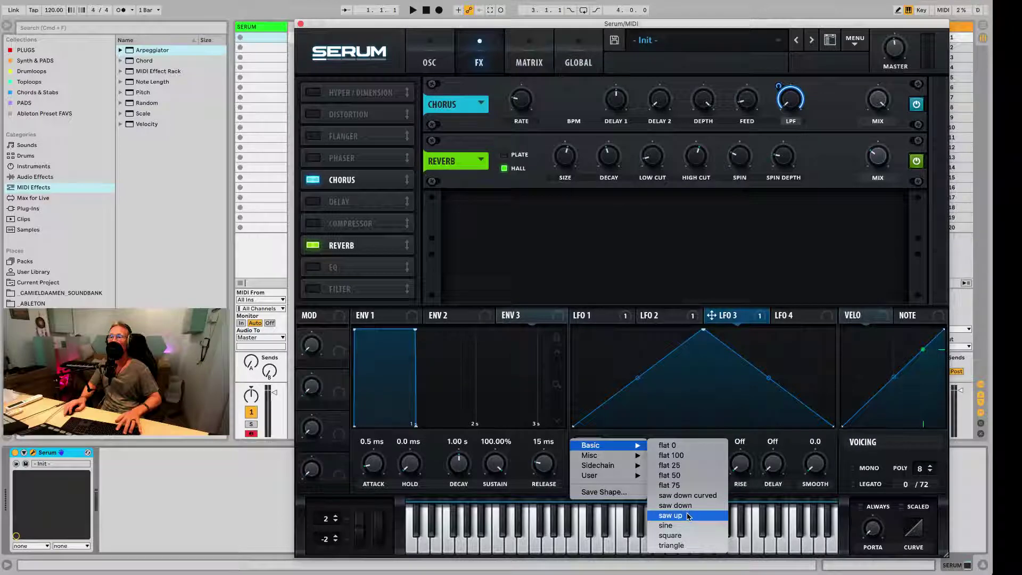
pyautogui.click(686, 515)
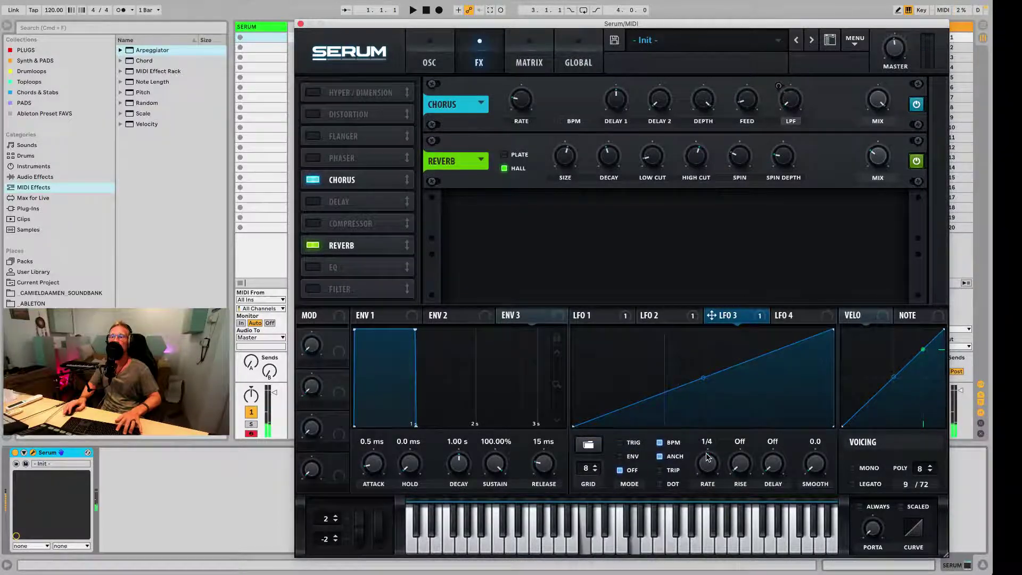
pyautogui.moveTo(707, 462)
pyautogui.mouseDown()
pyautogui.moveTo(708, 470)
pyautogui.moveTo(722, 432)
pyautogui.moveTo(722, 459)
pyautogui.mouseUp()
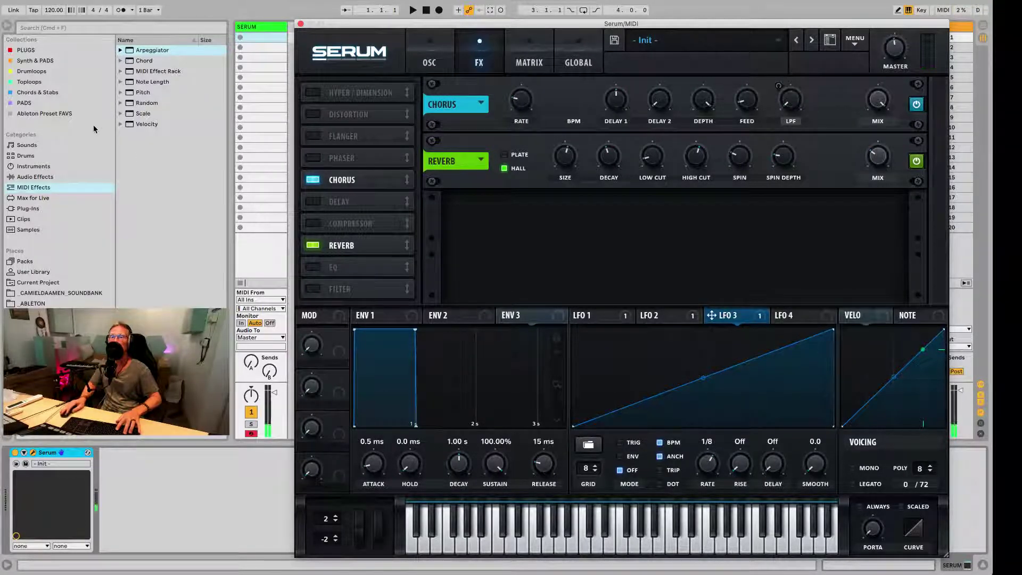
# Move the Serum window aside, browse the sample collections and load the DDT_125 Dm loop from Drumloops onto a new track, playing it.
pyautogui.moveTo(377, 24); pyautogui.dragTo(424, 33)
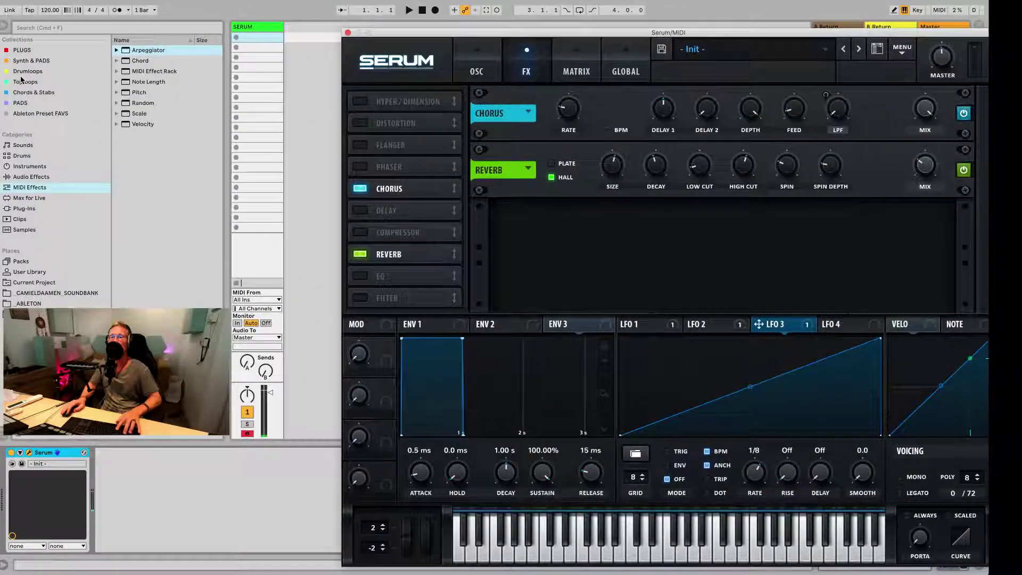
pyautogui.click(31, 71)
pyautogui.click(23, 83)
pyautogui.click(174, 178)
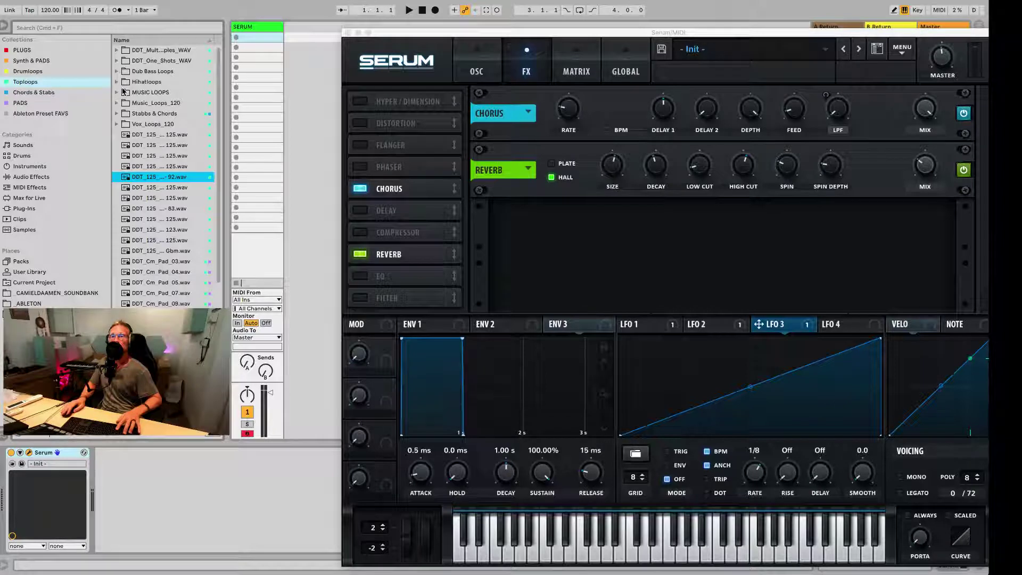
pyautogui.click(62, 92)
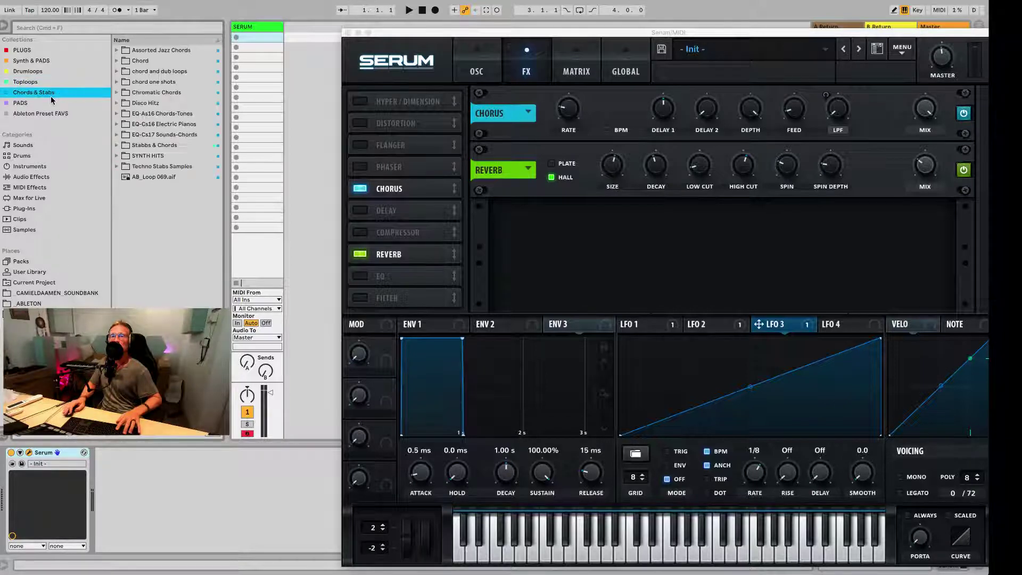
pyautogui.click(37, 105)
pyautogui.click(45, 82)
pyautogui.click(30, 71)
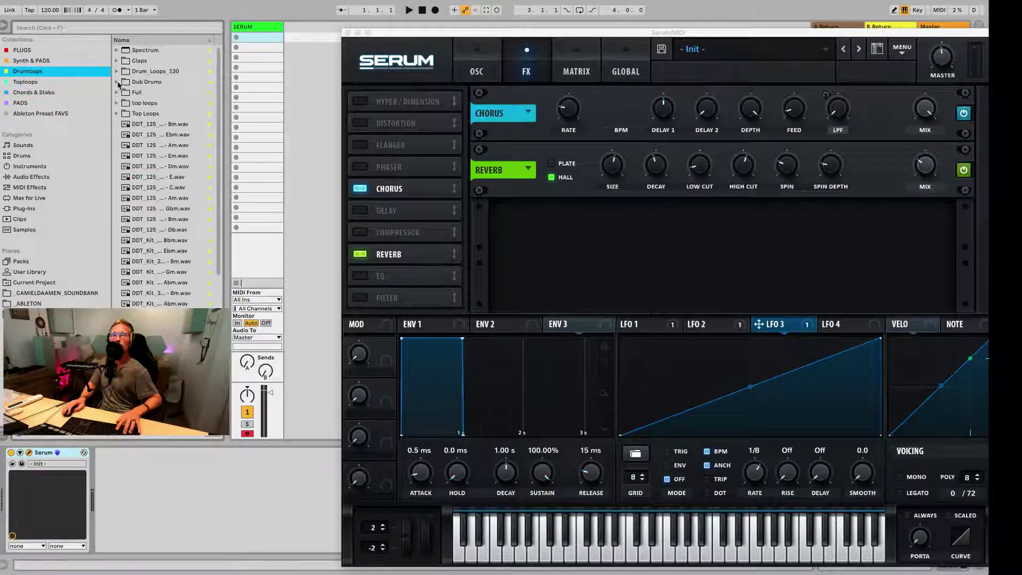
pyautogui.click(147, 169)
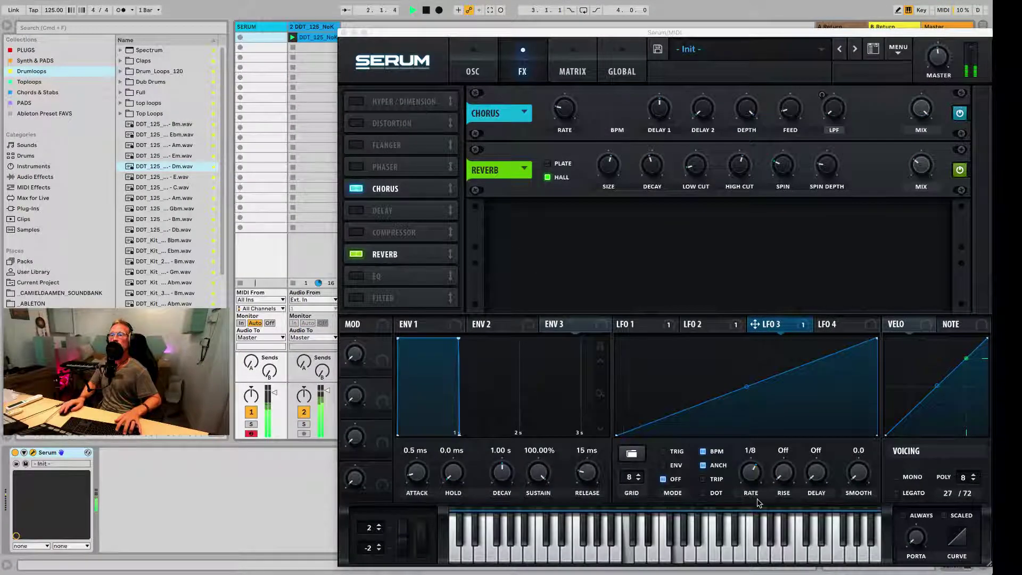
# Set LFO 3's rate to 1/4 against the drum loop and stop the loop.
pyautogui.moveTo(754, 470); pyautogui.dragTo(752, 484)
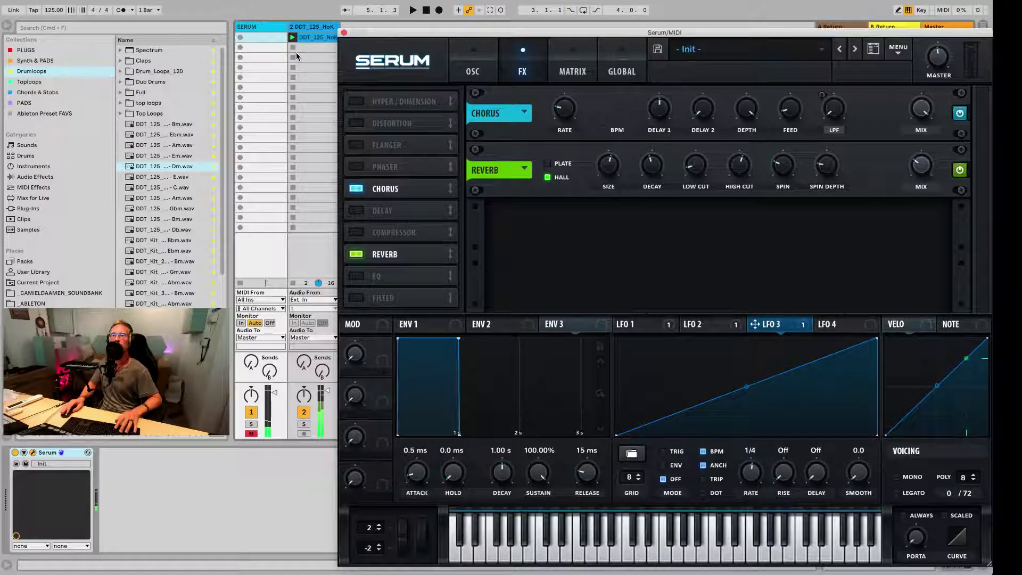
pyautogui.click(291, 48)
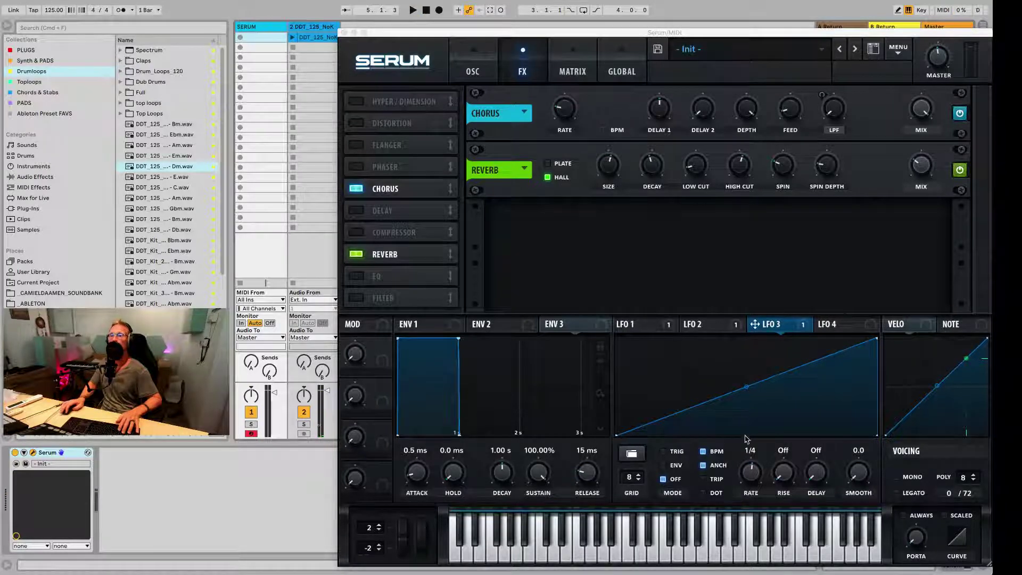
# Turn off LFO 3's BPM sync, slow its rate to 0.6 Hz and keep the chorus low-pass cutoff at minimum.
pyautogui.click(702, 451)
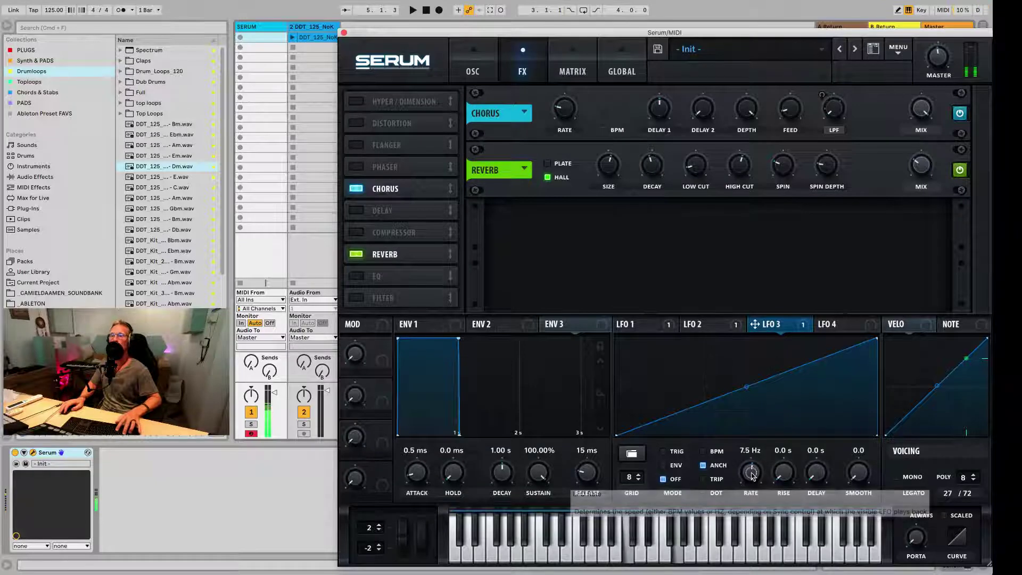
pyautogui.moveTo(750, 474); pyautogui.dragTo(747, 499)
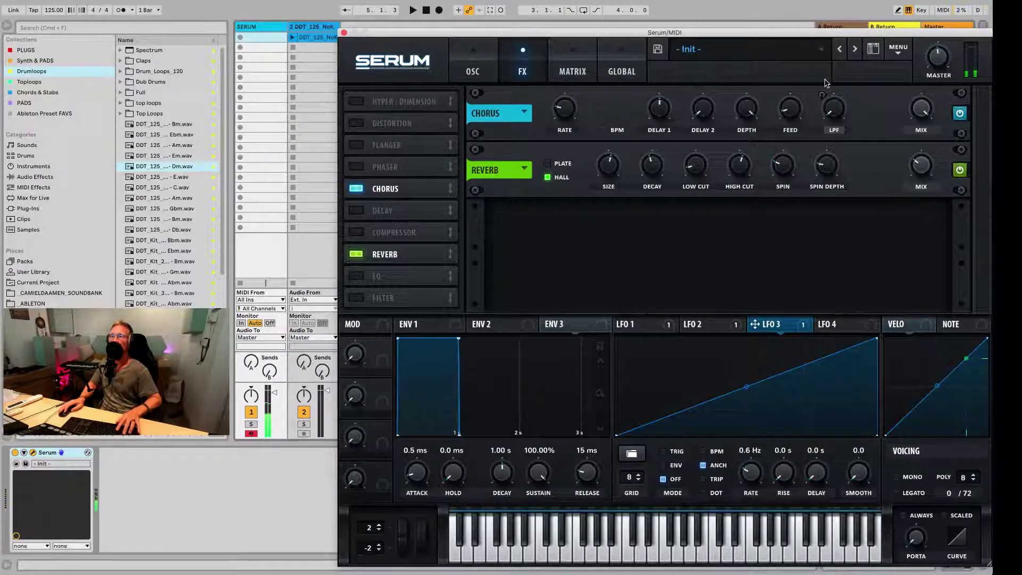
pyautogui.moveTo(832, 111); pyautogui.dragTo(832, 128)
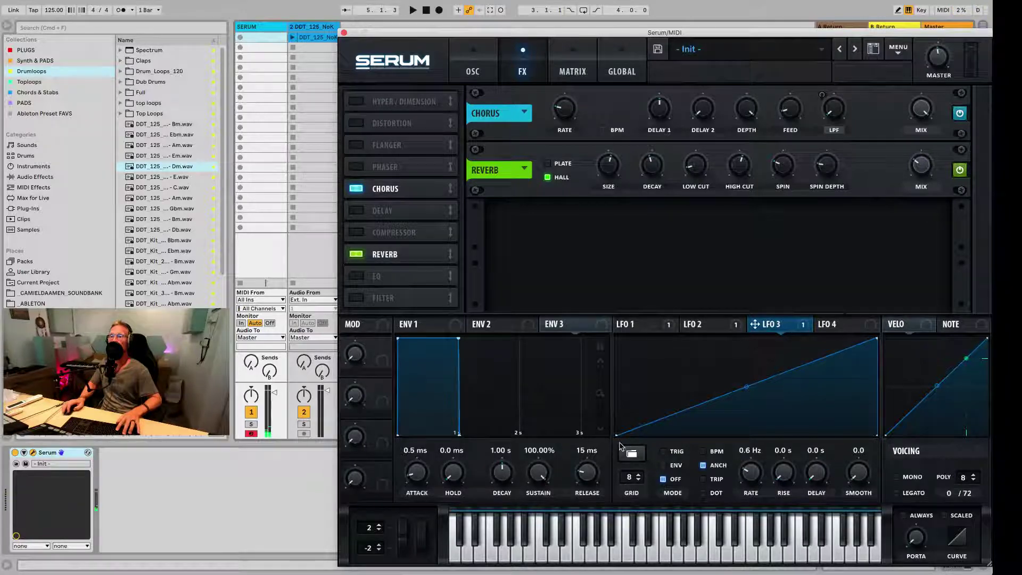
# Load the AbitCrazy shape into LFO 3 and slow its rate to 0.5 Hz.
pyautogui.click(634, 456)
pyautogui.moveTo(639, 464)
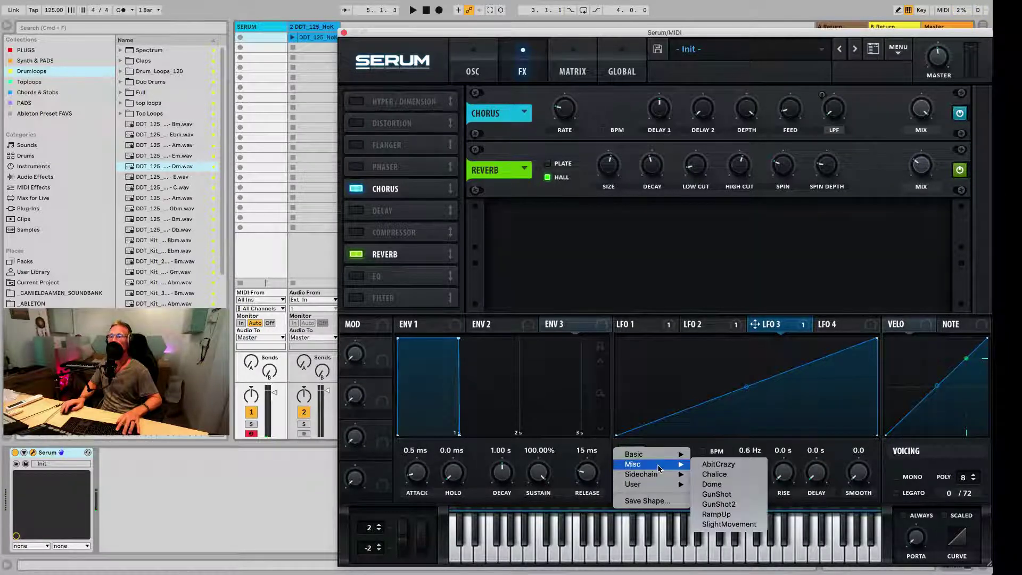
pyautogui.click(745, 466)
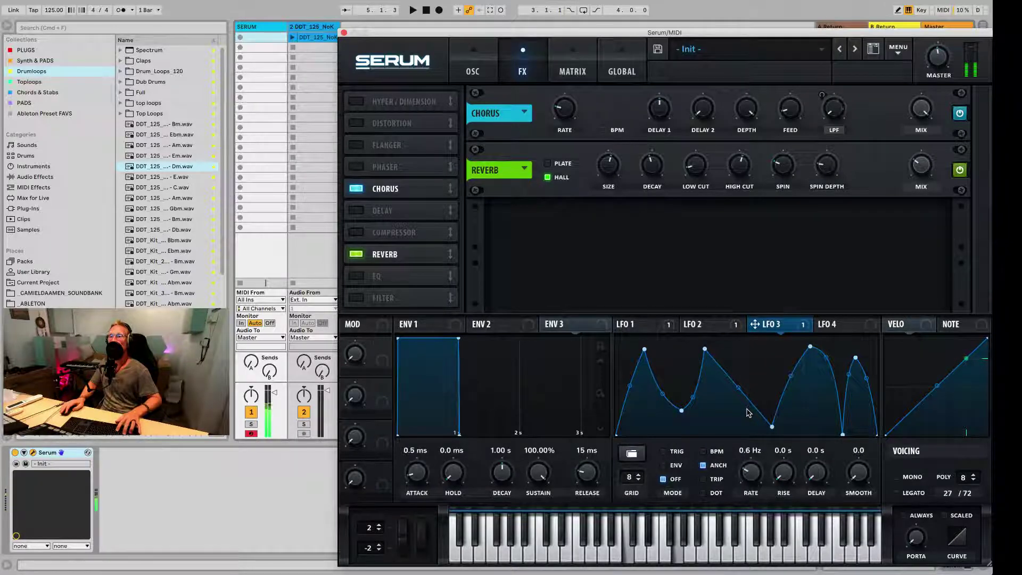
pyautogui.moveTo(745, 465)
pyautogui.mouseDown()
pyautogui.moveTo(752, 446)
pyautogui.moveTo(747, 476)
pyautogui.mouseUp()
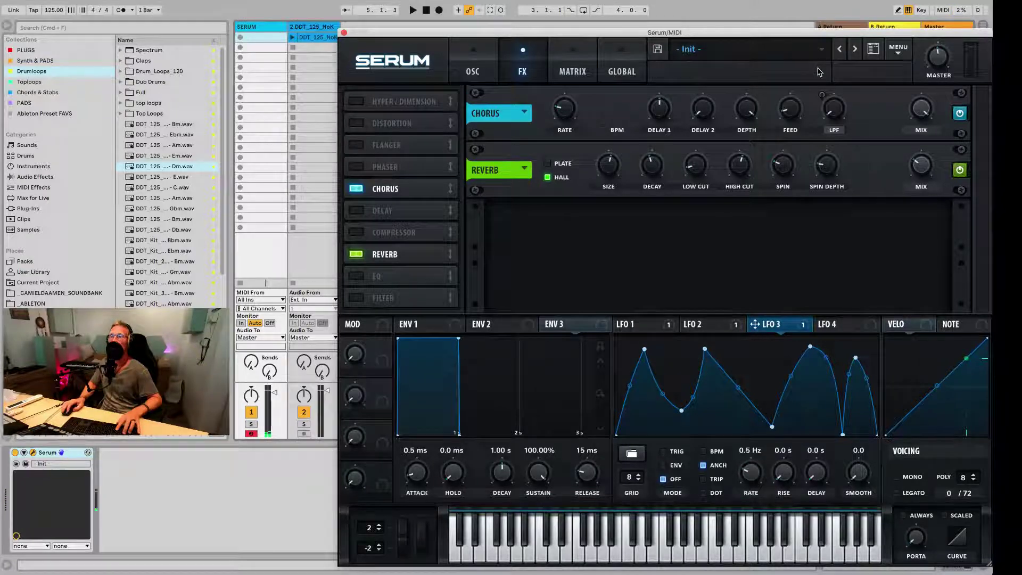
# Remove all LFO 3 destinations and assign Env 3 to the chorus low-pass cutoff instead.
pyautogui.rightClick(835, 116)
pyautogui.rightClick(799, 325)
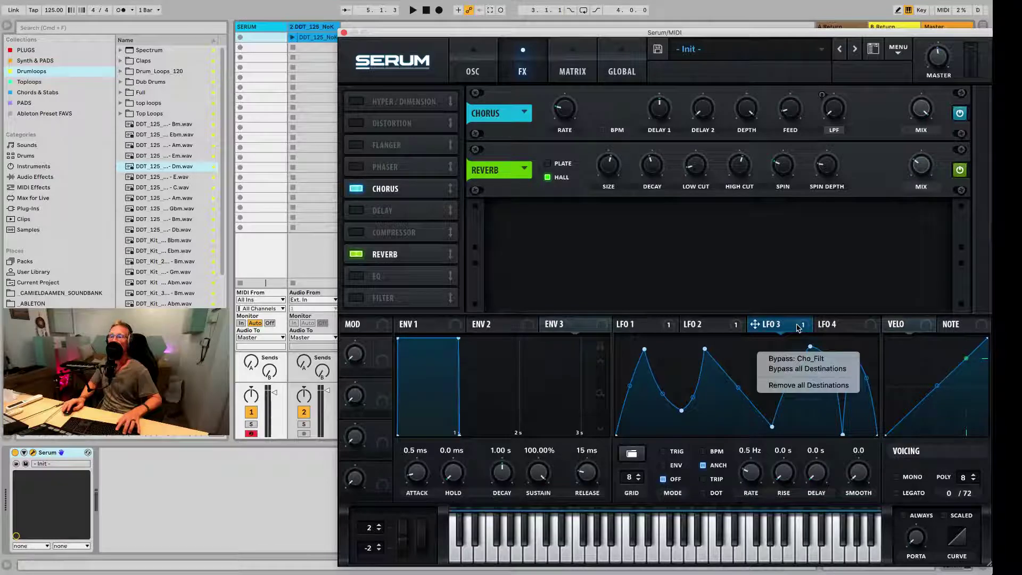
pyautogui.click(800, 386)
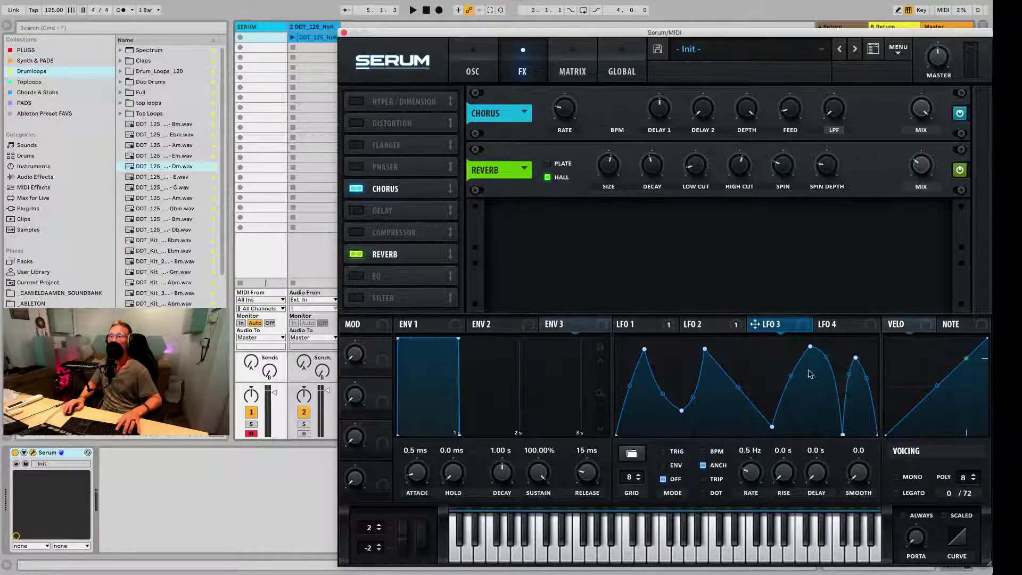
pyautogui.moveTo(556, 324); pyautogui.dragTo(834, 109)
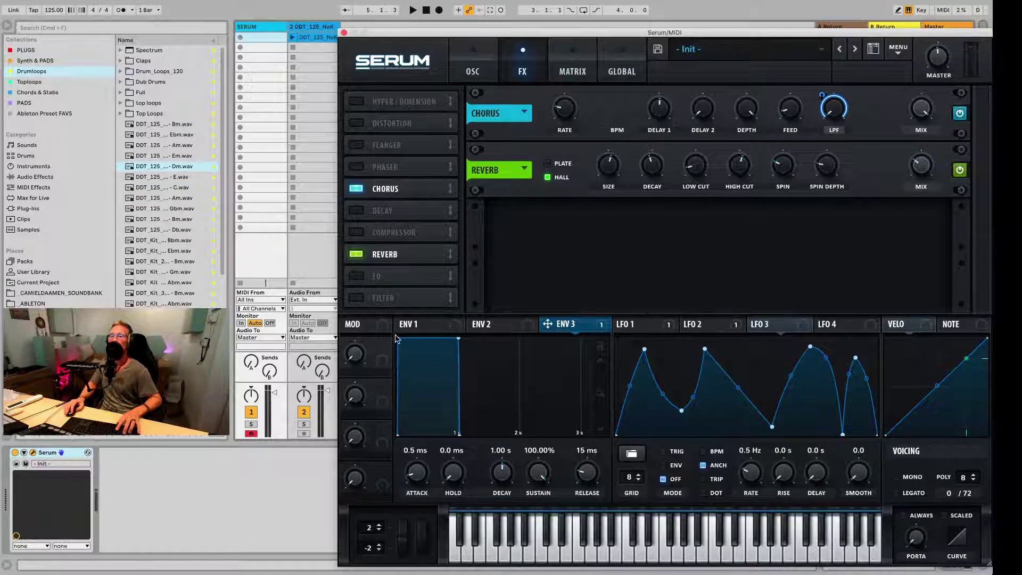
# Shape Env 3 with 723 ms attack, 775 ms decay, 8.99% sustain and 366 ms release.
pyautogui.moveTo(398, 339); pyautogui.dragTo(441, 339)
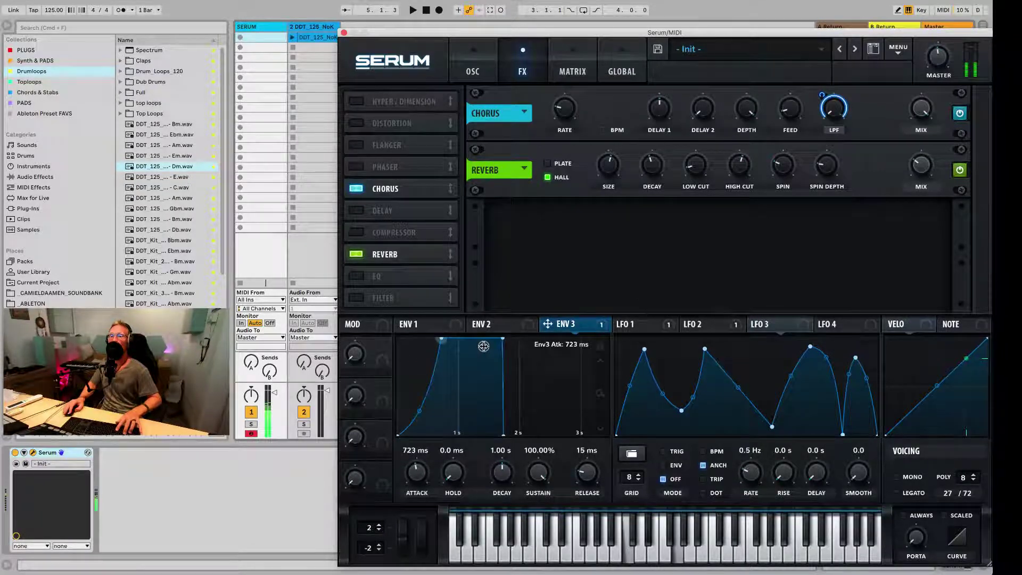
pyautogui.moveTo(503, 434); pyautogui.dragTo(524, 434)
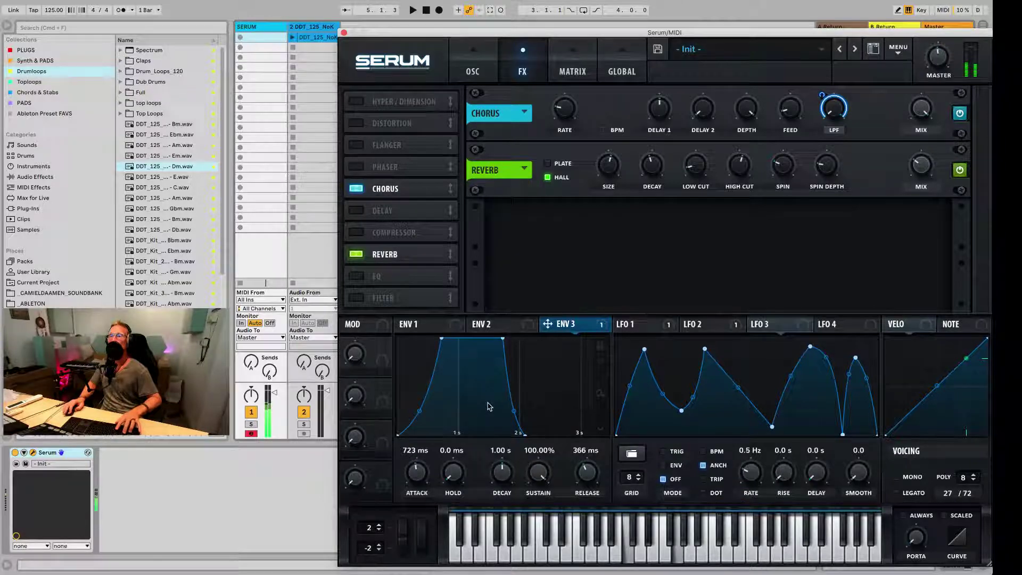
pyautogui.moveTo(501, 340); pyautogui.dragTo(485, 427)
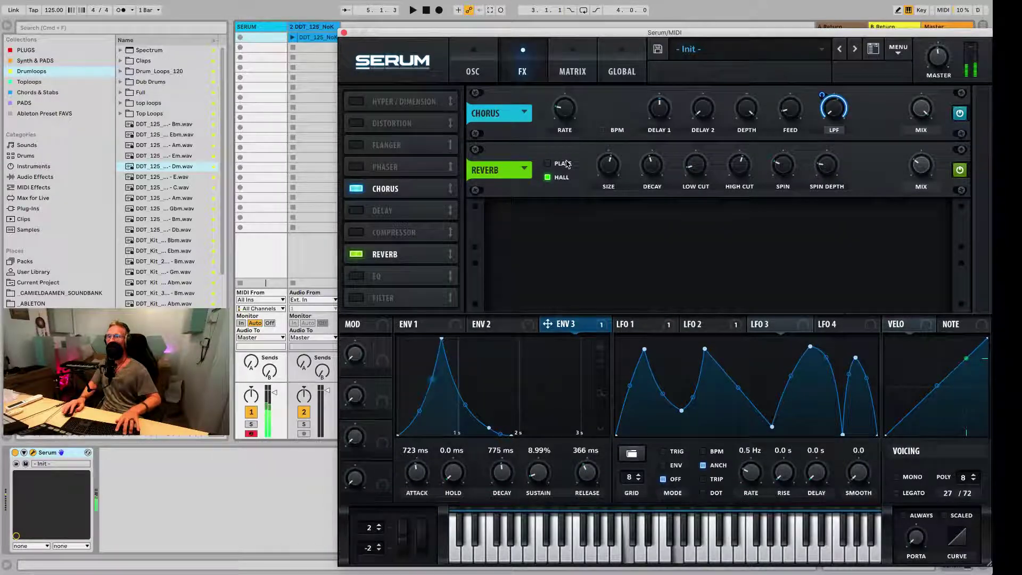
# Enable the Hyper/Dimension effect and lower the Dimension mix.
pyautogui.click(356, 102)
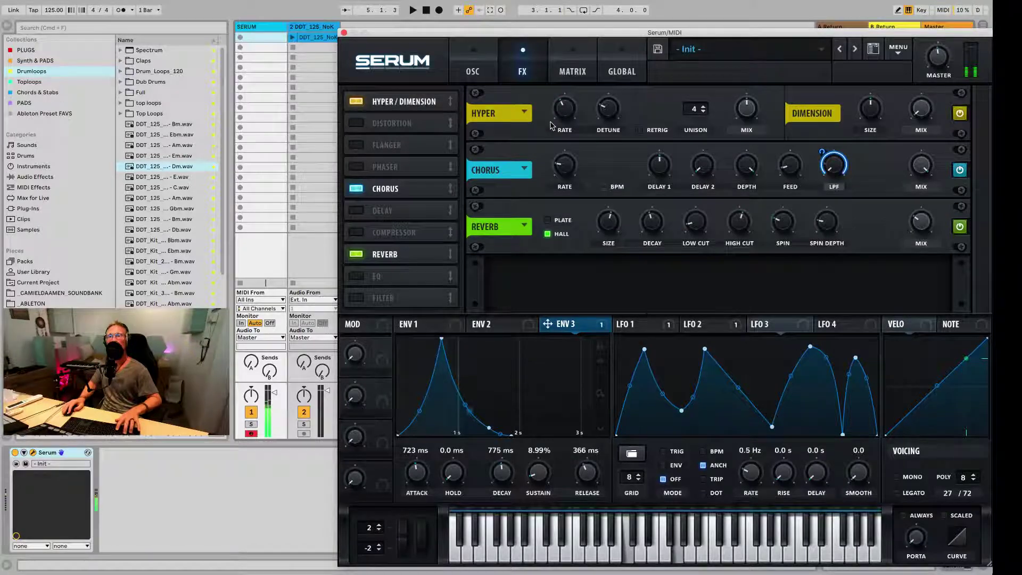
pyautogui.moveTo(922, 117)
pyautogui.mouseDown()
pyautogui.moveTo(933, 6)
pyautogui.moveTo(923, 123)
pyautogui.mouseUp()
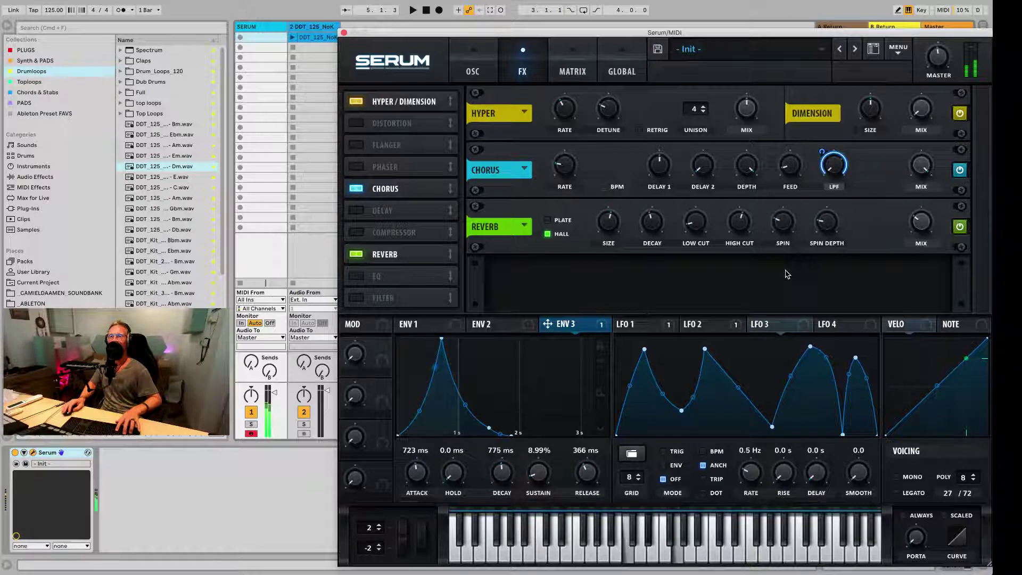
# Enable the oscillator-section filter and route oscillator B, noise and sub through it along with oscillator A.
pyautogui.click(472, 74)
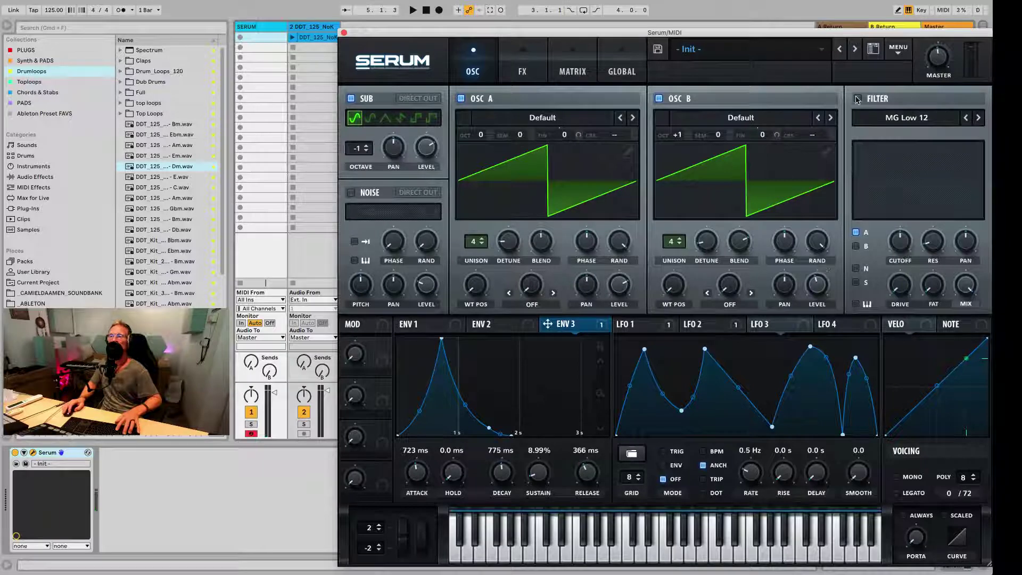
pyautogui.click(857, 99)
pyautogui.click(856, 246)
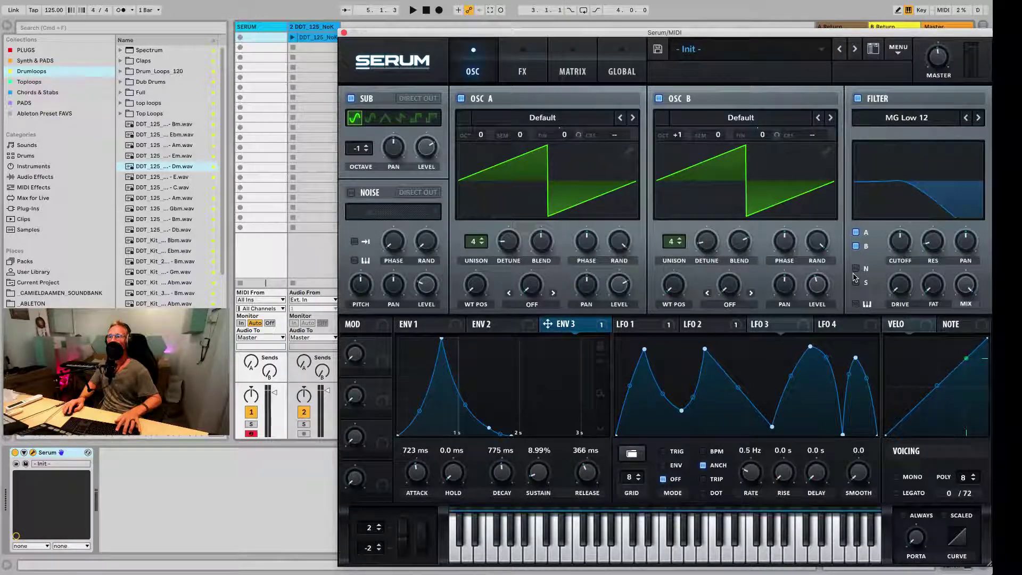
pyautogui.click(855, 269)
pyautogui.click(855, 282)
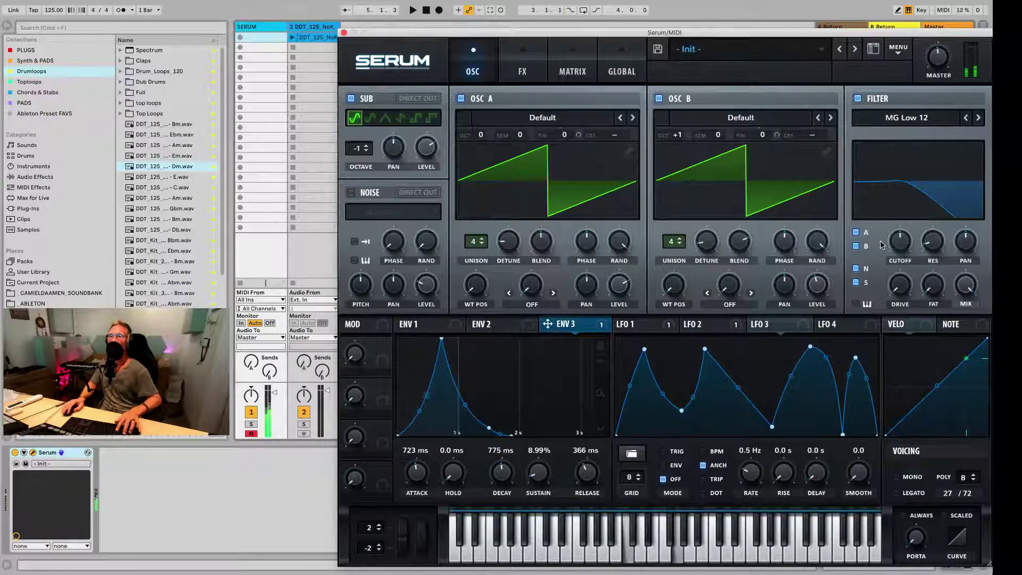
# Switch the filter type to the Multi band-pass BP 12 and raise its cutoff.
pyautogui.click(912, 124)
pyautogui.moveTo(907, 146)
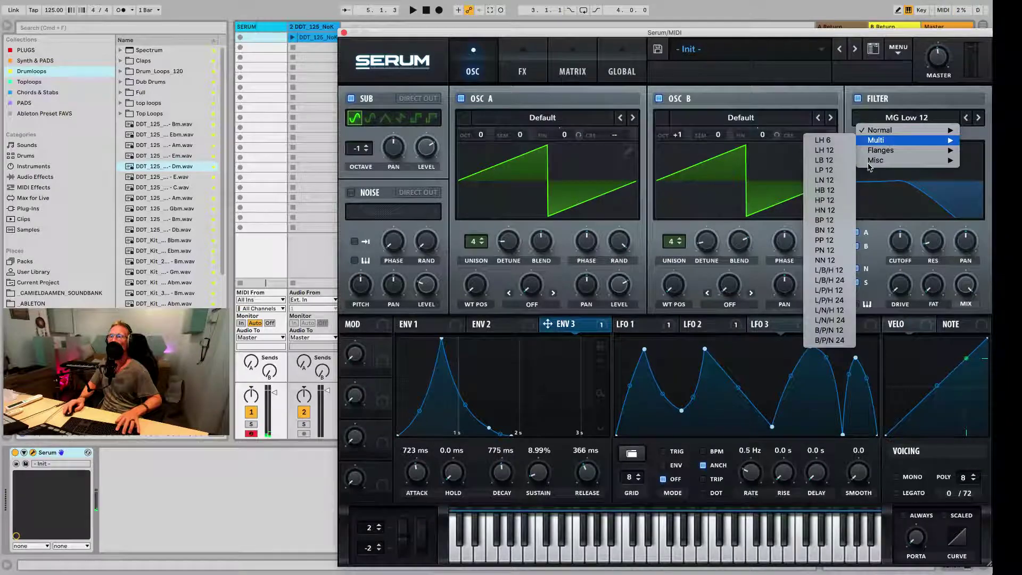
pyautogui.click(839, 222)
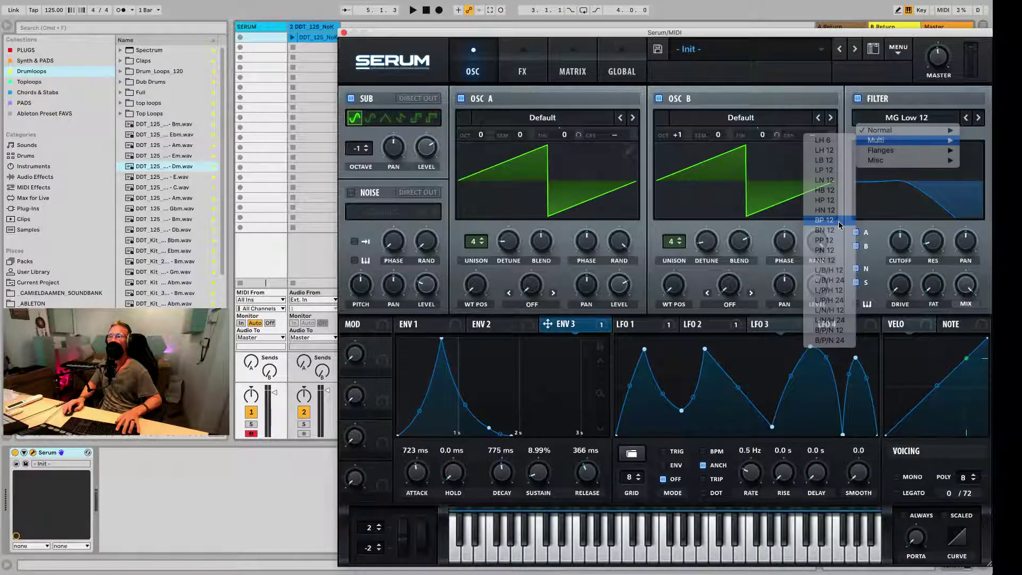
pyautogui.moveTo(903, 243); pyautogui.dragTo(905, 228)
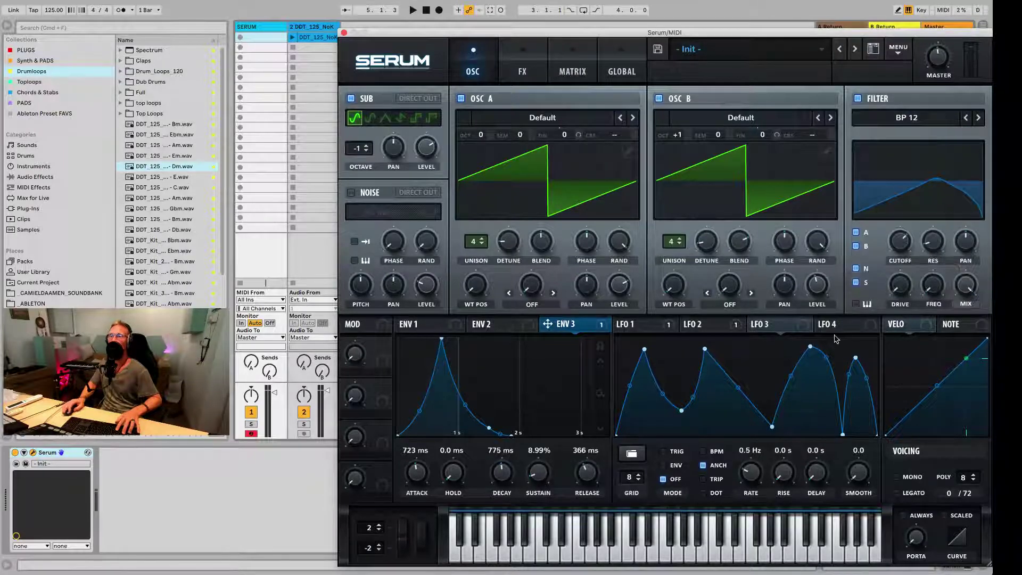
# Assign LFO 3 to the filter cutoff, adjust the modulation range and set the LFO rate to 0.7 Hz.
pyautogui.moveTo(801, 326); pyautogui.dragTo(903, 250)
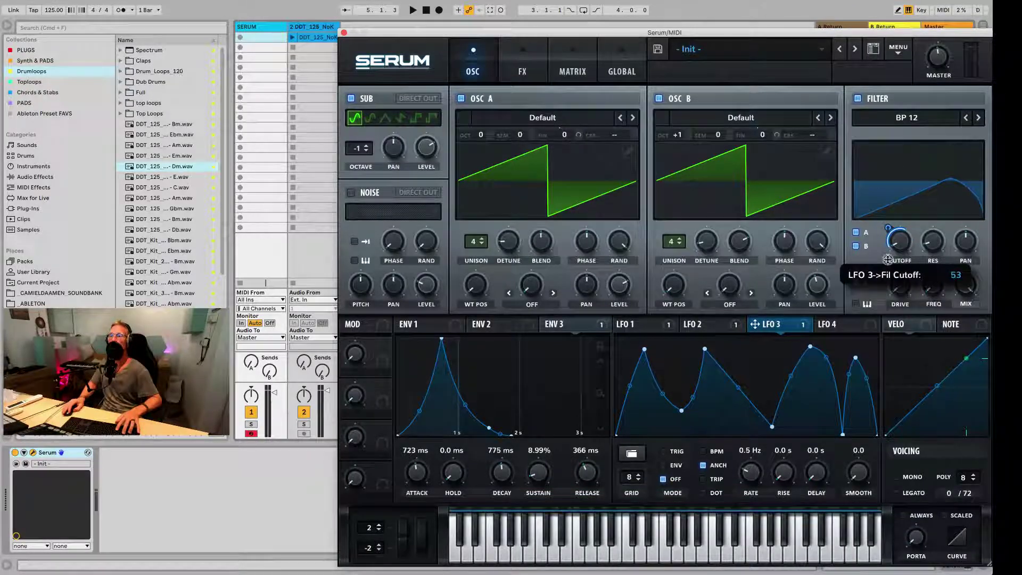
pyautogui.moveTo(890, 229)
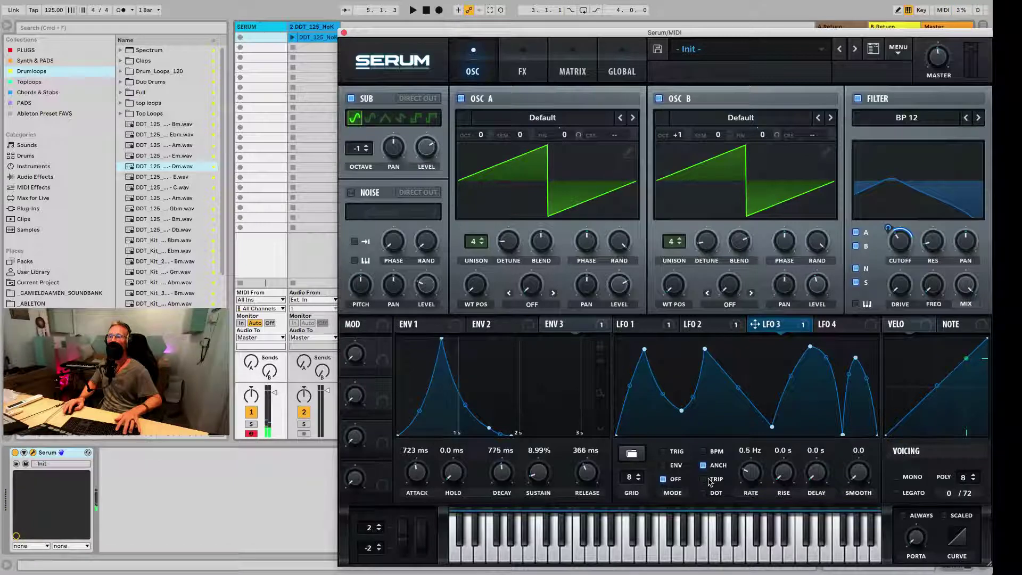
pyautogui.moveTo(743, 475)
pyautogui.mouseDown()
pyautogui.moveTo(763, 456)
pyautogui.moveTo(753, 477)
pyautogui.mouseUp()
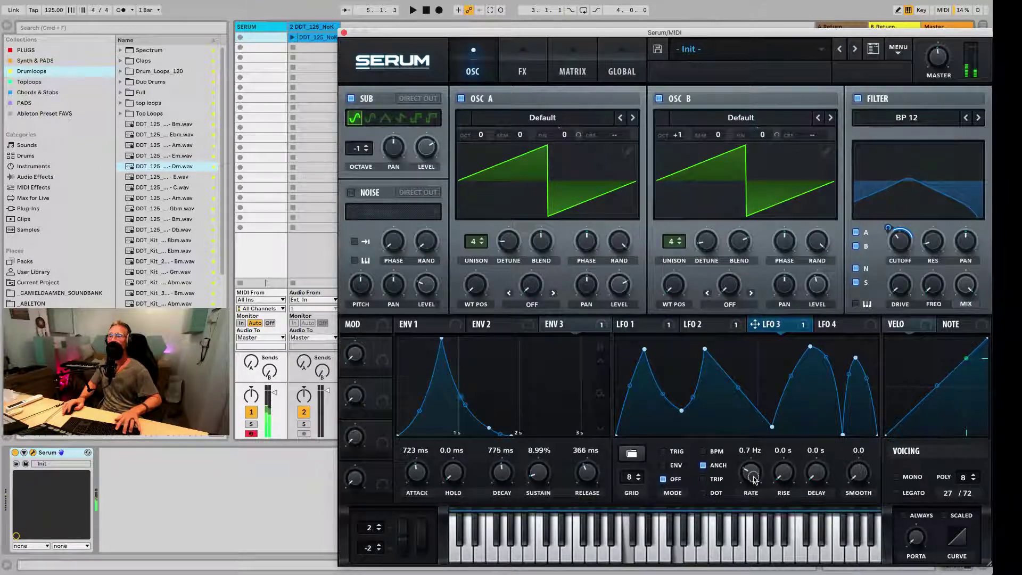
# Change LFO 3's shape to the basic sine.
pyautogui.click(631, 457)
pyautogui.moveTo(659, 454)
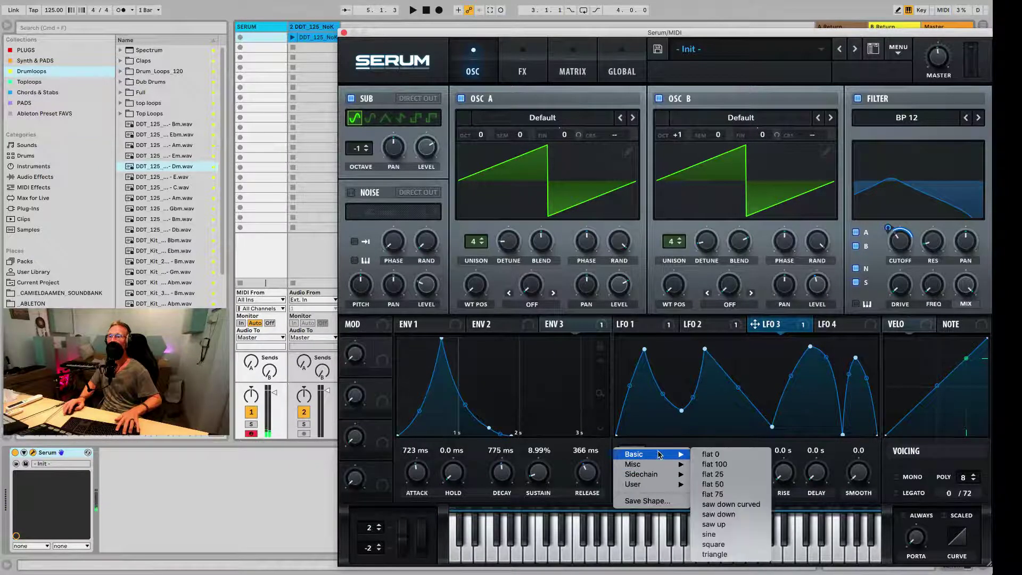
pyautogui.click(714, 534)
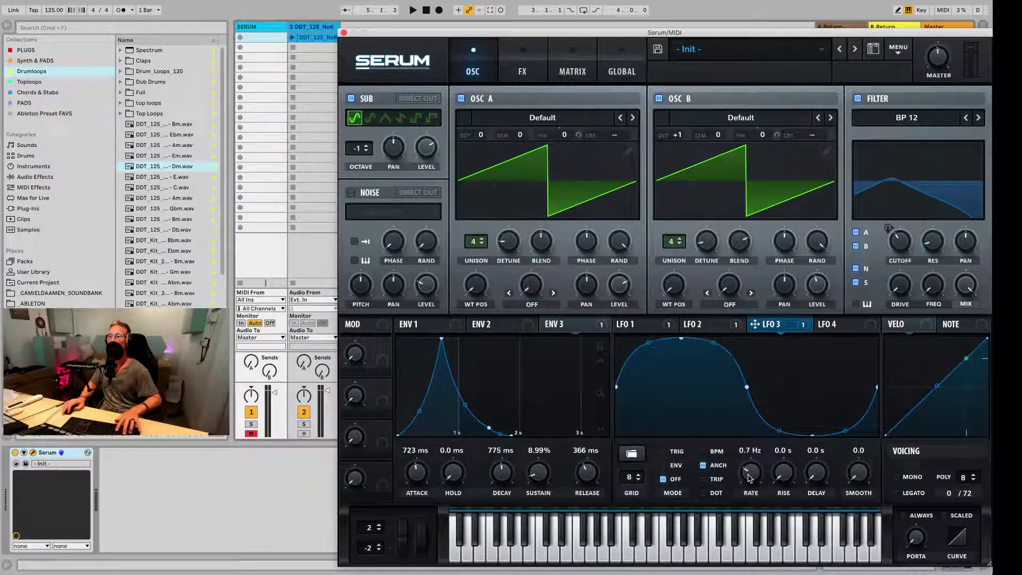
# Set LFO 3's rate to 0.4 Hz, and remove all of its modulation destinations.
pyautogui.moveTo(755, 459); pyautogui.dragTo(757, 460)
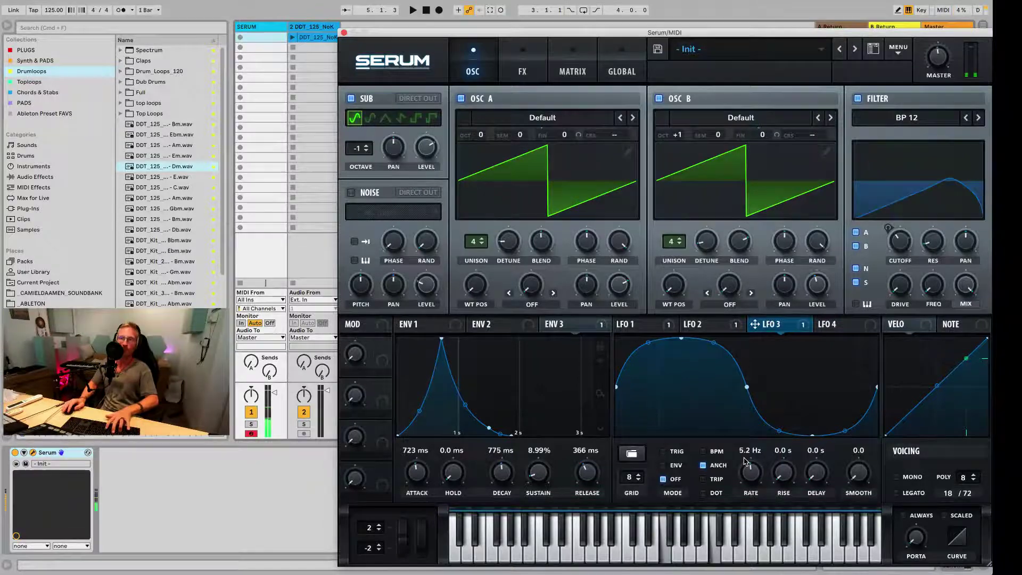
pyautogui.moveTo(745, 461); pyautogui.dragTo(749, 489)
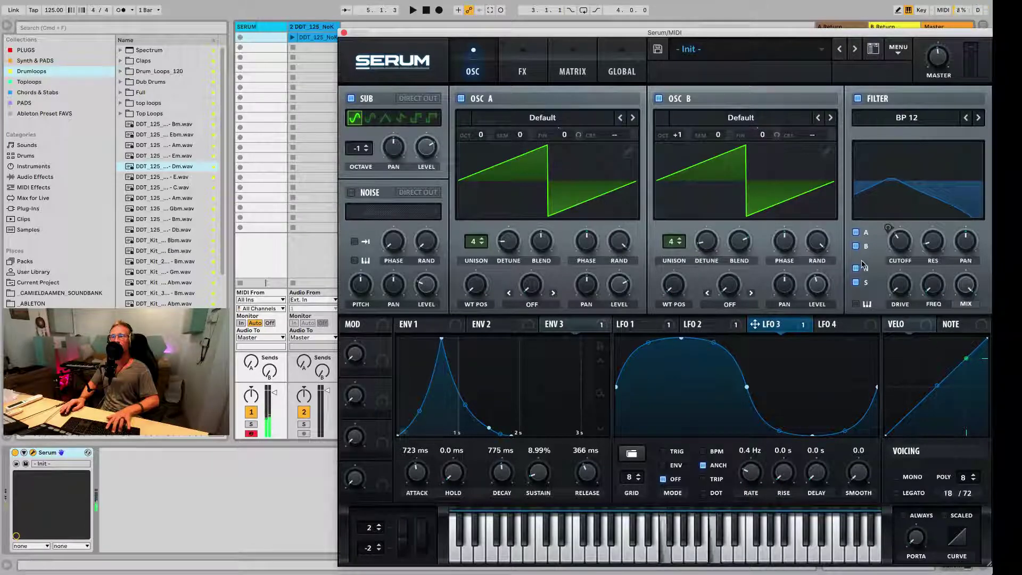
pyautogui.click(799, 325)
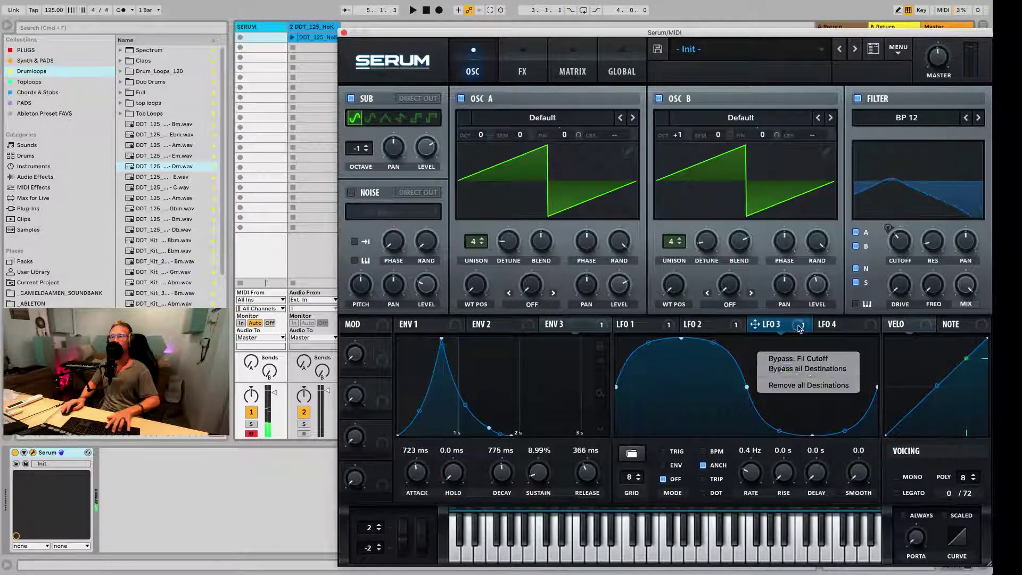
pyautogui.click(804, 386)
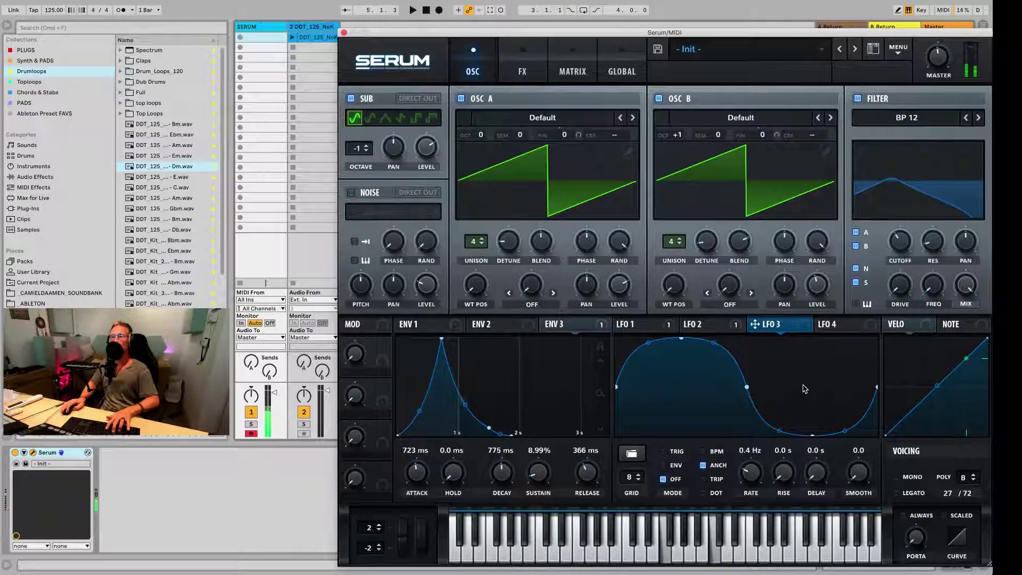
# Raise the BP 12 filter cutoff to about 753 Hz and compare the sound with the filter switched off and on.
pyautogui.moveTo(899, 237); pyautogui.dragTo(901, 229)
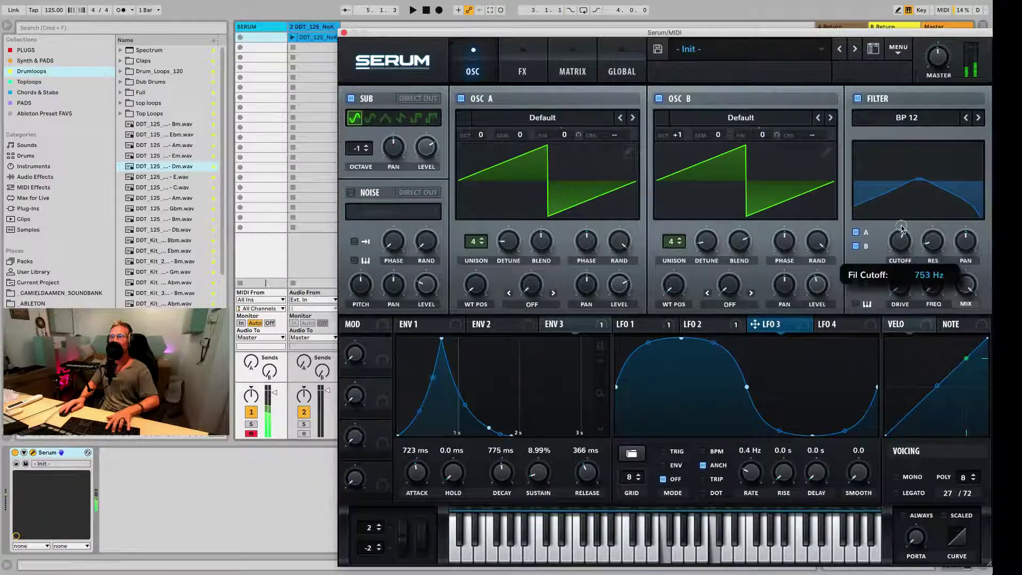
pyautogui.click(857, 100)
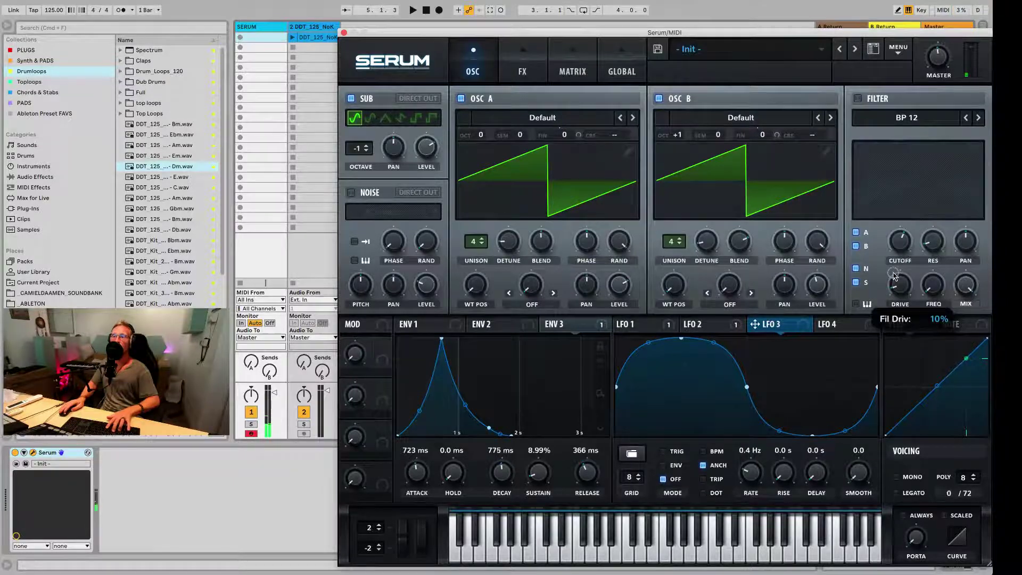
pyautogui.click(857, 99)
# Adjust the filter's drive and lower its Freq amount, and fine-tune the cutoff slightly downward.
pyautogui.moveTo(899, 288); pyautogui.dragTo(901, 269)
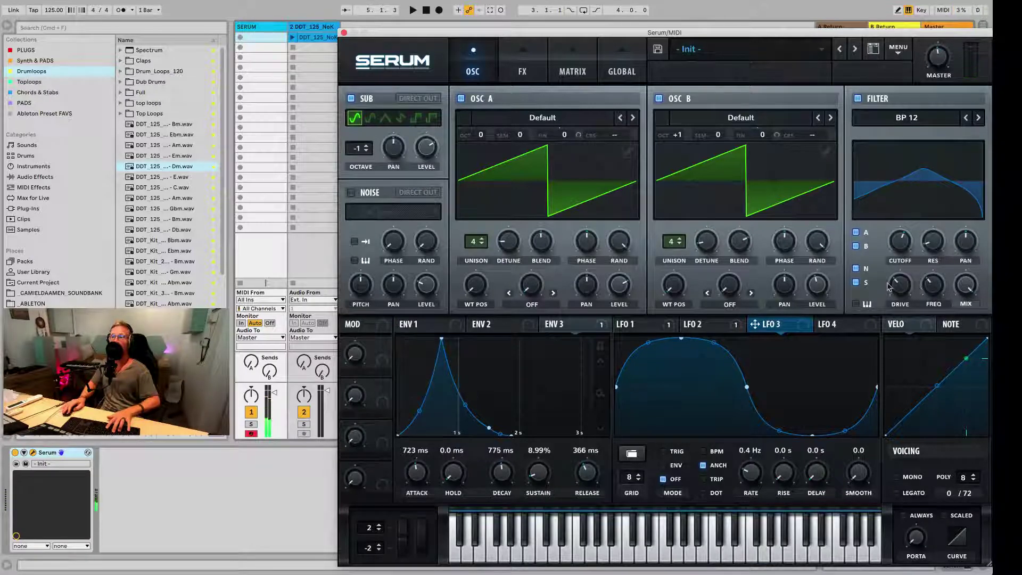
pyautogui.moveTo(888, 287); pyautogui.dragTo(927, 301)
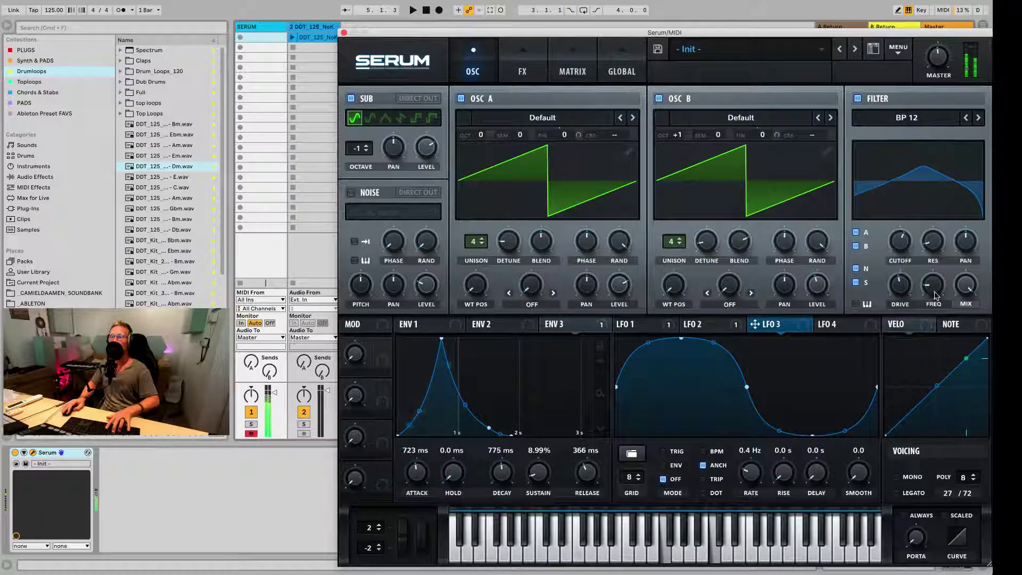
pyautogui.moveTo(903, 236)
pyautogui.mouseDown()
pyautogui.moveTo(903, 282)
pyautogui.moveTo(903, 230)
pyautogui.moveTo(905, 240)
pyautogui.mouseUp()
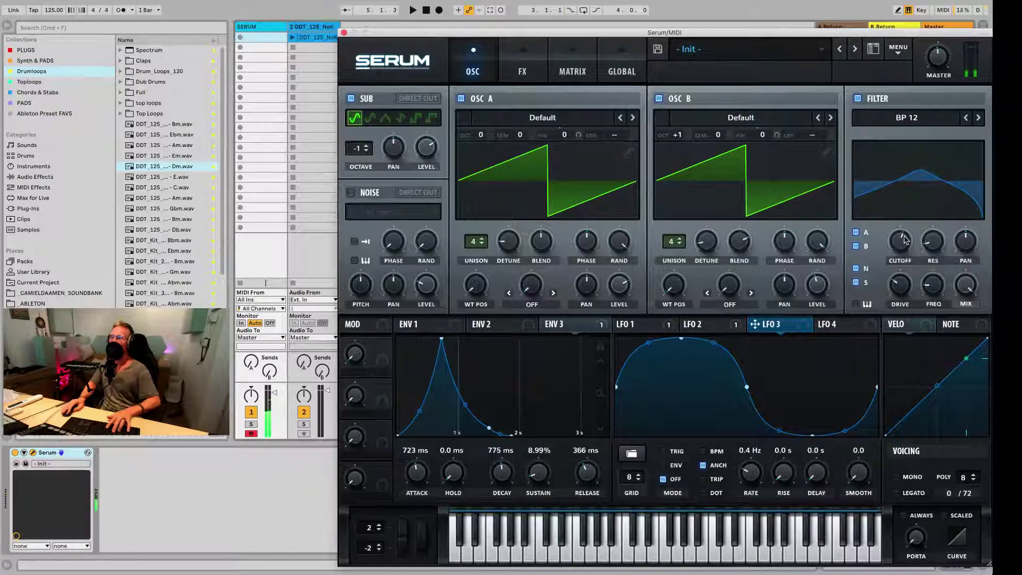
# Assign velocity as a modulation source for the filter cutoff.
pyautogui.click(925, 330)
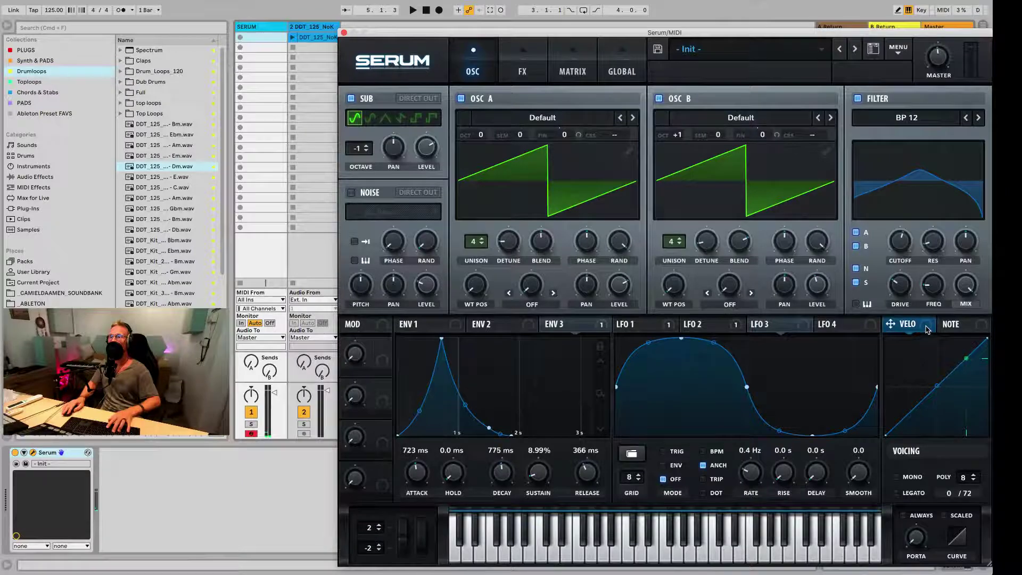
pyautogui.moveTo(926, 325); pyautogui.dragTo(901, 245)
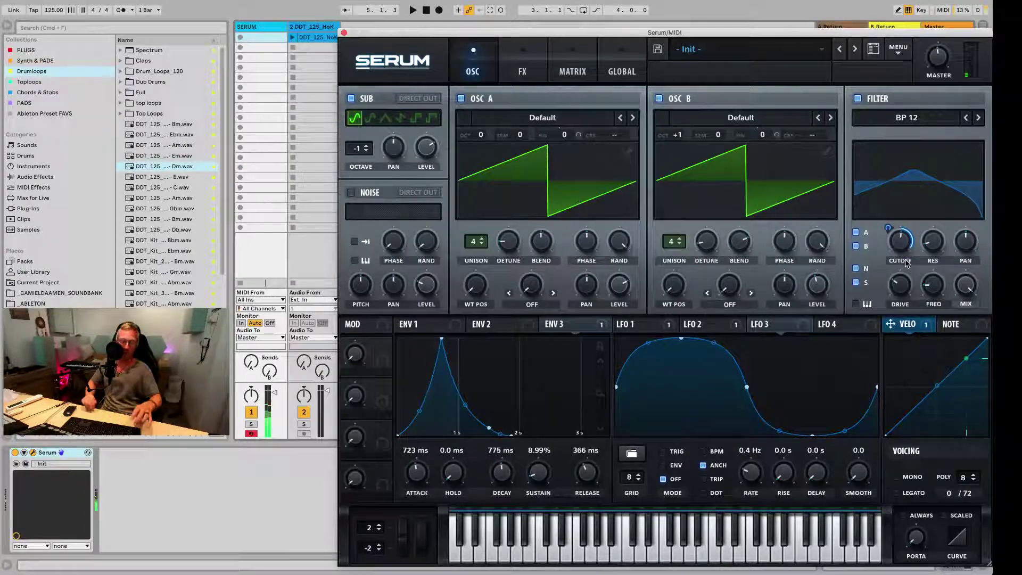
# Play notes at different velocities between 20 and 120 to test the velocity response of the filter cutoff.
pyautogui.press('c')
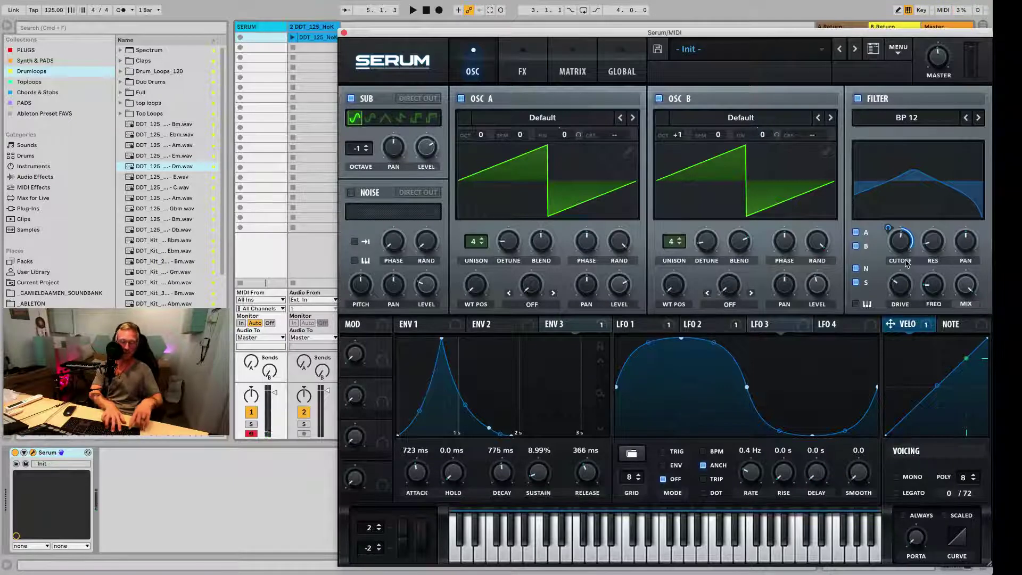
pyautogui.press('a')
pyautogui.press('c')
pyautogui.press('a')
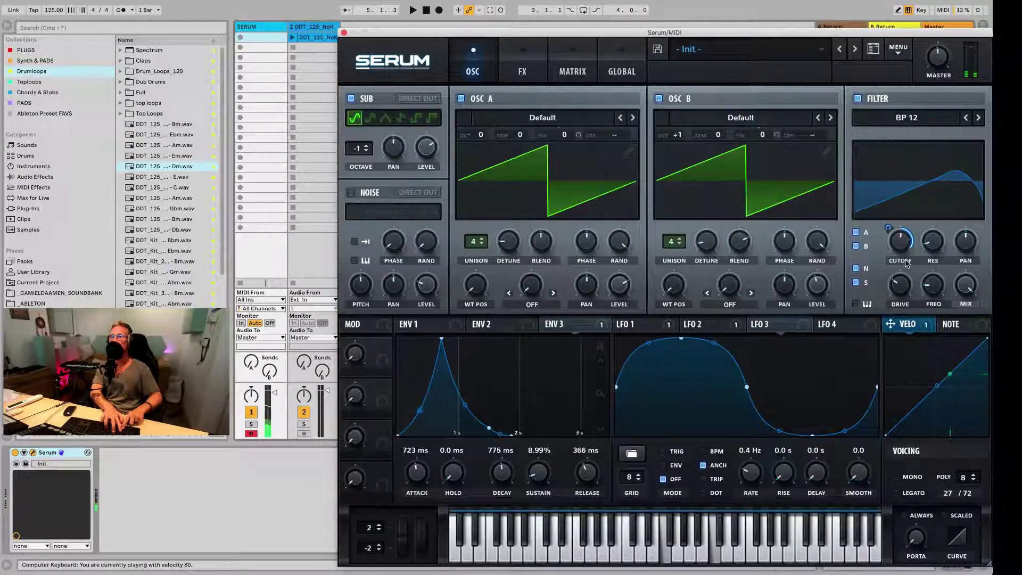
pyautogui.press('c')
pyautogui.press('a')
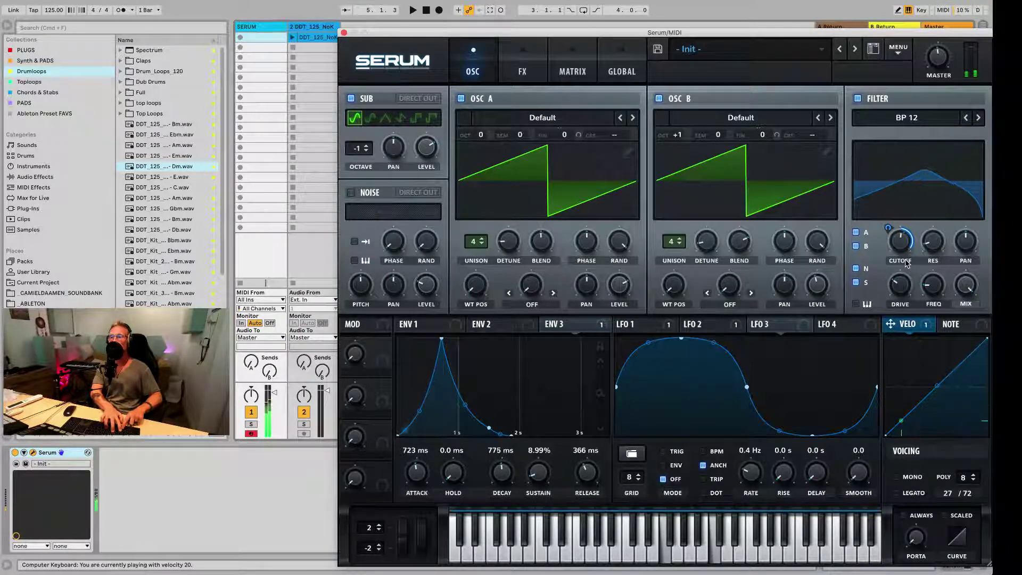
pyautogui.press('a')
pyautogui.press('g')
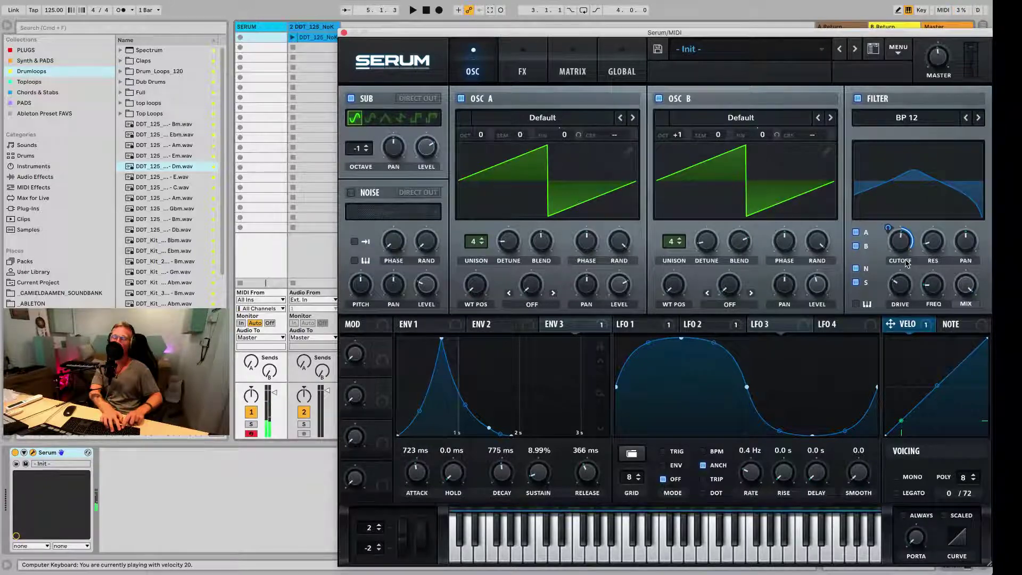
pyautogui.press('v')
pyautogui.press('v')
pyautogui.press('a')
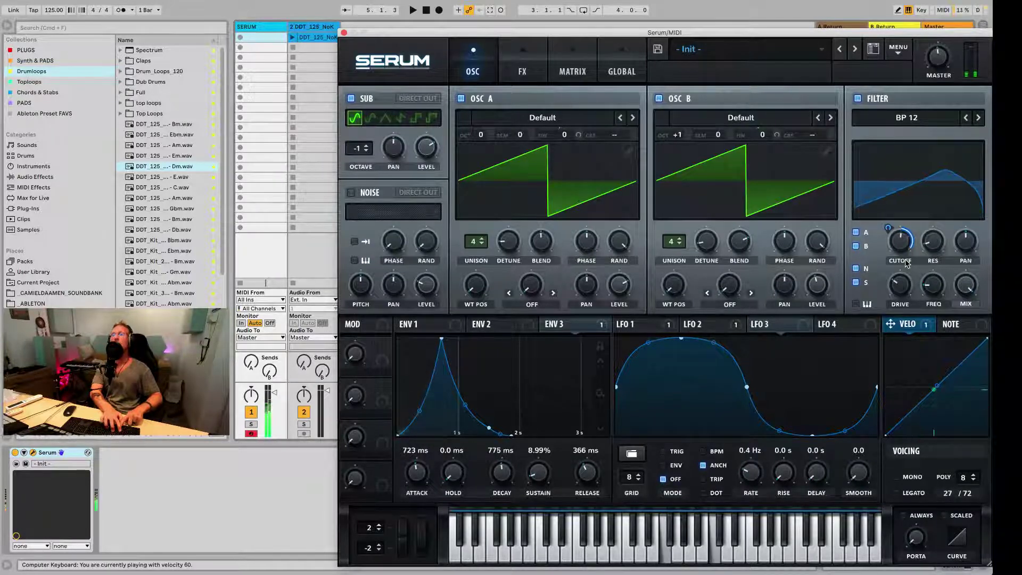
pyautogui.press('v')
pyautogui.press('v')
pyautogui.press('a')
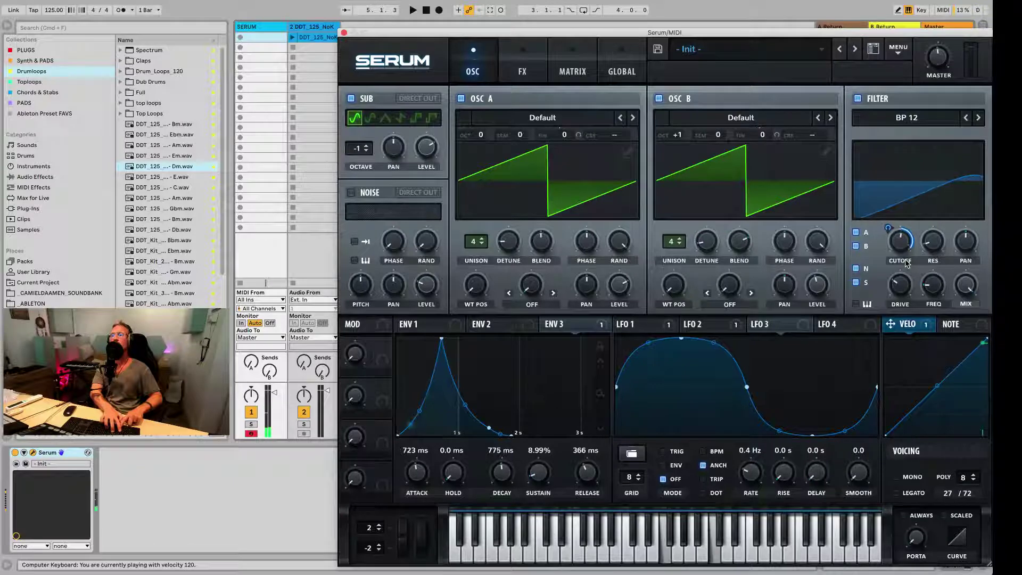
pyautogui.press('c')
pyautogui.press('c')
pyautogui.press('c')
pyautogui.press('a')
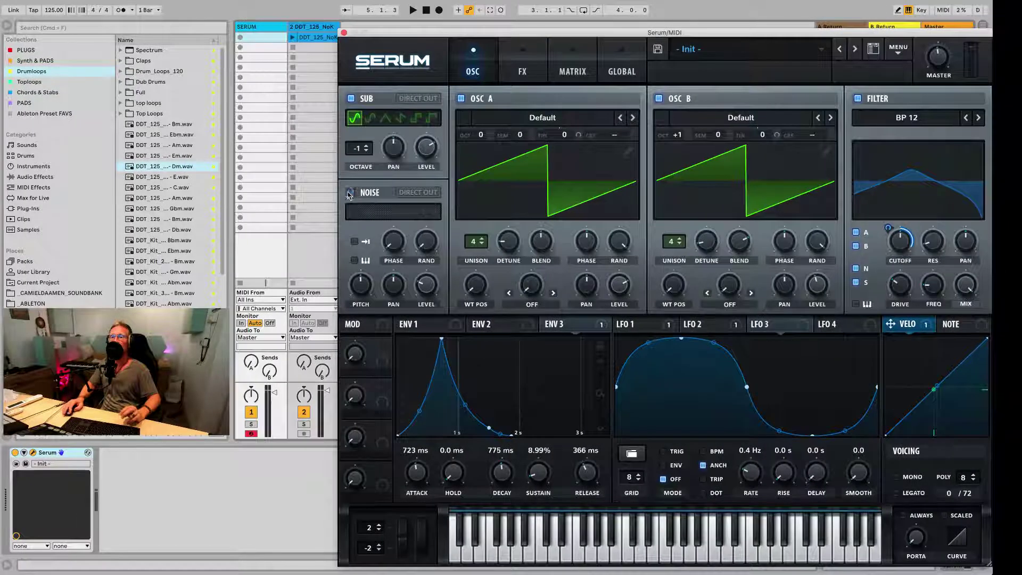
# Enable the noise oscillator and load the J106 Chorus noise from the Analog category.
pyautogui.click(351, 192)
pyautogui.click(403, 213)
pyautogui.moveTo(402, 226)
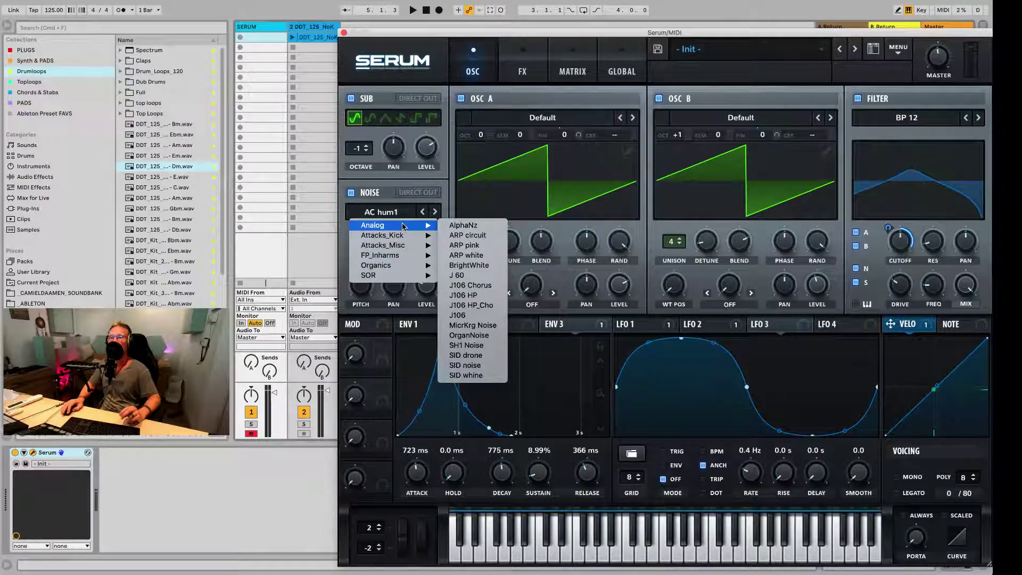
pyautogui.click(466, 287)
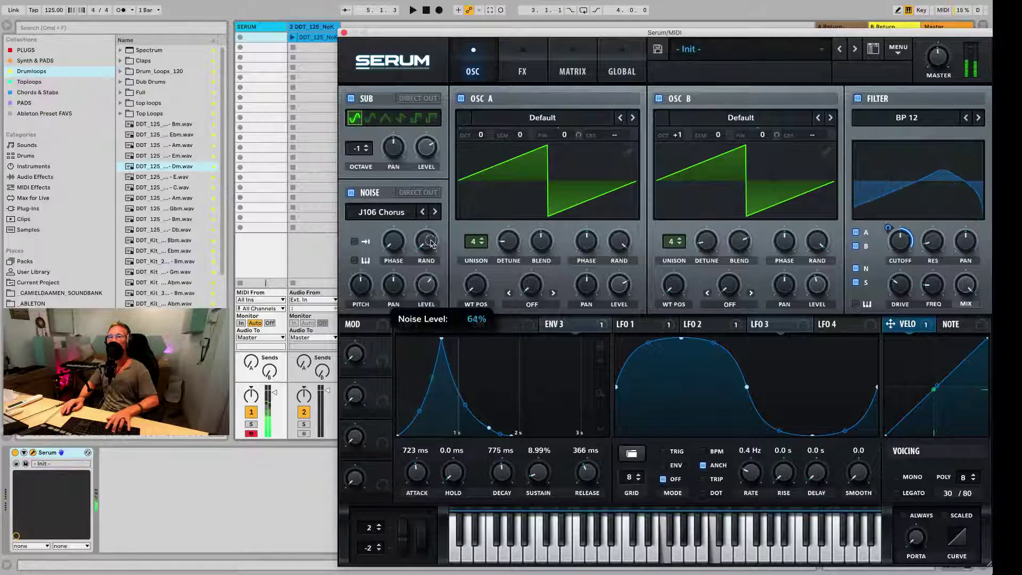
# Balance the J106 Chorus noise by adjusting its level and pitch.
pyautogui.moveTo(433, 234); pyautogui.dragTo(437, 226)
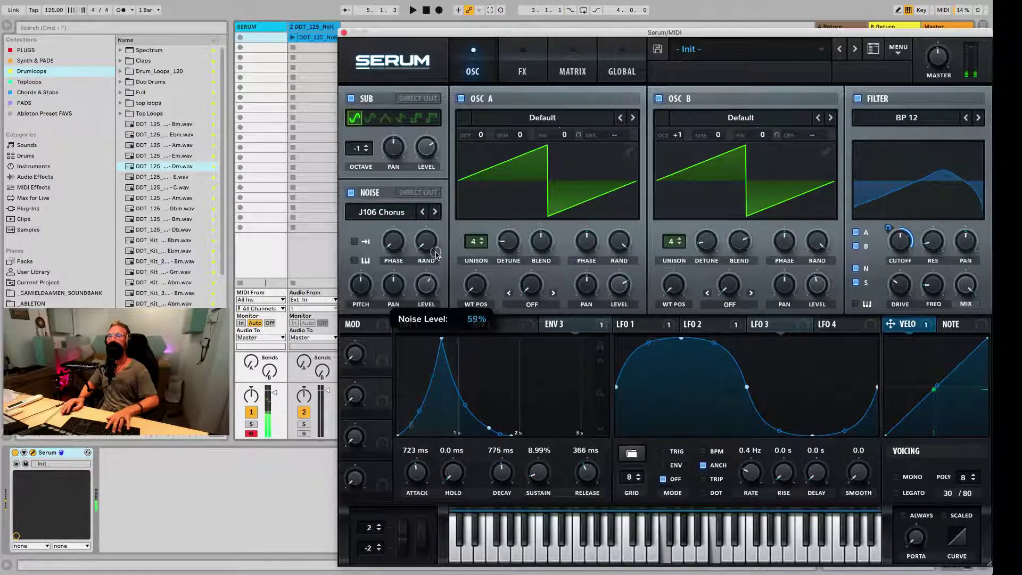
pyautogui.moveTo(435, 226); pyautogui.dragTo(435, 258)
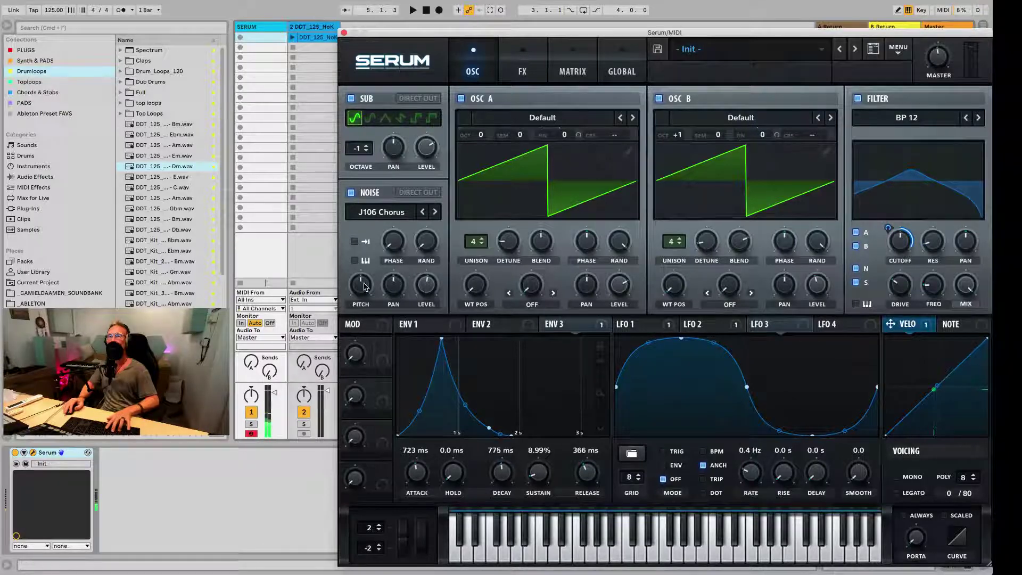
pyautogui.moveTo(360, 286); pyautogui.dragTo(360, 296)
pyautogui.moveTo(432, 285)
pyautogui.mouseDown()
pyautogui.moveTo(438, 261)
pyautogui.moveTo(436, 273)
pyautogui.mouseUp()
pyautogui.moveTo(364, 285); pyautogui.dragTo(367, 281)
pyautogui.moveTo(430, 285); pyautogui.dragTo(429, 287)
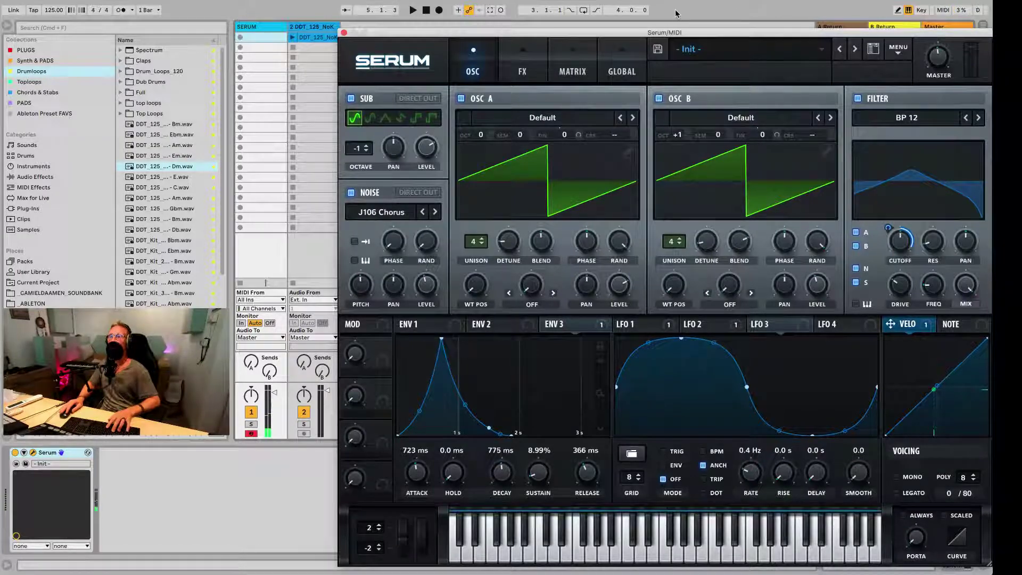
# Enable the Delay effect with 1/8 times for both channels, its filter at 2214 and 1.6, and Ping-Pong mode.
pyautogui.moveTo(673, 32); pyautogui.dragTo(637, 13)
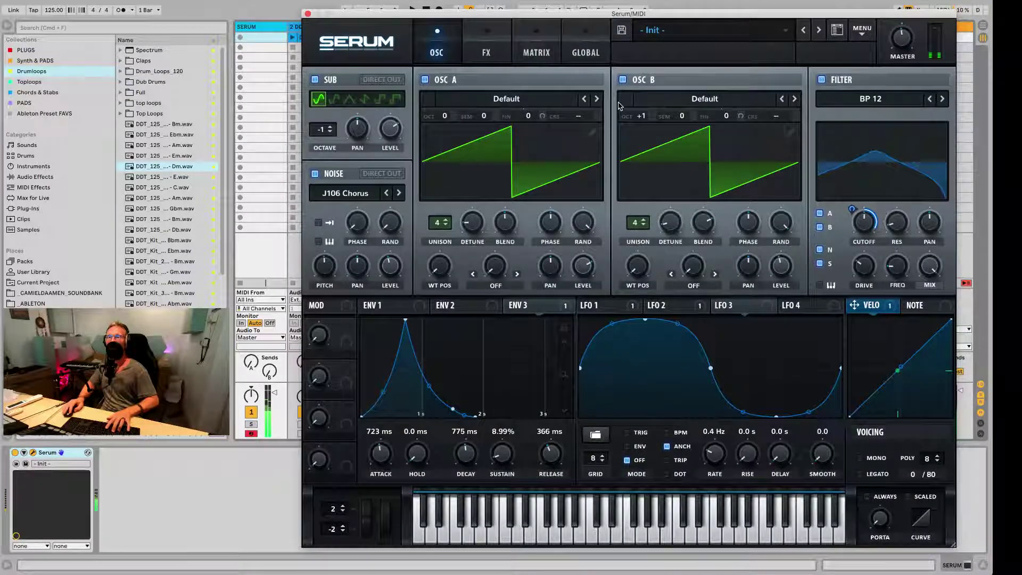
pyautogui.click(490, 43)
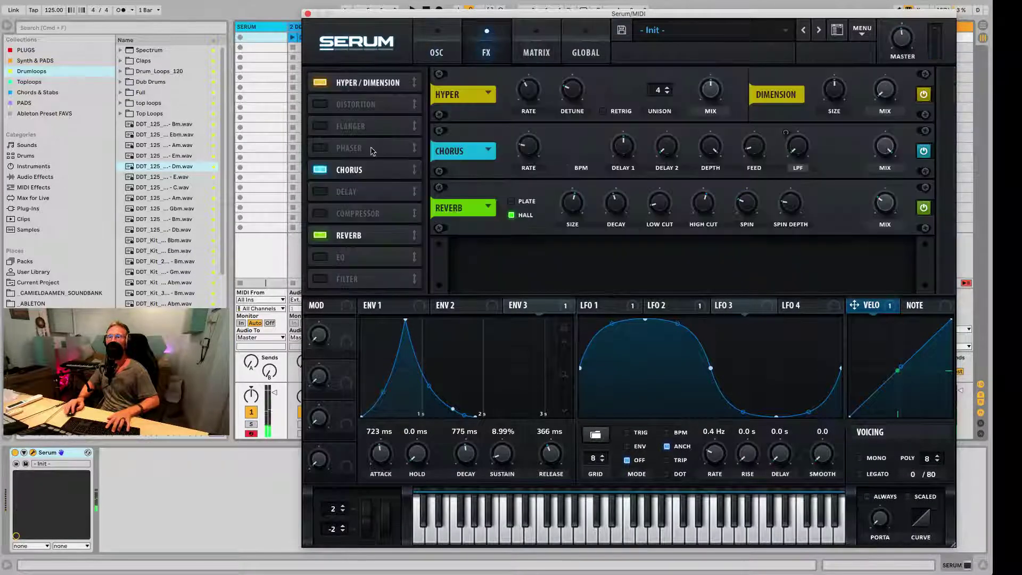
pyautogui.click(324, 194)
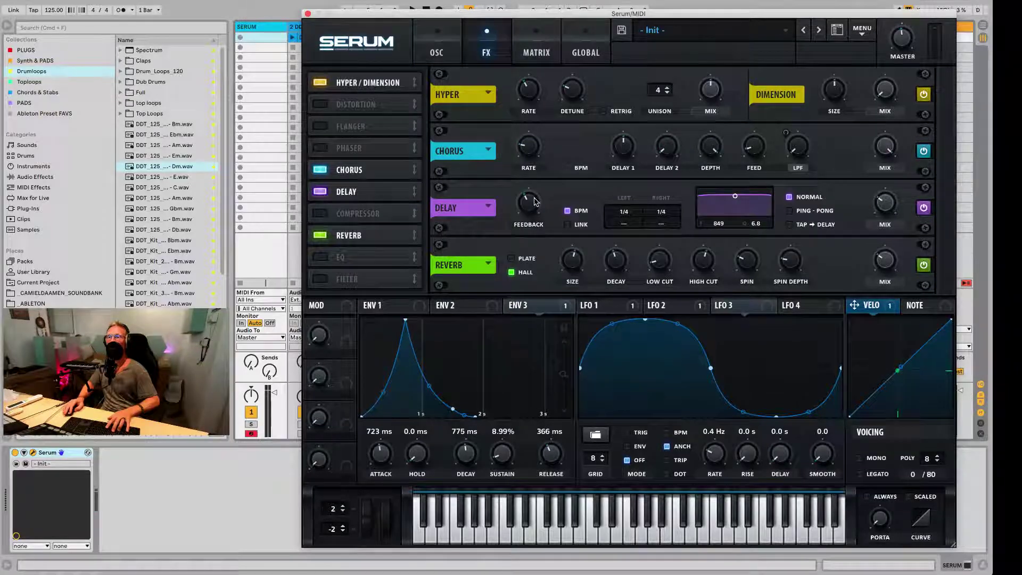
pyautogui.moveTo(661, 211); pyautogui.dragTo(623, 237)
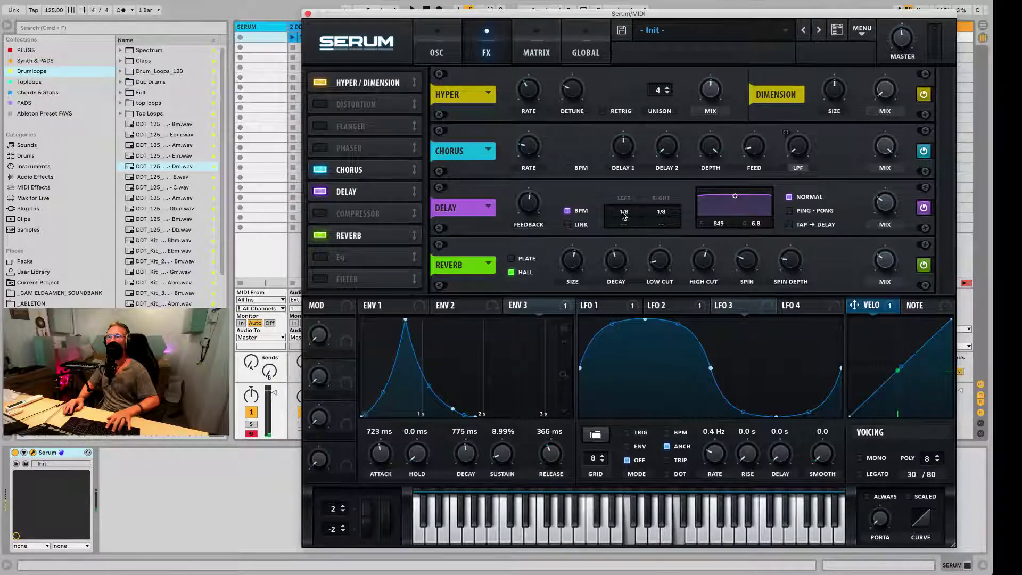
pyautogui.moveTo(734, 195)
pyautogui.mouseDown()
pyautogui.moveTo(748, 184)
pyautogui.moveTo(737, 205)
pyautogui.moveTo(745, 211)
pyautogui.mouseUp()
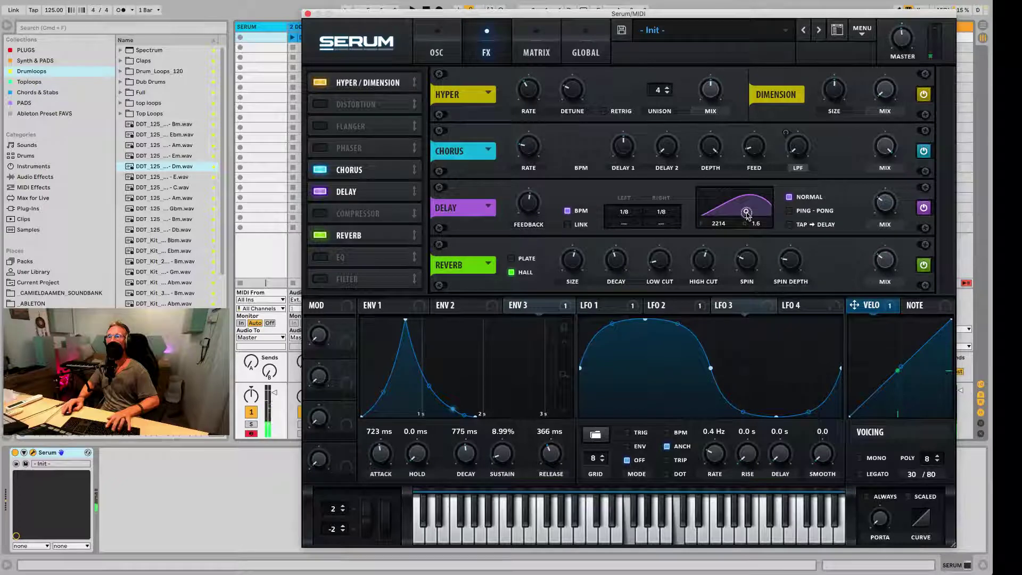
pyautogui.click(789, 212)
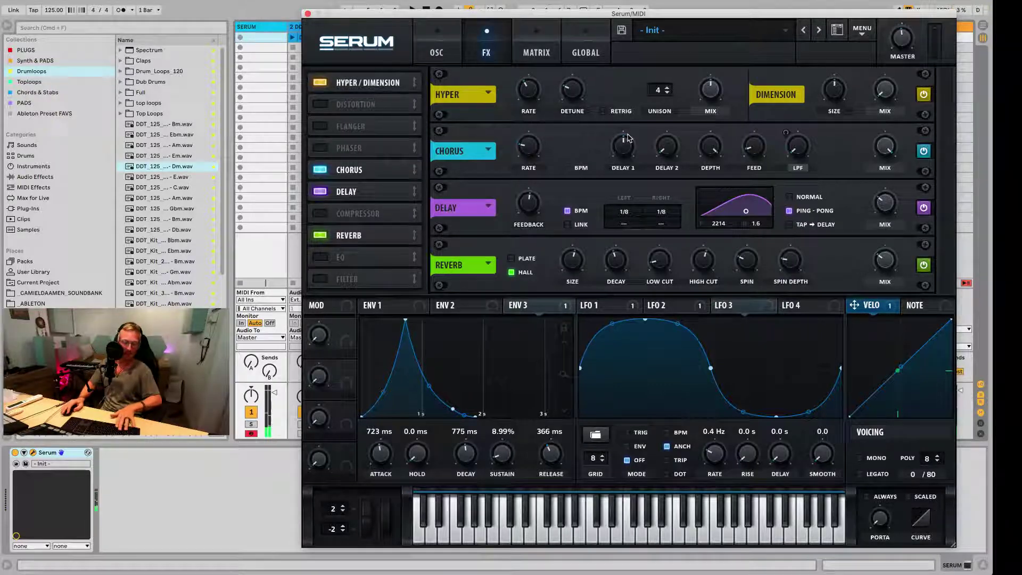
# Audition the patch with notes in lower octaves and at velocity 40, and return to the oscillator page.
pyautogui.press('z')
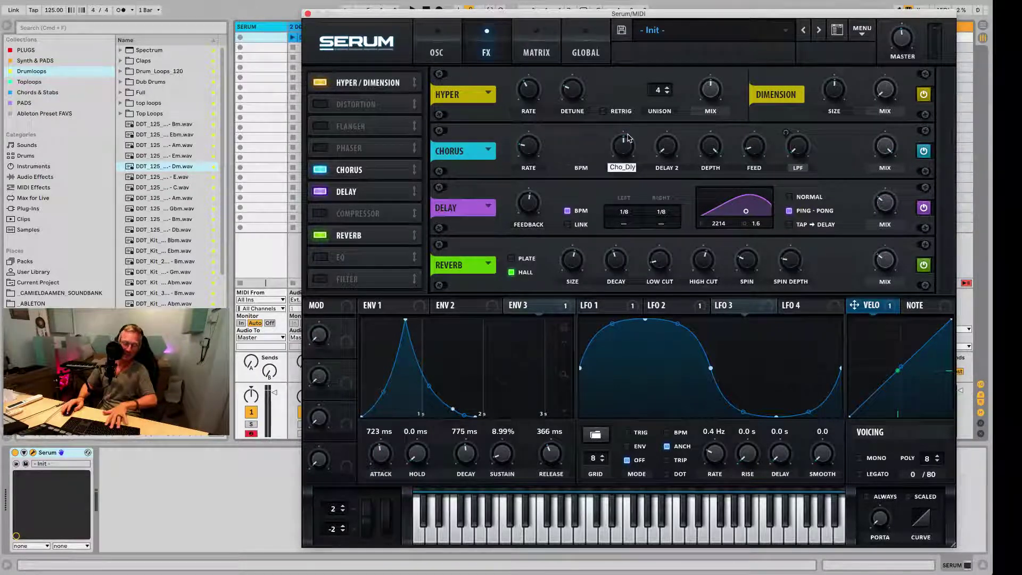
pyautogui.hotkey('f', 'k')
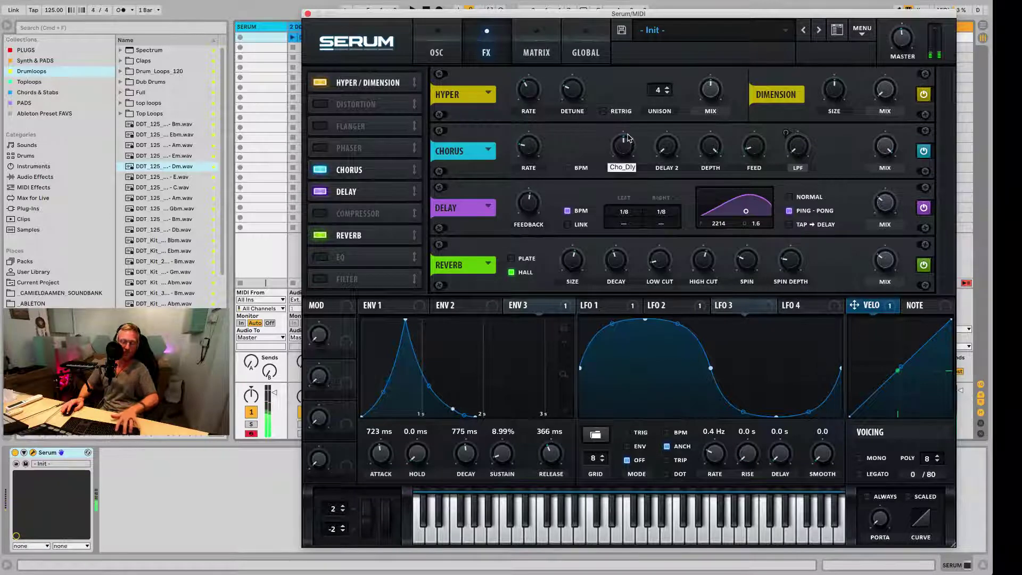
pyautogui.hotkey('a', 'g')
pyautogui.press('z')
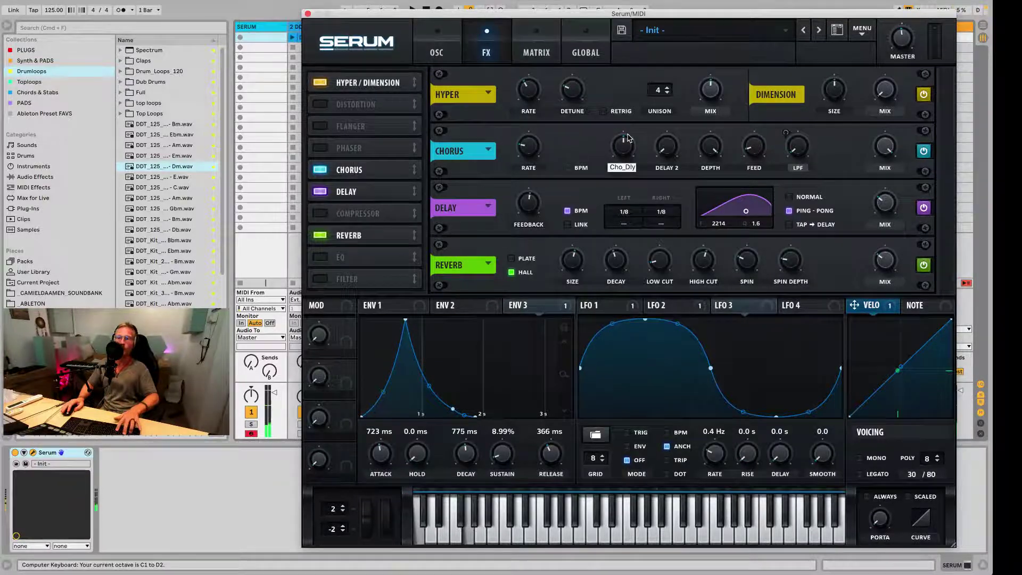
pyautogui.press('a')
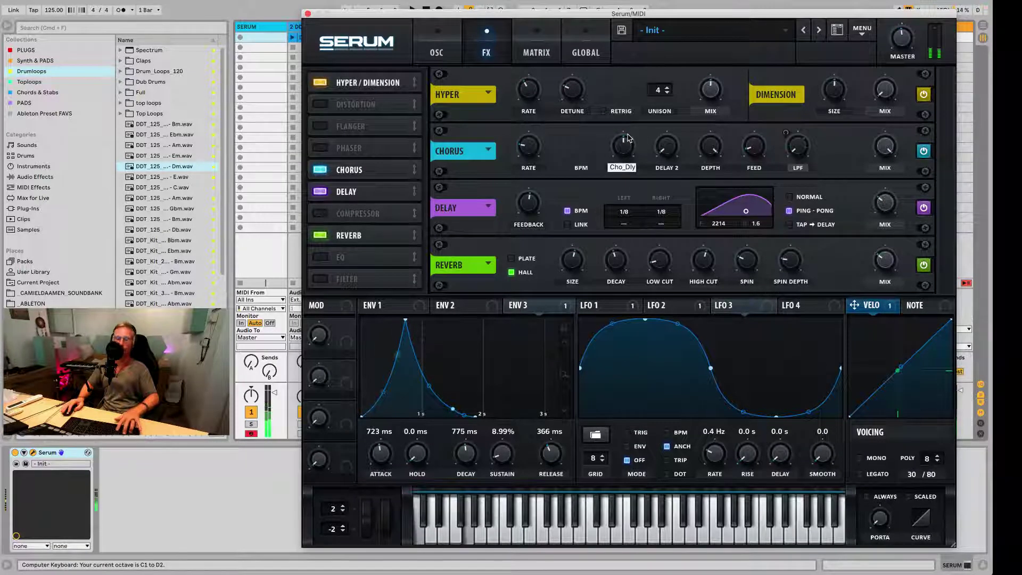
pyautogui.hotkey('a', 'g')
pyautogui.press('c')
pyautogui.press('c')
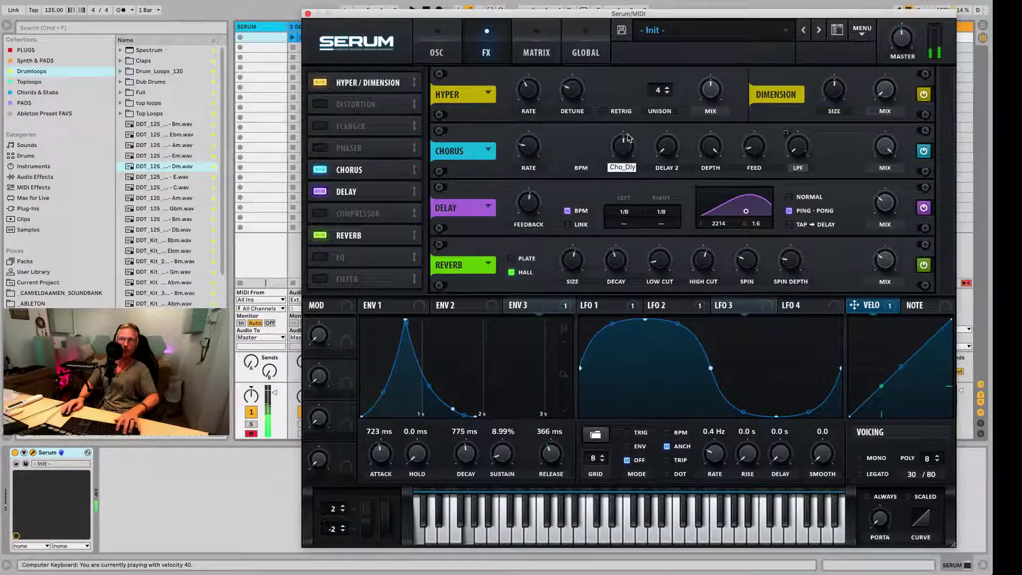
pyautogui.click(437, 52)
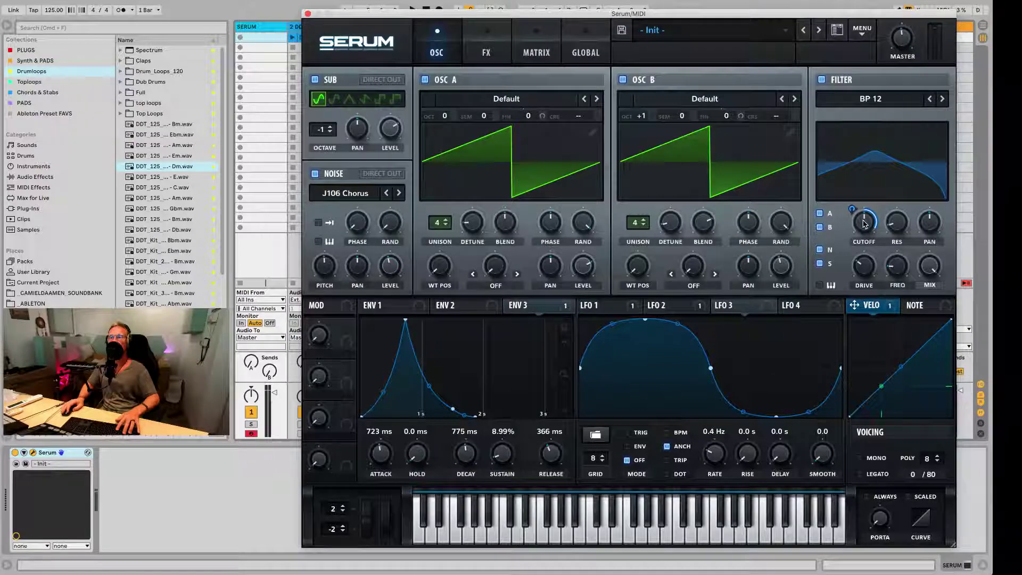
# Fine-tune the band-pass filter's resonance and audition the patch at velocities 60 and 40.
pyautogui.moveTo(866, 226)
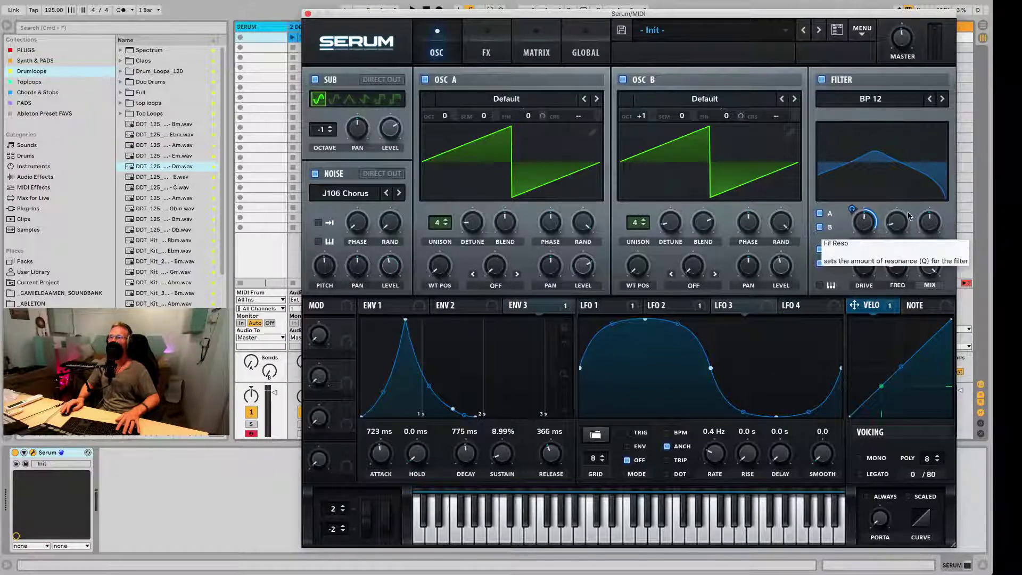
pyautogui.moveTo(897, 224); pyautogui.dragTo(898, 226)
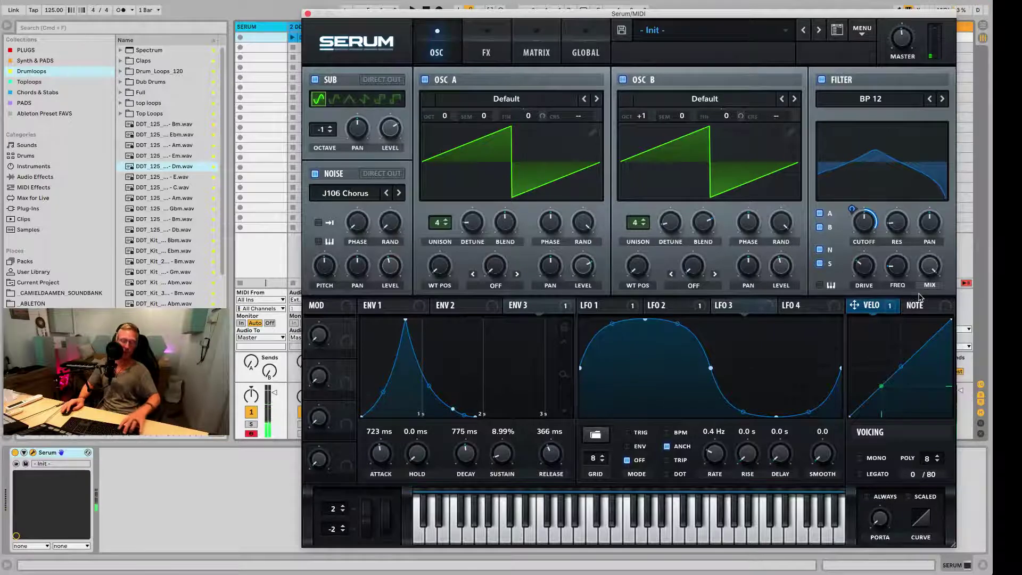
pyautogui.press('v')
pyautogui.press('a')
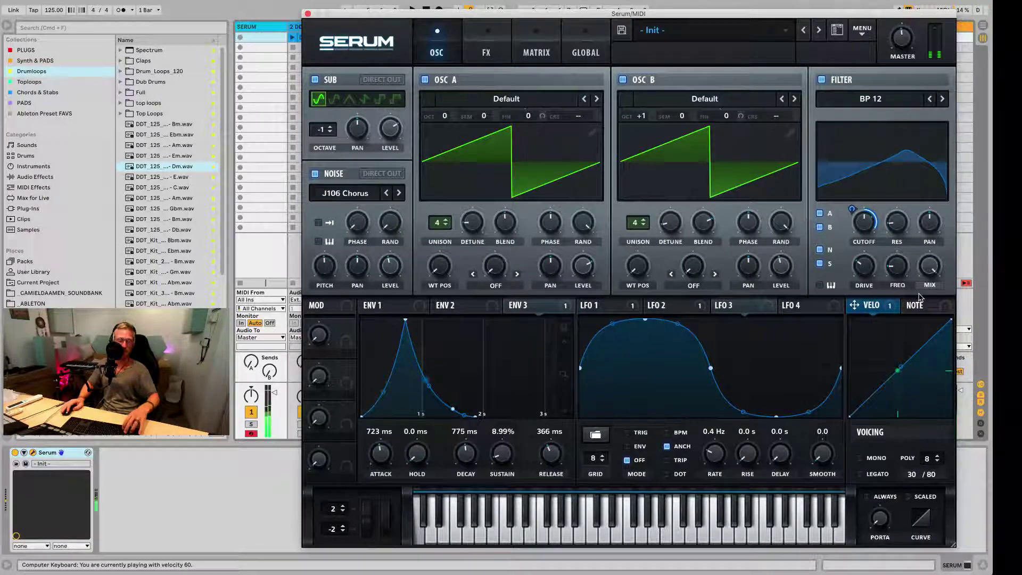
pyautogui.press('c')
pyautogui.press('a')
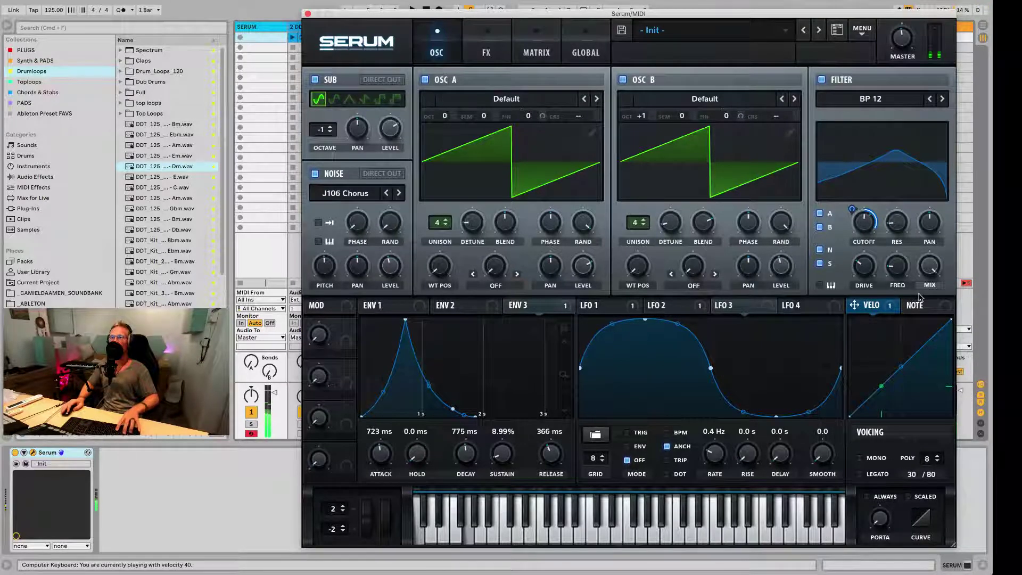
# Save the preset in the User folder as WOW Stab.
pyautogui.click(621, 30)
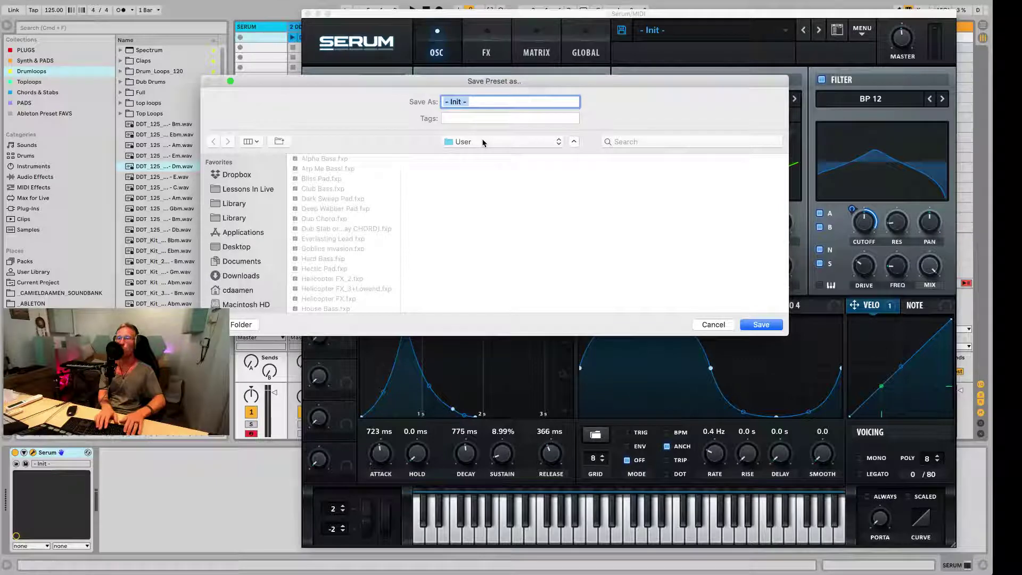
pyautogui.write('Wo')
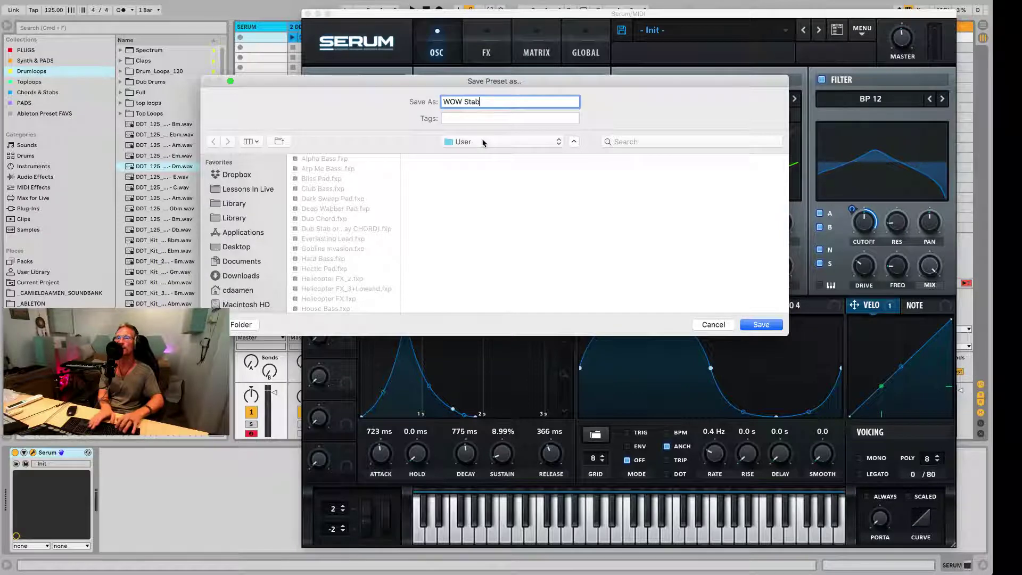
pyautogui.press('Return')
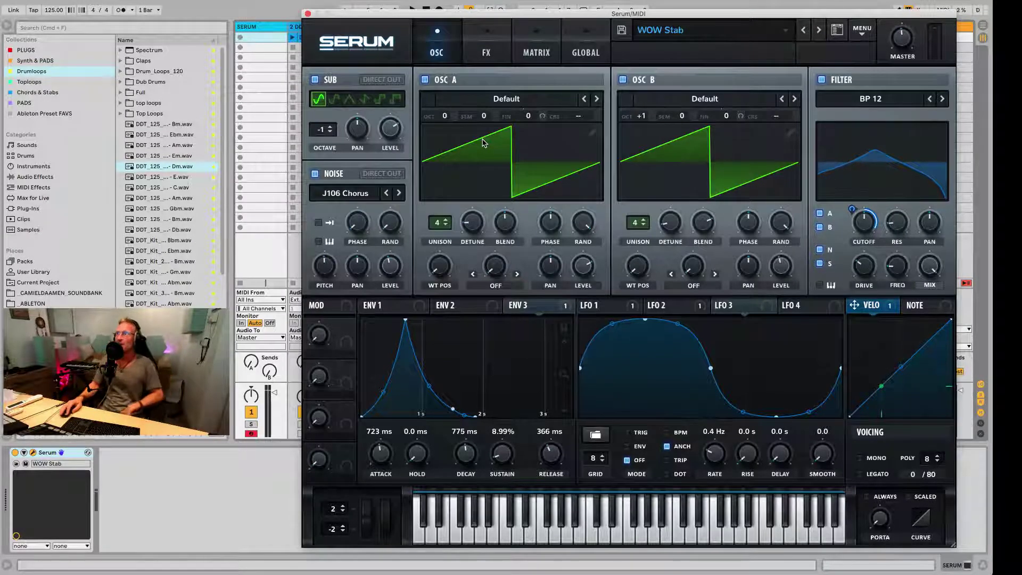
# Reset the synth to the Init preset to start a new sound.
pyautogui.hotkey('ctrl', 'alt', 'p')
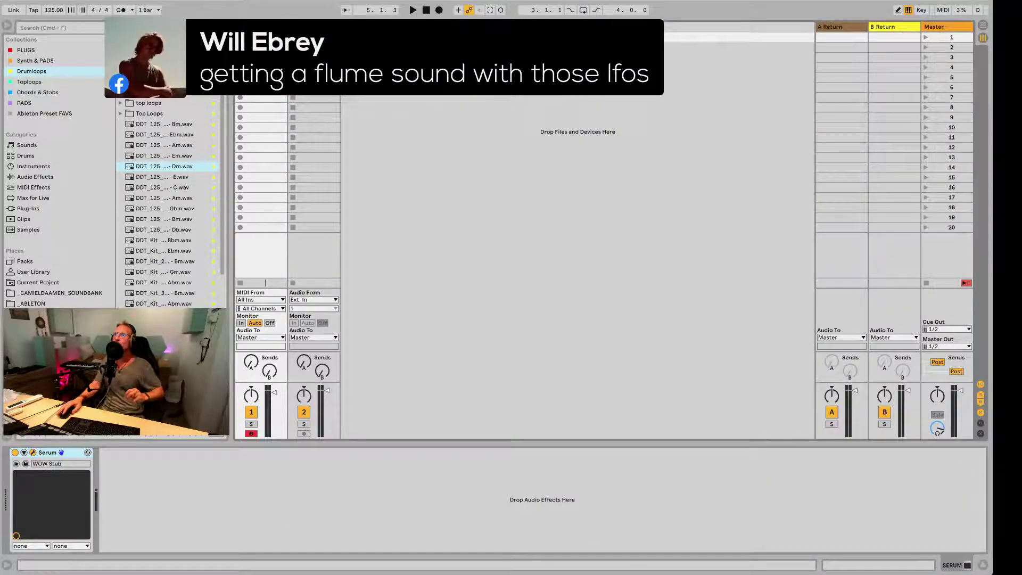
pyautogui.hotkey('ctrl', 'alt', 'p')
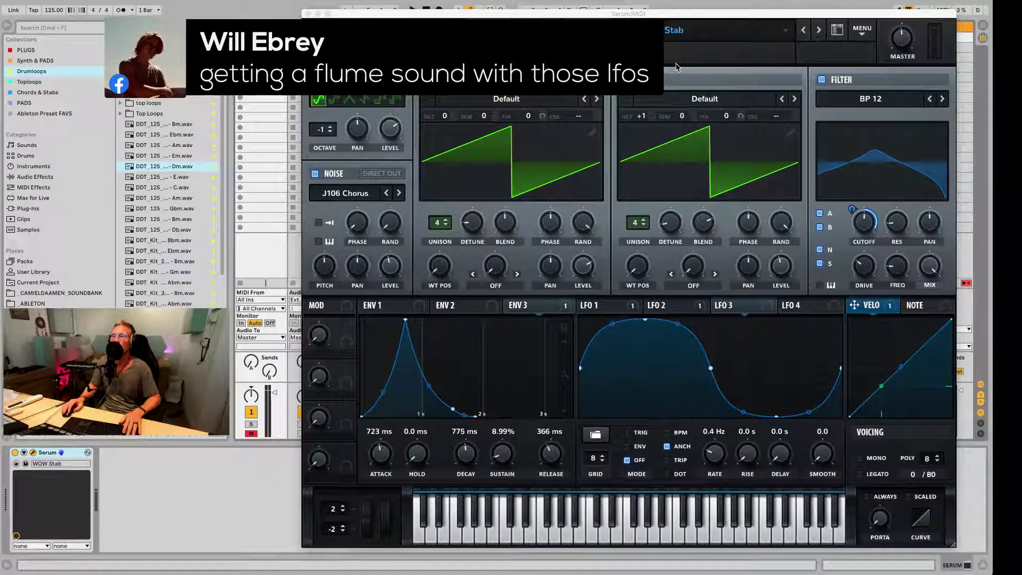
pyautogui.click(864, 33)
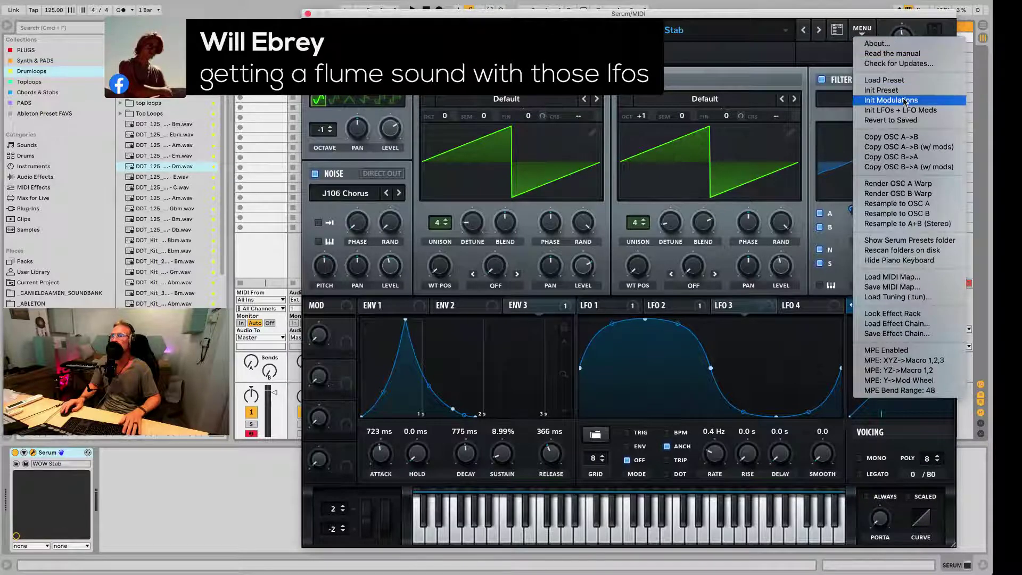
pyautogui.click(903, 92)
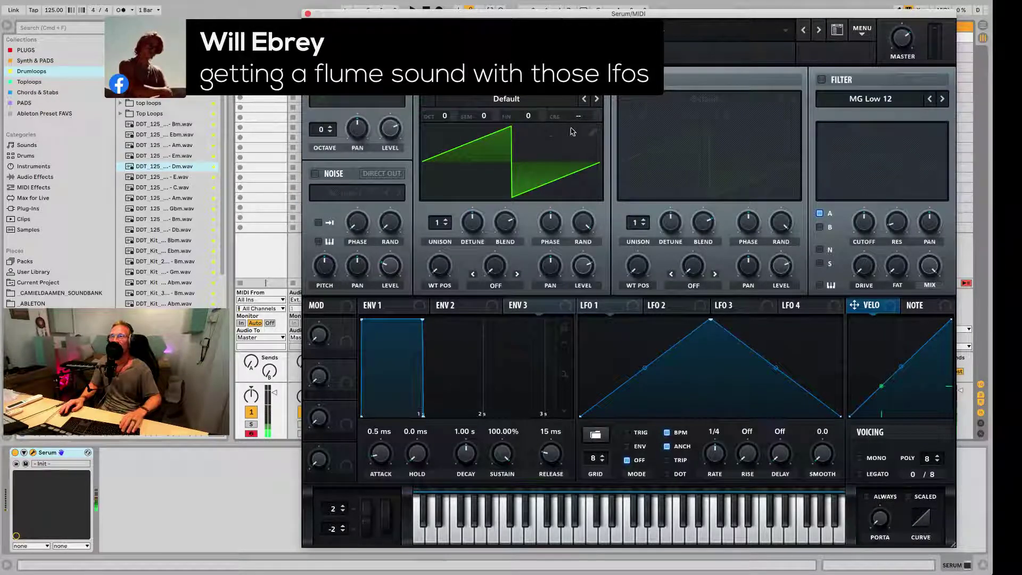
# Enable the filter as MG Low 24 with raised resonance, and turn on the sub oscillator at octave -1.
pyautogui.click(821, 80)
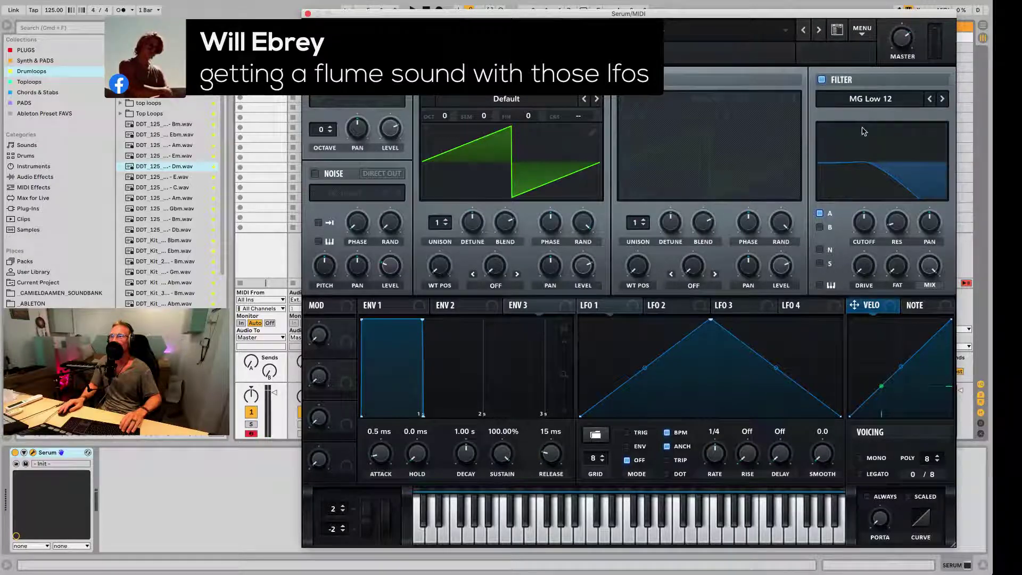
pyautogui.click(873, 99)
pyautogui.moveTo(899, 110)
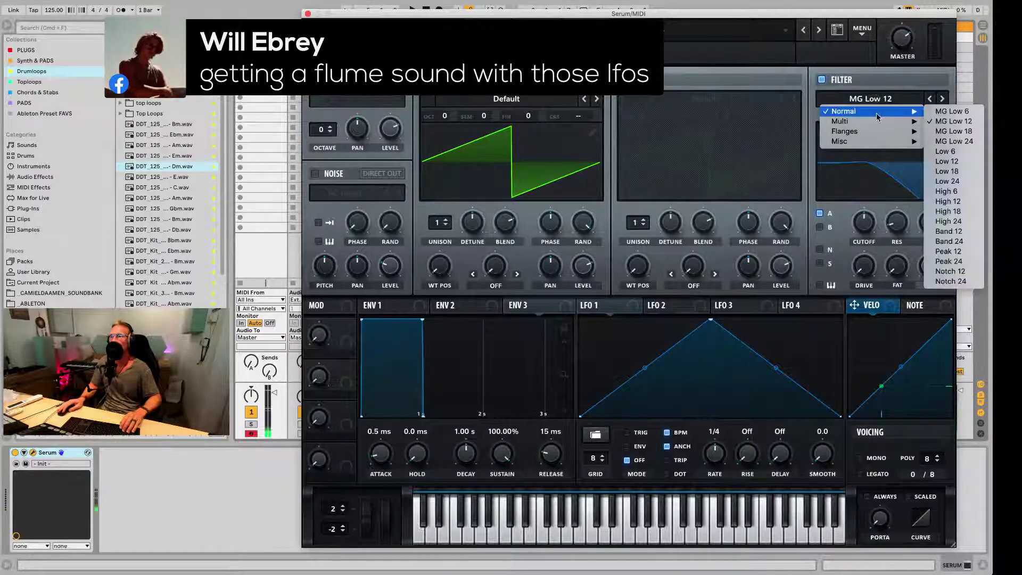
pyautogui.click(950, 142)
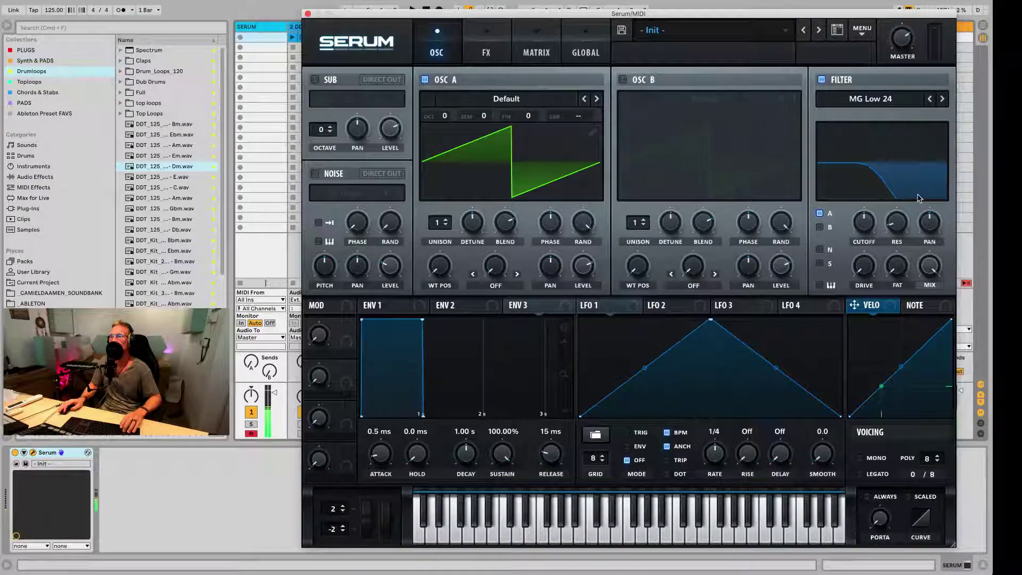
pyautogui.moveTo(903, 223); pyautogui.dragTo(856, 221)
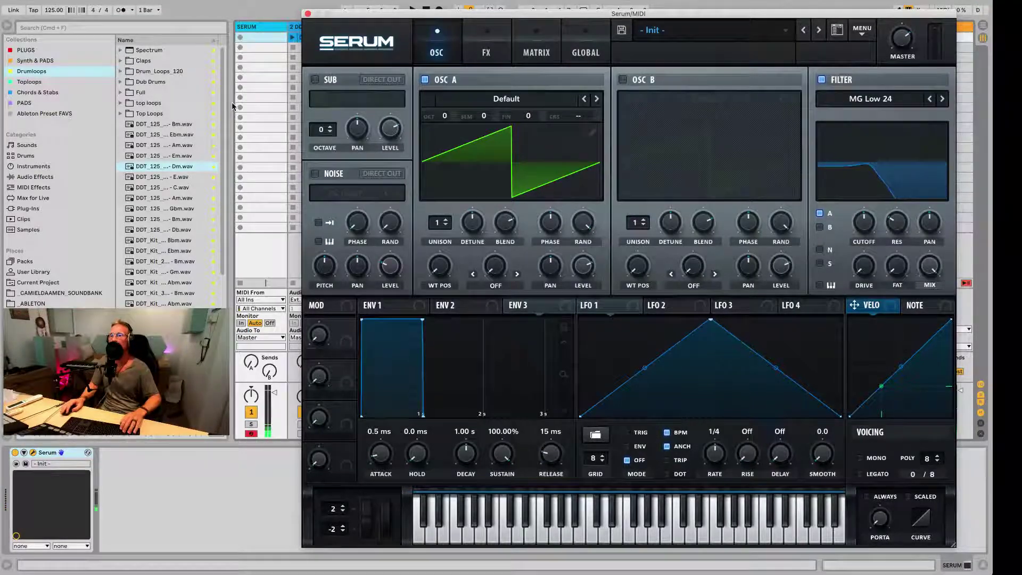
pyautogui.click(315, 80)
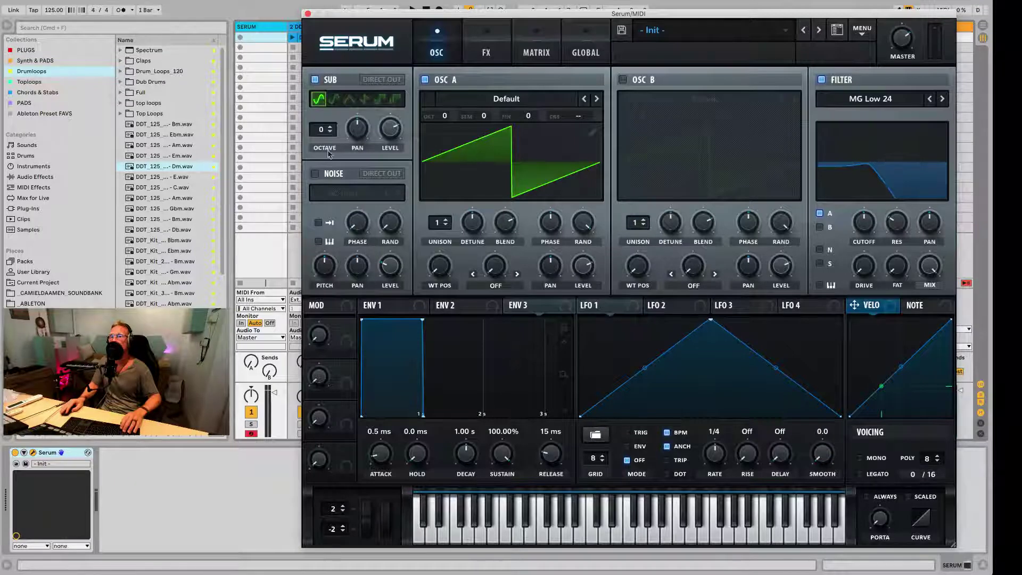
pyautogui.moveTo(323, 132); pyautogui.dragTo(323, 138)
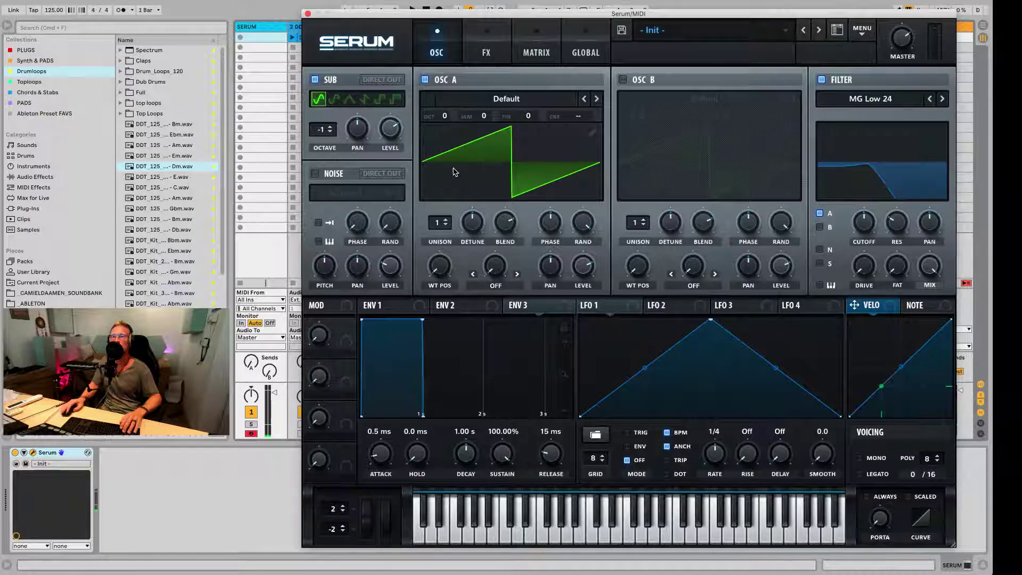
# Try the Analog wavetables BS2 - Subby Saw, DS Saw and Tri and BSOD_Square in oscillator A.
pyautogui.click(503, 97)
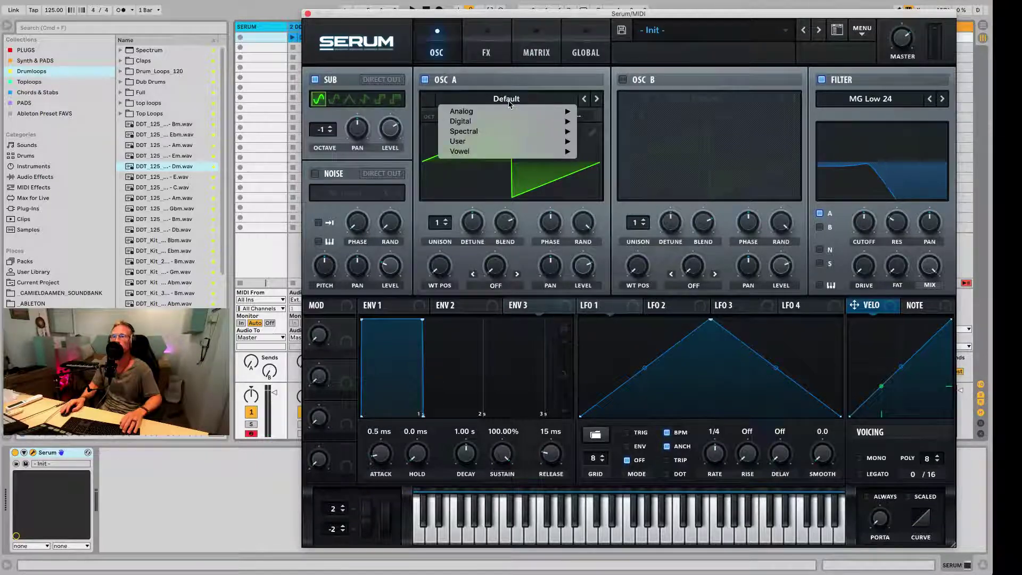
pyautogui.moveTo(513, 112)
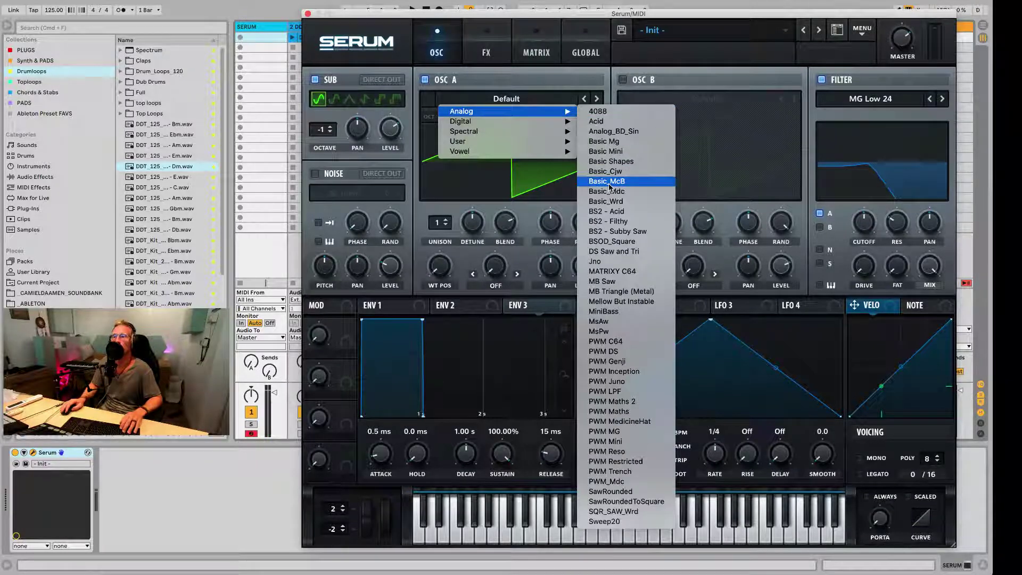
pyautogui.click(615, 232)
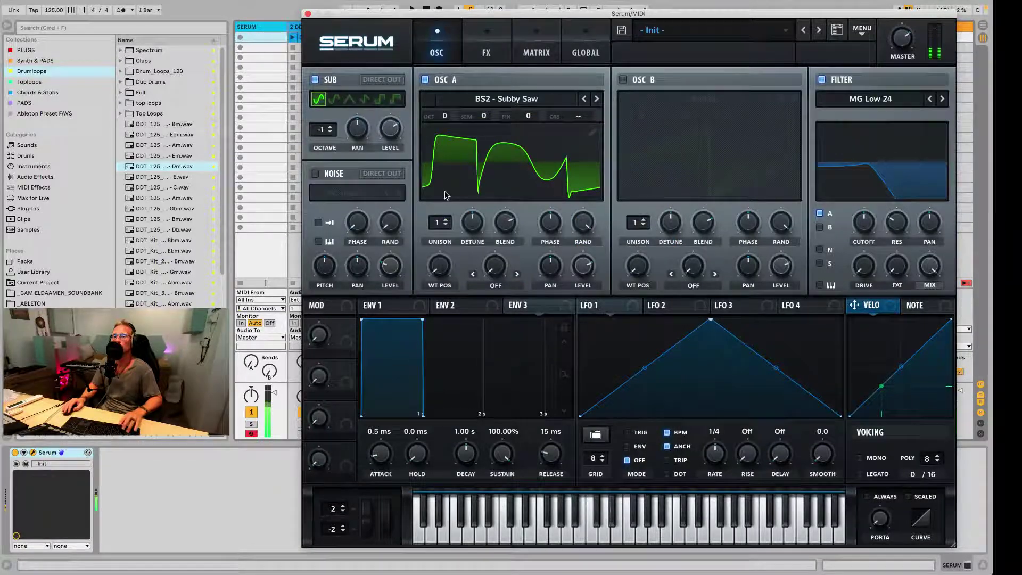
pyautogui.click(585, 99)
pyautogui.click(596, 99)
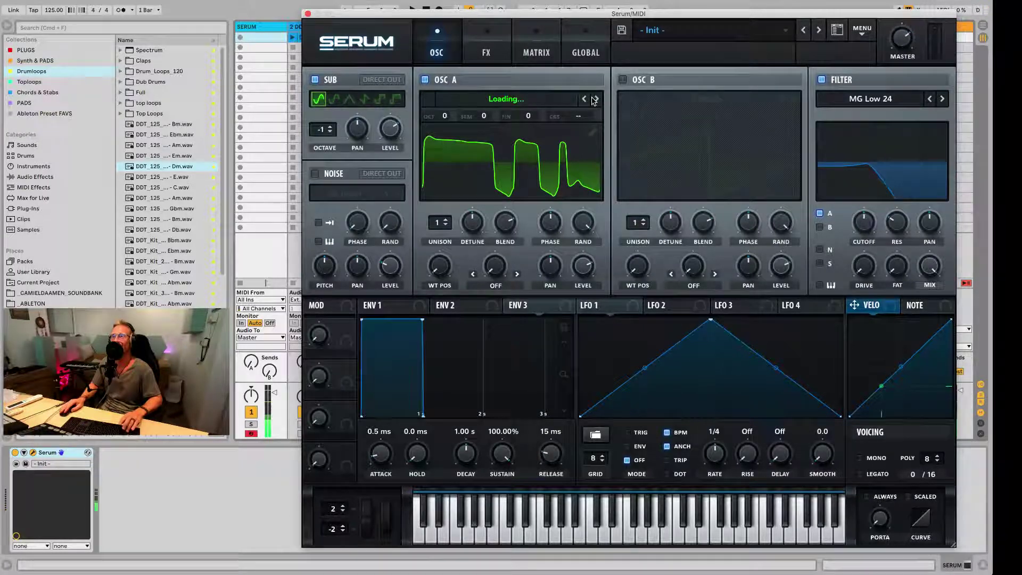
pyautogui.click(596, 99)
pyautogui.click(596, 99)
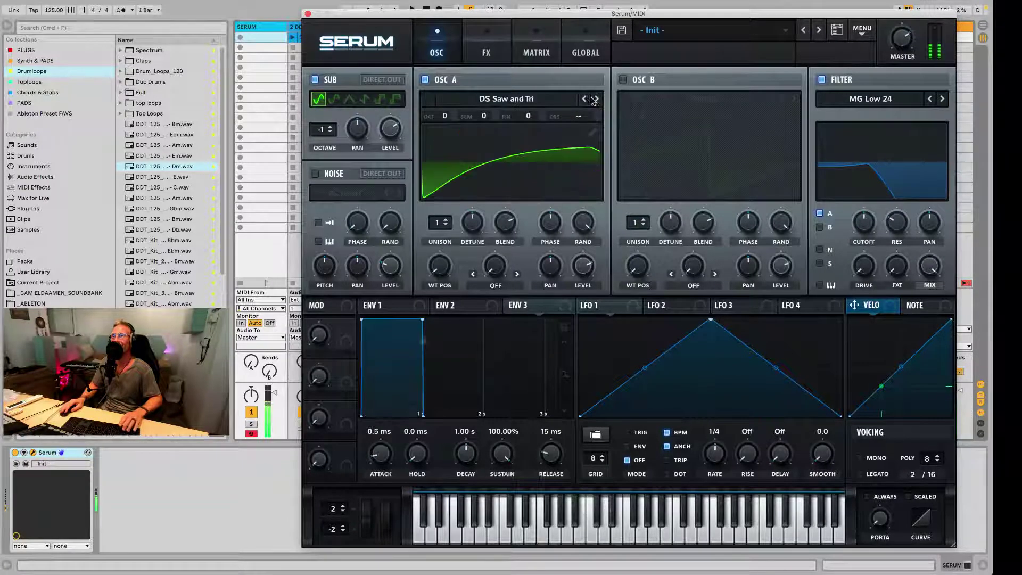
pyautogui.click(583, 99)
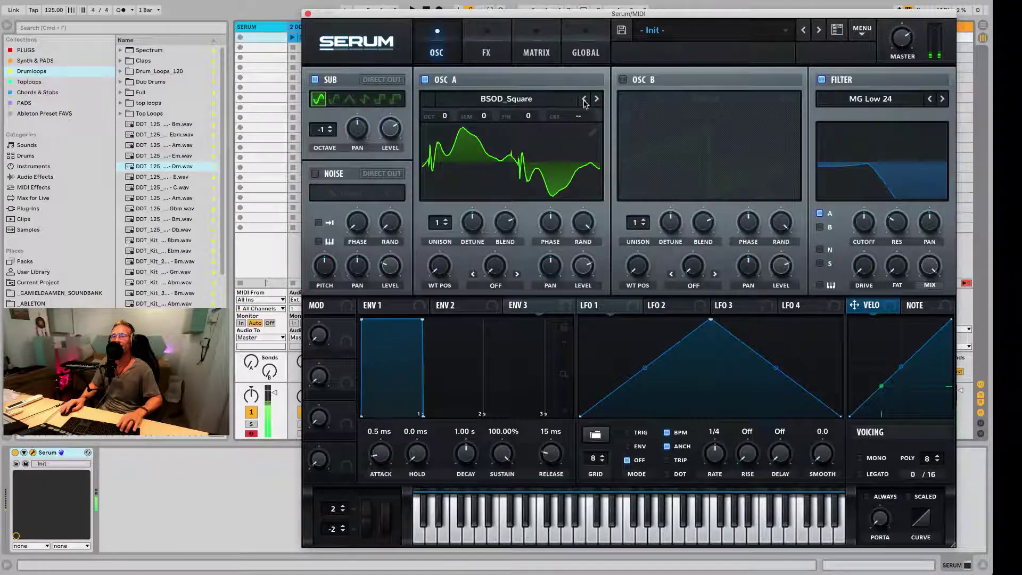
# Adjust the low-pass filter's cutoff and route oscillator B, the noise and the sub through the filter.
pyautogui.moveTo(863, 222)
pyautogui.mouseDown()
pyautogui.moveTo(869, 208)
pyautogui.moveTo(867, 230)
pyautogui.mouseUp()
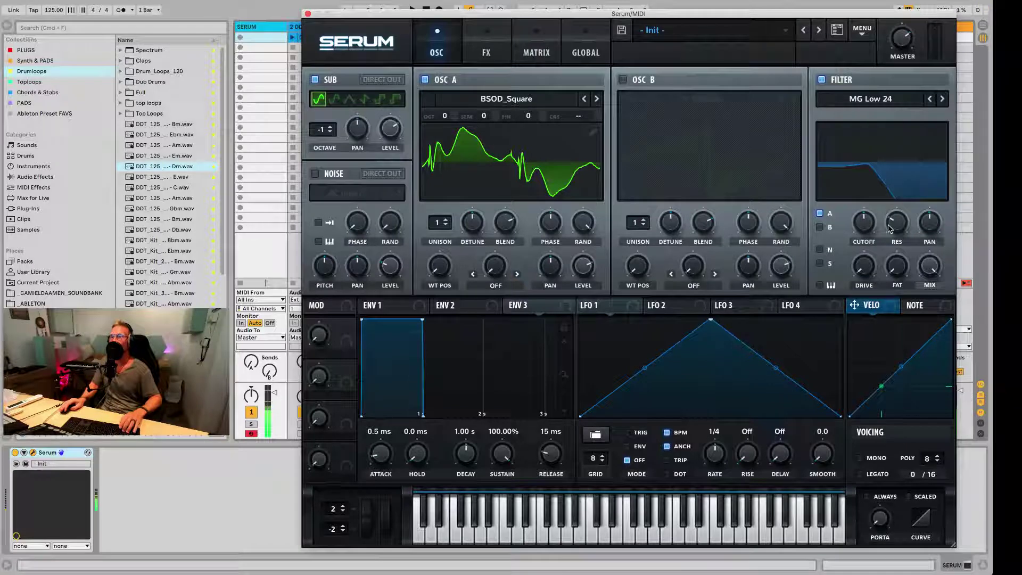
pyautogui.click(820, 227)
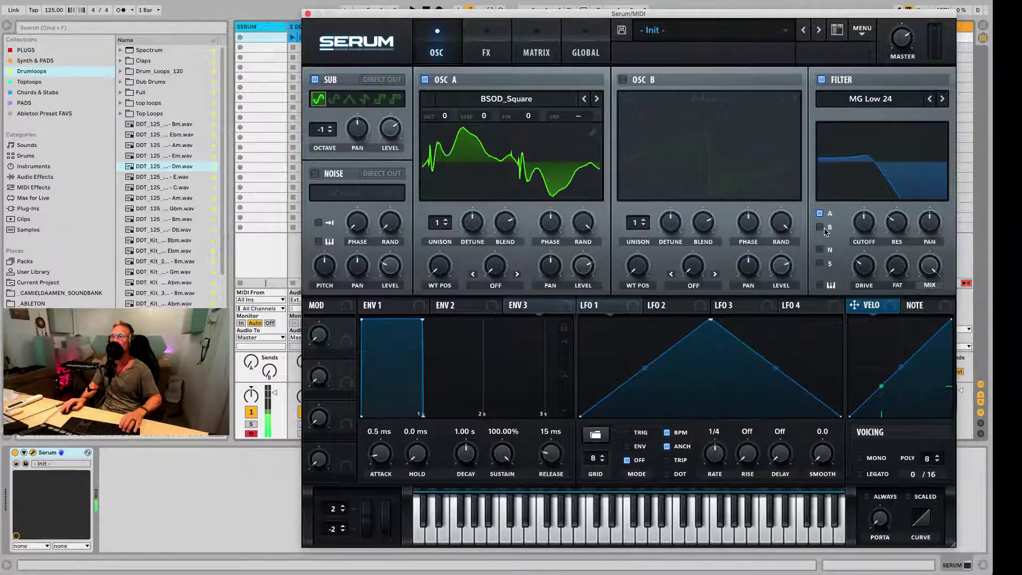
pyautogui.click(820, 250)
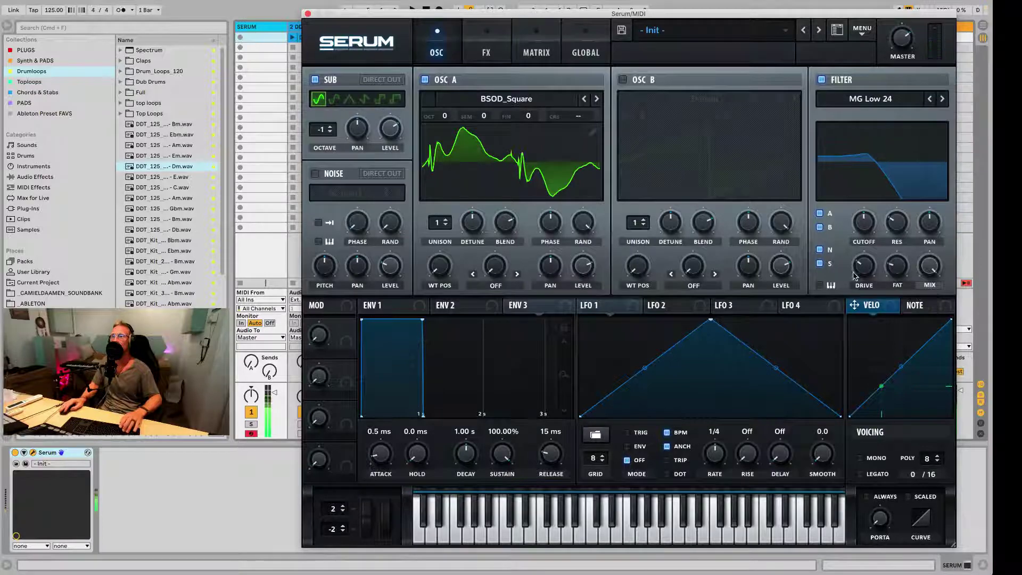
pyautogui.moveTo(913, 52); pyautogui.dragTo(913, 56)
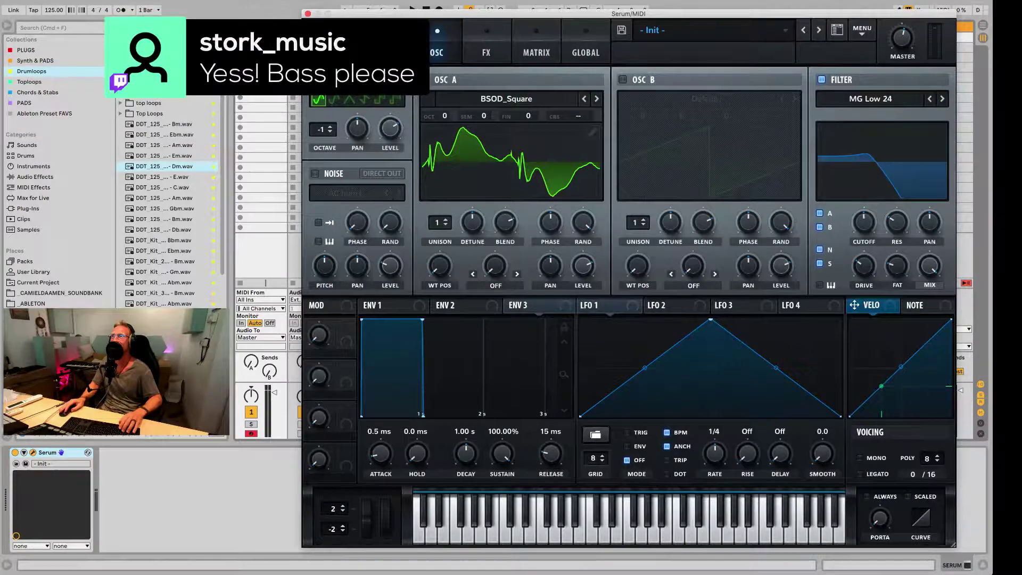
# Try the Basic Shapes wavetable from the Analog category in oscillator A.
pyautogui.hotkey('ctrl', 'alt', 'p')
pyautogui.hotkey('ctrl', 'alt', 'p')
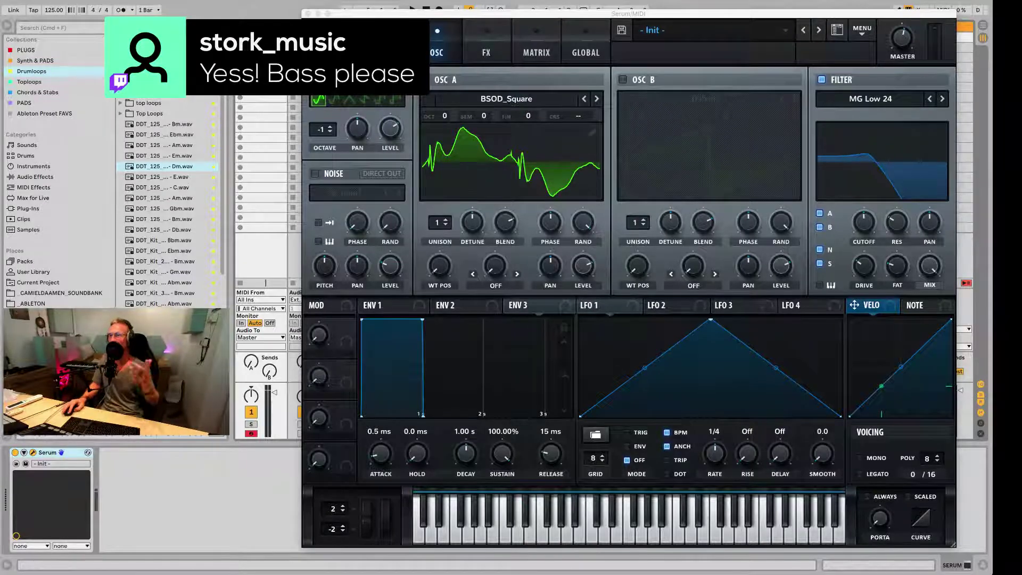
pyautogui.click(514, 101)
pyautogui.moveTo(517, 112)
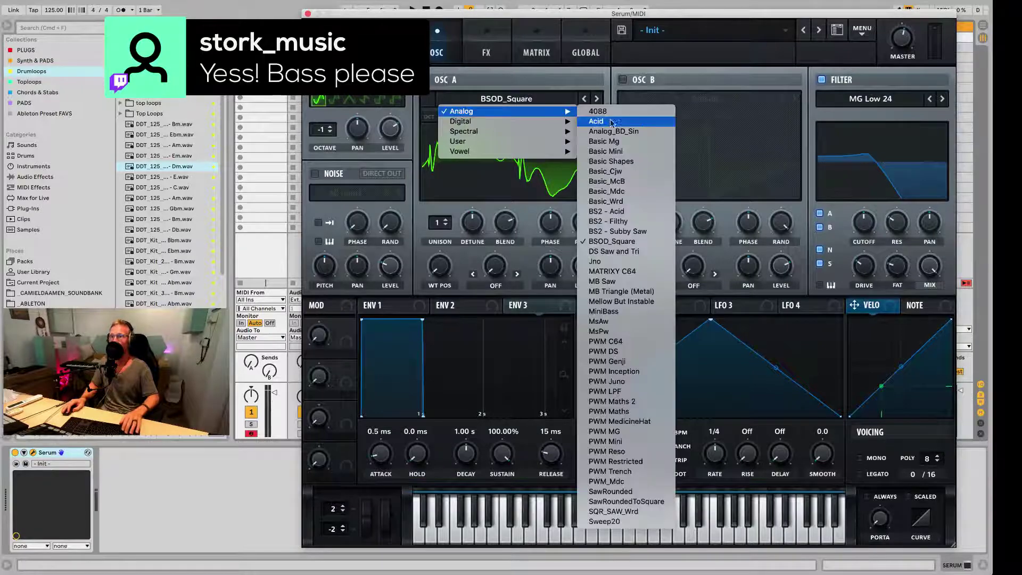
pyautogui.click(631, 161)
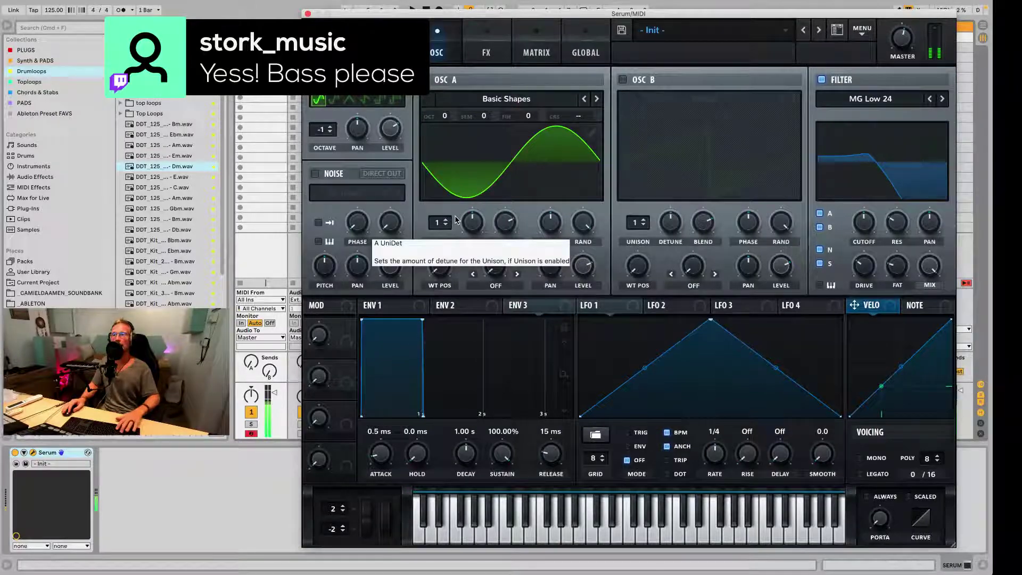
# Raise the low-pass filter's cutoff and drive slightly.
pyautogui.moveTo(874, 230); pyautogui.dragTo(876, 226)
pyautogui.moveTo(872, 269); pyautogui.dragTo(873, 260)
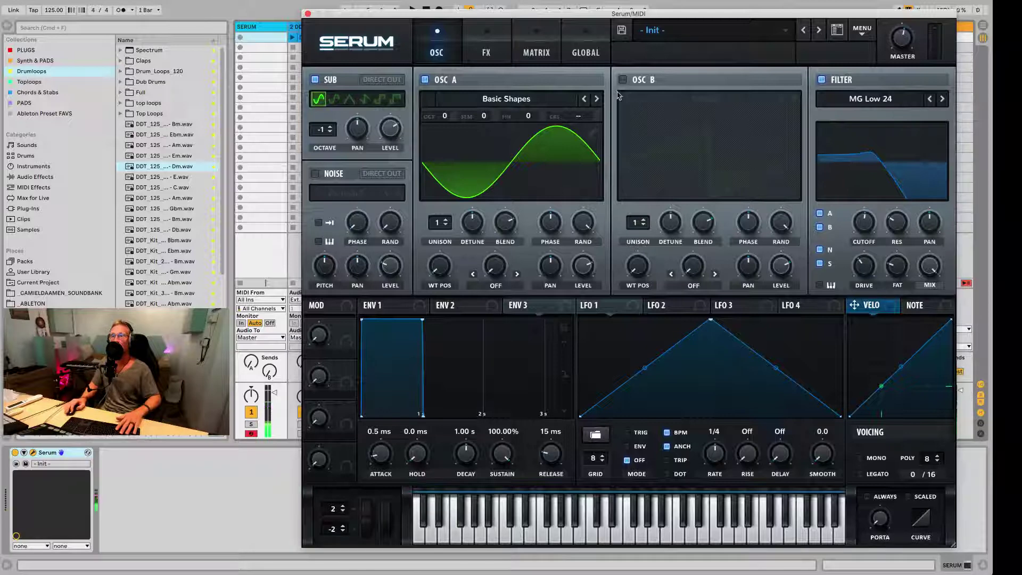
# Load the Analog wavetable Basic_McB in oscillator A and lower the filter cutoff while auditioning notes.
pyautogui.click(538, 100)
pyautogui.moveTo(530, 112)
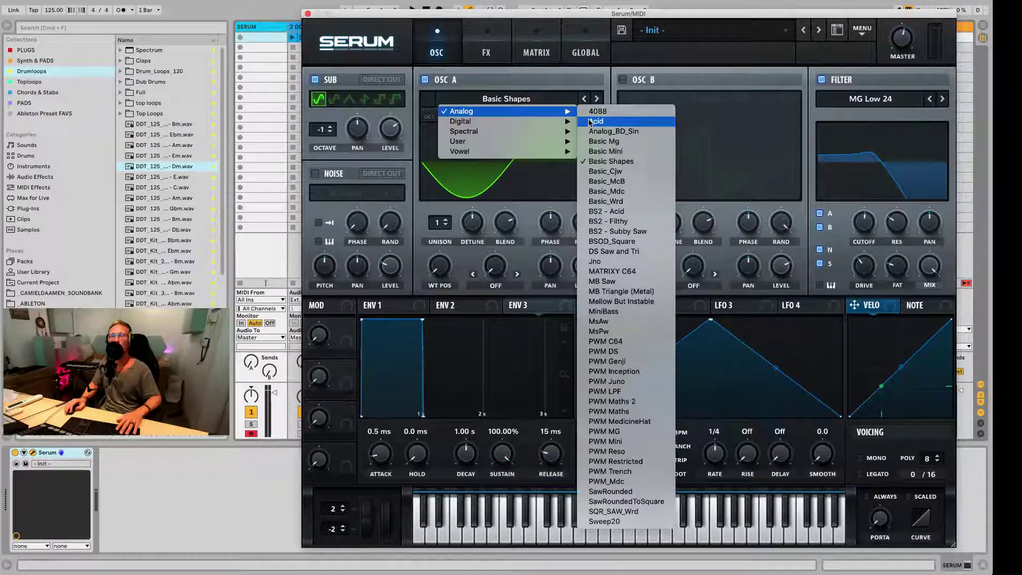
pyautogui.click(652, 184)
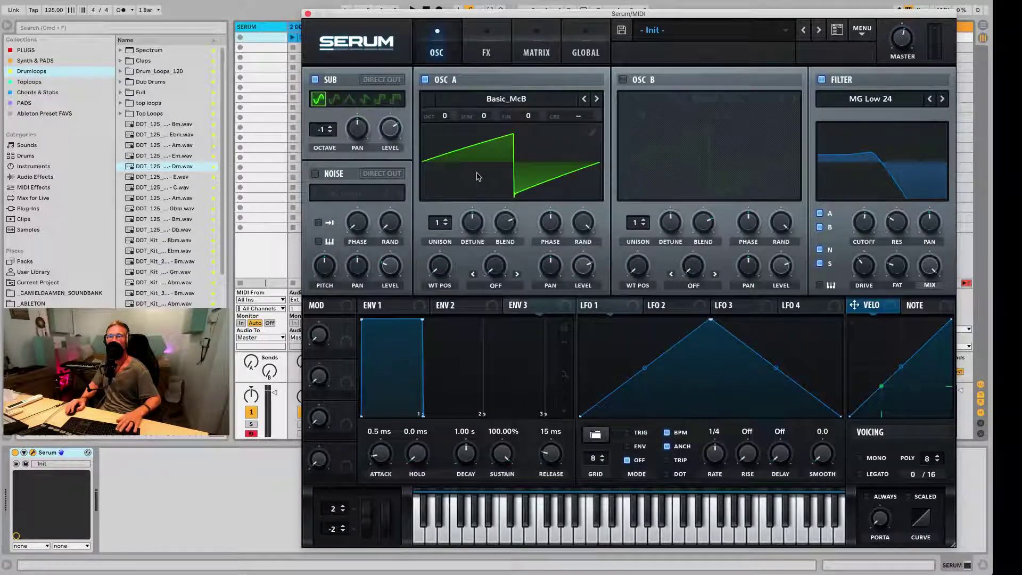
pyautogui.moveTo(865, 214)
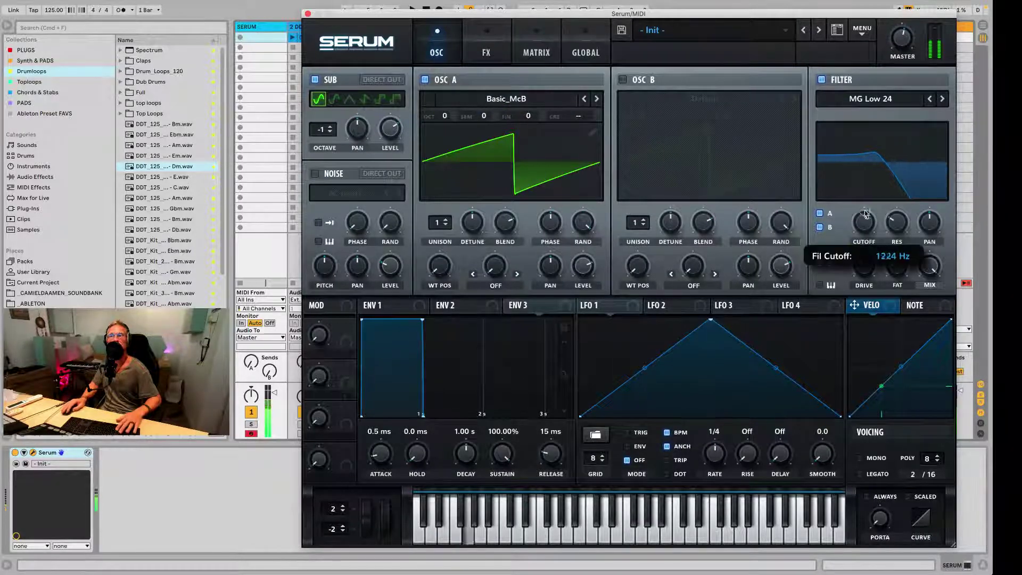
pyautogui.moveTo(865, 214); pyautogui.dragTo(863, 234)
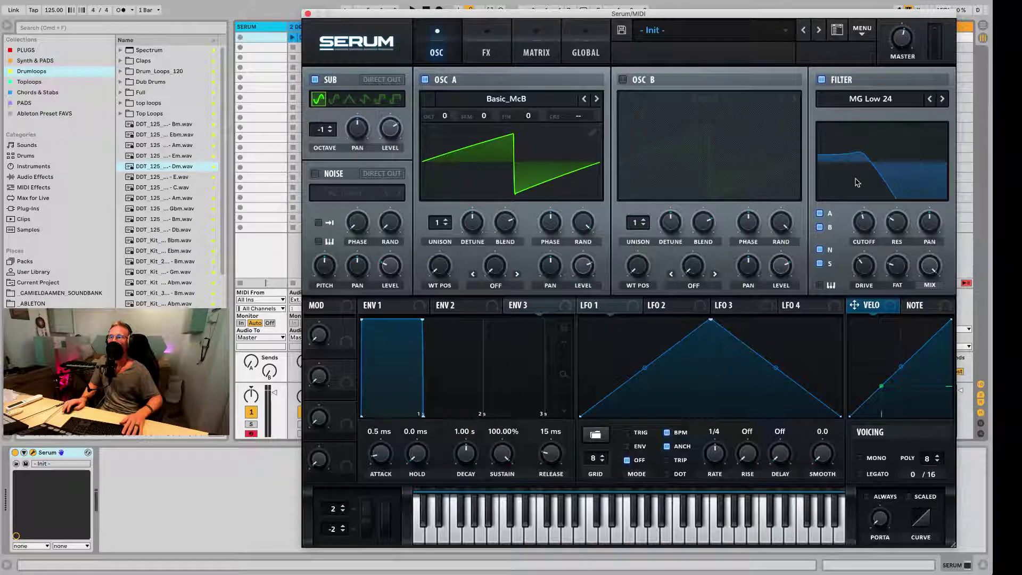
# Raise the filter cutoff and shape envelope 1 with a 732 ms decay, -59.3 dB sustain and 46 ms release.
pyautogui.moveTo(859, 220); pyautogui.dragTo(859, 211)
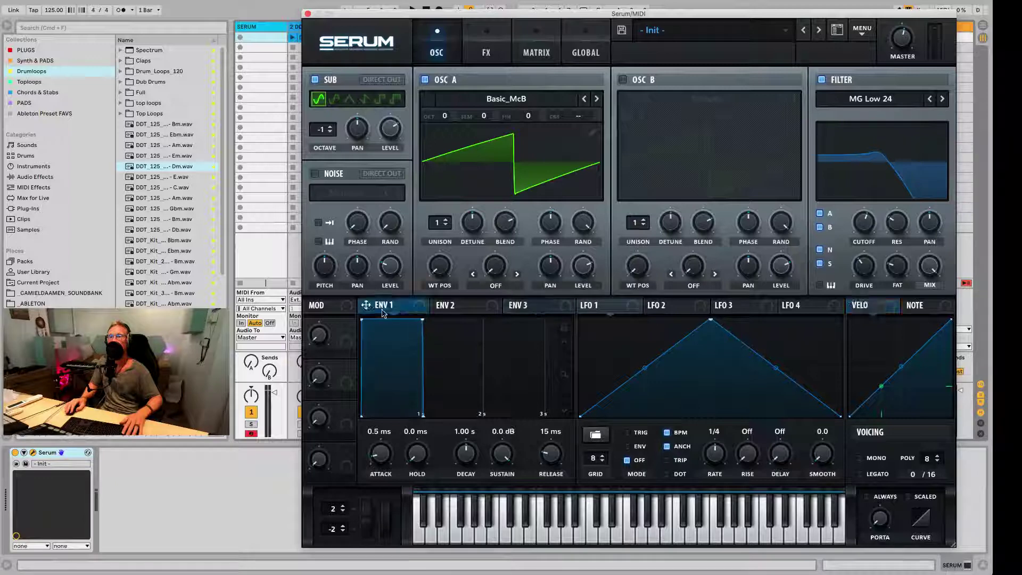
pyautogui.moveTo(420, 326); pyautogui.dragTo(402, 385)
pyautogui.moveTo(465, 452)
pyautogui.mouseDown()
pyautogui.moveTo(468, 477)
pyautogui.moveTo(473, 461)
pyautogui.mouseUp()
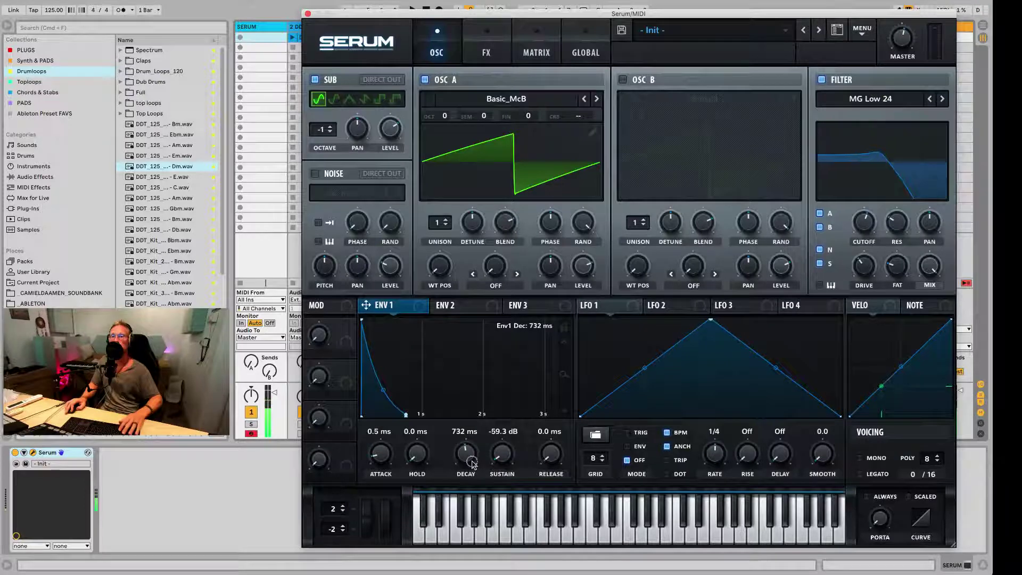
pyautogui.moveTo(548, 463); pyautogui.dragTo(552, 424)
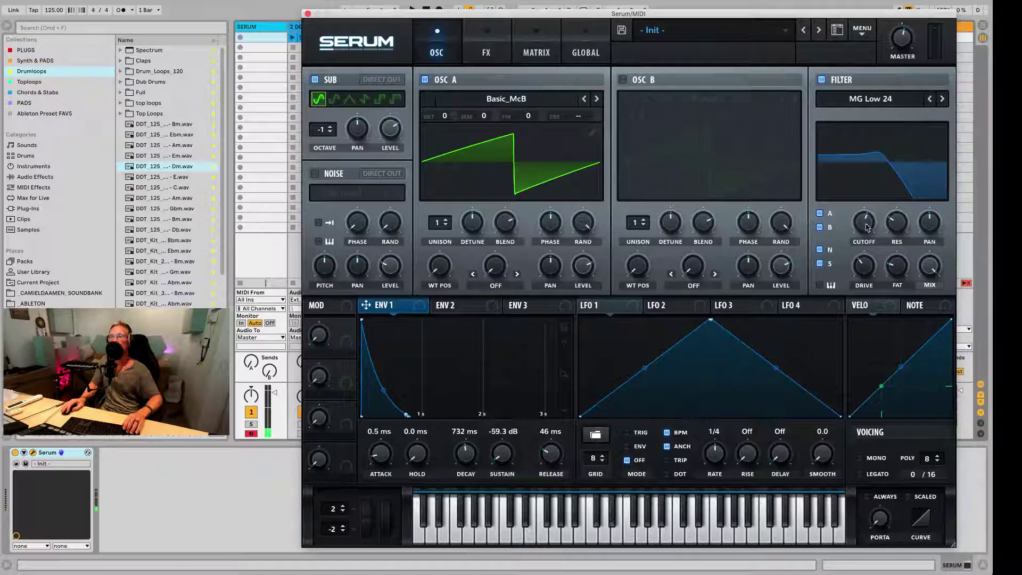
# Lower the filter cutoff and modulate it with envelope 2, set to 0% sustain, 227 ms release and 111 ms decay.
pyautogui.moveTo(866, 228); pyautogui.dragTo(866, 249)
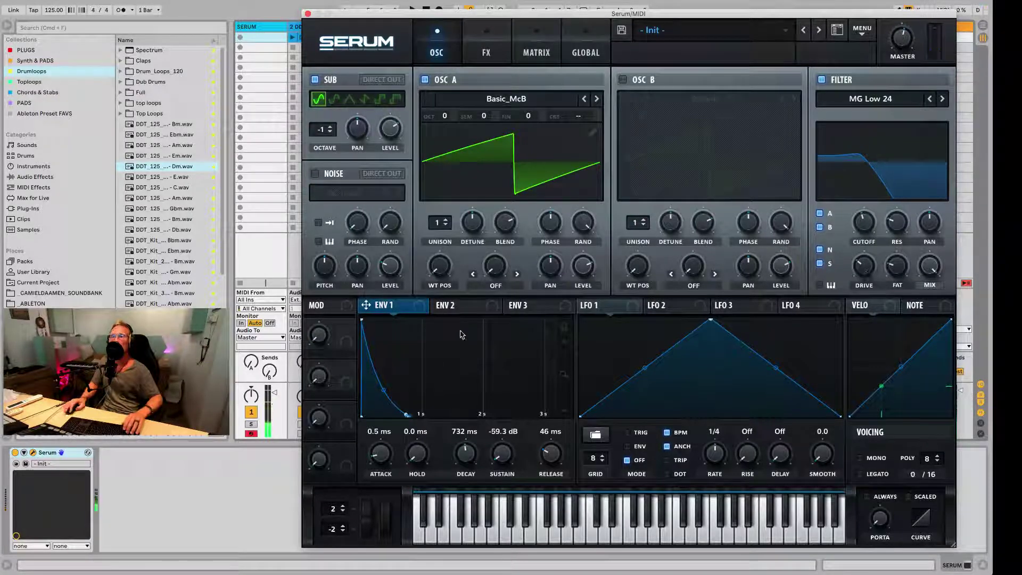
pyautogui.click(458, 306)
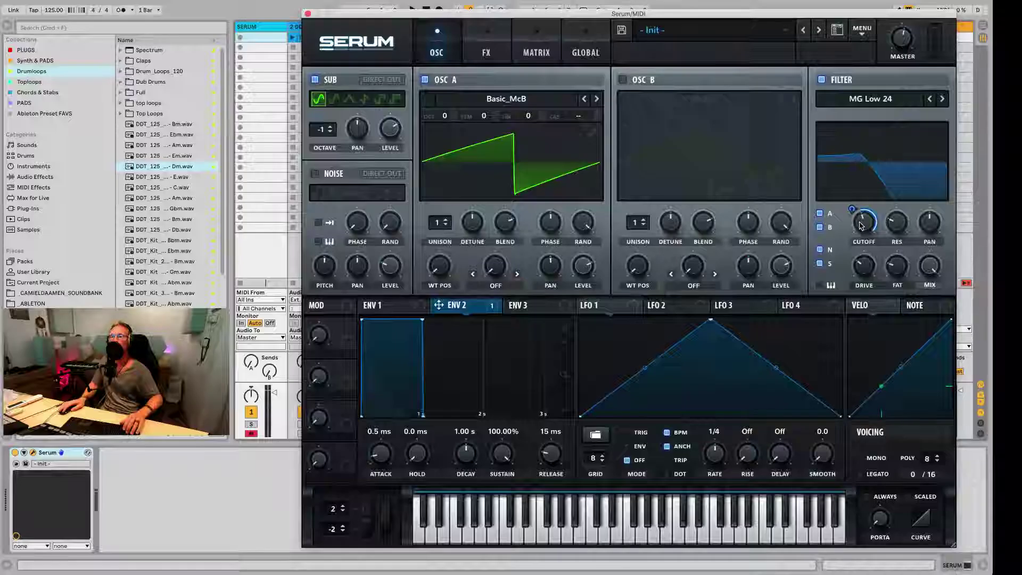
pyautogui.moveTo(439, 305); pyautogui.dragTo(864, 223)
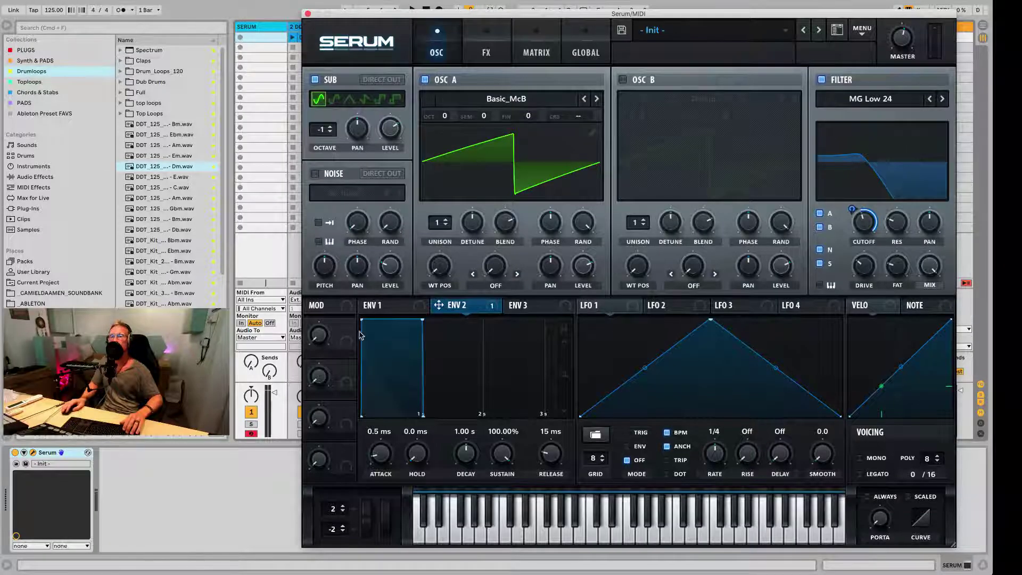
pyautogui.moveTo(504, 457); pyautogui.dragTo(504, 481)
pyautogui.moveTo(551, 459); pyautogui.dragTo(548, 447)
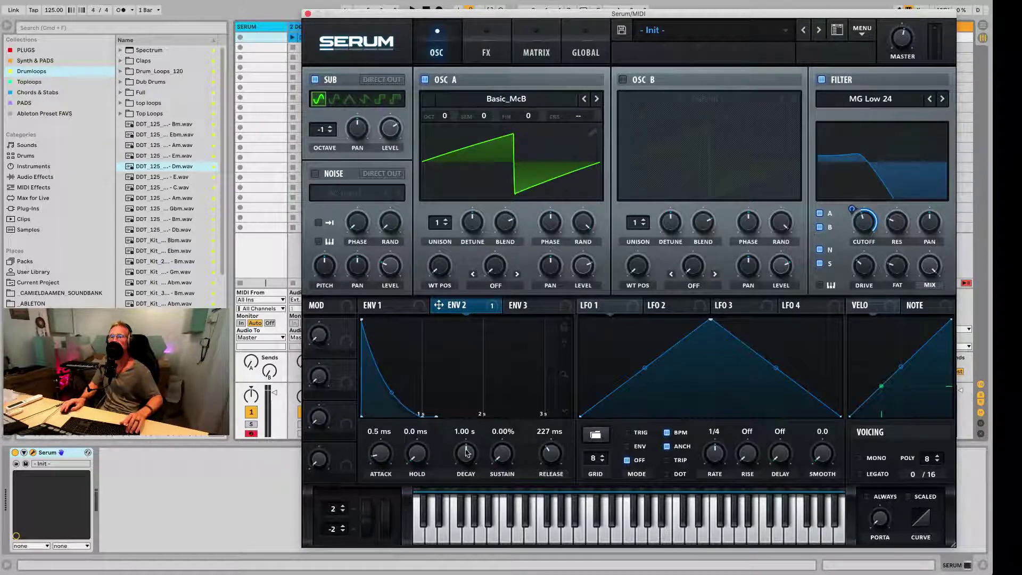
pyautogui.moveTo(466, 452); pyautogui.dragTo(470, 479)
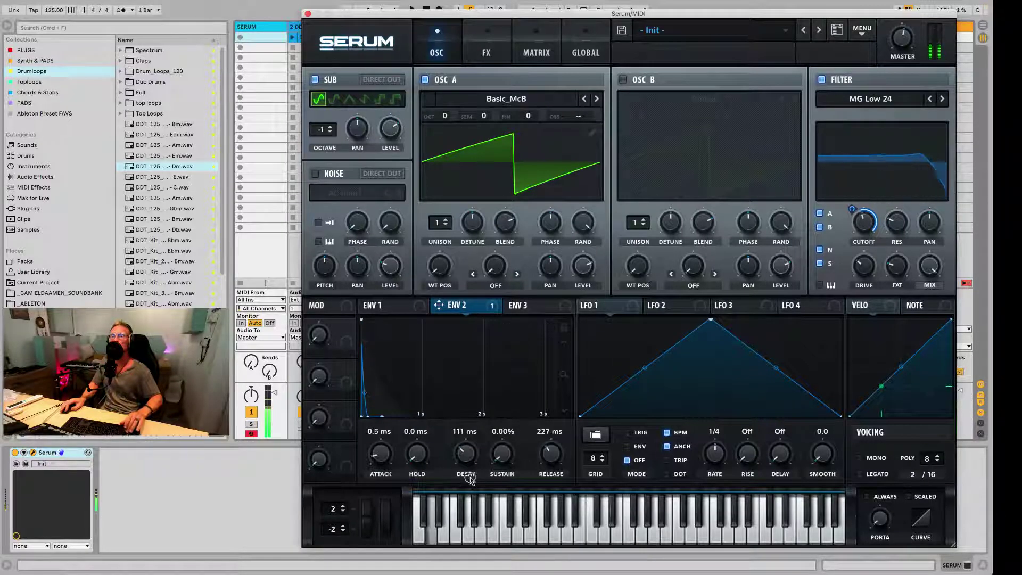
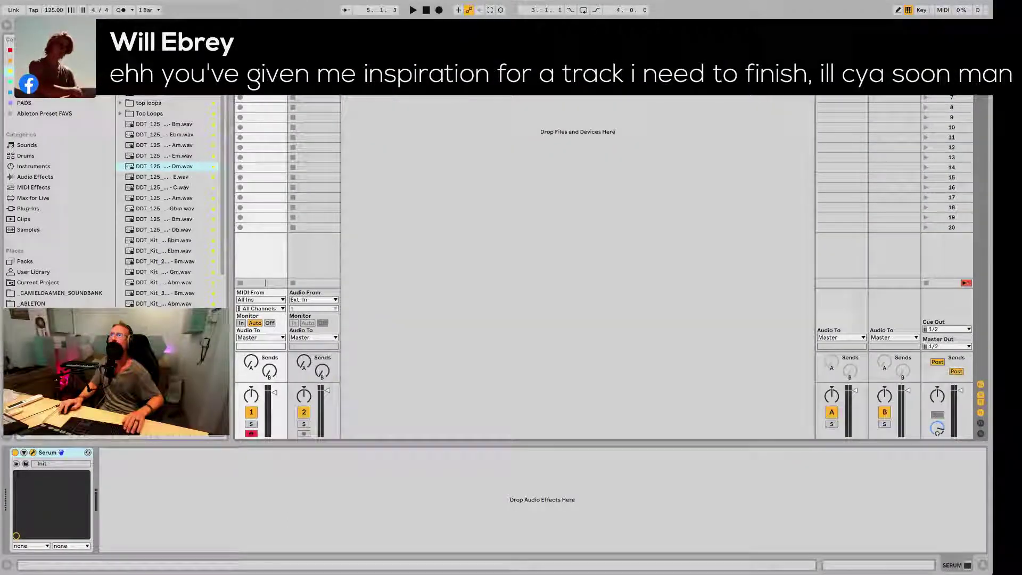
# Enable oscillator B with the Analog wavetable Basic Mini and compare the sound with and without that oscillator.
pyautogui.click(530, 144)
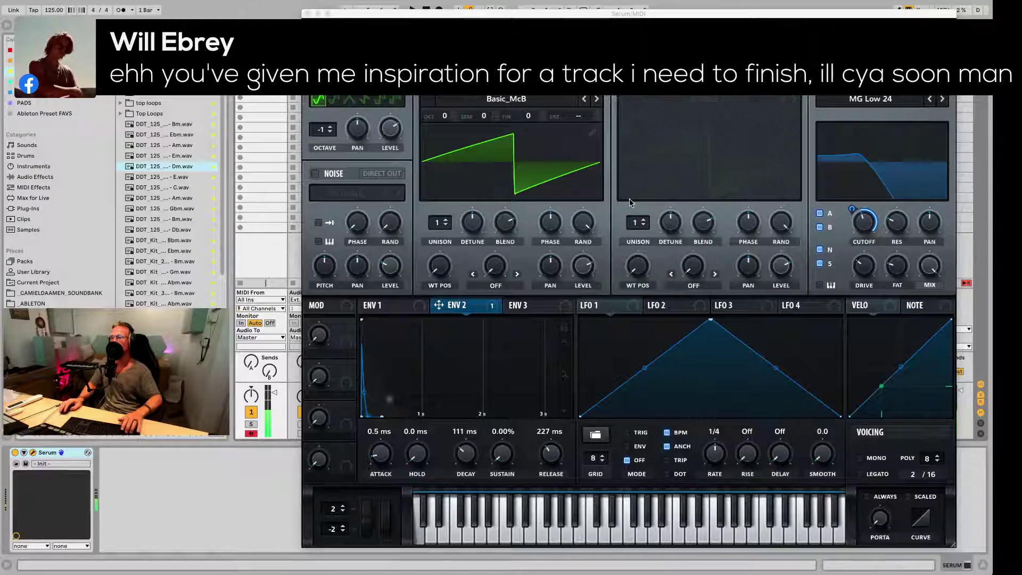
pyautogui.click(637, 104)
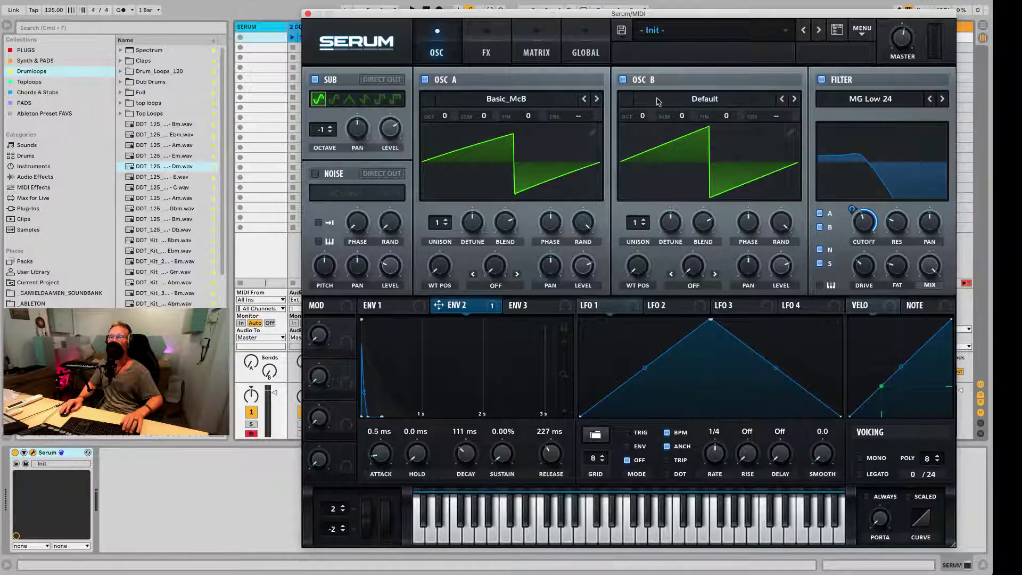
pyautogui.click(657, 102)
pyautogui.moveTo(745, 111)
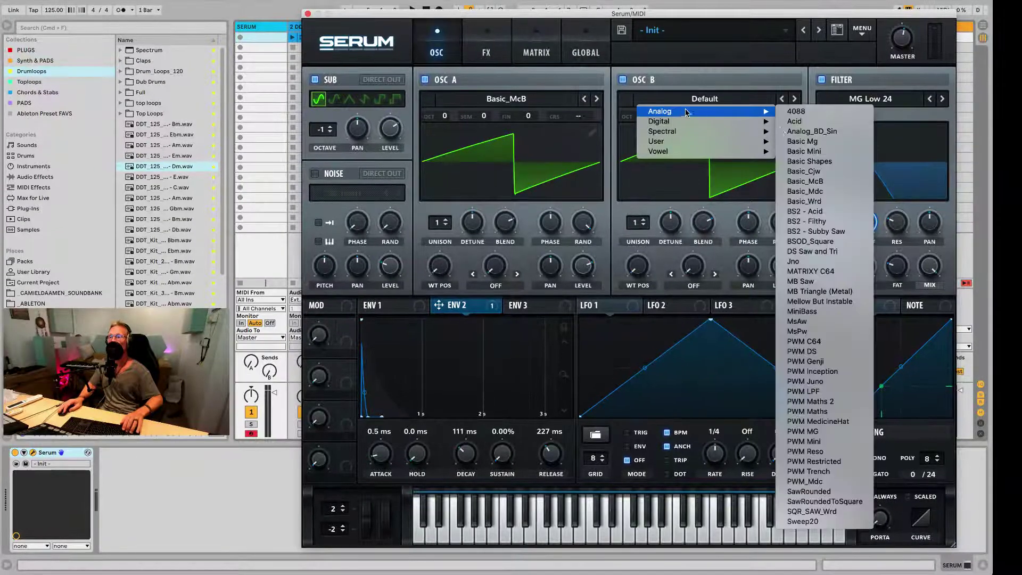
pyautogui.click(825, 153)
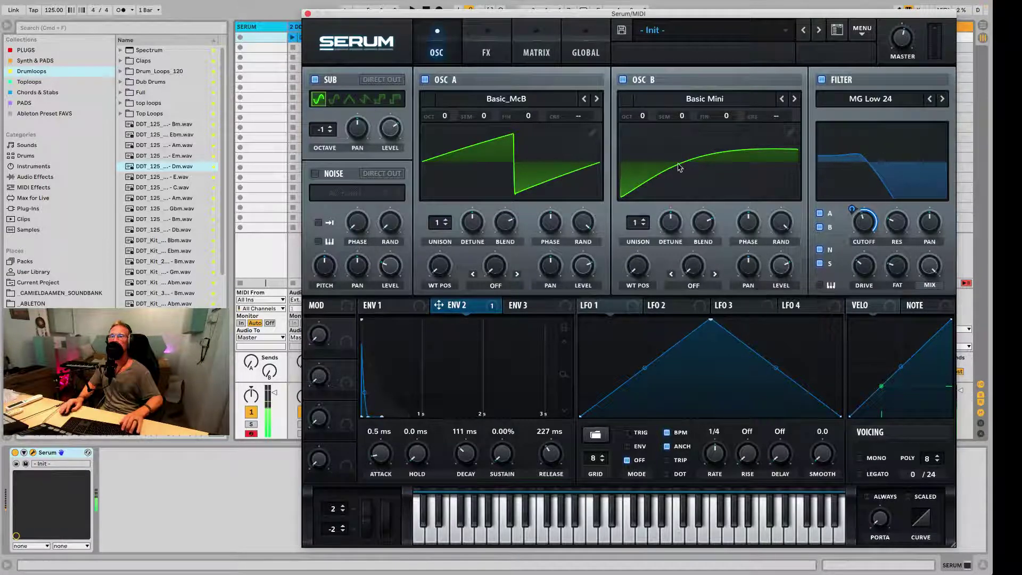
pyautogui.click(622, 79)
pyautogui.click(621, 80)
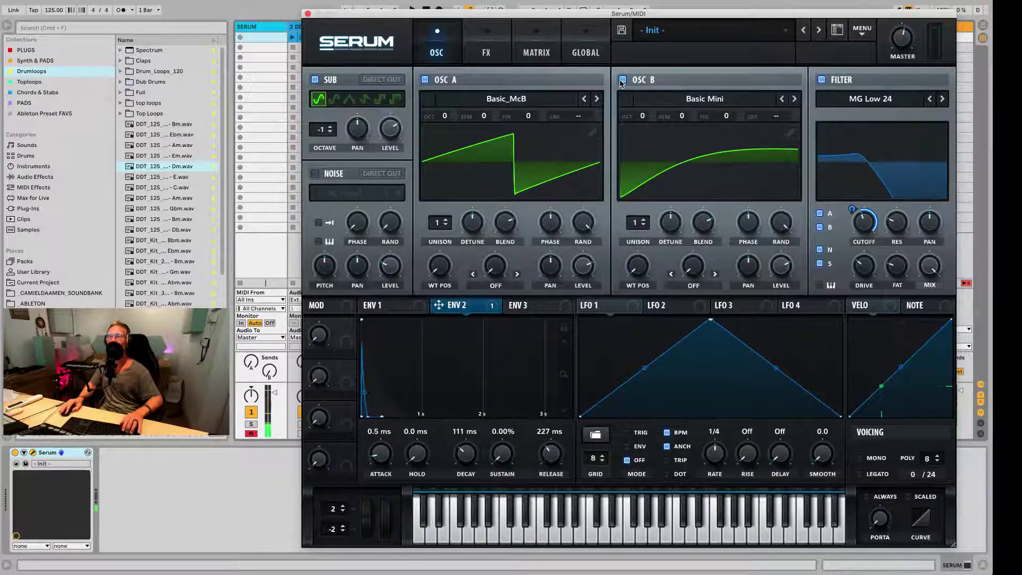
pyautogui.click(704, 98)
pyautogui.moveTo(745, 111)
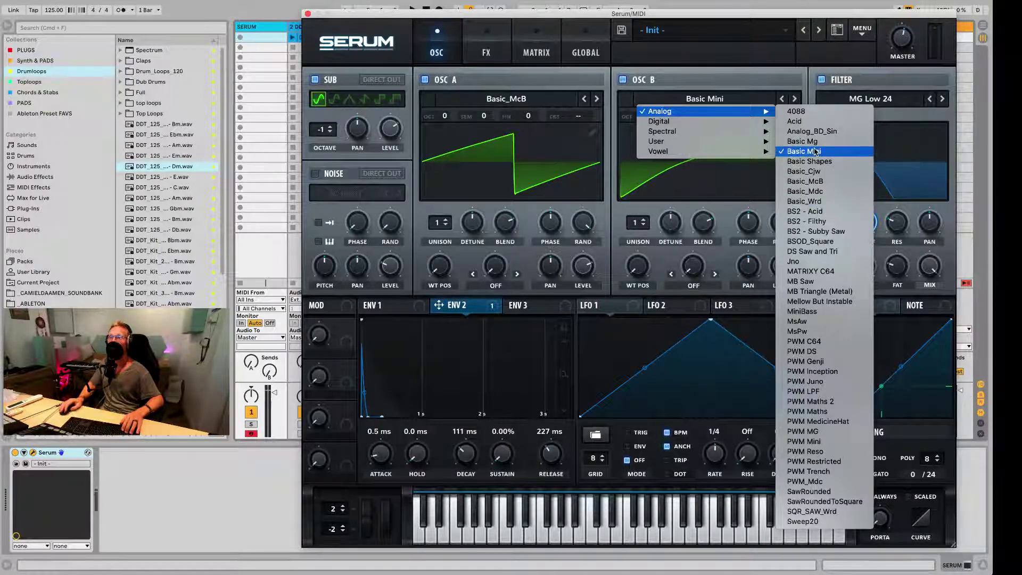
pyautogui.click(711, 83)
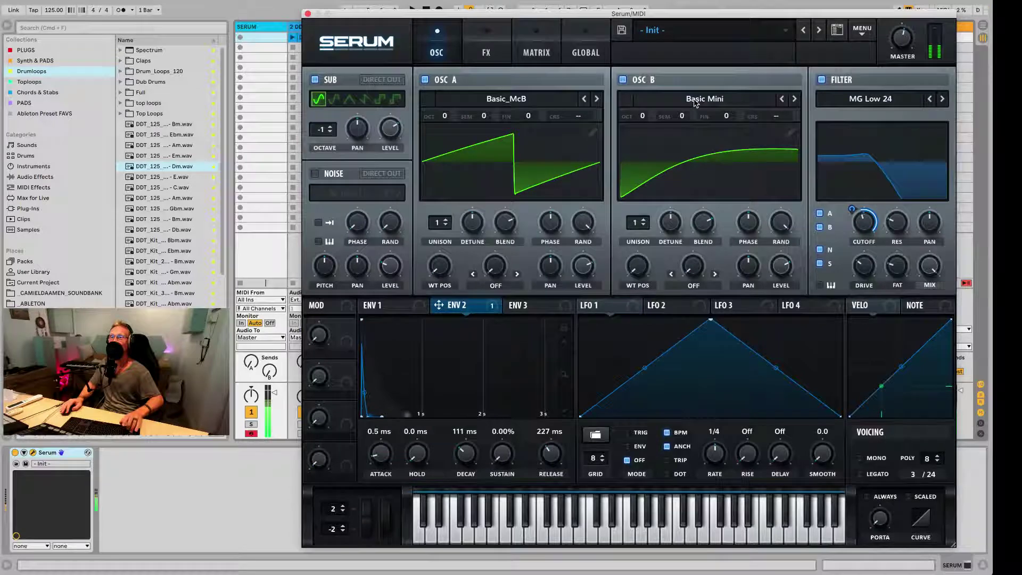
# Try oscillator B at octave -1 while auditioning notes in different keyboard octaves.
pyautogui.moveTo(642, 117); pyautogui.dragTo(642, 124)
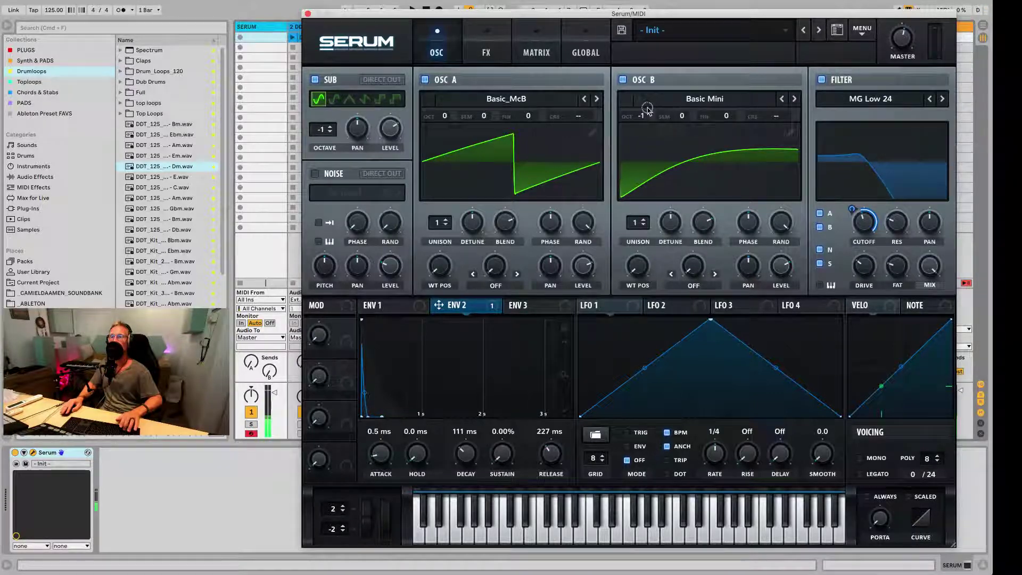
pyautogui.click(641, 115)
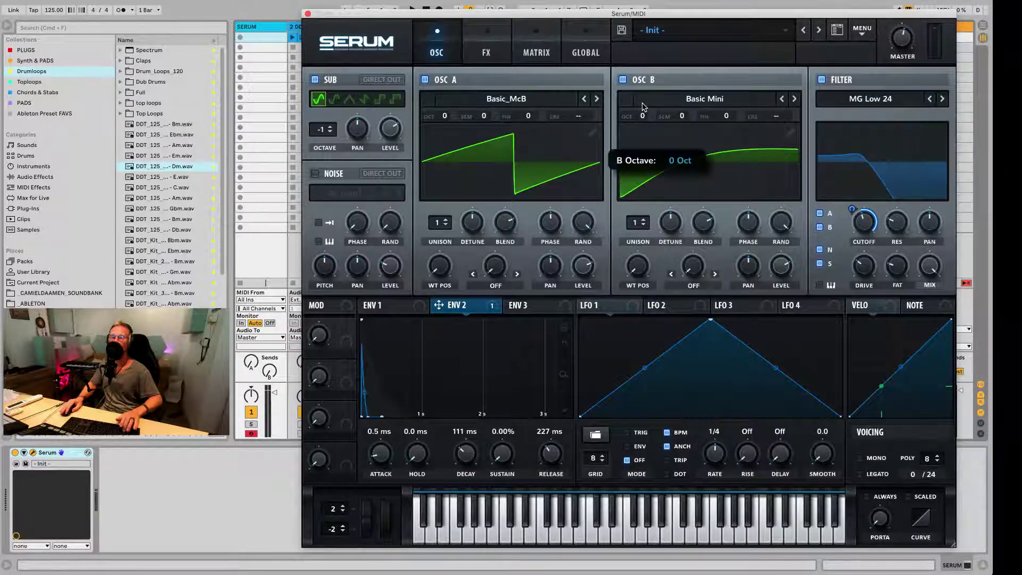
pyautogui.press('z')
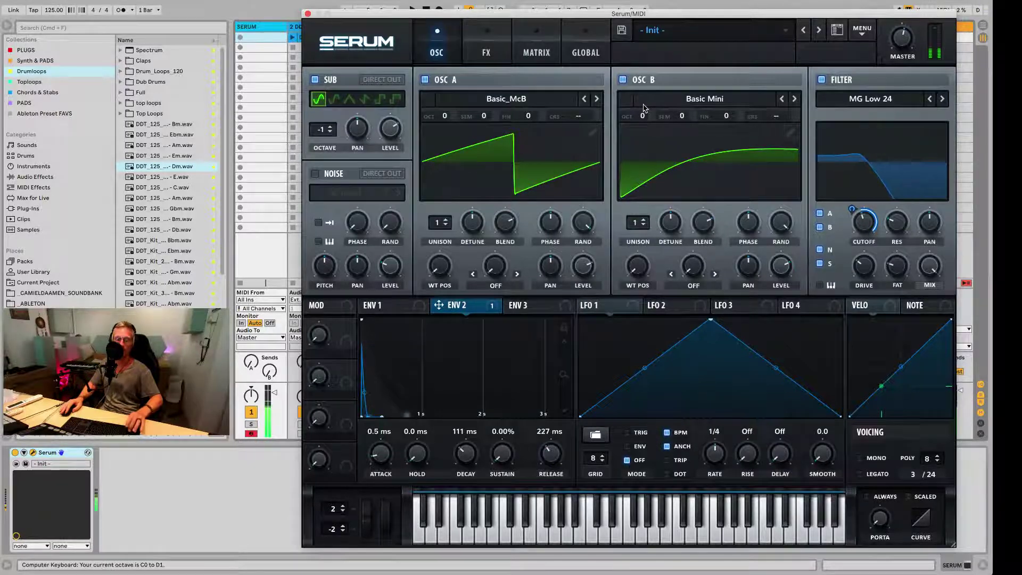
pyautogui.press('x')
pyautogui.click(639, 115)
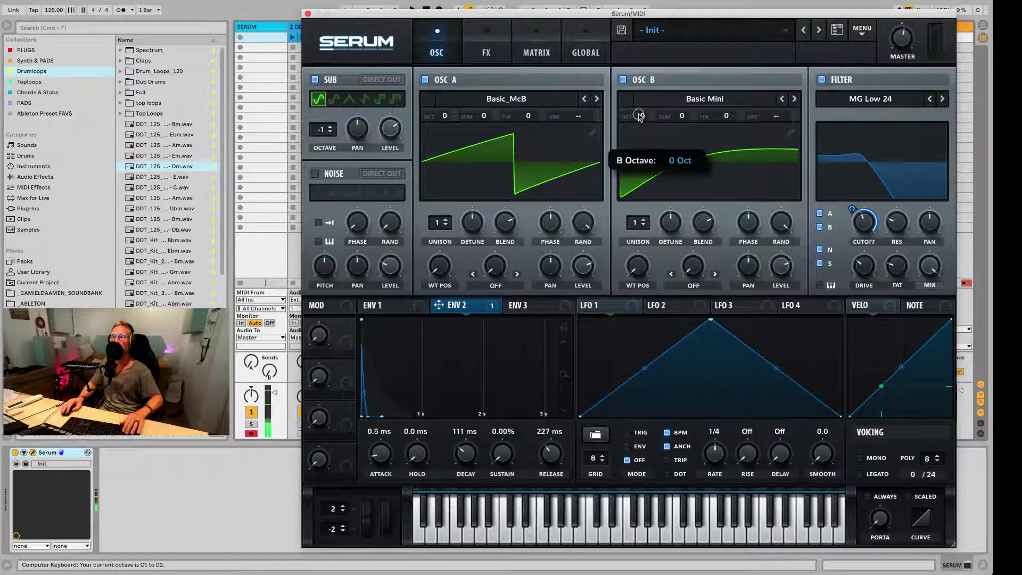
pyautogui.moveTo(638, 122); pyautogui.dragTo(638, 123)
pyautogui.press('d')
# Set oscillator A to octave -1 with fine tuning -9, and oscillator B to octave 0 with fine tuning 7.
pyautogui.moveTo(445, 117)
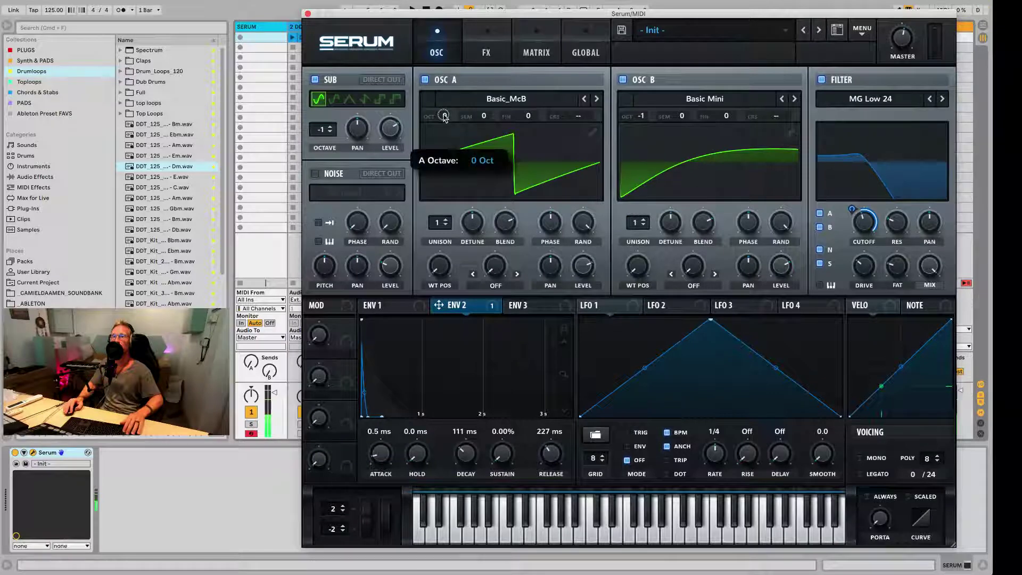
pyautogui.moveTo(444, 123); pyautogui.dragTo(449, 148)
pyautogui.moveTo(644, 121); pyautogui.dragTo(644, 114)
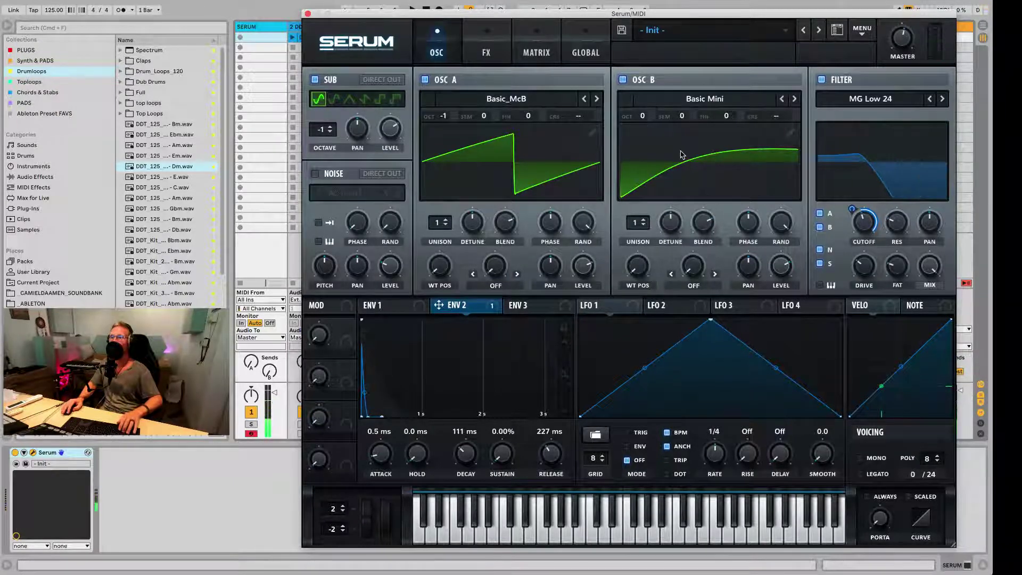
pyautogui.moveTo(723, 119); pyautogui.dragTo(727, 112)
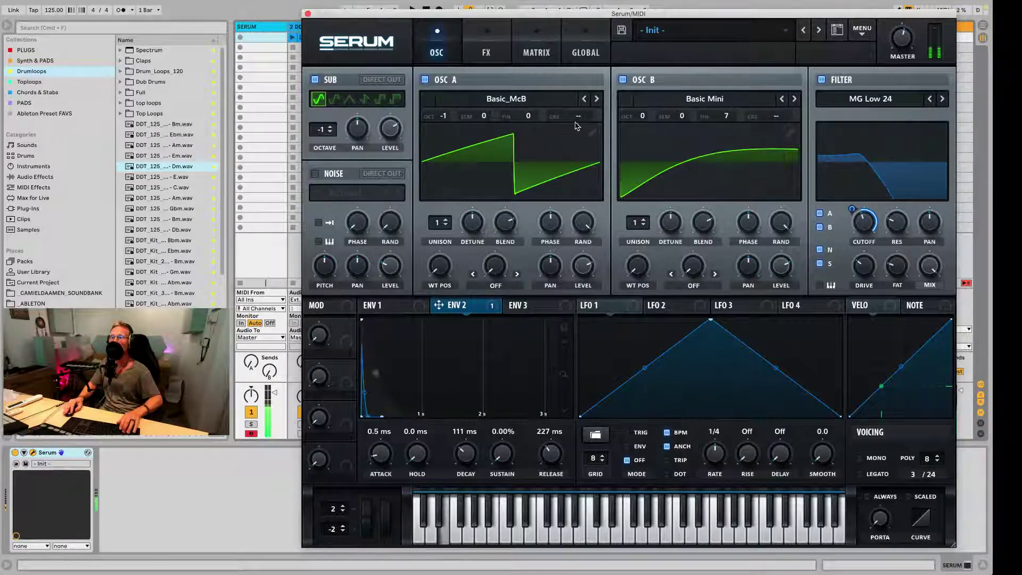
pyautogui.moveTo(534, 121); pyautogui.dragTo(529, 126)
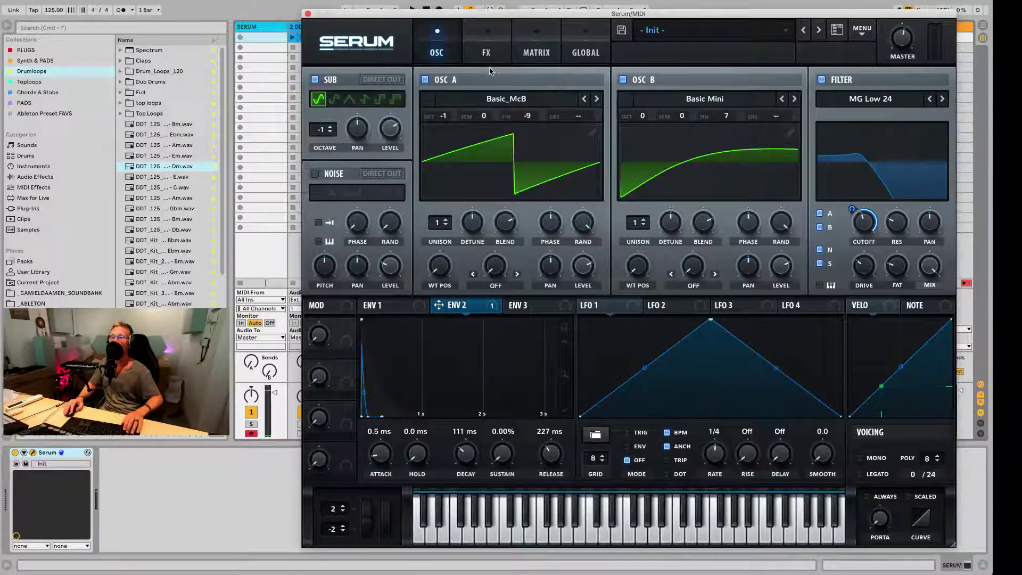
# Add a compressor effect, adjust its threshold, attack, release and gain, and compare the sound with it bypassed.
pyautogui.click(471, 51)
pyautogui.click(320, 214)
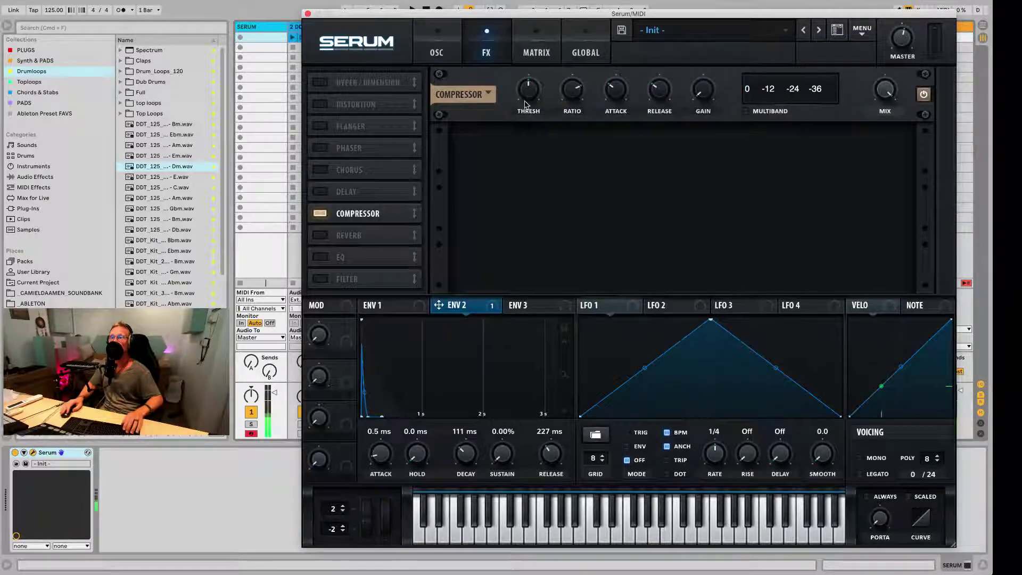
pyautogui.moveTo(528, 89)
pyautogui.mouseDown()
pyautogui.moveTo(539, 71)
pyautogui.moveTo(530, 85)
pyautogui.mouseUp()
pyautogui.moveTo(616, 89); pyautogui.dragTo(624, 51)
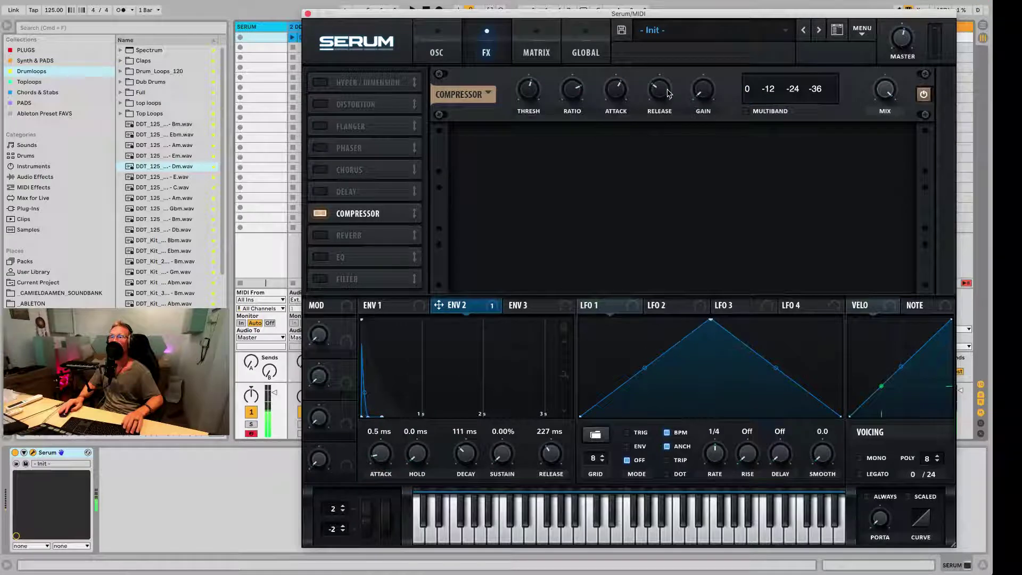
pyautogui.moveTo(617, 93)
pyautogui.mouseDown()
pyautogui.moveTo(618, 109)
pyautogui.moveTo(659, 84)
pyautogui.moveTo(619, 105)
pyautogui.mouseUp()
pyautogui.moveTo(691, 97); pyautogui.dragTo(691, 101)
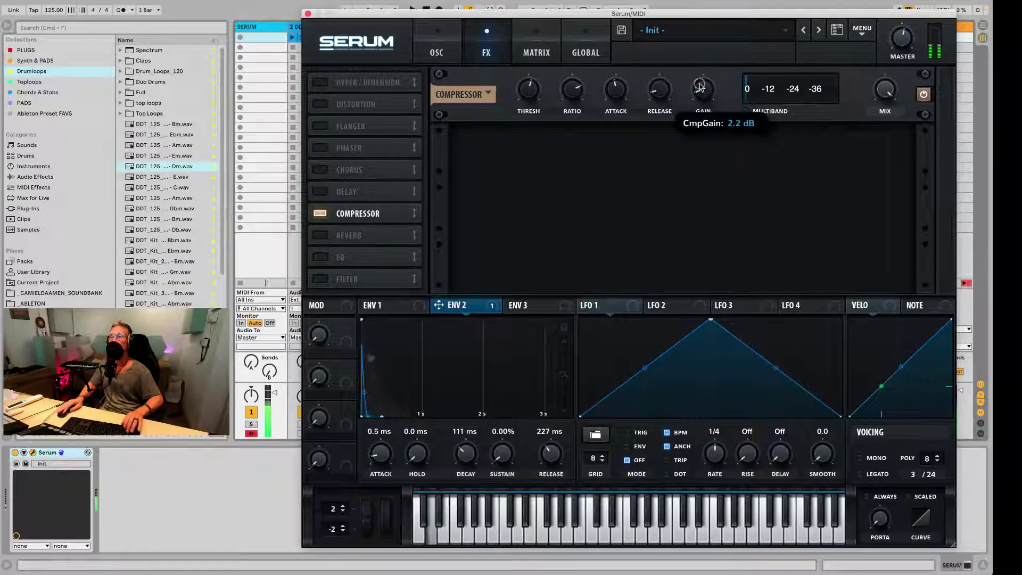
pyautogui.click(924, 95)
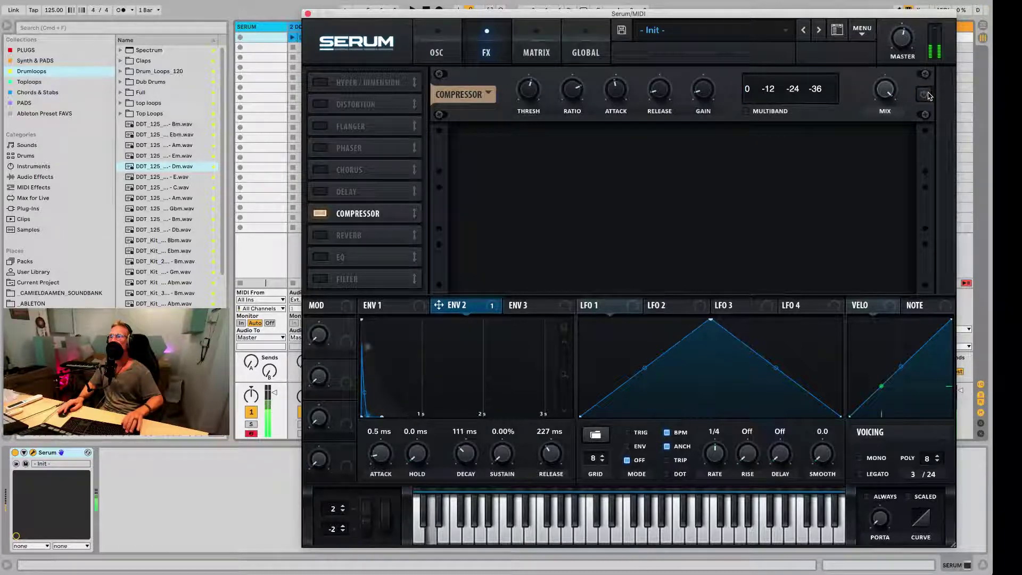
pyautogui.click(926, 96)
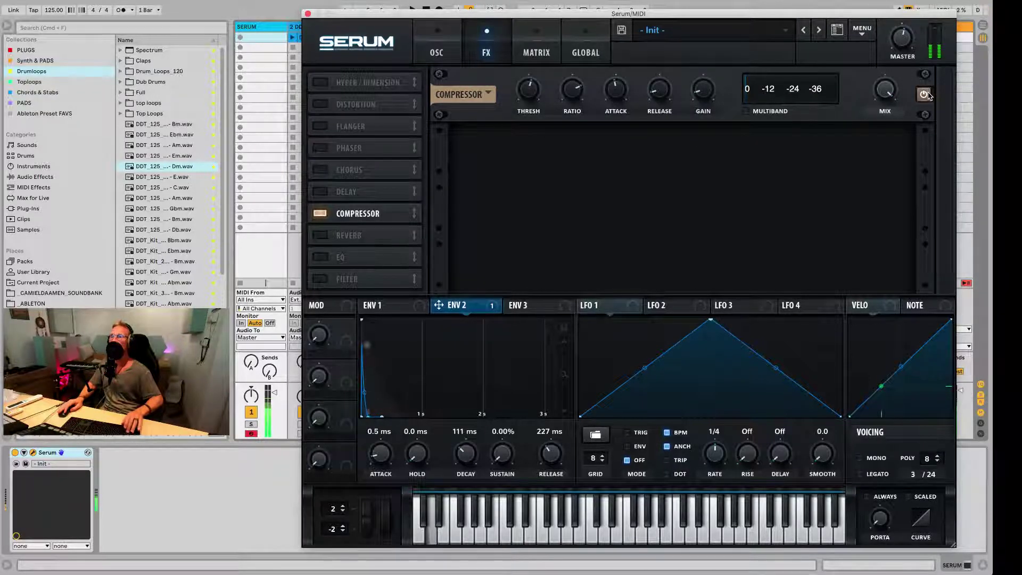
# Add a chorus effect, reduce its mix and set its filter to high-pass mode to keep the low end clean.
pyautogui.click(321, 172)
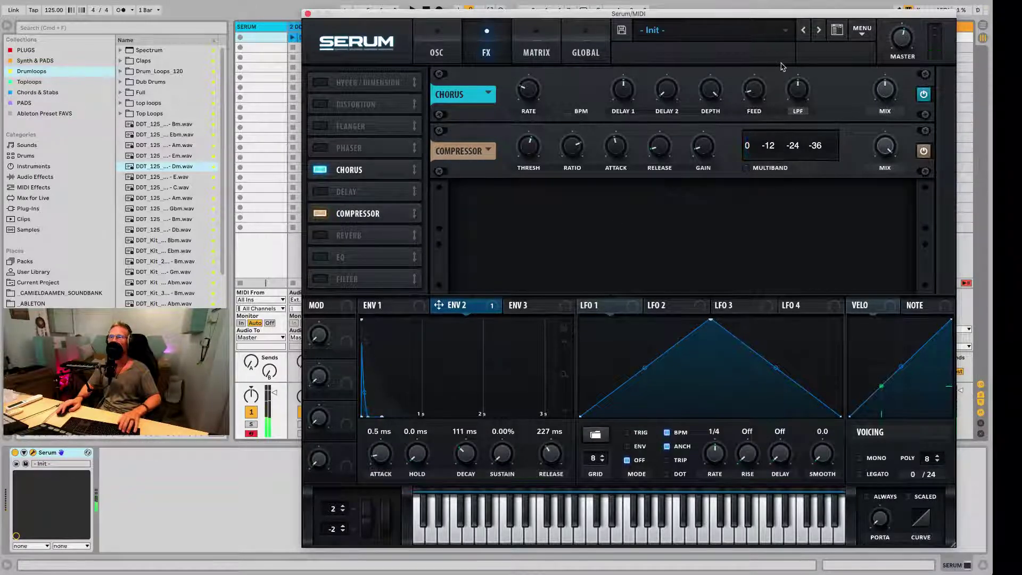
pyautogui.moveTo(798, 95); pyautogui.dragTo(801, 122)
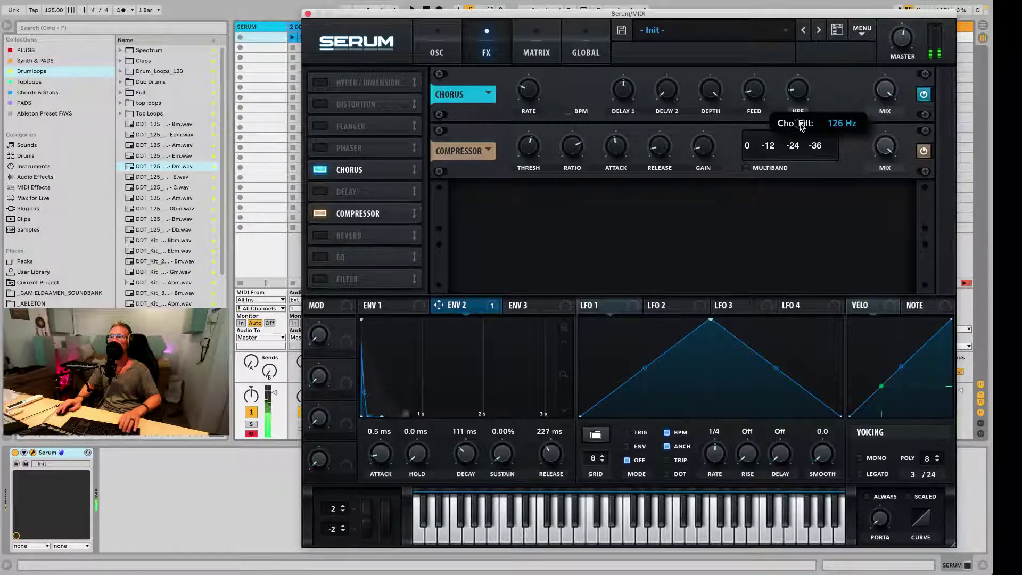
pyautogui.moveTo(796, 94)
pyautogui.mouseDown()
pyautogui.moveTo(793, 49)
pyautogui.moveTo(798, 96)
pyautogui.moveTo(789, 78)
pyautogui.moveTo(801, 80)
pyautogui.mouseUp()
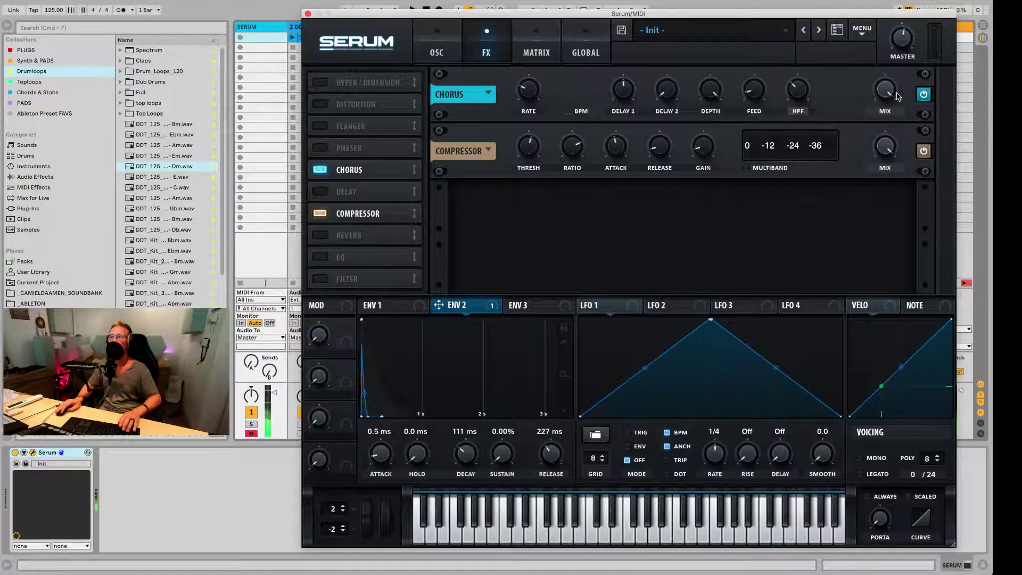
pyautogui.moveTo(885, 86); pyautogui.dragTo(888, 101)
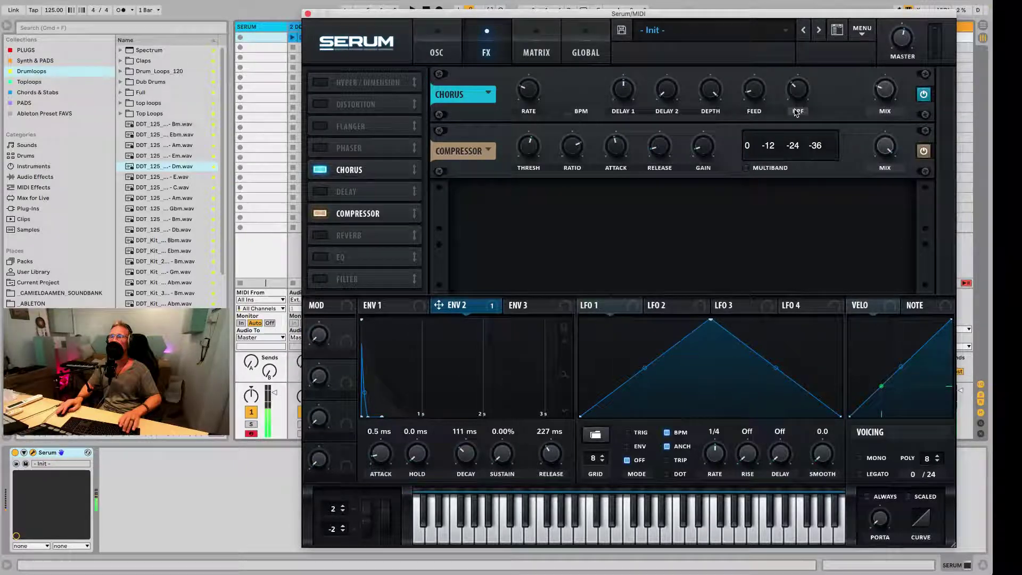
pyautogui.moveTo(797, 90); pyautogui.dragTo(798, 166)
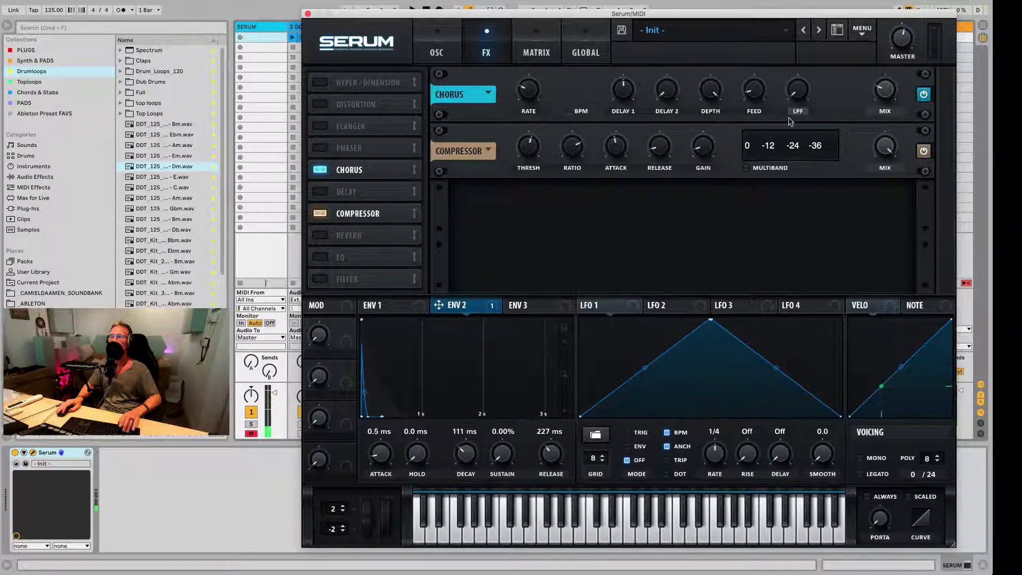
pyautogui.moveTo(797, 92)
pyautogui.mouseDown()
pyautogui.moveTo(804, 41)
pyautogui.moveTo(799, 104)
pyautogui.moveTo(807, 68)
pyautogui.moveTo(802, 85)
pyautogui.mouseUp()
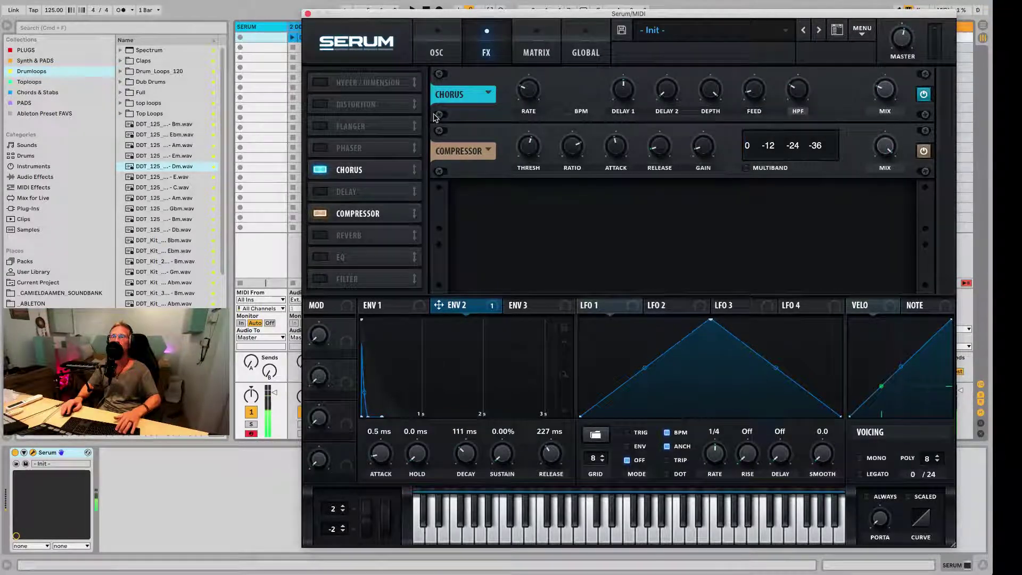
# Add a Tube distortion effect, move its filter frequency up to about 13290 Hz and raise its drive.
pyautogui.click(321, 105)
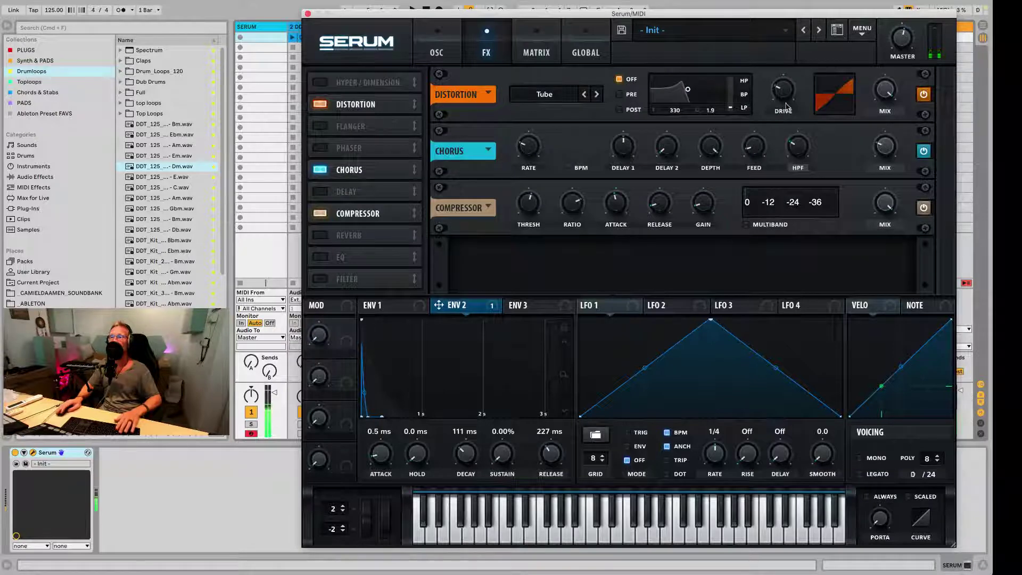
pyautogui.moveTo(693, 90); pyautogui.dragTo(722, 89)
pyautogui.moveTo(792, 92); pyautogui.dragTo(802, 14)
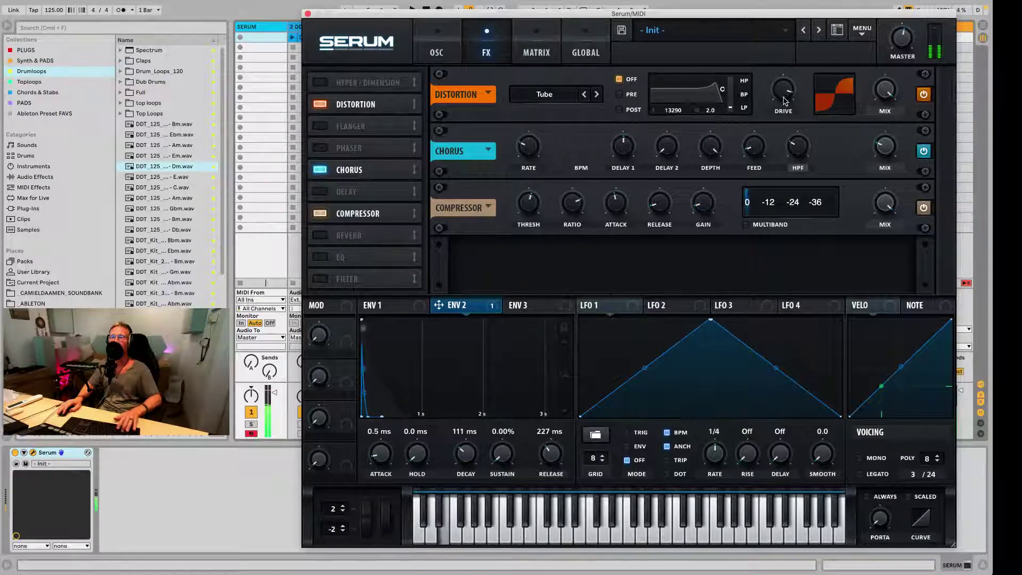
# Audition the distortion types one after another, from SoftClip through HardClip, Diode 2, Downsample and X-Shaper to Sine Shaper.
pyautogui.click(547, 94)
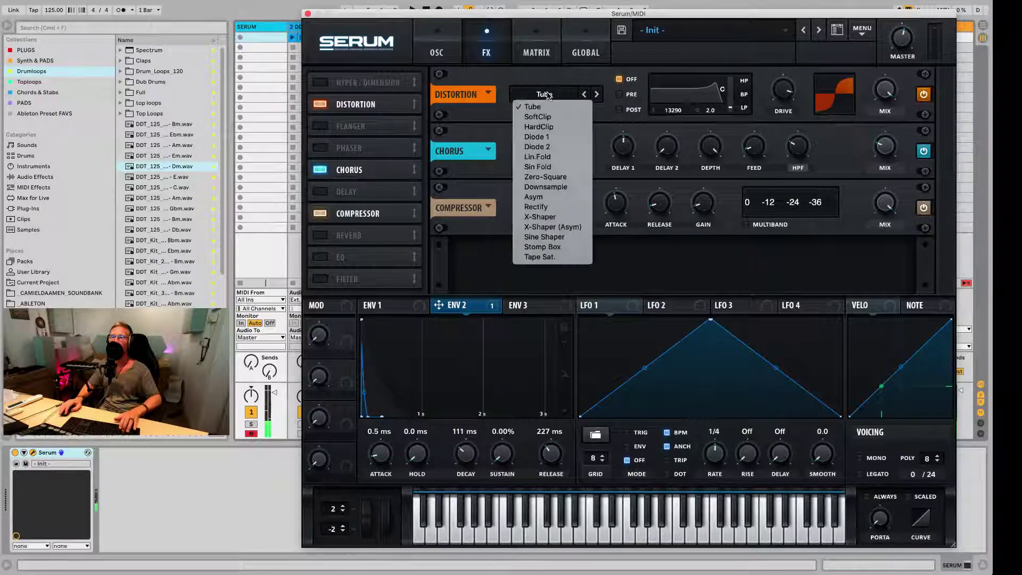
pyautogui.click(554, 119)
pyautogui.click(597, 95)
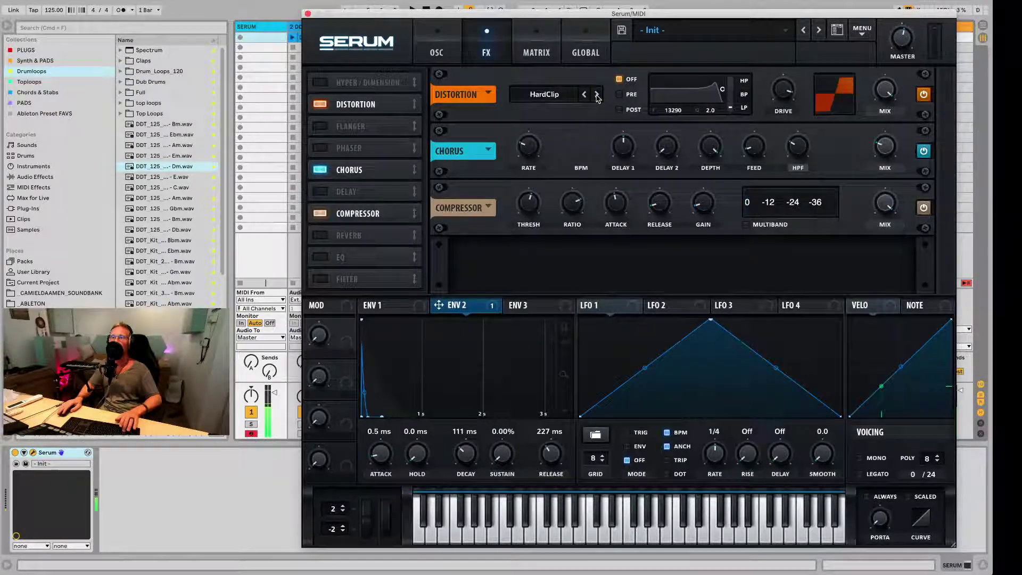
pyautogui.click(597, 95)
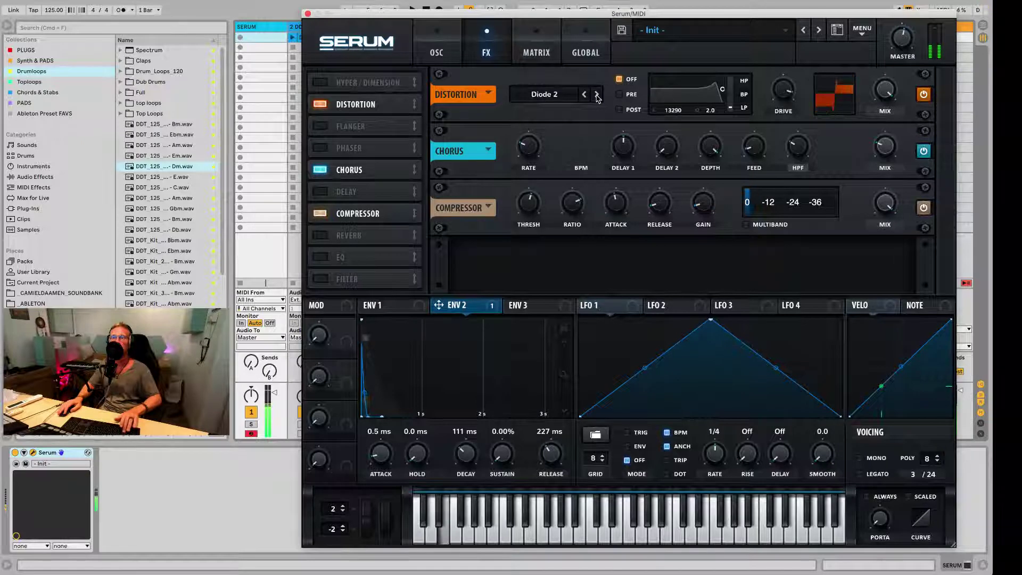
pyautogui.click(597, 94)
pyautogui.click(596, 94)
pyautogui.click(597, 95)
pyautogui.click(597, 95)
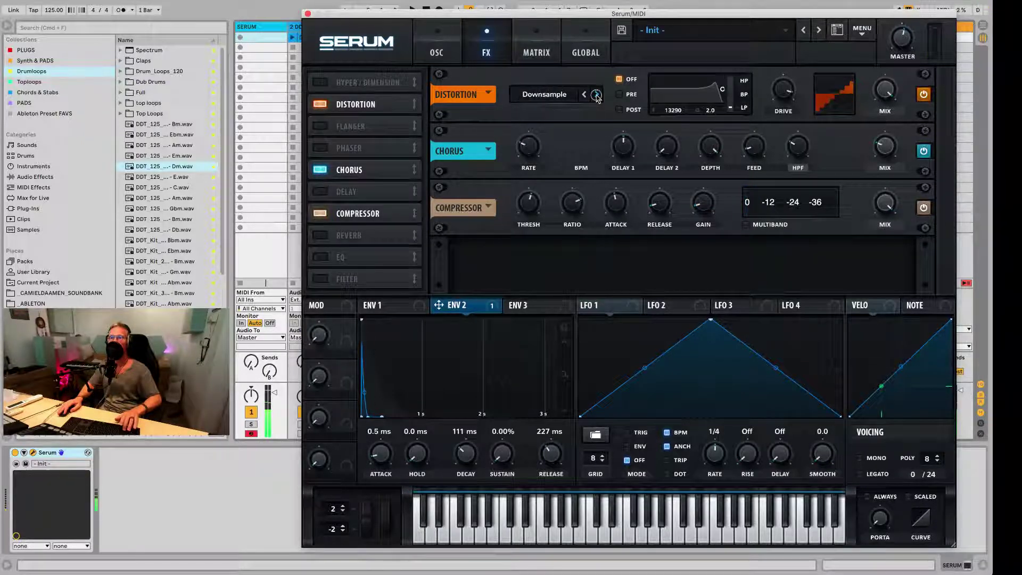
pyautogui.click(597, 94)
pyautogui.click(597, 95)
pyautogui.click(596, 94)
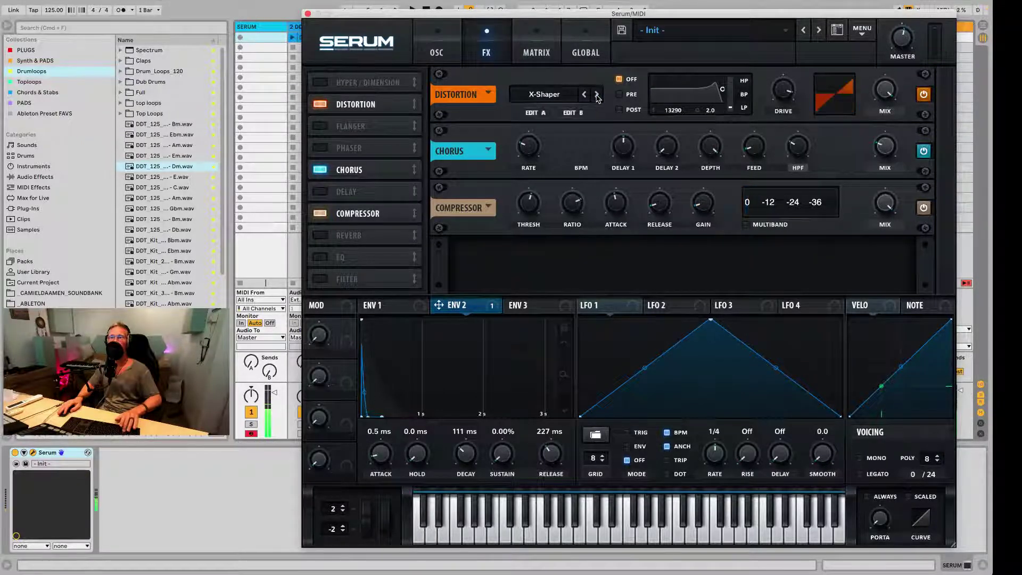
pyautogui.click(596, 95)
pyautogui.click(596, 95)
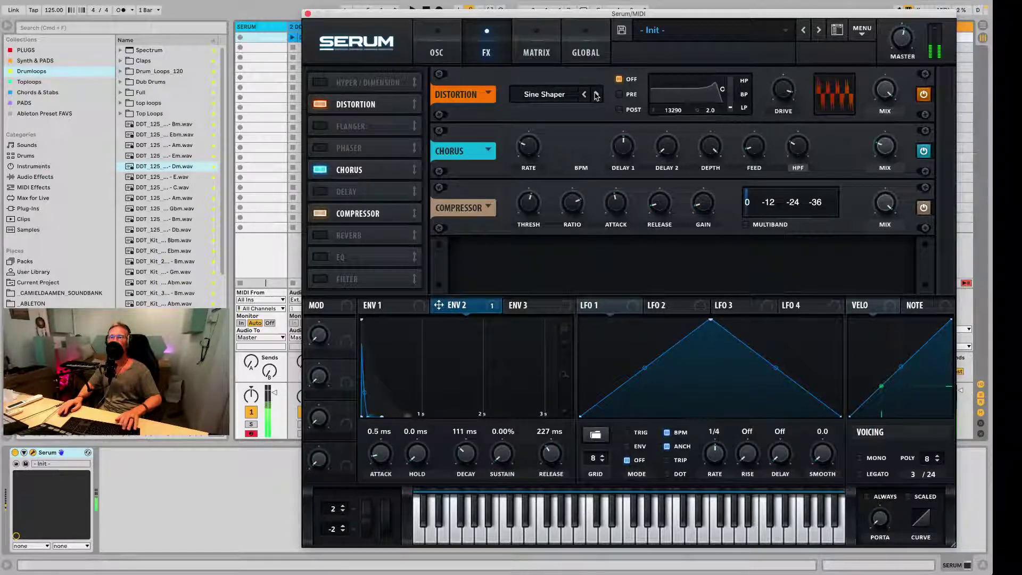
# Change the distortion type to Tape Sat. and enable its filter in PRE mode at about 3630 Hz.
pyautogui.click(563, 98)
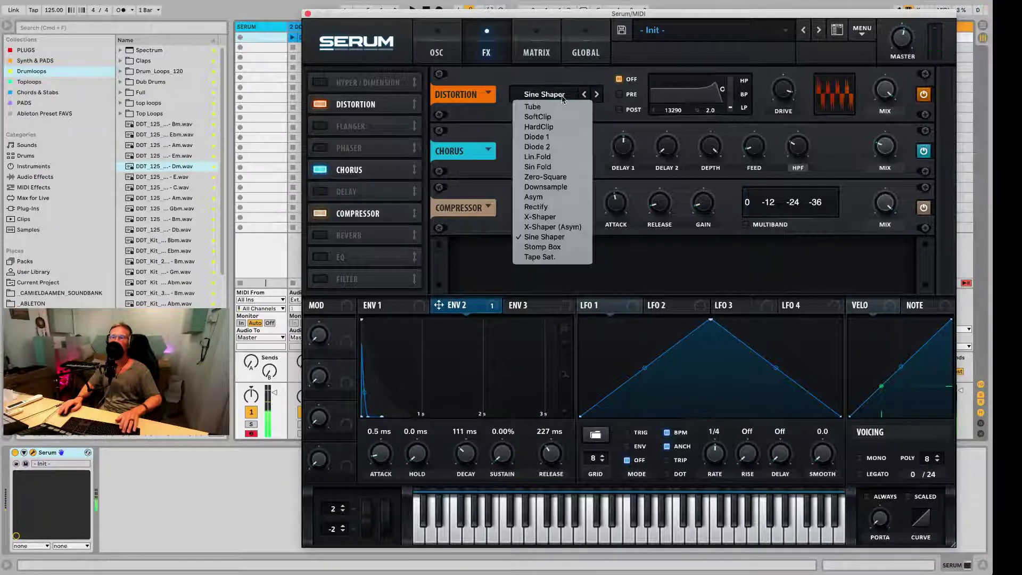
pyautogui.click(545, 256)
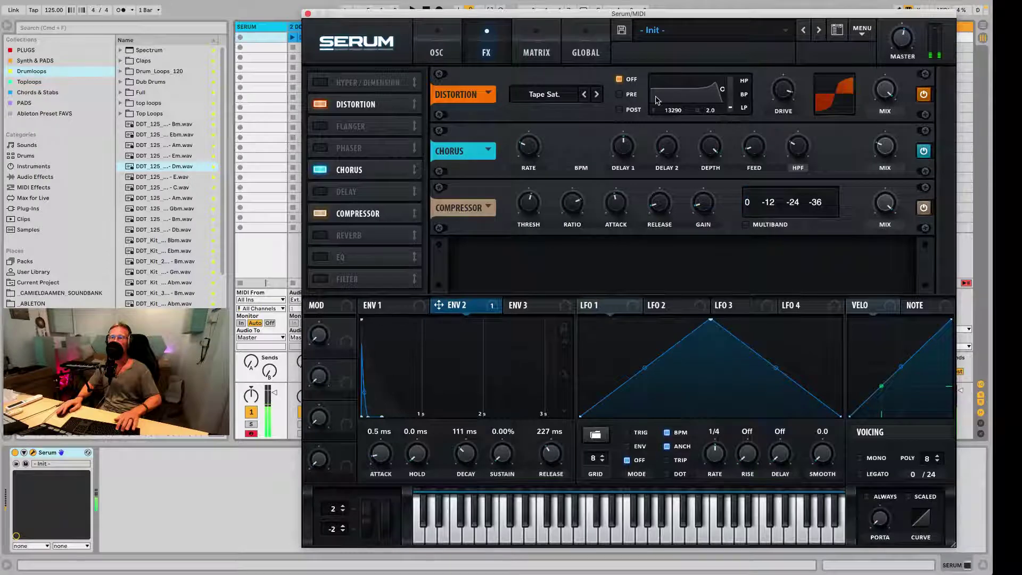
pyautogui.moveTo(721, 89)
pyautogui.mouseDown()
pyautogui.moveTo(673, 92)
pyautogui.moveTo(710, 93)
pyautogui.mouseUp()
pyautogui.click(619, 95)
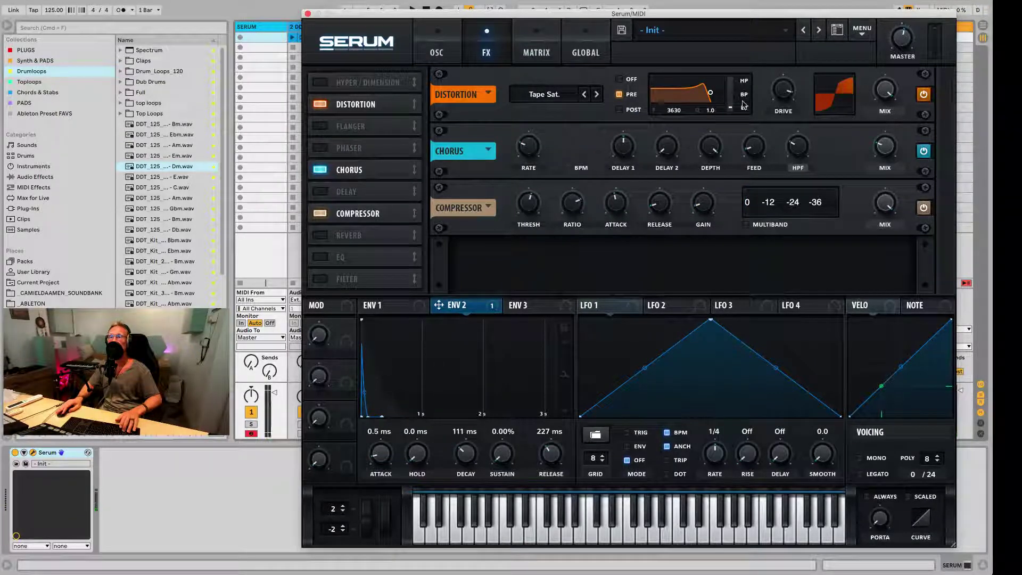
# Set the distortion drive to about 38% and, after trying a high-pass, low-pass its pre-filter at about 10378 Hz.
pyautogui.moveTo(735, 109); pyautogui.dragTo(677, 101)
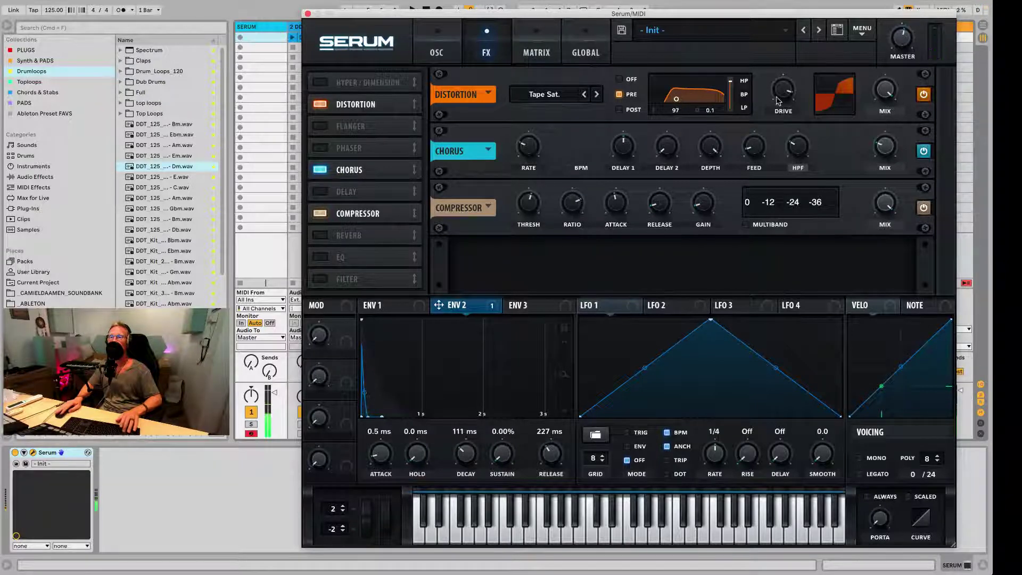
pyautogui.moveTo(777, 100); pyautogui.dragTo(798, 170)
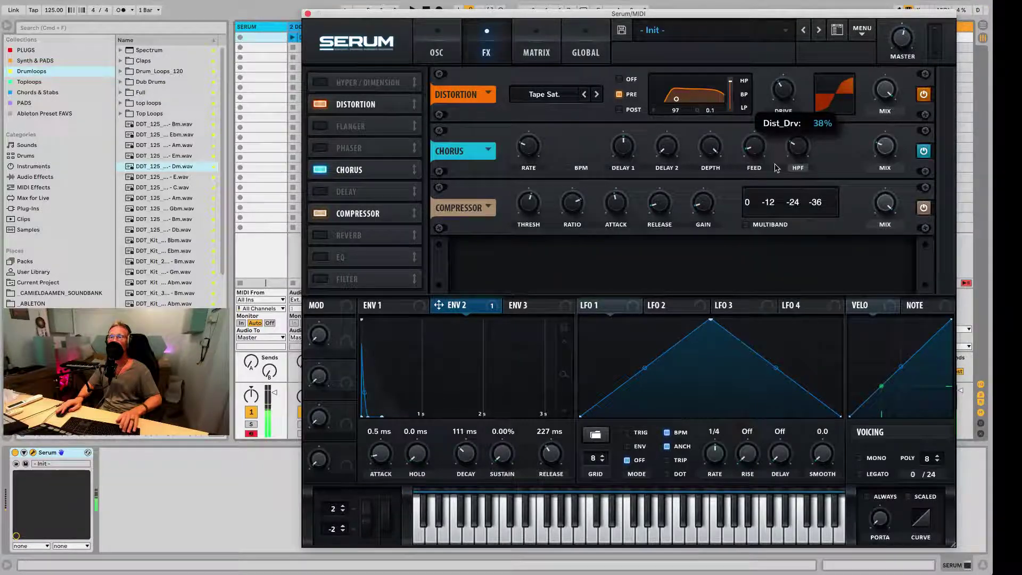
pyautogui.moveTo(730, 88)
pyautogui.mouseDown()
pyautogui.moveTo(733, 113)
pyautogui.moveTo(732, 97)
pyautogui.moveTo(686, 100)
pyautogui.moveTo(721, 101)
pyautogui.mouseUp()
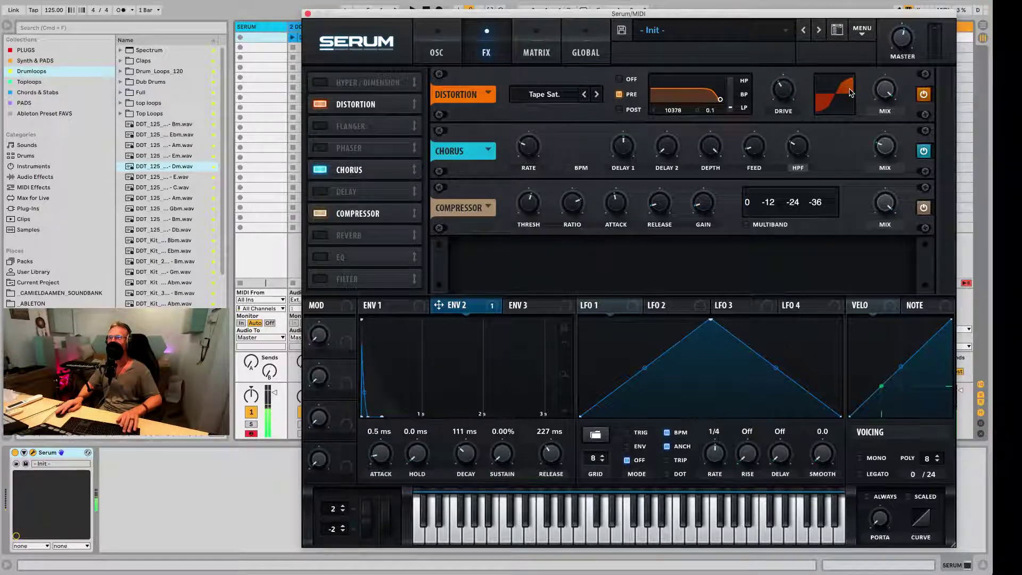
# Adjust the distortion mix to blend the saturated signal with the dry bass.
pyautogui.moveTo(899, 130)
pyautogui.moveTo(905, 192); pyautogui.dragTo(887, 139)
pyautogui.moveTo(888, 178); pyautogui.dragTo(891, 78)
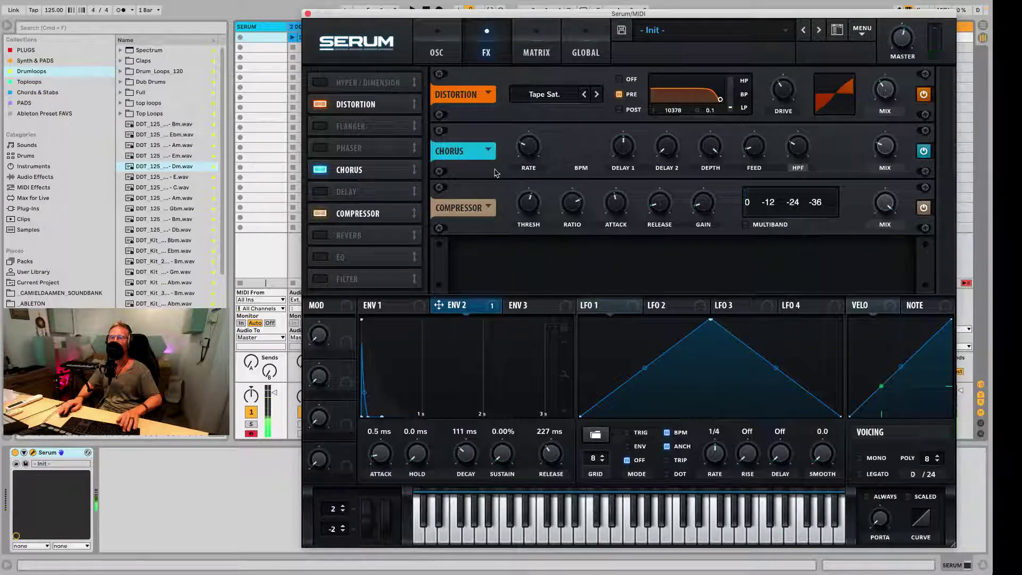
# Sweep the MG Low 24 filter's cutoff between about 36 Hz and 690 Hz and leave it at an intermediate setting.
pyautogui.click(442, 45)
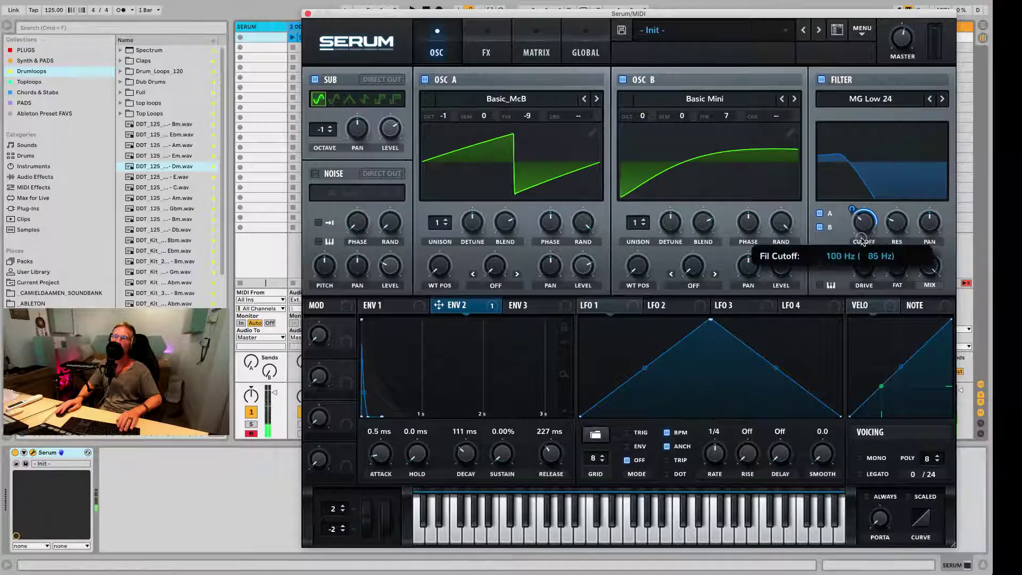
pyautogui.moveTo(862, 241); pyautogui.dragTo(858, 213)
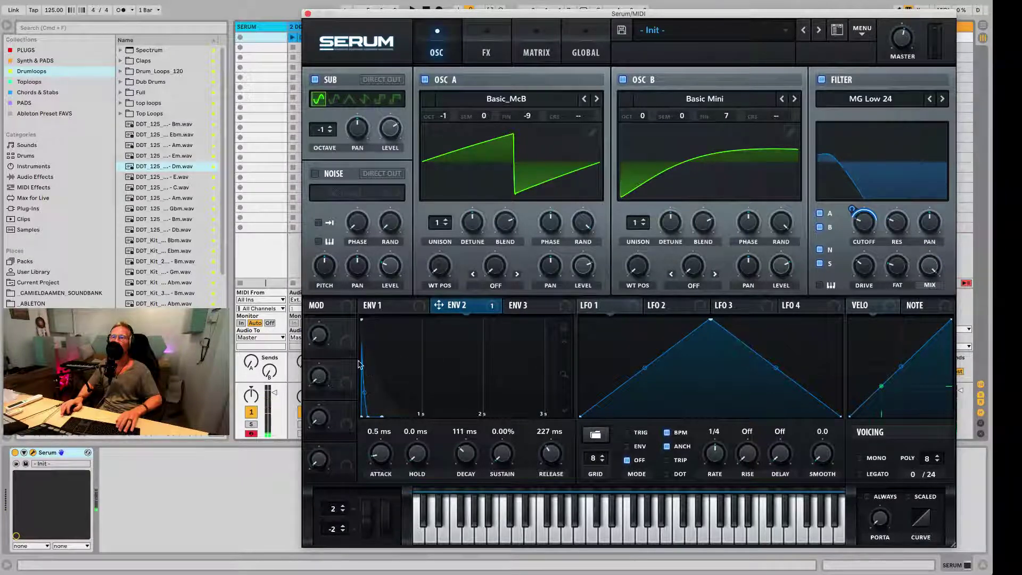
pyautogui.moveTo(863, 224)
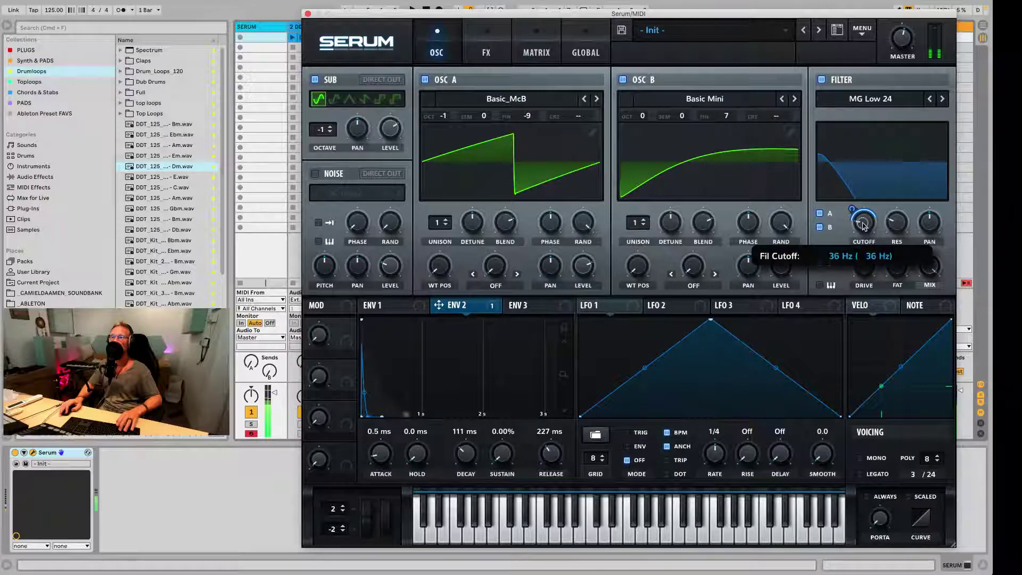
pyautogui.moveTo(863, 224); pyautogui.dragTo(869, 197)
pyautogui.moveTo(850, 211)
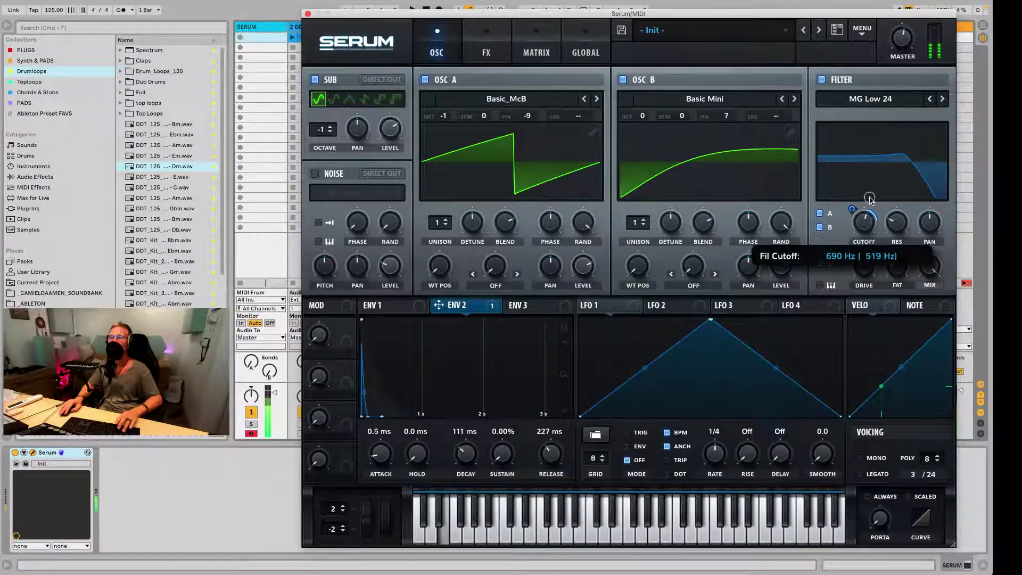
# Enable the noise oscillator with the Analog noise J106 HP_Cho and take it out of the filter routing.
pyautogui.click(315, 174)
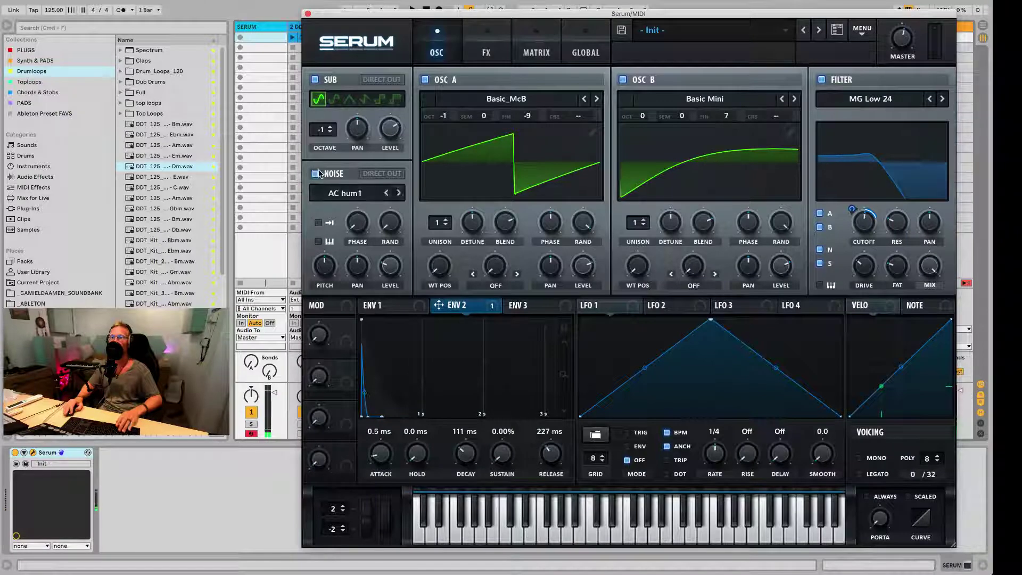
pyautogui.click(360, 194)
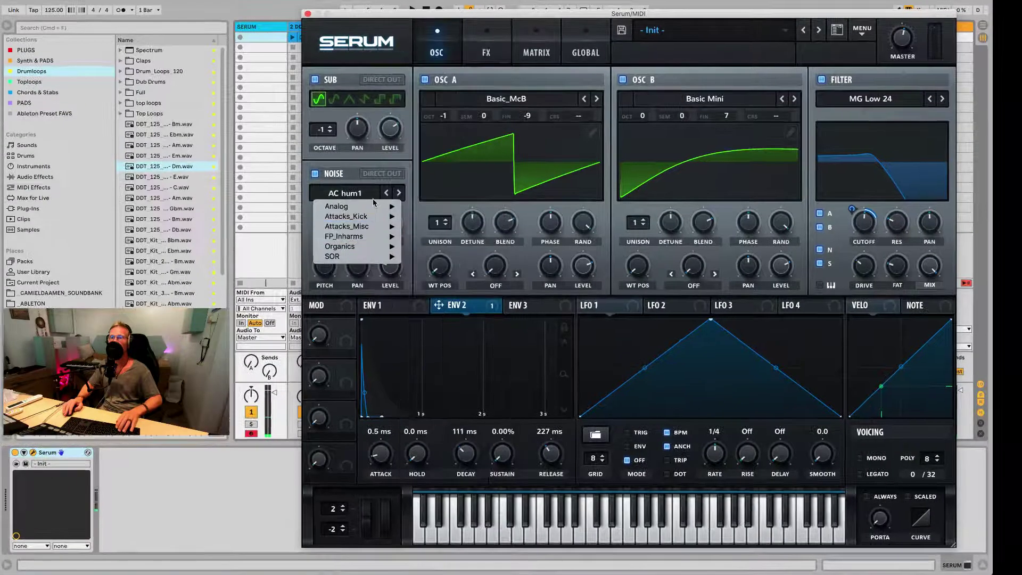
pyautogui.moveTo(373, 206)
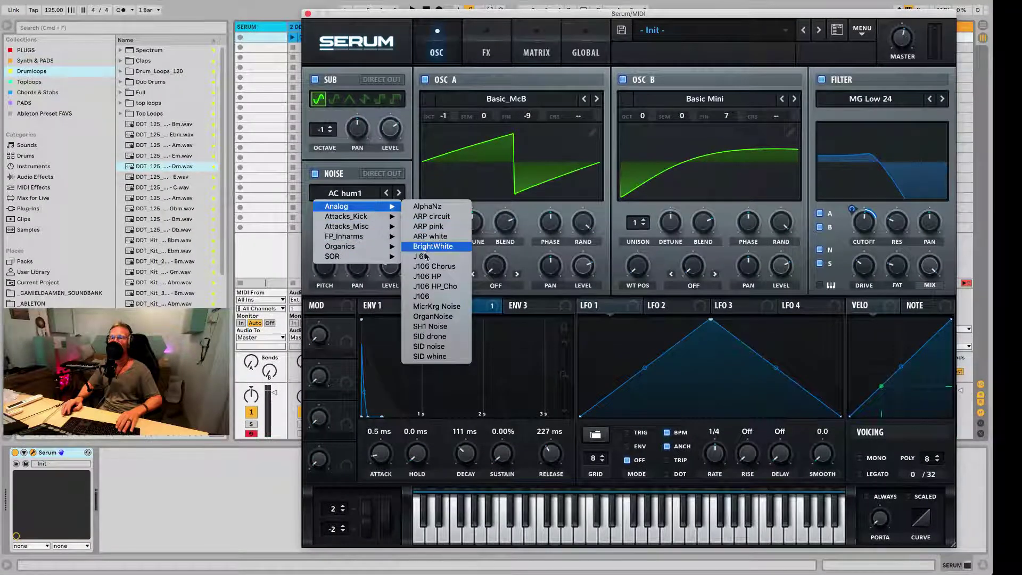
pyautogui.click(452, 288)
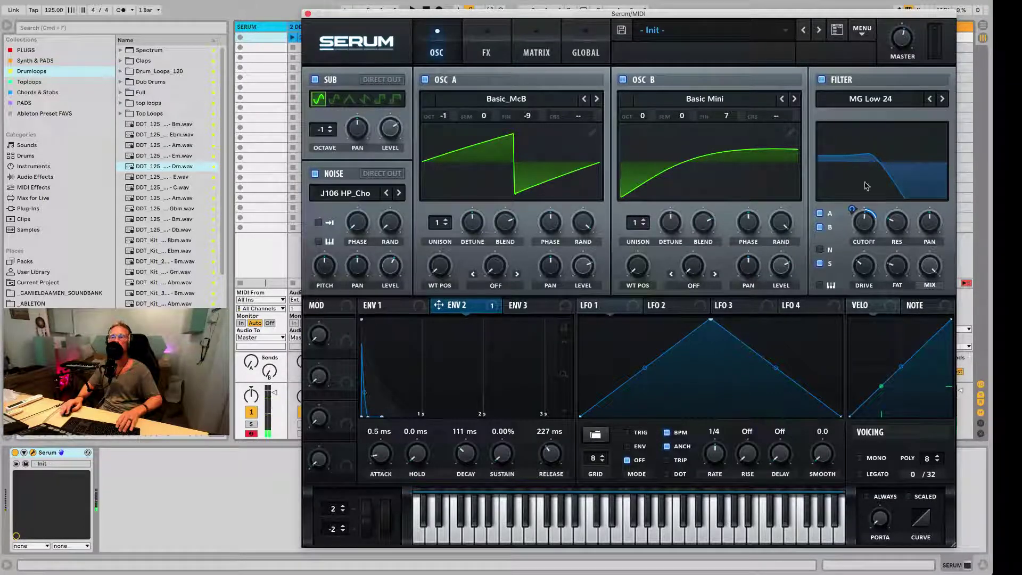
# Lower the noise oscillator's level, trying its pitch at 40% and comparing the noise with and without filter routing.
pyautogui.moveTo(390, 264); pyautogui.dragTo(391, 305)
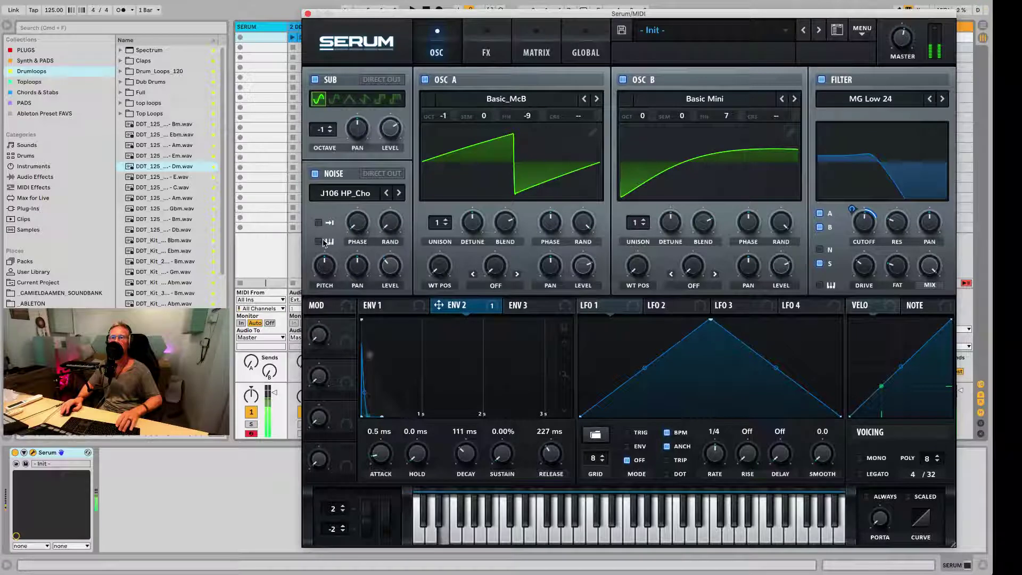
pyautogui.moveTo(324, 262); pyautogui.dragTo(333, 287)
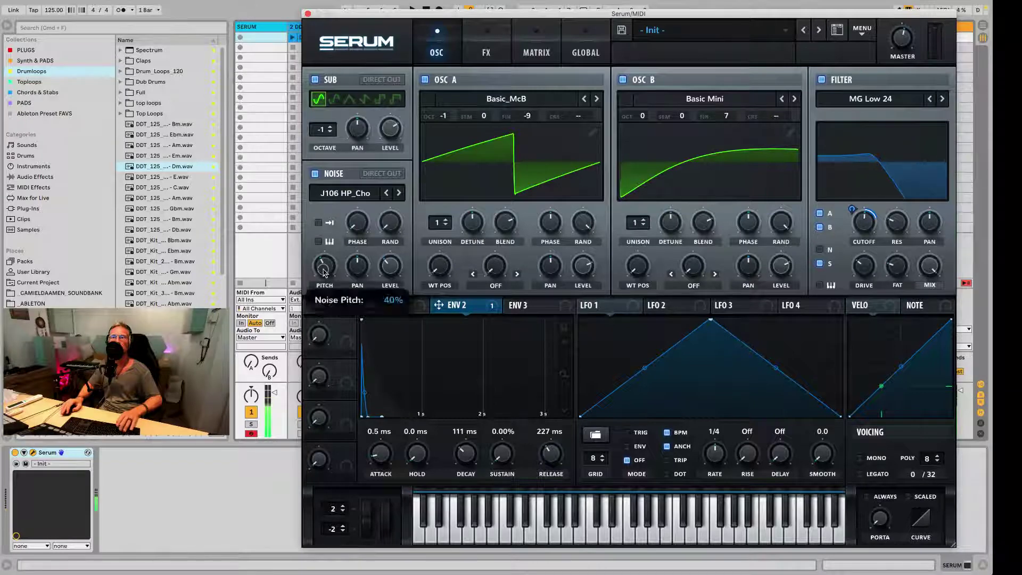
pyautogui.moveTo(324, 272); pyautogui.dragTo(326, 263)
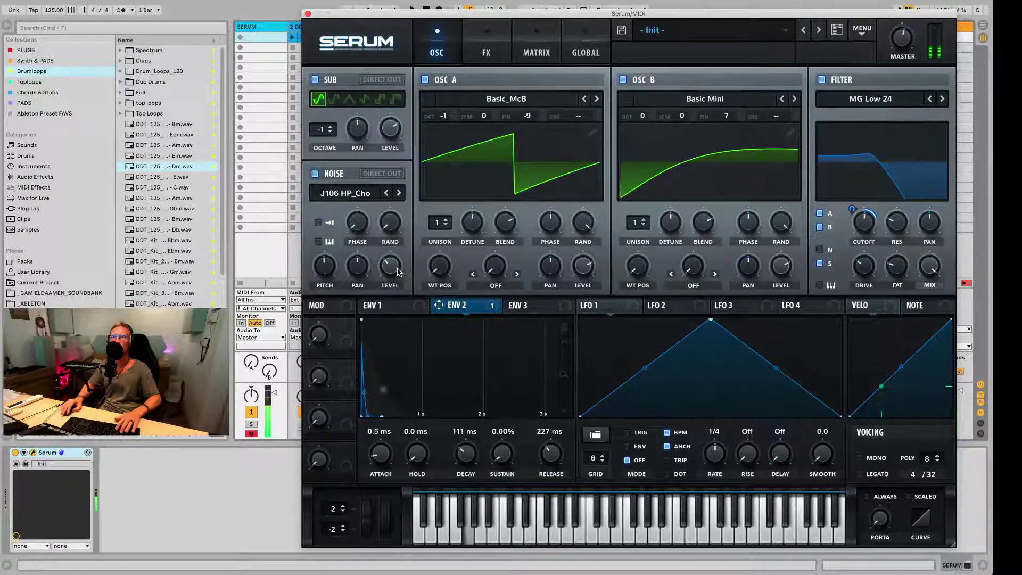
pyautogui.moveTo(390, 267); pyautogui.dragTo(393, 286)
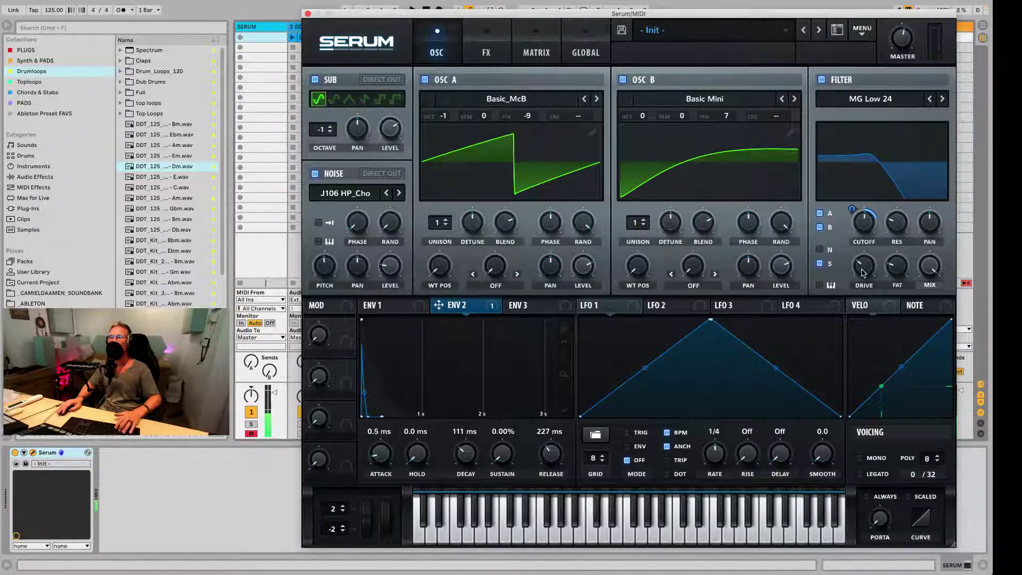
pyautogui.click(820, 249)
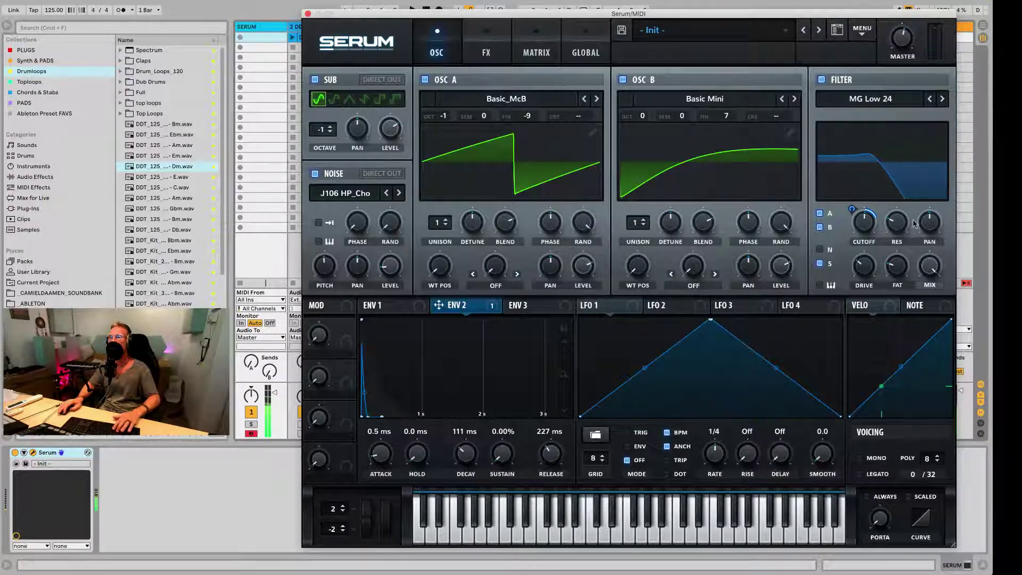
# Raise the drive and fat amounts of the MG Low 24 filter.
pyautogui.moveTo(905, 257); pyautogui.dragTo(900, 215)
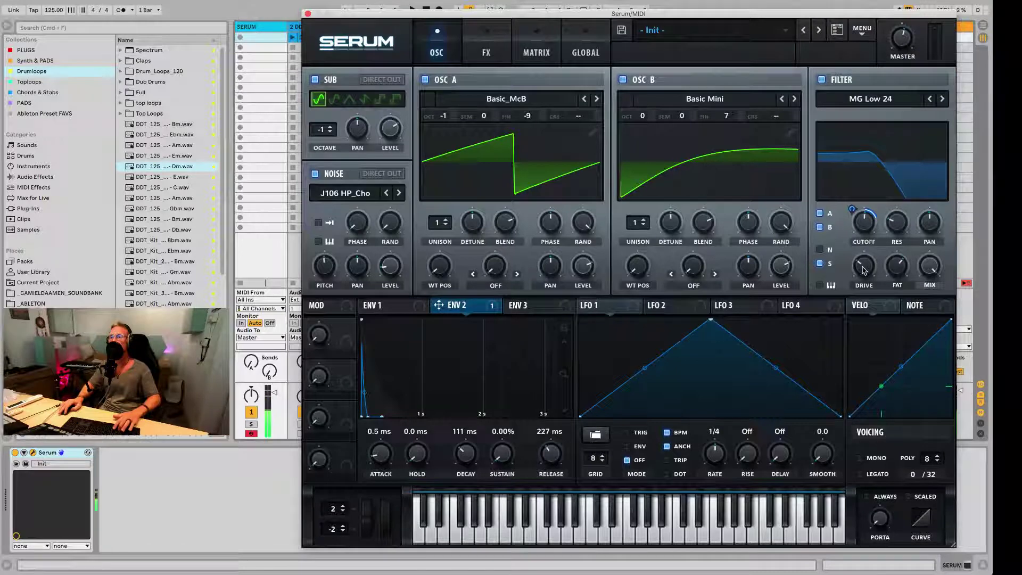
pyautogui.moveTo(863, 264); pyautogui.dragTo(866, 228)
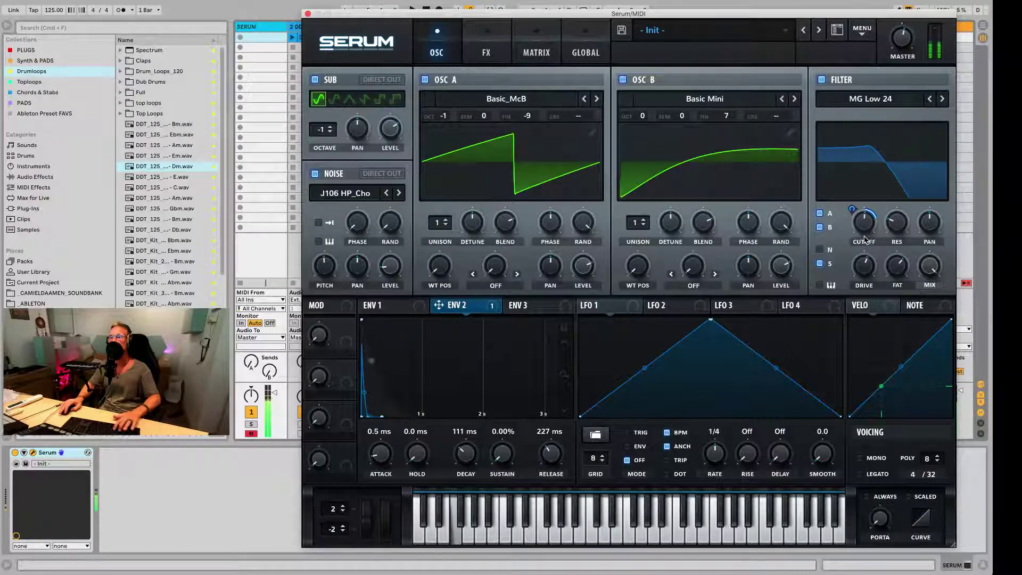
pyautogui.moveTo(893, 276); pyautogui.dragTo(896, 281)
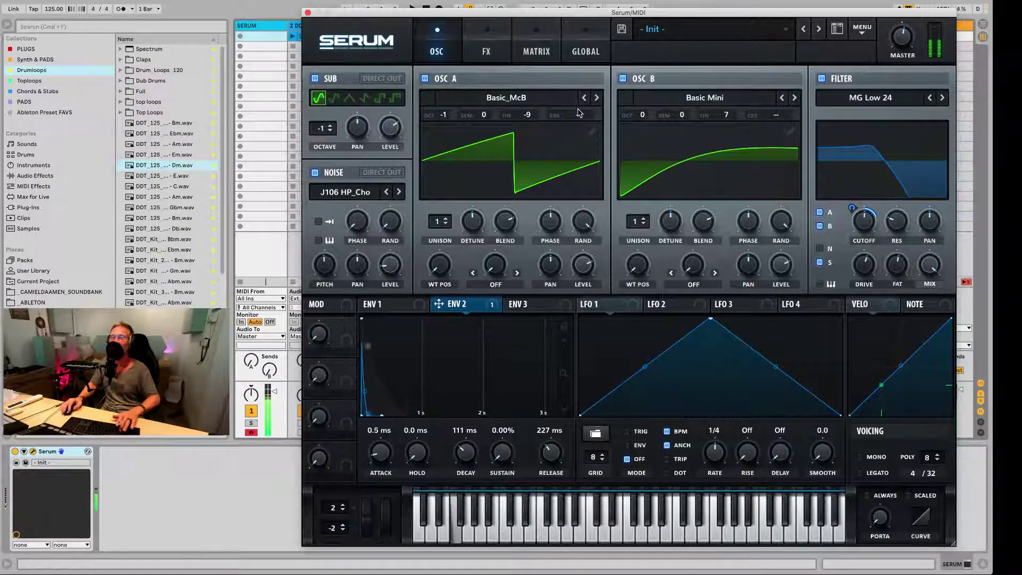
# Try other wavetable positions on oscillator A and up to position 4 on oscillator B, returning both to their starting positions.
pyautogui.moveTo(451, 266); pyautogui.dragTo(453, 298)
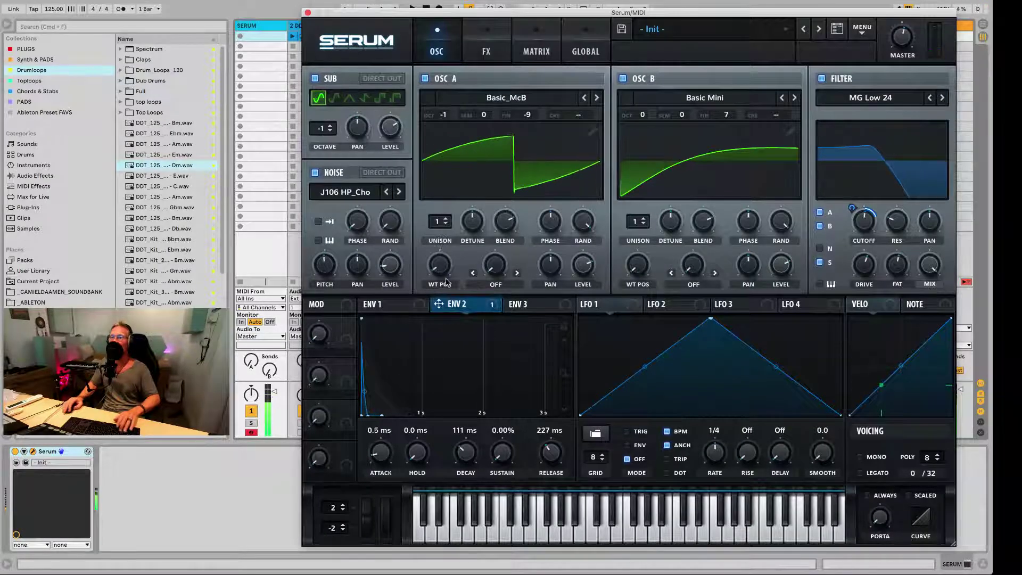
pyautogui.moveTo(642, 275); pyautogui.dragTo(653, 219)
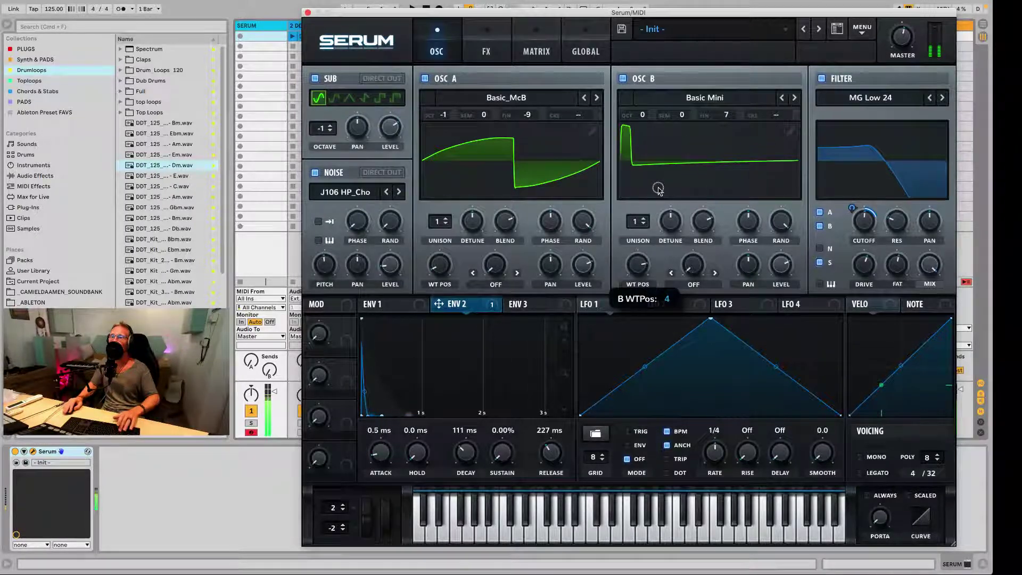
pyautogui.moveTo(652, 218); pyautogui.dragTo(666, 335)
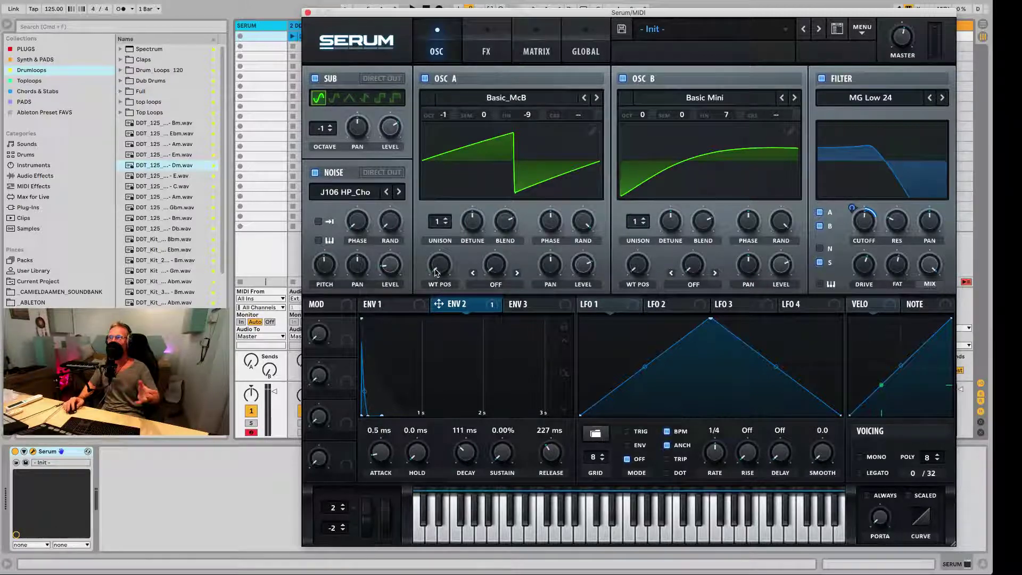
pyautogui.moveTo(435, 272)
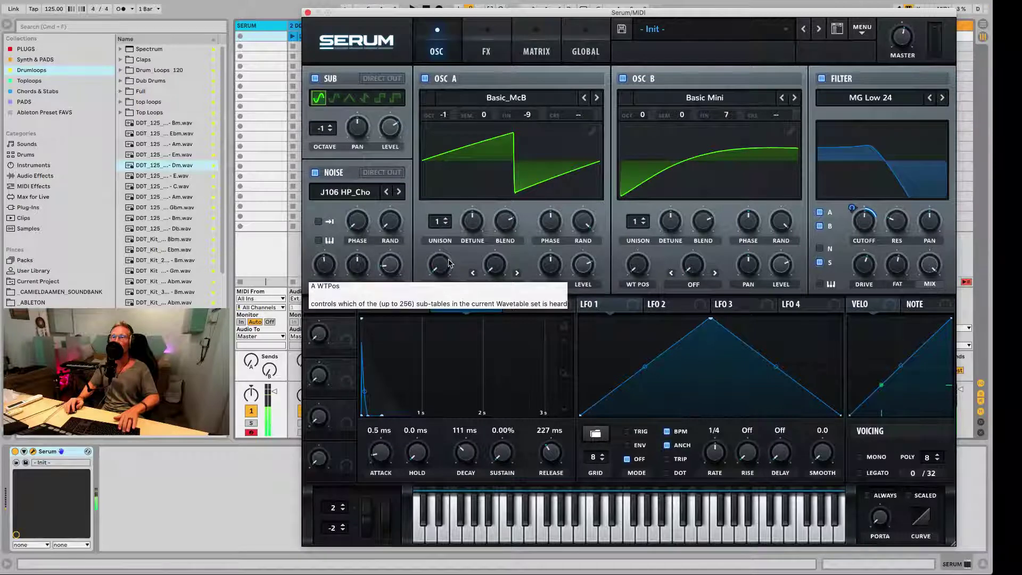
# Try other wavetable positions on both oscillators and the FM (from B) warp on oscillator A, returning its warp to Off.
pyautogui.moveTo(435, 273); pyautogui.dragTo(463, 160)
pyautogui.moveTo(630, 272)
pyautogui.mouseDown()
pyautogui.moveTo(633, 249)
pyautogui.moveTo(634, 258)
pyautogui.mouseUp()
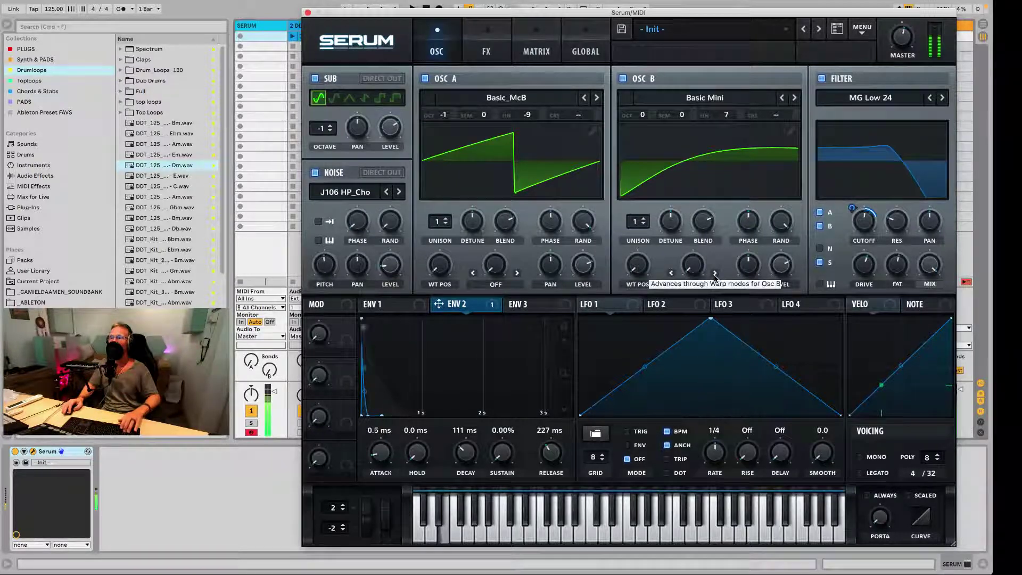
pyautogui.click(507, 285)
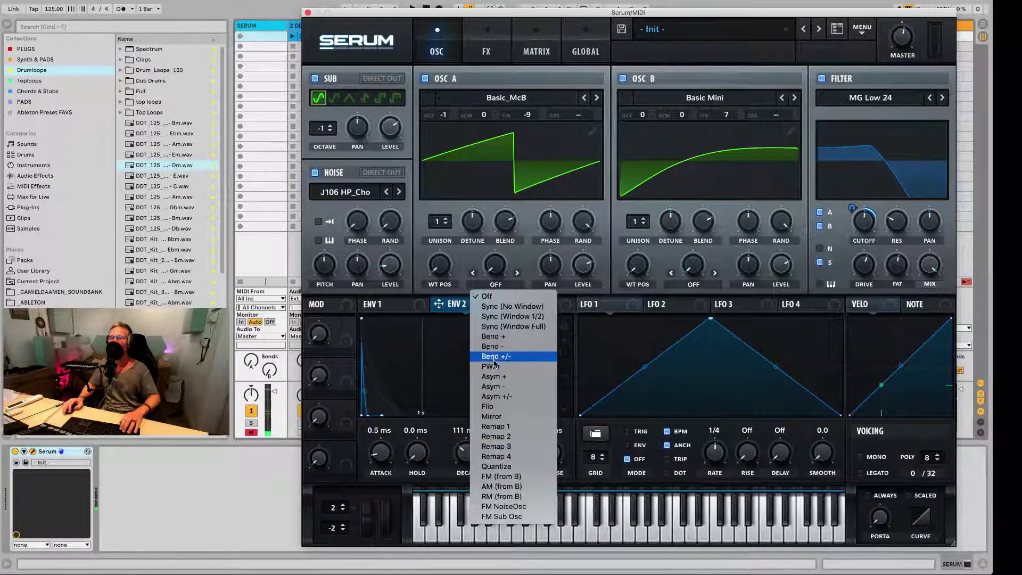
pyautogui.click(516, 476)
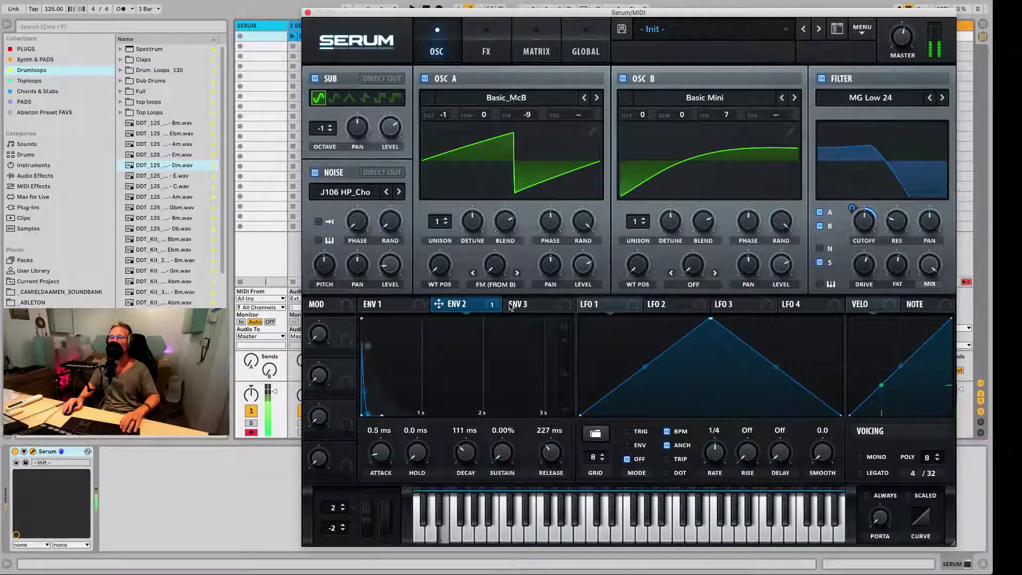
pyautogui.moveTo(505, 168); pyautogui.dragTo(520, 190)
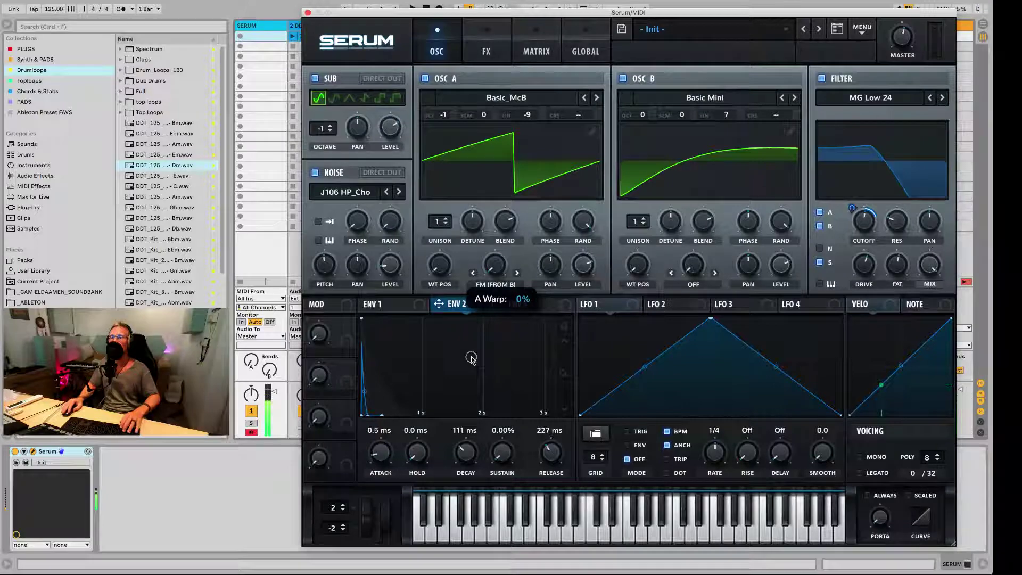
pyautogui.click(493, 285)
pyautogui.click(494, 297)
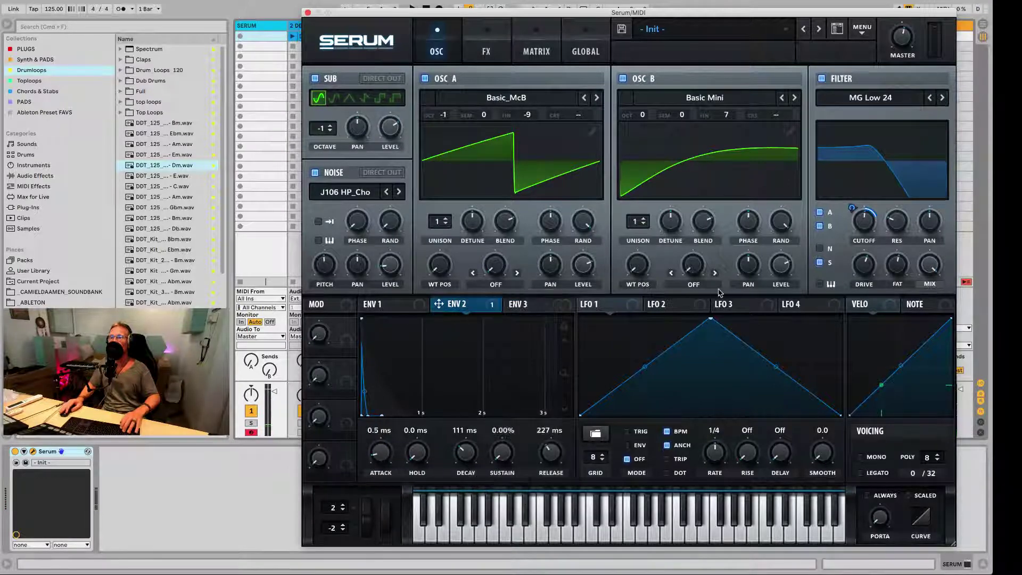
# Try the FM (from A) warp on oscillator B at different amounts and set its warp back to Off.
pyautogui.click(694, 284)
pyautogui.click(736, 477)
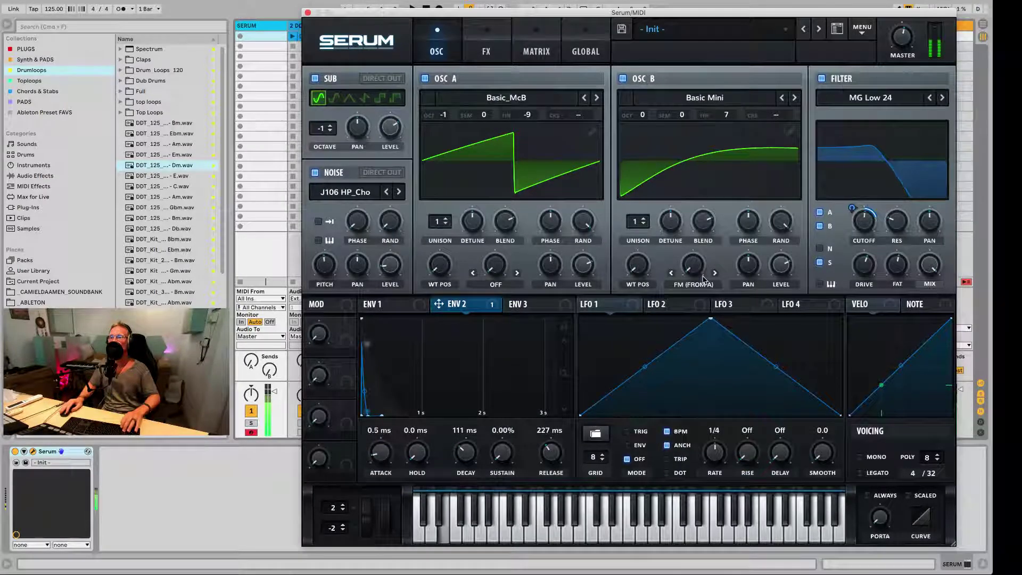
pyautogui.moveTo(696, 244); pyautogui.dragTo(705, 313)
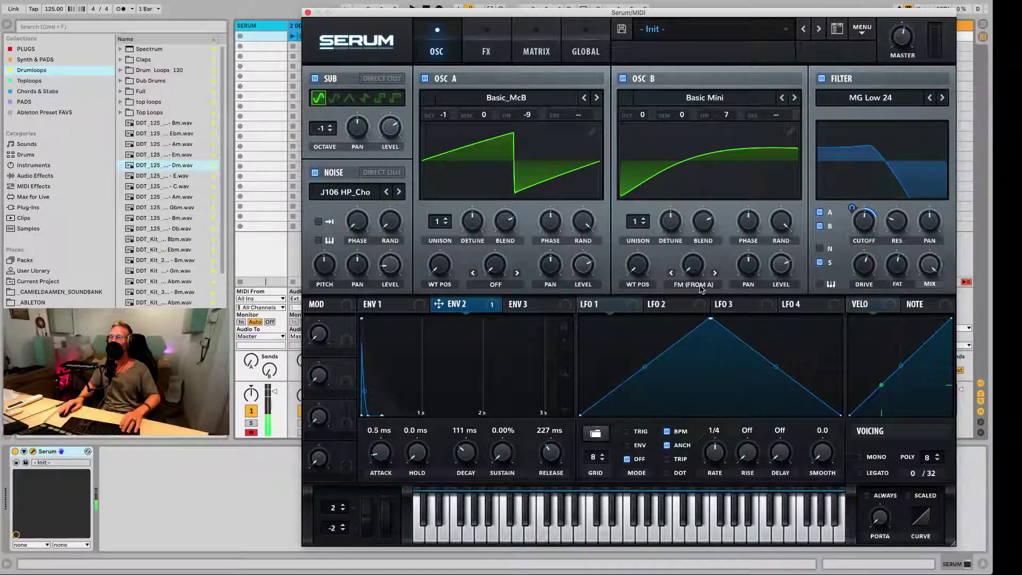
pyautogui.click(693, 284)
pyautogui.click(696, 298)
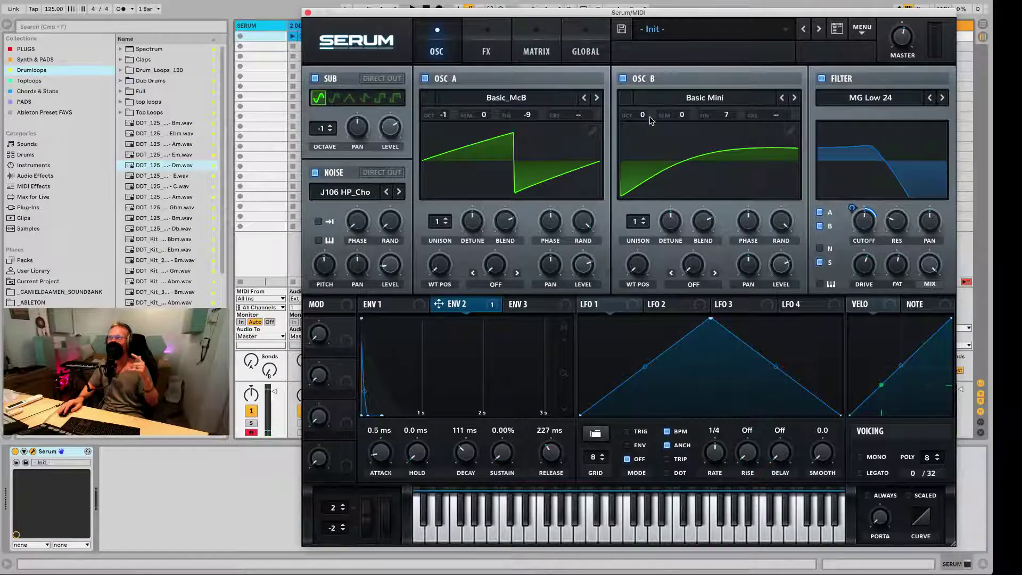
pyautogui.press('super+alt+p')
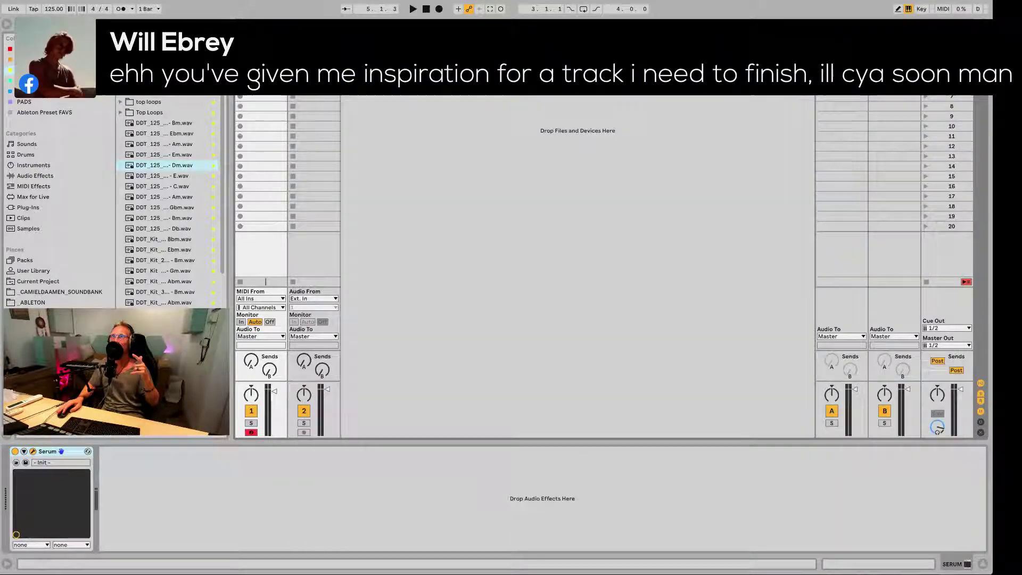
pyautogui.press('super+alt+p')
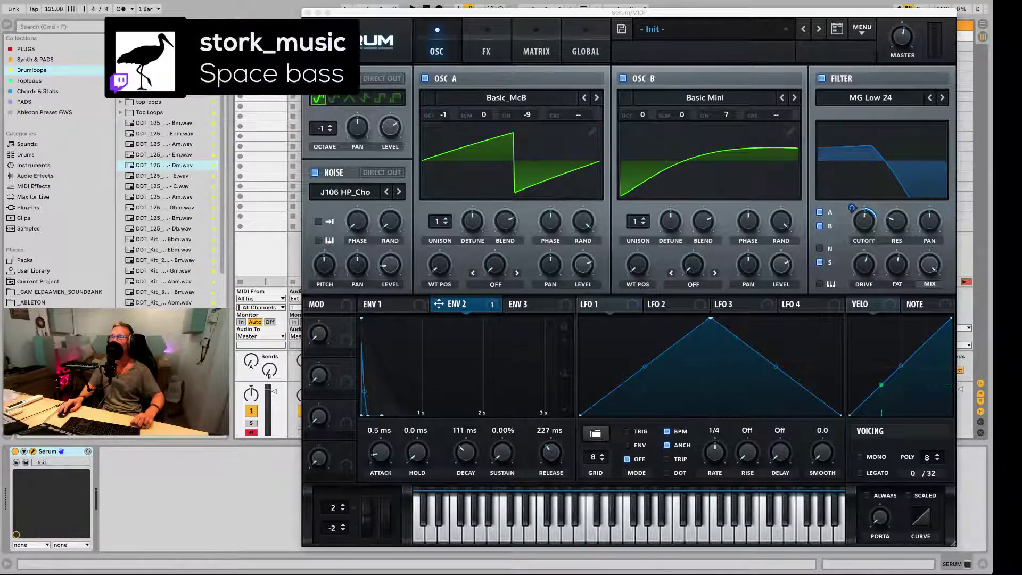
pyautogui.press('super+alt+p')
pyautogui.press('super+alt+p')
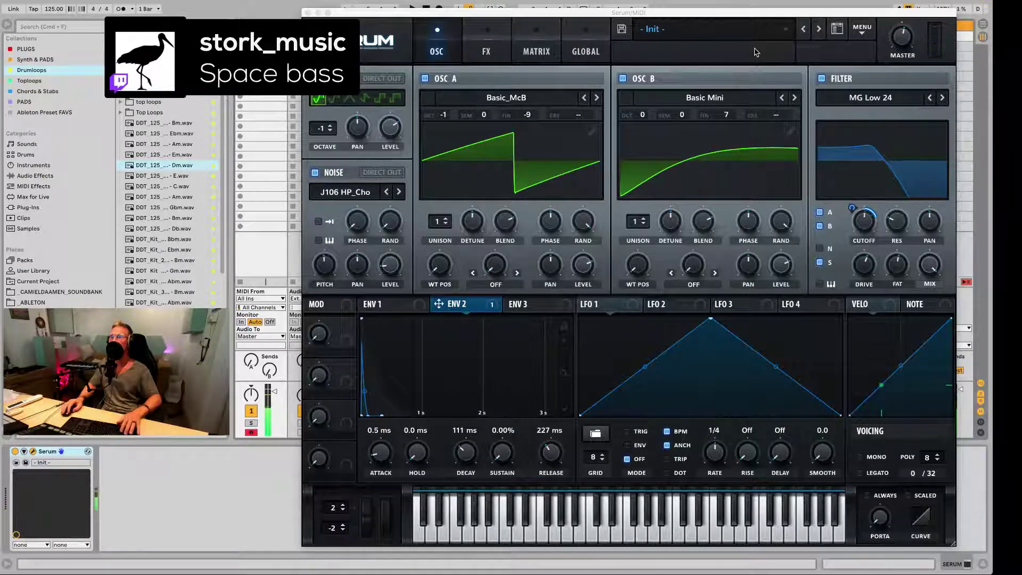
# Save the preset in the User folder as Angry Space Bass.
pyautogui.click(623, 30)
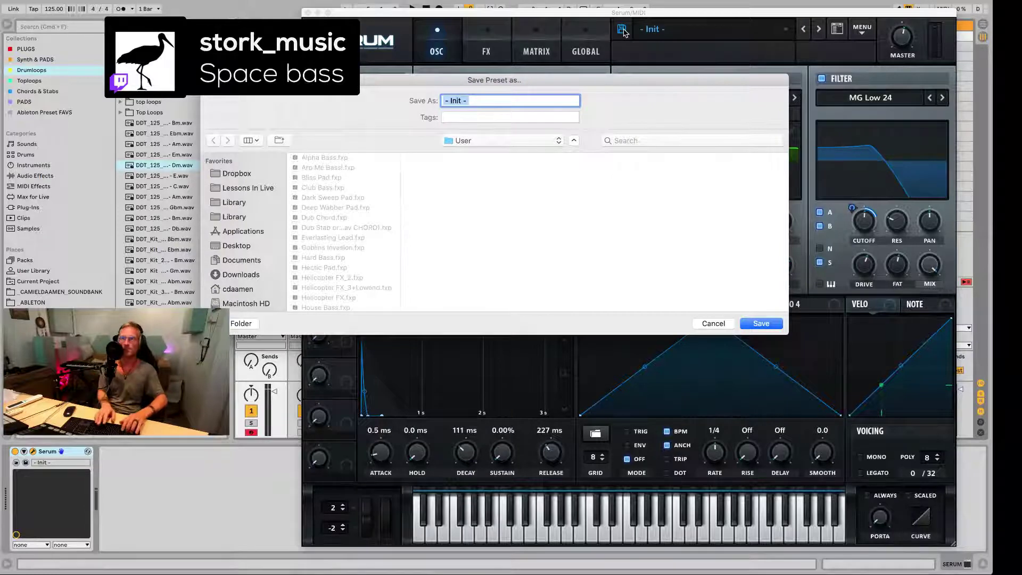
pyautogui.write('Ang')
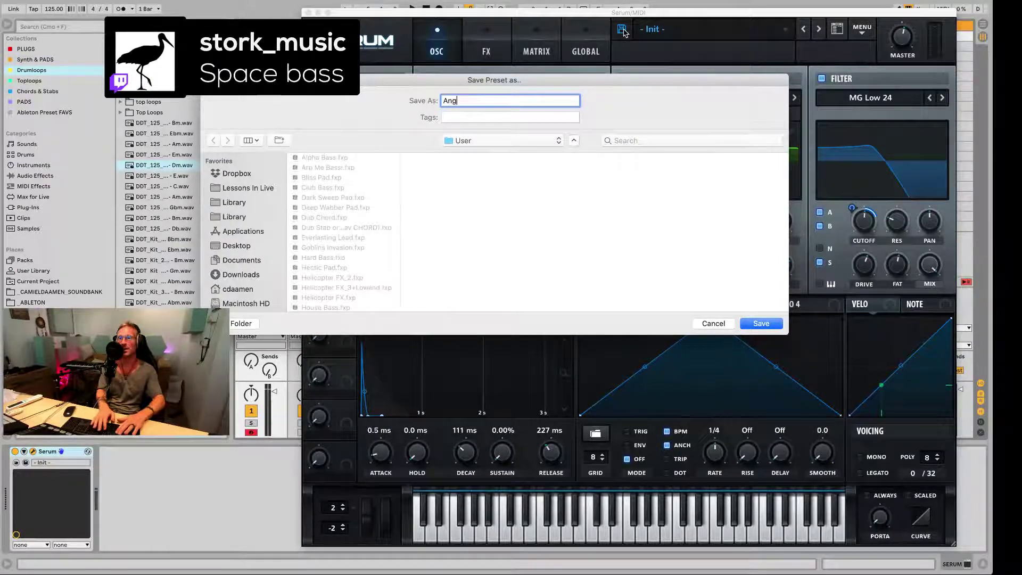
pyautogui.write('ry Space Bass')
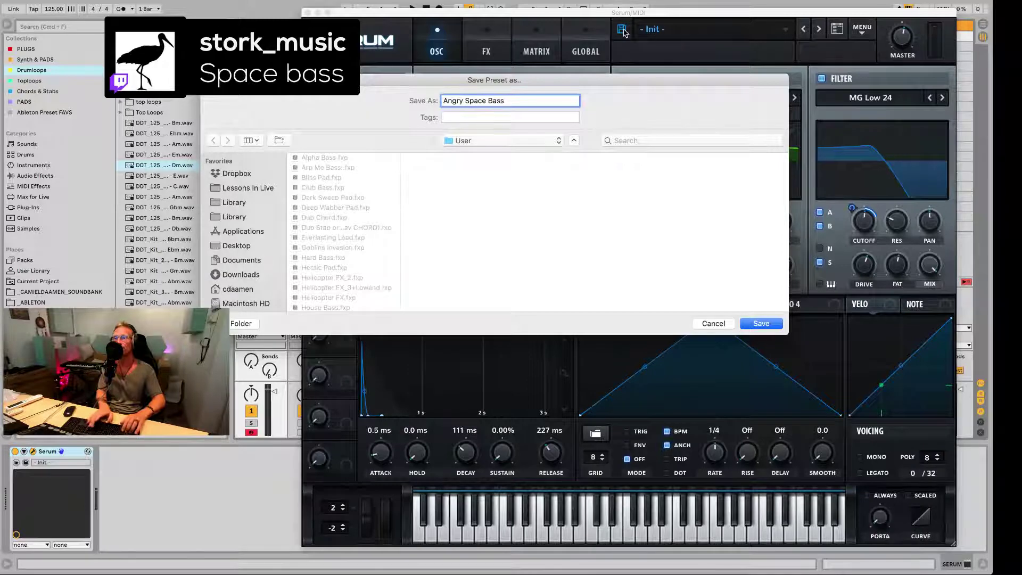
pyautogui.press('Return')
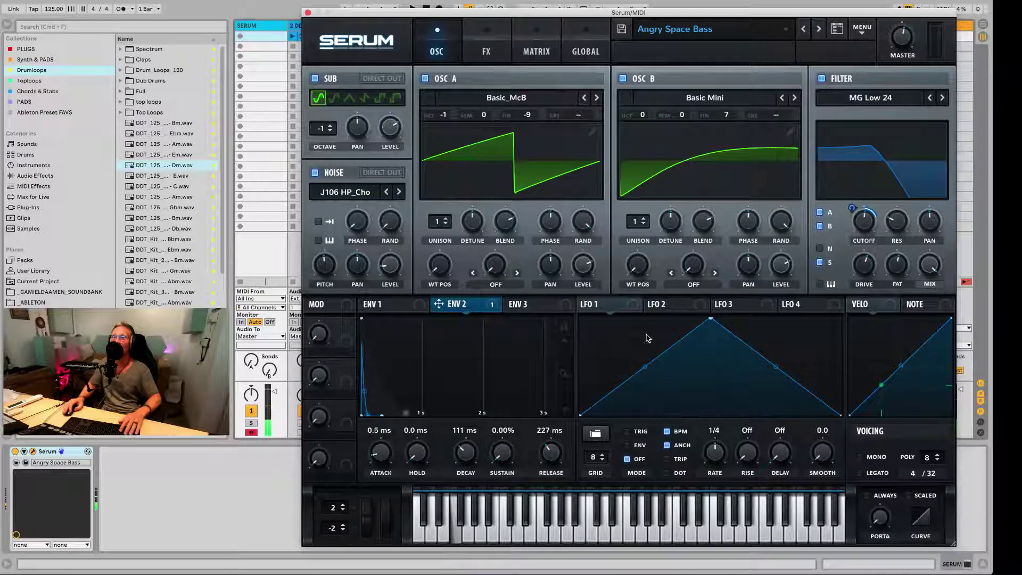
# Set envelope 1's sustain to -11.4 dB and its release to 445 ms.
pyautogui.click(419, 308)
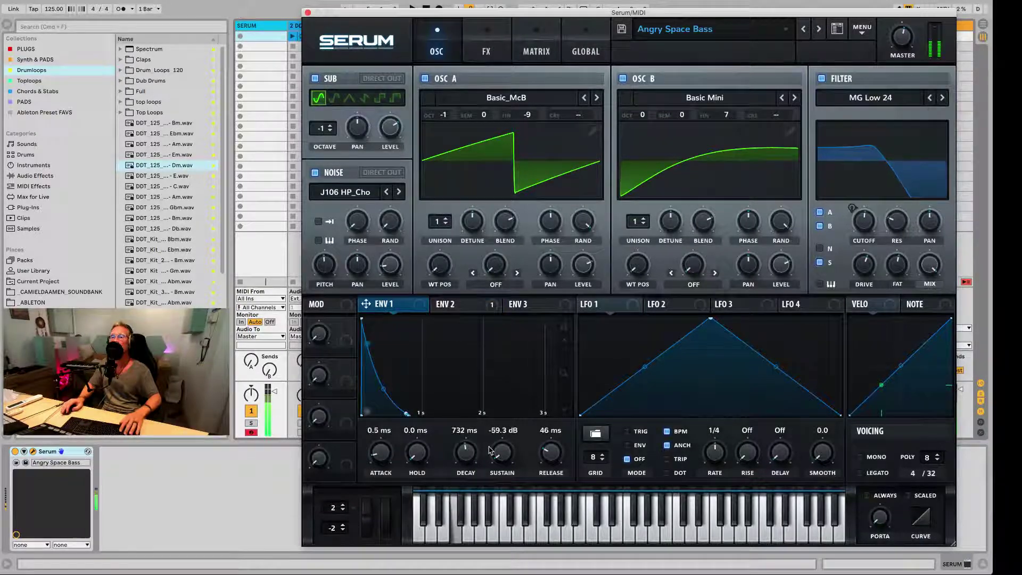
pyautogui.moveTo(502, 454); pyautogui.dragTo(505, 407)
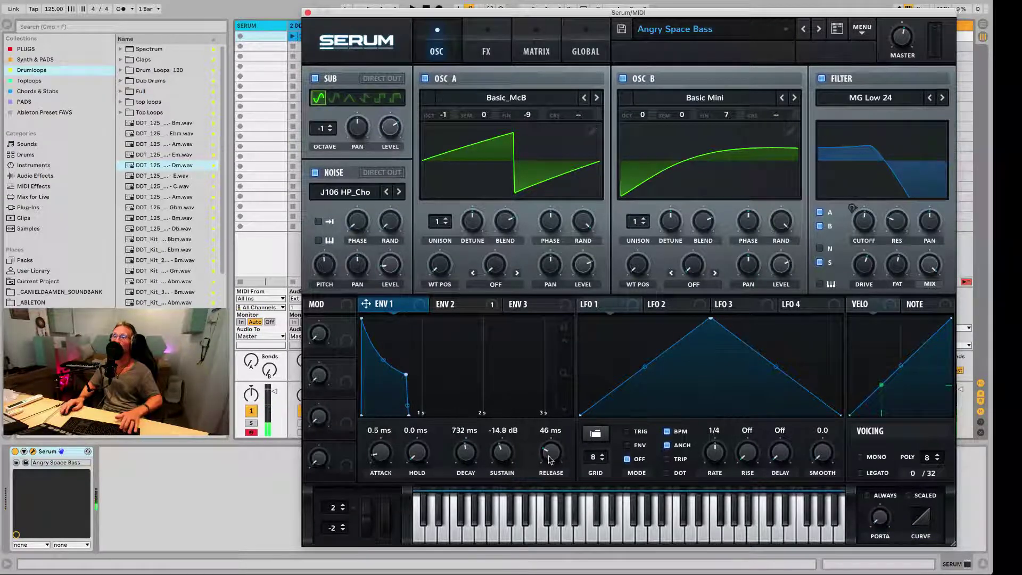
pyautogui.moveTo(549, 459); pyautogui.dragTo(554, 448)
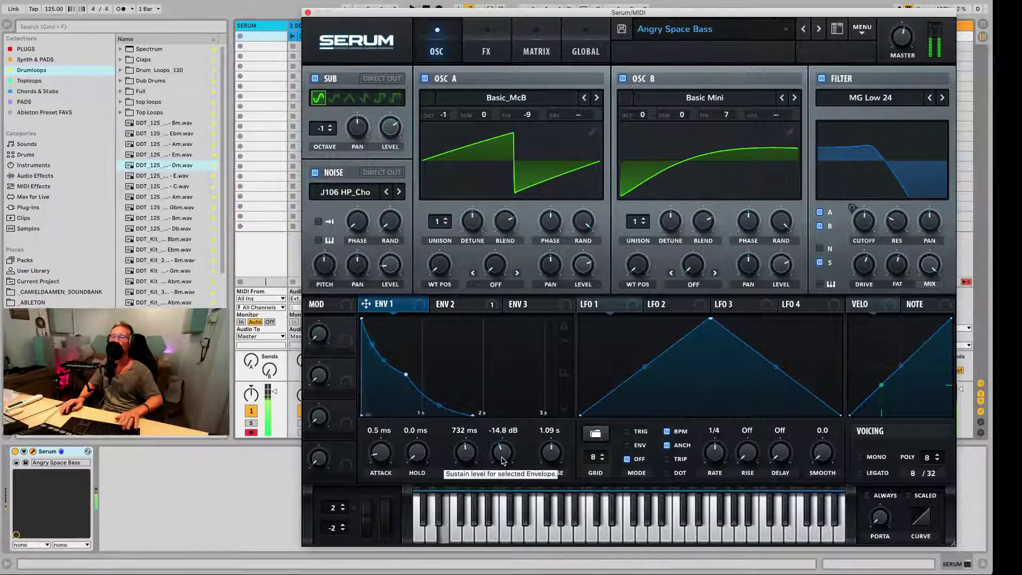
pyautogui.moveTo(549, 455); pyautogui.dragTo(502, 451)
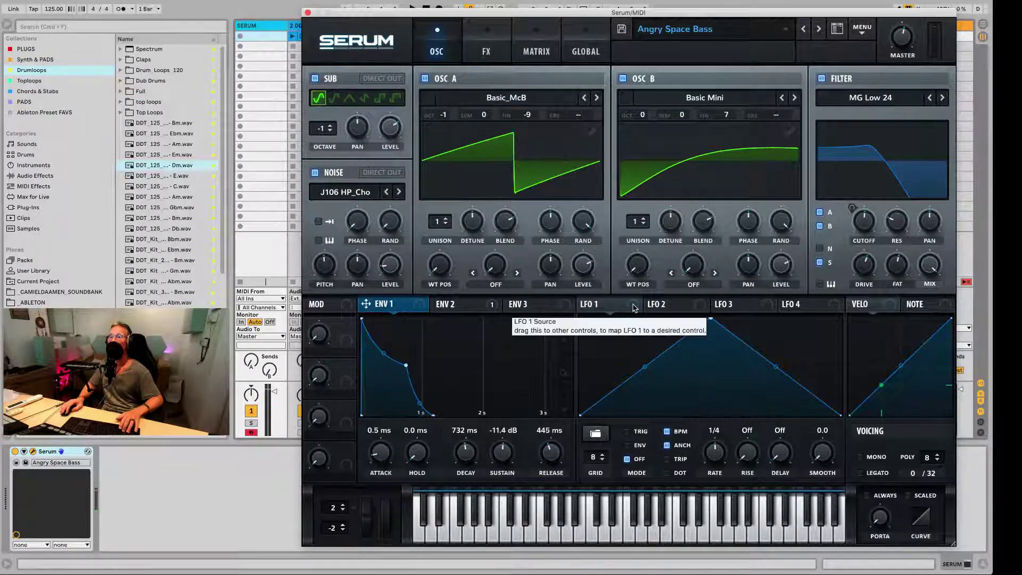
# Assign LFO 1 to oscillator B's wavetable position and soften it with 76.4 smoothing, raised end points and a lower peak.
pyautogui.moveTo(634, 307); pyautogui.dragTo(624, 293)
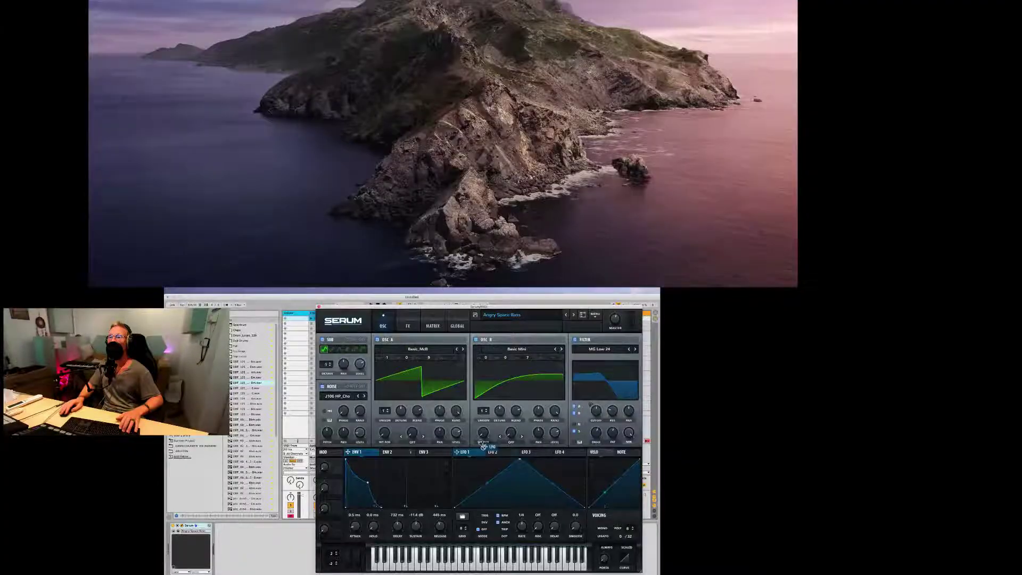
pyautogui.moveTo(483, 439); pyautogui.dragTo(484, 439)
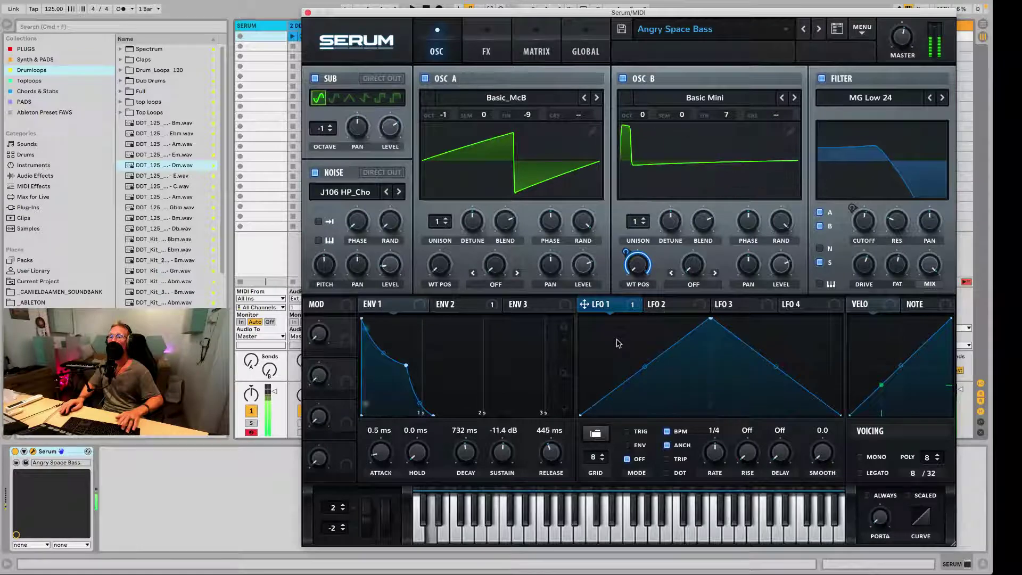
pyautogui.moveTo(823, 453); pyautogui.dragTo(823, 358)
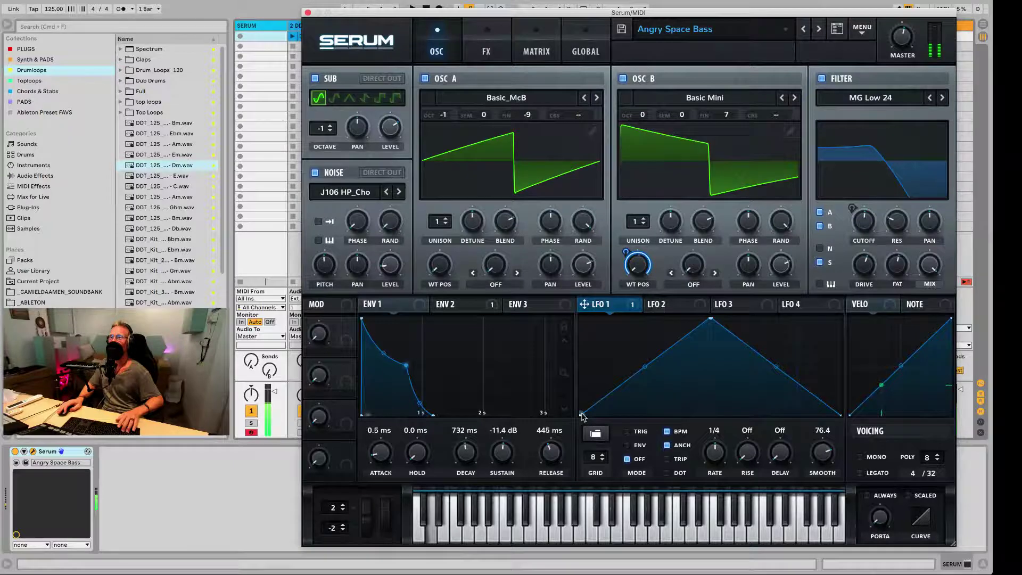
pyautogui.moveTo(581, 415); pyautogui.dragTo(586, 393)
pyautogui.moveTo(710, 318); pyautogui.dragTo(745, 348)
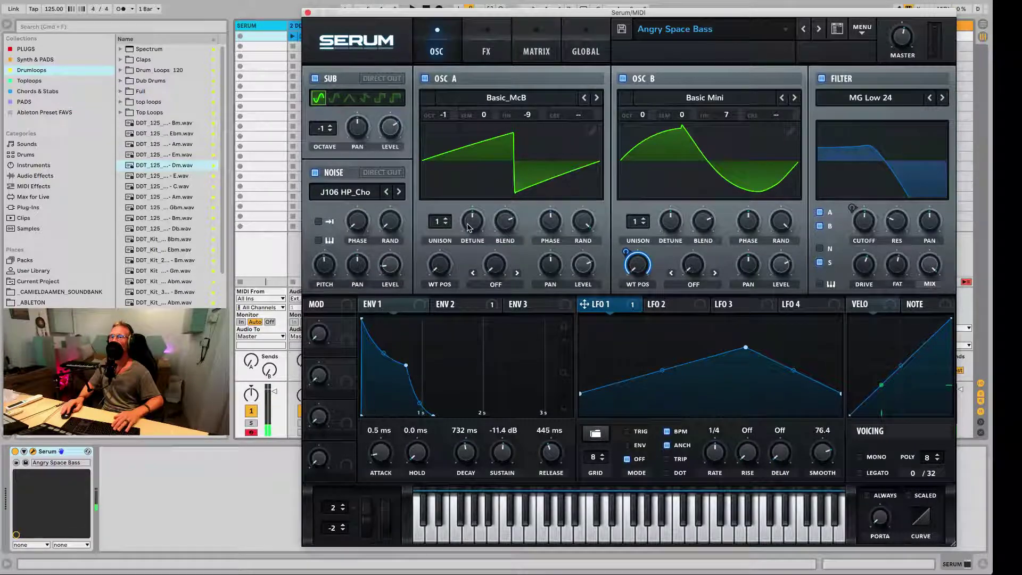
# Give oscillators A and B two unison voices each with only slight detune.
pyautogui.moveTo(439, 222); pyautogui.dragTo(439, 215)
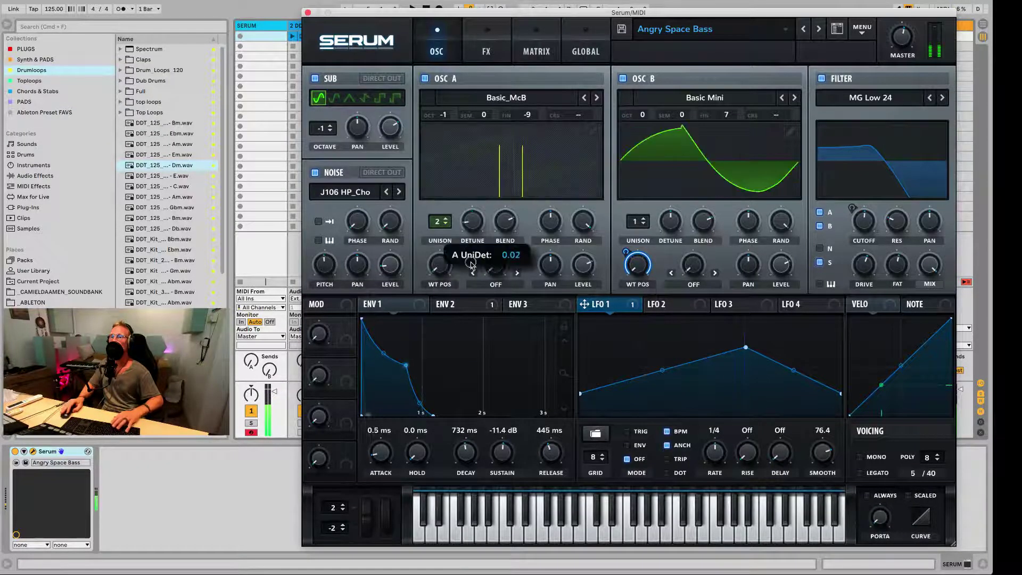
pyautogui.moveTo(639, 227); pyautogui.dragTo(639, 221)
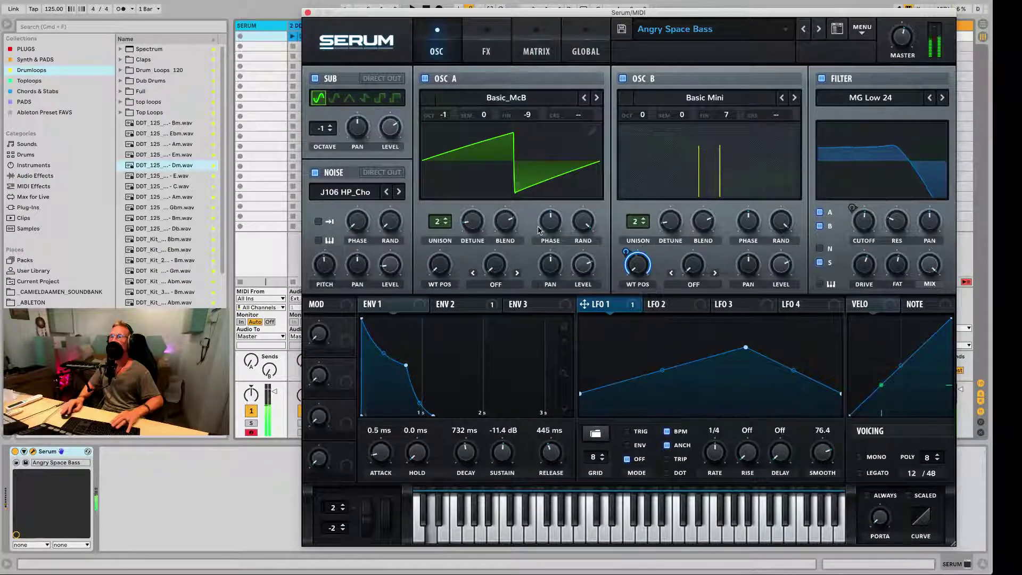
pyautogui.moveTo(471, 226); pyautogui.dragTo(471, 234)
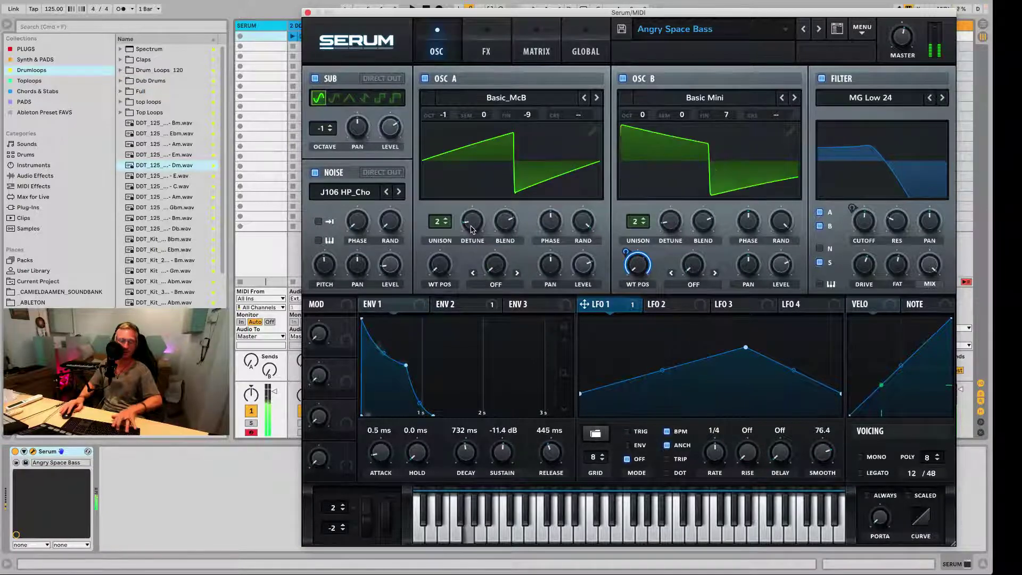
# Assign LFO 2 to the MG Low 24 filter's cutoff and lower the base cutoff.
pyautogui.moveTo(880, 189); pyautogui.dragTo(880, 239)
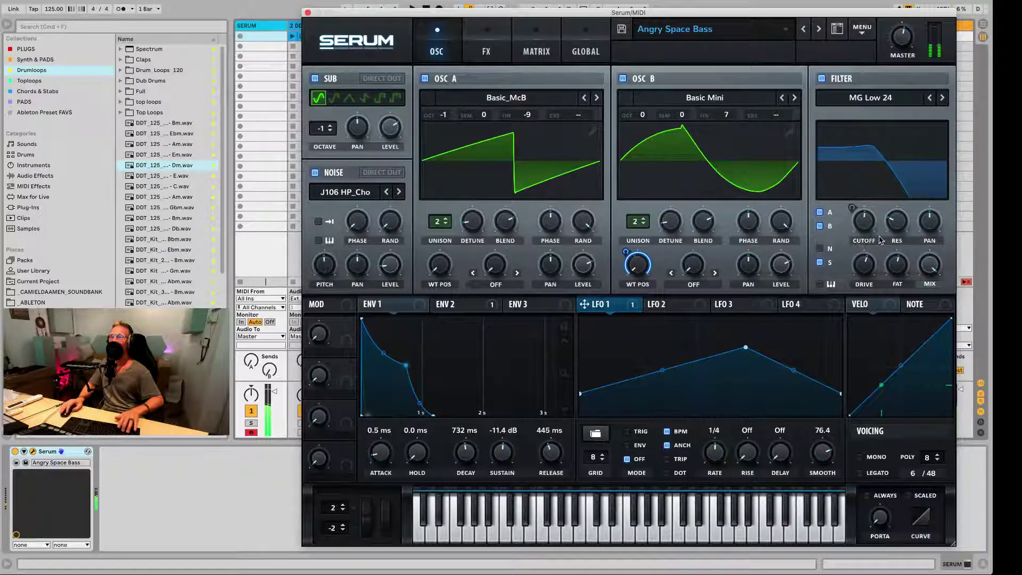
pyautogui.click(695, 307)
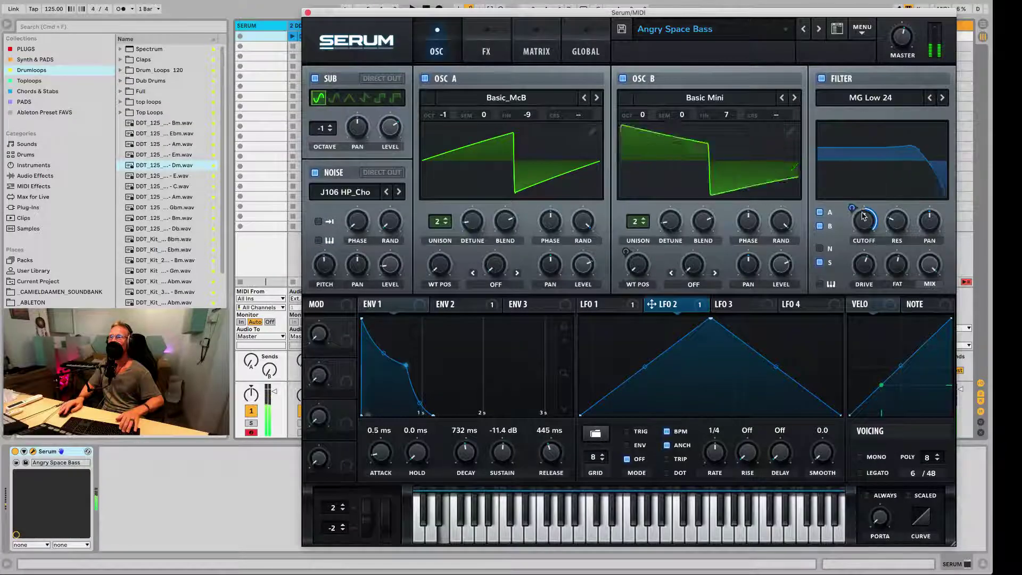
pyautogui.moveTo(863, 222); pyautogui.dragTo(861, 272)
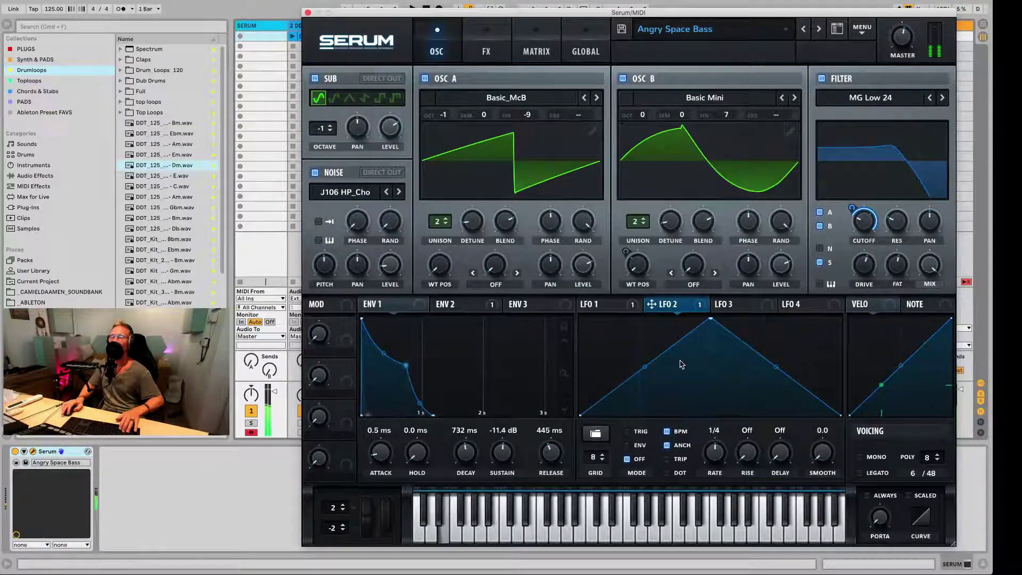
# Free LFO 2 from BPM sync at a 0.6 Hz rate and load the basic saw up shape in ENV mode.
pyautogui.click(667, 431)
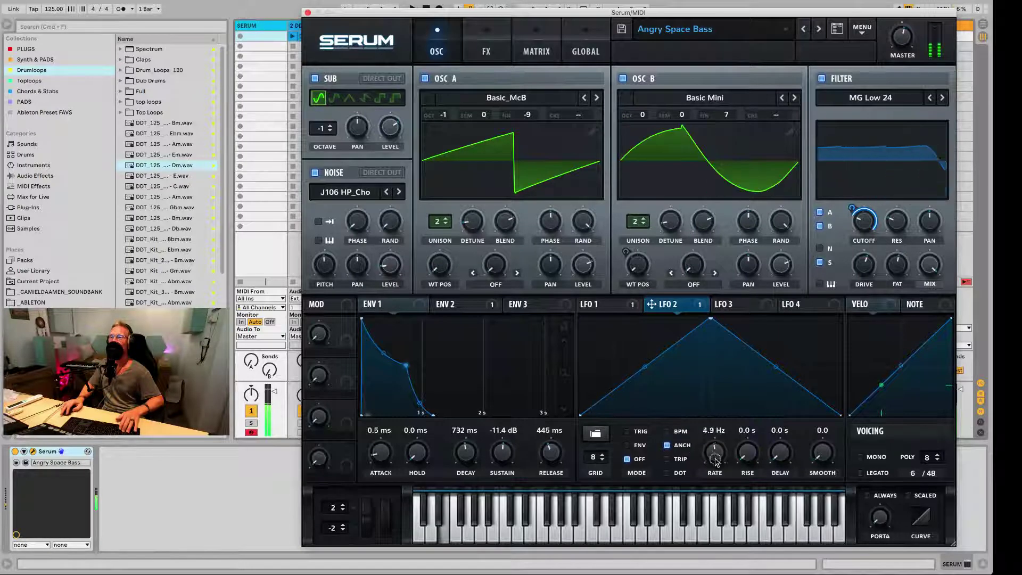
pyautogui.moveTo(715, 455); pyautogui.dragTo(714, 482)
pyautogui.click(594, 433)
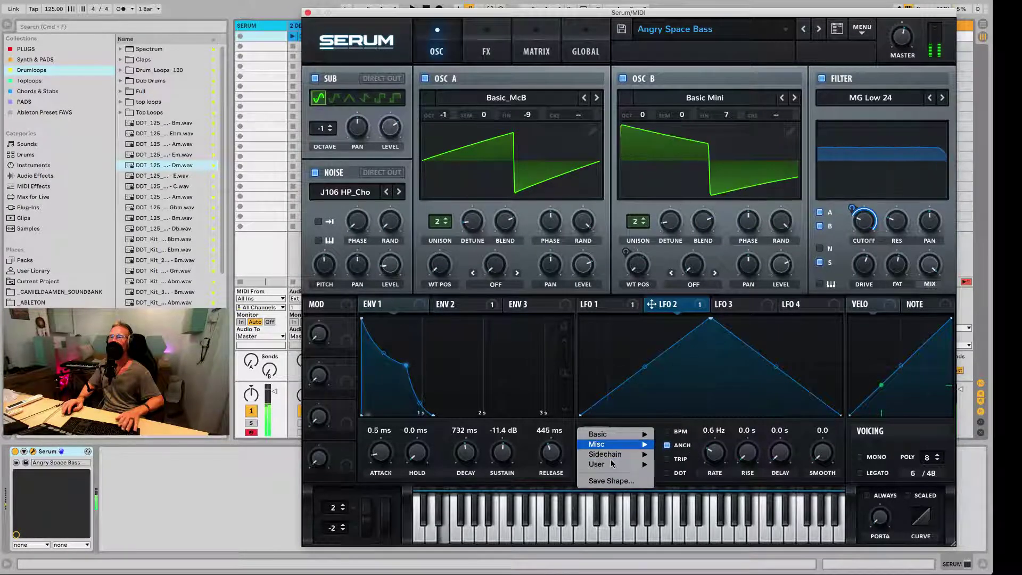
pyautogui.moveTo(615, 449)
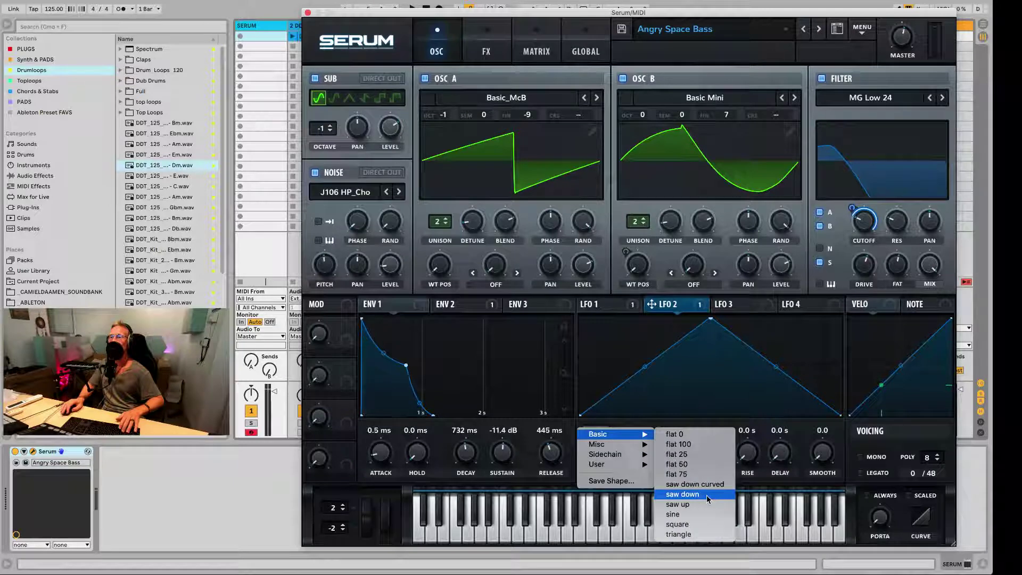
pyautogui.click(705, 504)
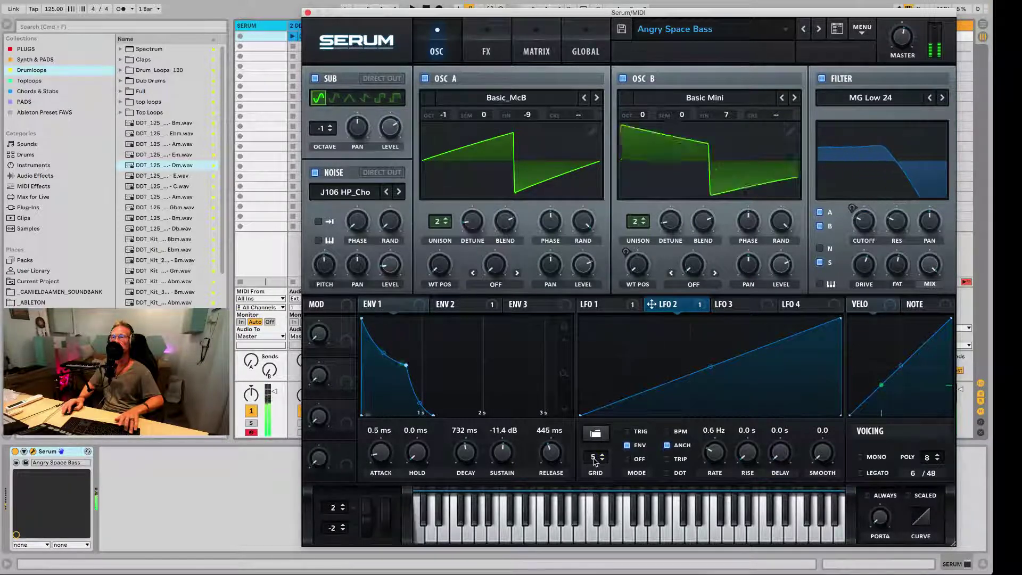
# Set LFO 2's grid to 4, bow its rising curve upward and set its rate to 2.7 Hz.
pyautogui.click(601, 460)
pyautogui.click(602, 460)
pyautogui.moveTo(710, 366)
pyautogui.mouseDown()
pyautogui.moveTo(720, 330)
pyautogui.moveTo(712, 355)
pyautogui.mouseUp()
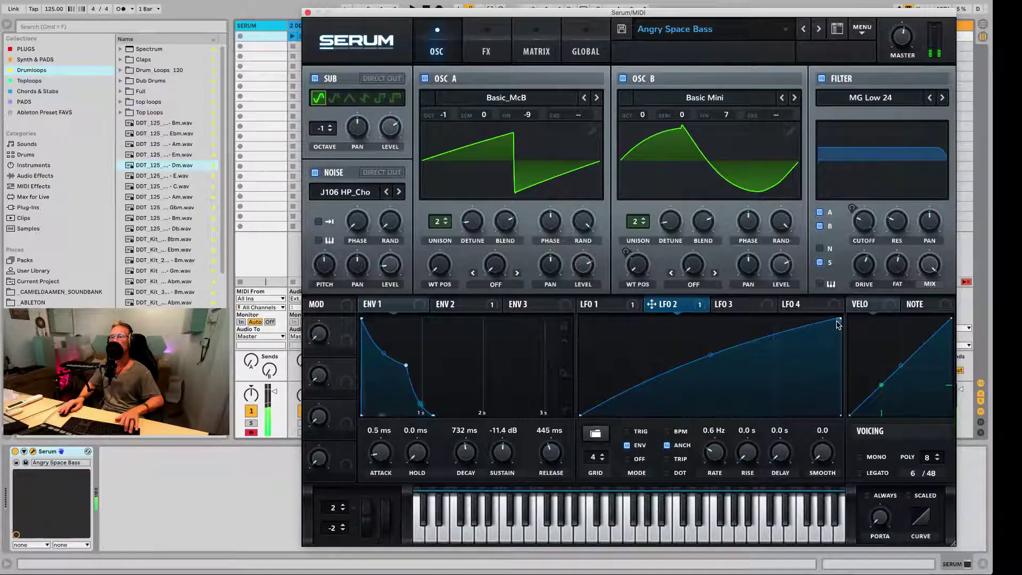
pyautogui.moveTo(721, 448); pyautogui.dragTo(717, 439)
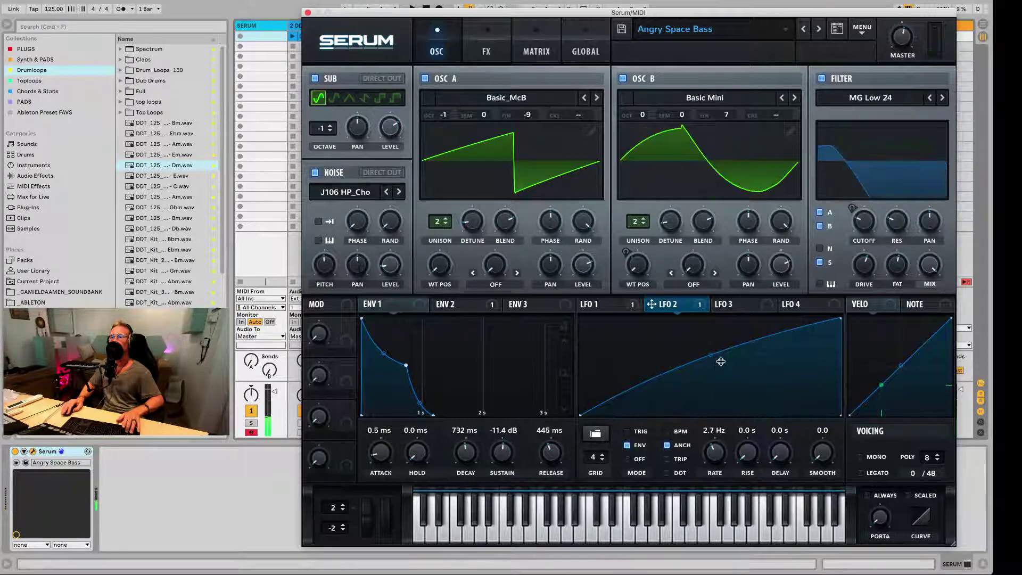
# Straighten LFO 2's rising curve and sync the LFO to BPM at a 1/2 rate.
pyautogui.moveTo(720, 358); pyautogui.dragTo(709, 360)
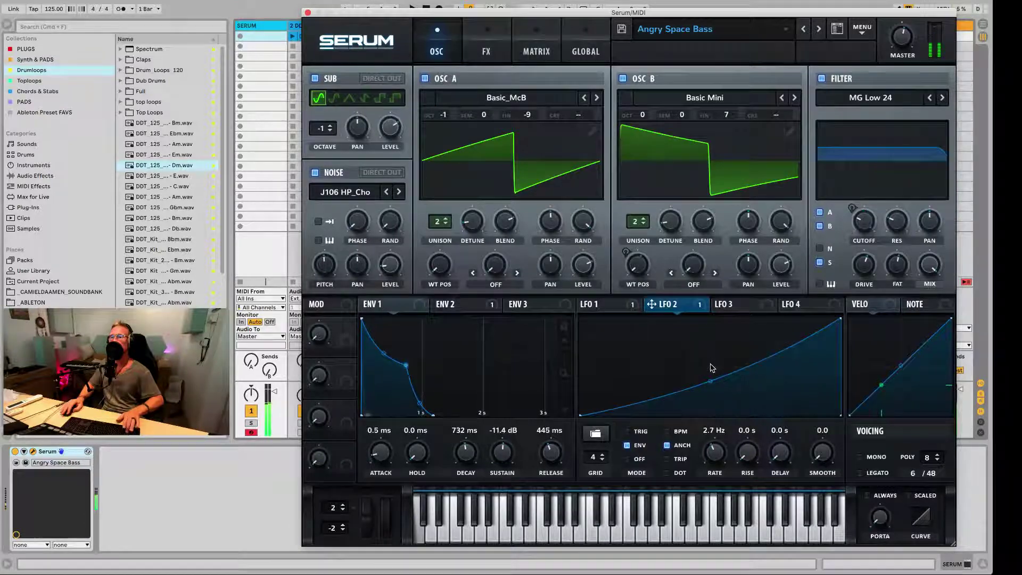
pyautogui.doubleClick(711, 382)
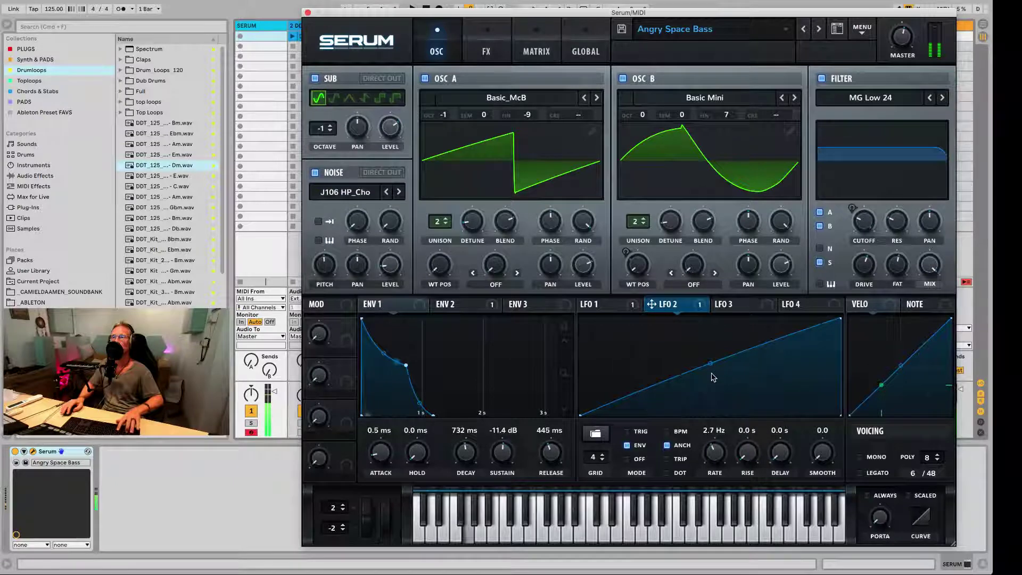
pyautogui.click(676, 431)
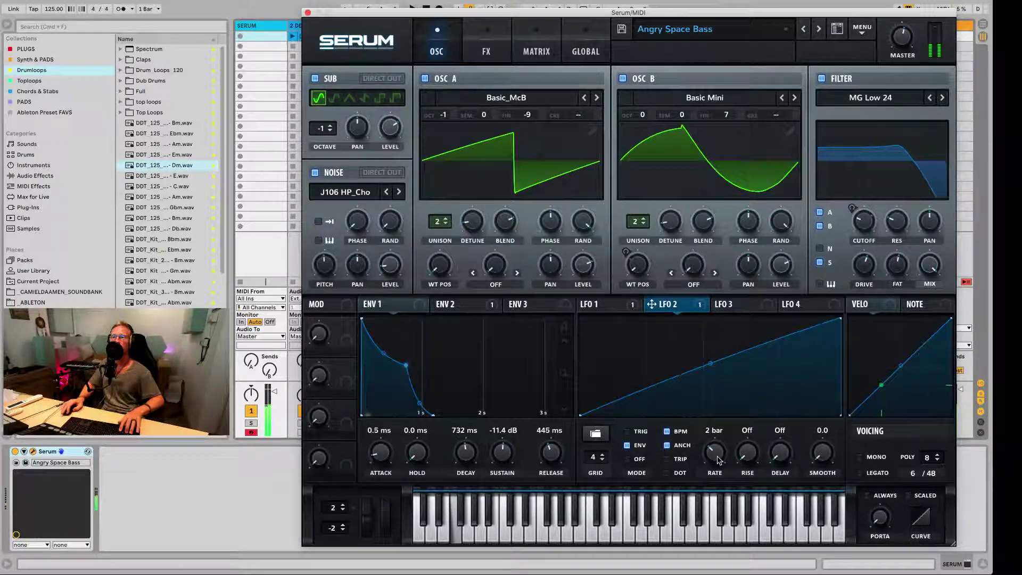
pyautogui.moveTo(718, 451)
pyautogui.mouseDown()
pyautogui.moveTo(721, 439)
pyautogui.moveTo(714, 456)
pyautogui.mouseUp()
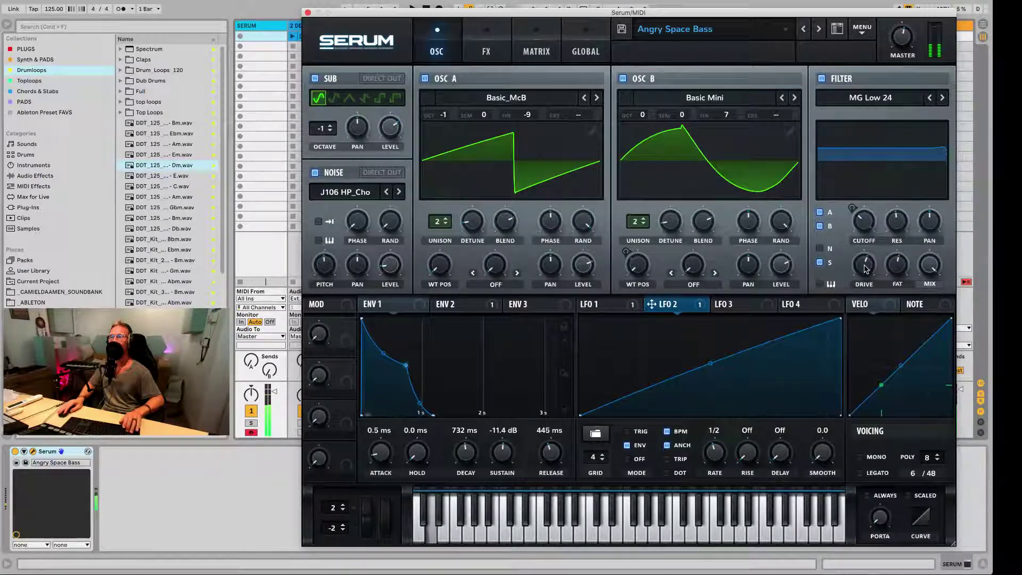
# Route the noise oscillator through the filter and save the preset as Zombie Bass.
pyautogui.click(820, 249)
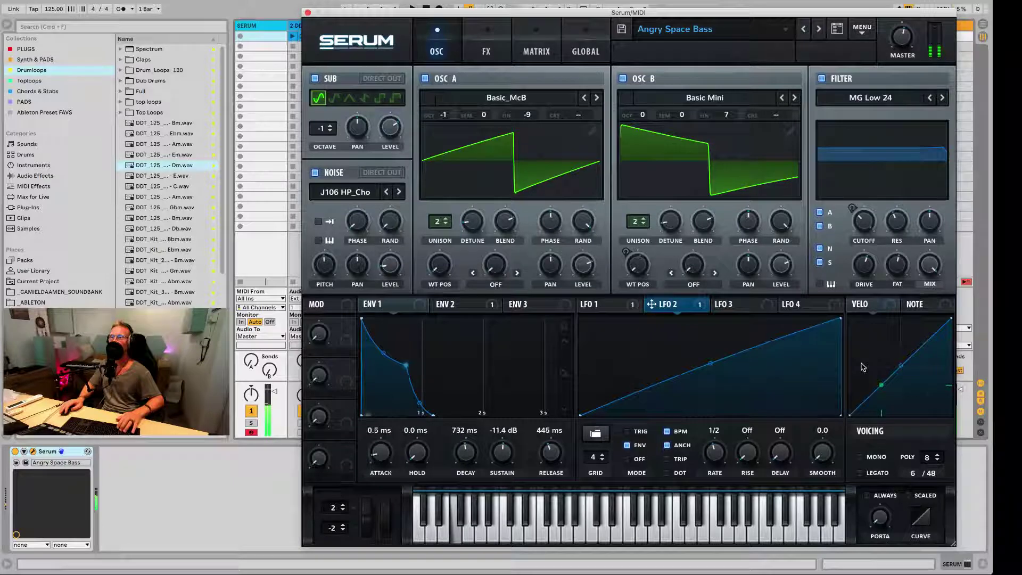
pyautogui.press('a')
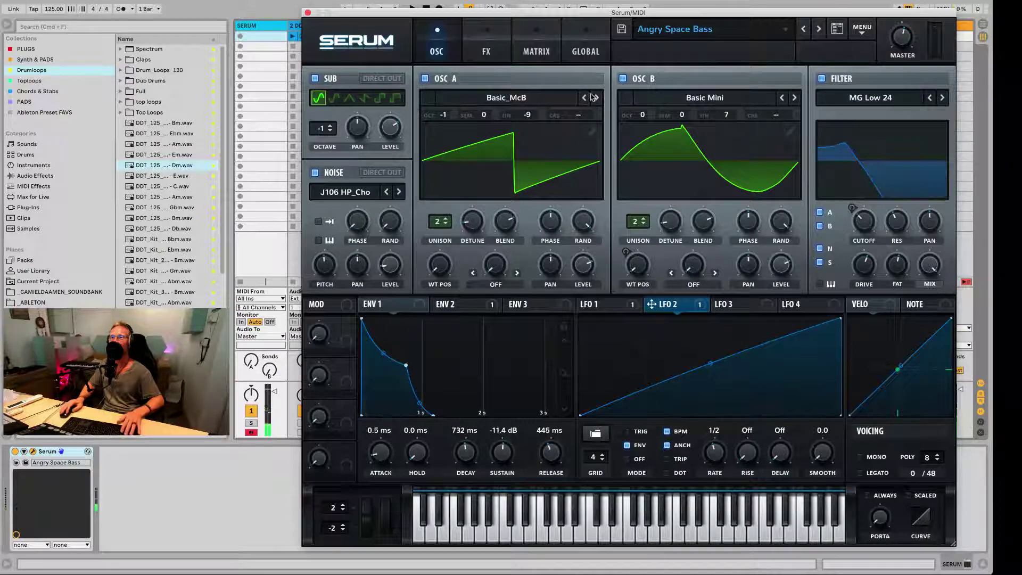
pyautogui.click(622, 31)
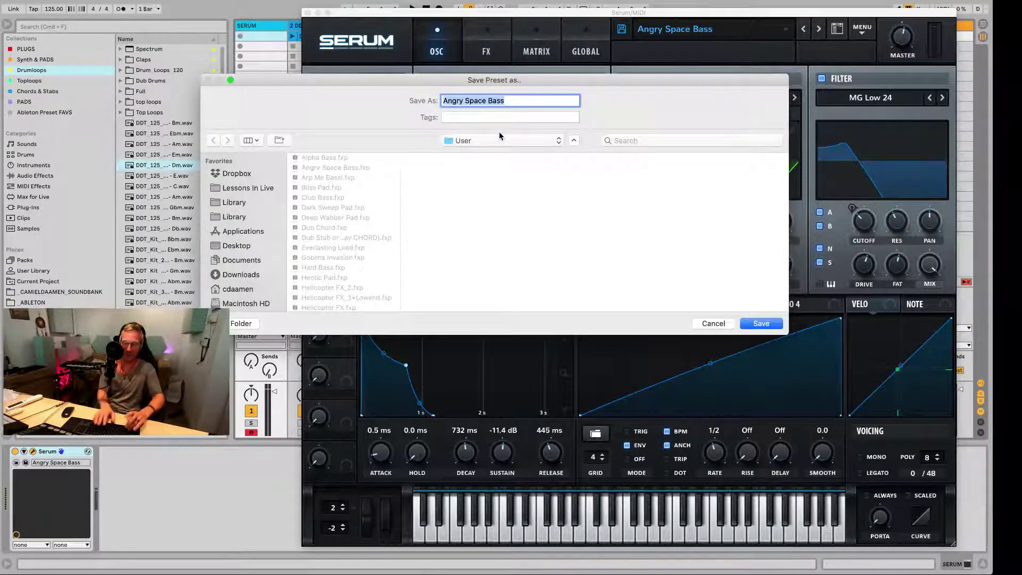
pyautogui.write('Zombie Bas')
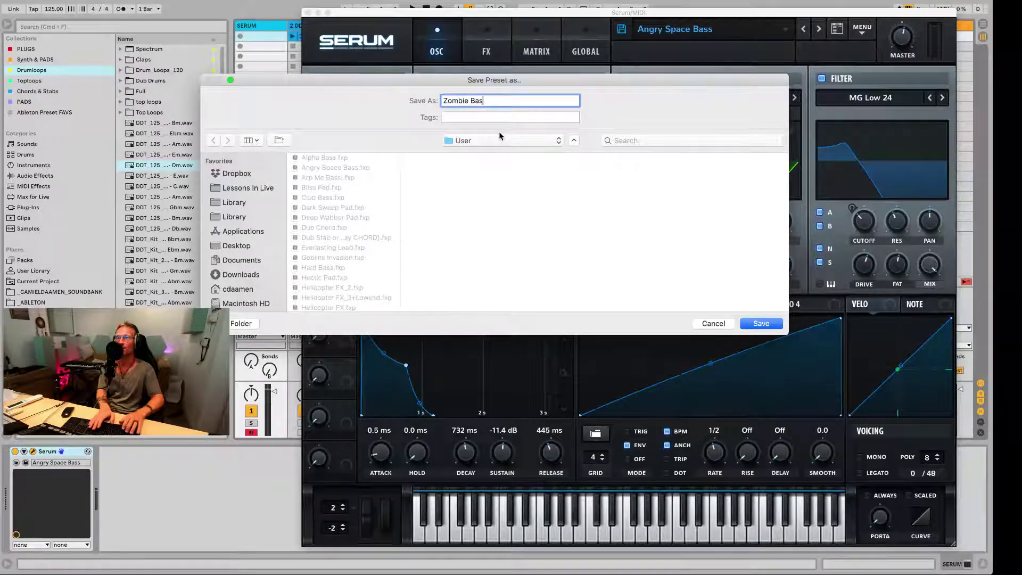
pyautogui.write('s')
pyautogui.press('Return')
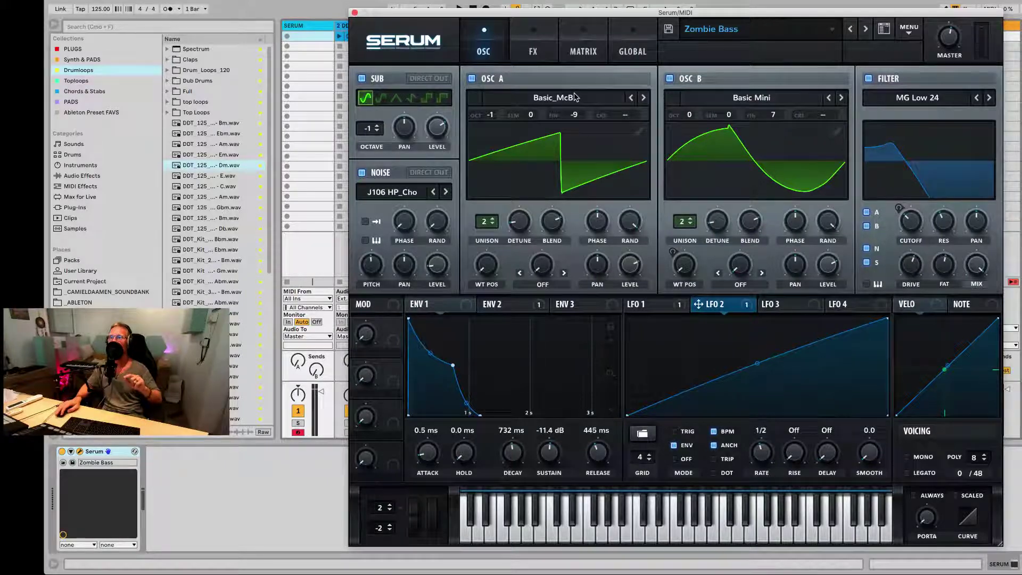
# Initialize the preset and switch off oscillator A.
pyautogui.click(911, 38)
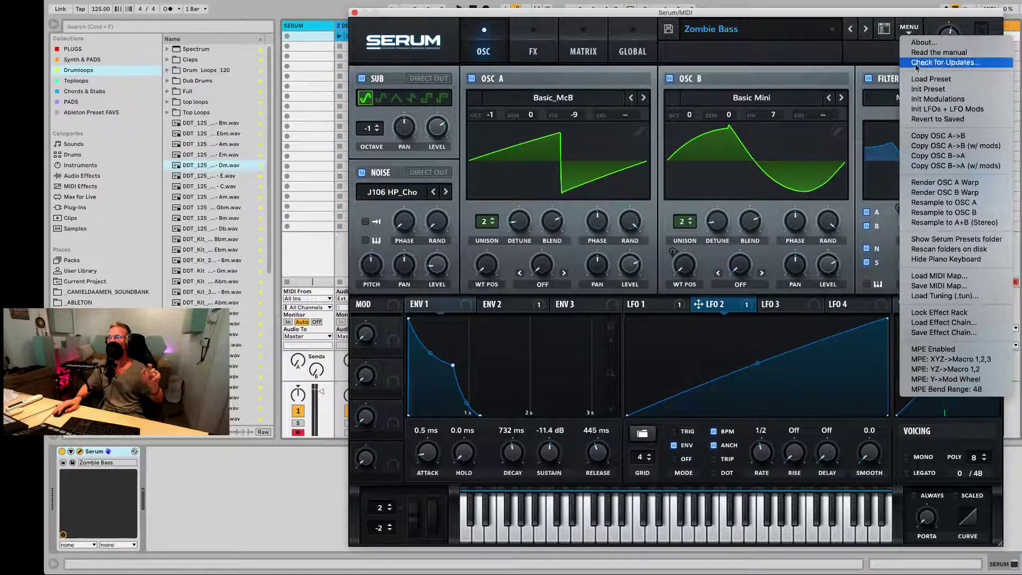
pyautogui.click(935, 94)
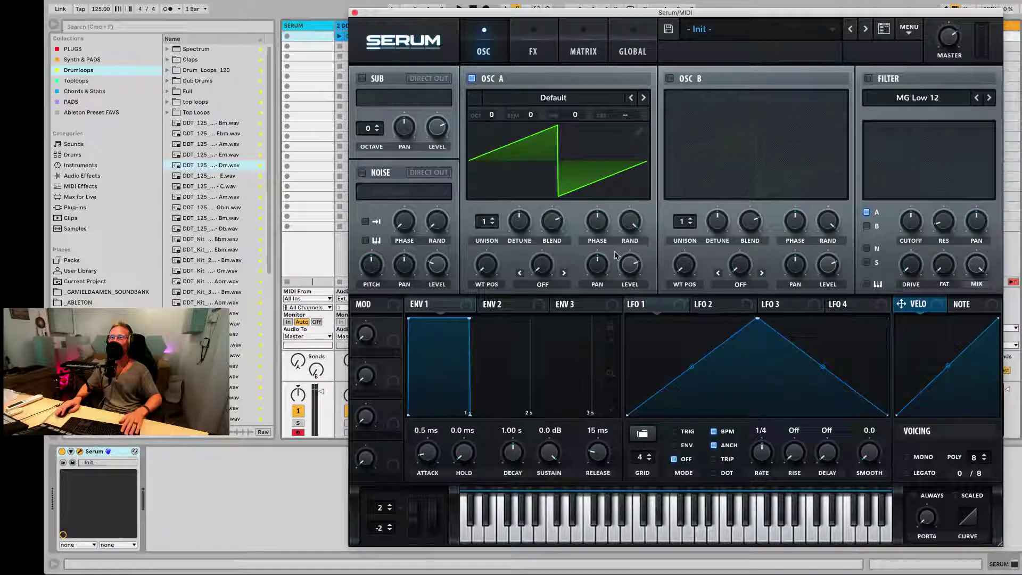
pyautogui.click(472, 81)
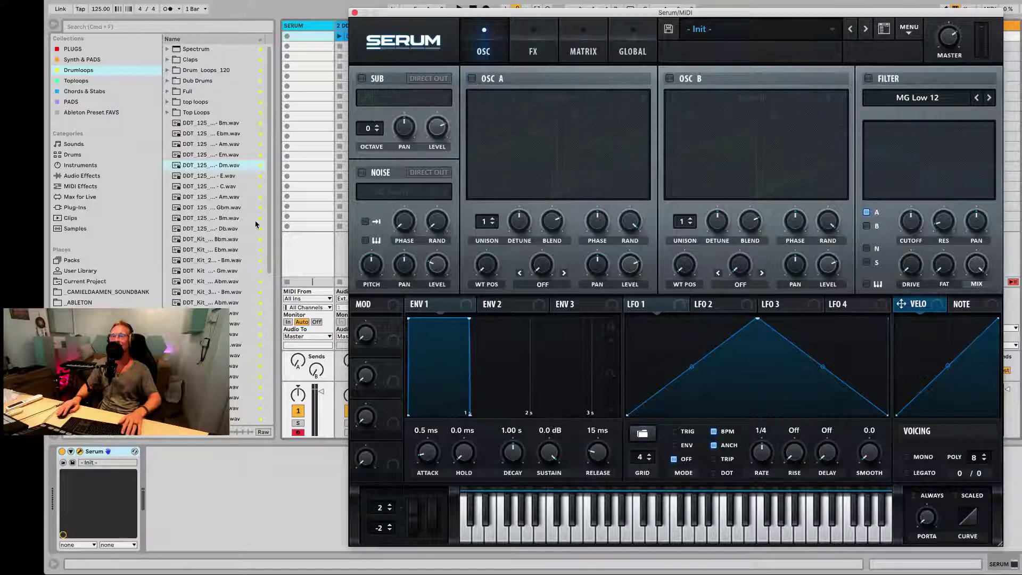
# Enable the noise oscillator and load the Air Can 2 sample from the Organics category.
pyautogui.click(362, 172)
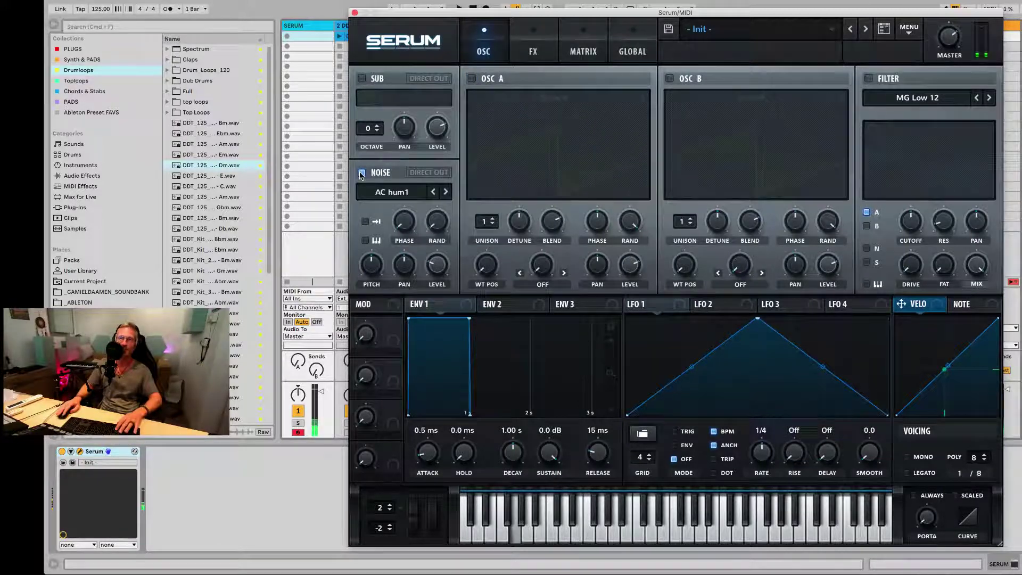
pyautogui.click(415, 198)
pyautogui.moveTo(384, 206)
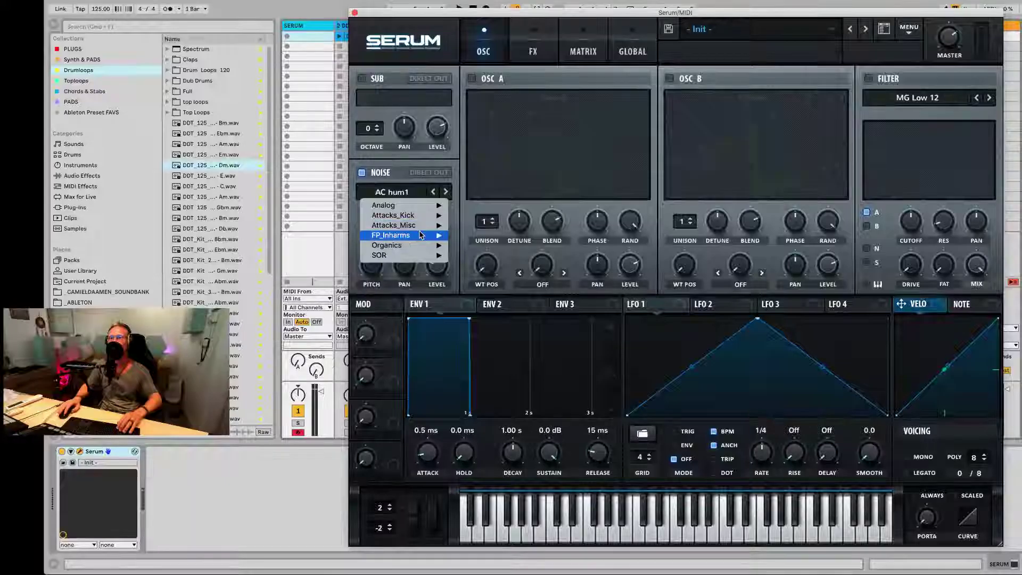
pyautogui.moveTo(421, 235)
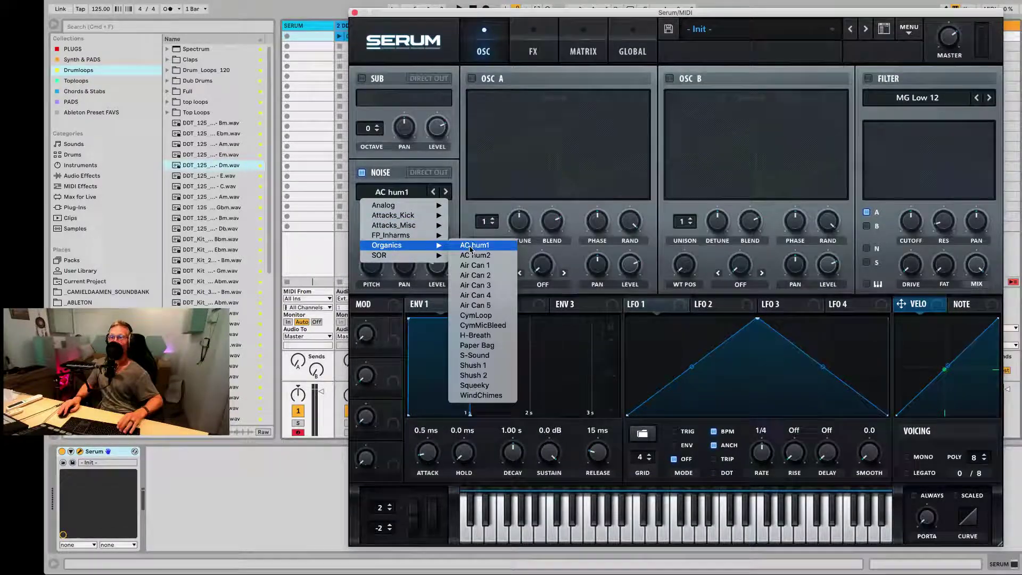
pyautogui.click(470, 276)
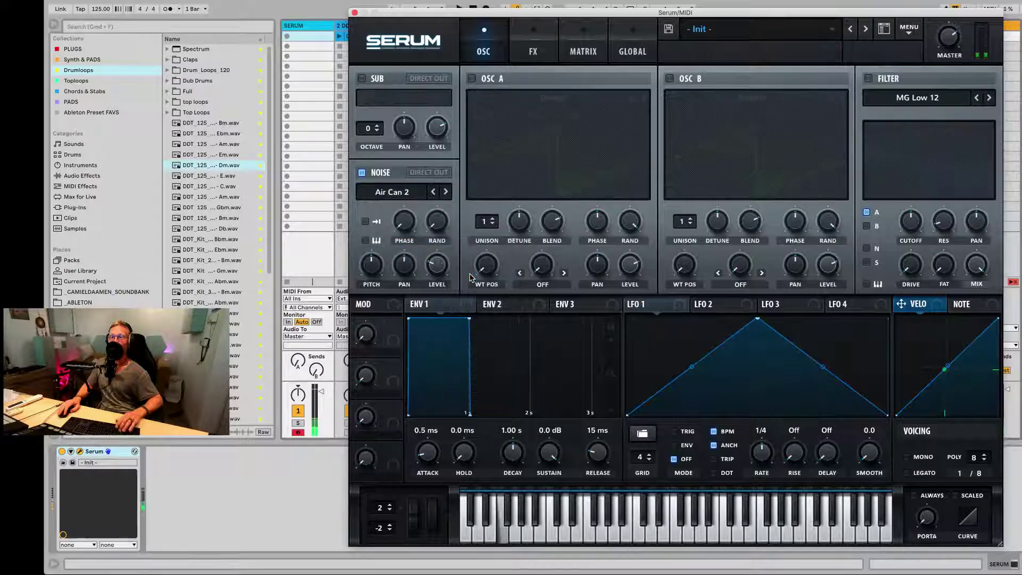
# Modulate the noise level with Env 1 at 100, shaping the envelope to a 529 ms decay and -∞ dB sustain.
pyautogui.moveTo(436, 265); pyautogui.dragTo(441, 240)
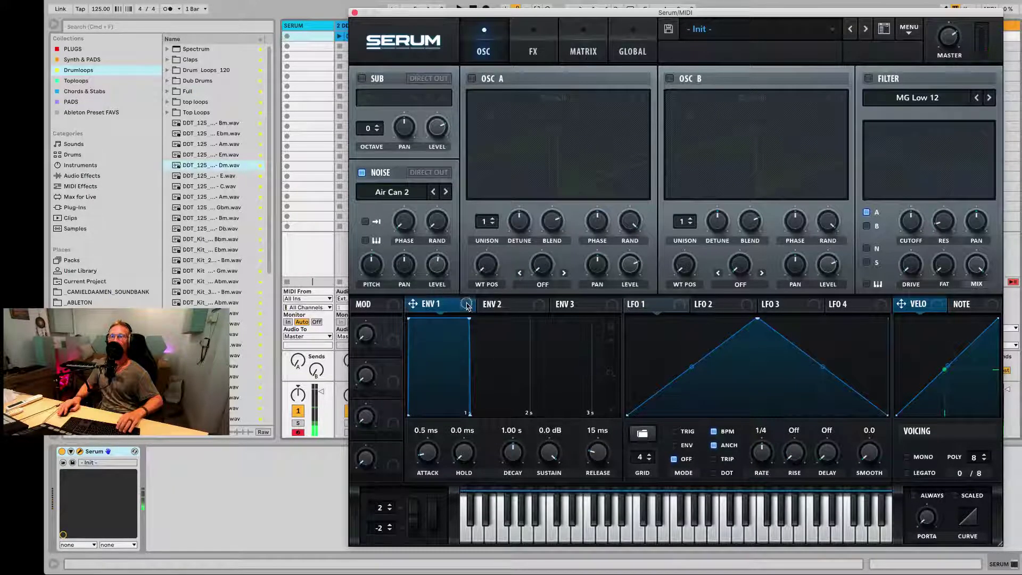
pyautogui.moveTo(466, 299); pyautogui.dragTo(438, 267)
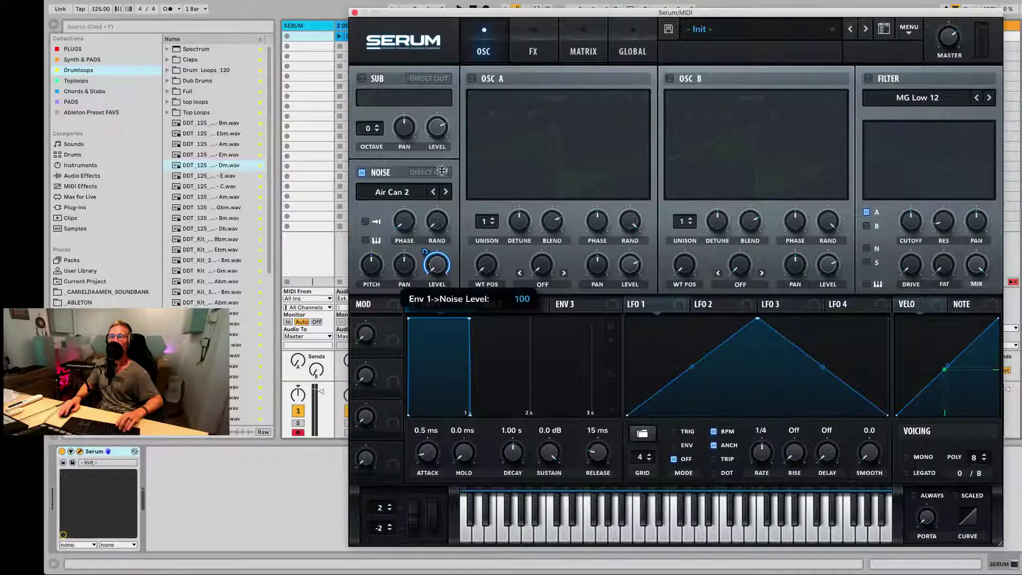
pyautogui.moveTo(469, 318); pyautogui.dragTo(425, 422)
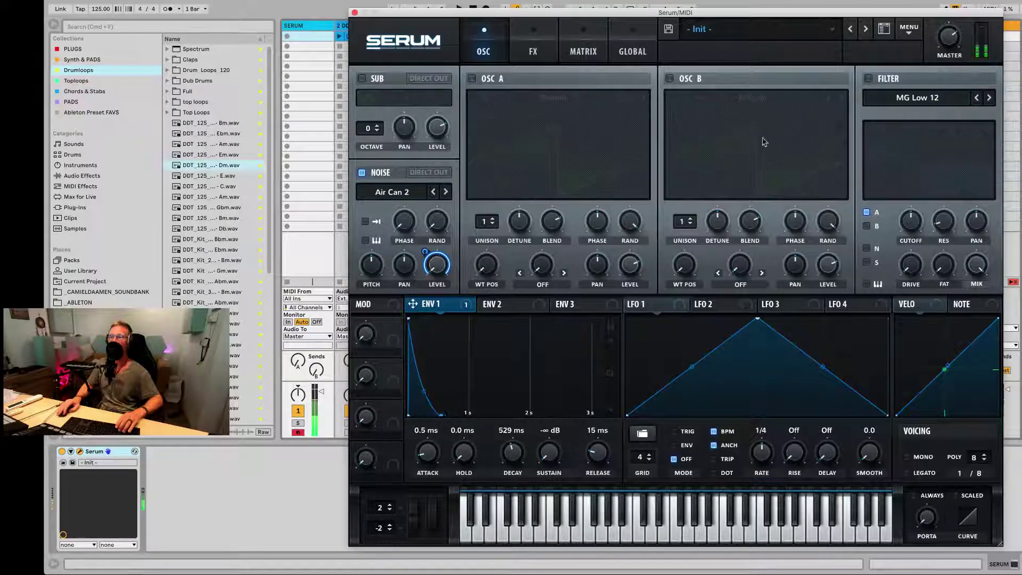
# Enable the filter as High 18, route the noise through it and raise its cutoff to thin out the low end.
pyautogui.click(869, 78)
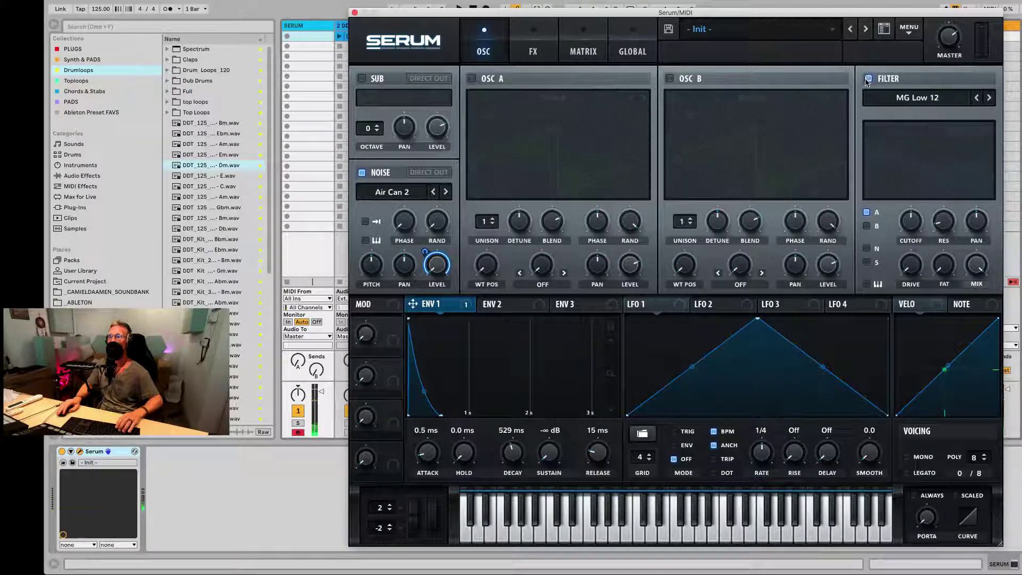
pyautogui.click(898, 101)
pyautogui.moveTo(900, 111)
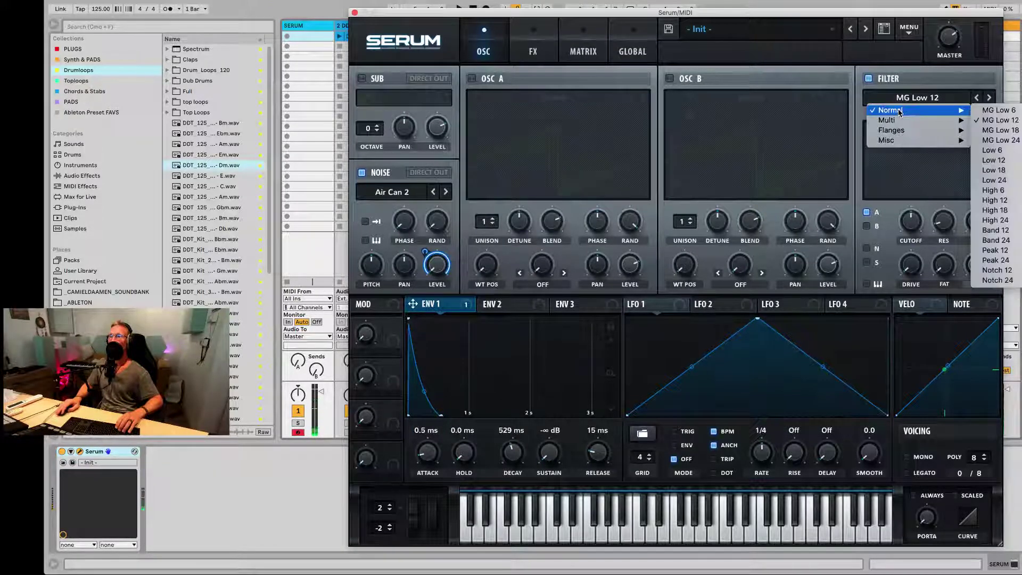
pyautogui.click(1008, 210)
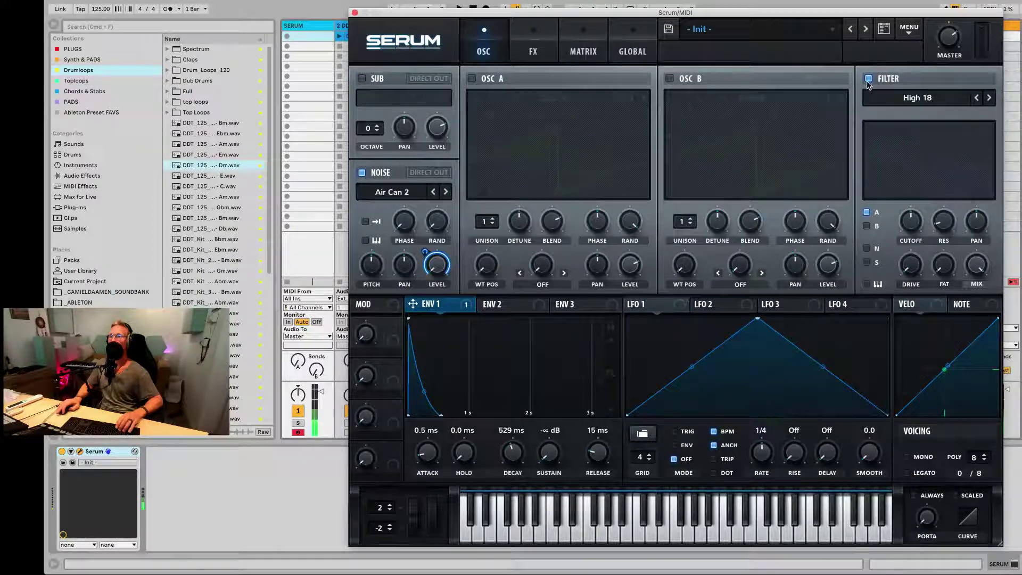
pyautogui.moveTo(910, 221); pyautogui.dragTo(911, 253)
pyautogui.click(867, 248)
pyautogui.moveTo(905, 175)
pyautogui.mouseDown()
pyautogui.moveTo(934, 173)
pyautogui.moveTo(918, 174)
pyautogui.mouseUp()
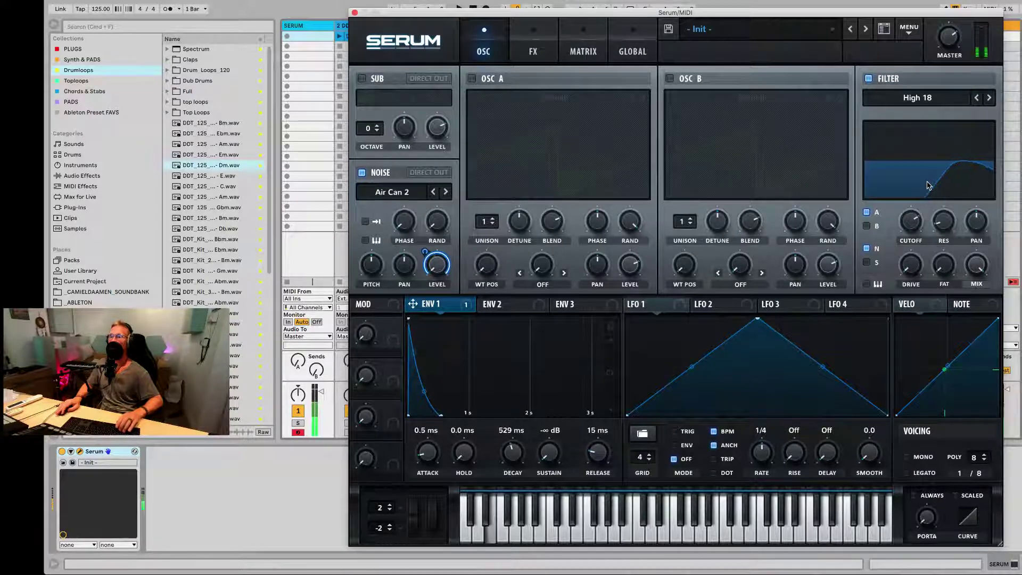
pyautogui.moveTo(916, 222); pyautogui.dragTo(917, 218)
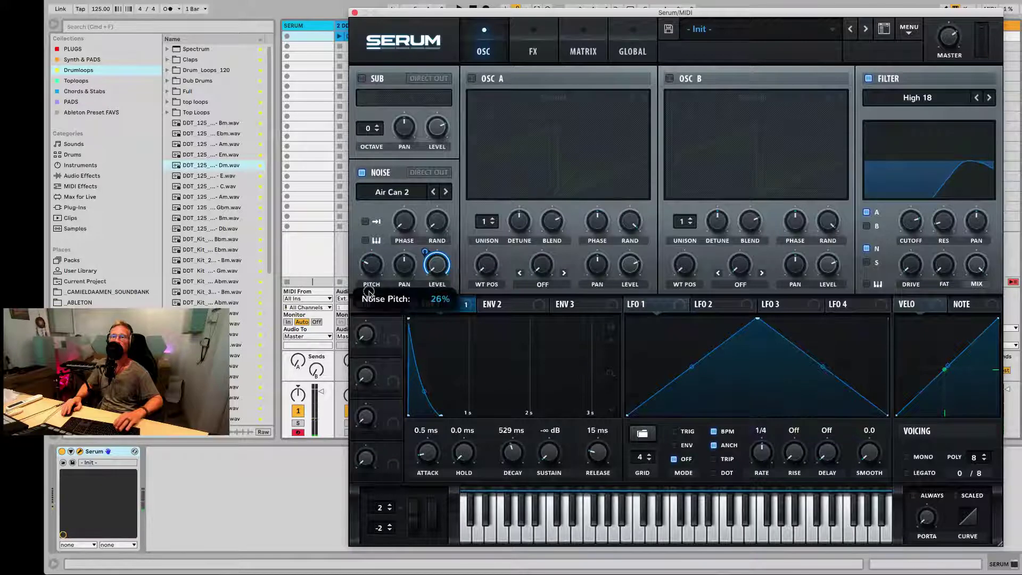
# Switch the noise sample to one-shot playback and tune its pitch slightly below the midpoint.
pyautogui.moveTo(375, 247)
pyautogui.mouseDown()
pyautogui.moveTo(370, 261)
pyautogui.moveTo(374, 252)
pyautogui.mouseUp()
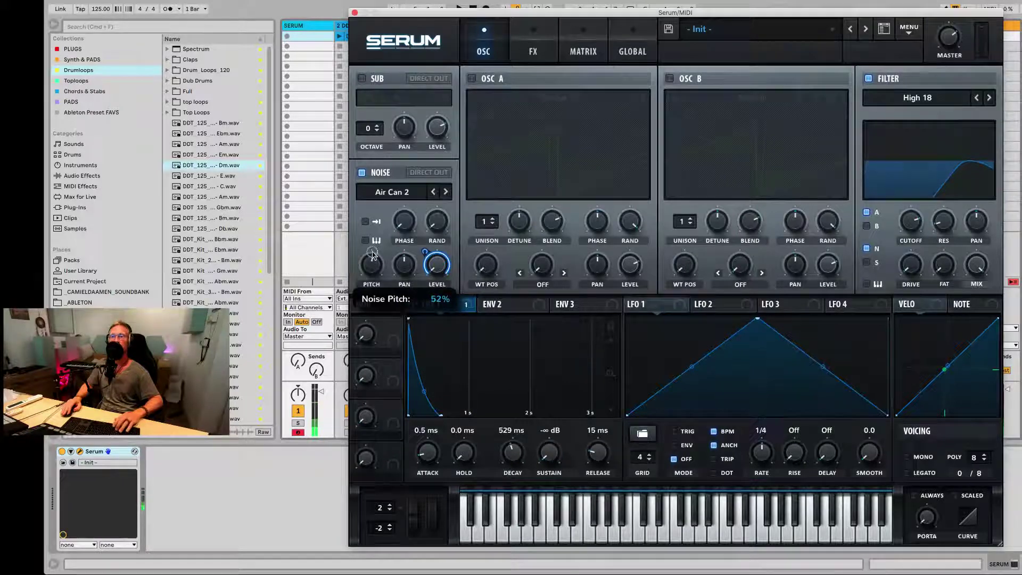
pyautogui.click(365, 221)
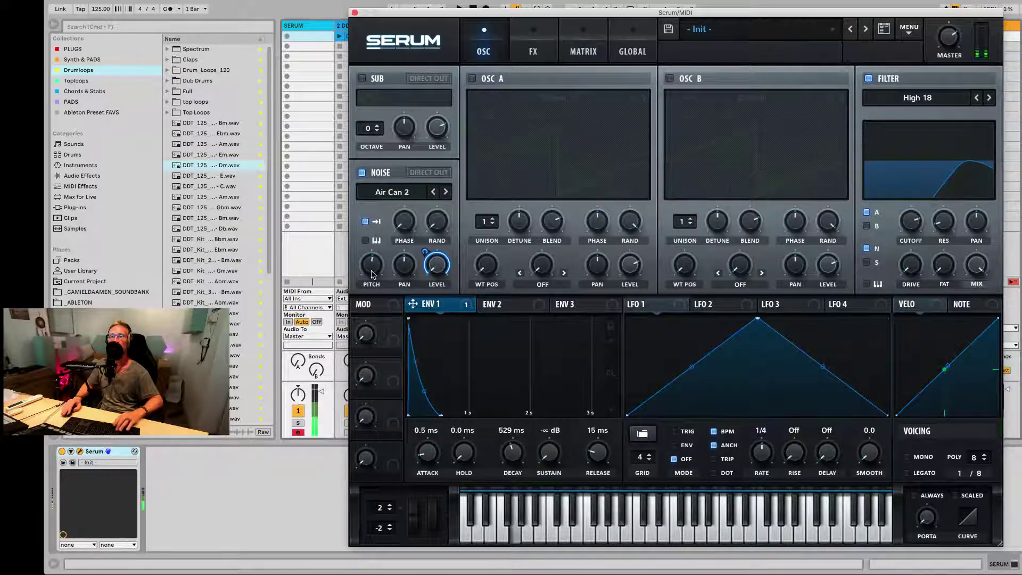
pyautogui.moveTo(371, 272); pyautogui.dragTo(370, 278)
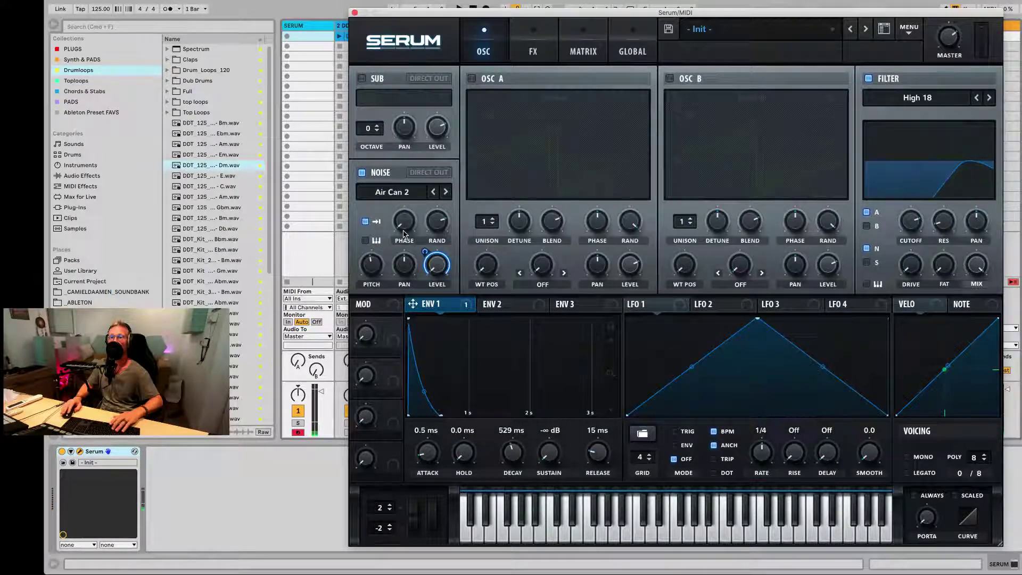
# Try panning the noise fully to -50L and reset its pan to center.
pyautogui.moveTo(403, 265); pyautogui.dragTo(406, 408)
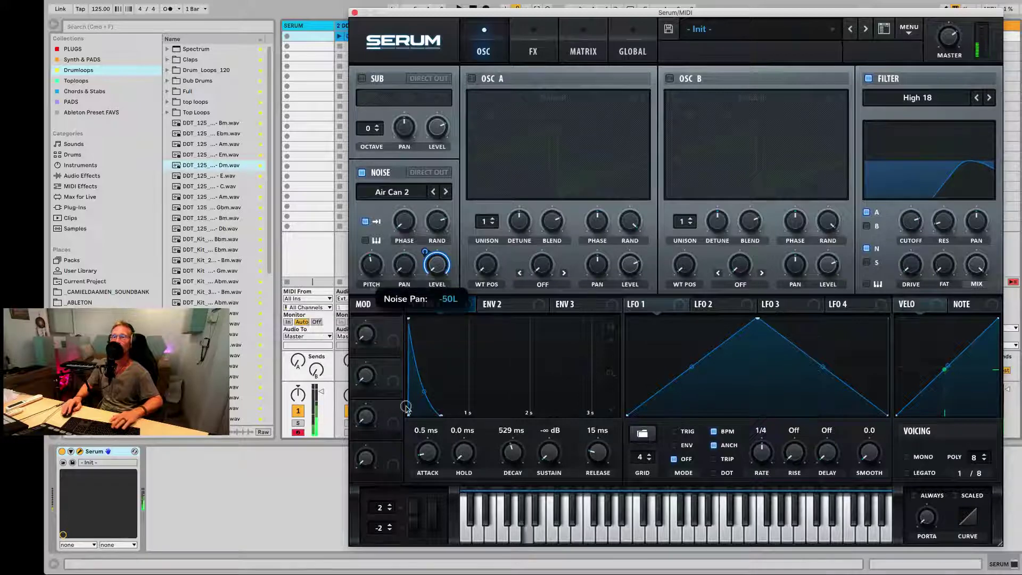
pyautogui.doubleClick(409, 270)
pyautogui.press('g')
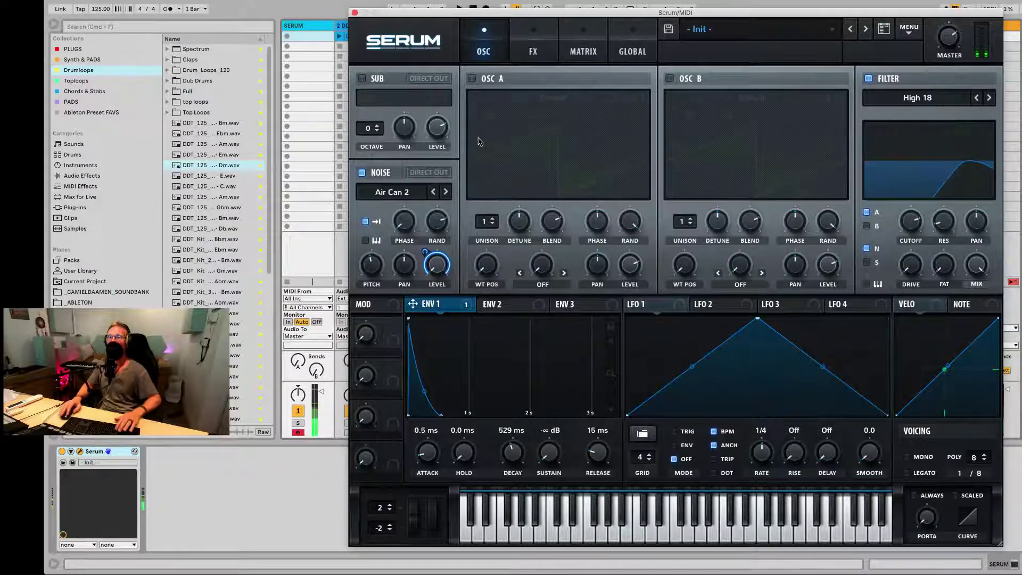
# Enable the Reverb effect, reduce its size and raise its low cut while auditioning the noise sound.
pyautogui.press('g')
pyautogui.click(532, 51)
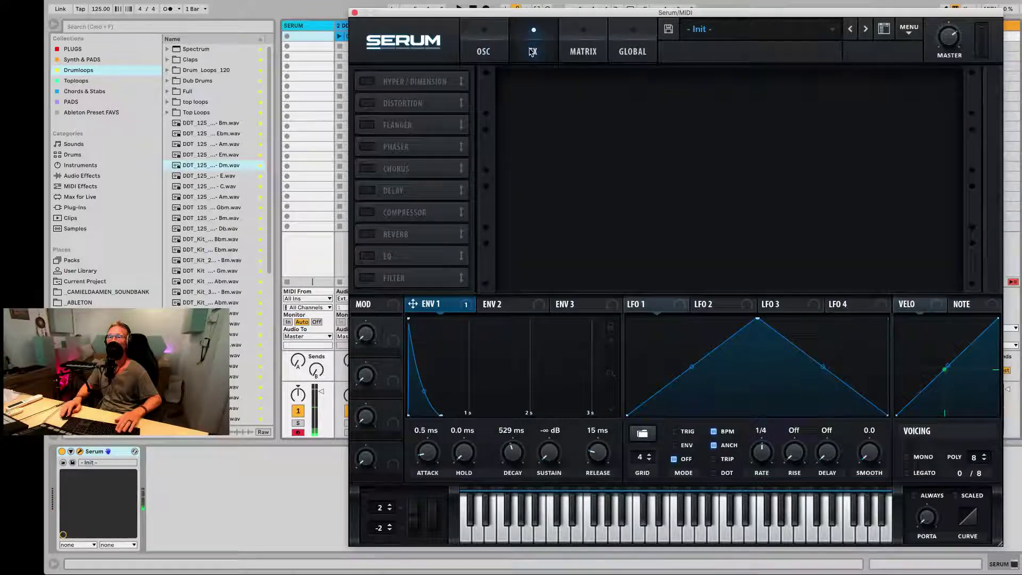
pyautogui.click(367, 234)
pyautogui.press('g')
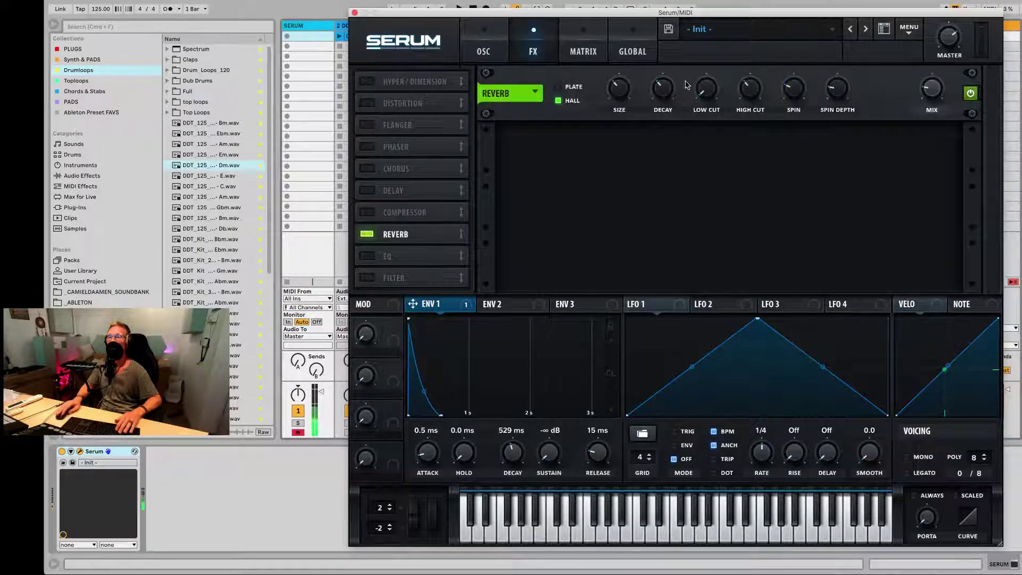
pyautogui.press('g')
pyautogui.moveTo(625, 97); pyautogui.dragTo(612, 129)
pyautogui.press('g')
pyautogui.press('g')
pyautogui.moveTo(709, 97); pyautogui.dragTo(708, 58)
pyautogui.press('g')
# Enable the Distortion effect in Tube mode and raise its drive while auditioning the sound.
pyautogui.click(367, 103)
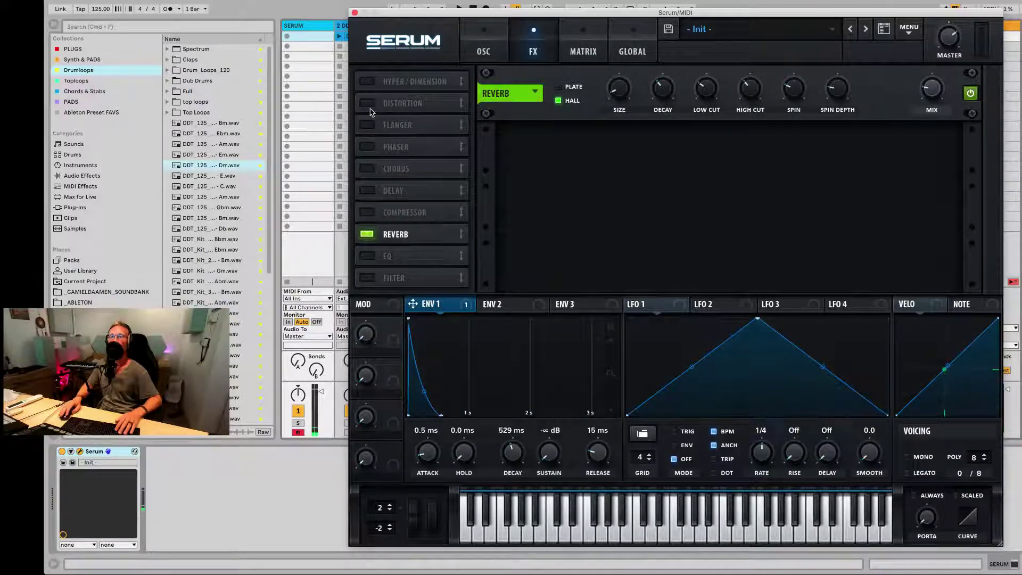
pyautogui.moveTo(822, 98); pyautogui.dragTo(822, 80)
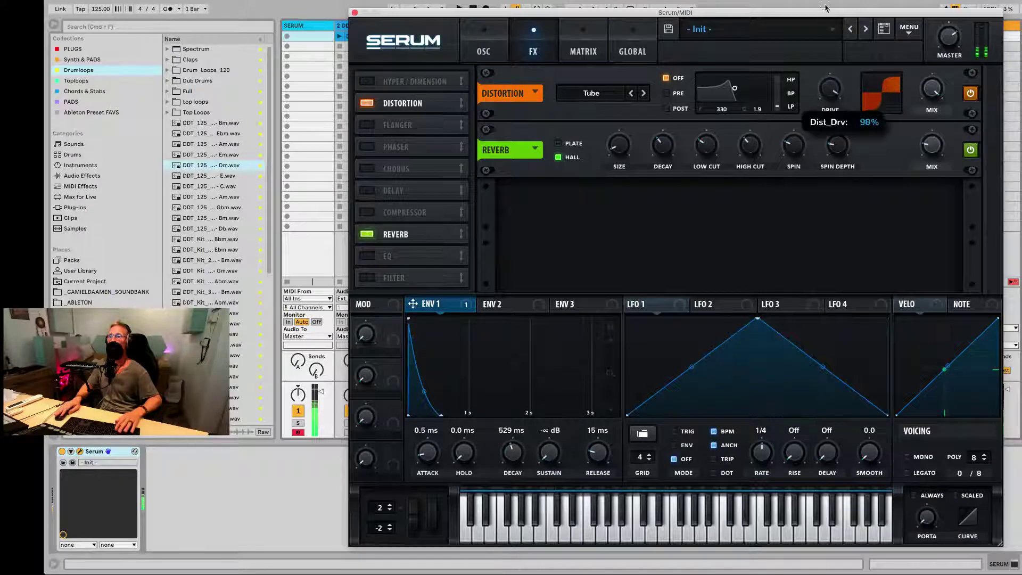
pyautogui.press('g')
pyautogui.press('g')
pyautogui.press('g')
# Set the distortion's filter to Pre with a frequency of about 13290 and a Q of about 0.6.
pyautogui.moveTo(734, 88); pyautogui.dragTo(766, 92)
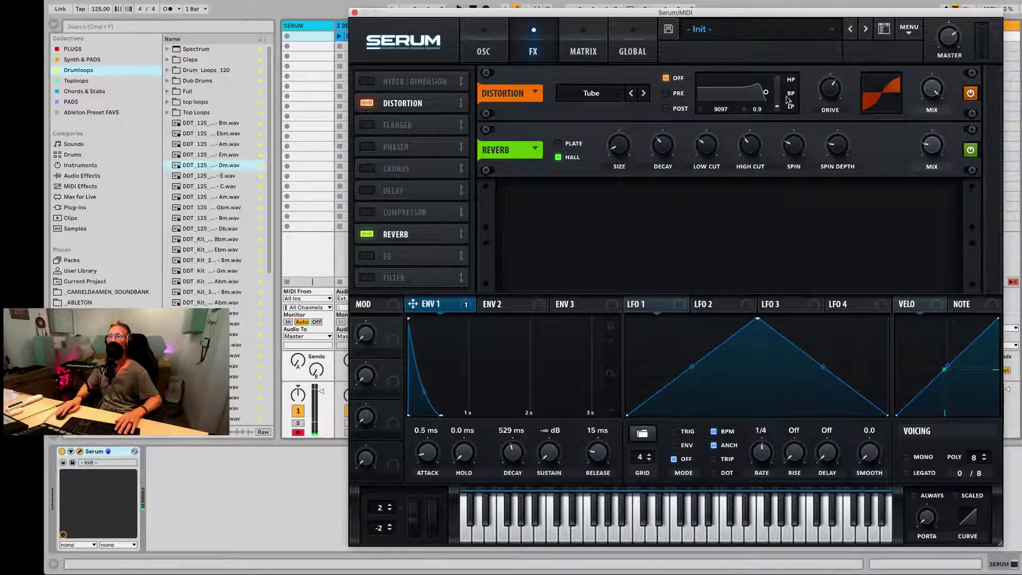
pyautogui.click(672, 94)
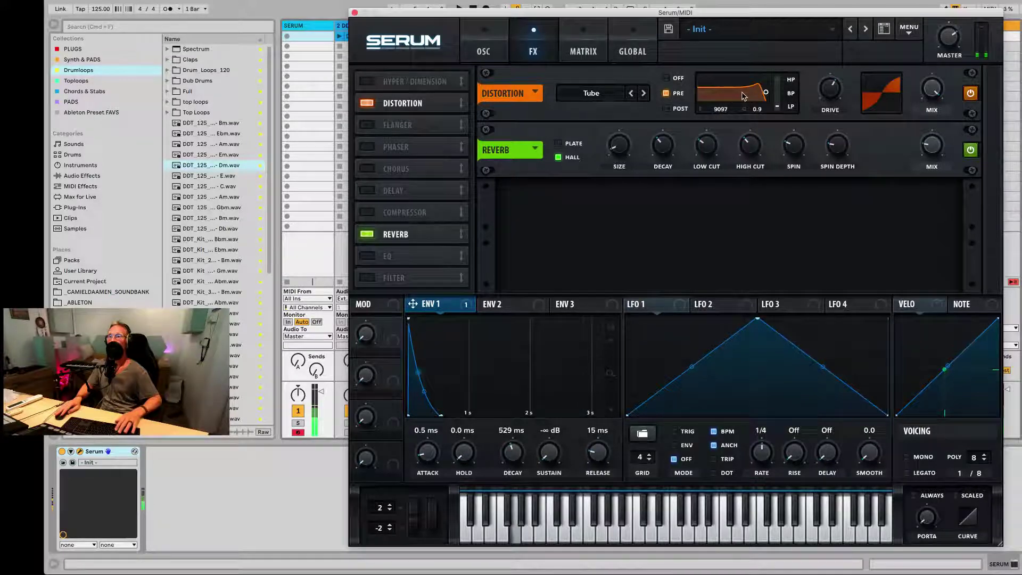
pyautogui.moveTo(765, 92)
pyautogui.mouseDown()
pyautogui.moveTo(755, 93)
pyautogui.moveTo(776, 97)
pyautogui.mouseUp()
pyautogui.press('g')
pyautogui.press('g')
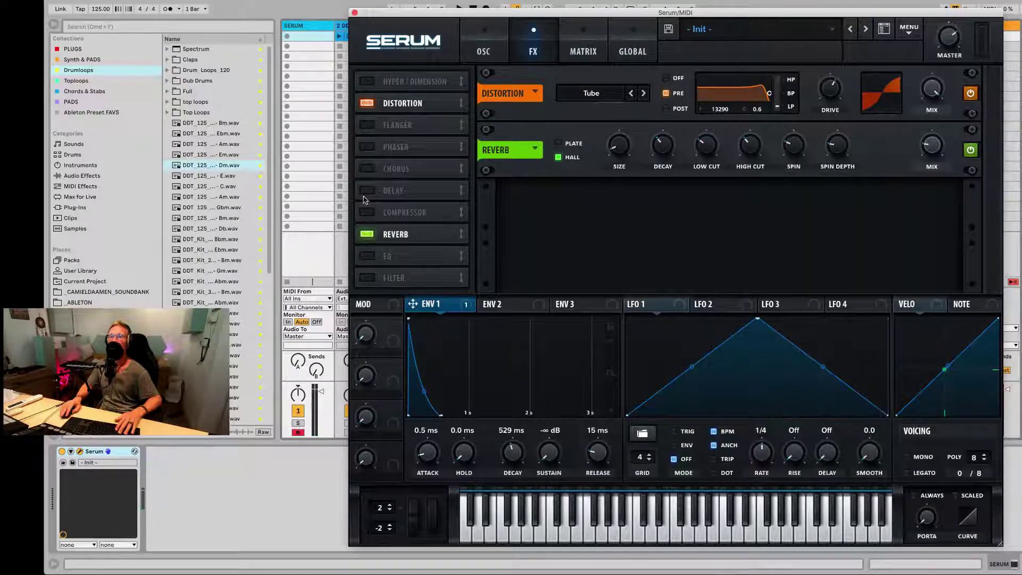
# Enable the Flanger effect and audition the sound with repeated notes.
pyautogui.click(367, 124)
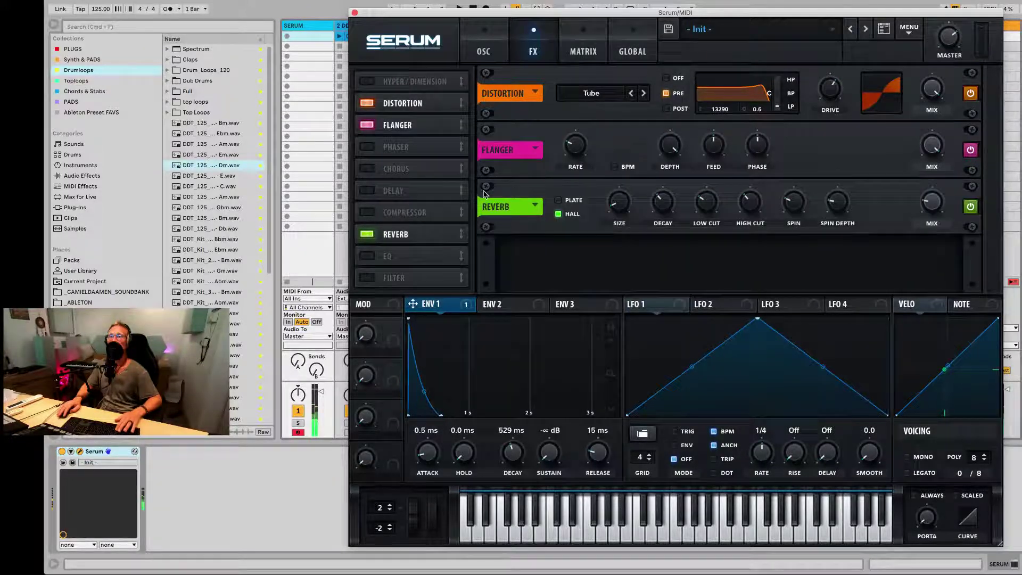
pyautogui.press('g')
pyautogui.press('g')
pyautogui.press('g')
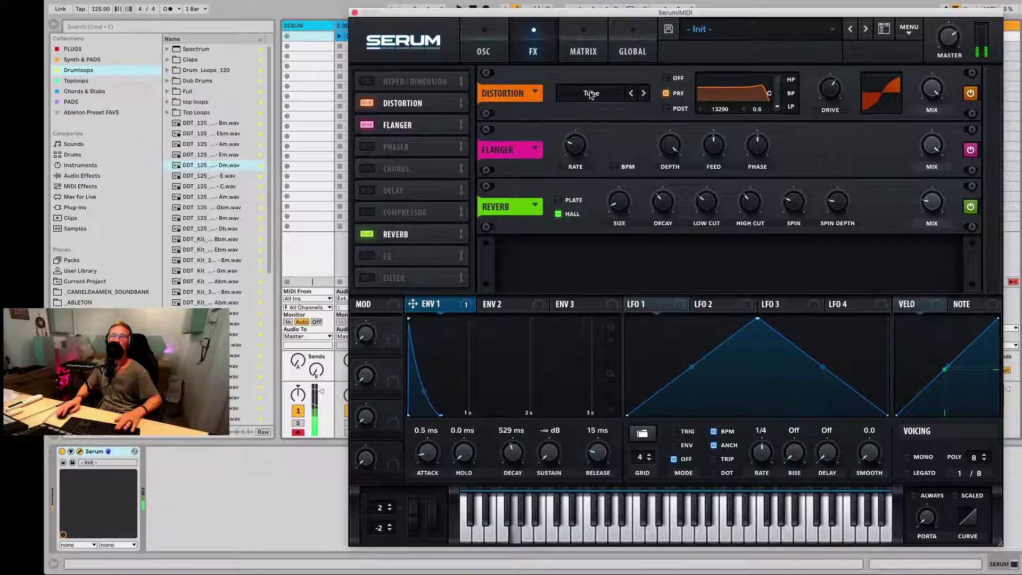
pyautogui.press('g')
pyautogui.press('g')
pyautogui.press('g')
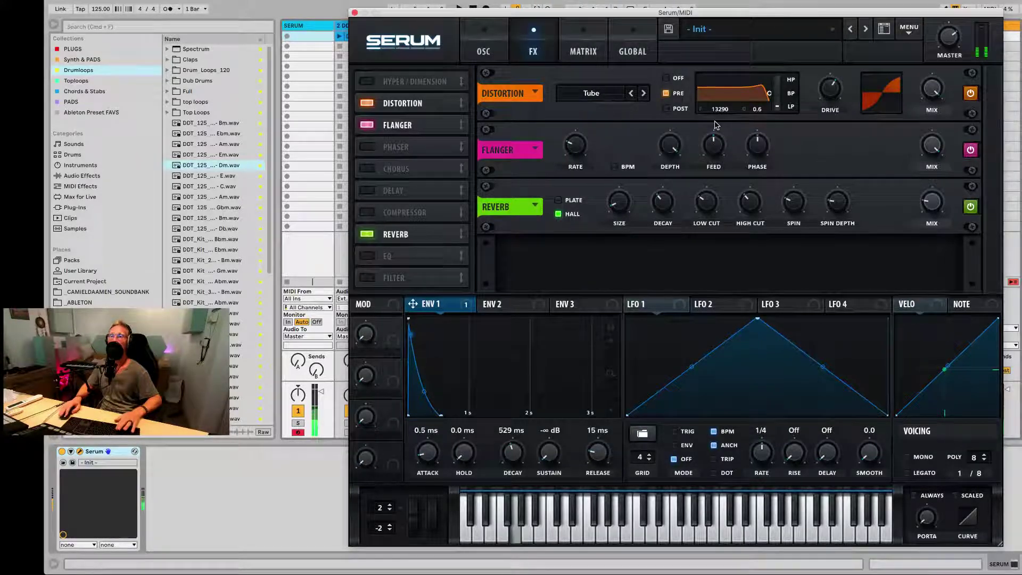
# Set the High 18 filter's Fat amount to about 27% and audition the sound on several notes.
pyautogui.click(502, 51)
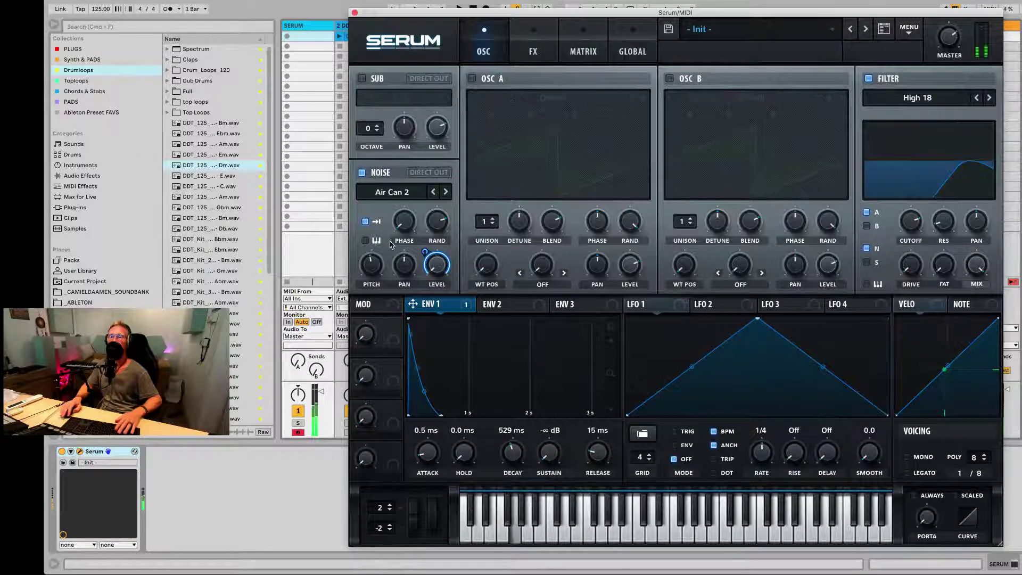
pyautogui.press('g')
pyautogui.press('g')
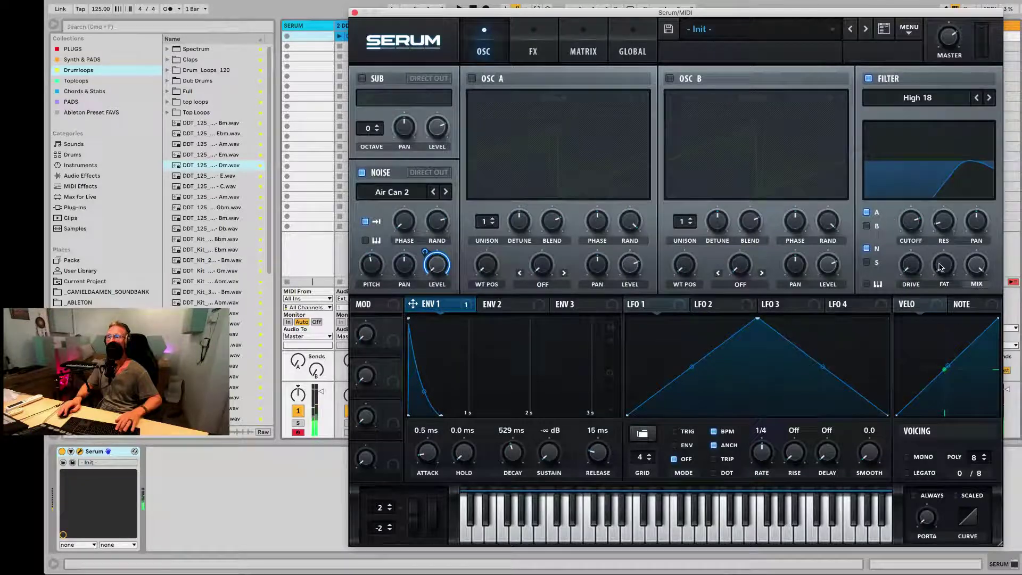
pyautogui.press('g')
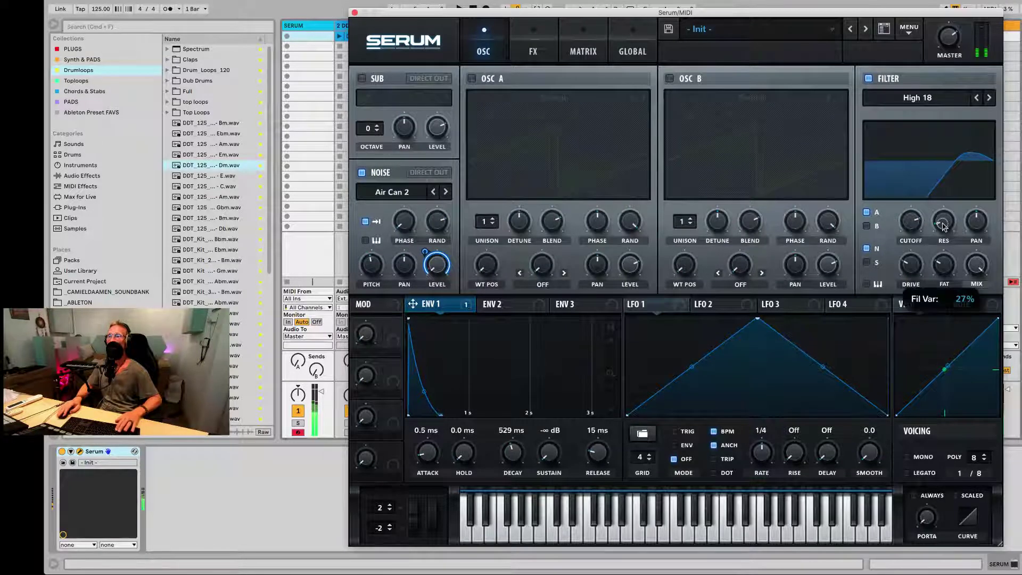
pyautogui.press('g')
pyautogui.press('g')
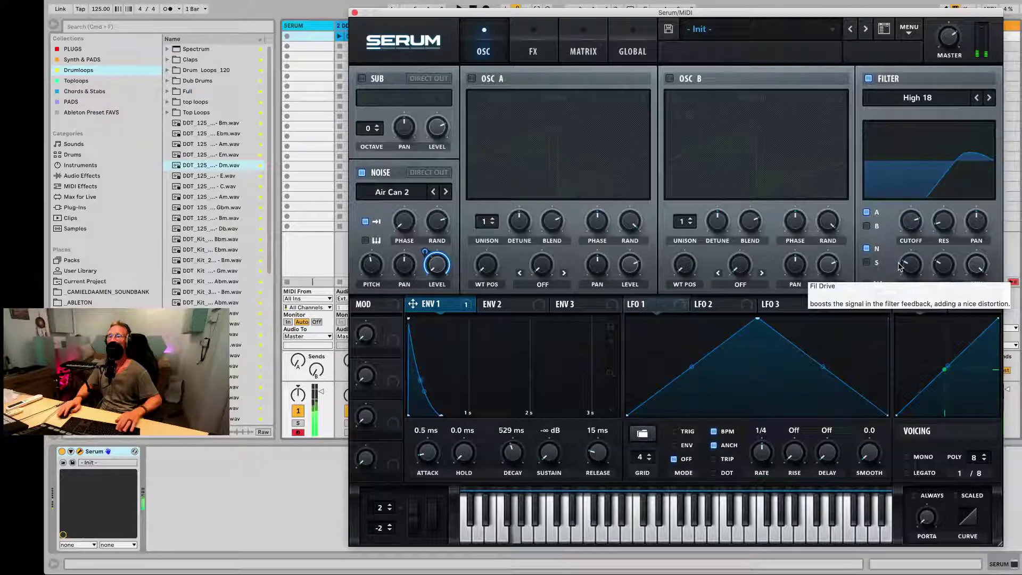
pyautogui.press('f')
pyautogui.press('f')
pyautogui.press('h')
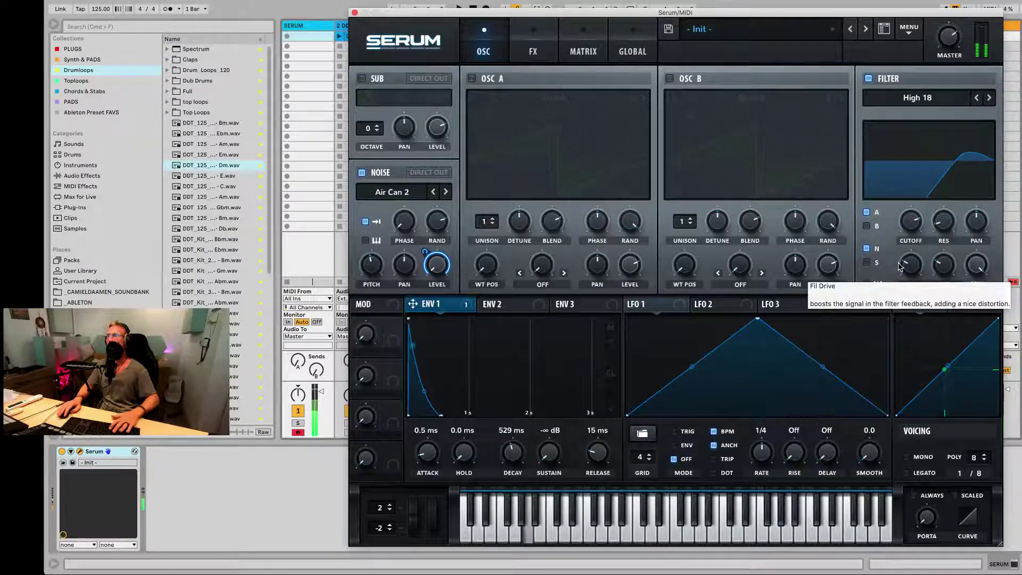
pyautogui.press('g')
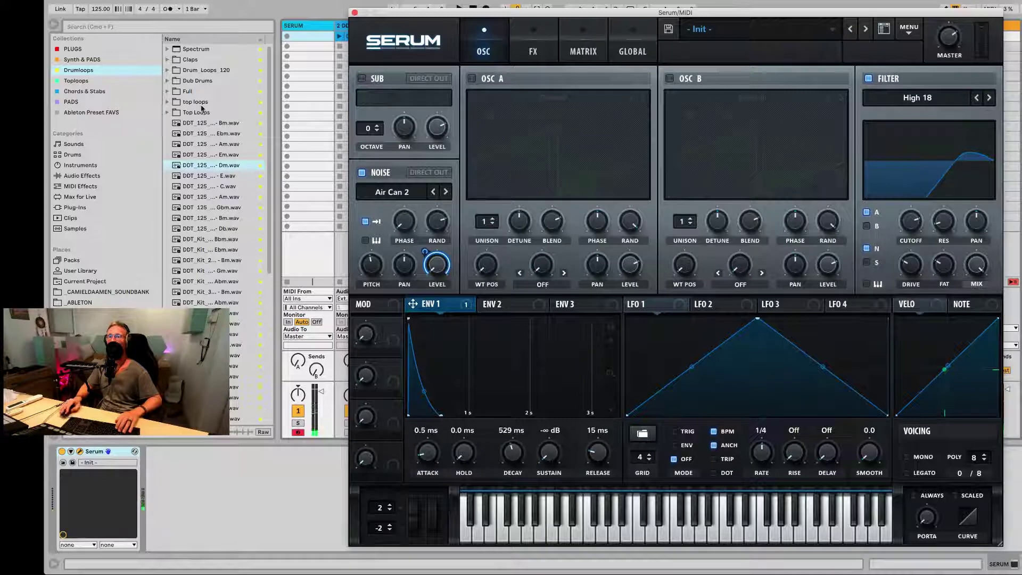
# Add an Arpeggiator MIDI effect before Serum and set its rate to 1/16 and its gate to about 86%.
pyautogui.click(91, 187)
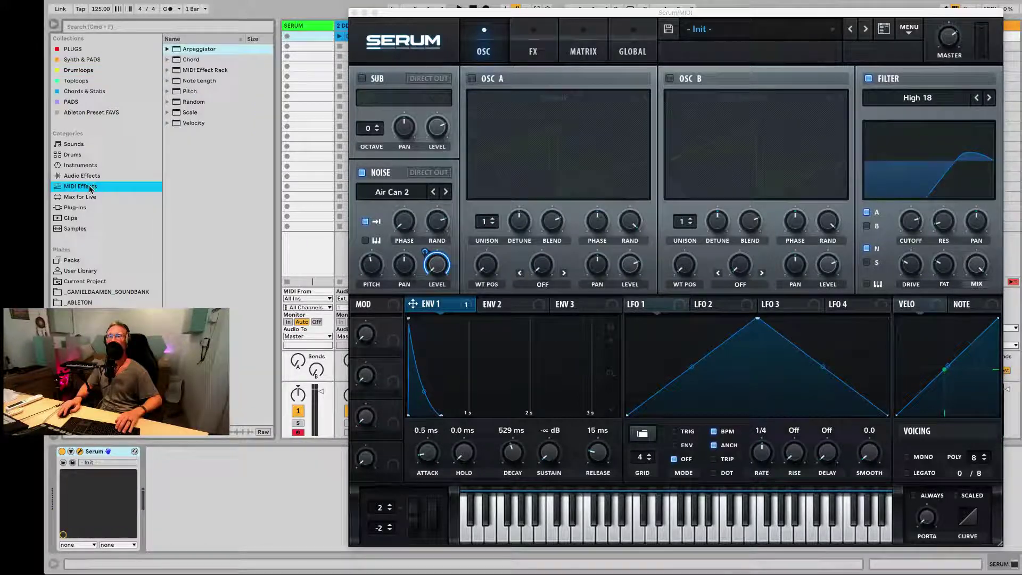
pyautogui.doubleClick(189, 48)
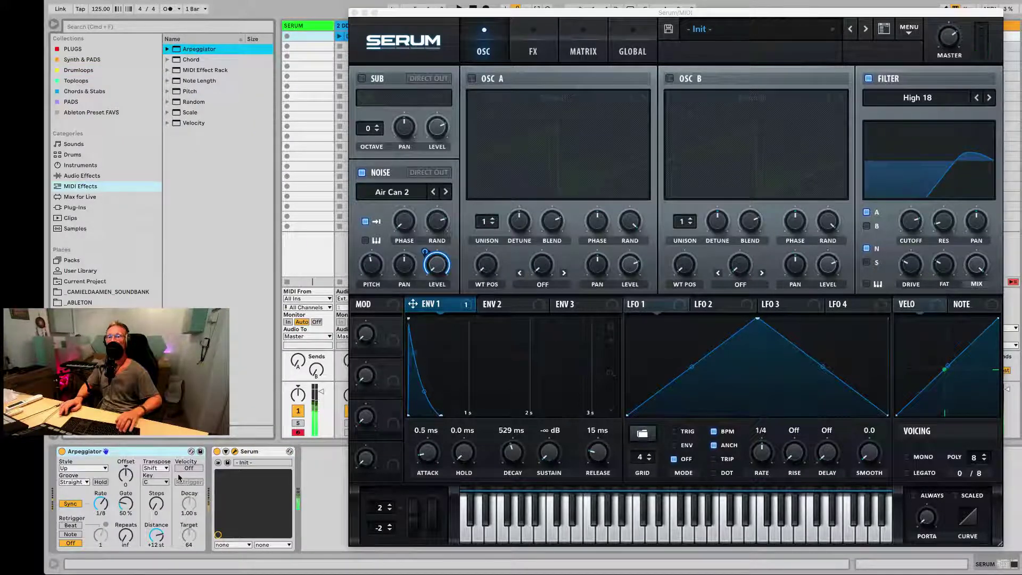
pyautogui.moveTo(102, 506); pyautogui.dragTo(102, 505)
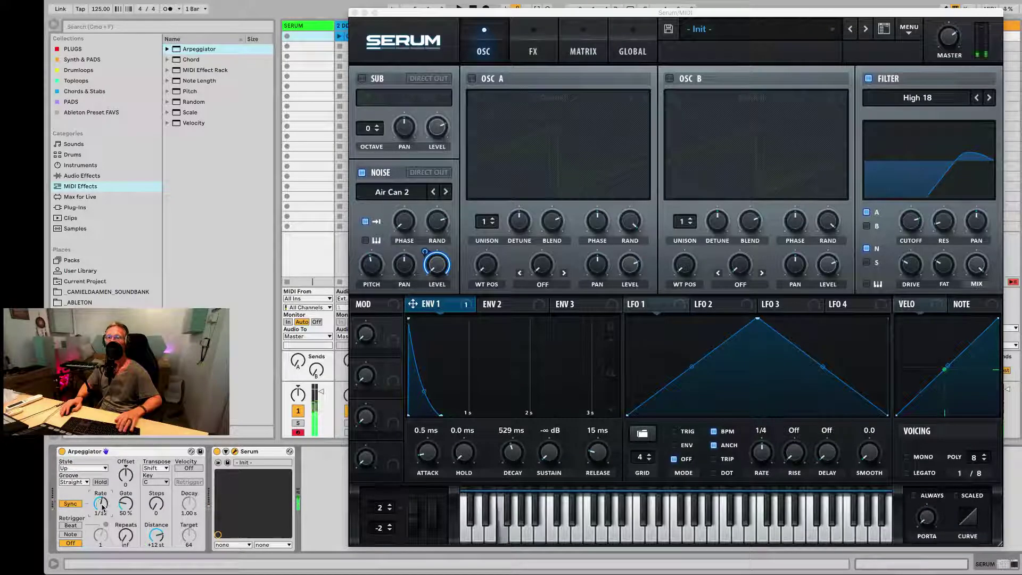
pyautogui.moveTo(103, 507); pyautogui.dragTo(126, 505)
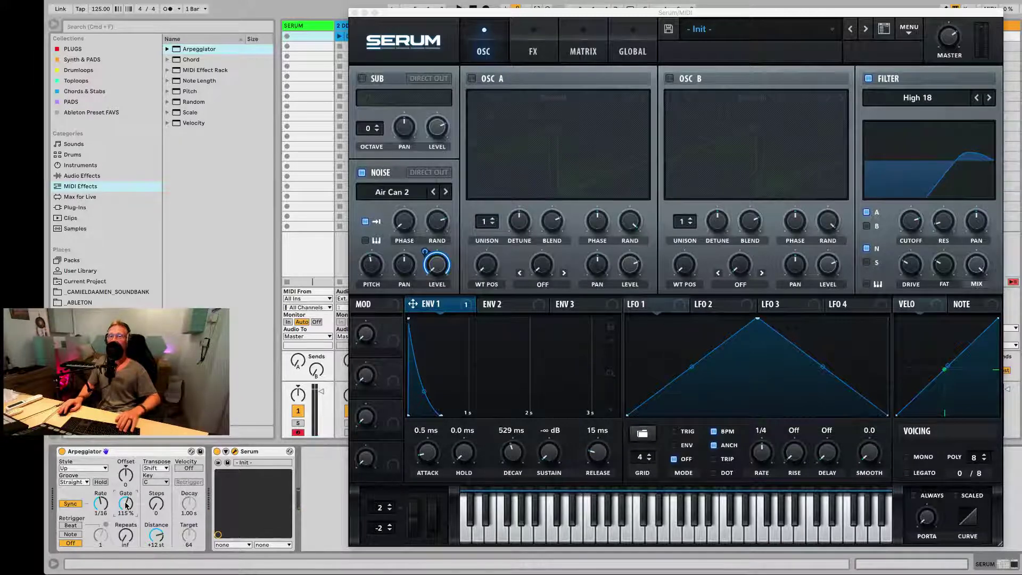
pyautogui.moveTo(127, 505); pyautogui.dragTo(126, 505)
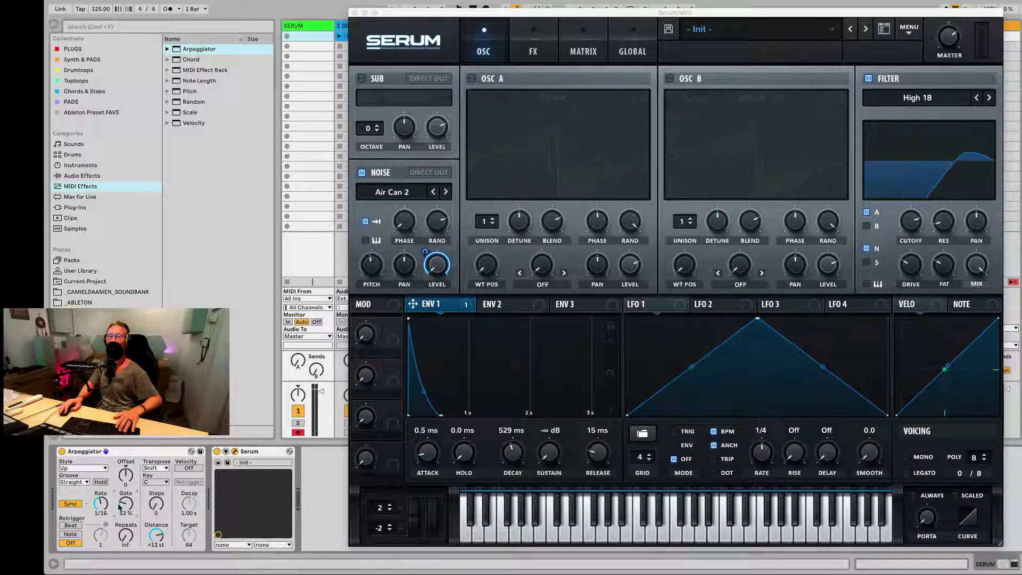
pyautogui.moveTo(121, 507); pyautogui.dragTo(127, 503)
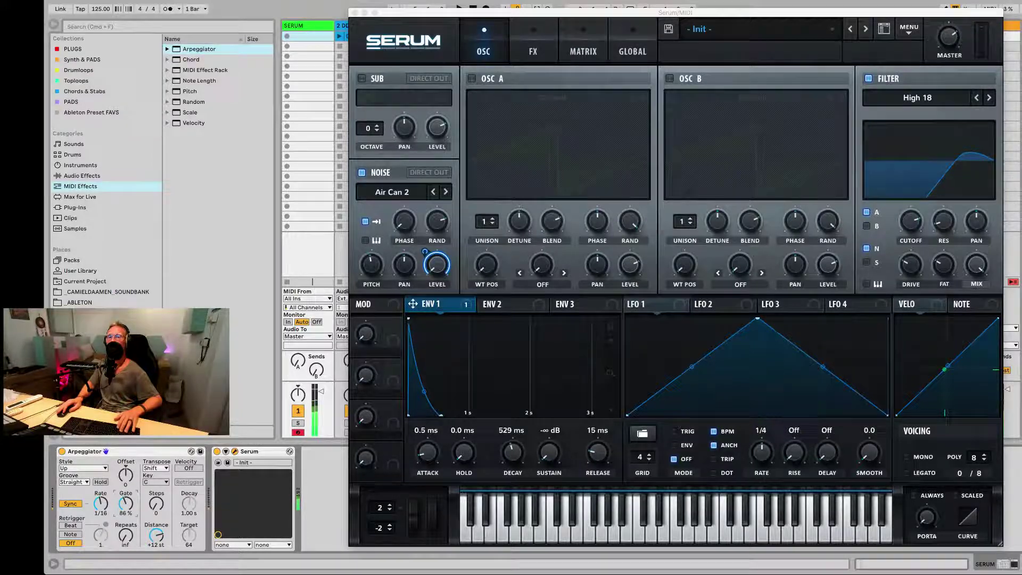
# Search Max for Live for "lfo", add LFO.amxd after Serum and map it to the Arpeggiator's gate, with the LFO uncovered by the Serum window.
pyautogui.click(80, 197)
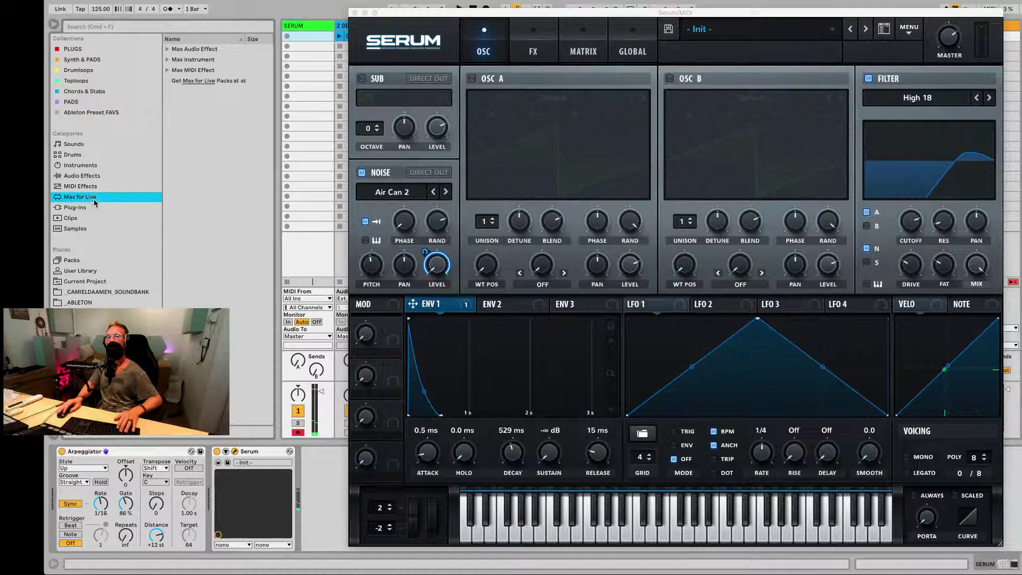
pyautogui.click(147, 27)
pyautogui.write('l')
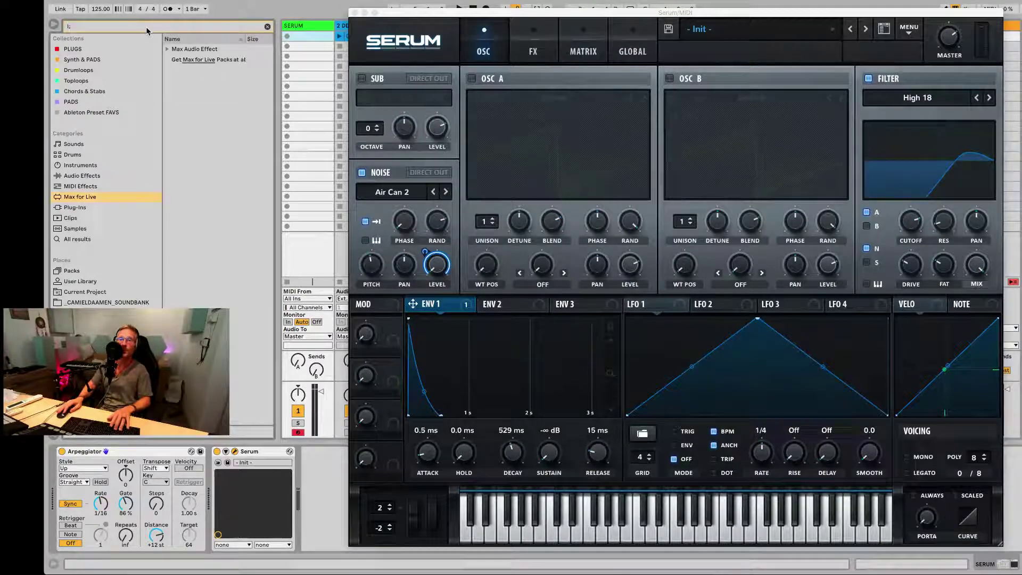
pyautogui.press('BackSpace')
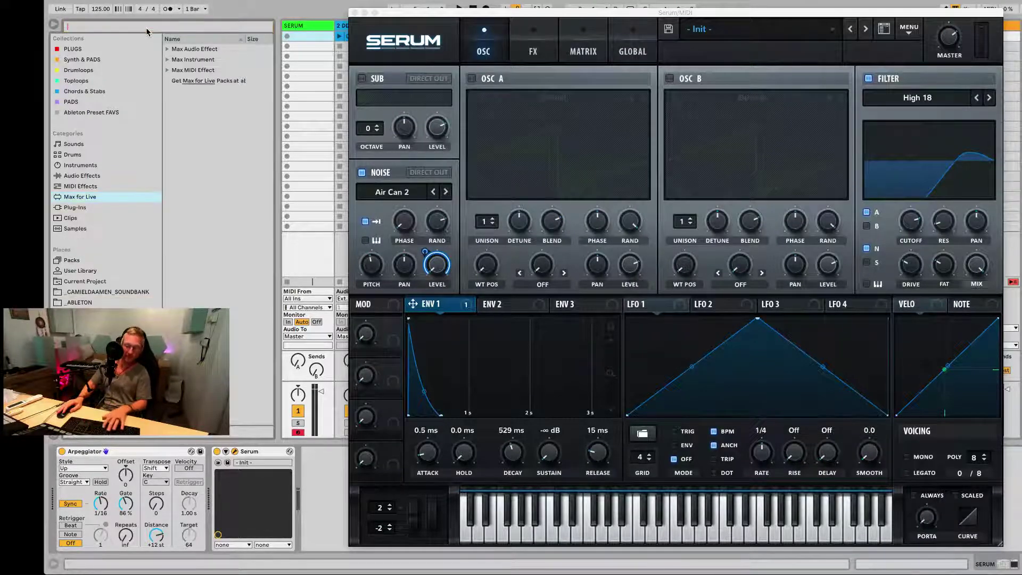
pyautogui.write('lfo')
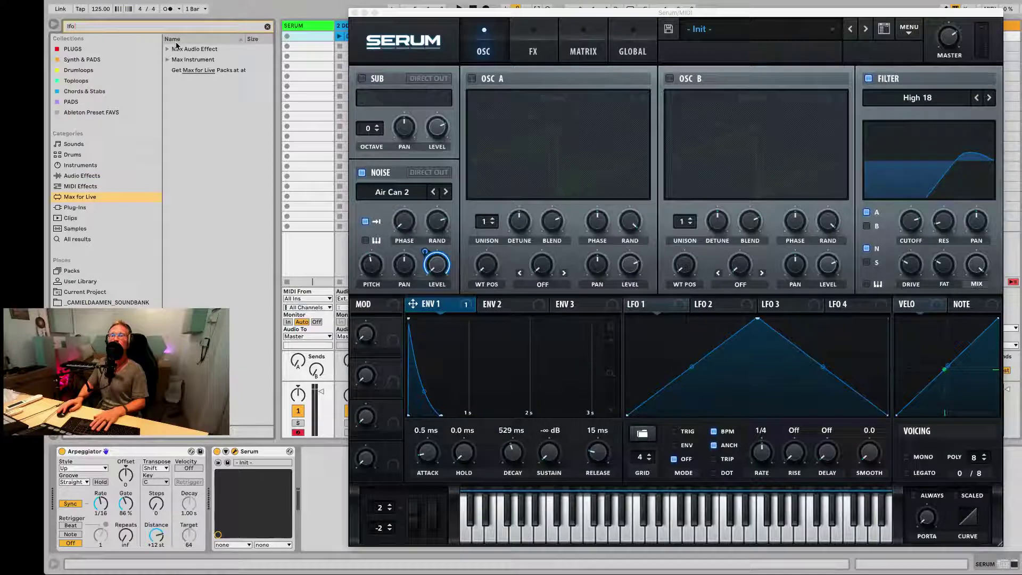
pyautogui.click(189, 62)
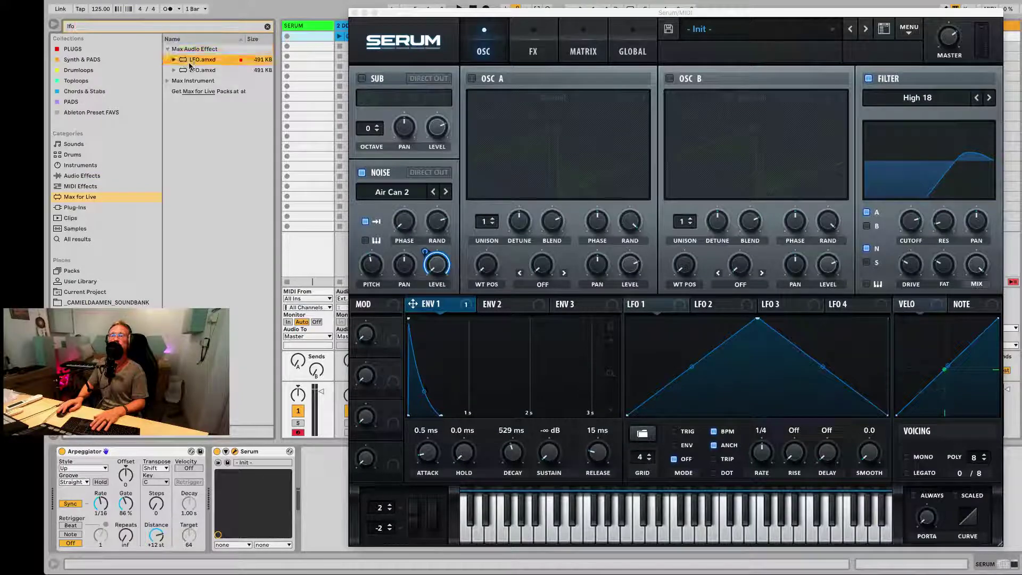
pyautogui.press('Return')
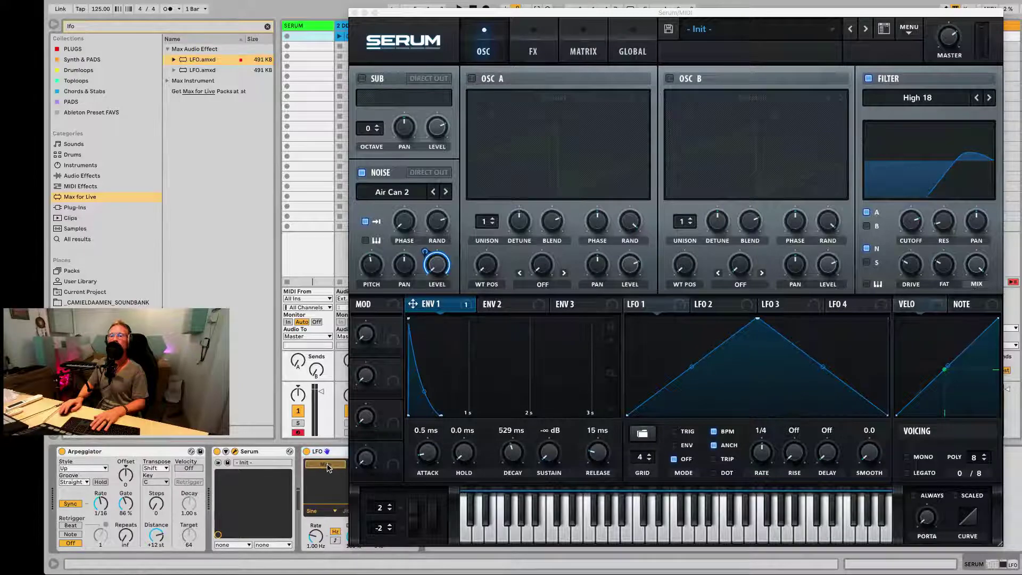
pyautogui.click(131, 511)
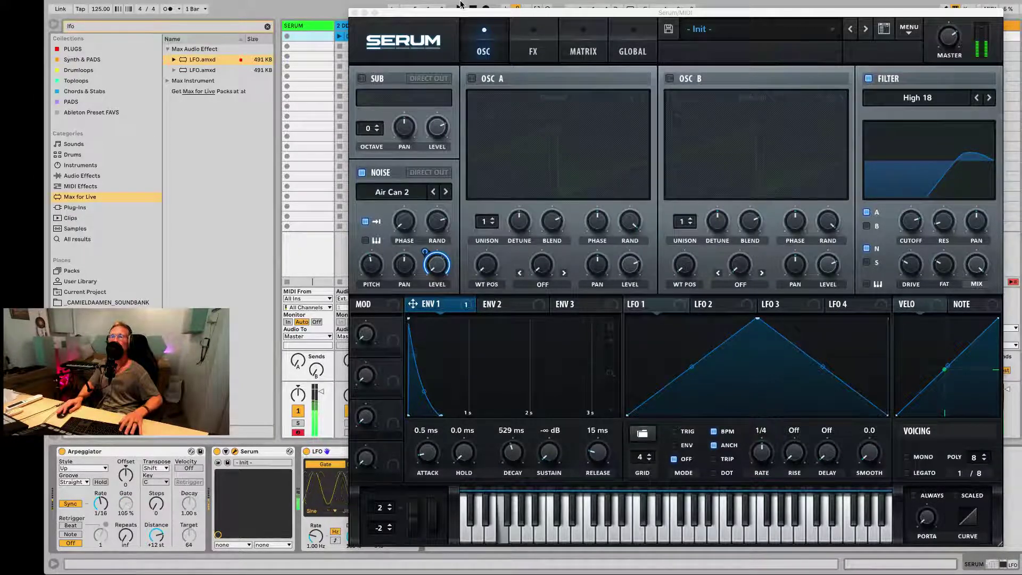
pyautogui.moveTo(450, 16); pyautogui.dragTo(496, 5)
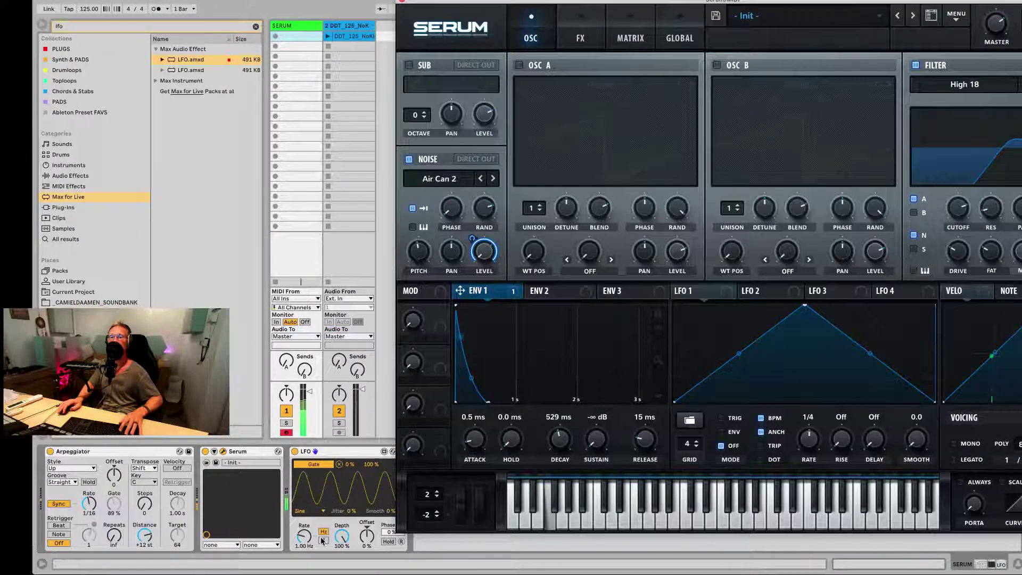
# Set the LFO's rate to 0.07 Hz, its depth to 87.4% and its offset to 16%.
pyautogui.moveTo(304, 538)
pyautogui.mouseDown()
pyautogui.moveTo(317, 508)
pyautogui.moveTo(314, 548)
pyautogui.mouseUp()
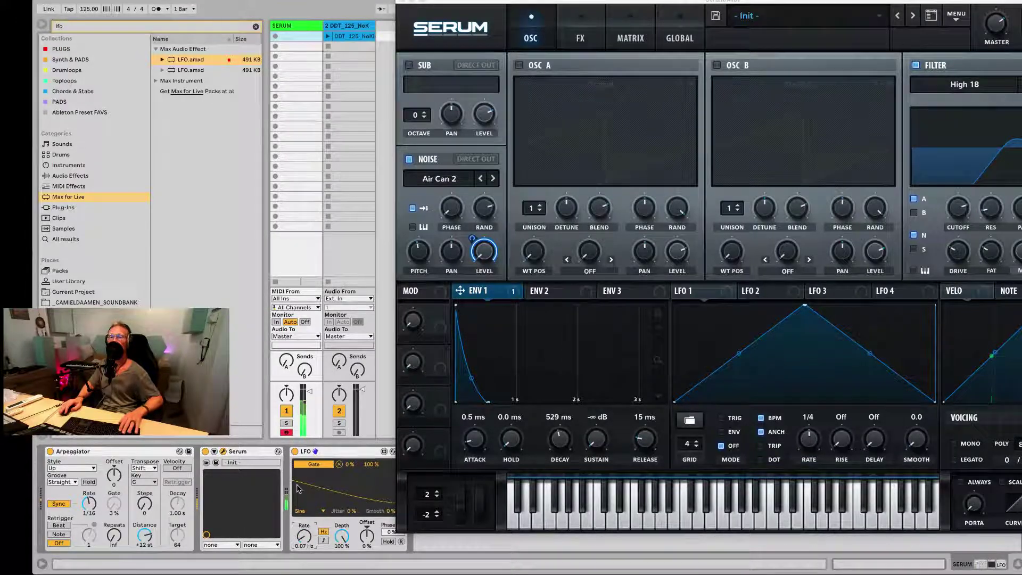
pyautogui.moveTo(341, 538); pyautogui.dragTo(342, 545)
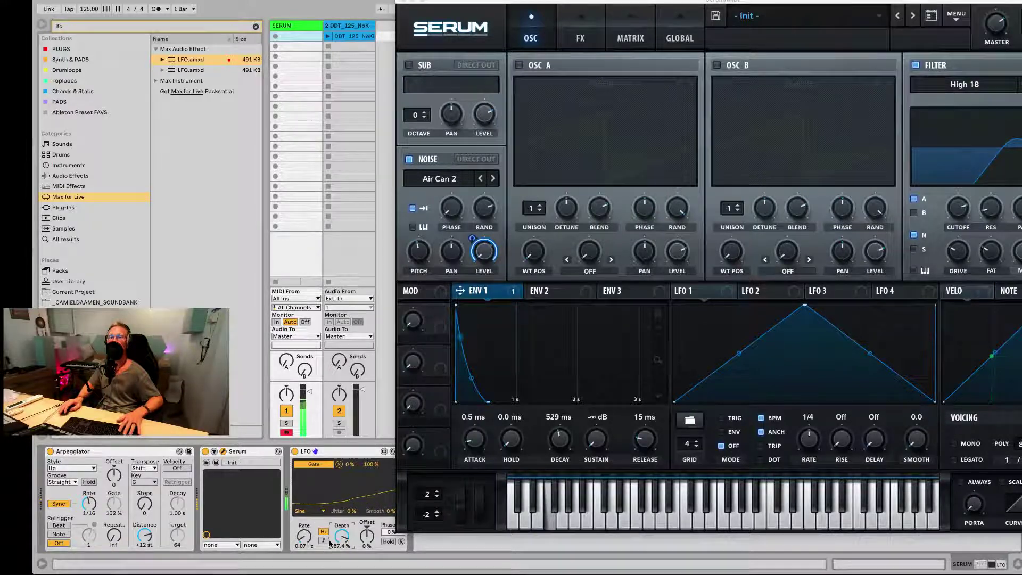
pyautogui.moveTo(369, 543); pyautogui.dragTo(369, 539)
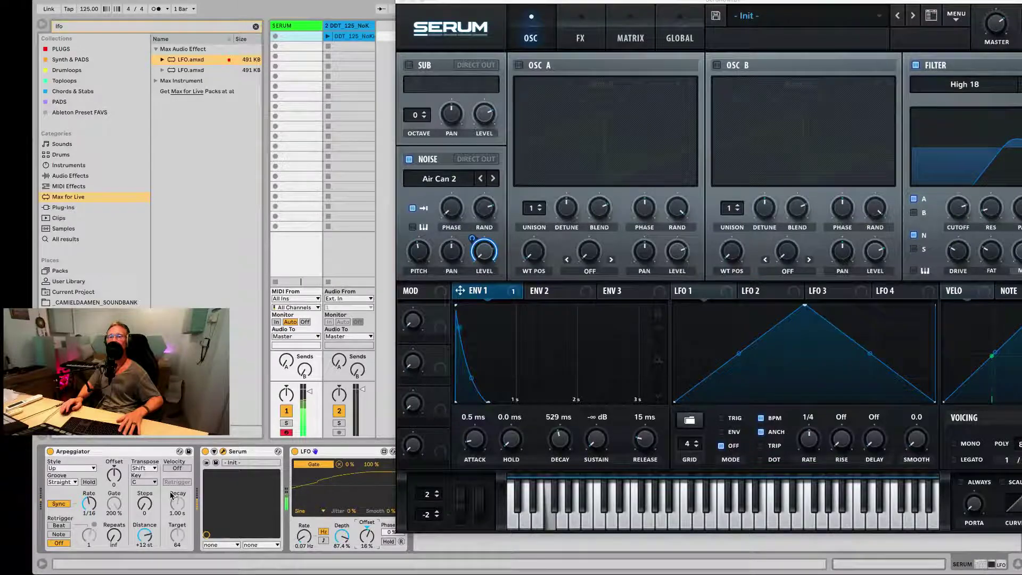
pyautogui.click(111, 507)
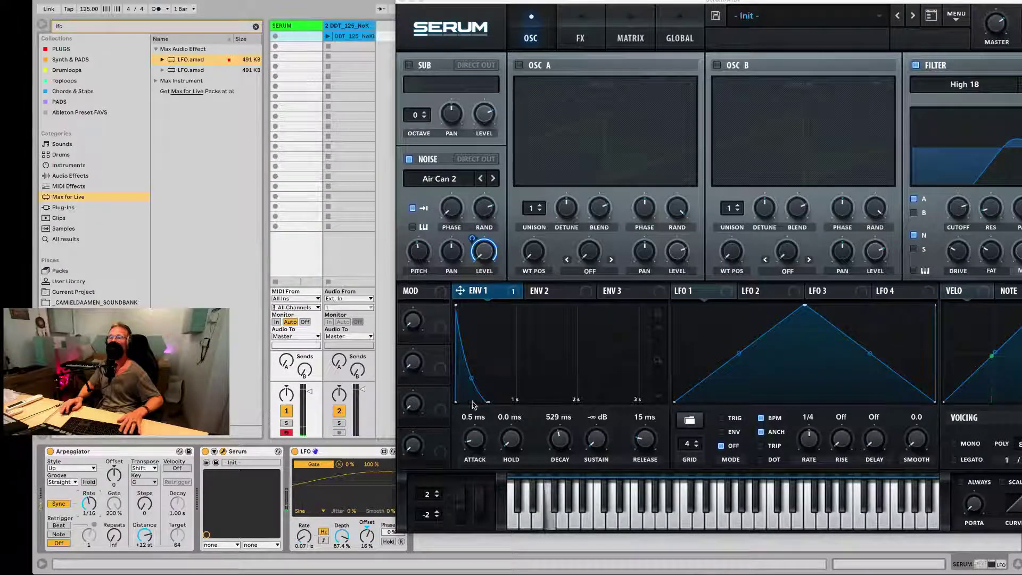
pyautogui.moveTo(482, 439)
pyautogui.mouseDown()
pyautogui.moveTo(483, 426)
pyautogui.moveTo(483, 445)
pyautogui.mouseUp()
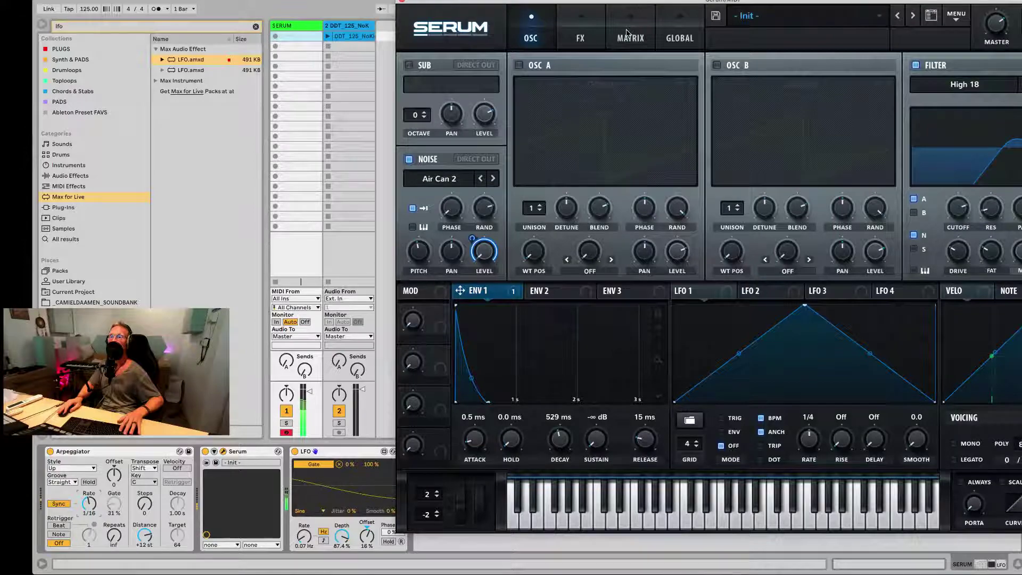
# Group the Arpeggiator and Serum into an Instrument Rack and show the rack's macro controls.
pyautogui.moveTo(703, 25); pyautogui.dragTo(601, 20)
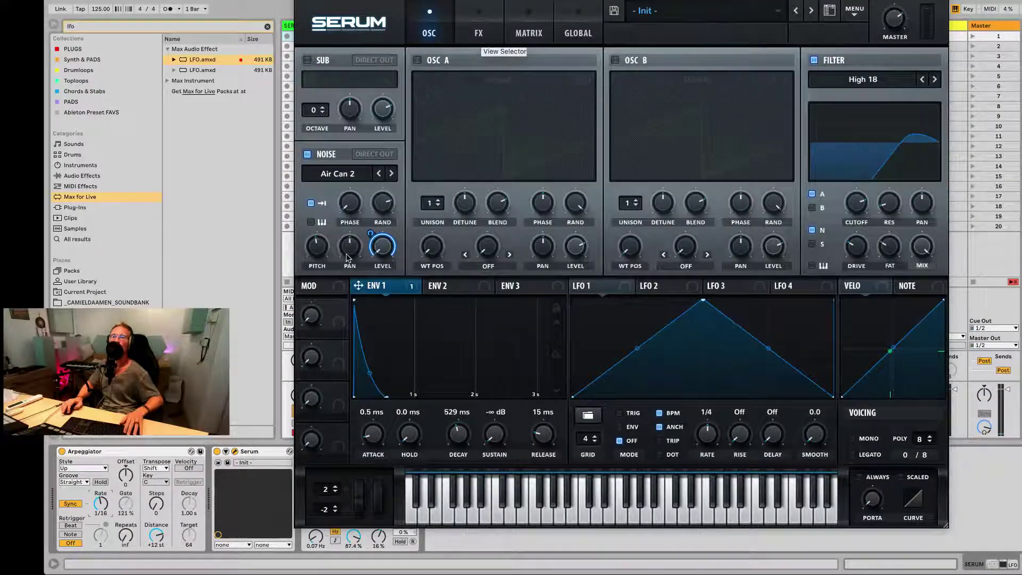
pyautogui.click(250, 450)
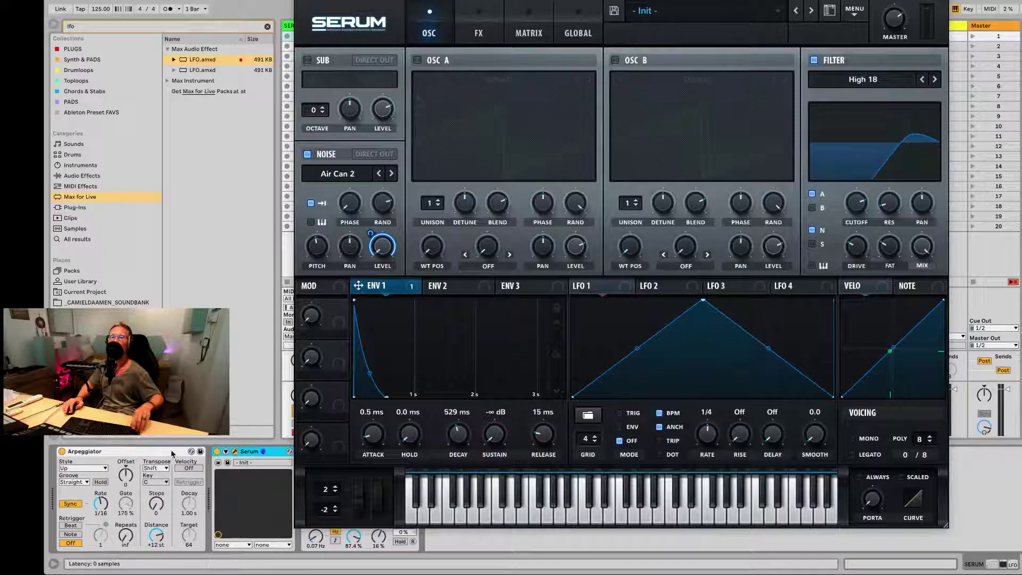
pyautogui.click(124, 453)
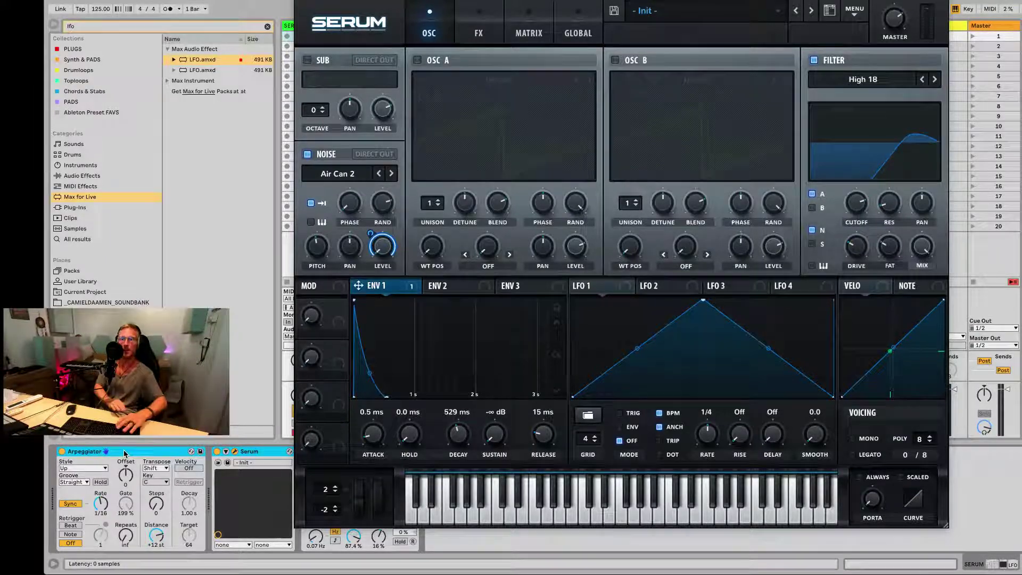
pyautogui.hotkey('ctrl', 'g')
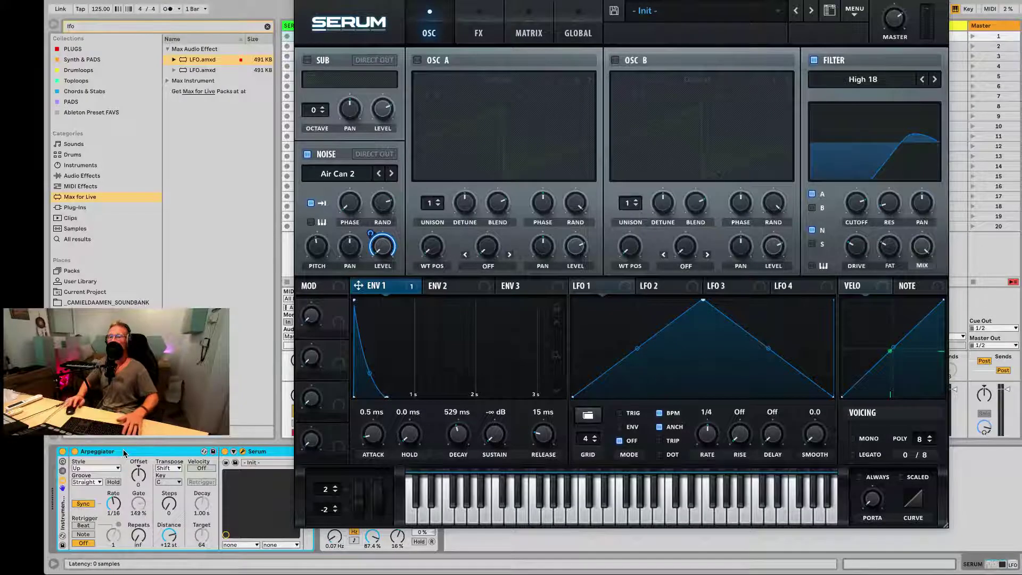
pyautogui.click(64, 463)
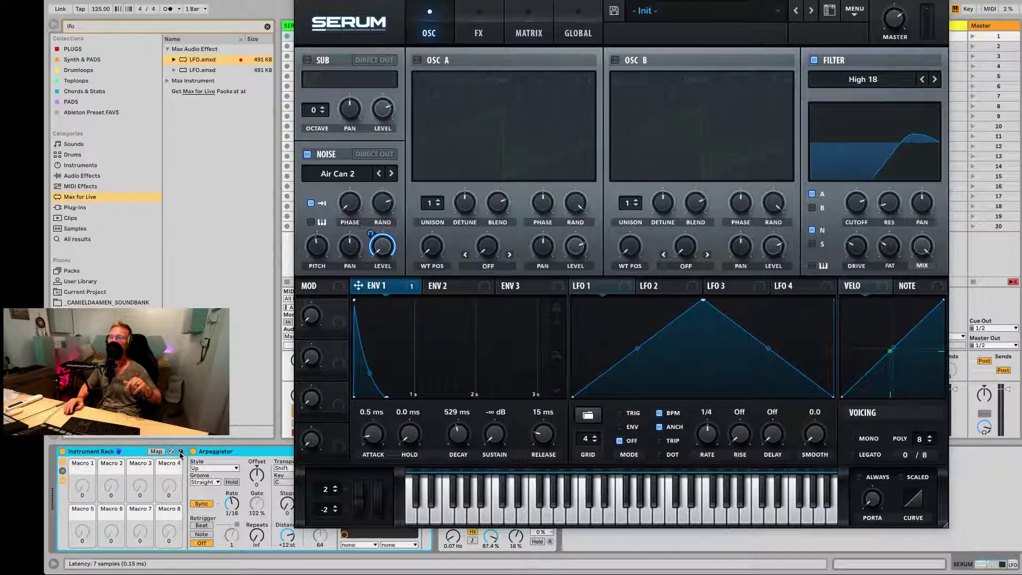
# Save the Instrument Rack as a User Library preset named "Space".
pyautogui.click(180, 451)
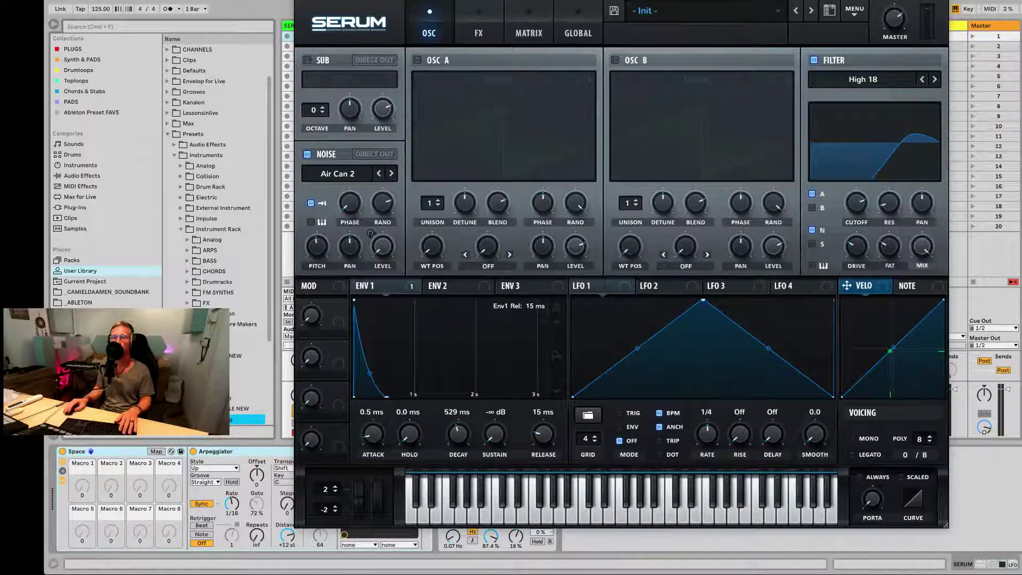
pyautogui.rightClick(208, 421)
pyautogui.click(221, 438)
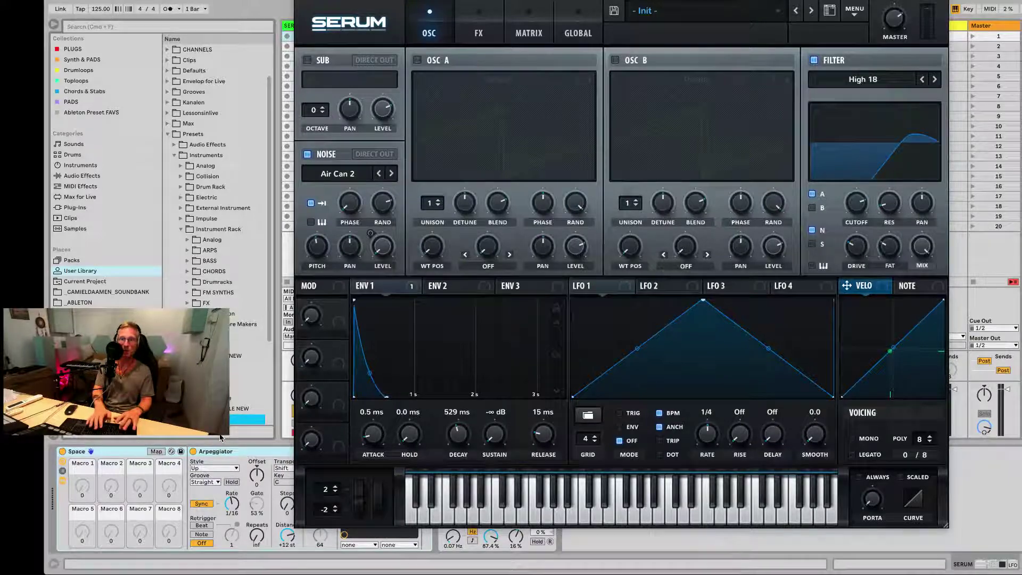
pyautogui.write('Space')
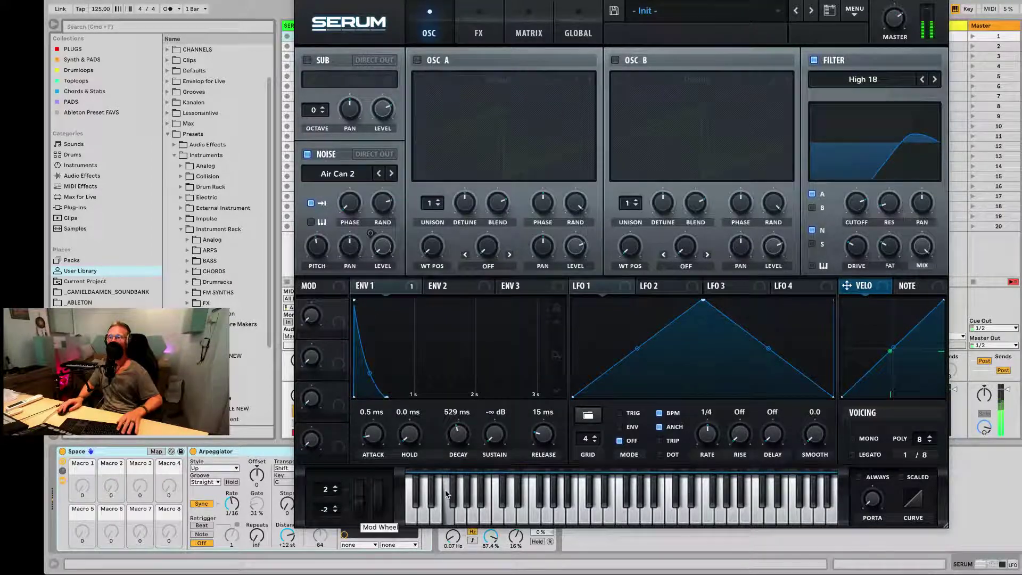
# Save the current Serum sound as a user preset named "Flanged Space Hat".
pyautogui.click(614, 11)
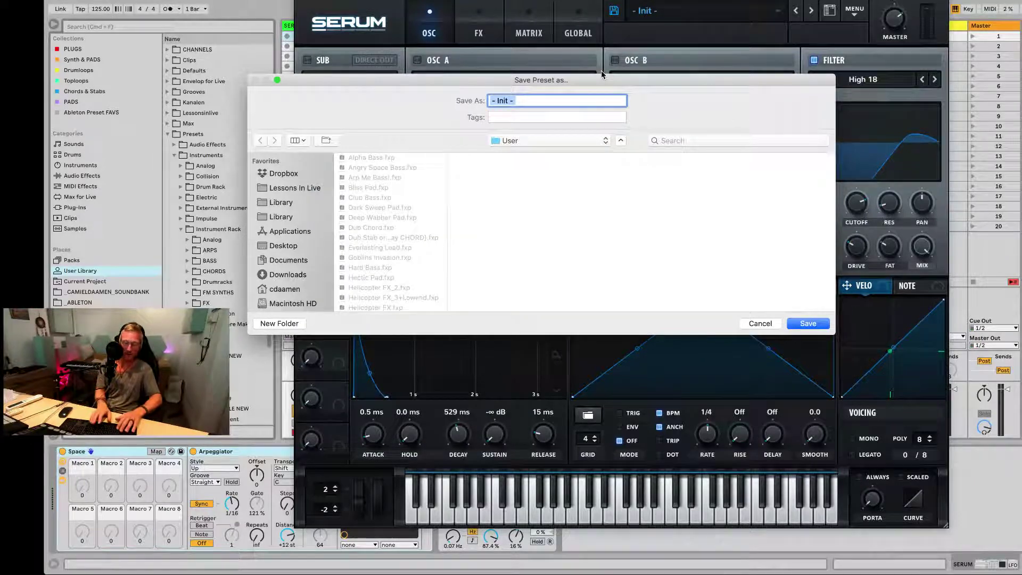
pyautogui.write('Flanged')
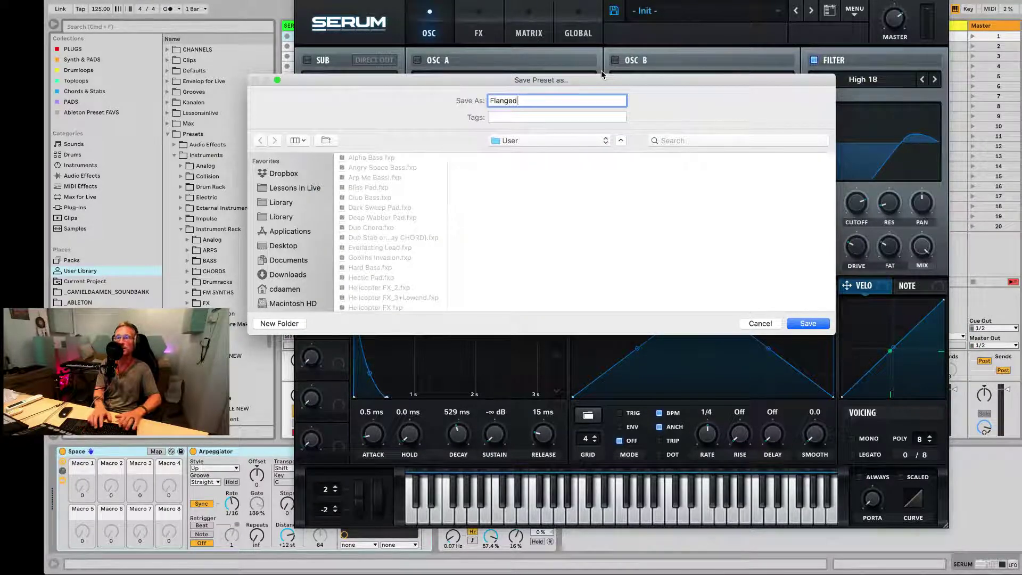
pyautogui.write(' Space Hat')
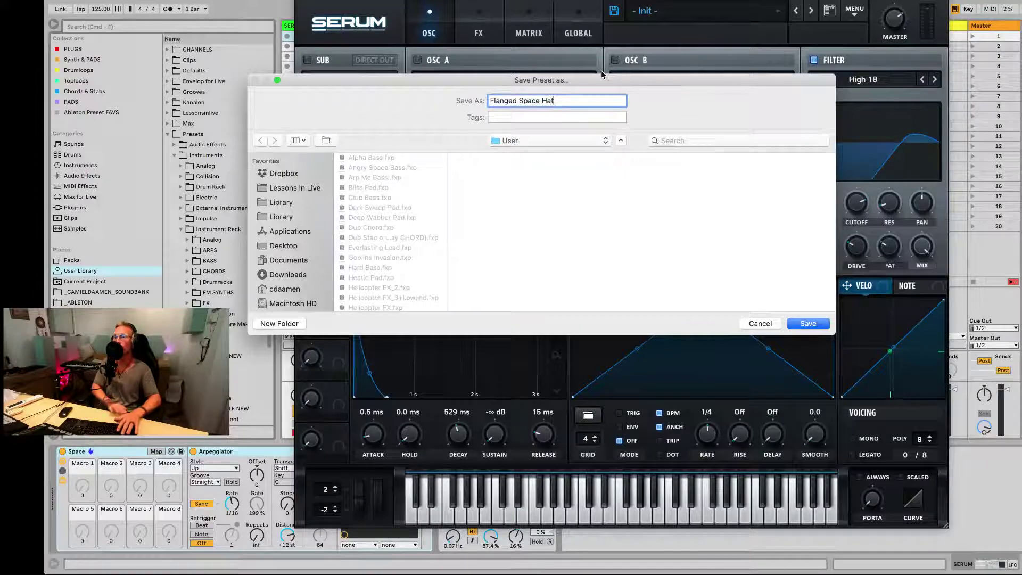
pyautogui.press('Return')
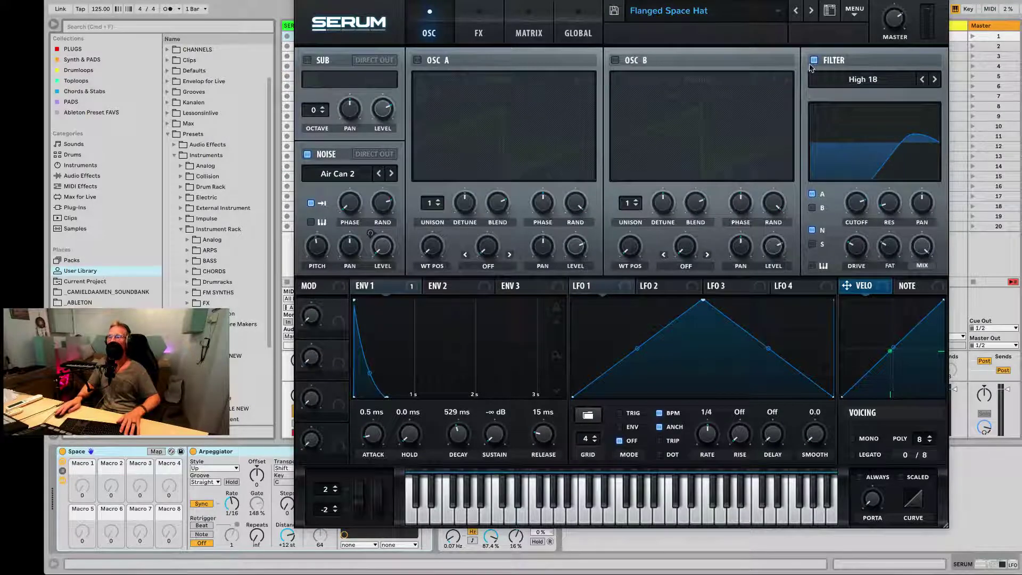
# Initialize the Serum preset, disable oscillator A and enable the noise oscillator.
pyautogui.click(852, 9)
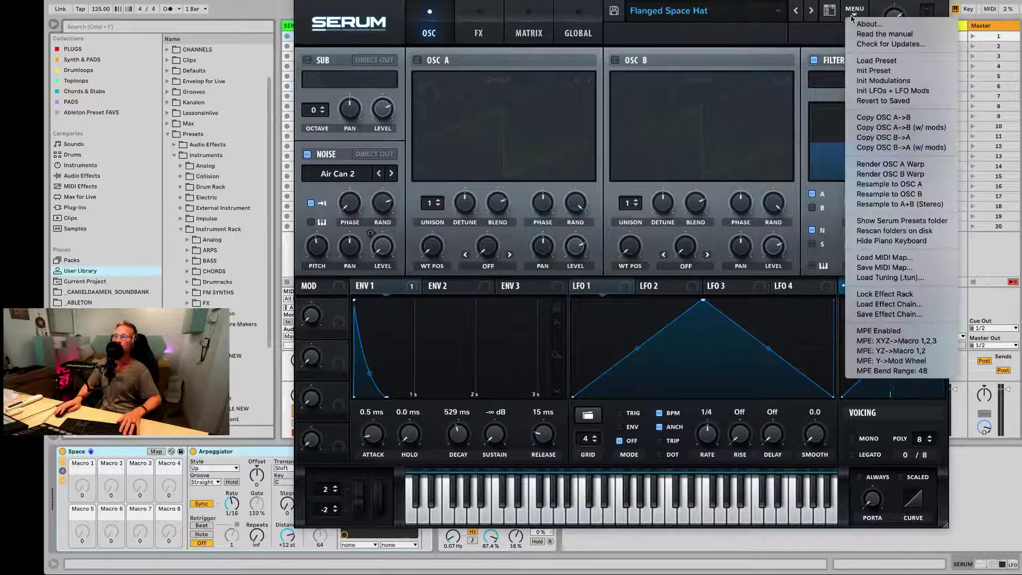
pyautogui.click(886, 71)
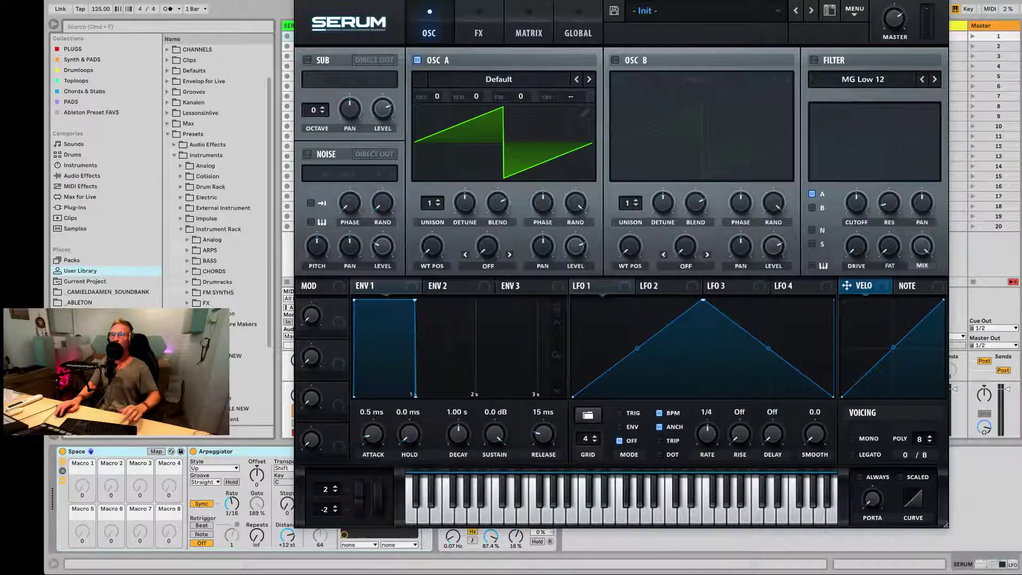
pyautogui.click(418, 61)
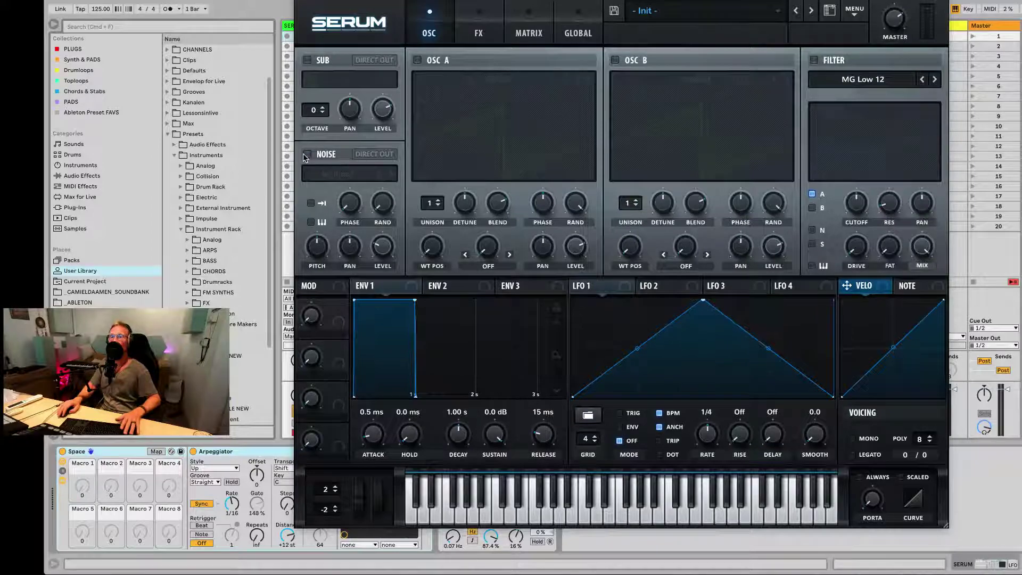
pyautogui.click(308, 155)
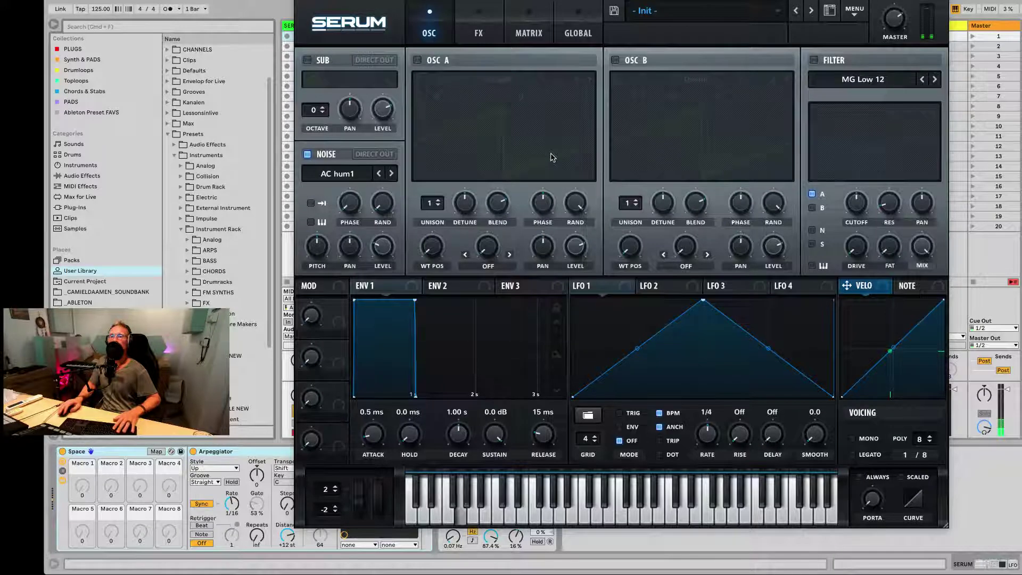
# Strip the track down to Serum alone by deleting the Arpeggiator, ungrouping the Space rack and deleting the LFO device.
pyautogui.click(211, 453)
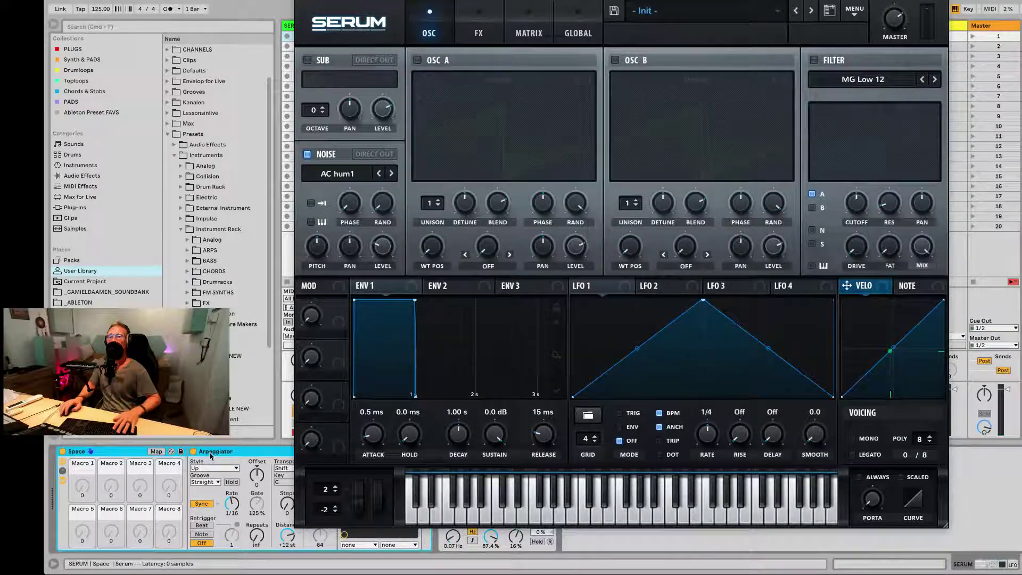
pyautogui.press('Delete')
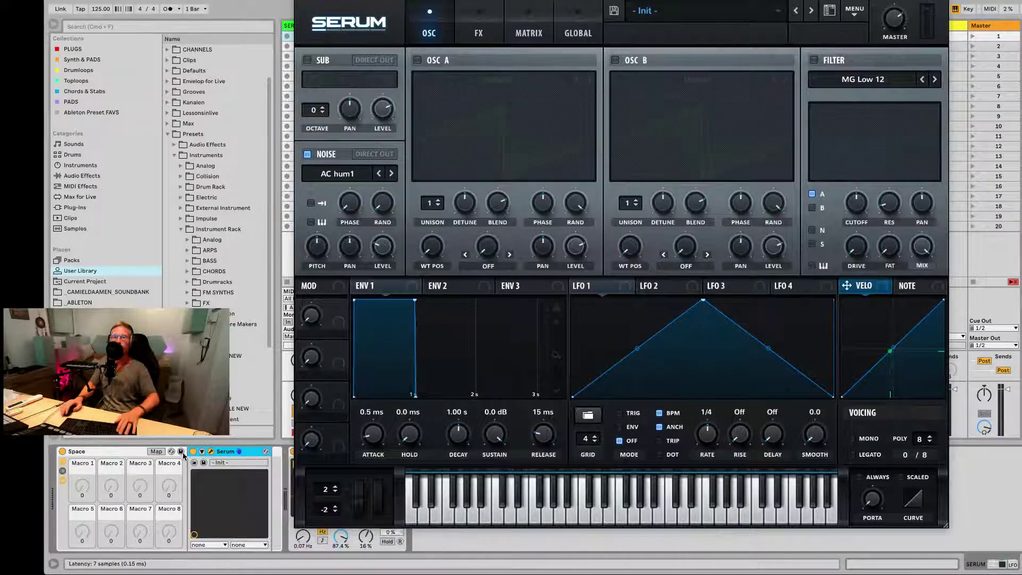
pyautogui.rightClick(136, 450)
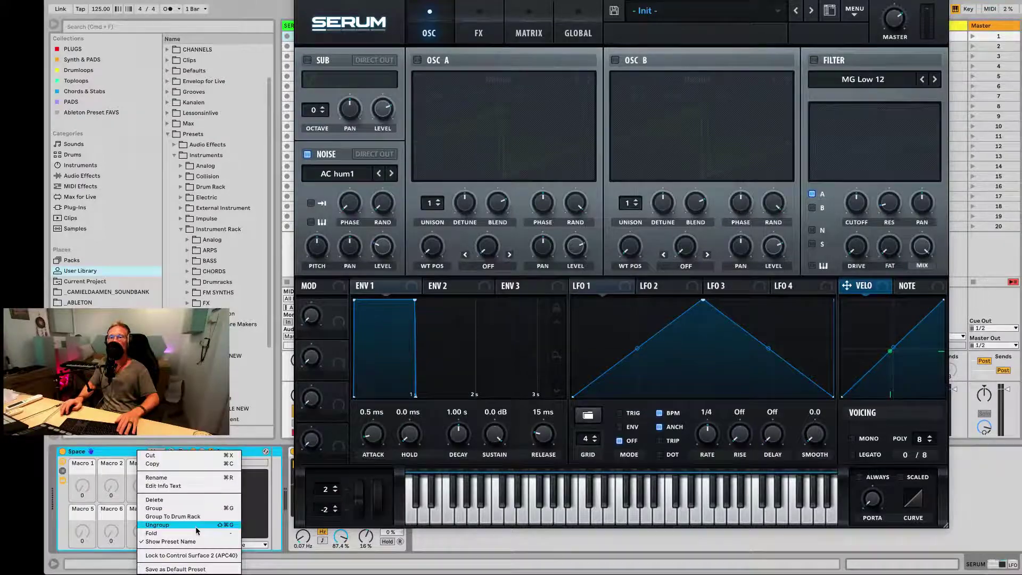
pyautogui.click(193, 529)
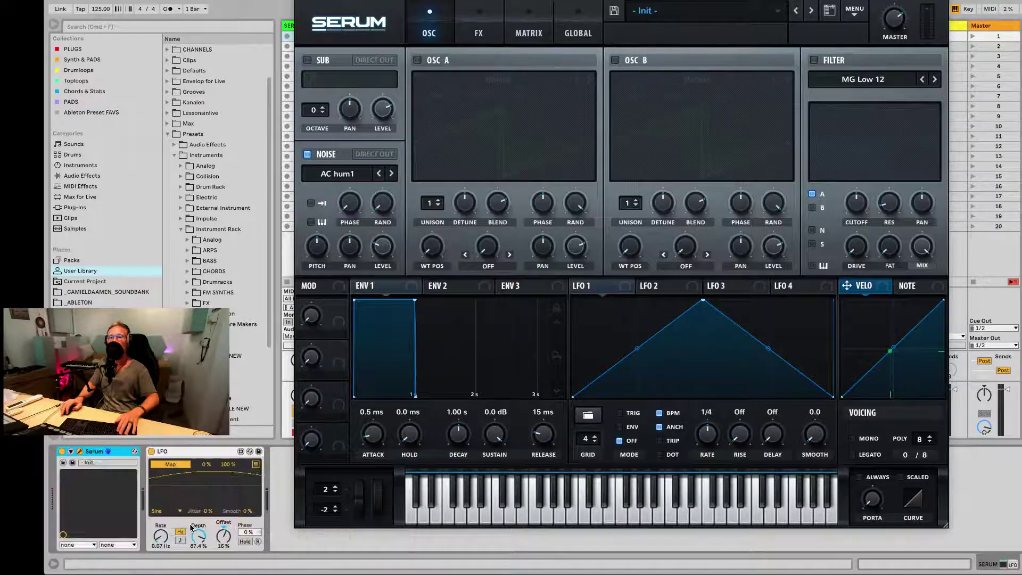
pyautogui.click(186, 452)
pyautogui.press('Delete')
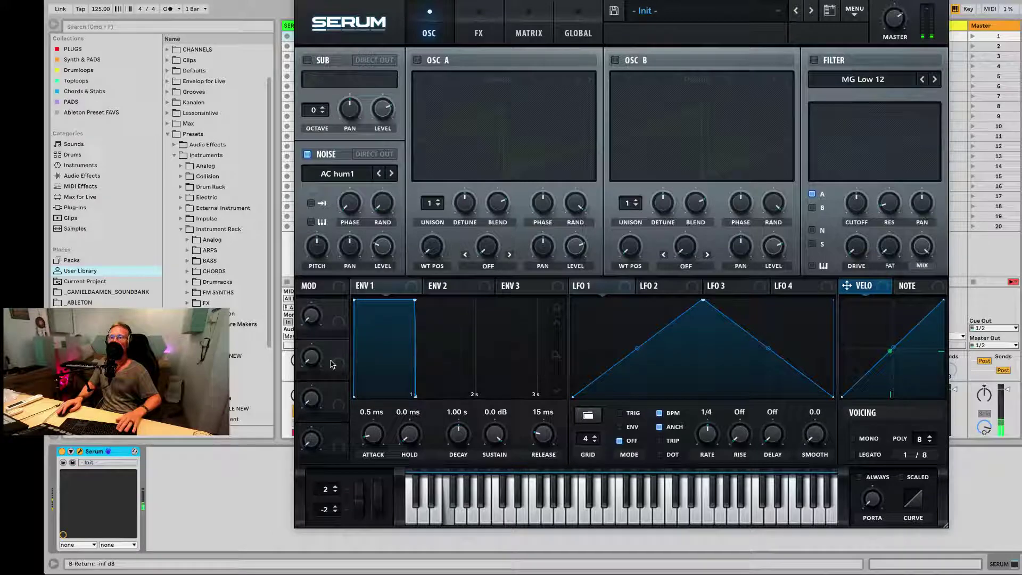
# Audition different noise samples and choose AlphaNz for the noise oscillator.
pyautogui.click(390, 174)
pyautogui.click(390, 173)
pyautogui.click(379, 173)
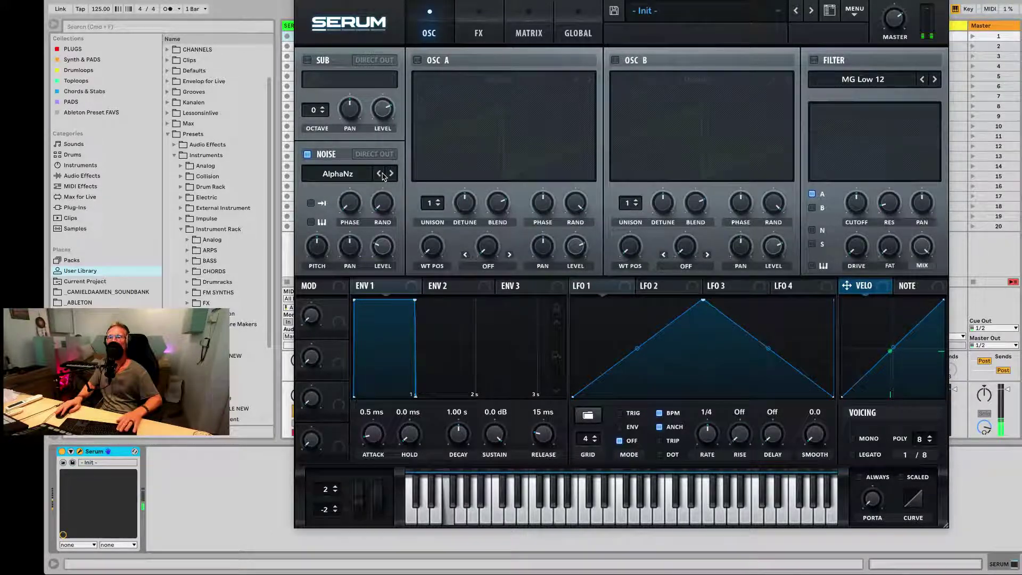
pyautogui.click(390, 175)
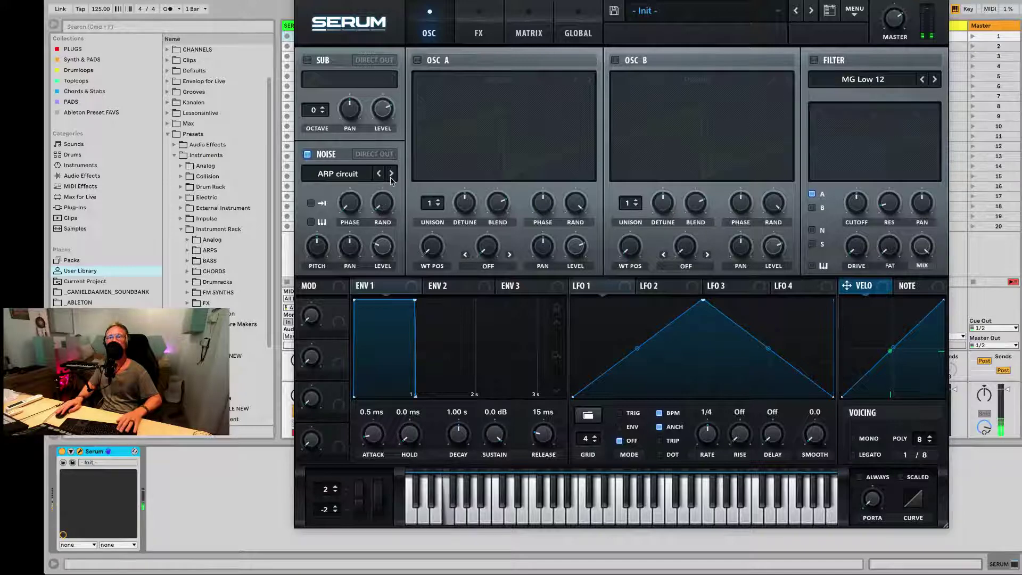
pyautogui.click(378, 176)
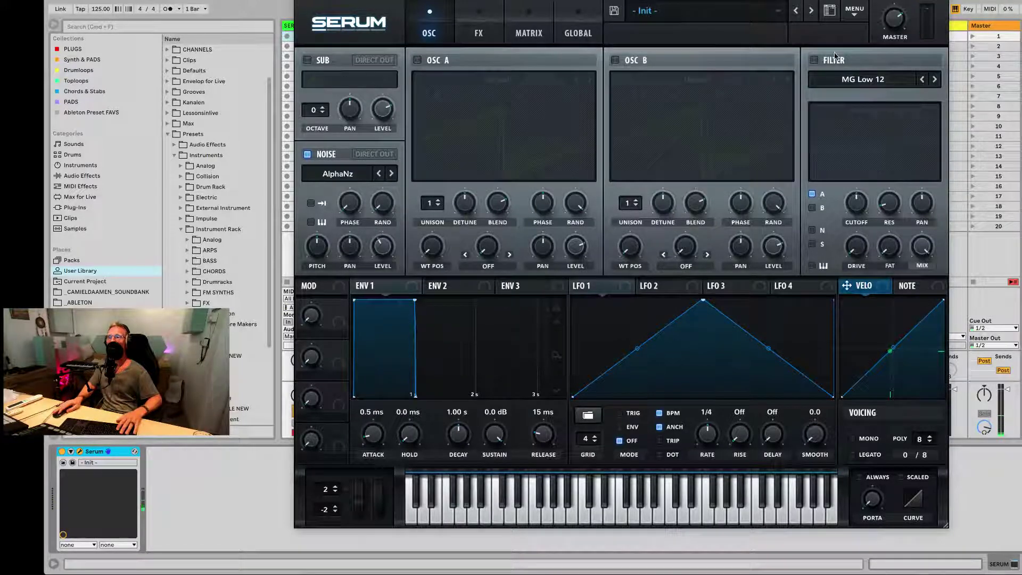
# Enable the filter, set its type to Band 24 and route the noise oscillator through it.
pyautogui.click(813, 60)
pyautogui.click(873, 80)
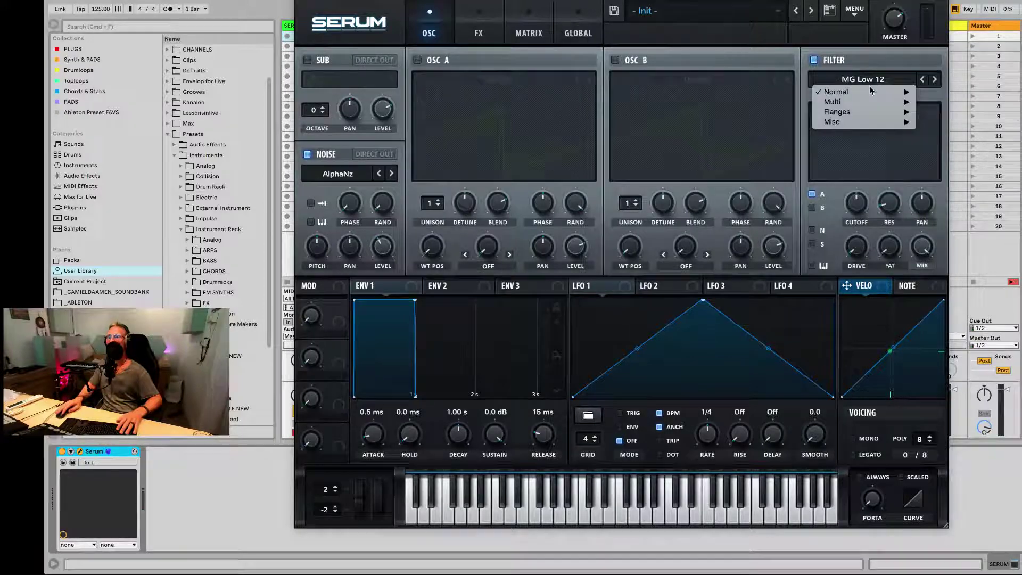
pyautogui.moveTo(872, 93)
pyautogui.click(963, 216)
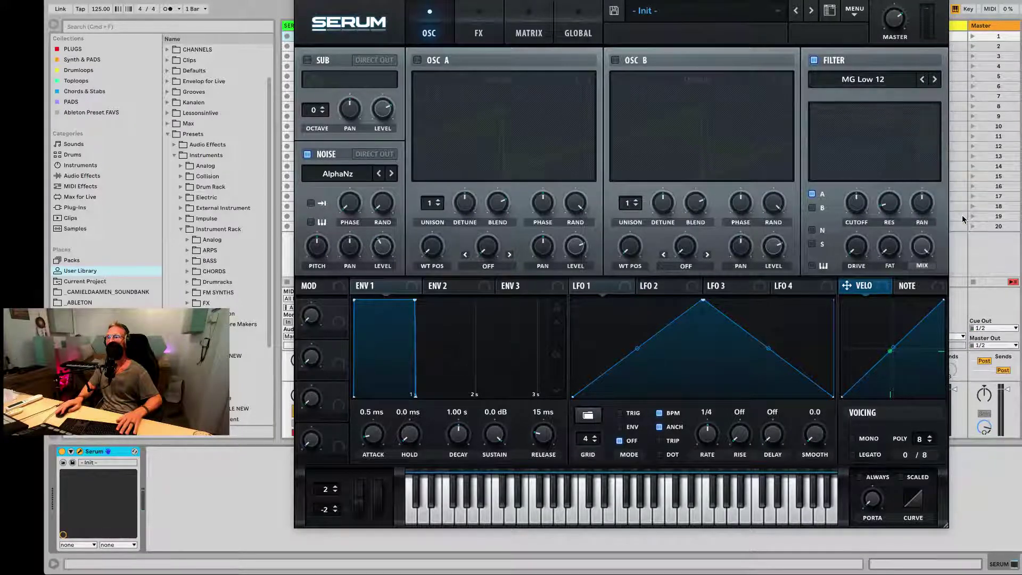
pyautogui.click(935, 79)
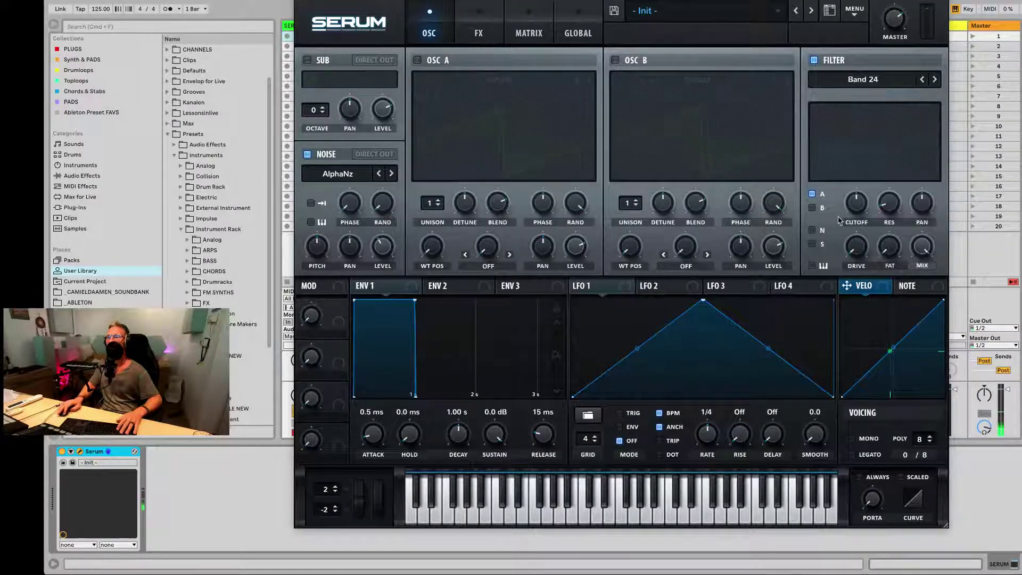
pyautogui.click(811, 231)
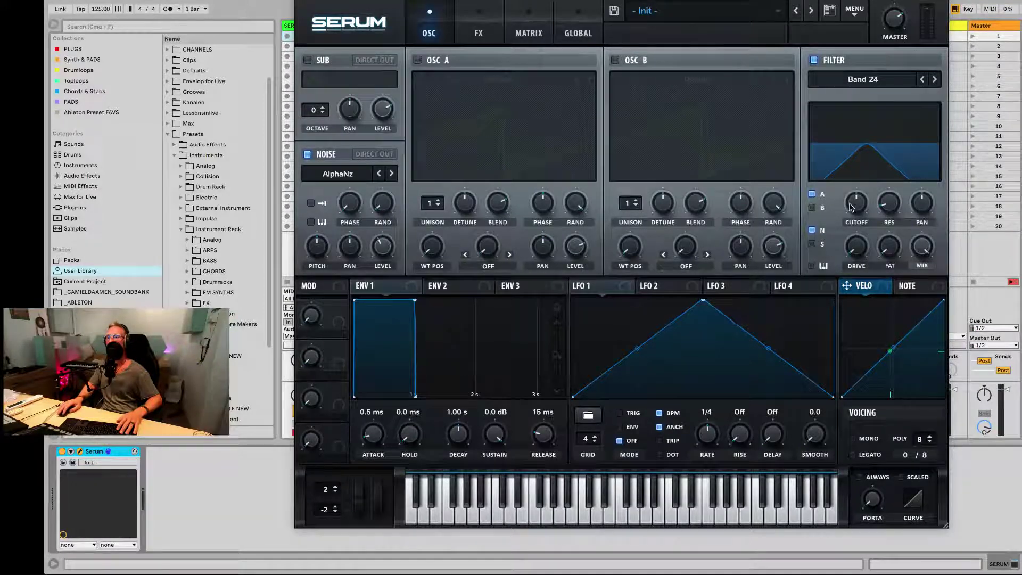
# Modulate the Band 24 filter's cutoff with LFO 1 and adjust the base cutoff for the sweep.
pyautogui.moveTo(856, 211)
pyautogui.moveTo(856, 213); pyautogui.dragTo(882, 213)
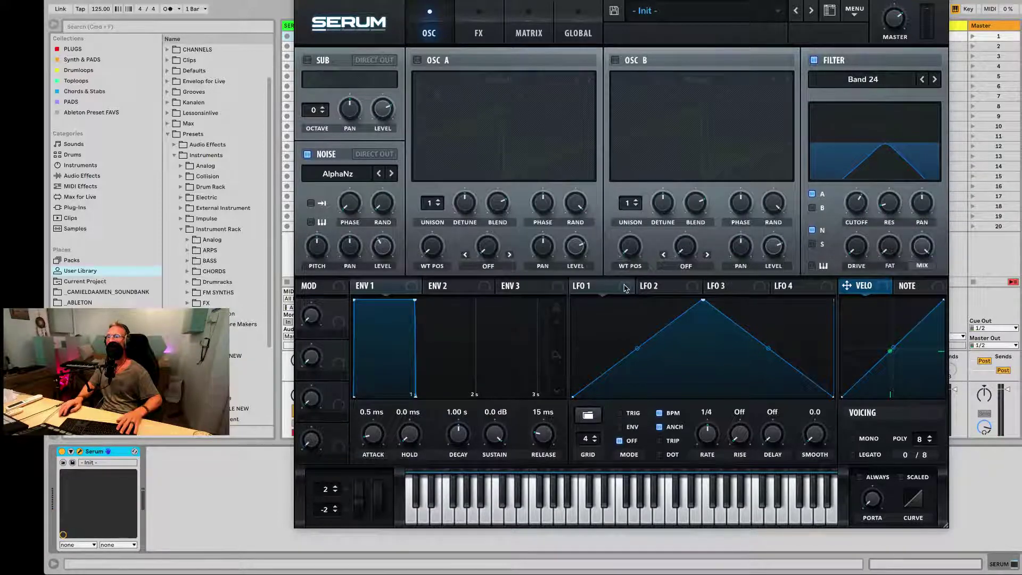
pyautogui.moveTo(625, 287); pyautogui.dragTo(855, 205)
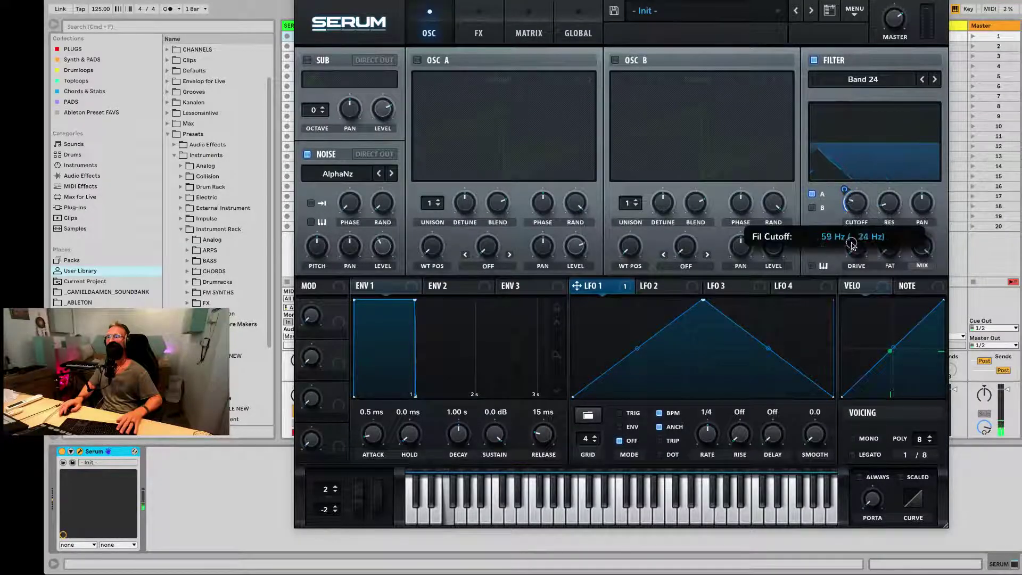
pyautogui.moveTo(853, 197); pyautogui.dragTo(849, 181)
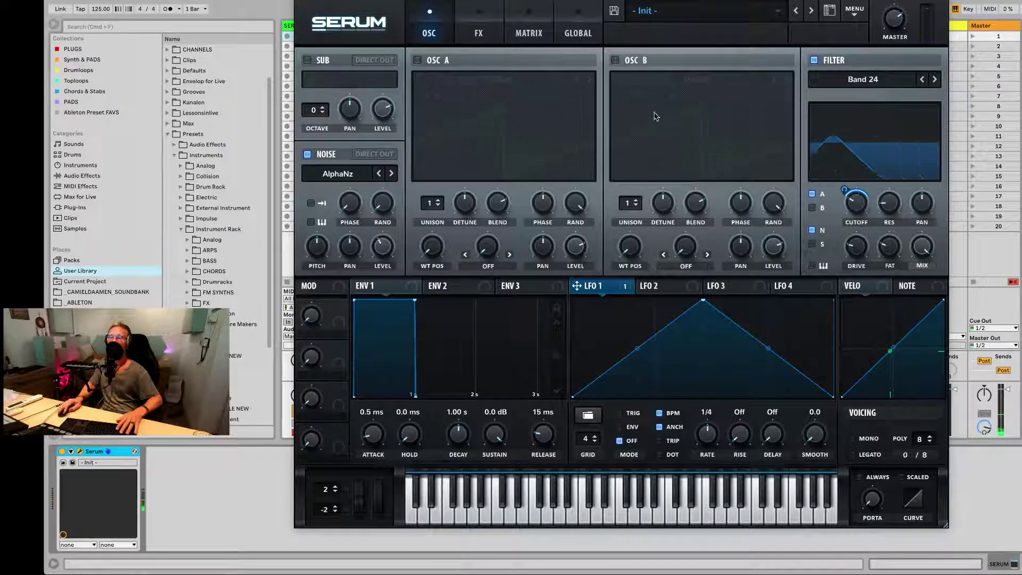
# Enable the Hall Reverb effect and turn on oscillator A with its Default wavetable.
pyautogui.click(470, 26)
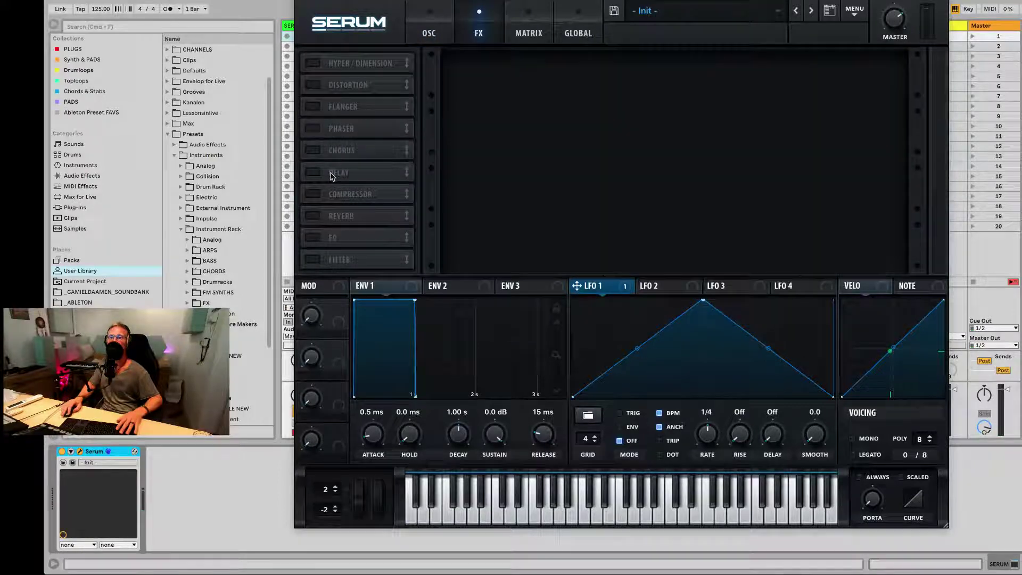
pyautogui.click(311, 216)
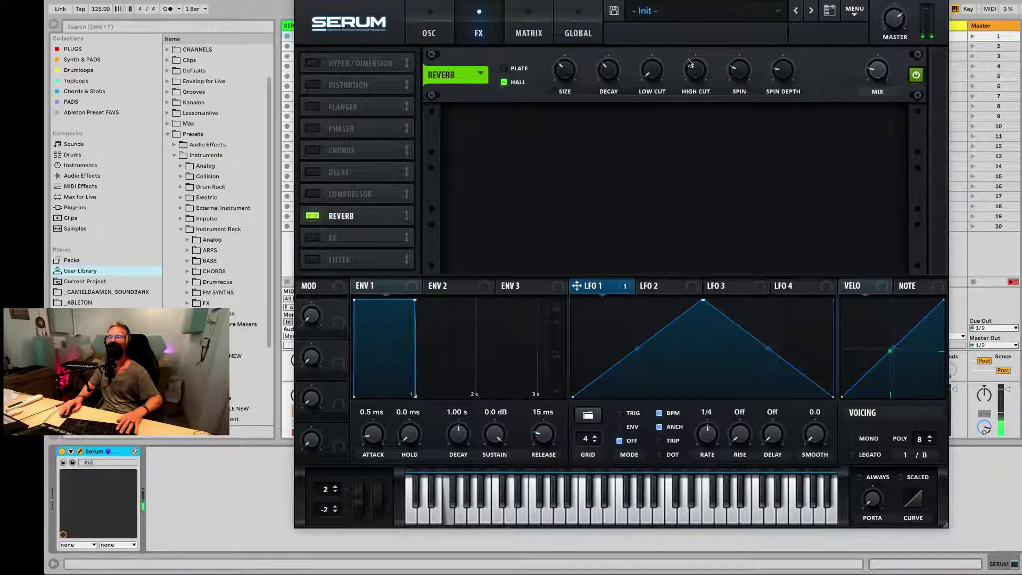
pyautogui.click(533, 33)
pyautogui.click(432, 30)
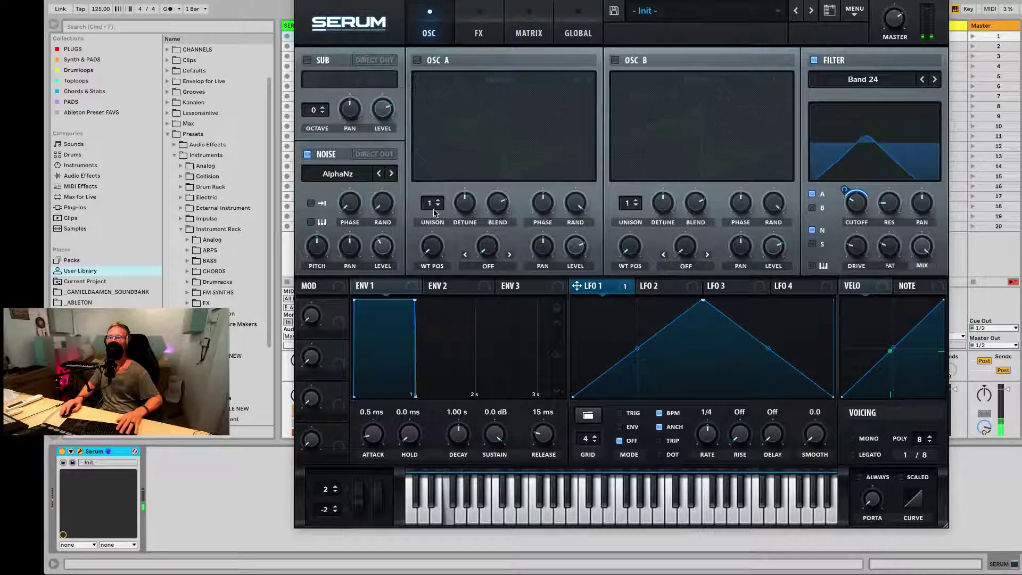
pyautogui.click(419, 60)
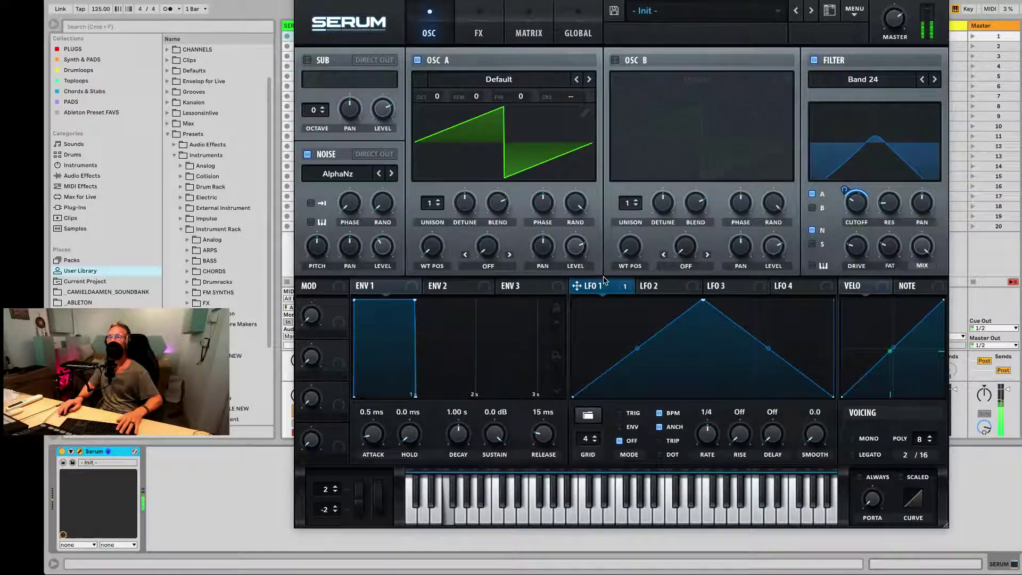
# Route oscillator B through the filter and set LFO 1's rate to 1/16.
pyautogui.click(812, 208)
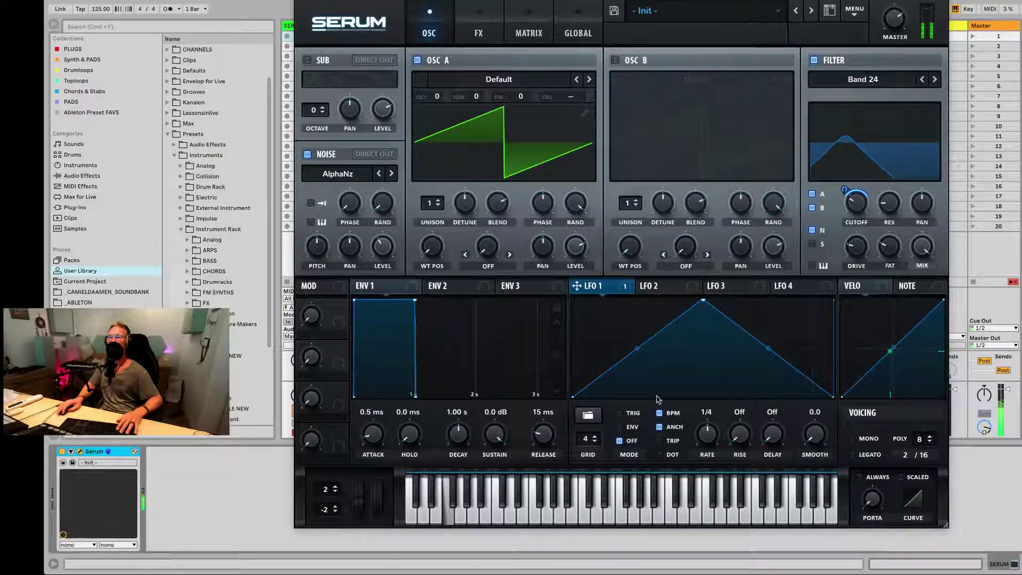
pyautogui.moveTo(707, 446)
pyautogui.mouseDown()
pyautogui.moveTo(704, 455)
pyautogui.moveTo(704, 379)
pyautogui.moveTo(712, 430)
pyautogui.mouseUp()
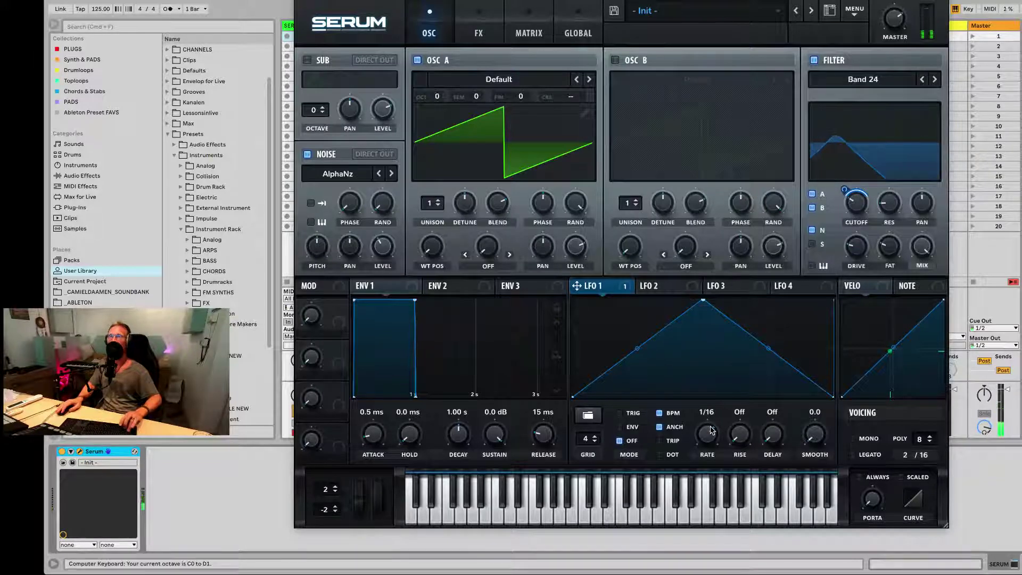
pyautogui.press('x')
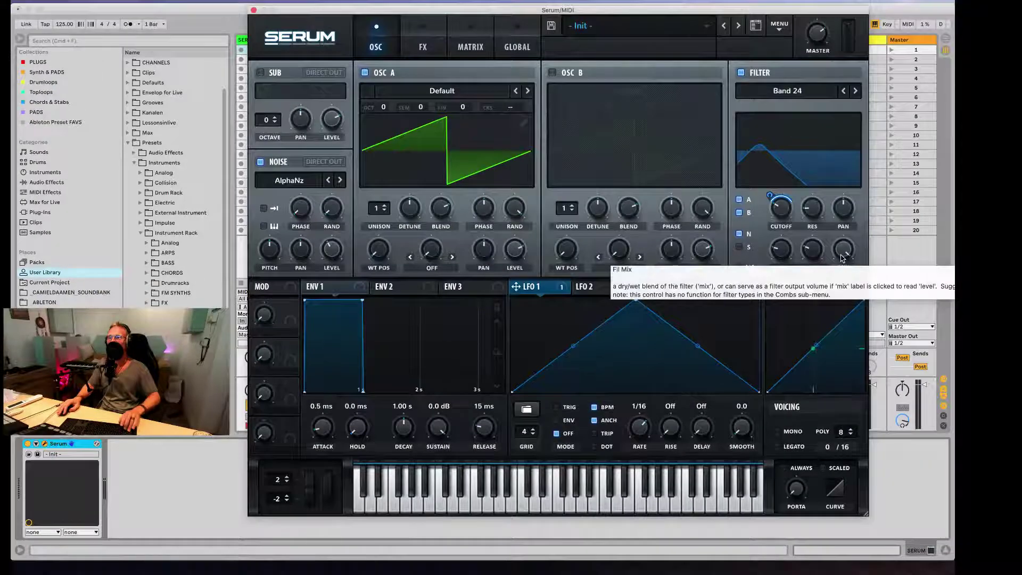
# Modulate the filter's mix with LFO 3 at a 1/8 rate, and lower the base mix and the noise level.
pyautogui.moveTo(929, 246)
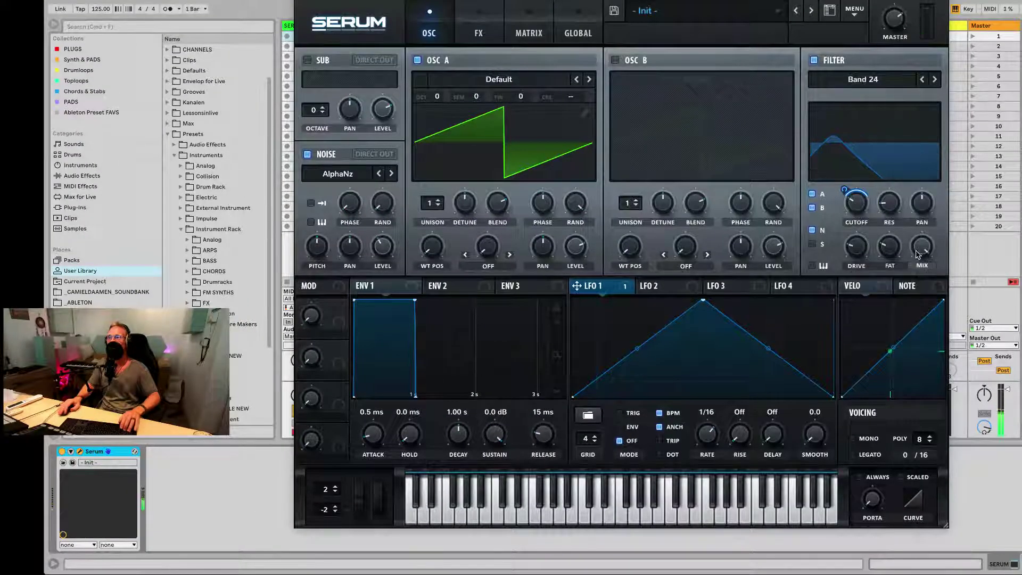
pyautogui.click(725, 285)
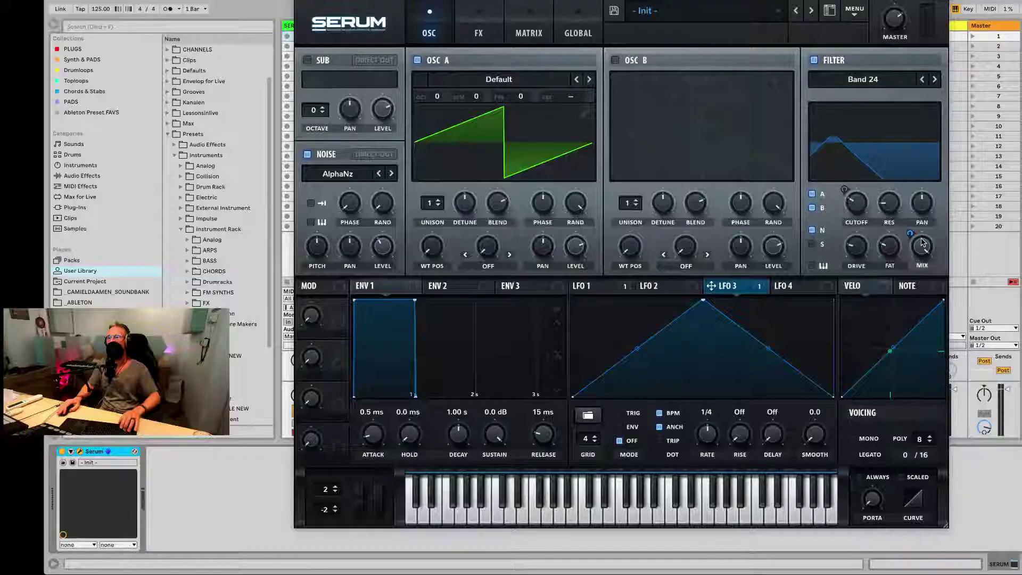
pyautogui.moveTo(923, 242); pyautogui.dragTo(929, 257)
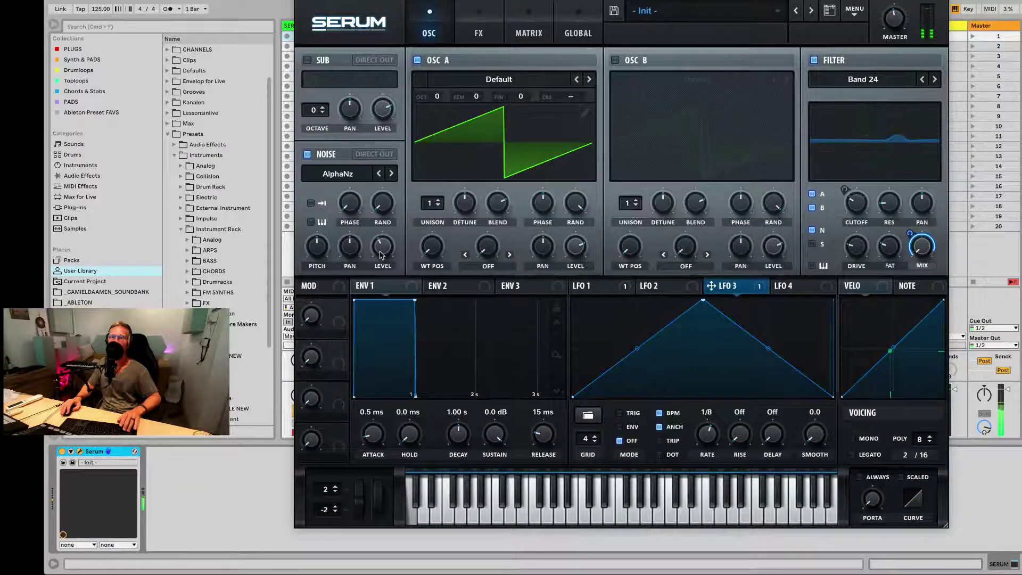
pyautogui.moveTo(382, 256)
pyautogui.moveTo(382, 258); pyautogui.dragTo(383, 258)
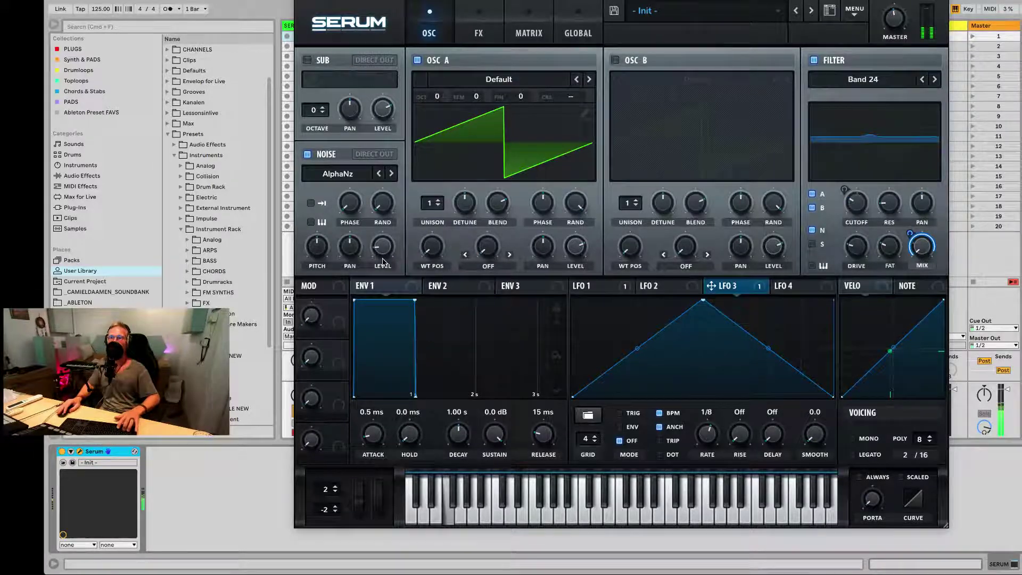
# Audition analog wavetables on oscillator A, from 4088 through to Analog_BD_Sin.
pyautogui.click(589, 80)
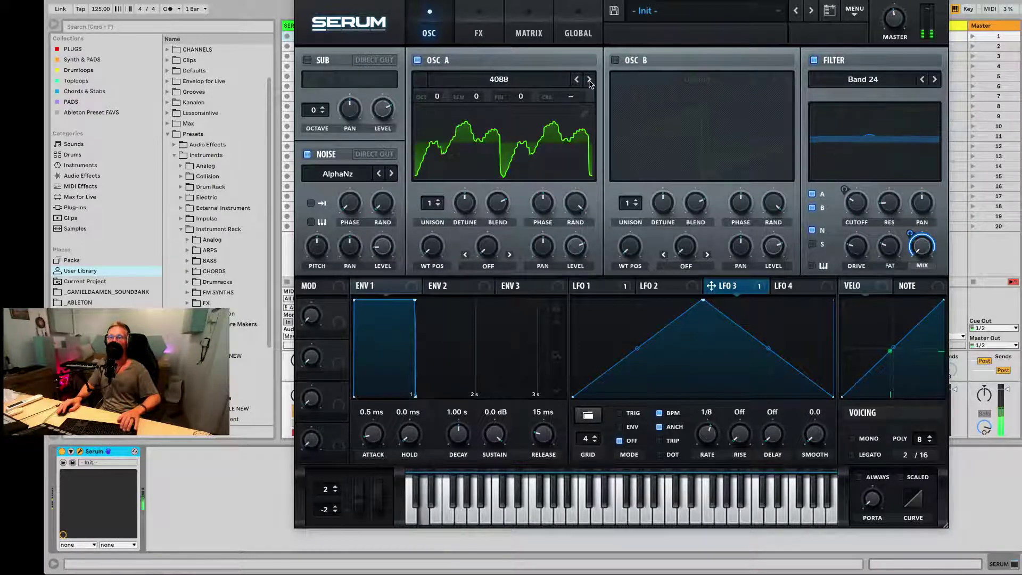
pyautogui.click(589, 80)
pyautogui.click(589, 80)
pyautogui.click(589, 80)
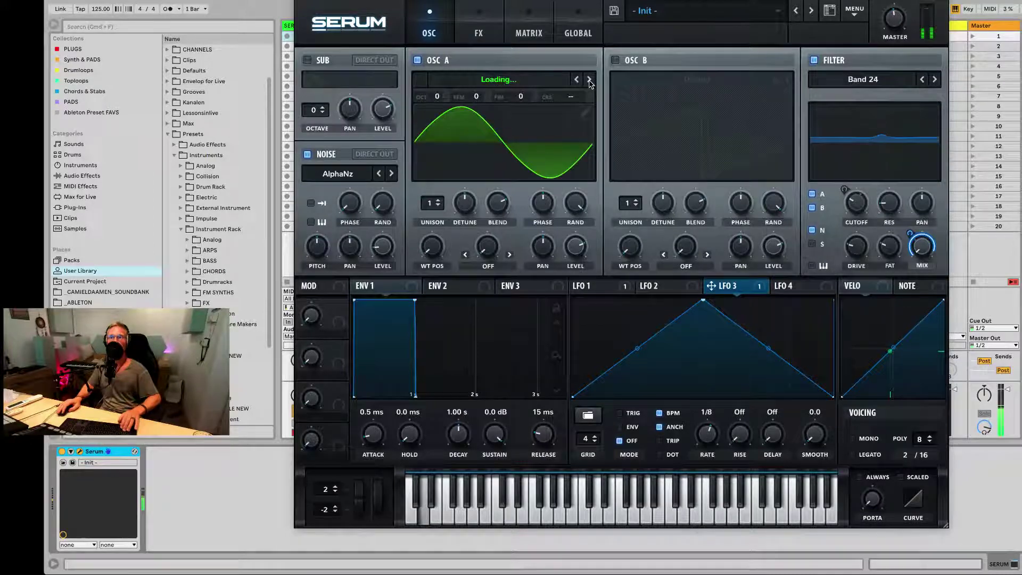
pyautogui.click(577, 80)
pyautogui.click(576, 80)
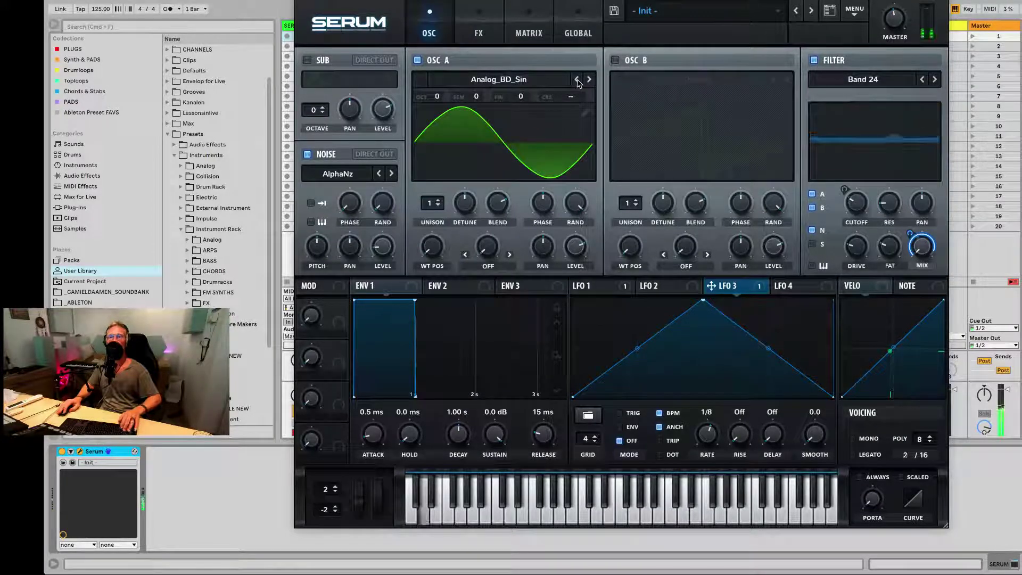
# Try the digital VintageSynth wavetable on oscillator A and shift its wavetable position.
pyautogui.click(499, 80)
pyautogui.moveTo(499, 106)
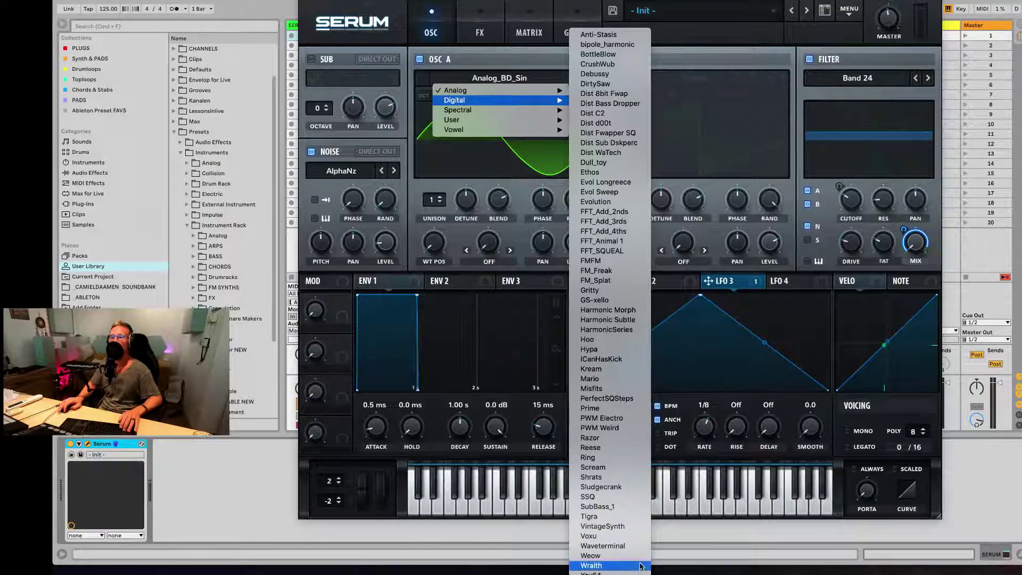
pyautogui.click(632, 527)
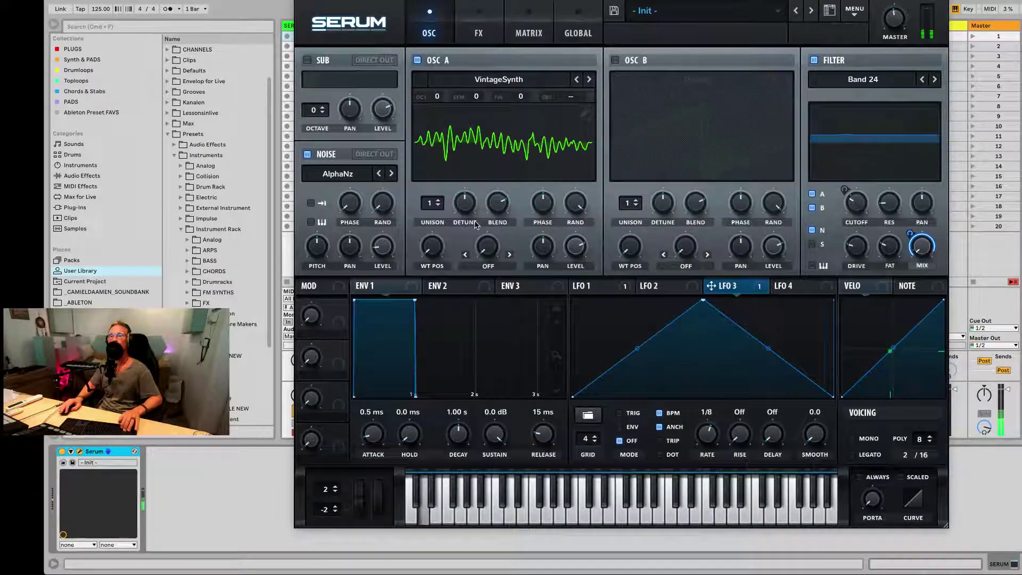
pyautogui.moveTo(429, 256); pyautogui.dragTo(446, 199)
pyautogui.moveTo(433, 245)
pyautogui.mouseDown()
pyautogui.moveTo(434, 272)
pyautogui.moveTo(439, 248)
pyautogui.moveTo(439, 261)
pyautogui.mouseUp()
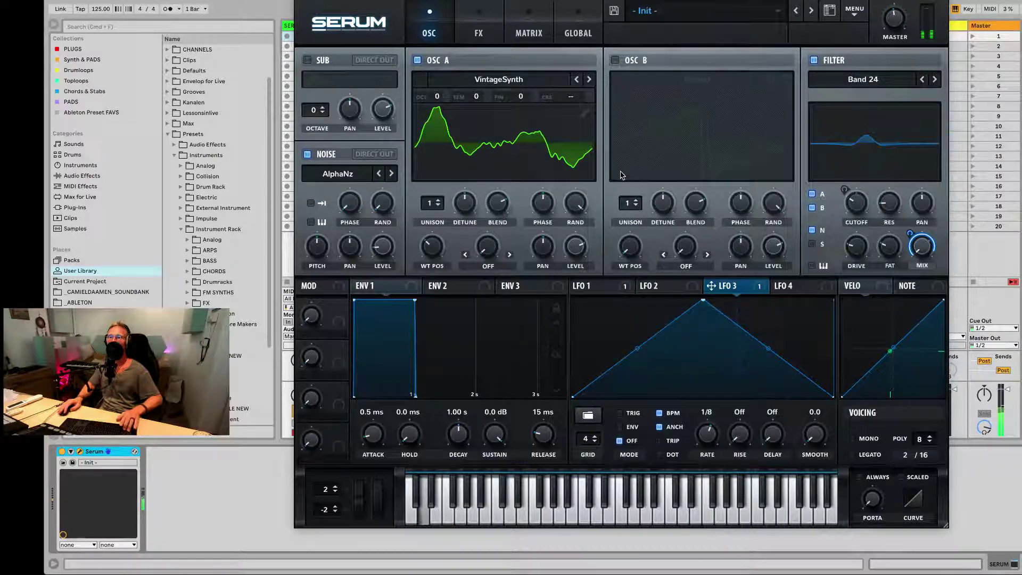
# Try the analog MB Saw wavetable on oscillator A, settle on MB Triangle (Metal) and adjust its wavetable position.
pyautogui.click(486, 78)
pyautogui.moveTo(553, 92)
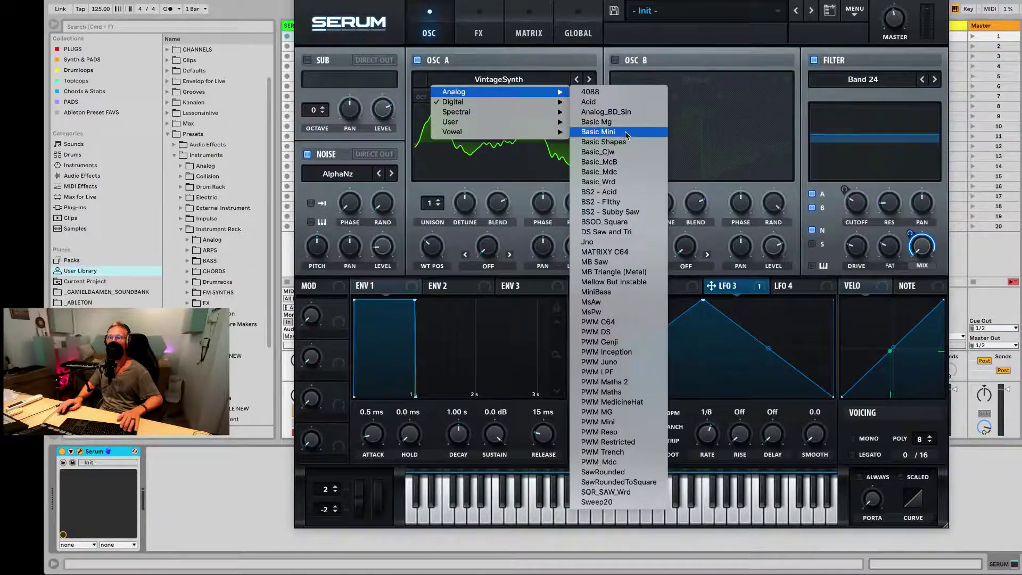
pyautogui.click(639, 262)
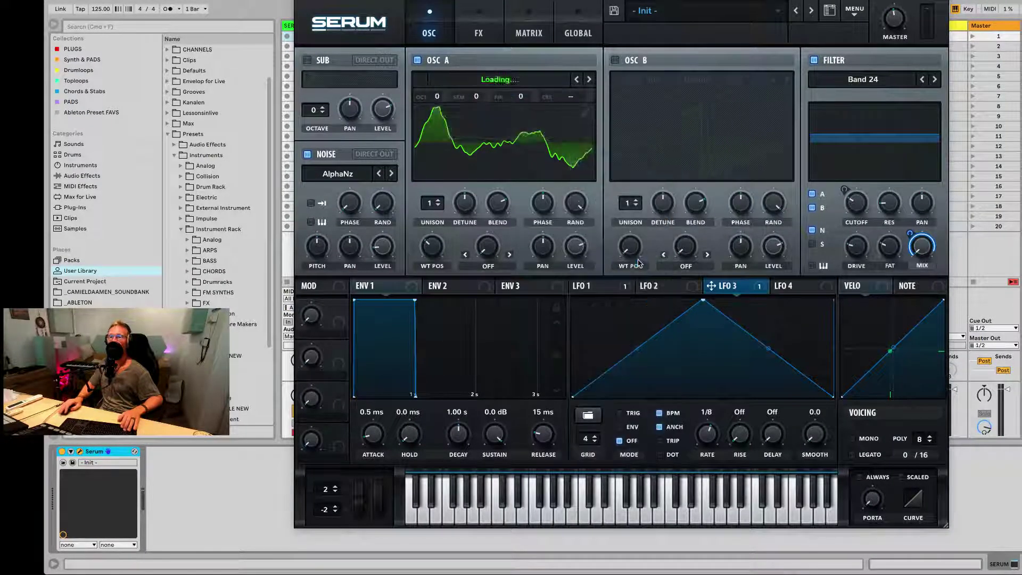
pyautogui.moveTo(432, 248); pyautogui.dragTo(442, 274)
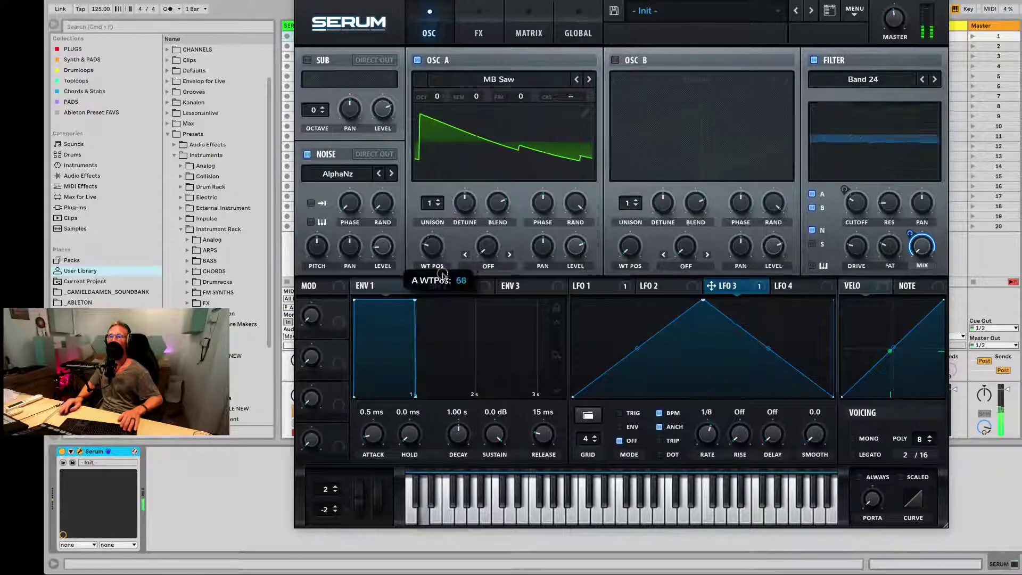
pyautogui.click(588, 79)
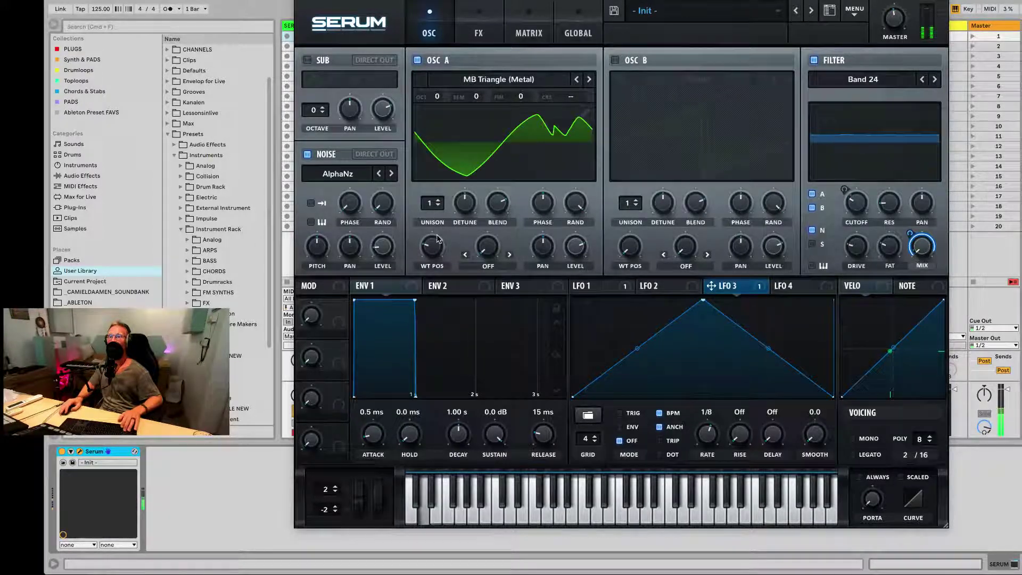
pyautogui.moveTo(437, 240)
pyautogui.mouseDown()
pyautogui.moveTo(451, 156)
pyautogui.moveTo(447, 242)
pyautogui.mouseUp()
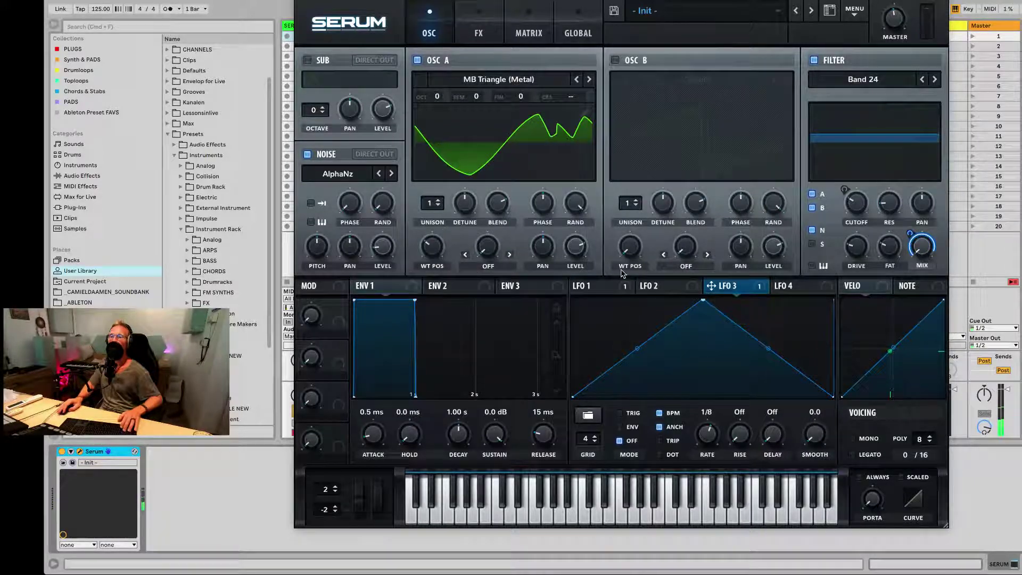
# Modulate oscillator A's wavetable position with LFO 4, running free of BPM sync at 0.2 Hz.
pyautogui.click(672, 282)
pyautogui.click(827, 289)
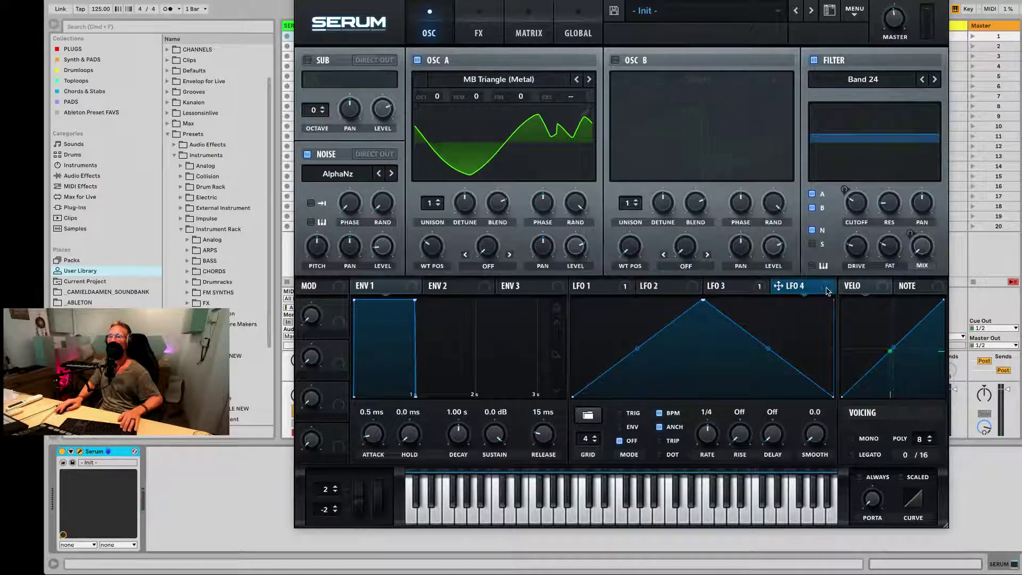
pyautogui.moveTo(828, 291); pyautogui.dragTo(440, 250)
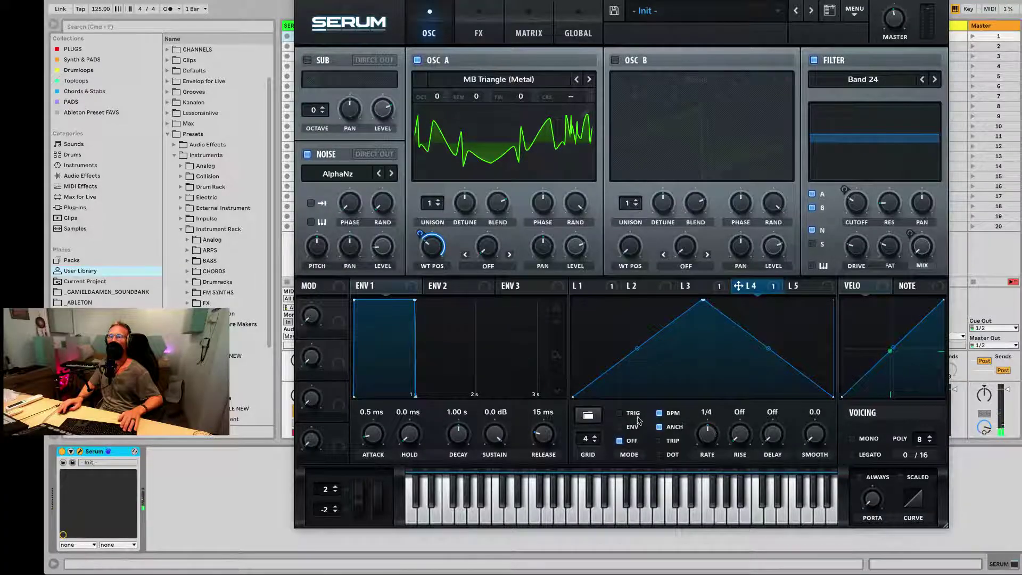
pyautogui.click(659, 414)
pyautogui.moveTo(707, 433); pyautogui.dragTo(708, 483)
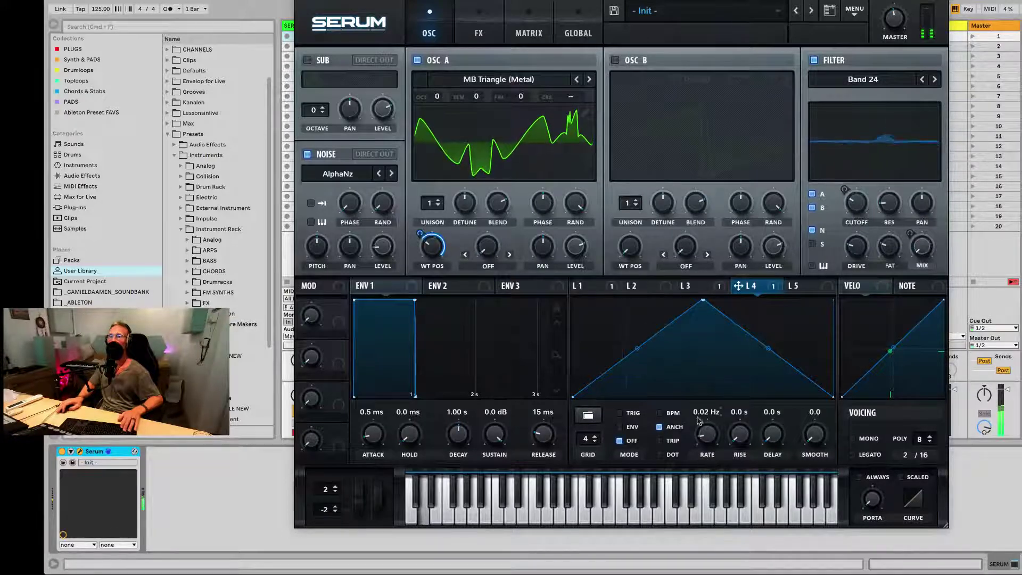
pyautogui.moveTo(710, 435); pyautogui.dragTo(709, 427)
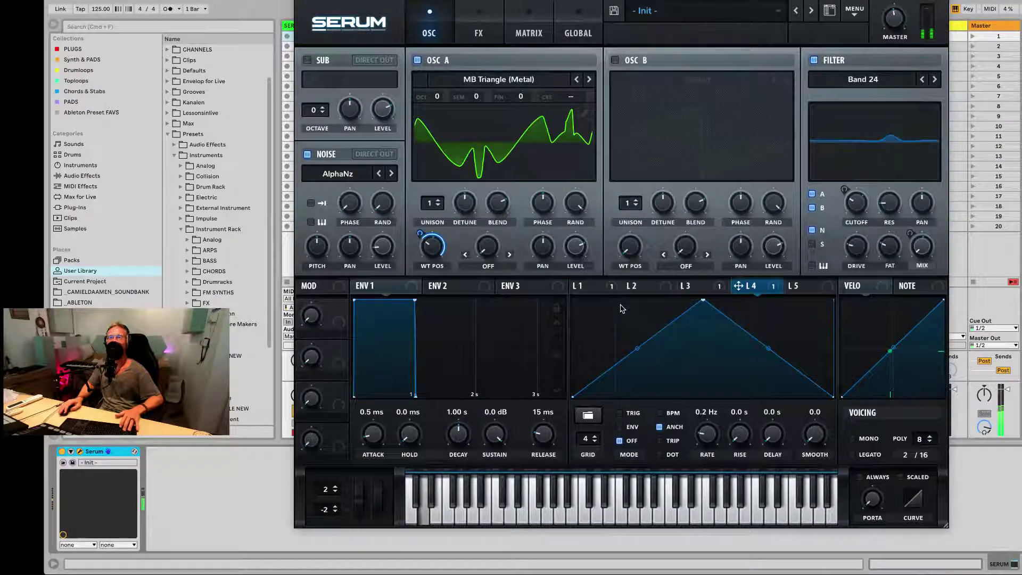
# Modulate the noise level with LFO 5 at a small depth, free of BPM sync at 0.2 Hz.
pyautogui.moveTo(386, 248)
pyautogui.moveTo(387, 248)
pyautogui.mouseDown()
pyautogui.moveTo(390, 218)
pyautogui.moveTo(380, 253)
pyautogui.mouseUp()
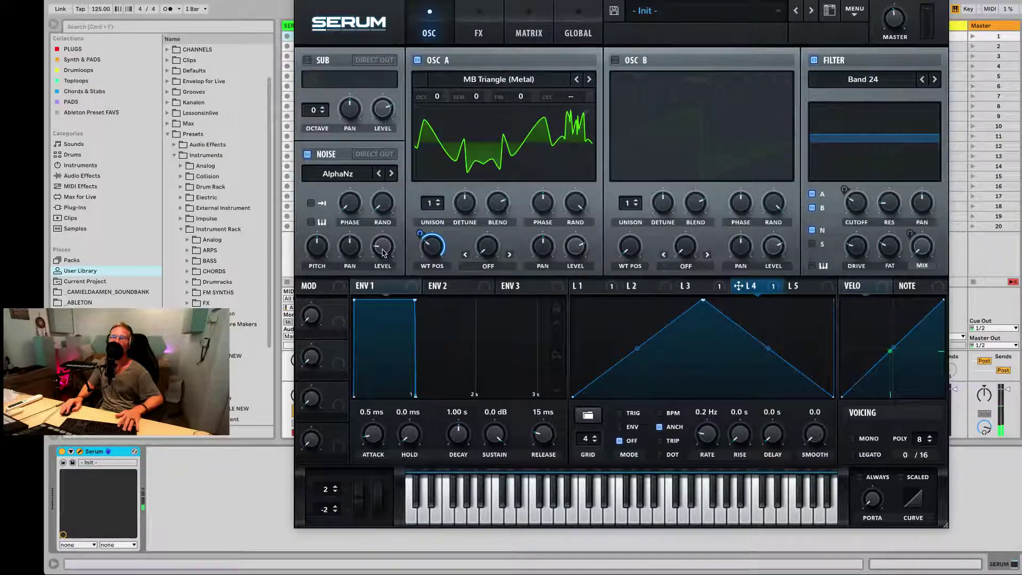
pyautogui.click(814, 286)
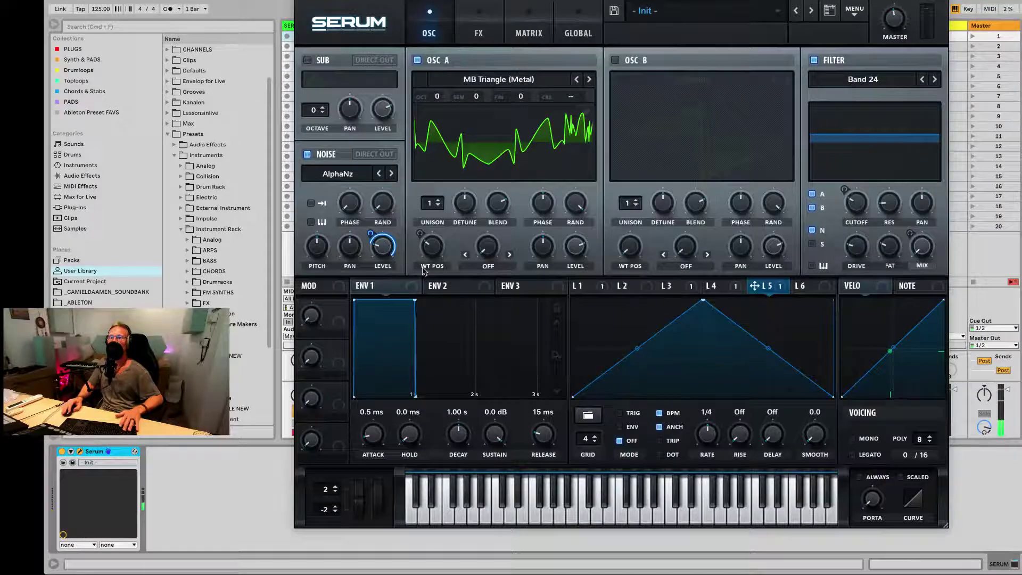
pyautogui.moveTo(376, 233); pyautogui.dragTo(371, 245)
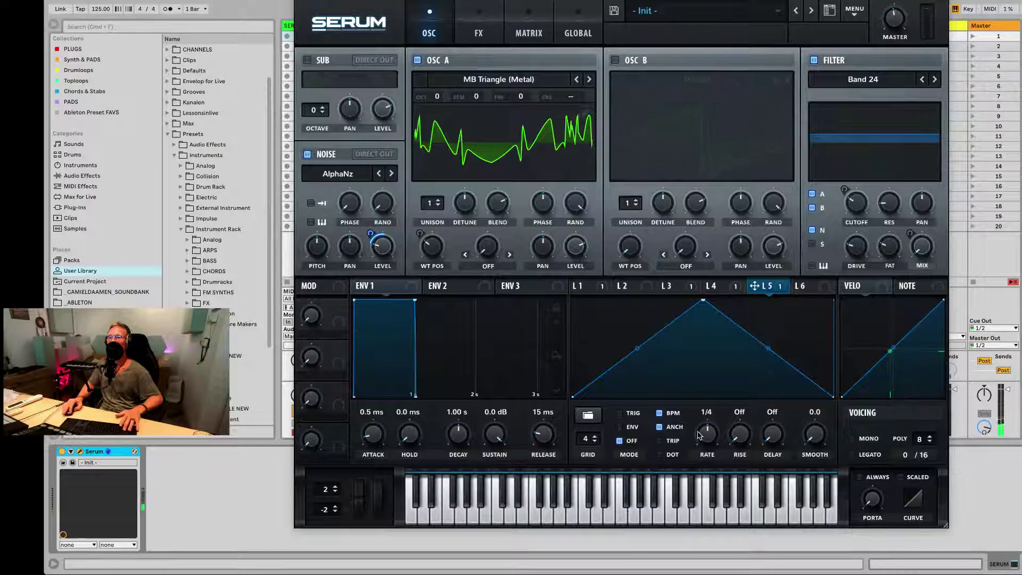
pyautogui.click(659, 413)
pyautogui.moveTo(717, 440); pyautogui.dragTo(710, 467)
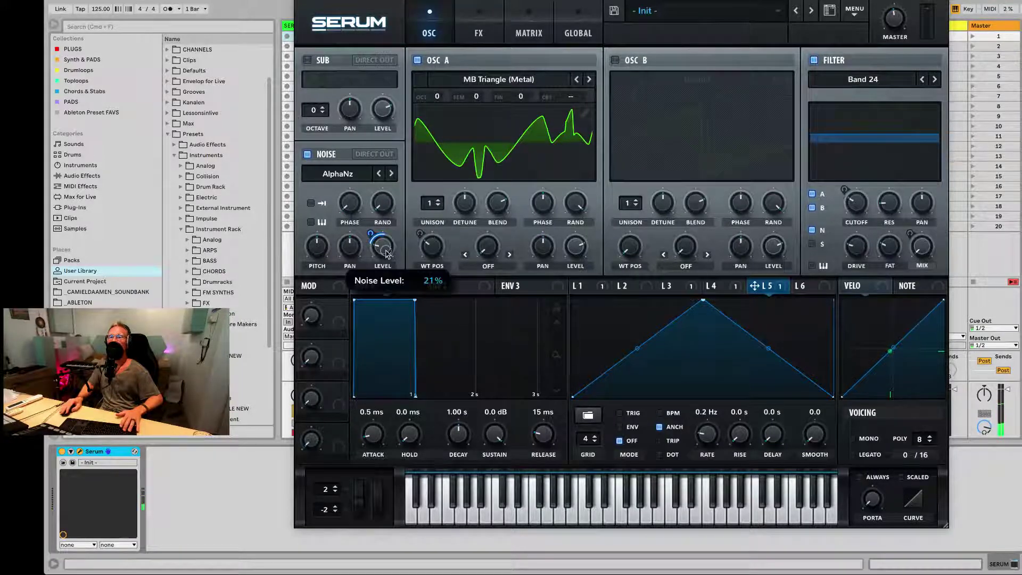
pyautogui.moveTo(379, 238); pyautogui.dragTo(371, 257)
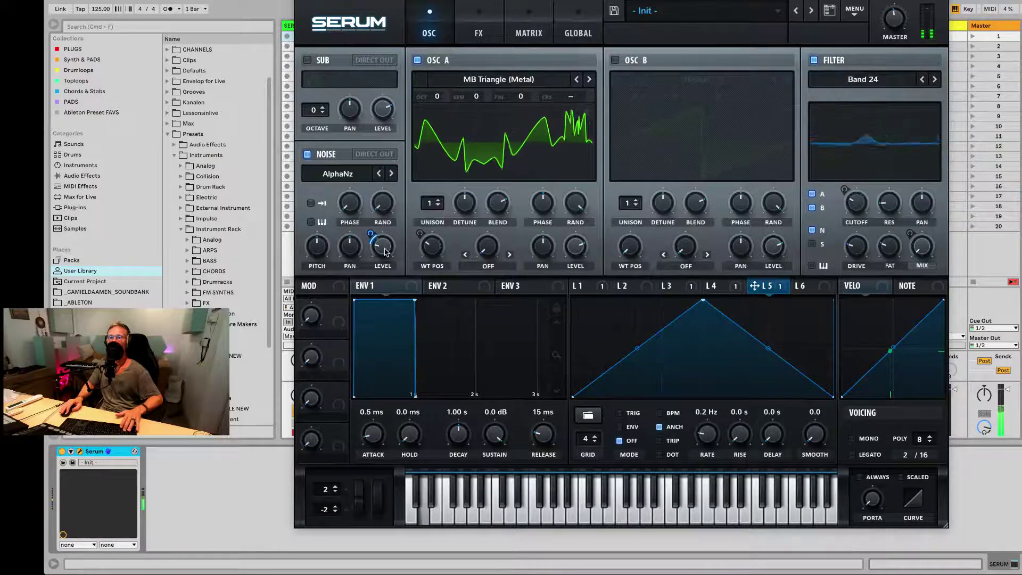
pyautogui.moveTo(371, 237)
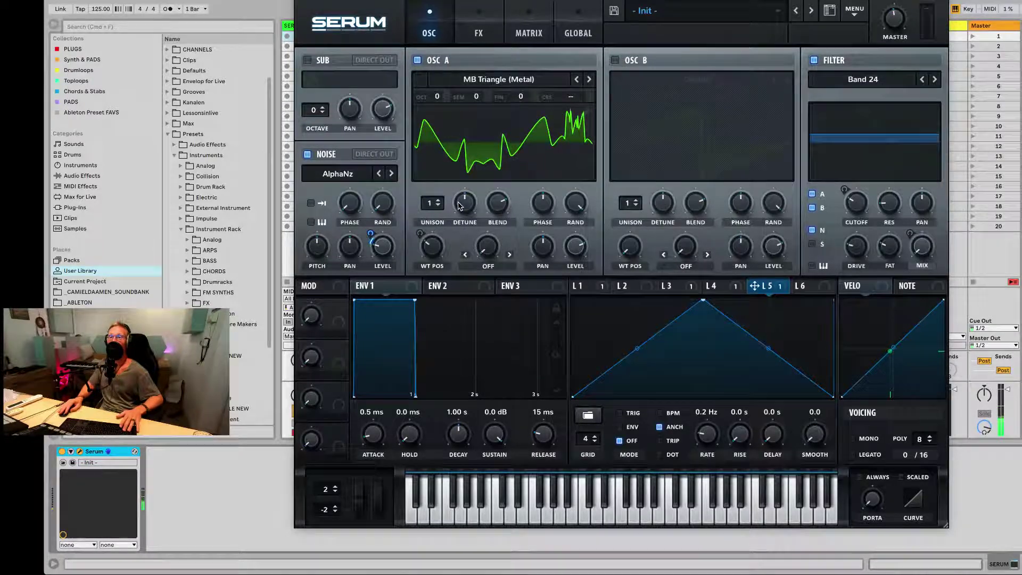
# Set oscillator A to 6 unison voices with a detune of about 0.11.
pyautogui.moveTo(464, 240)
pyautogui.click(432, 198)
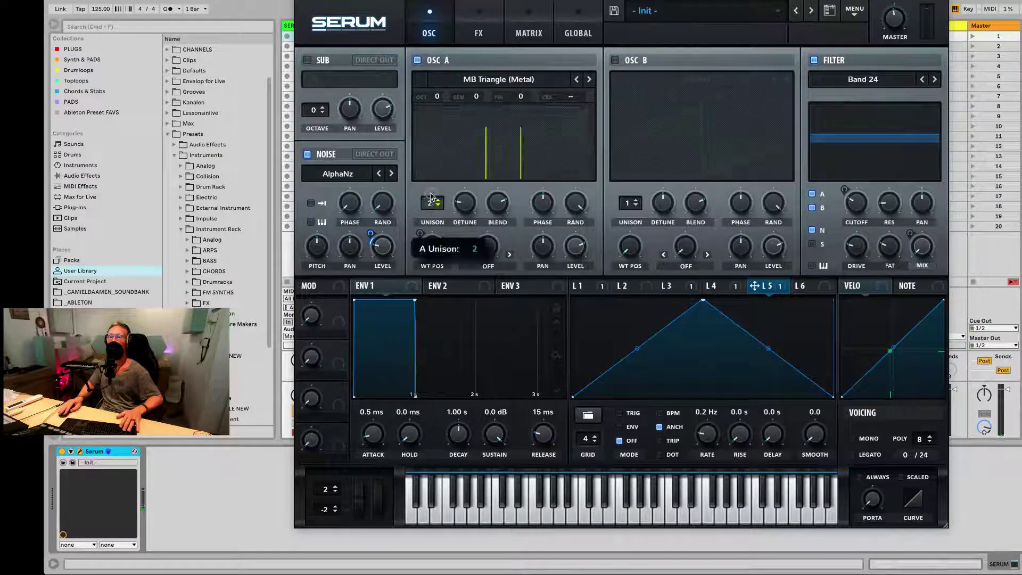
pyautogui.moveTo(433, 185); pyautogui.dragTo(436, 156)
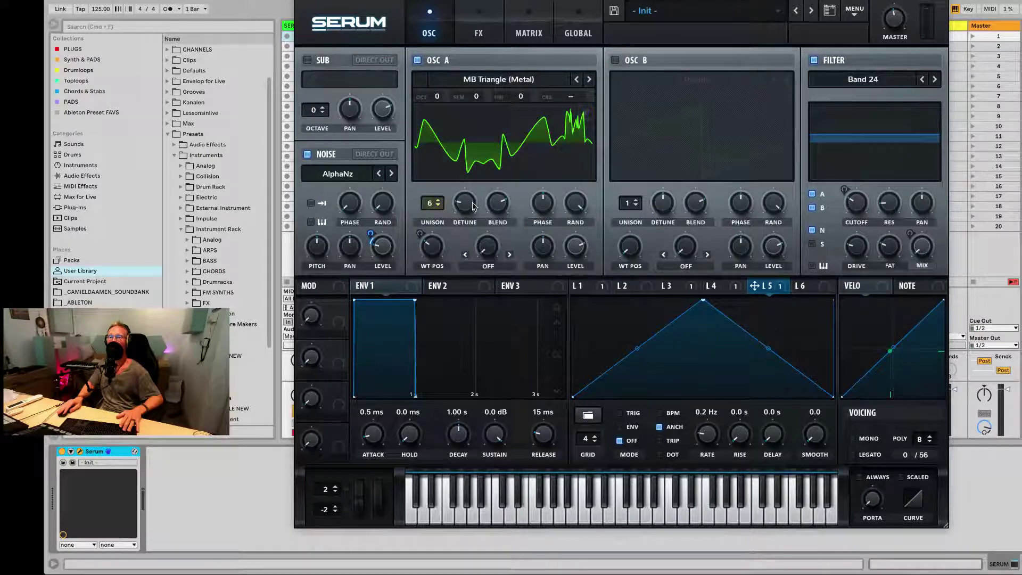
pyautogui.moveTo(468, 205)
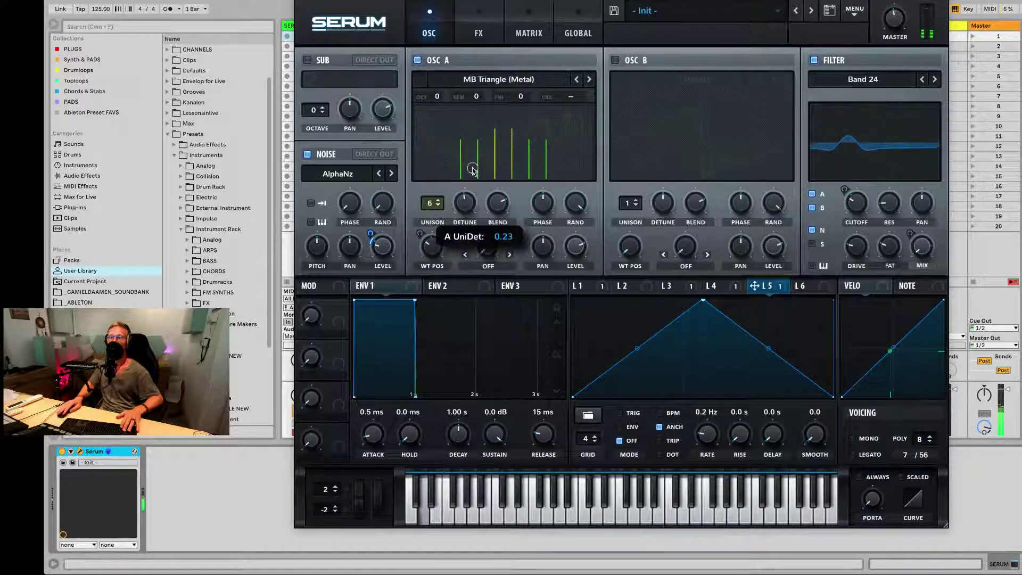
pyautogui.moveTo(467, 188); pyautogui.dragTo(467, 158)
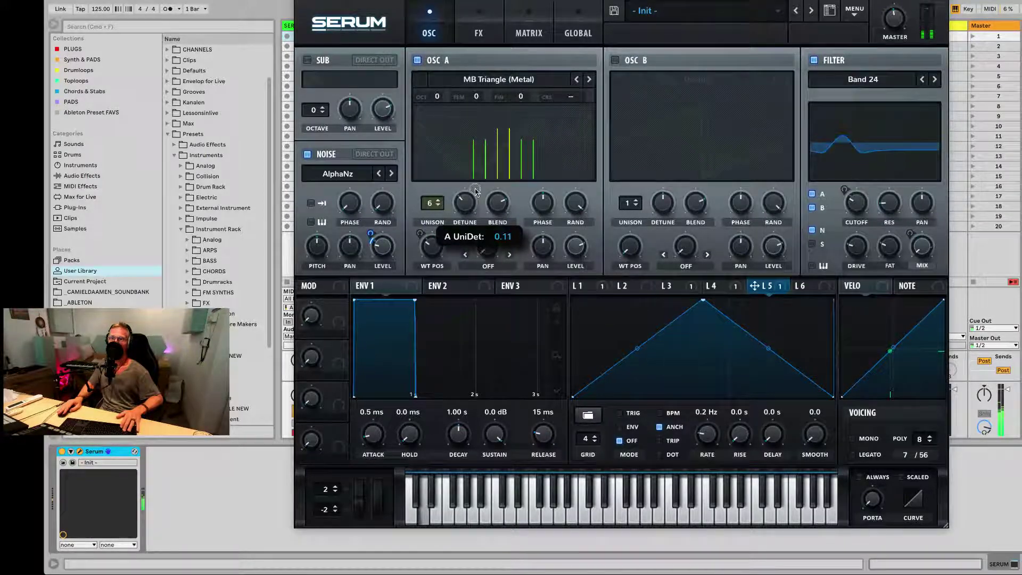
# Modulate oscillator A's unison detune with LFO 1 and turn on the sub oscillator.
pyautogui.click(602, 289)
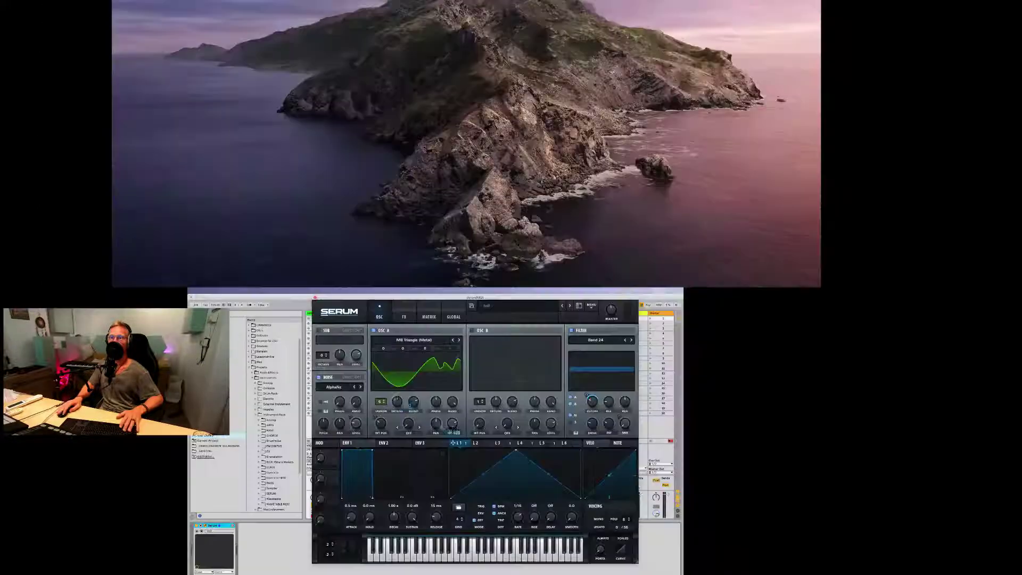
pyautogui.moveTo(577, 286); pyautogui.dragTo(451, 224)
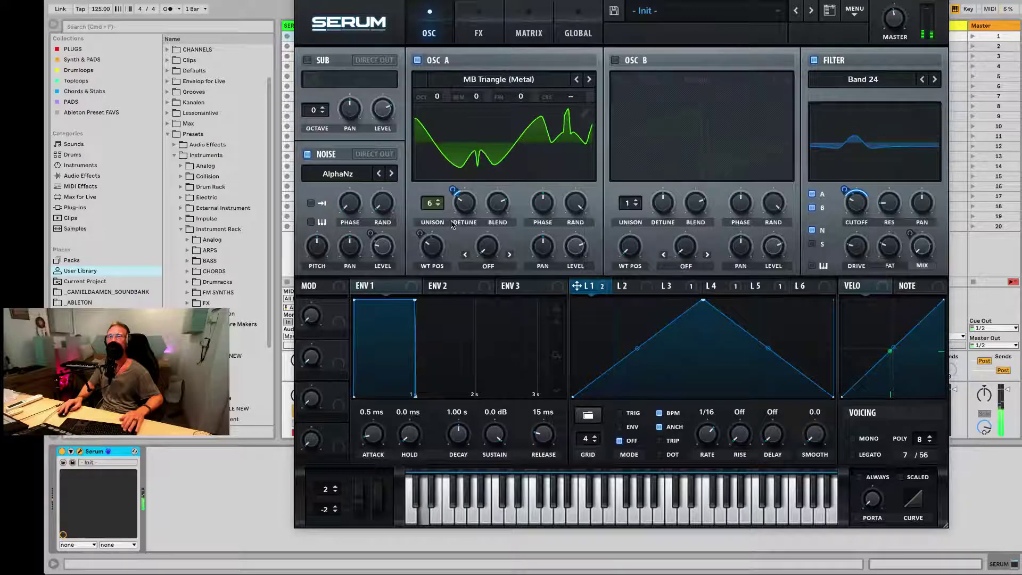
pyautogui.click(307, 60)
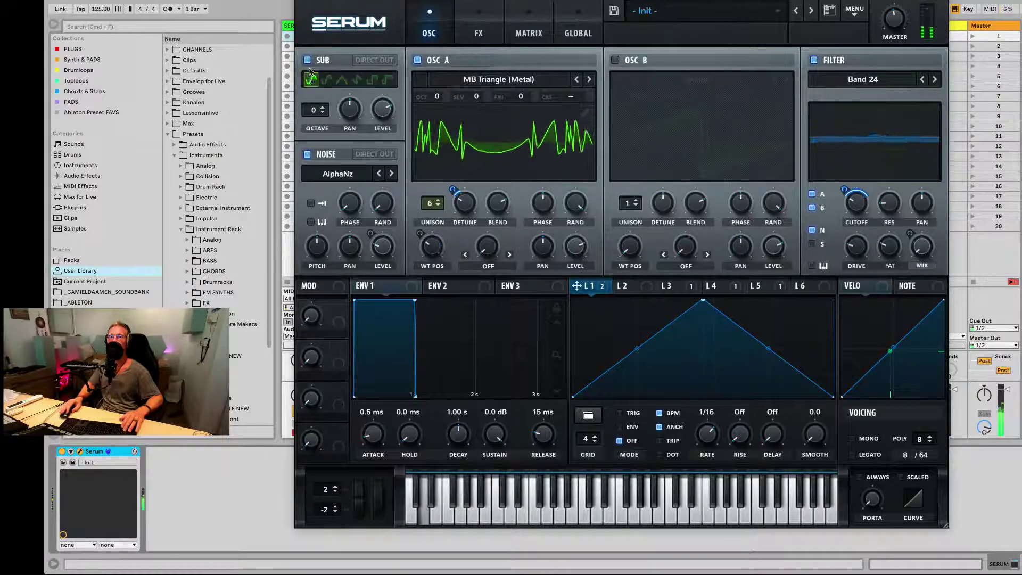
# Set the sub oscillator's octave to -1.
pyautogui.moveTo(310, 109); pyautogui.dragTo(310, 115)
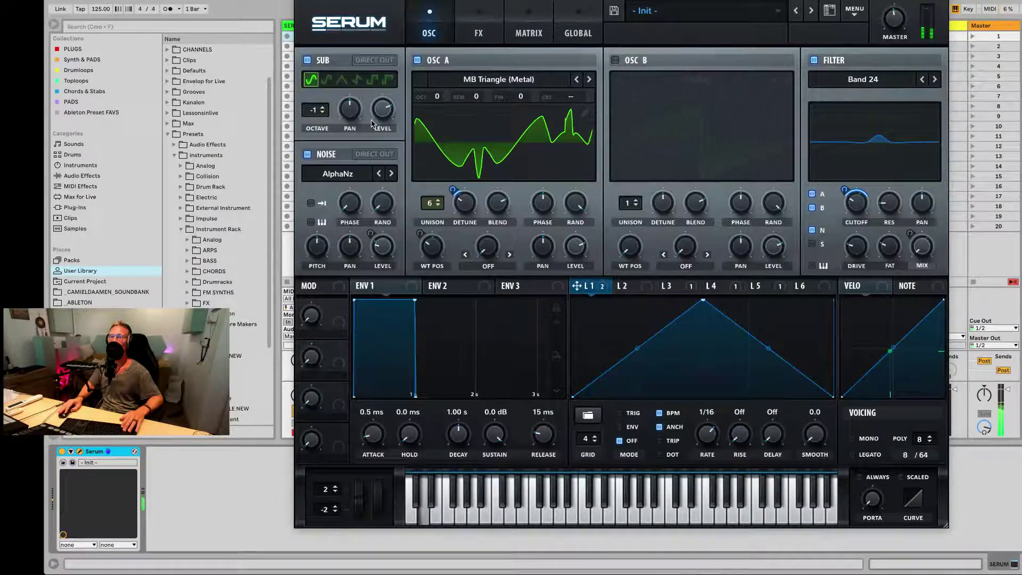
pyautogui.moveTo(385, 113)
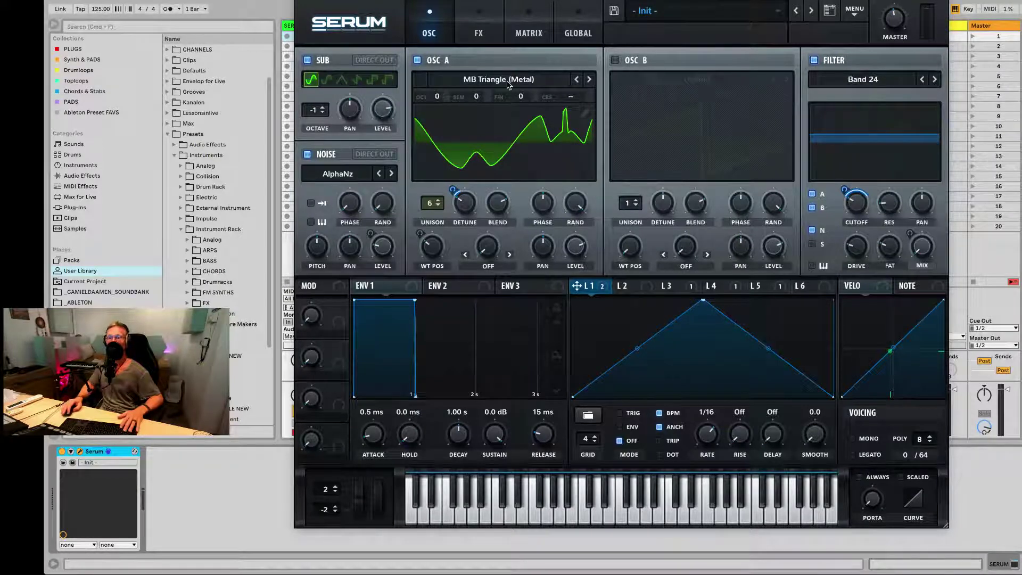
# Check which modulators are assigned to oscillator A's unison detune and the filter mix.
pyautogui.rightClick(432, 247)
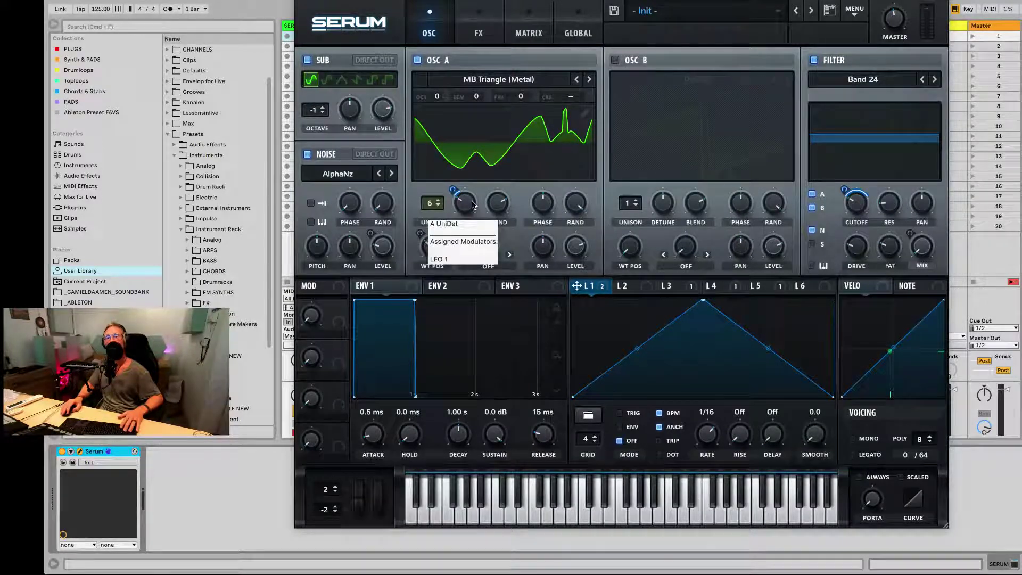
pyautogui.click(452, 213)
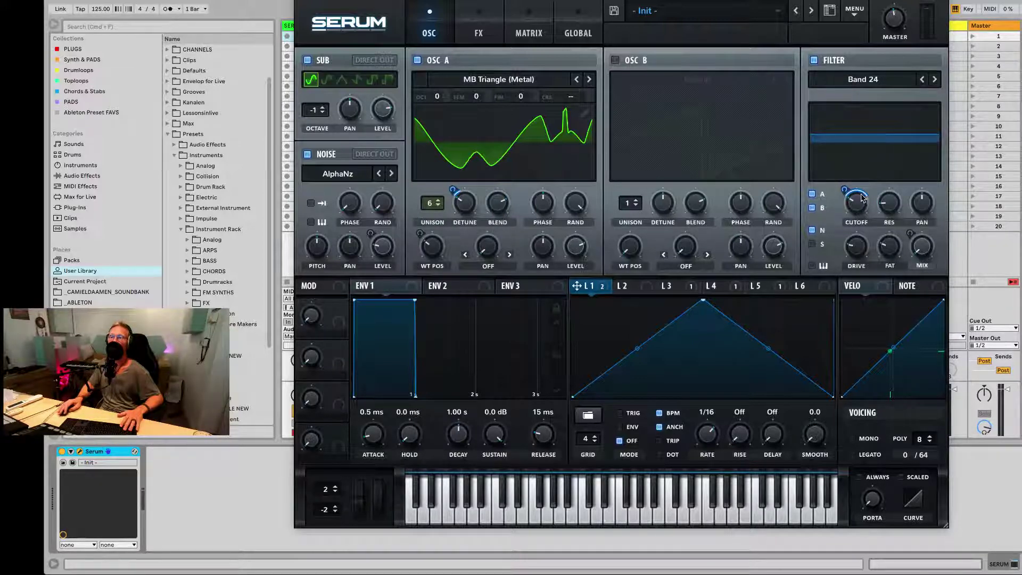
pyautogui.rightClick(920, 252)
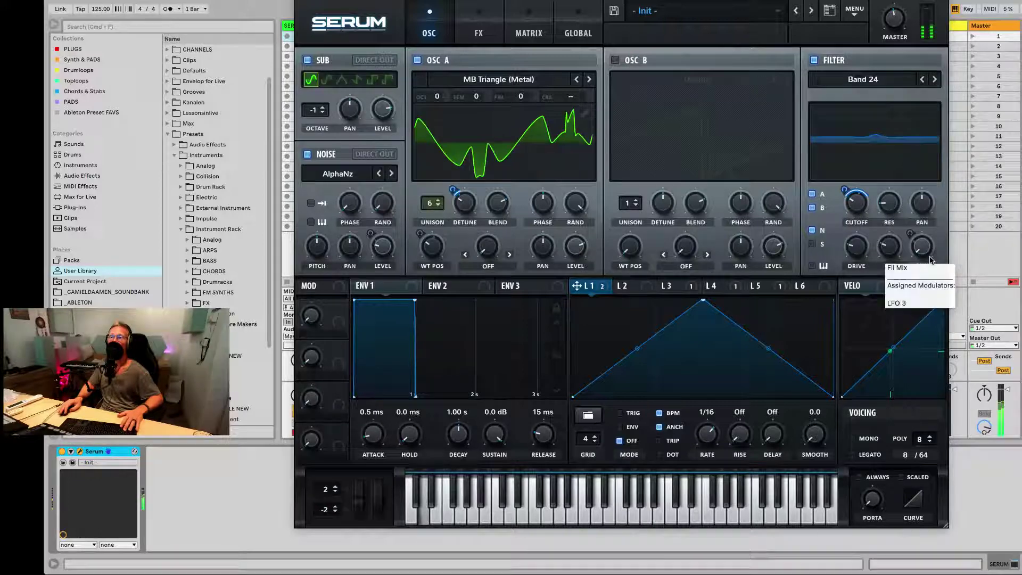
pyautogui.click(921, 270)
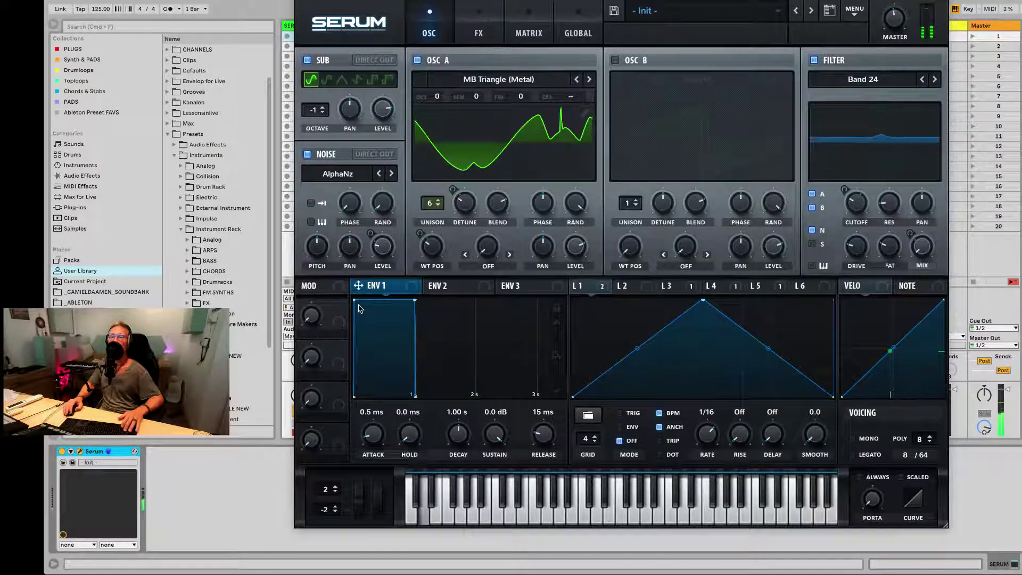
# Shape envelope 1 with a 54 ms attack, 1.19 s decay, 0.0 dB sustain and 191 ms release.
pyautogui.moveTo(356, 301); pyautogui.dragTo(427, 299)
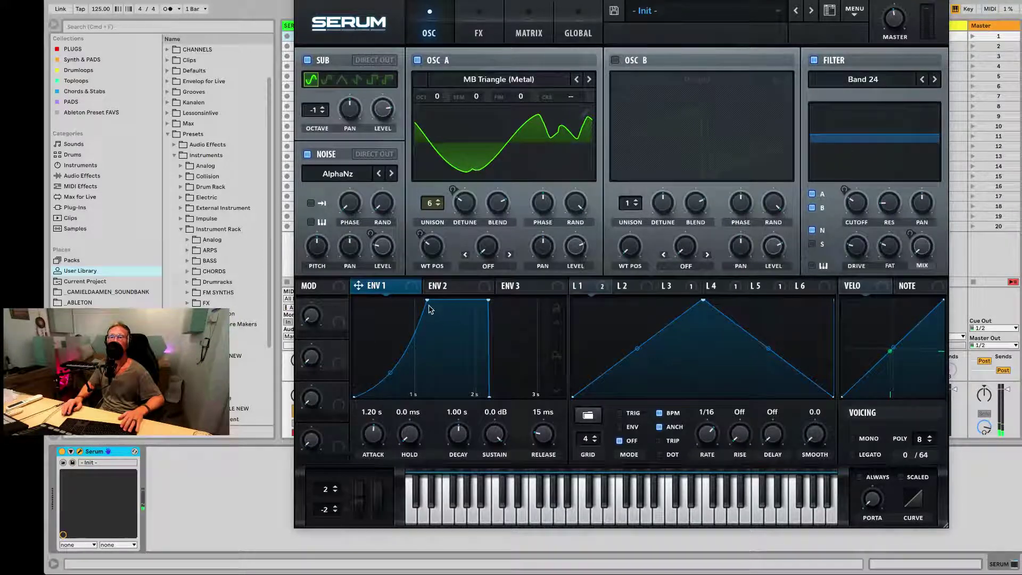
pyautogui.moveTo(427, 301); pyautogui.dragTo(370, 398)
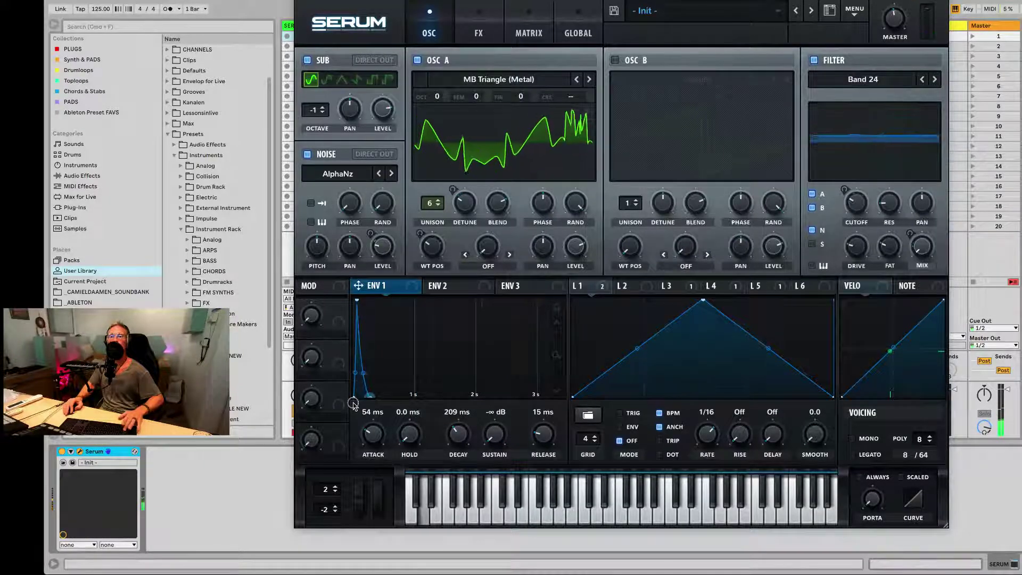
pyautogui.moveTo(369, 396); pyautogui.dragTo(425, 301)
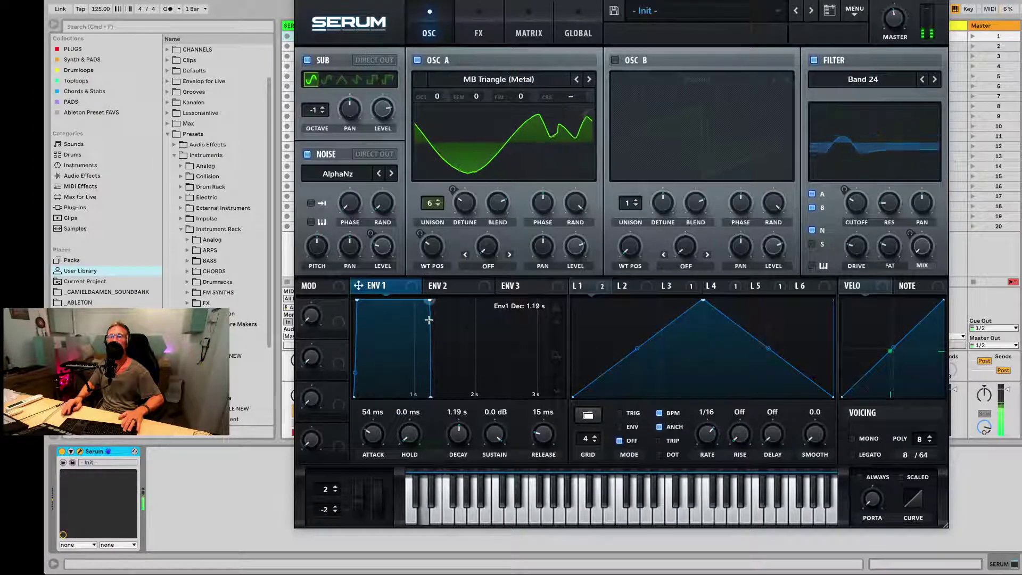
pyautogui.moveTo(426, 397); pyautogui.dragTo(463, 399)
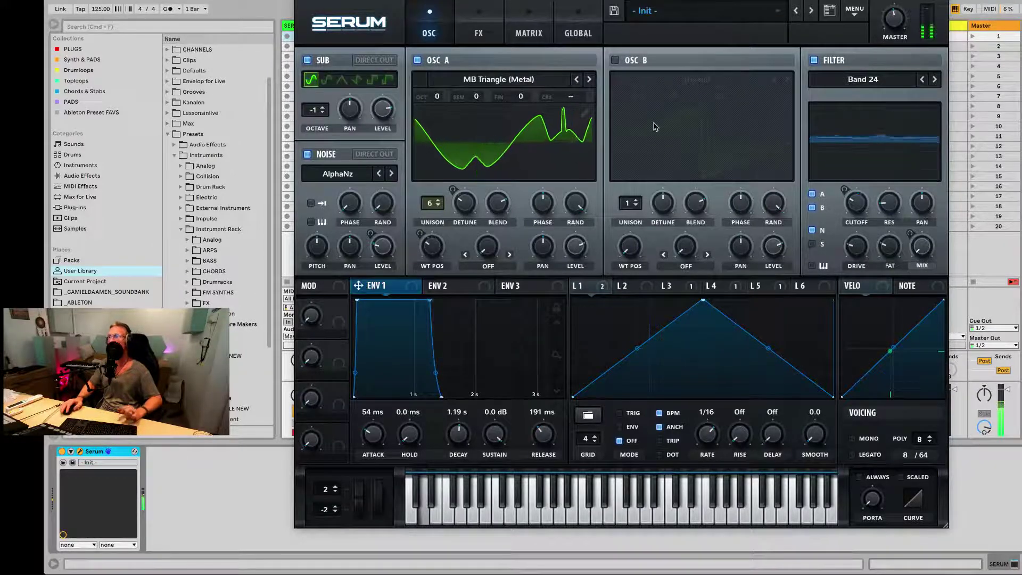
# Save the sound as a preset named "Psy Bass" in the User folder.
pyautogui.click(614, 12)
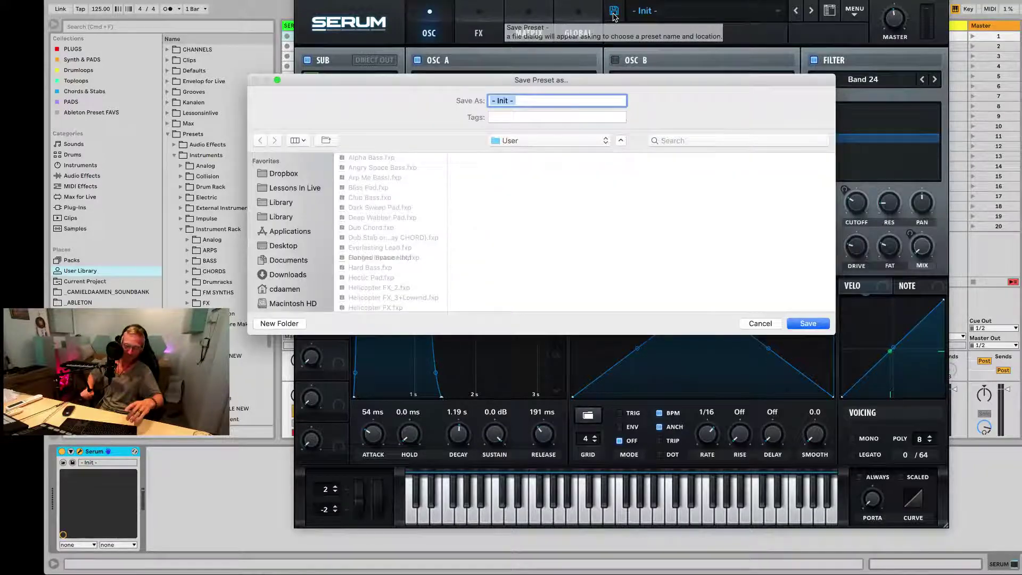
pyautogui.write('Psy')
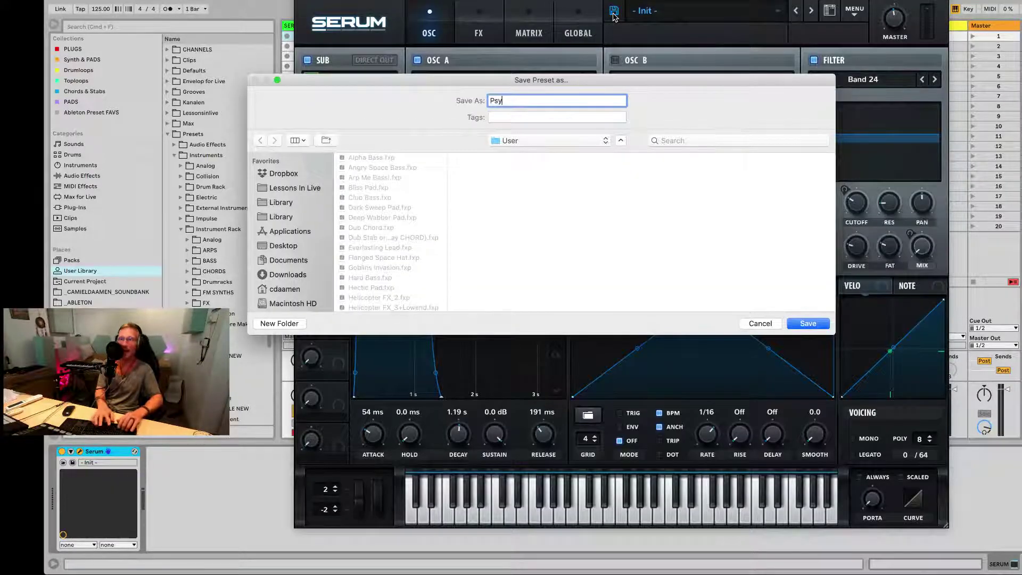
pyautogui.write(' Bass')
pyautogui.press('Return')
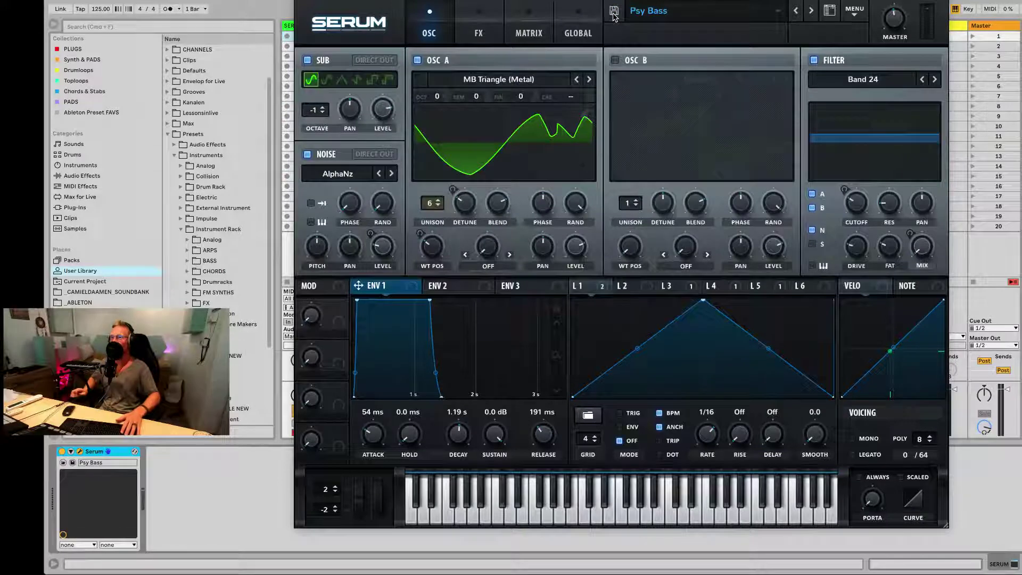
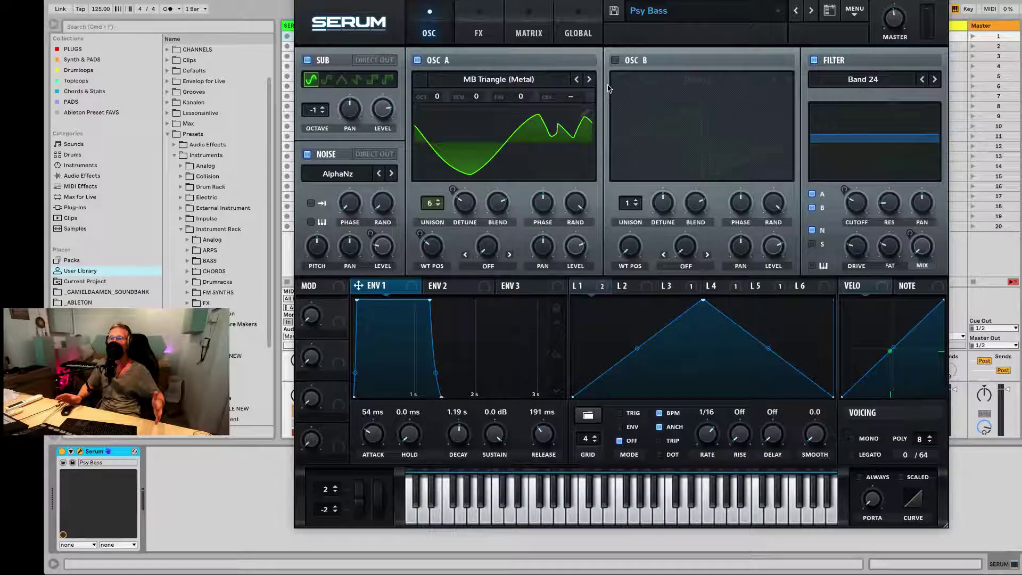
# Look for the saved Psy Bass preset among the User presets.
pyautogui.click(648, 11)
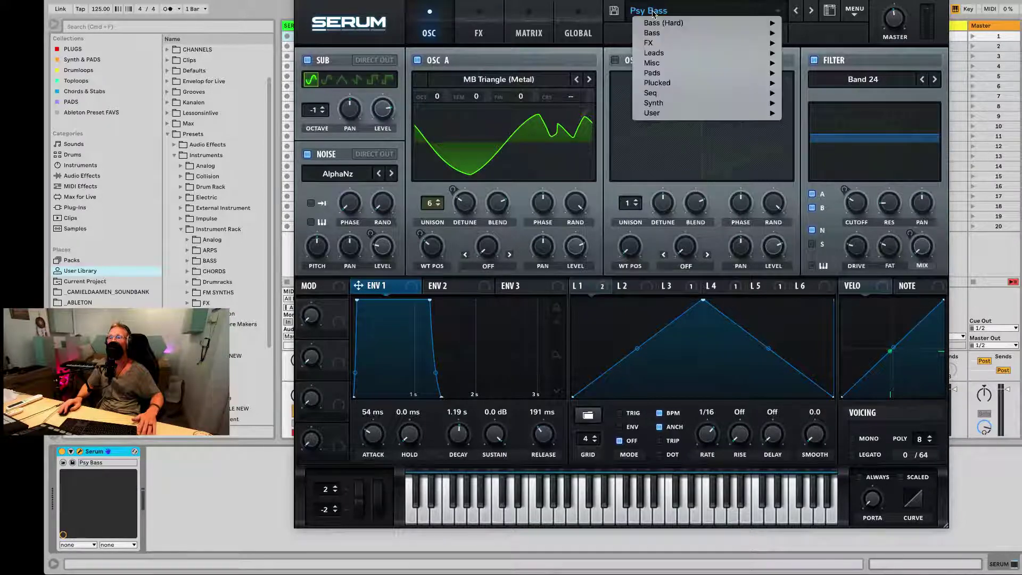
pyautogui.moveTo(694, 116)
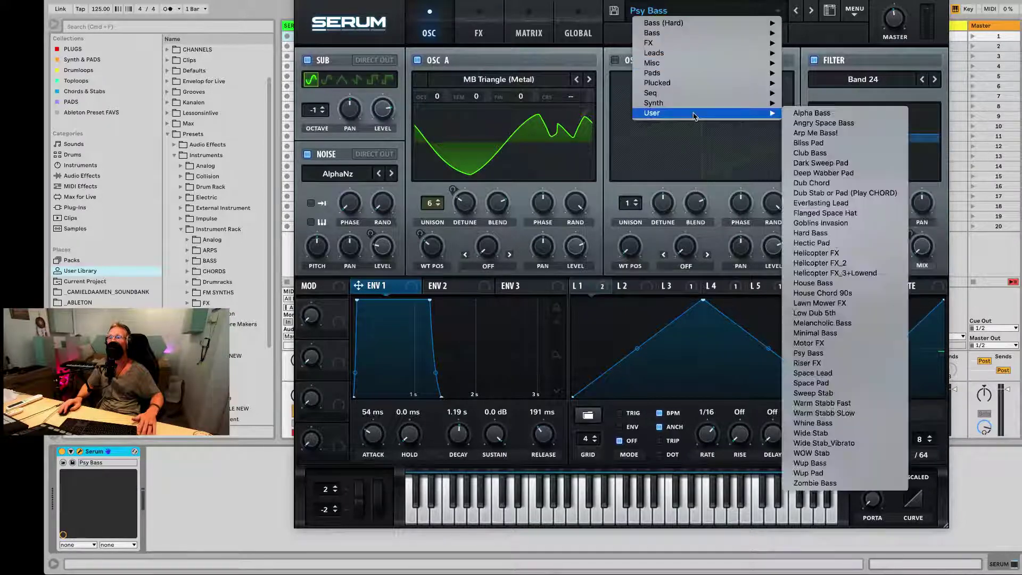
pyautogui.click(626, 151)
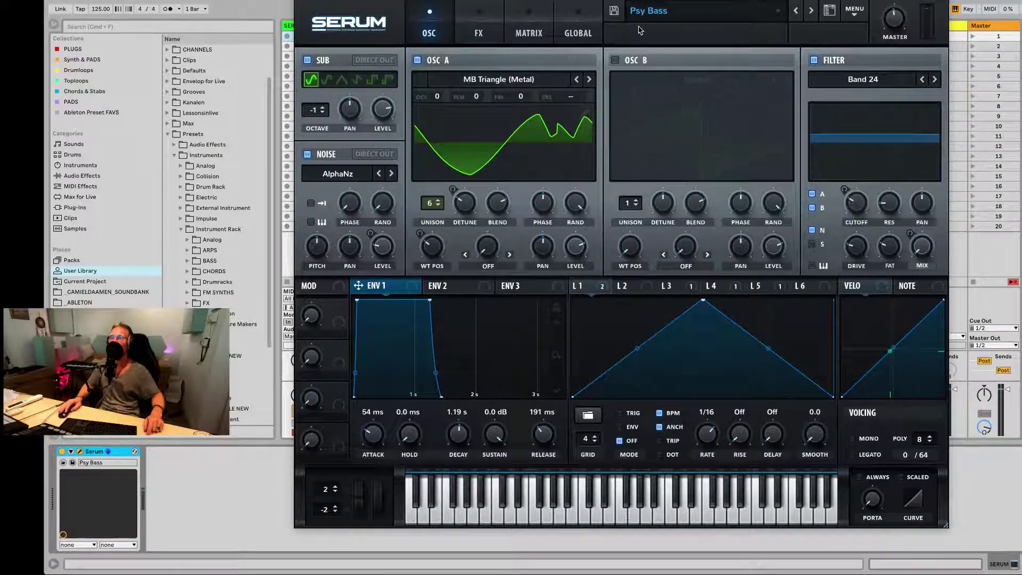
# Initialize the preset and load the Basic Mini wavetable from the Analog category into oscillator A.
pyautogui.click(854, 11)
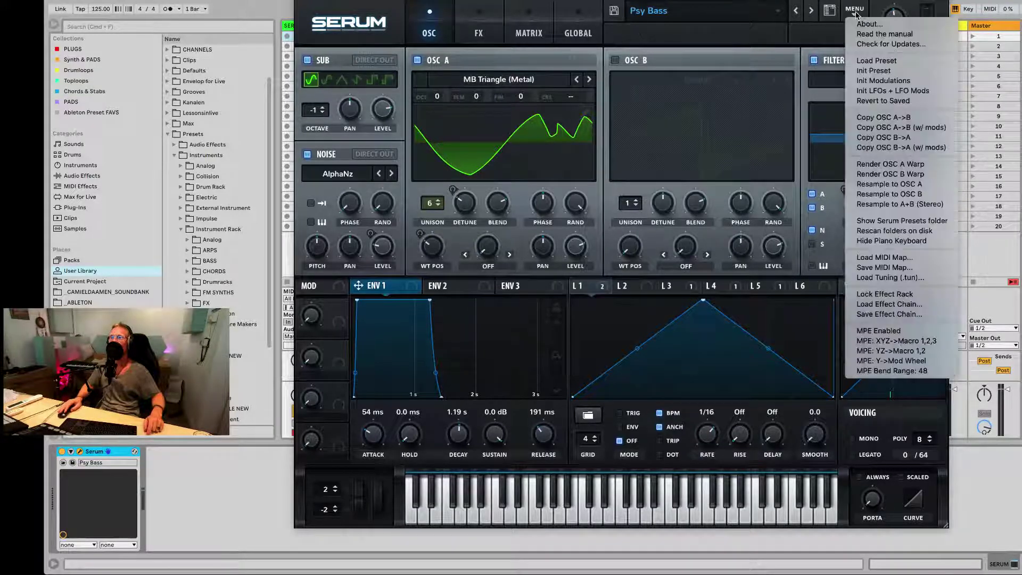
pyautogui.click(872, 72)
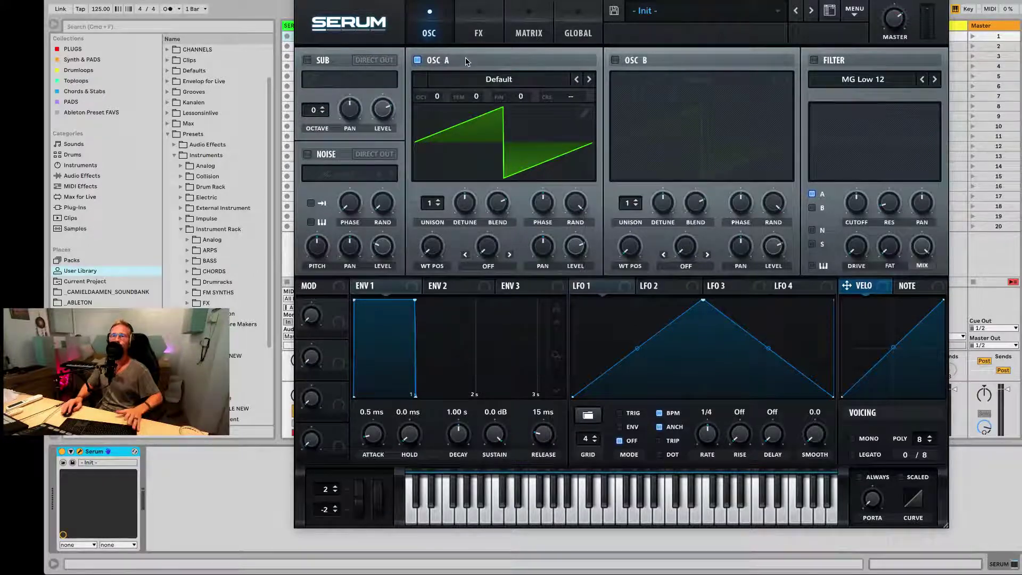
pyautogui.click(474, 85)
pyautogui.moveTo(510, 94)
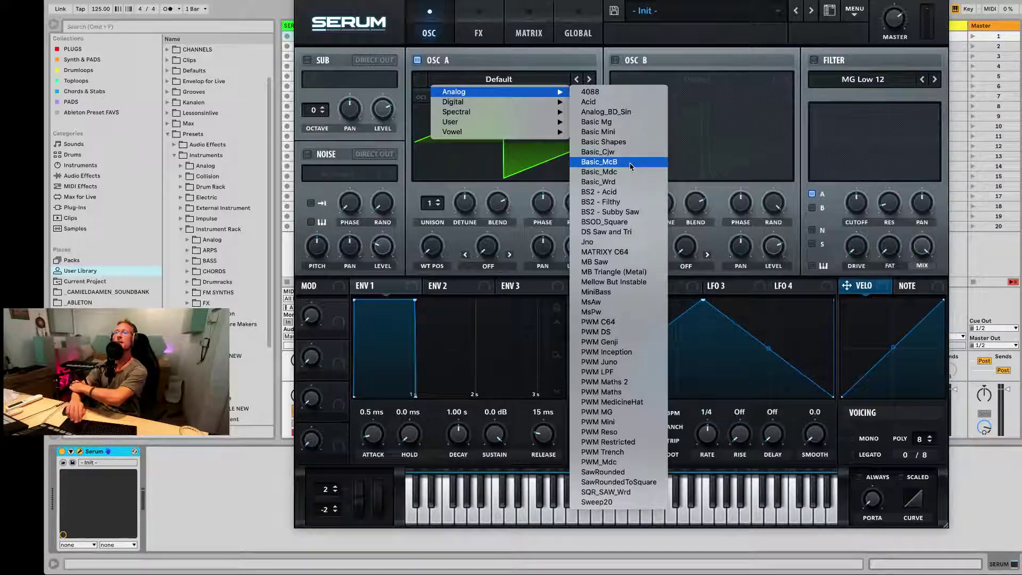
pyautogui.click(617, 133)
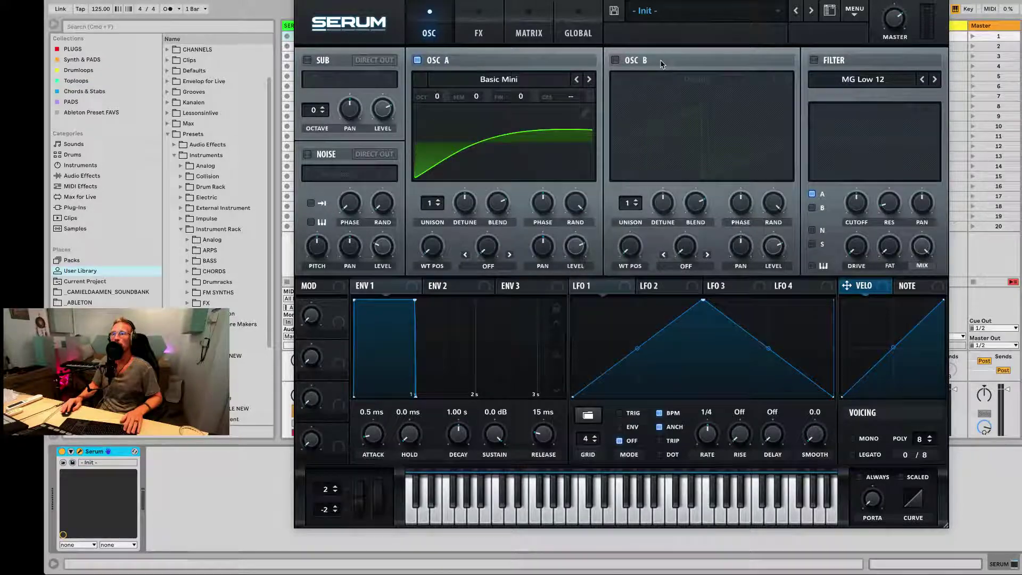
# Turn on oscillator B and load the Basic_Mdc wavetable from the Analog category into it.
pyautogui.click(616, 60)
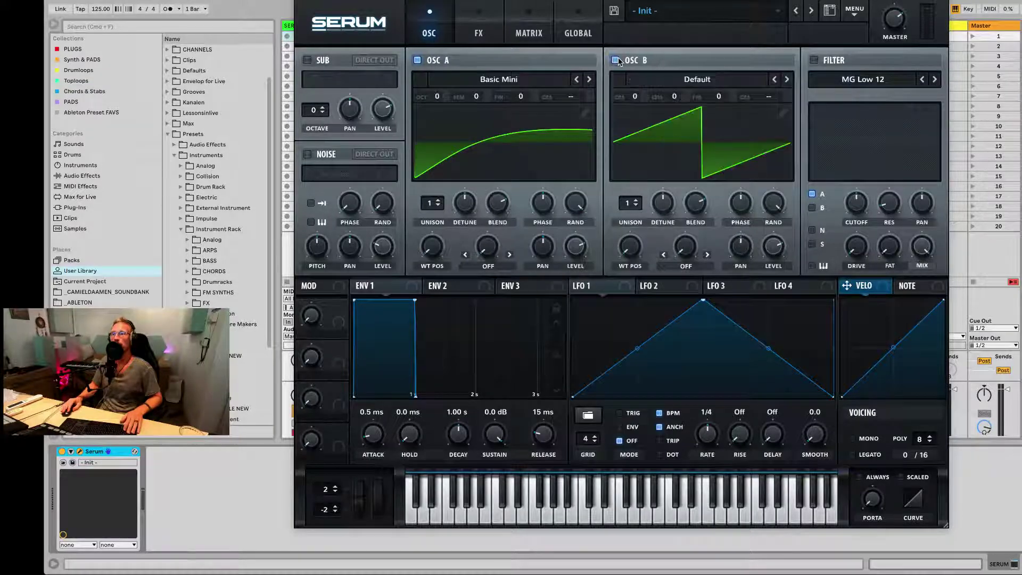
pyautogui.click(709, 79)
pyautogui.moveTo(708, 92)
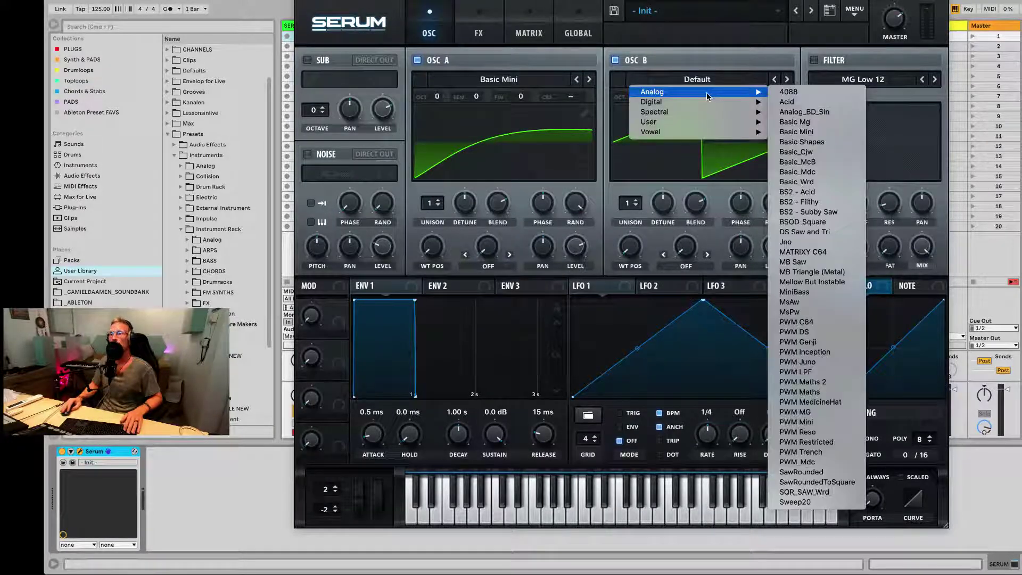
pyautogui.click(825, 175)
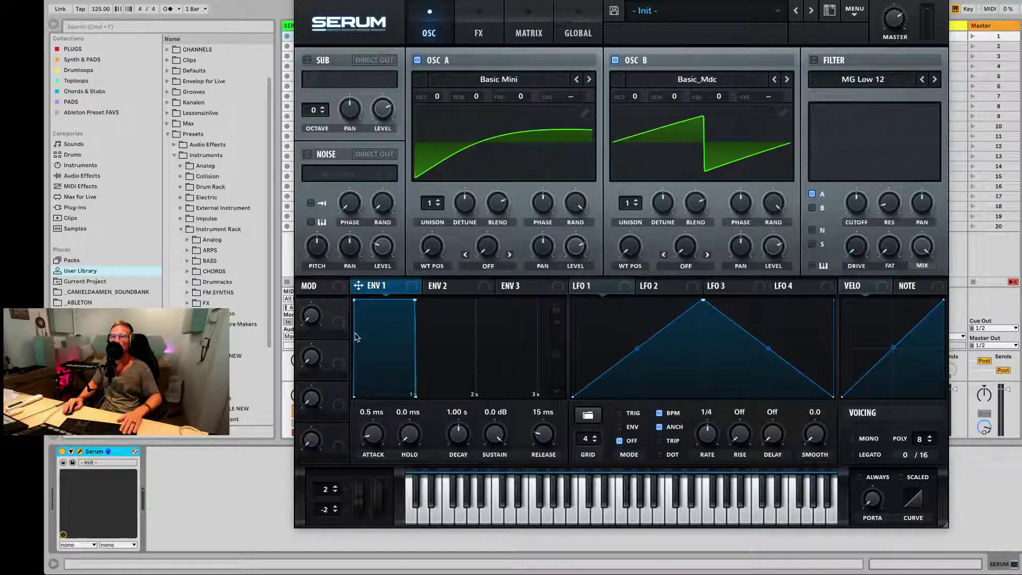
# Set envelope 1 to an attack of 1.20 s and a release of 1.02 s.
pyautogui.moveTo(356, 304); pyautogui.dragTo(427, 296)
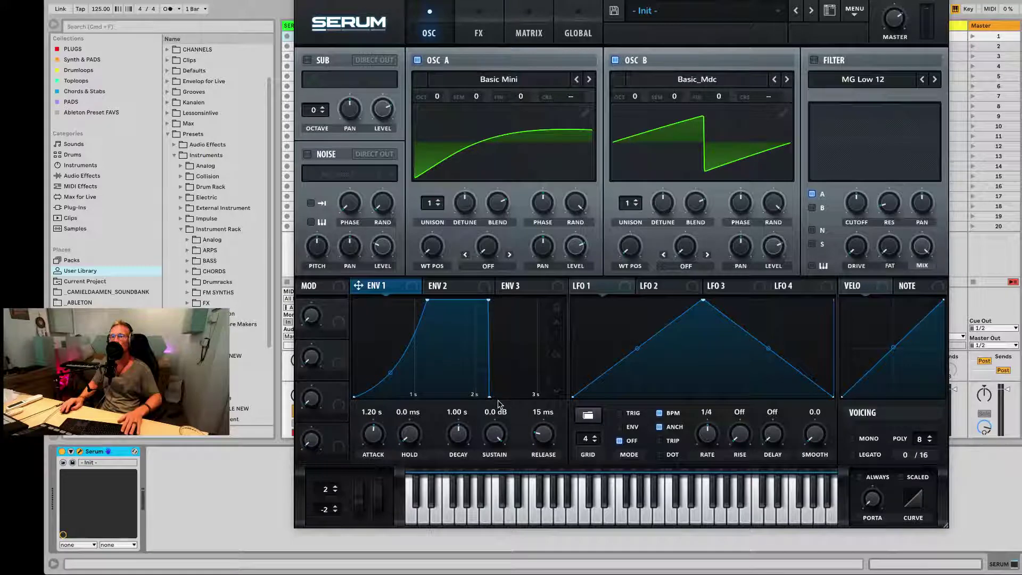
pyautogui.moveTo(490, 395); pyautogui.dragTo(586, 391)
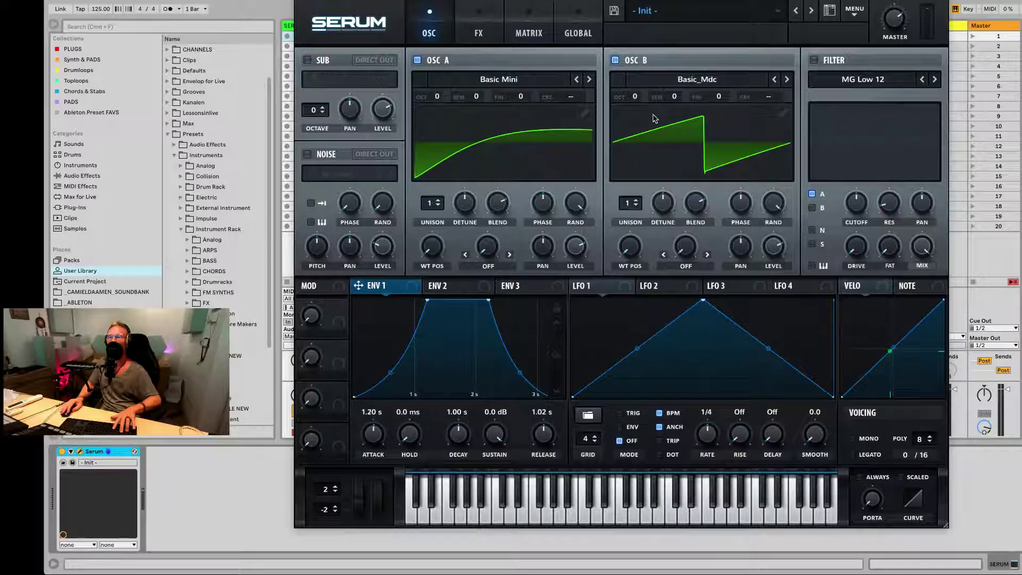
# Raise oscillator B's octave to +1.
pyautogui.moveTo(639, 99); pyautogui.dragTo(638, 87)
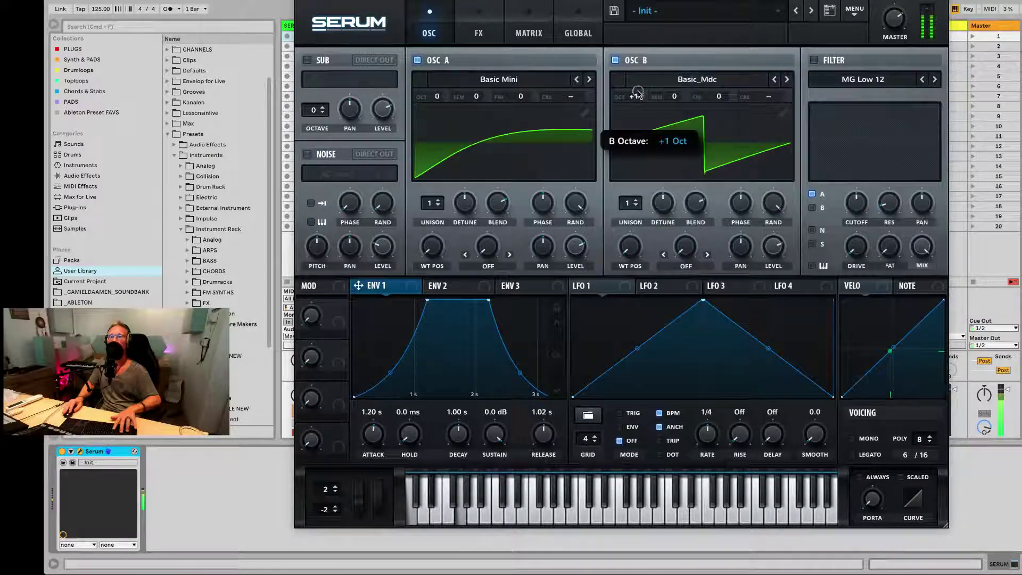
pyautogui.press('z')
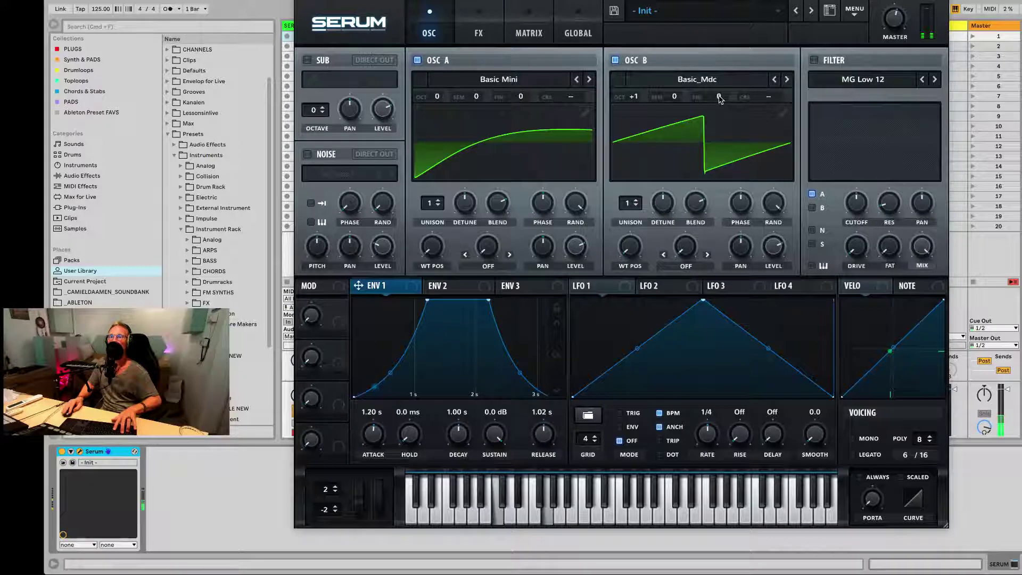
# Try oscillator B with fine tuning at -15 and coarse pitch at -1.60, and reset both to their defaults.
pyautogui.moveTo(721, 101); pyautogui.dragTo(721, 127)
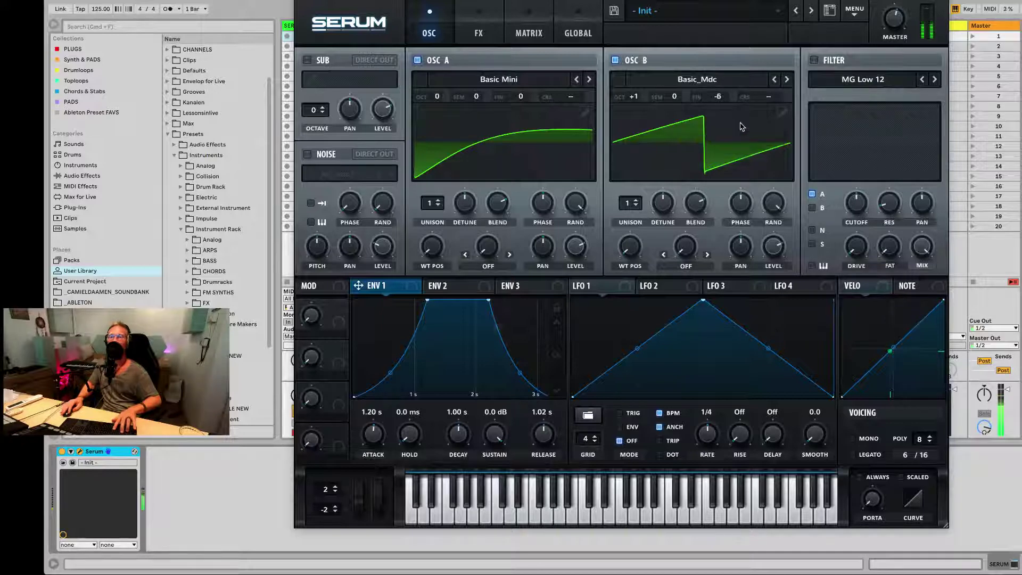
pyautogui.click(718, 100)
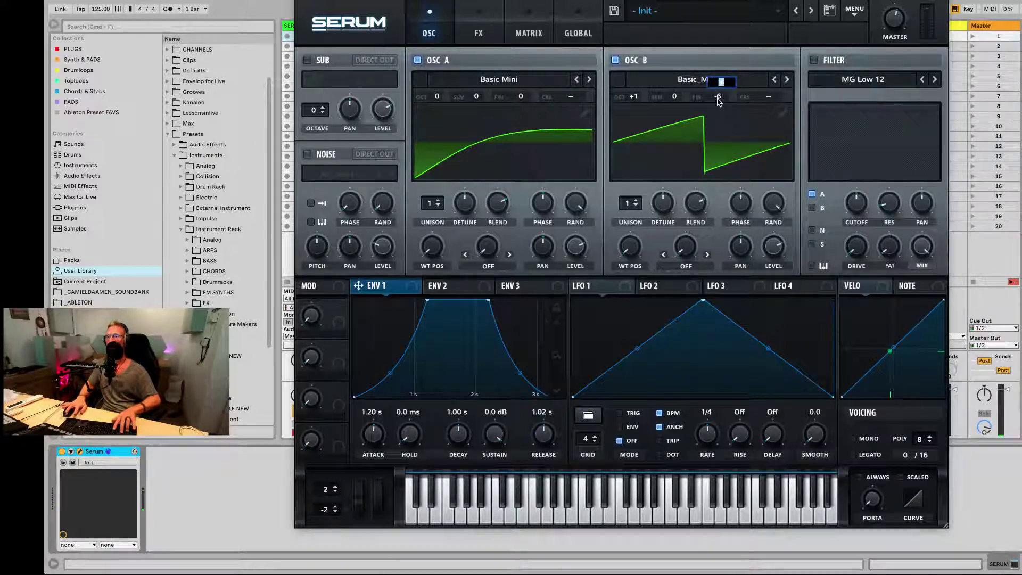
pyautogui.doubleClick(718, 98)
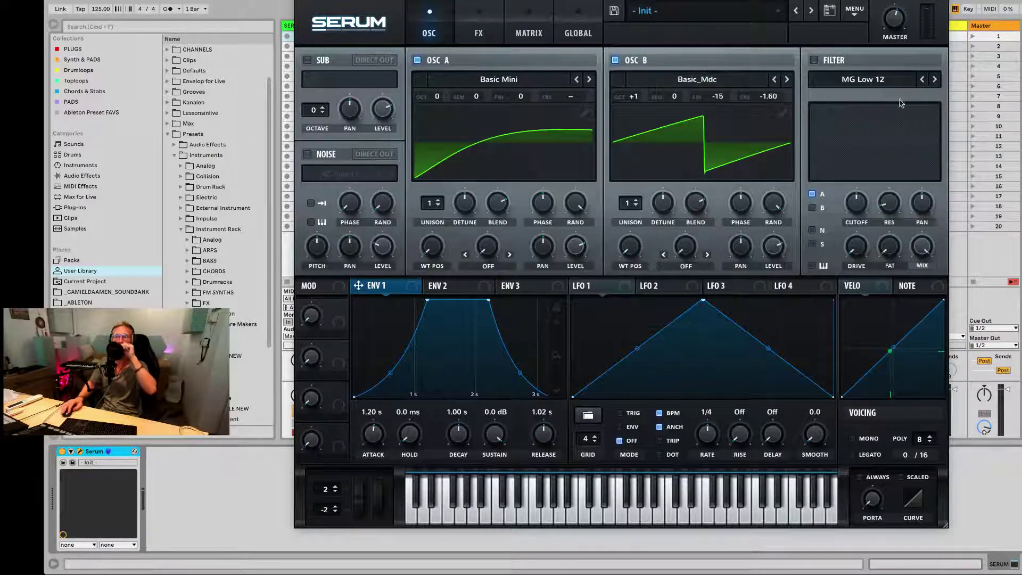
pyautogui.click(770, 98)
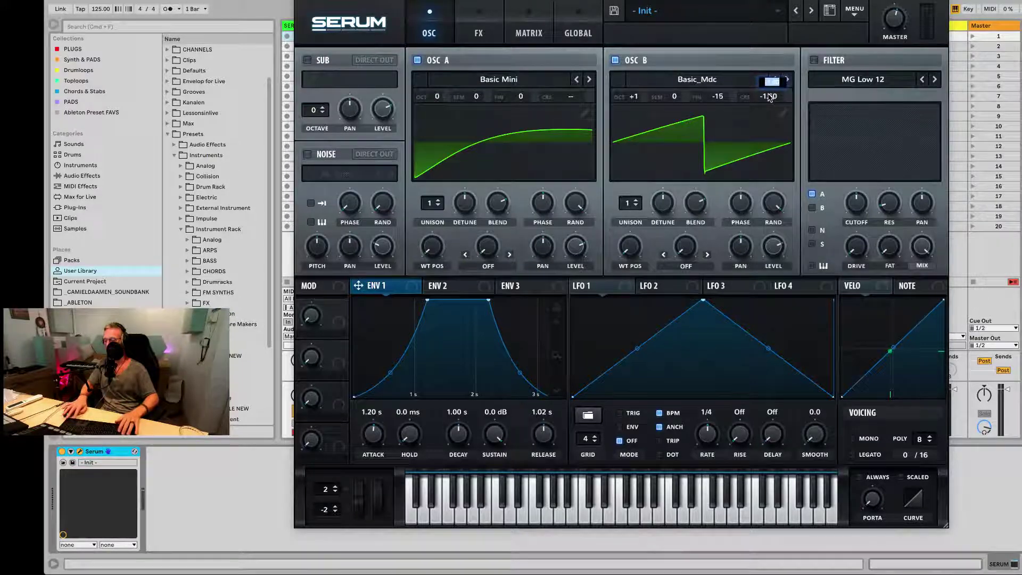
pyautogui.doubleClick(770, 99)
pyautogui.click(718, 98)
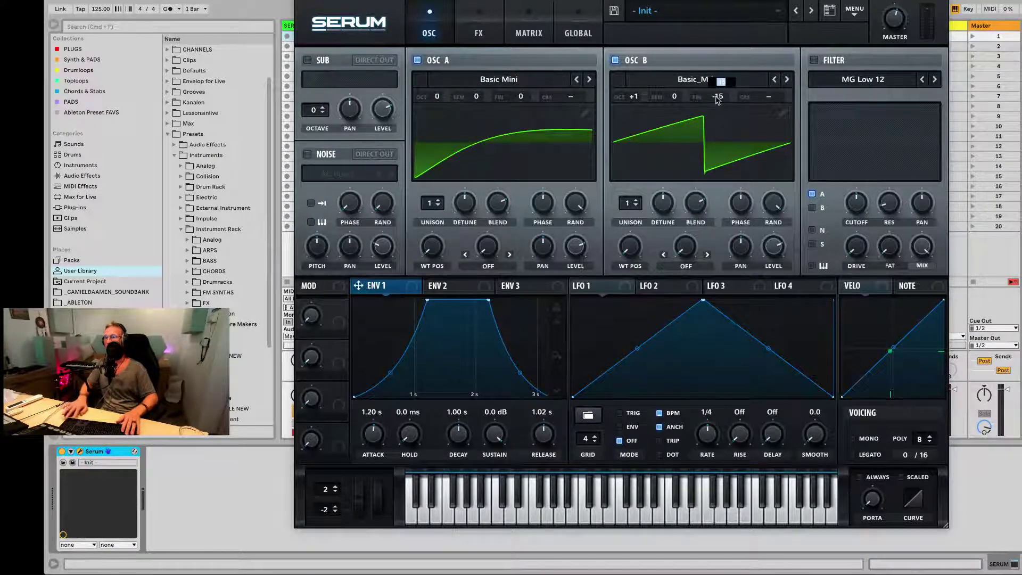
pyautogui.doubleClick(718, 99)
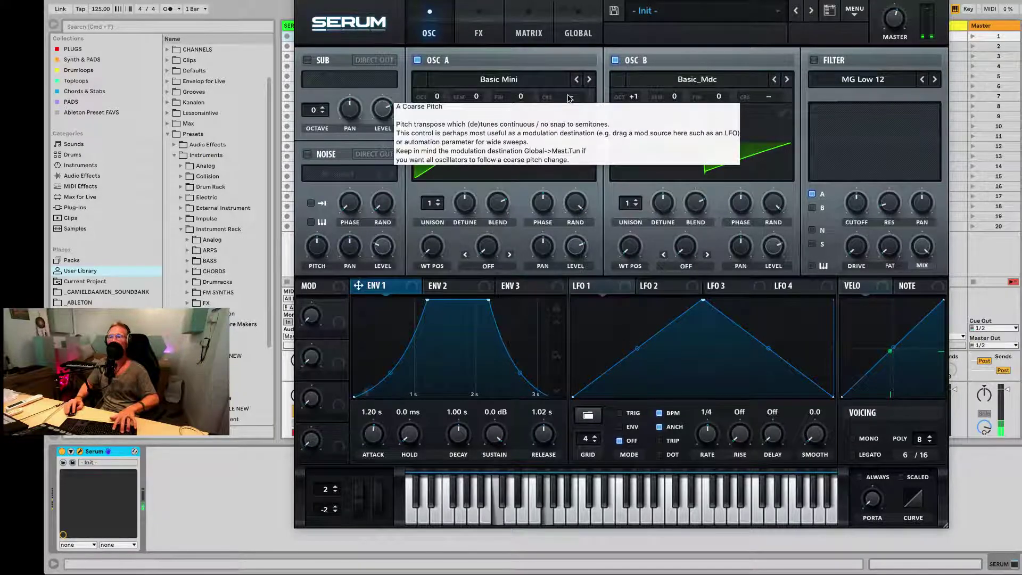
pyautogui.moveTo(567, 97)
pyautogui.mouseDown()
pyautogui.moveTo(578, 33)
pyautogui.moveTo(573, 99)
pyautogui.mouseUp()
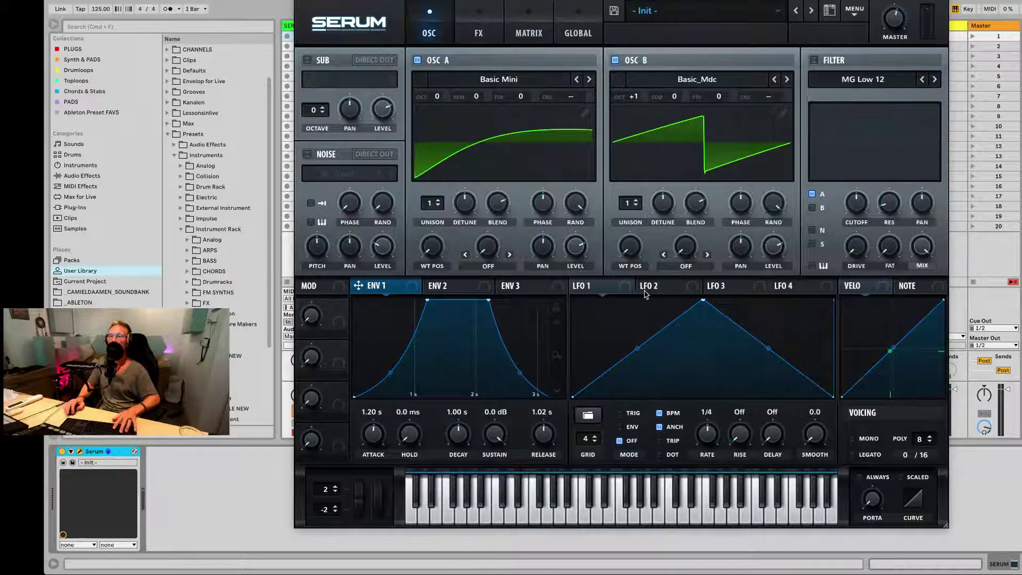
# Load the user shape LFO_Analog Modulation into LFO 1 and reshape a few of its points by hand for more irregular peaks.
pyautogui.click(593, 416)
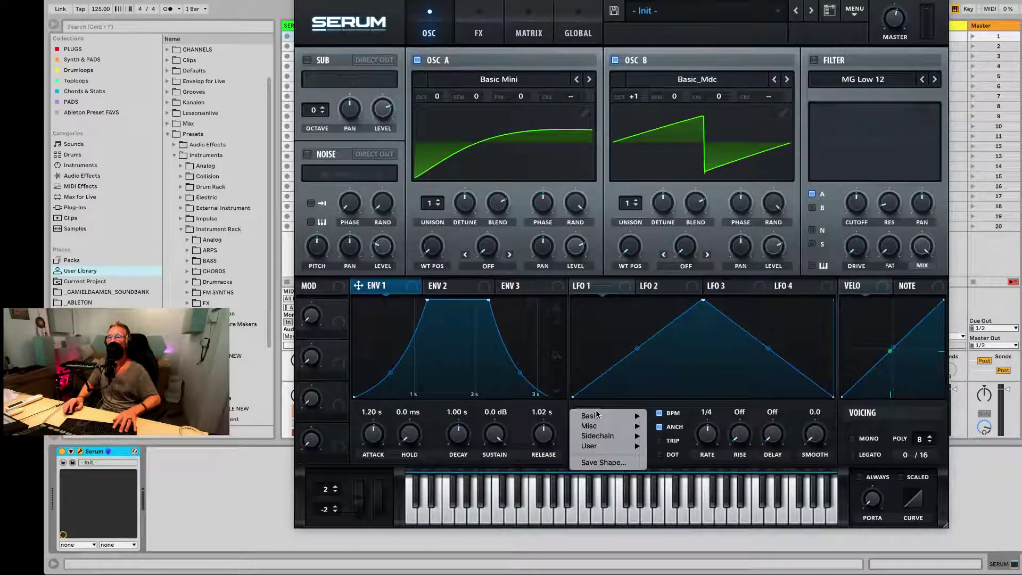
pyautogui.moveTo(628, 445)
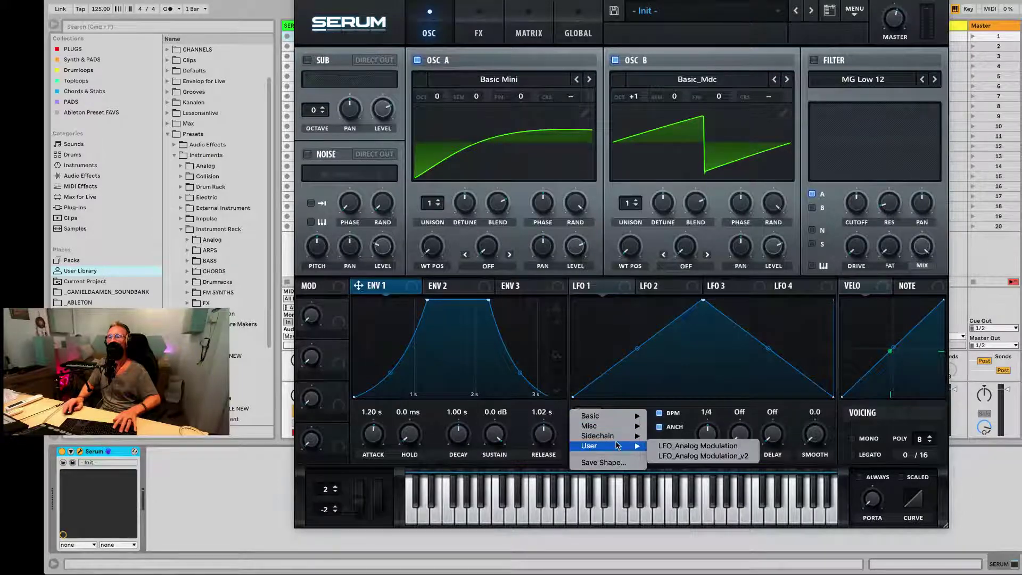
pyautogui.click(700, 447)
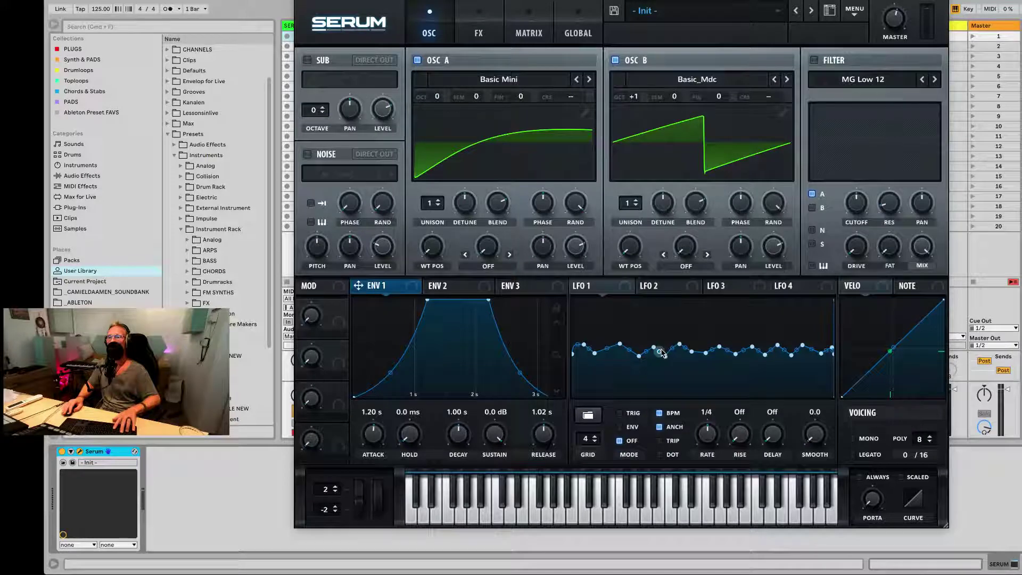
pyautogui.moveTo(738, 344); pyautogui.dragTo(740, 358)
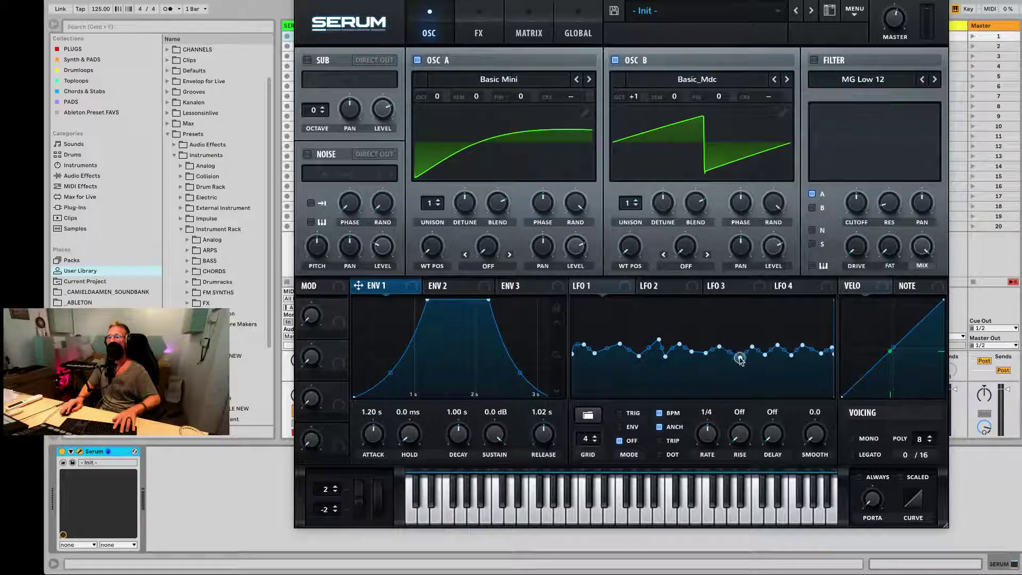
pyautogui.moveTo(802, 344); pyautogui.dragTo(806, 338)
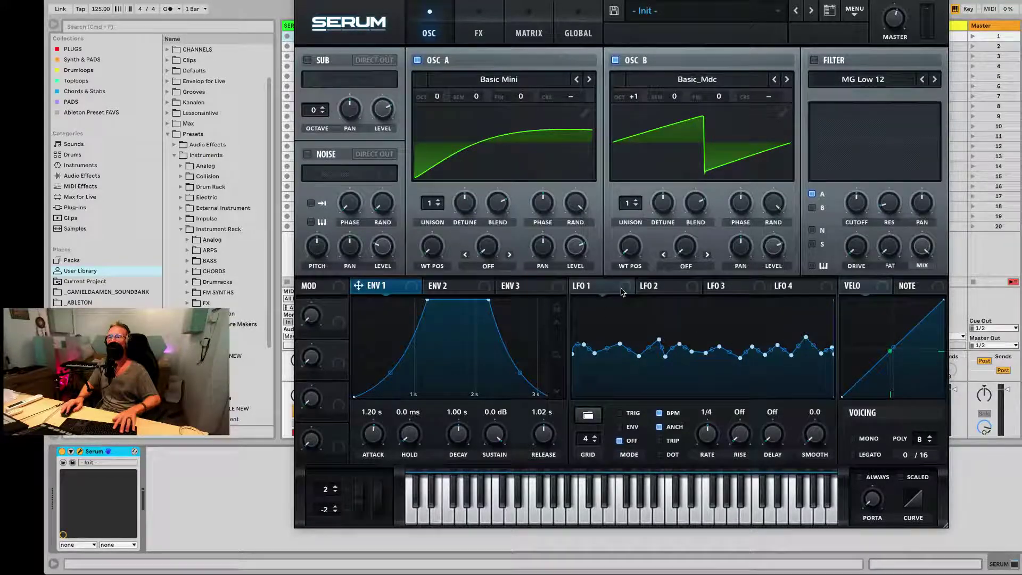
# Assign LFO 1 to oscillator A's fine tuning and slightly reduce the modulation amount.
pyautogui.moveTo(624, 291); pyautogui.dragTo(568, 168)
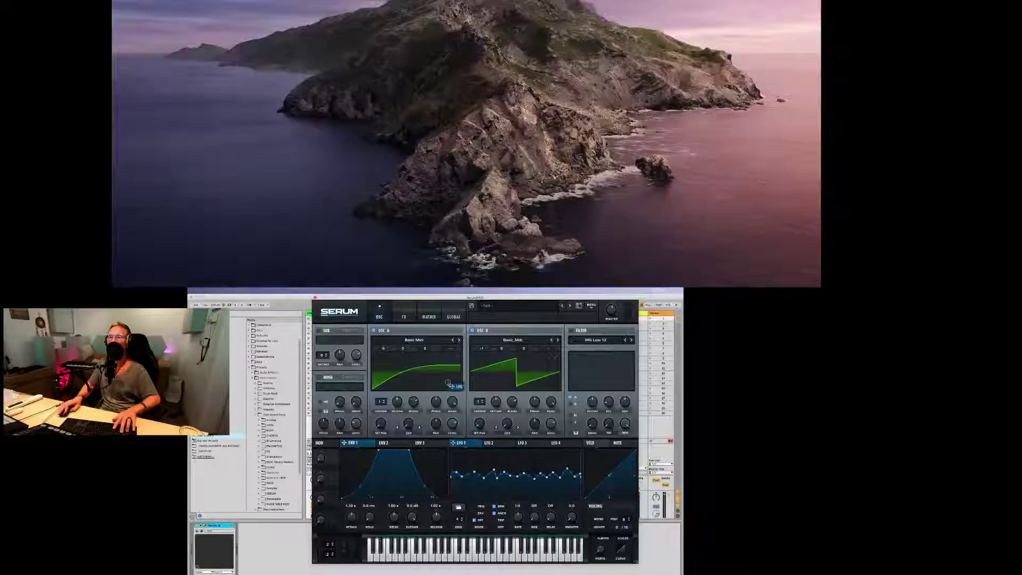
pyautogui.moveTo(448, 385); pyautogui.dragTo(425, 348)
pyautogui.click(429, 317)
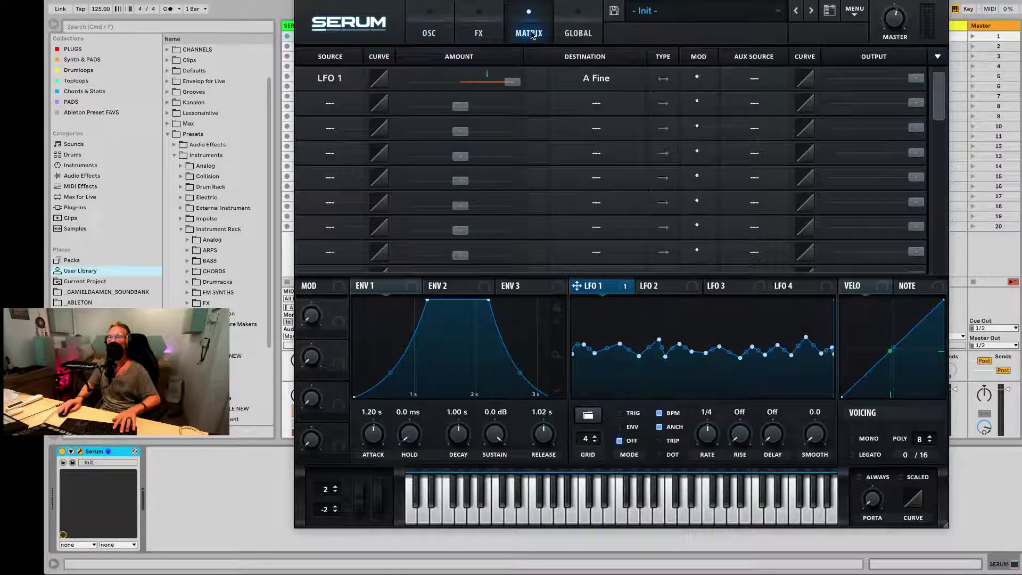
pyautogui.moveTo(526, 88); pyautogui.dragTo(496, 87)
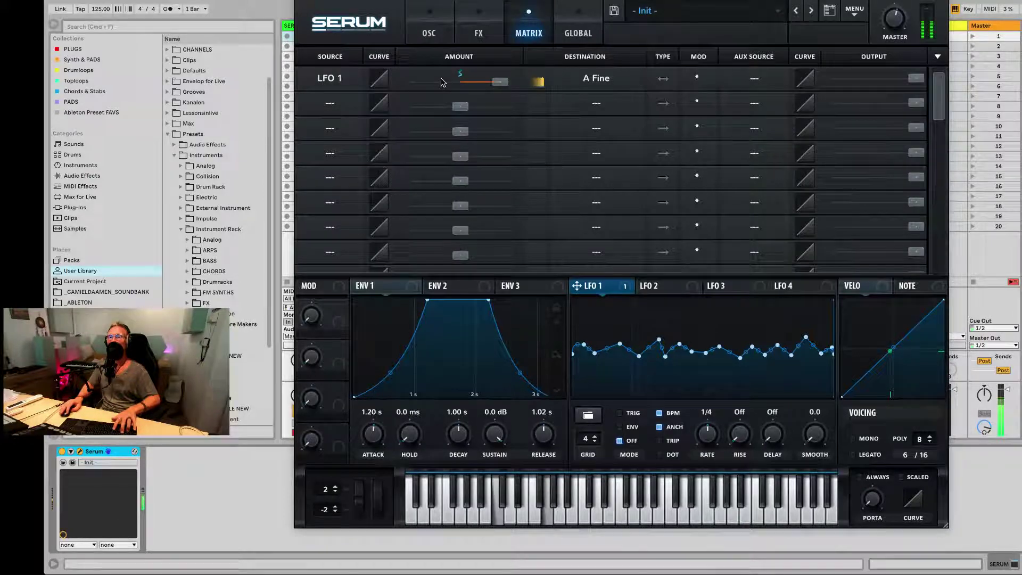
pyautogui.click(479, 32)
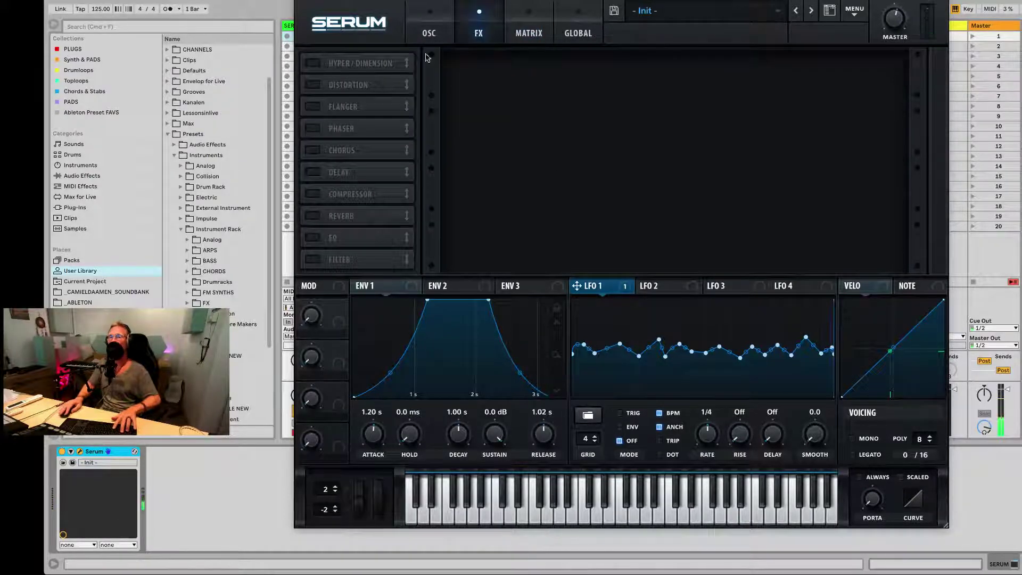
pyautogui.click(429, 32)
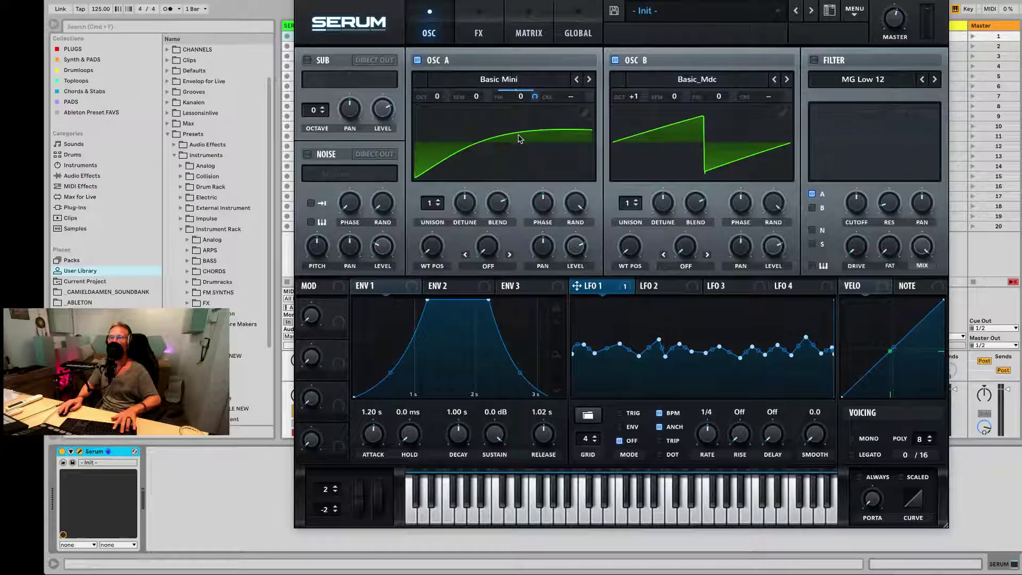
# Load the user shape LFO_Analog Modulation_v2 into LFO 2 and raise a few of its peaks slightly.
pyautogui.click(659, 286)
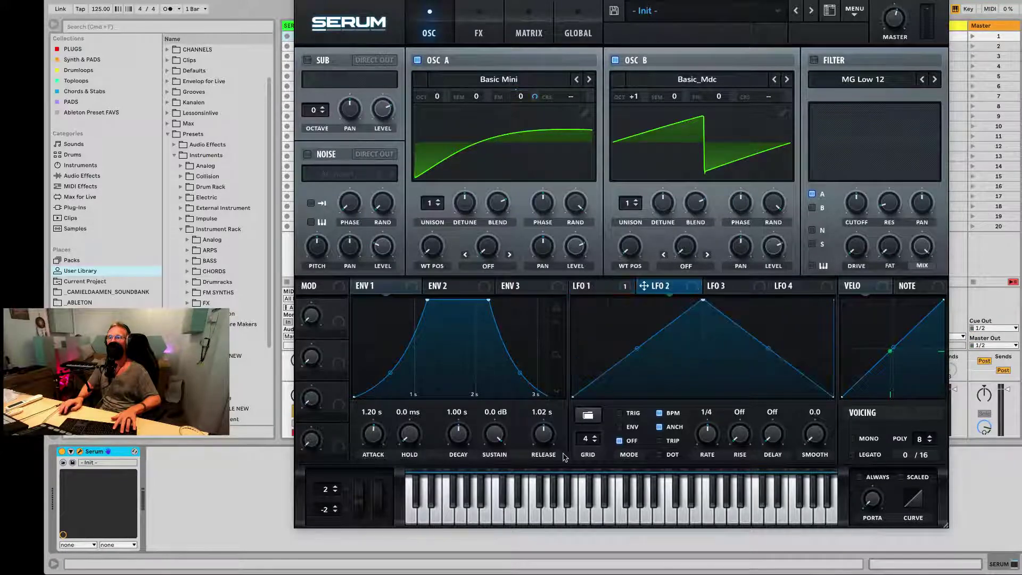
pyautogui.click(588, 414)
pyautogui.moveTo(620, 449)
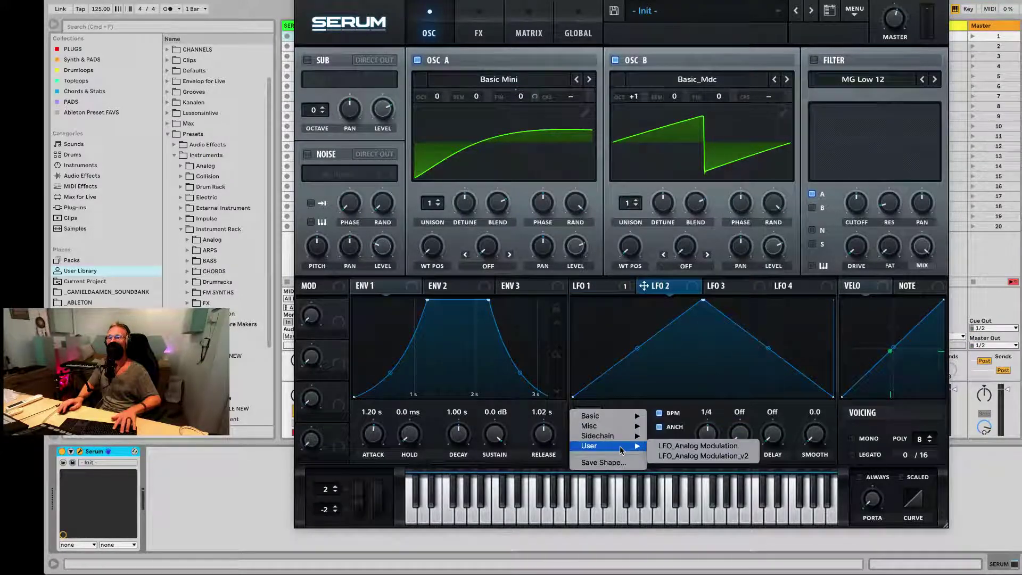
pyautogui.click(702, 456)
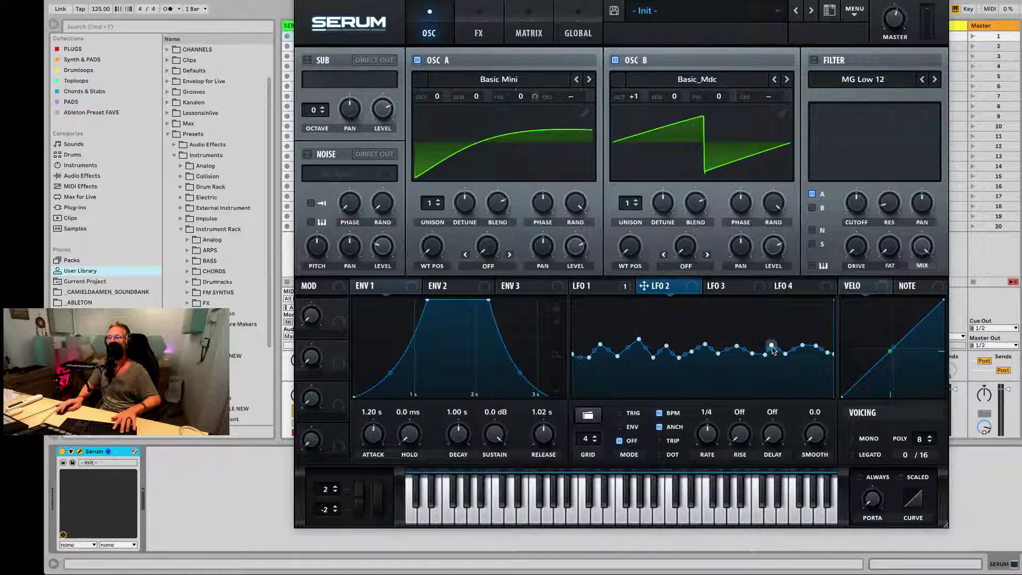
pyautogui.moveTo(817, 347); pyautogui.dragTo(815, 343)
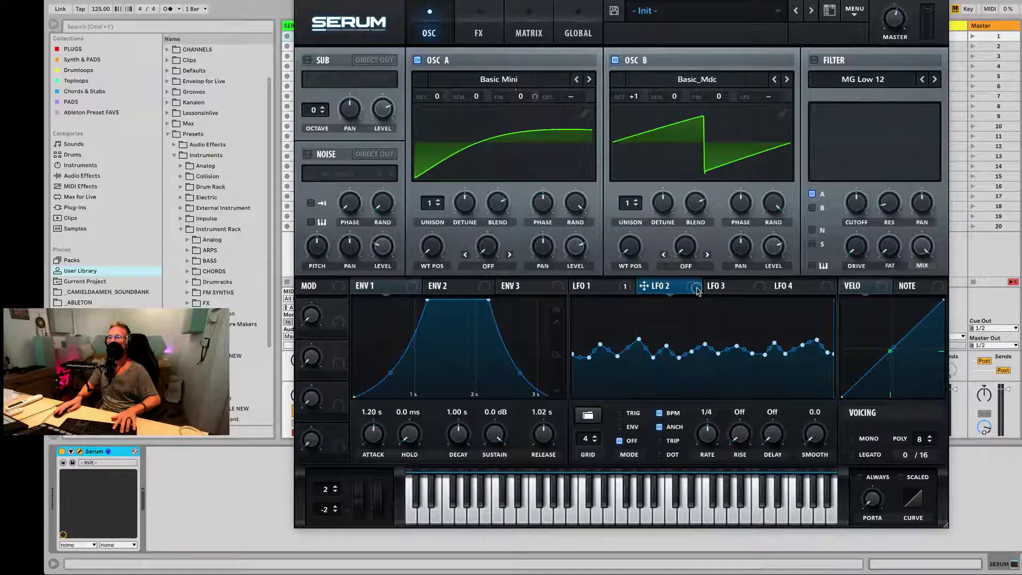
# Assign LFO 2 to oscillator B's fine tuning, adjust its modulation amount, and raise LFO 1's amount on oscillator A's fine tuning.
pyautogui.moveTo(697, 290); pyautogui.dragTo(720, 86)
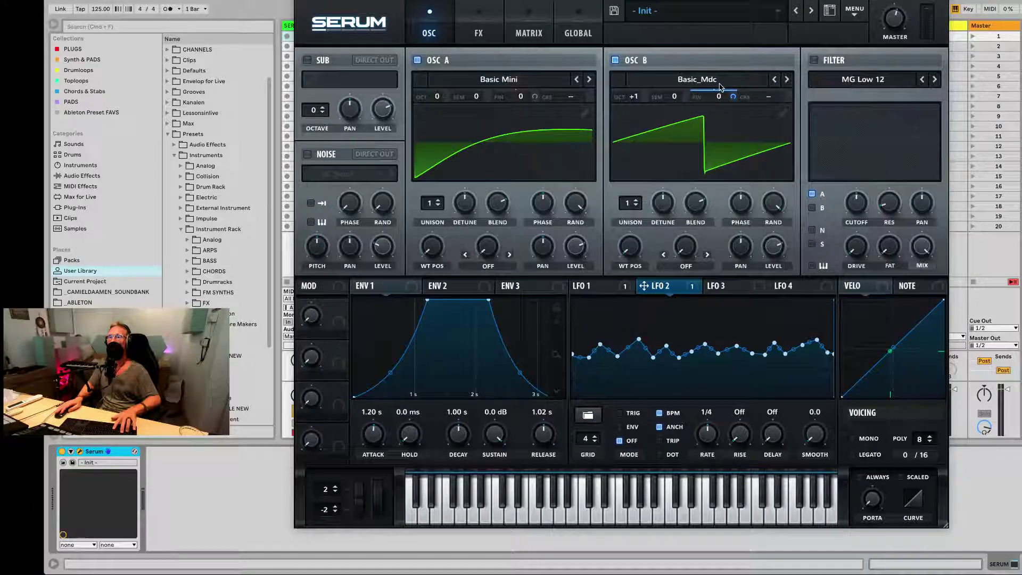
pyautogui.click(510, 32)
pyautogui.moveTo(495, 104); pyautogui.dragTo(423, 109)
pyautogui.moveTo(500, 82); pyautogui.dragTo(529, 82)
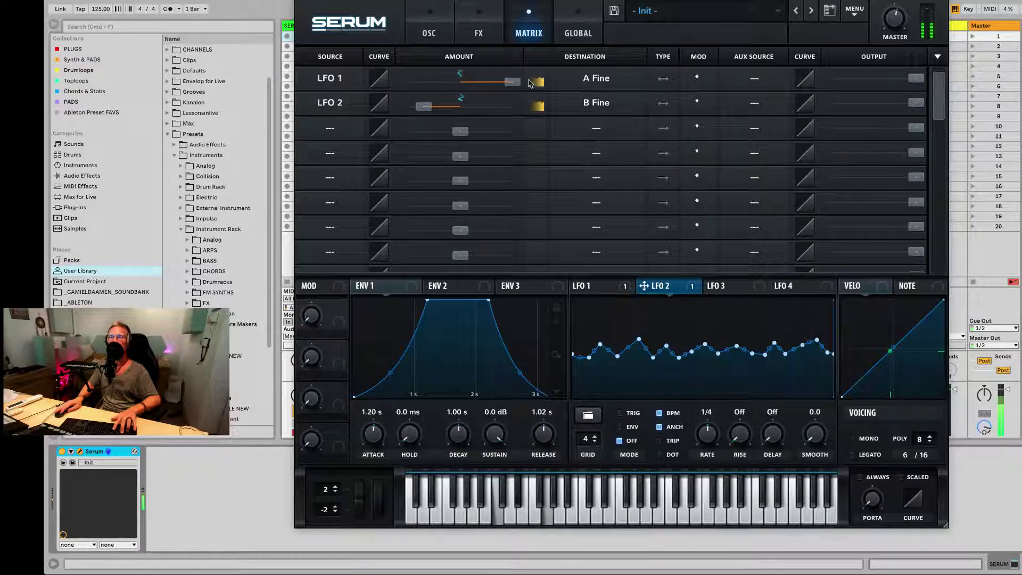
pyautogui.moveTo(428, 110); pyautogui.dragTo(485, 100)
pyautogui.click(428, 33)
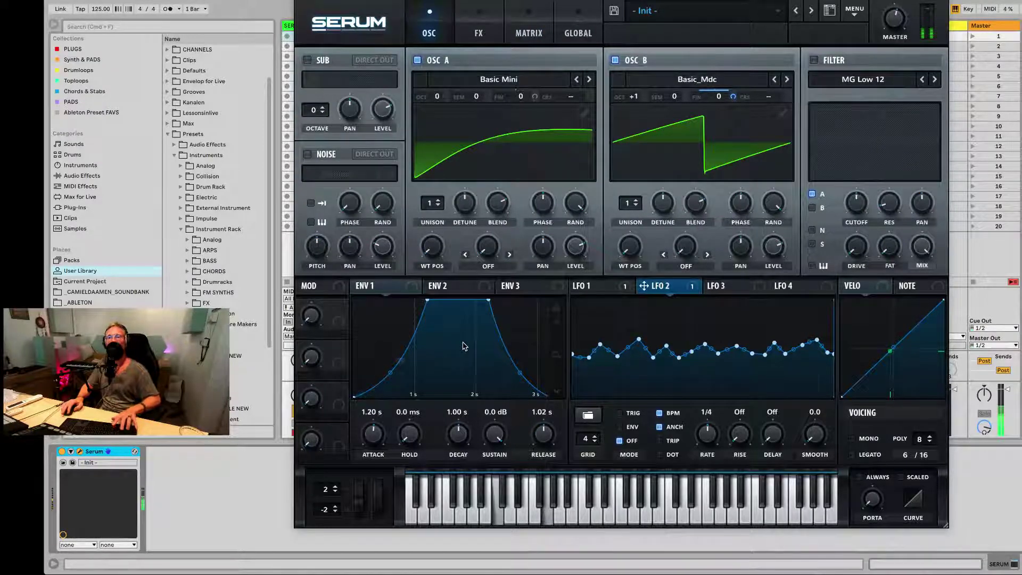
# Enable the Reverb and Chorus effects and raise the reverb's mix.
pyautogui.click(478, 33)
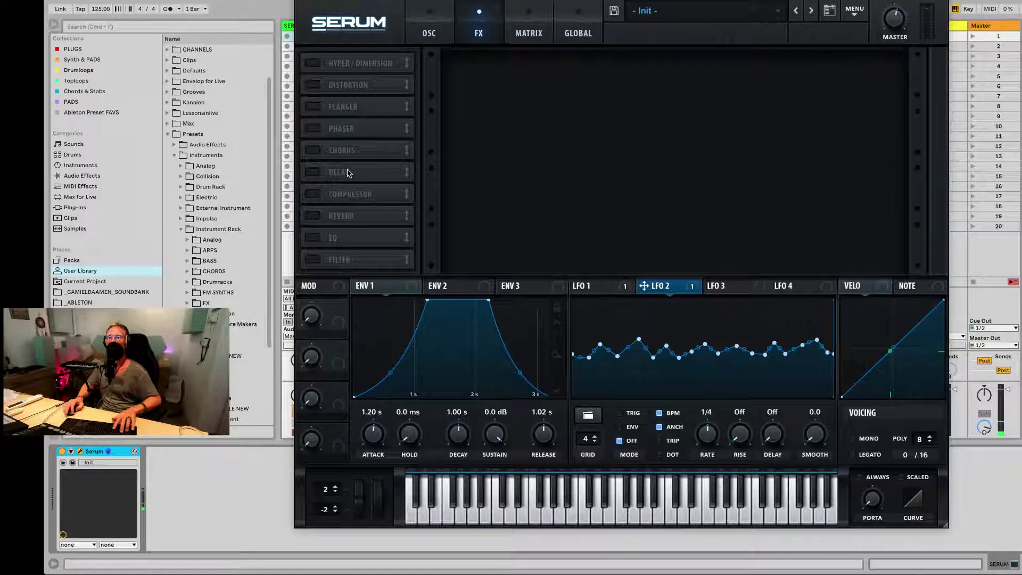
pyautogui.click(312, 216)
pyautogui.click(313, 151)
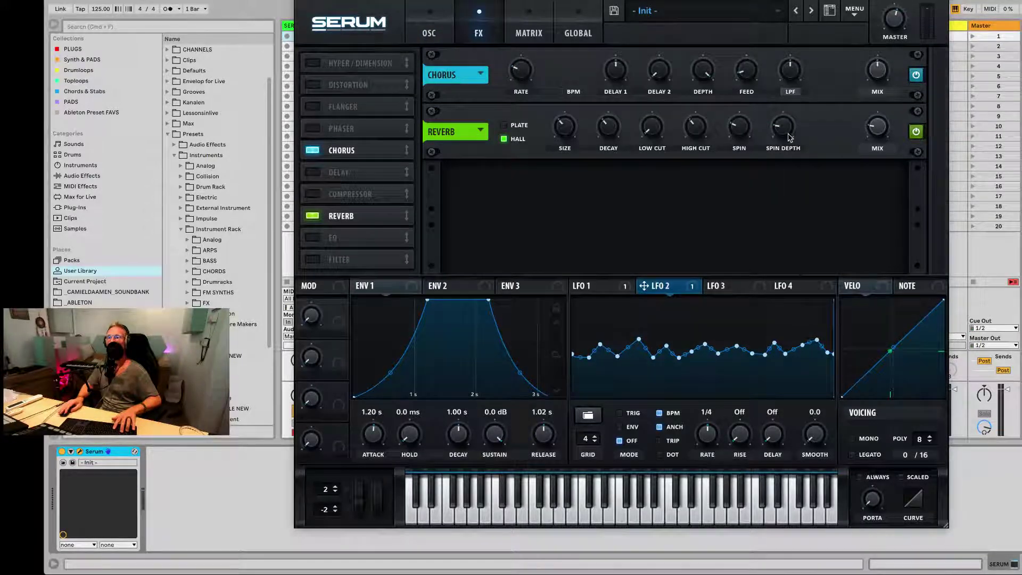
pyautogui.moveTo(877, 136); pyautogui.dragTo(877, 122)
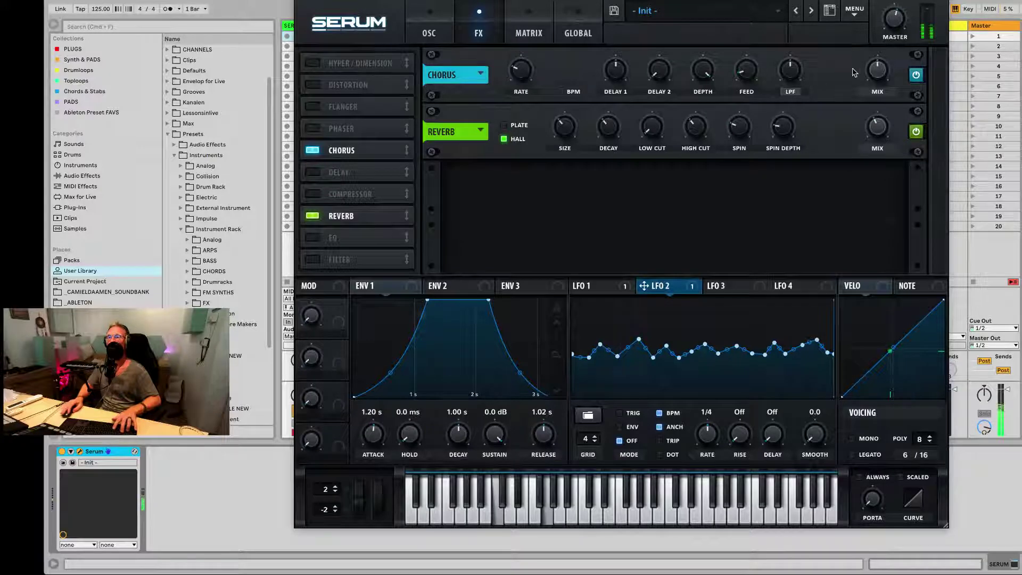
# Add the Minor 7th+9+14 Chord MIDI effect preset in front of the synth.
pyautogui.click(432, 30)
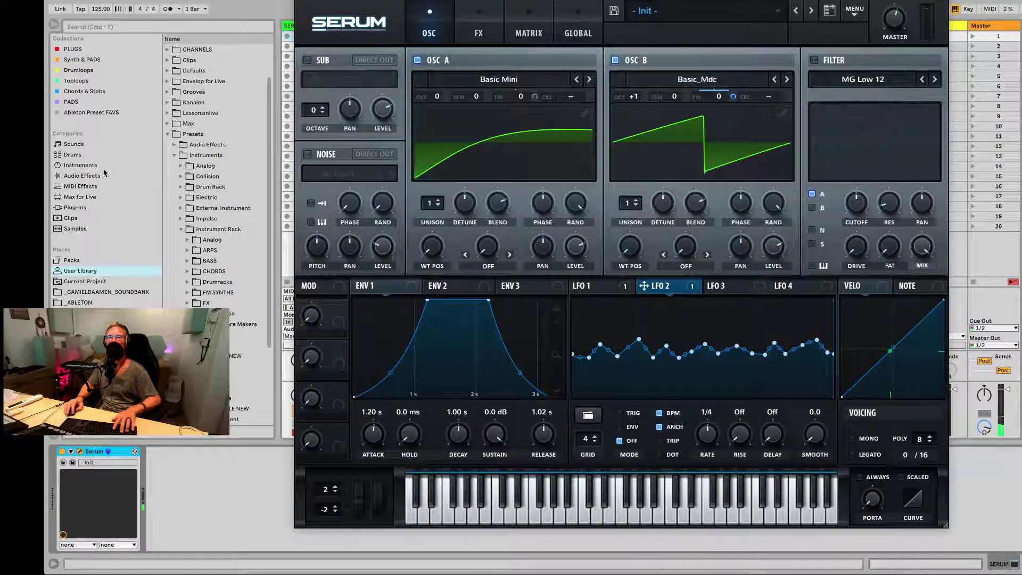
pyautogui.click(78, 186)
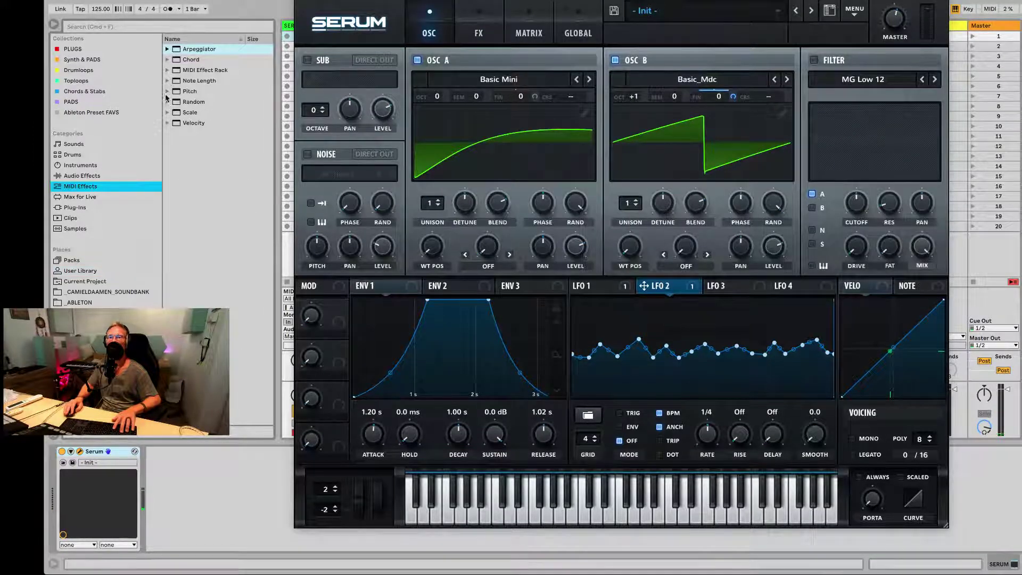
pyautogui.click(168, 61)
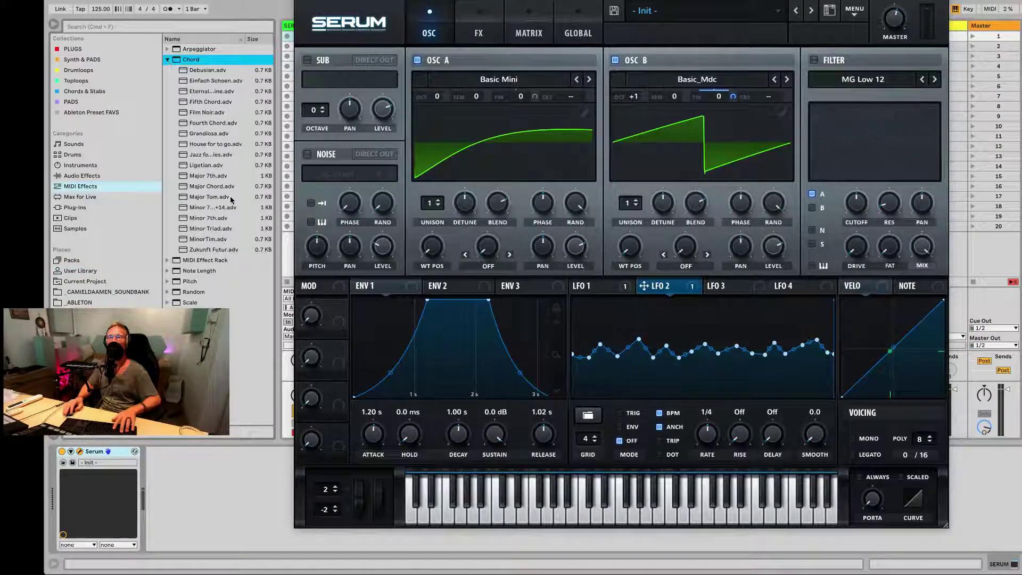
pyautogui.click(204, 208)
pyautogui.doubleClick(206, 209)
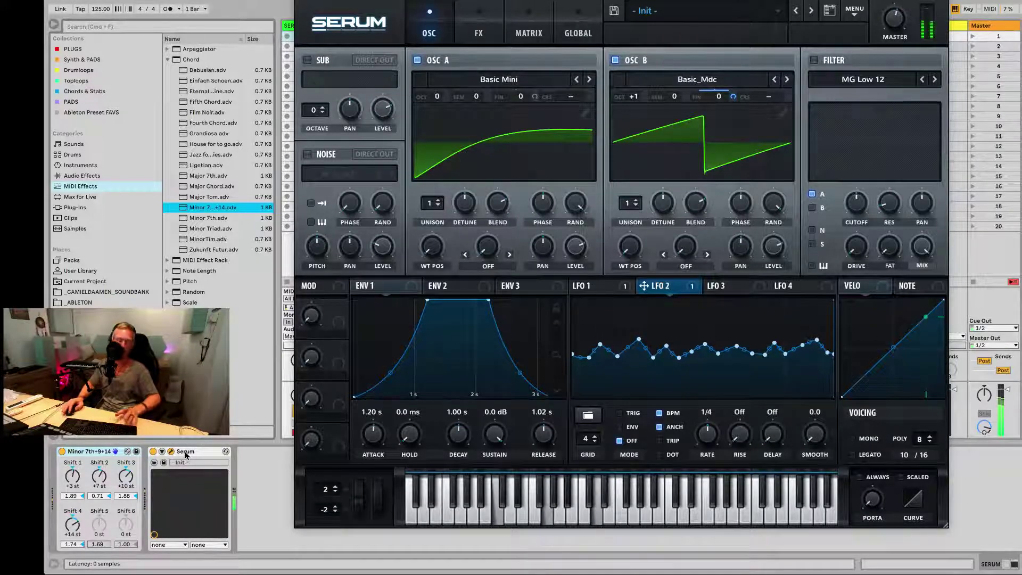
# Turn on the sub oscillator at octave -1, lower its level slightly, and keep its sine waveform after trying the second one.
pyautogui.click(308, 60)
pyautogui.moveTo(313, 110); pyautogui.dragTo(314, 114)
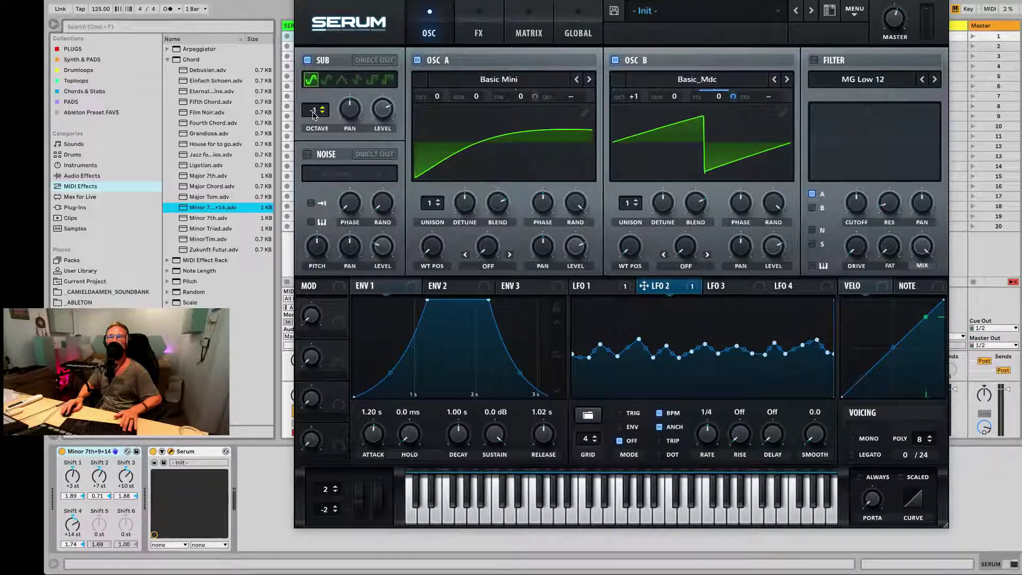
pyautogui.moveTo(381, 112); pyautogui.dragTo(388, 134)
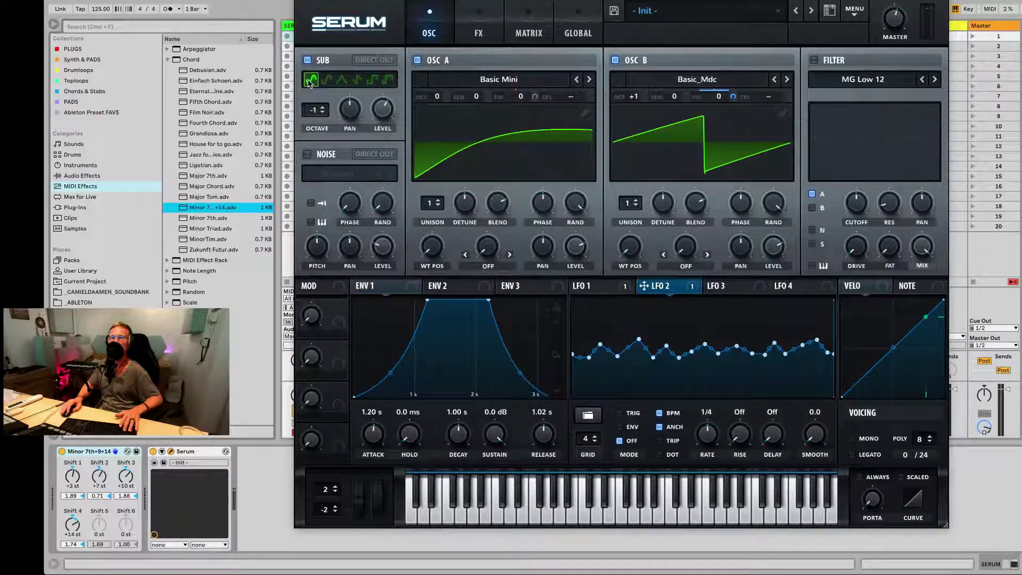
pyautogui.click(329, 80)
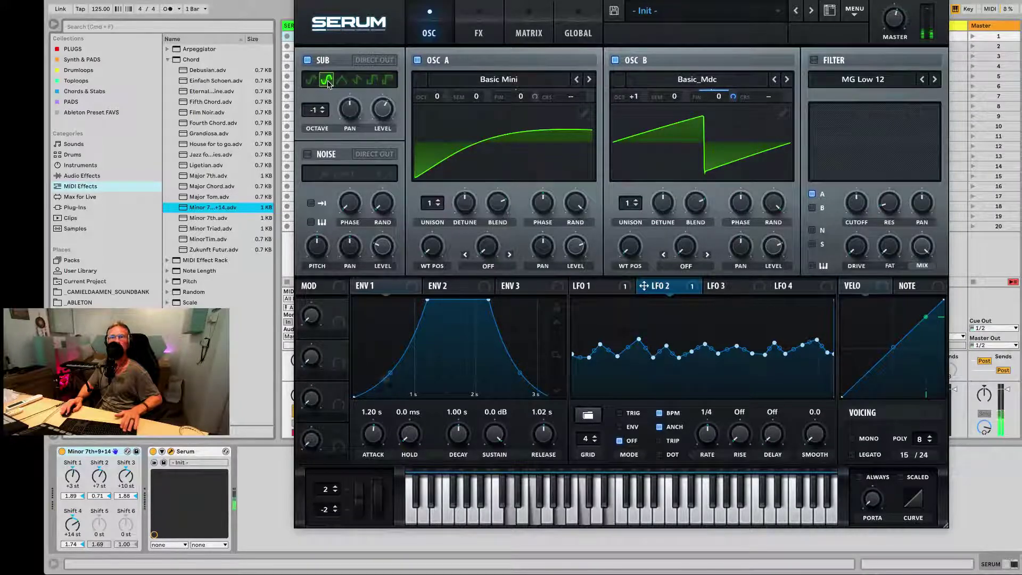
pyautogui.click(315, 82)
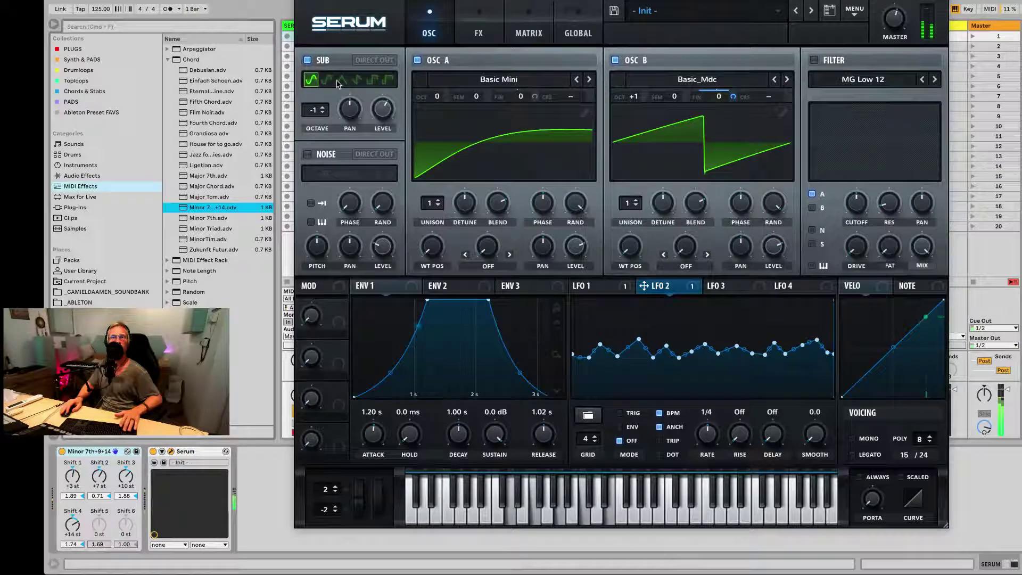
# Mute oscillators A and B, audition the sub's six waveforms, restore its sine and turn both oscillators back on.
pyautogui.click(418, 60)
pyautogui.click(615, 60)
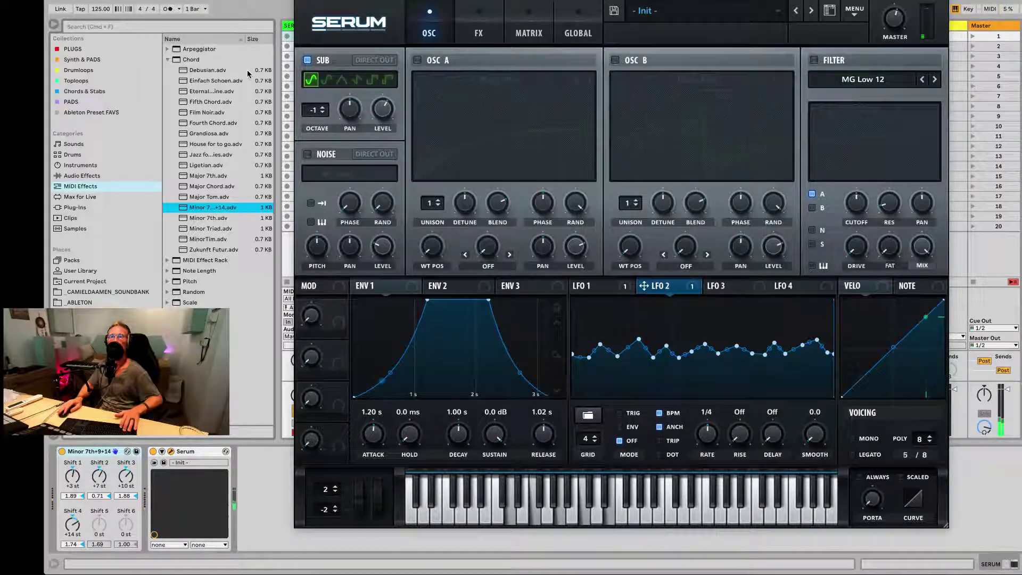
pyautogui.click(326, 79)
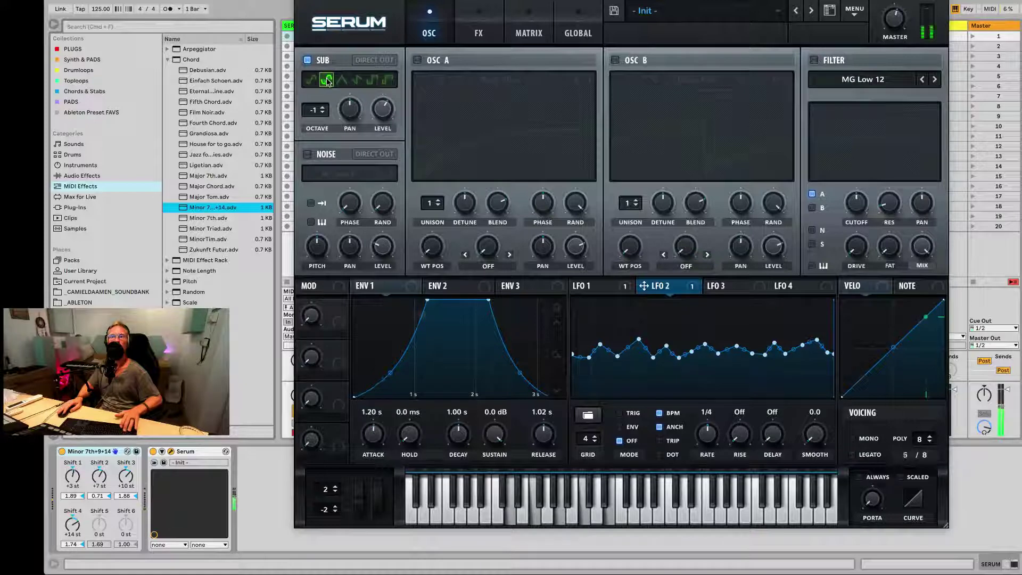
pyautogui.click(312, 80)
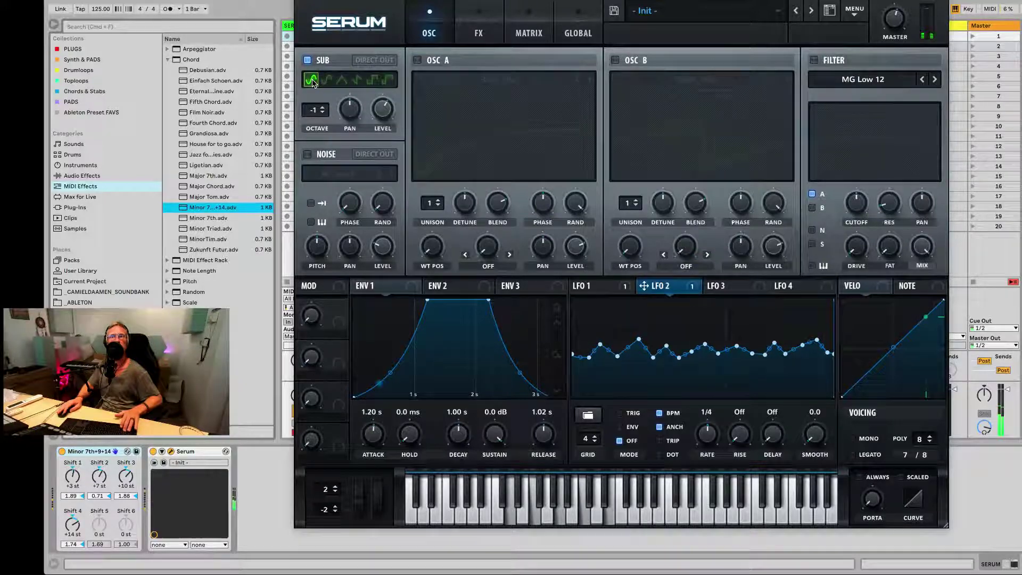
pyautogui.click(326, 80)
pyautogui.click(341, 81)
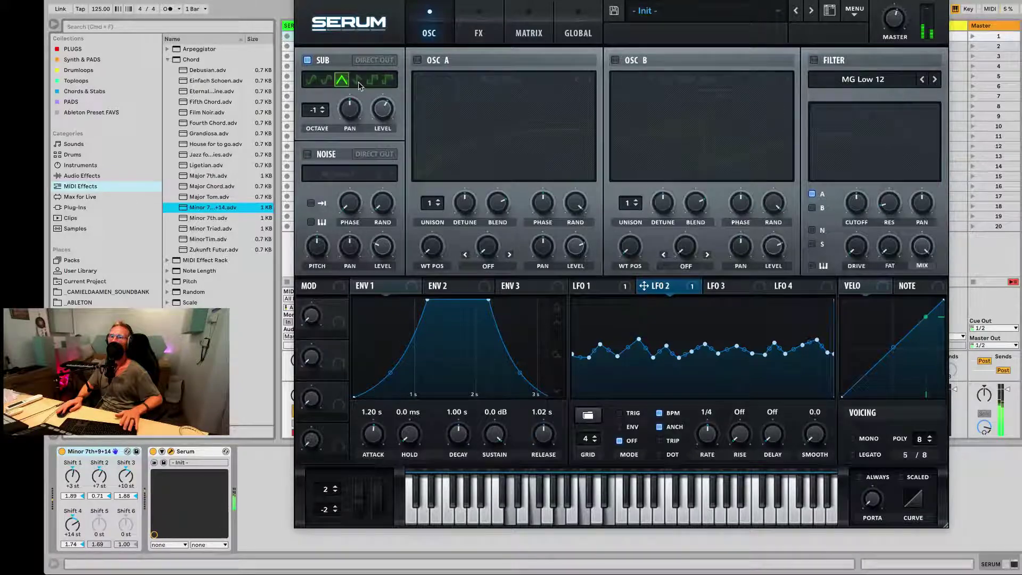
pyautogui.click(357, 81)
pyautogui.click(373, 82)
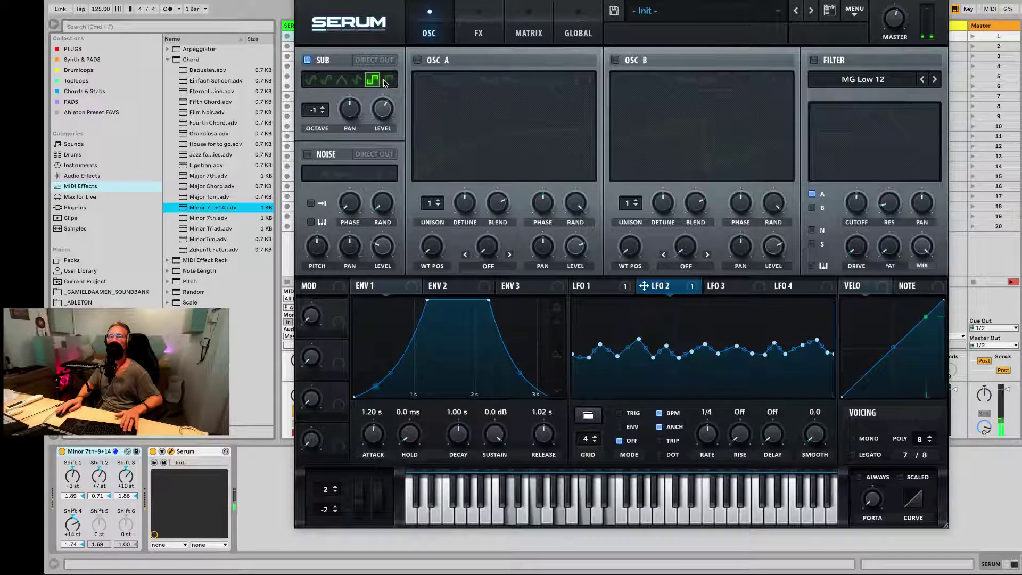
pyautogui.click(388, 81)
pyautogui.click(311, 81)
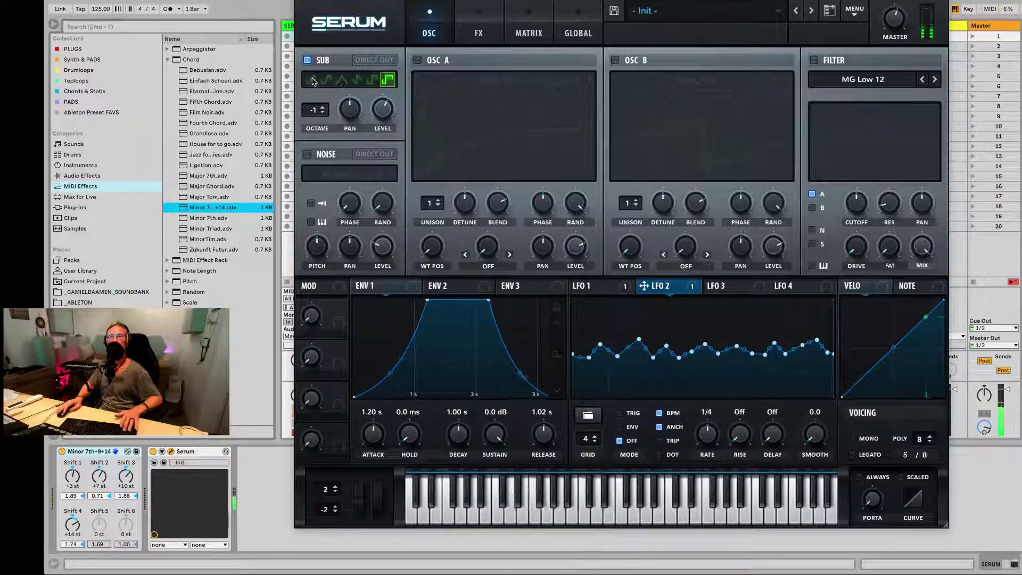
pyautogui.click(417, 59)
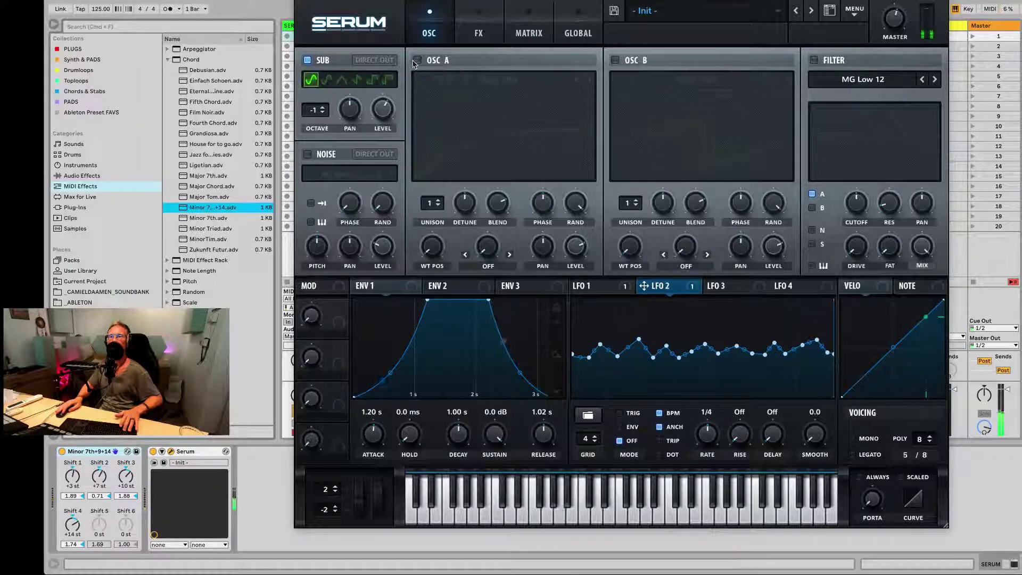
pyautogui.click(614, 60)
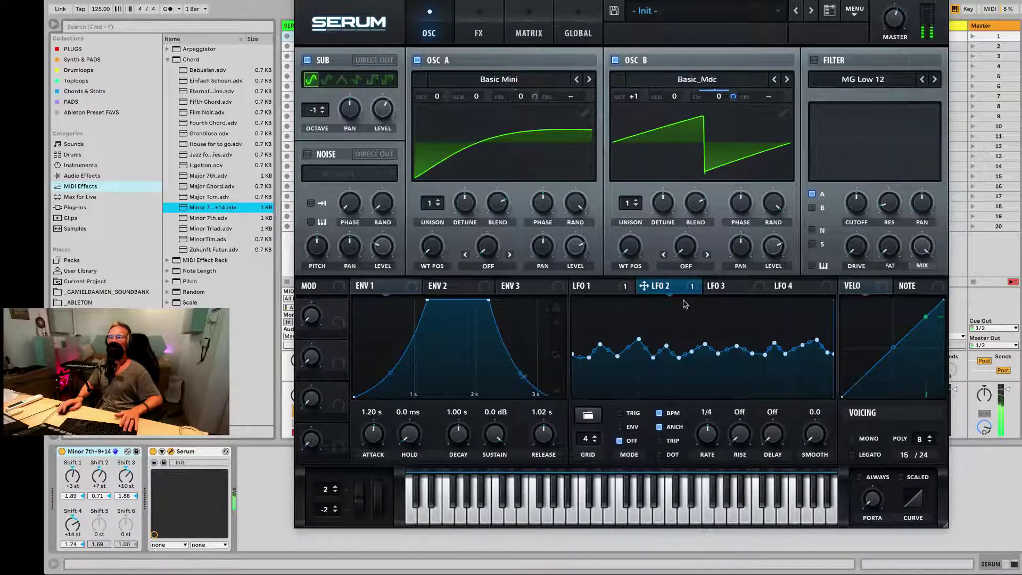
# Set LFO 1's smoothing to 66.3, turn off its BPM sync and lower its rate to 1.5 Hz.
pyautogui.click(585, 286)
pyautogui.moveTo(813, 432); pyautogui.dragTo(813, 393)
pyautogui.click(660, 413)
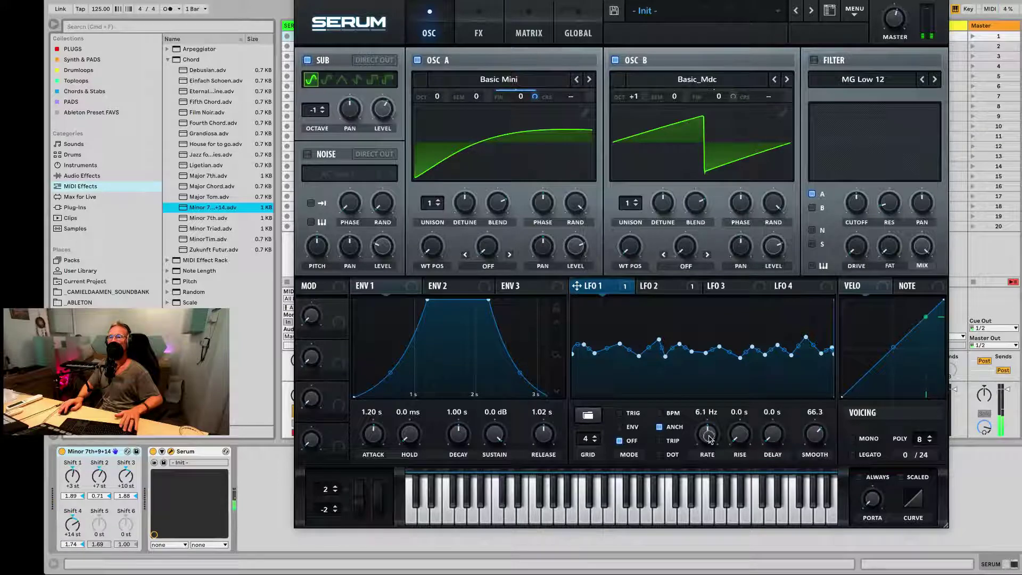
pyautogui.moveTo(706, 432); pyautogui.dragTo(709, 458)
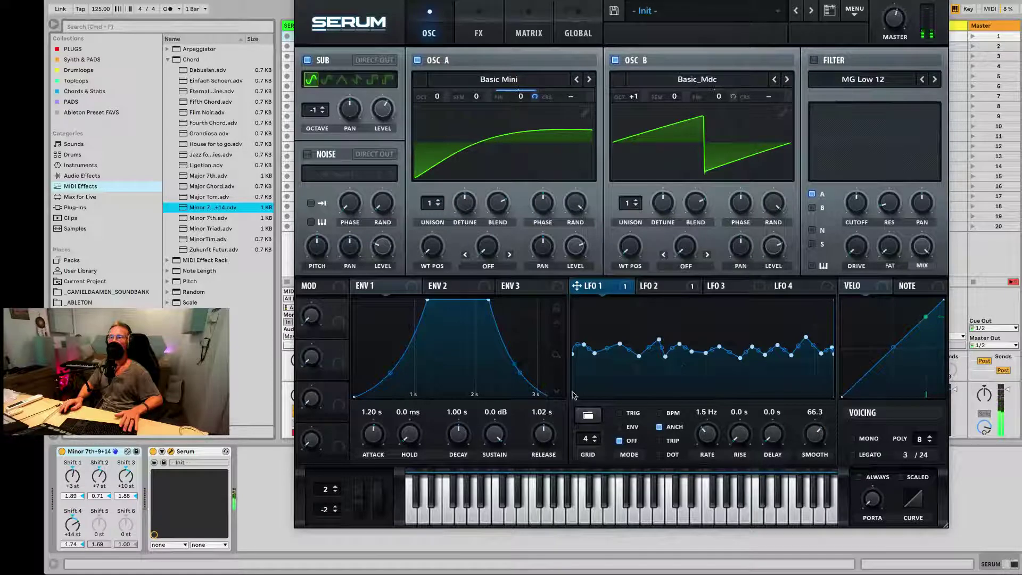
# Set LFO 2's smoothing to 65.6, turn off its BPM sync, keep its mode Off and set its rate to about 1.1 Hz.
pyautogui.click(660, 286)
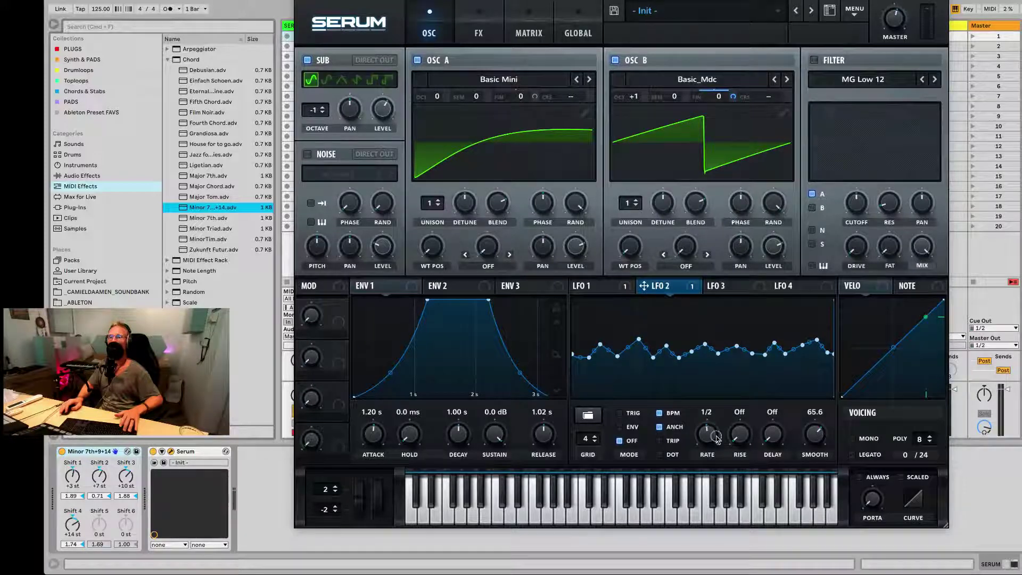
pyautogui.moveTo(717, 436); pyautogui.dragTo(715, 448)
pyautogui.click(659, 413)
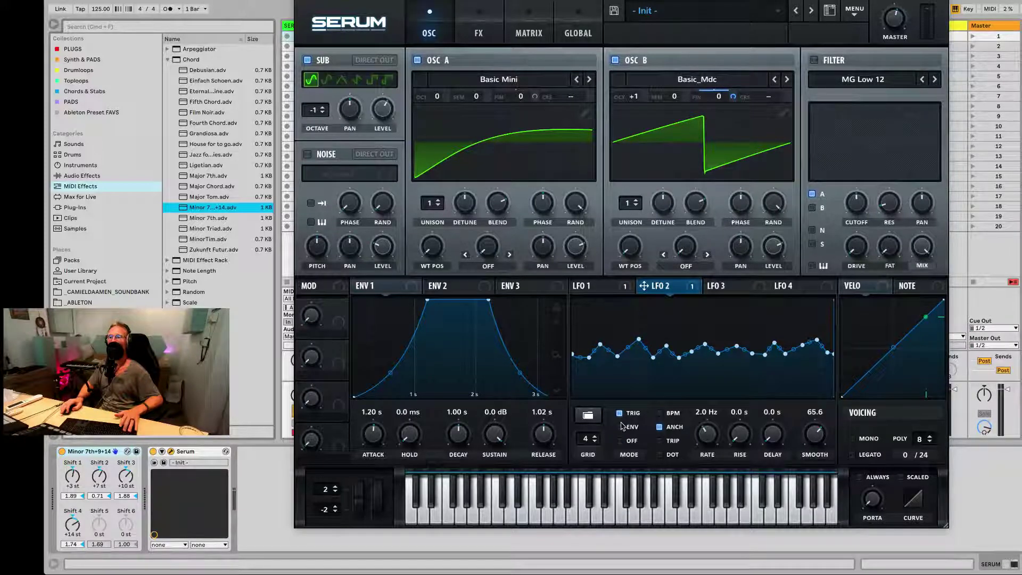
pyautogui.click(620, 442)
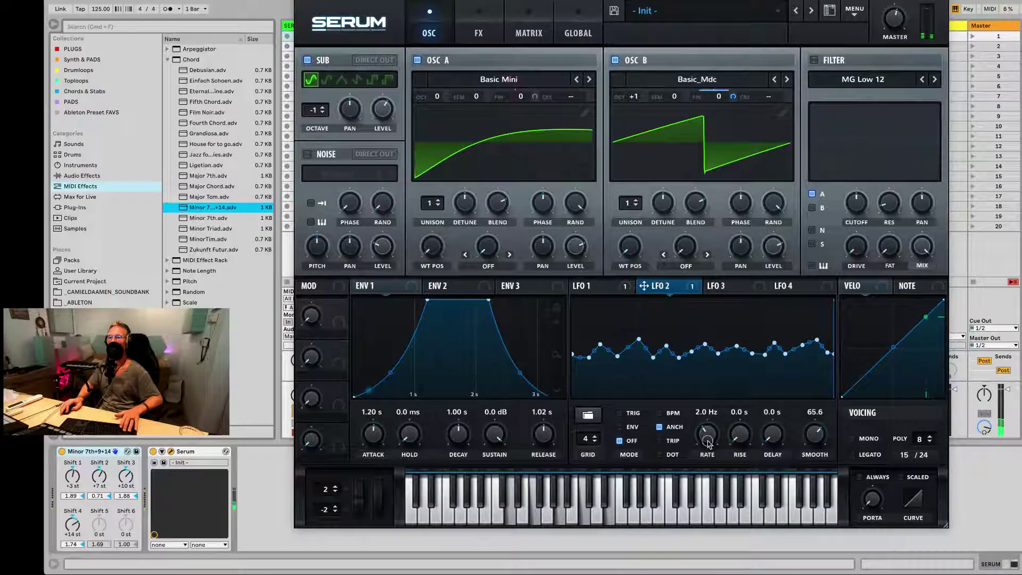
pyautogui.moveTo(707, 455); pyautogui.dragTo(642, 438)
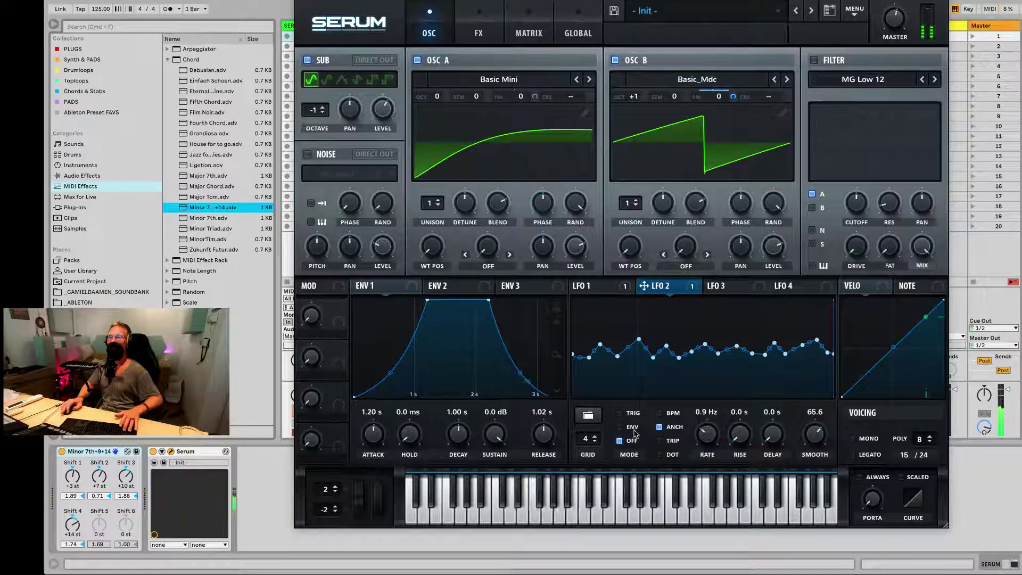
pyautogui.click(620, 413)
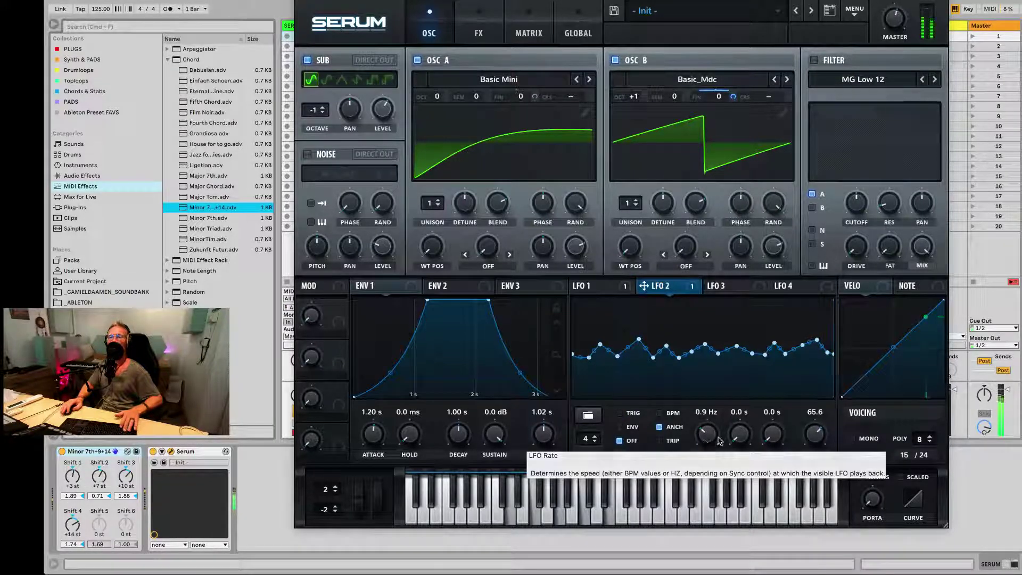
pyautogui.moveTo(705, 442); pyautogui.dragTo(722, 372)
pyautogui.moveTo(712, 426)
pyautogui.mouseDown()
pyautogui.moveTo(713, 441)
pyautogui.moveTo(740, 347)
pyautogui.moveTo(715, 440)
pyautogui.mouseUp()
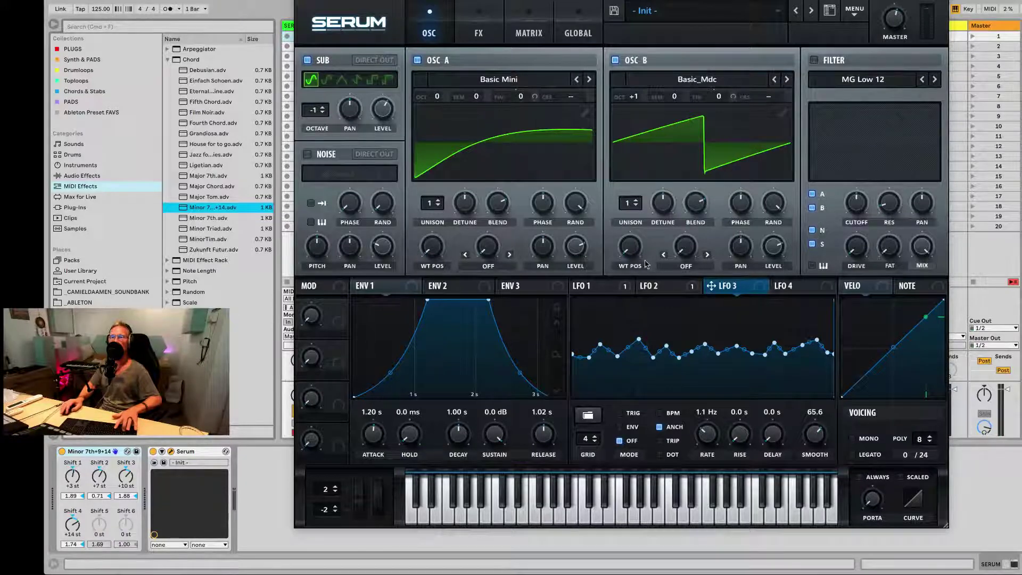
# Sweep oscillator B's wavetable position, return it to its start and assign LFO 3 to modulate it.
pyautogui.moveTo(632, 253); pyautogui.dragTo(639, 284)
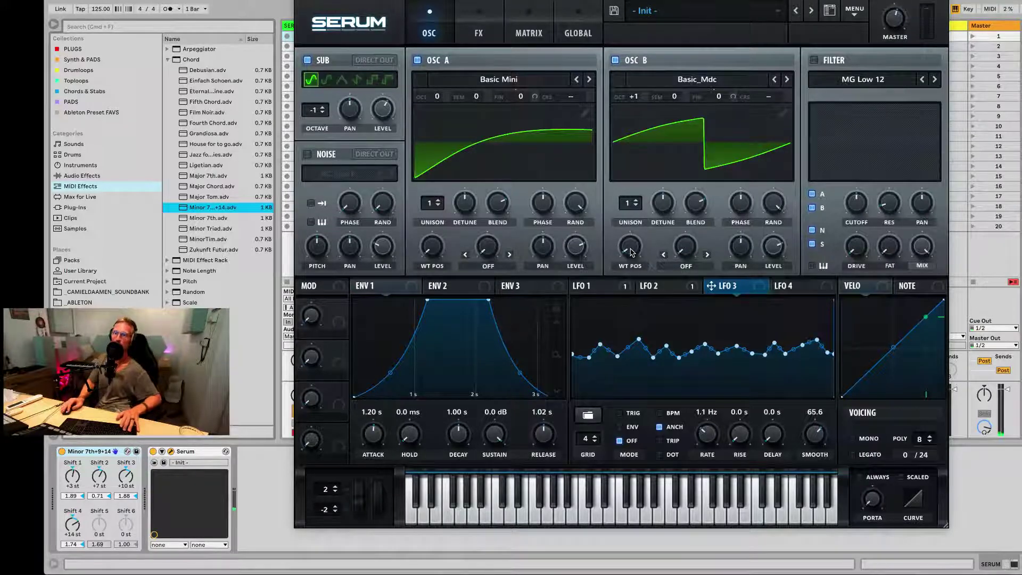
pyautogui.moveTo(631, 252); pyautogui.dragTo(615, 311)
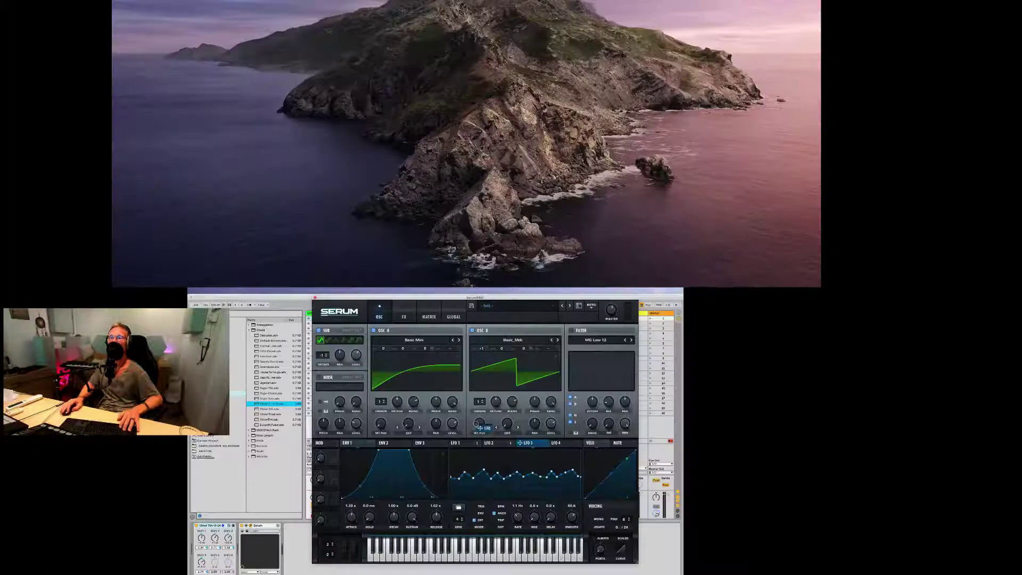
pyautogui.moveTo(711, 286); pyautogui.dragTo(627, 253)
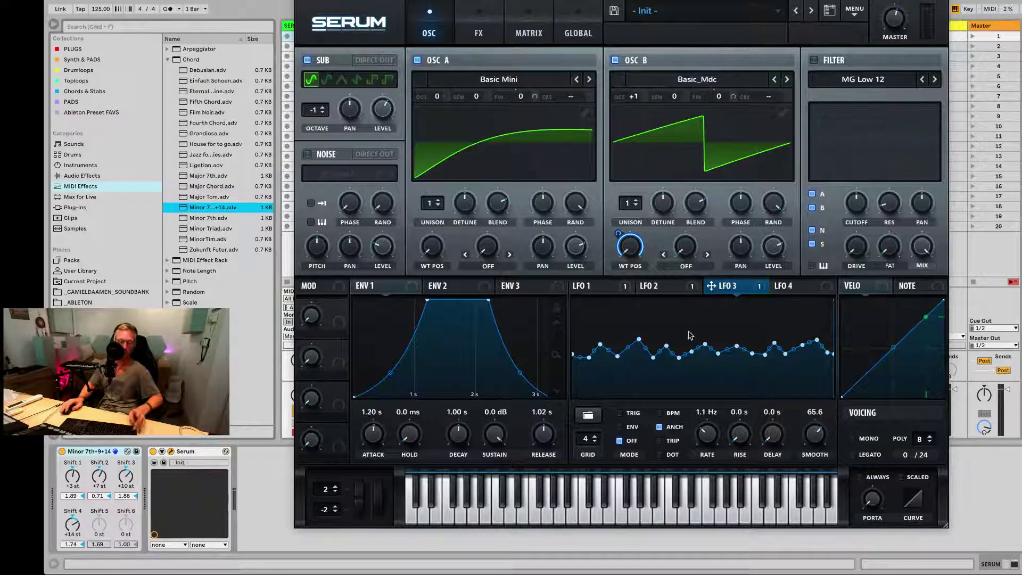
# Draw a stepped shape for LFO 3 on a 16-division grid, adding irregular steps and evening them out.
pyautogui.moveTo(575, 327)
pyautogui.mouseDown()
pyautogui.moveTo(737, 310)
pyautogui.moveTo(797, 342)
pyautogui.moveTo(680, 329)
pyautogui.moveTo(630, 353)
pyautogui.mouseUp()
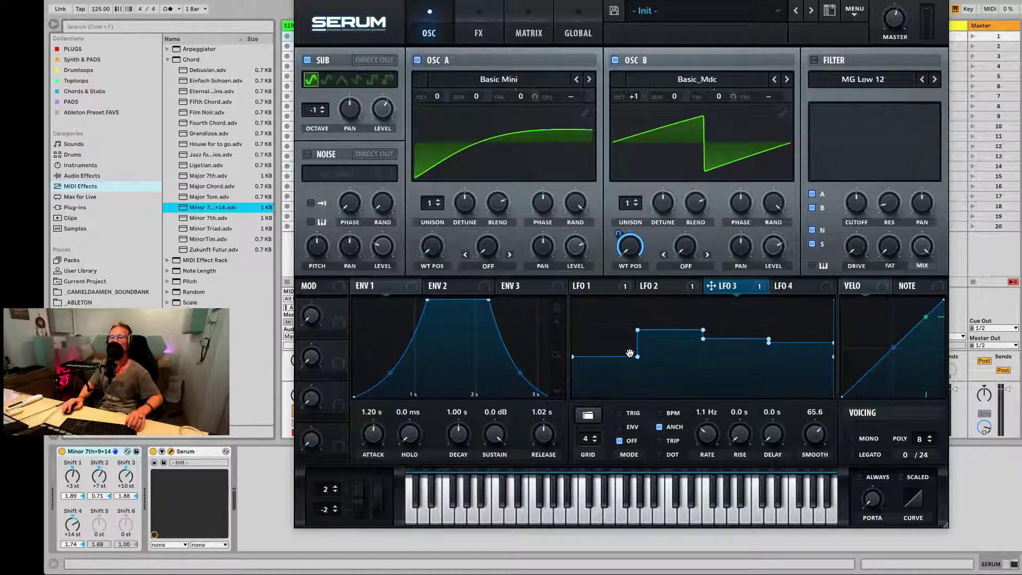
pyautogui.scroll(6, 605, 367)
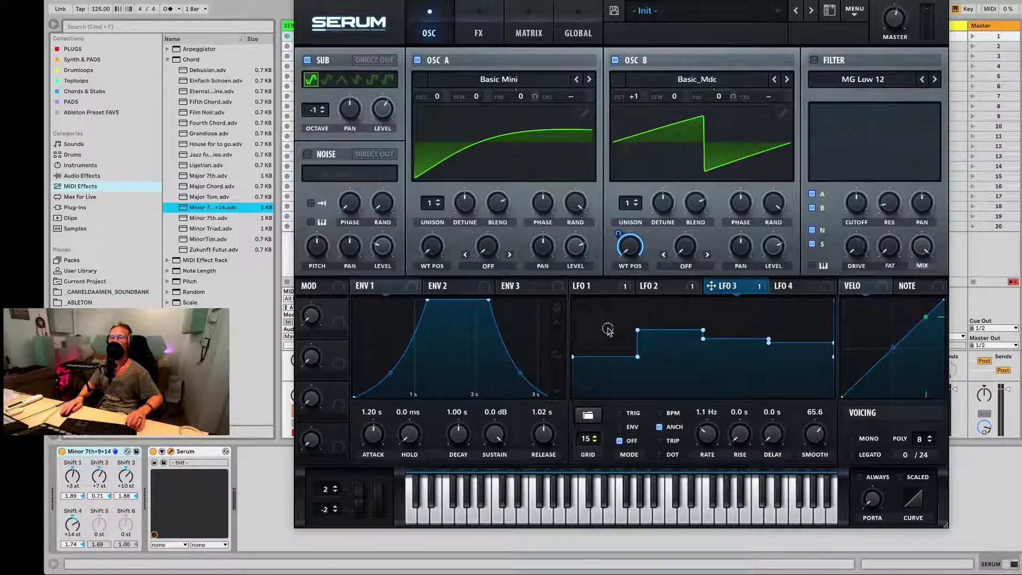
pyautogui.moveTo(608, 346)
pyautogui.mouseDown()
pyautogui.moveTo(618, 323)
pyautogui.moveTo(700, 302)
pyautogui.mouseUp()
pyautogui.click(756, 358)
pyautogui.click(694, 383)
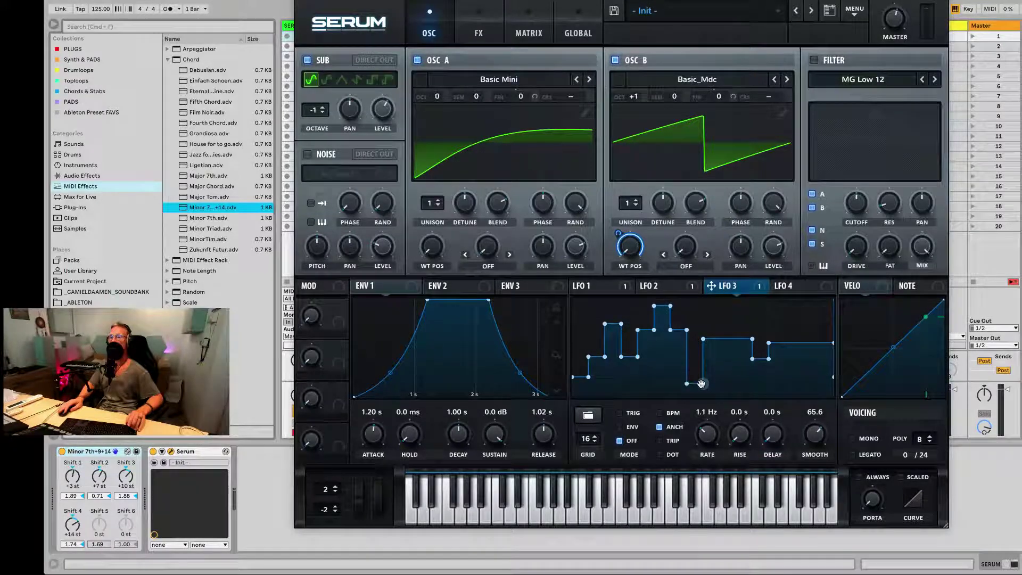
pyautogui.click(777, 315)
pyautogui.click(809, 315)
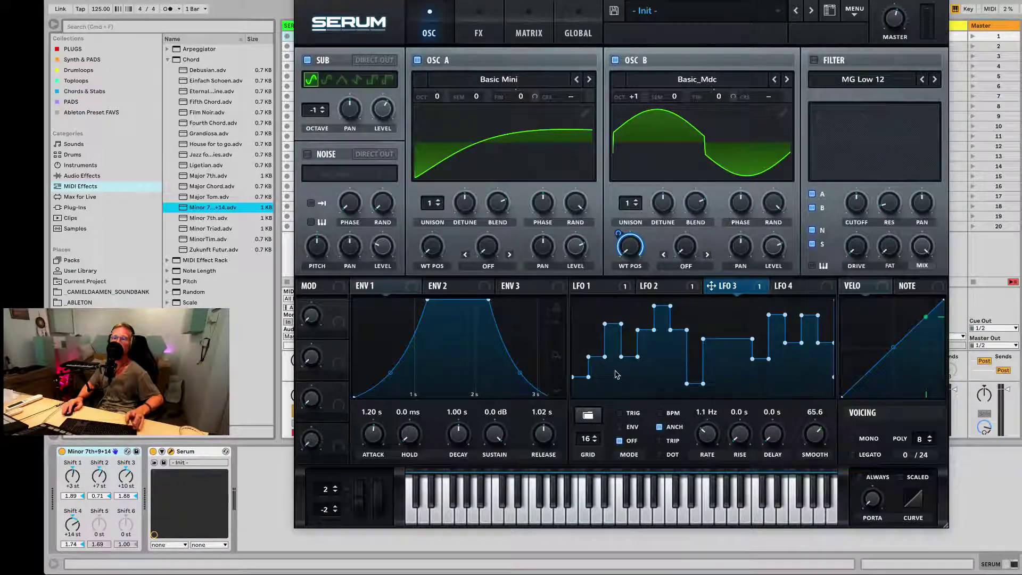
pyautogui.moveTo(605, 355)
pyautogui.mouseDown()
pyautogui.moveTo(667, 327)
pyautogui.moveTo(699, 339)
pyautogui.moveTo(786, 334)
pyautogui.moveTo(794, 372)
pyautogui.moveTo(829, 374)
pyautogui.mouseUp()
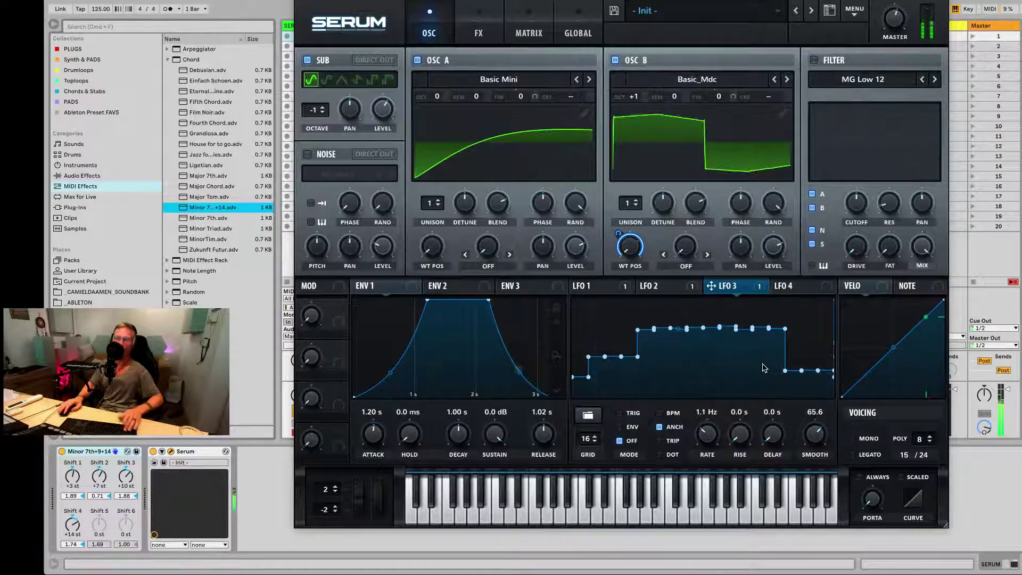
# Load the basic sine shape into LFO 3 and lower its rate to 0.4 Hz.
pyautogui.click(588, 416)
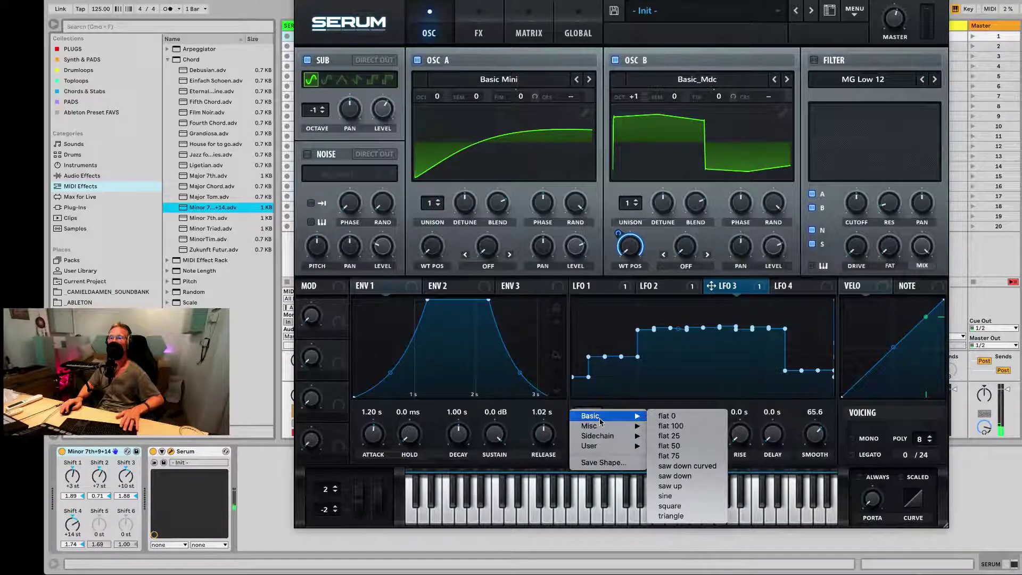
pyautogui.click(685, 497)
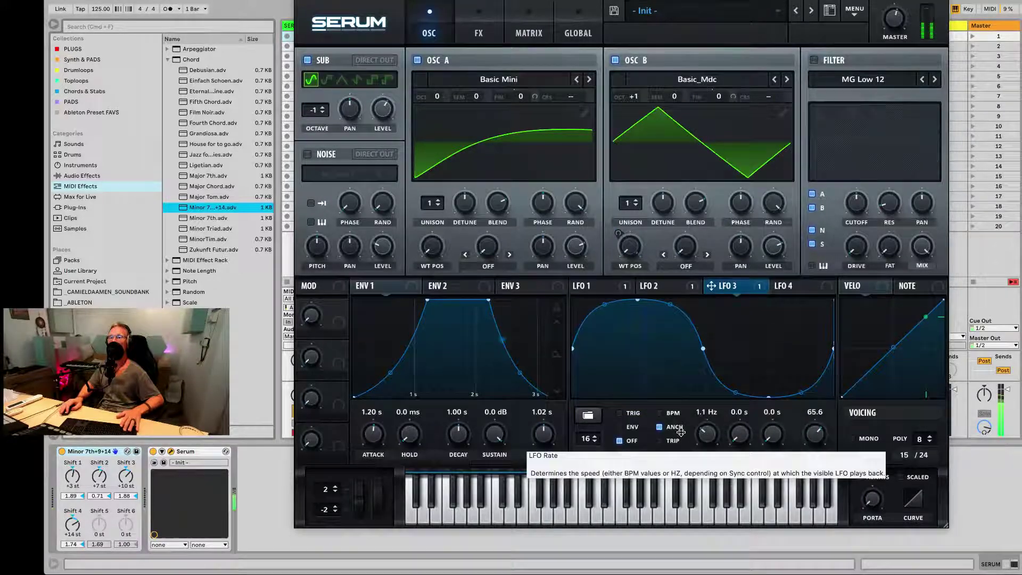
pyautogui.moveTo(706, 433); pyautogui.dragTo(715, 443)
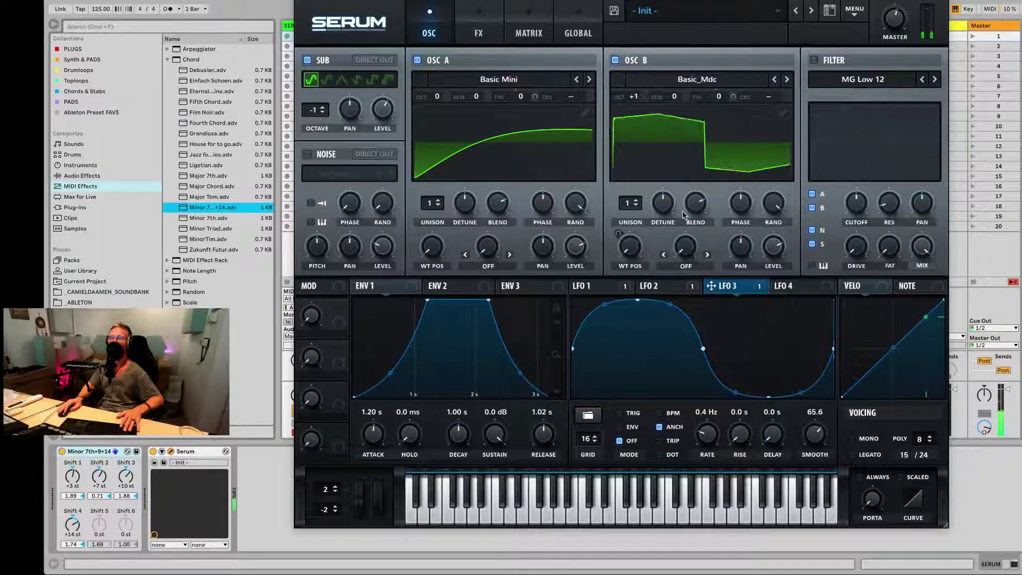
# Set oscillators A and B to 2 unison voices each and reduce their detune.
pyautogui.moveTo(424, 206); pyautogui.dragTo(424, 201)
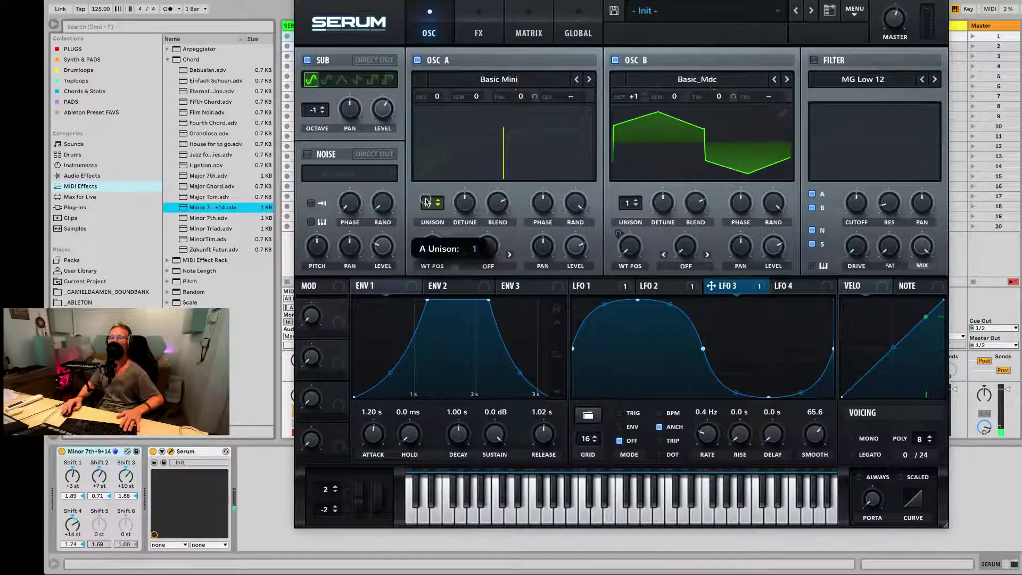
pyautogui.moveTo(631, 208); pyautogui.dragTo(665, 247)
pyautogui.moveTo(469, 204); pyautogui.dragTo(469, 234)
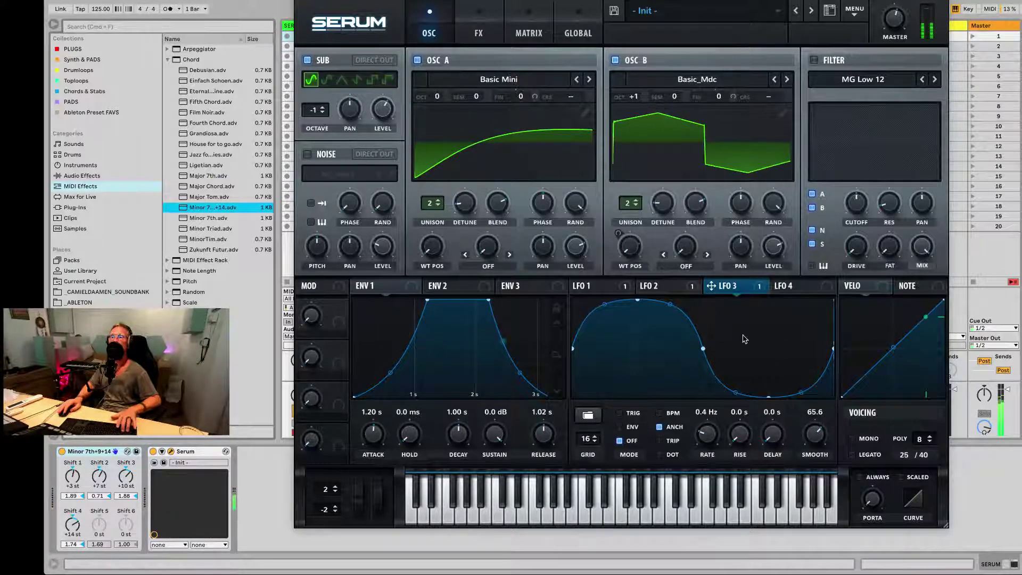
# Enable the MG Low 12 filter, raise its resonance and drive, and fine-tune its cutoff.
pyautogui.click(813, 60)
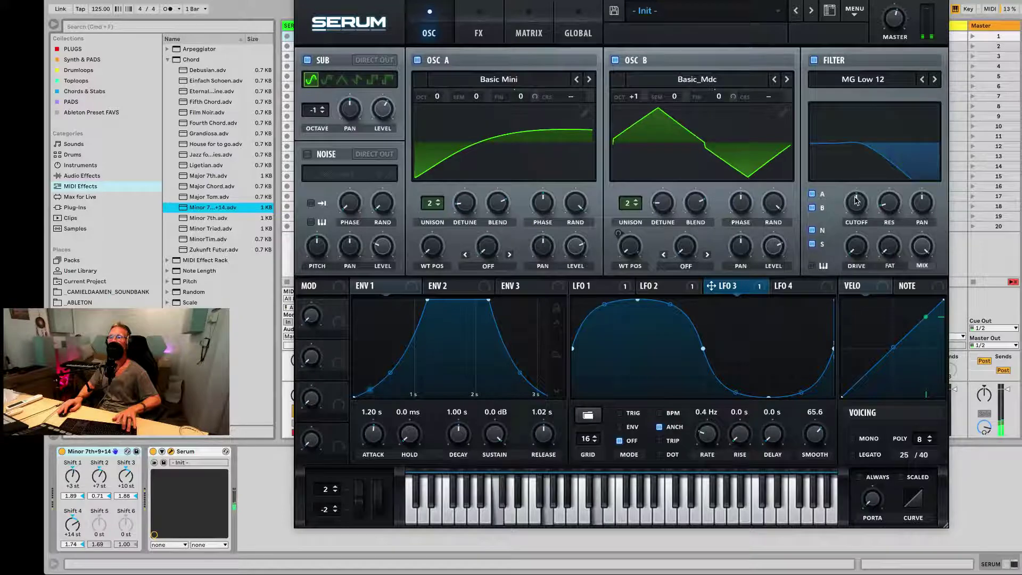
pyautogui.moveTo(857, 199)
pyautogui.moveTo(857, 201)
pyautogui.mouseDown()
pyautogui.moveTo(865, 164)
pyautogui.moveTo(860, 186)
pyautogui.mouseUp()
pyautogui.moveTo(888, 206); pyautogui.dragTo(861, 202)
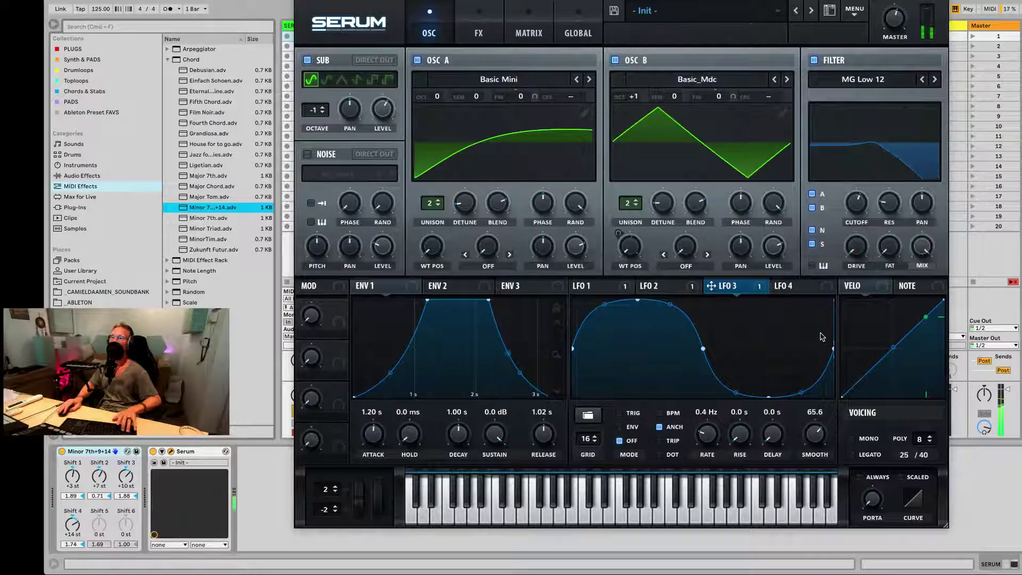
pyautogui.moveTo(882, 264); pyautogui.dragTo(899, 217)
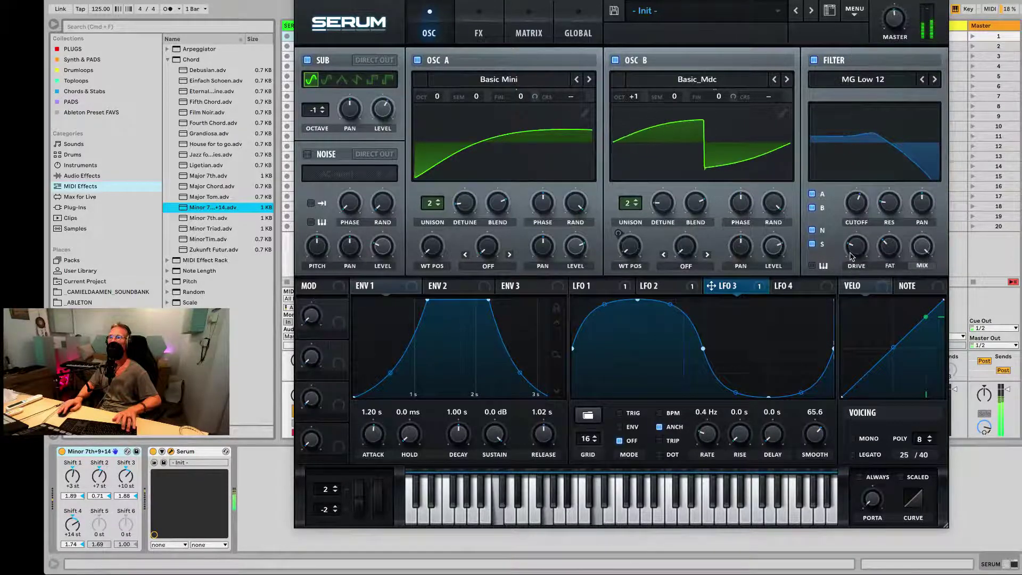
pyautogui.moveTo(859, 250)
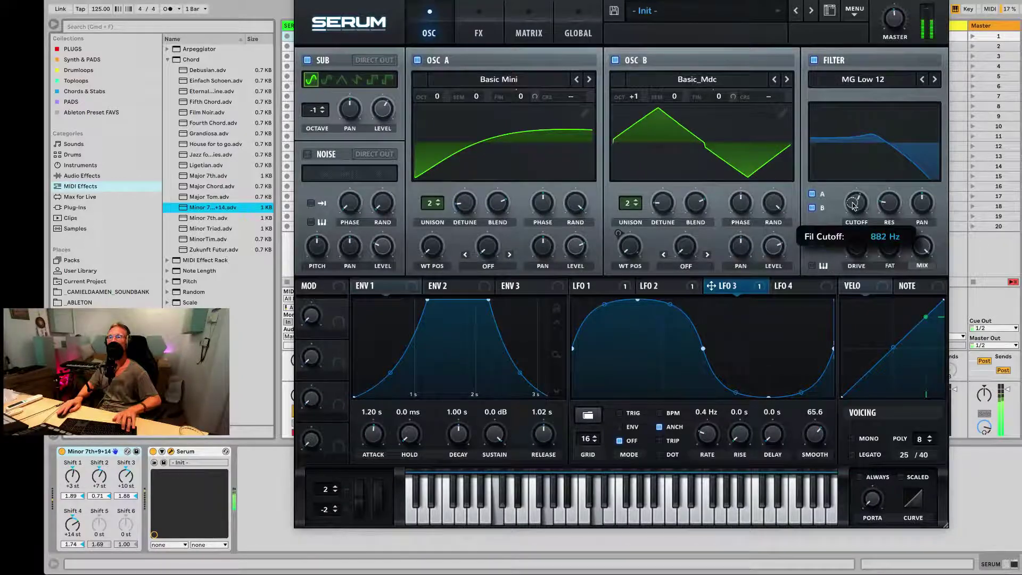
pyautogui.moveTo(856, 205)
pyautogui.mouseDown()
pyautogui.moveTo(867, 168)
pyautogui.moveTo(858, 213)
pyautogui.mouseUp()
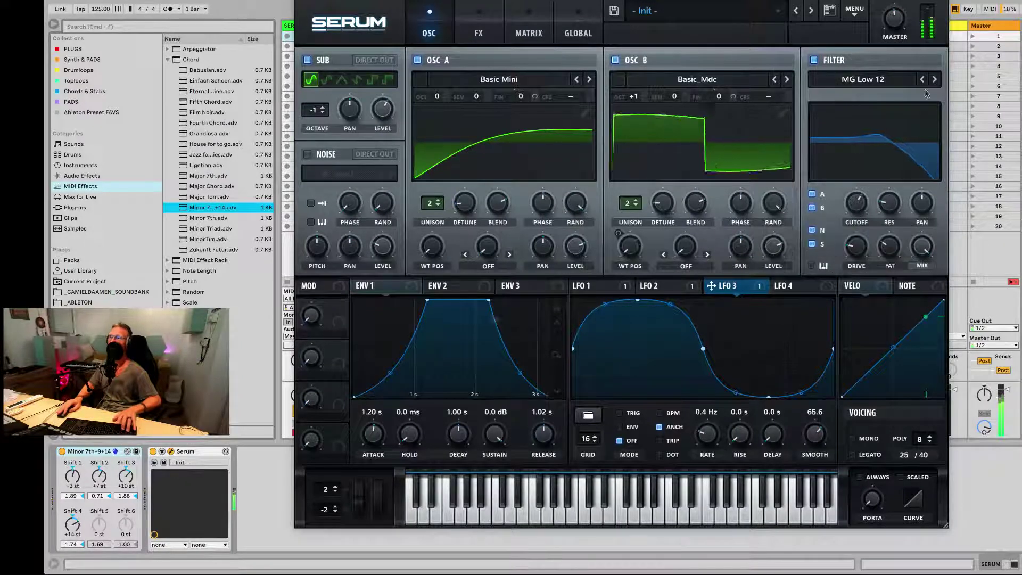
# Change the filter type to Low 24 and fine-tune its cutoff.
pyautogui.click(901, 81)
pyautogui.moveTo(901, 95)
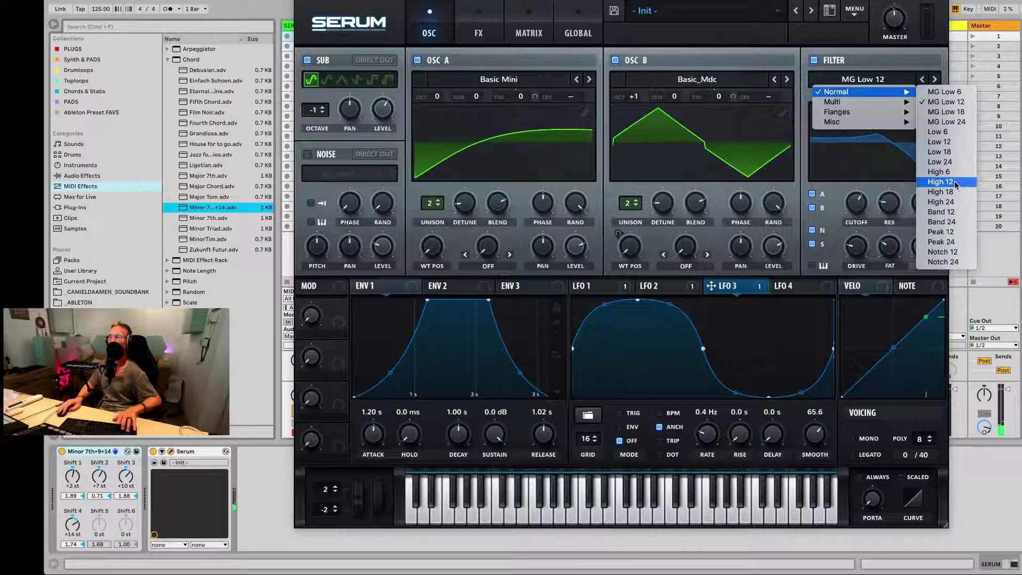
pyautogui.click(965, 167)
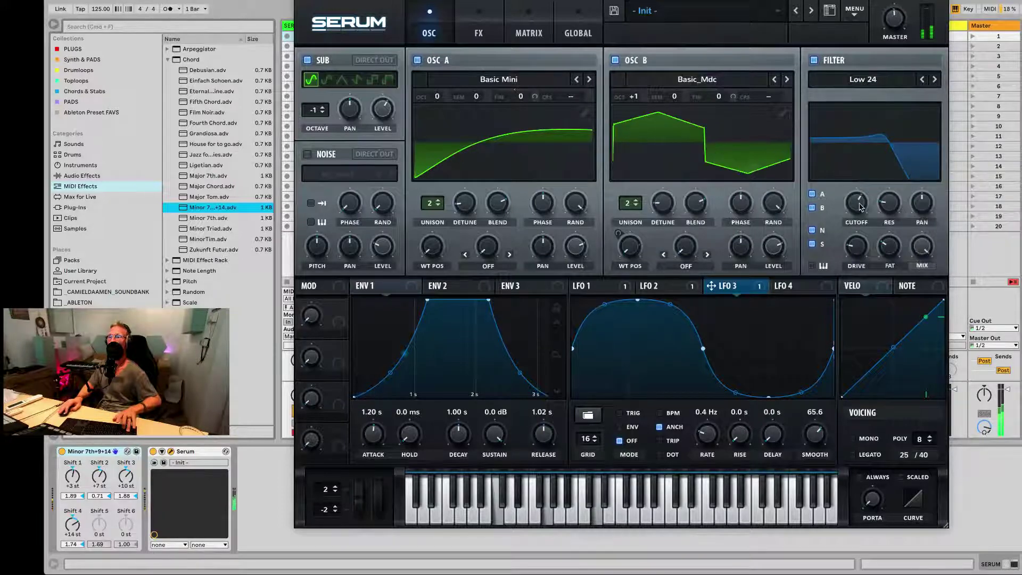
pyautogui.moveTo(861, 207); pyautogui.dragTo(862, 208)
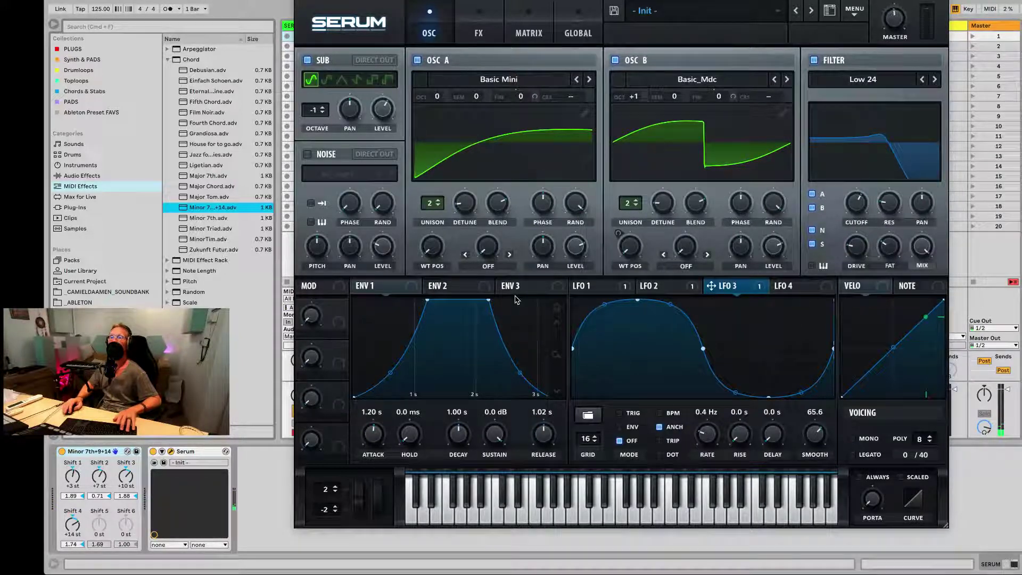
# Modulate the filter cutoff with Envelope 3, shaped to 1.01 s attack, 1.24 s decay, 100% sustain and 1.27 s release.
pyautogui.click(557, 290)
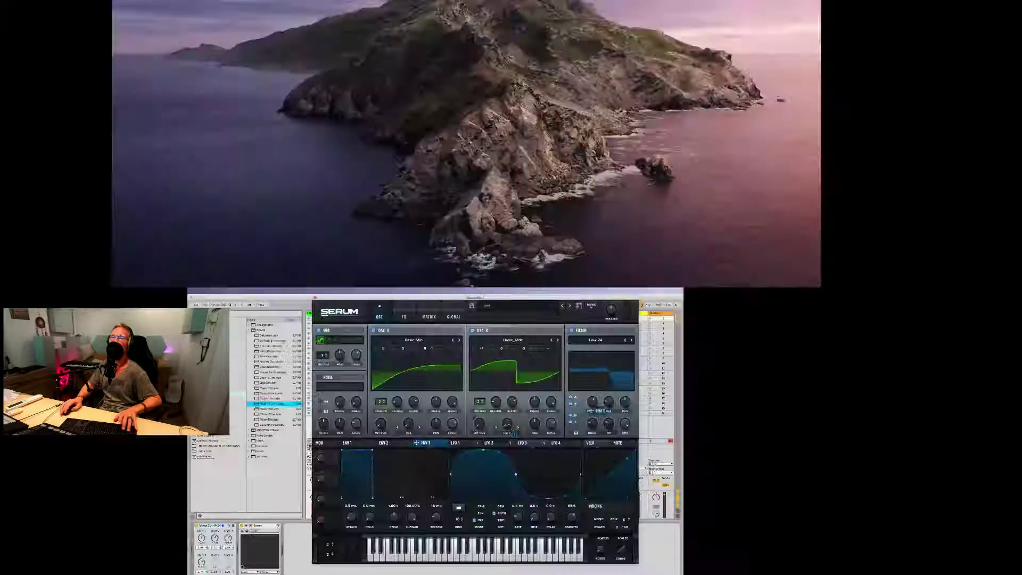
pyautogui.moveTo(560, 290); pyautogui.dragTo(856, 205)
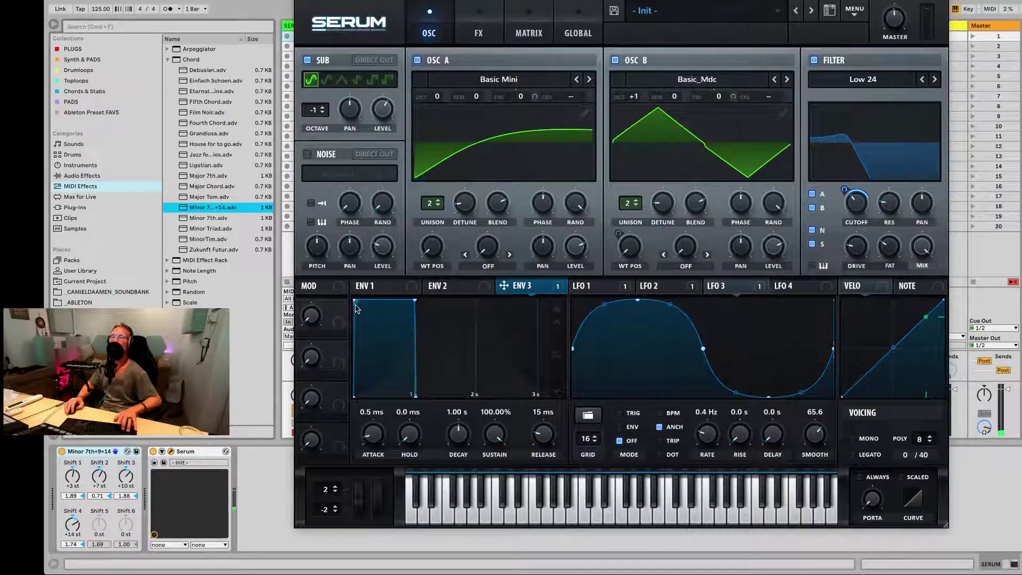
pyautogui.moveTo(354, 301); pyautogui.dragTo(463, 312)
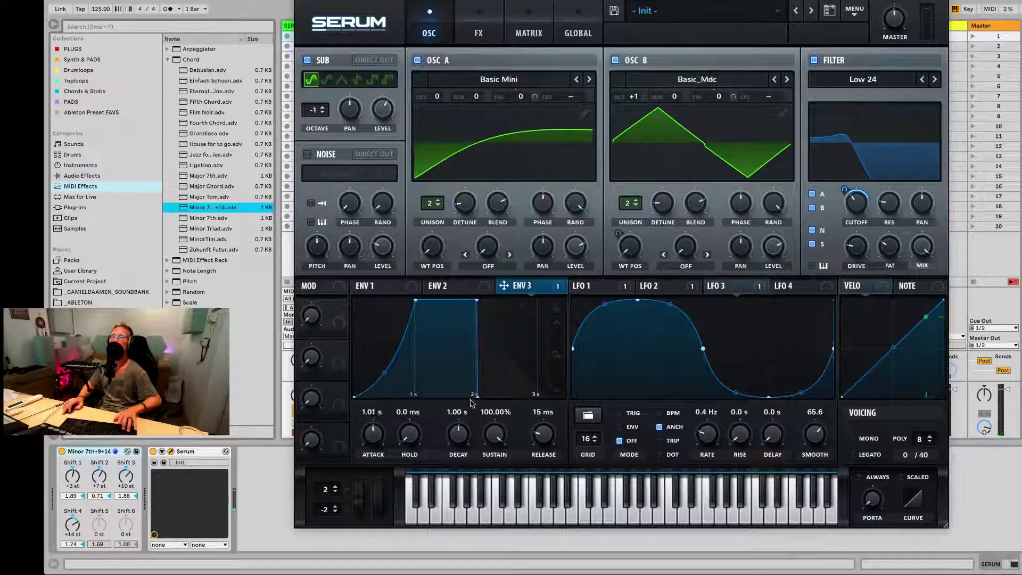
pyautogui.moveTo(477, 397); pyautogui.dragTo(548, 396)
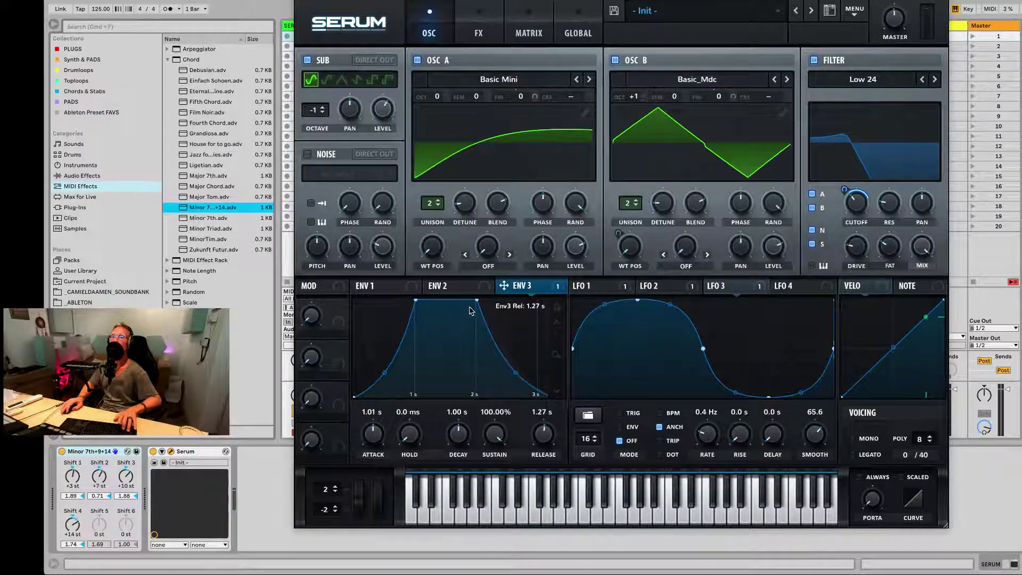
pyautogui.moveTo(479, 303); pyautogui.dragTo(468, 380)
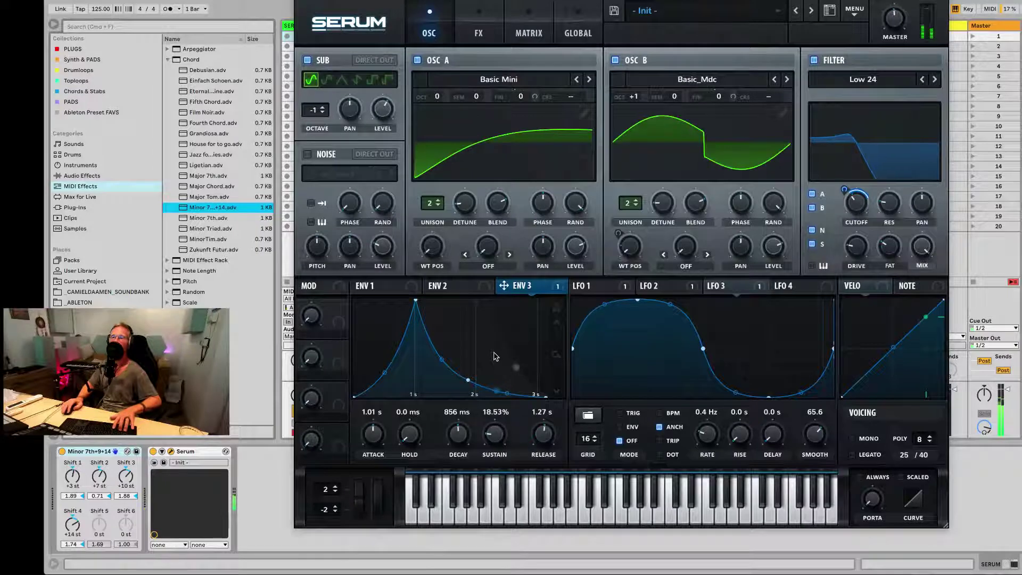
pyautogui.moveTo(468, 380); pyautogui.dragTo(495, 292)
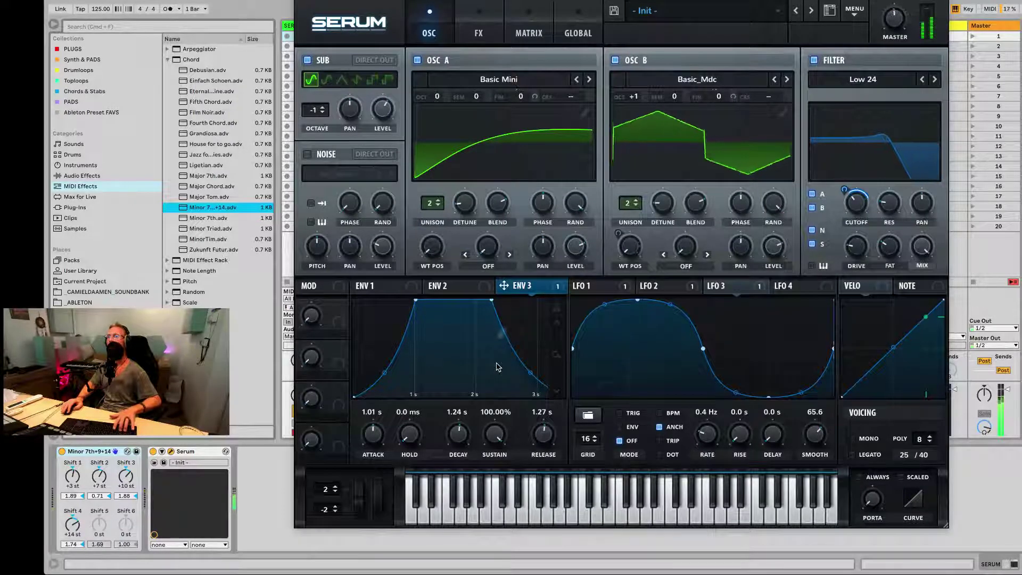
pyautogui.moveTo(417, 303)
pyautogui.mouseDown()
pyautogui.moveTo(362, 299)
pyautogui.moveTo(415, 293)
pyautogui.mouseUp()
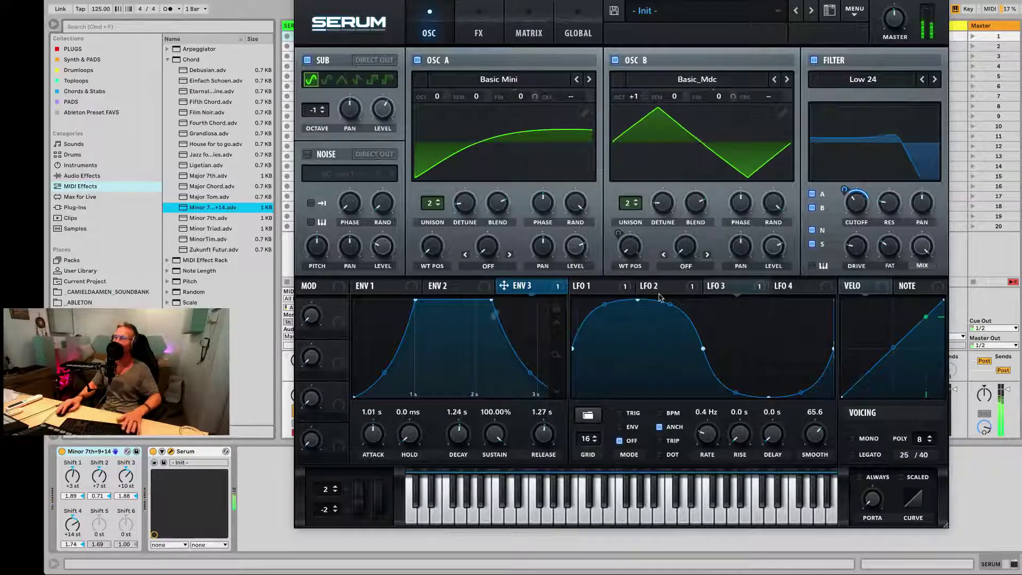
# Save the preset in the User folder as "Warm Chord".
pyautogui.click(613, 11)
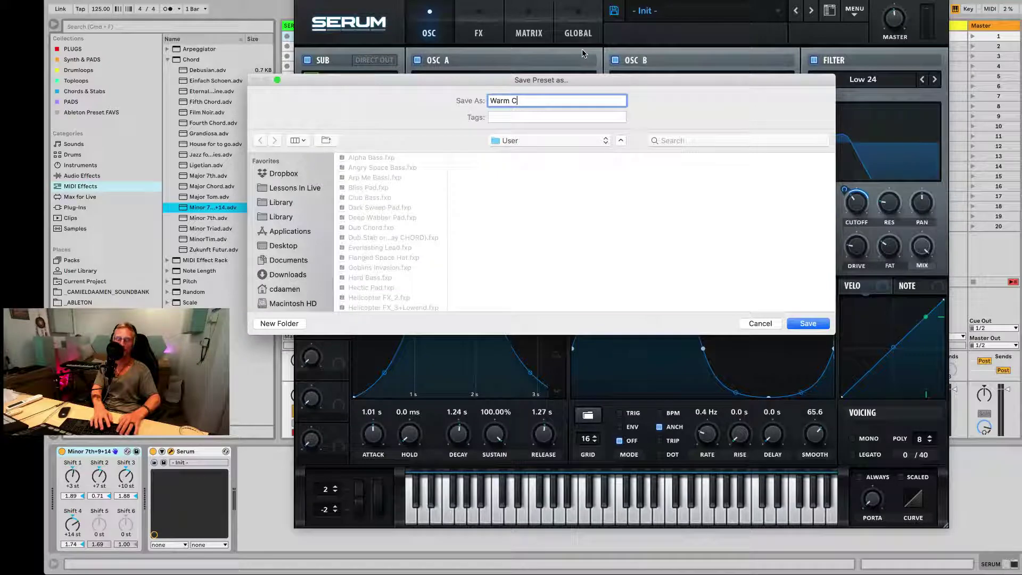
pyautogui.write('Warm Chord')
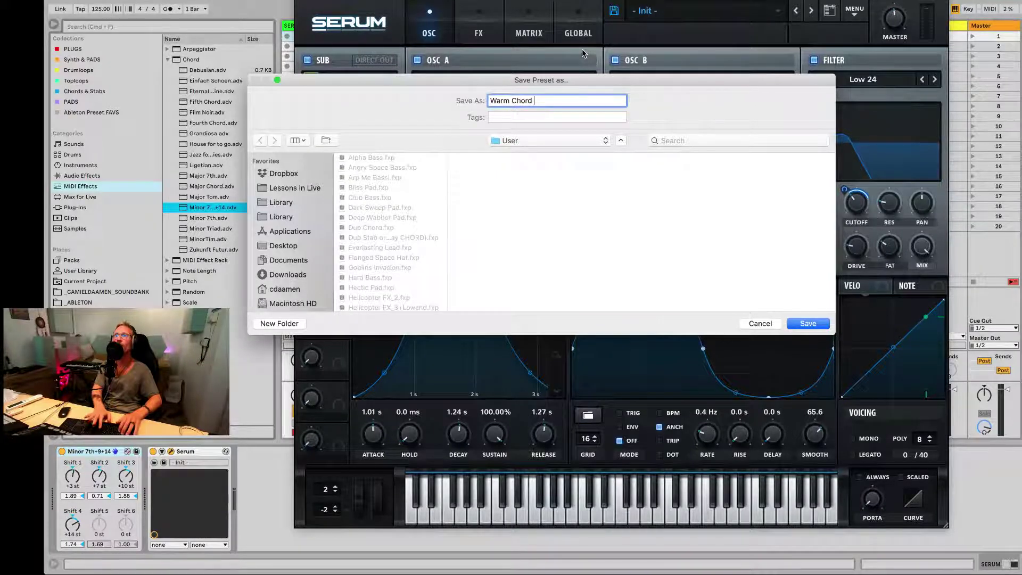
pyautogui.press('Return')
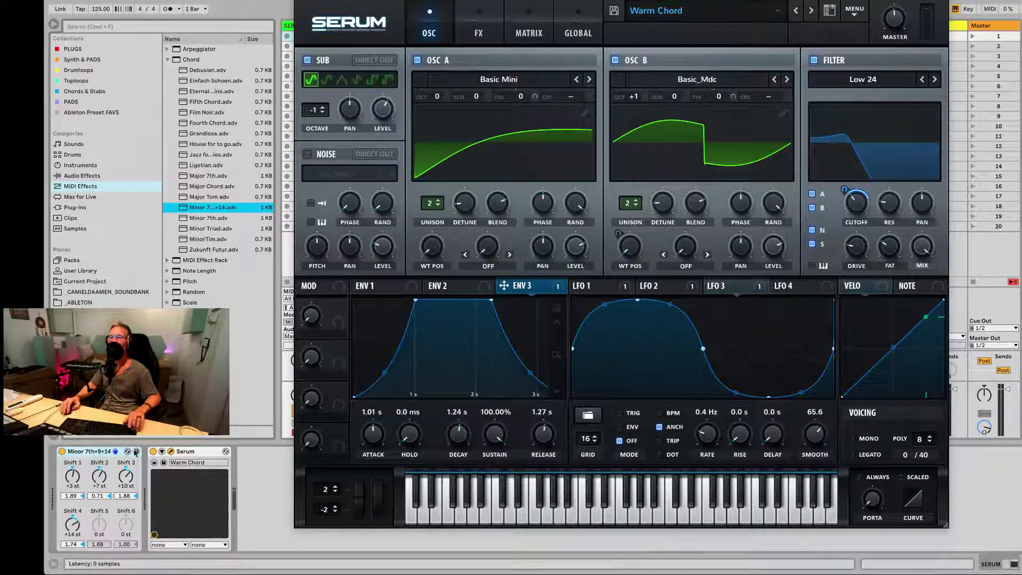
# Group the Minor 7th+9+14 chord device with Serum into an instrument rack, show its macros, and save it as "Warm Chord".
pyautogui.click(211, 452)
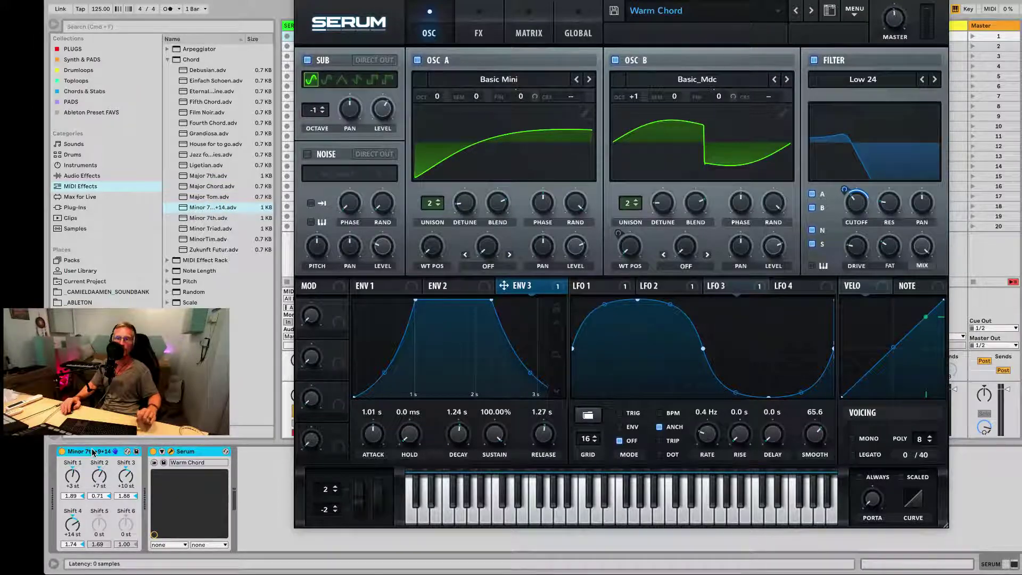
pyautogui.press('super+g')
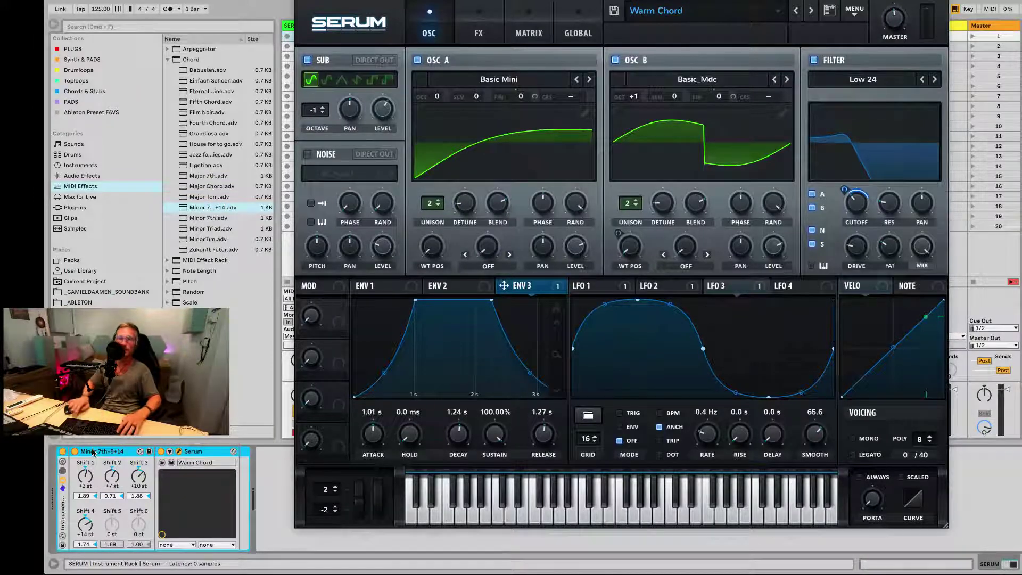
pyautogui.click(63, 464)
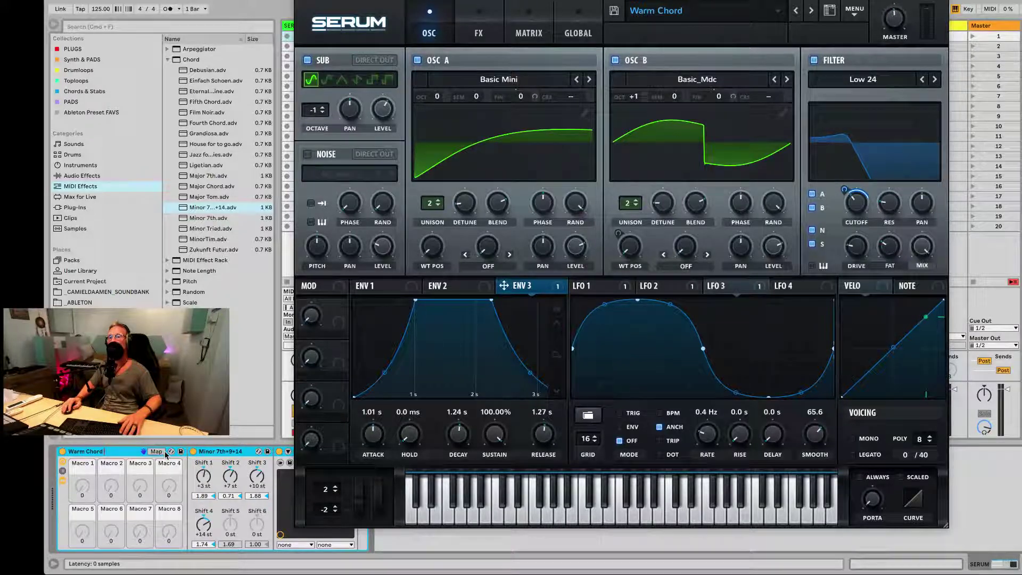
pyautogui.click(181, 452)
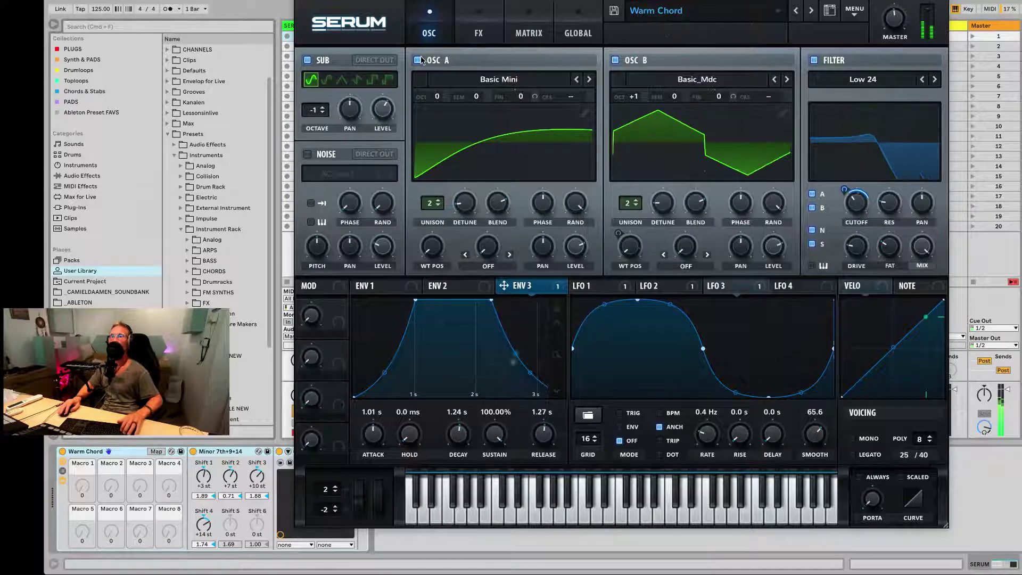
# Reset Serum to its initial preset for a new sound.
pyautogui.click(474, 23)
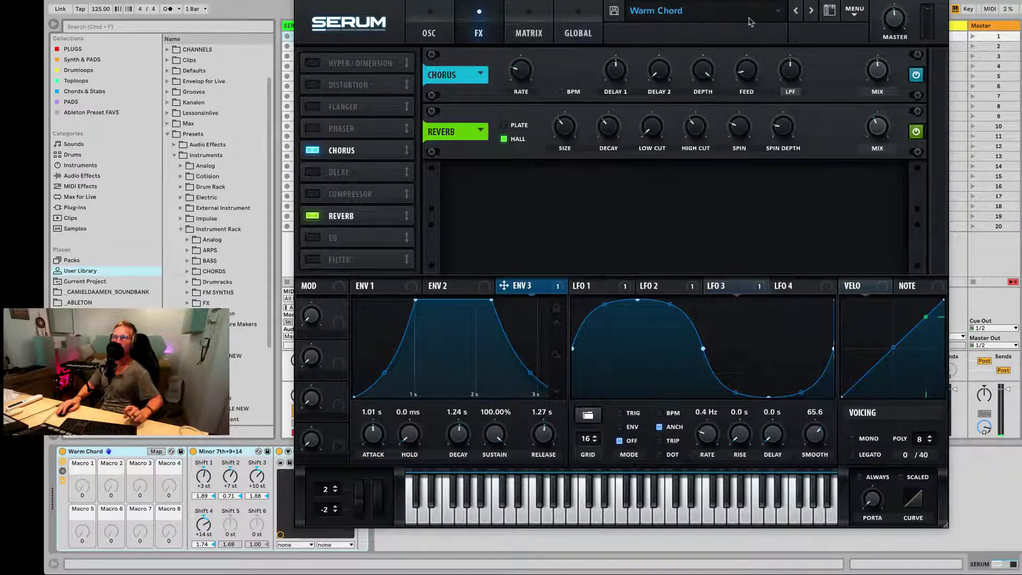
pyautogui.click(853, 12)
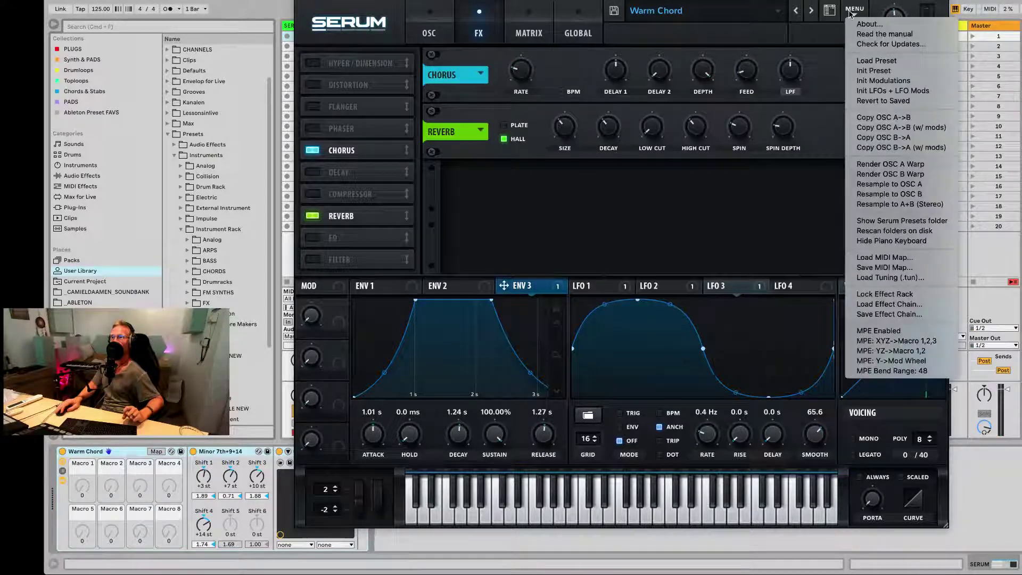
pyautogui.click(871, 76)
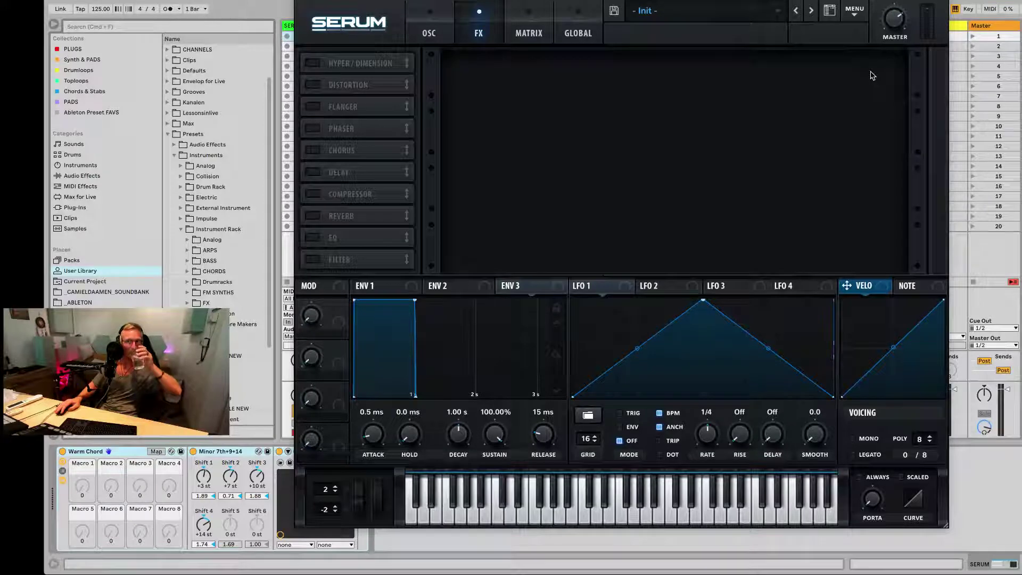
# Load the analog PWM Juno wavetable into oscillator A.
pyautogui.click(427, 26)
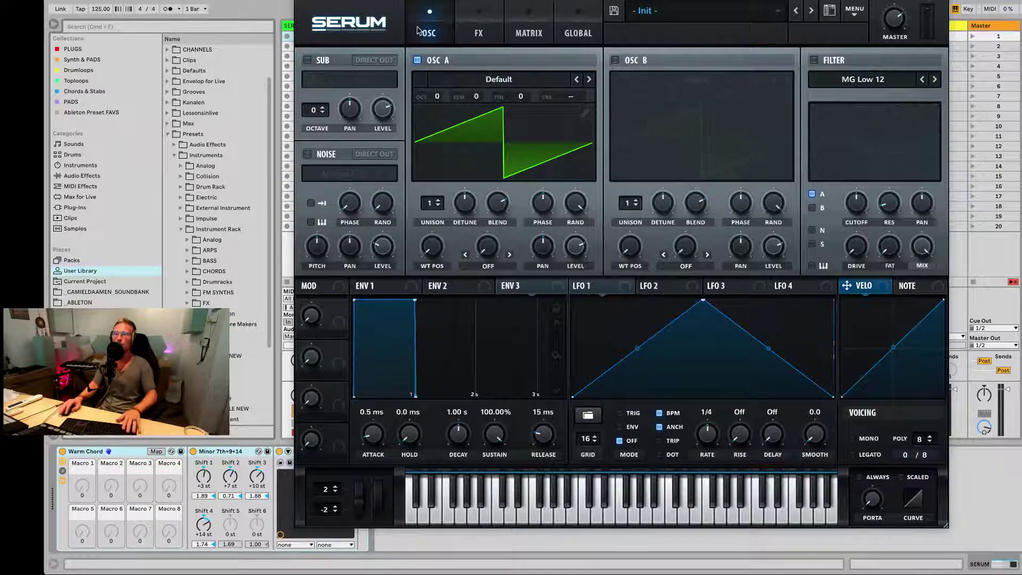
pyautogui.click(505, 78)
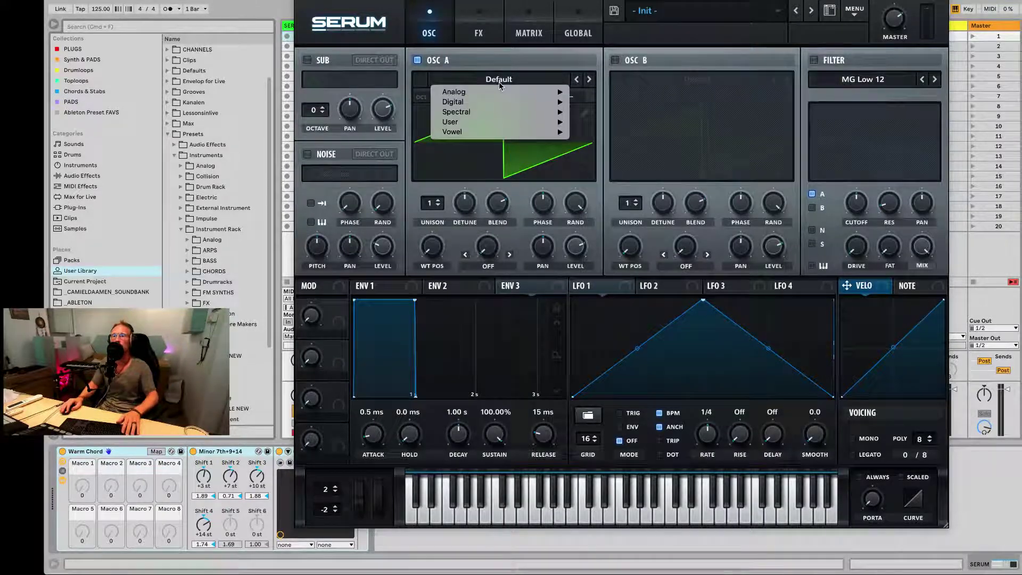
pyautogui.moveTo(497, 93)
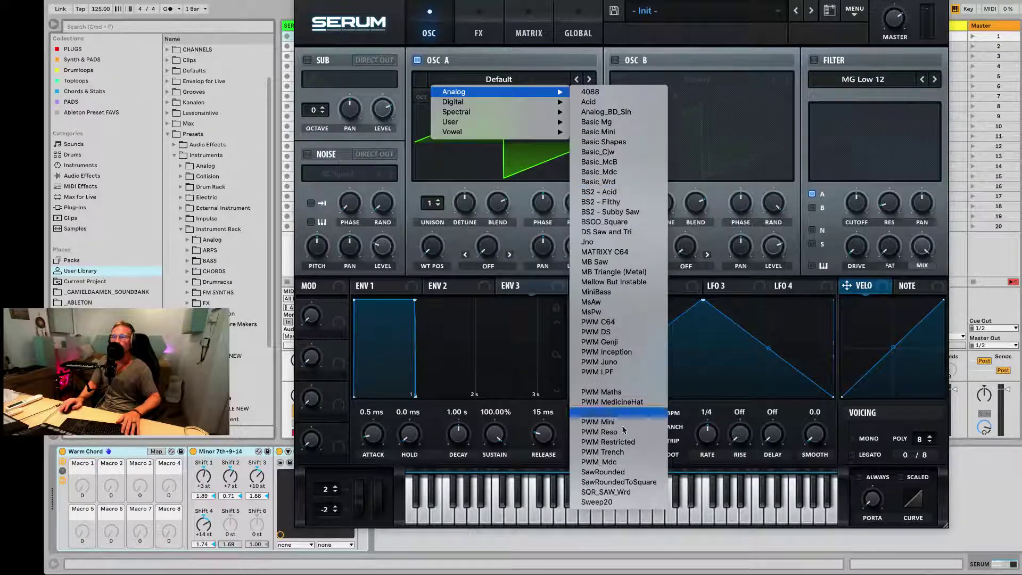
pyautogui.click(625, 363)
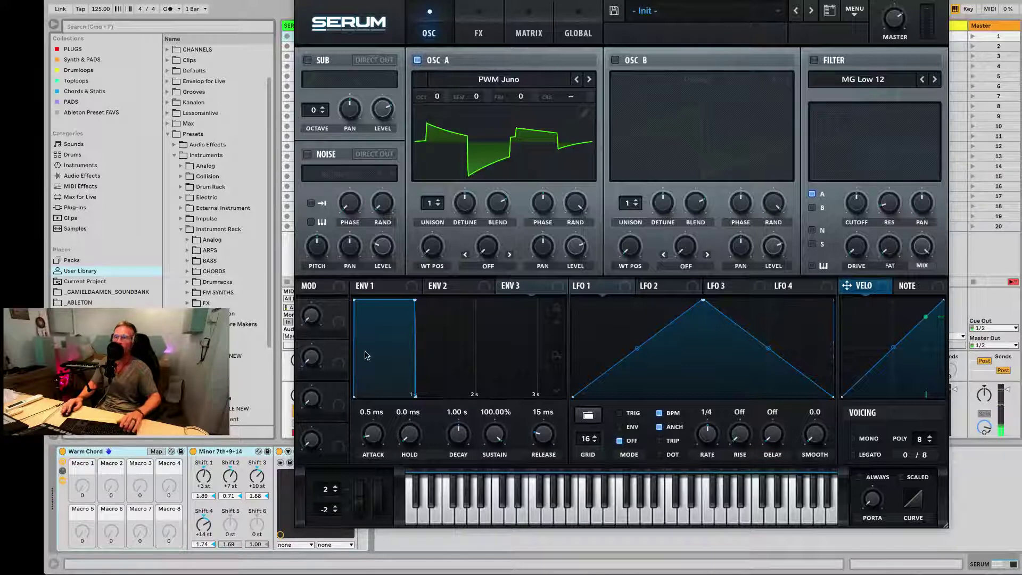
# Enable the hall reverb effect and raise the master volume slightly.
pyautogui.click(488, 35)
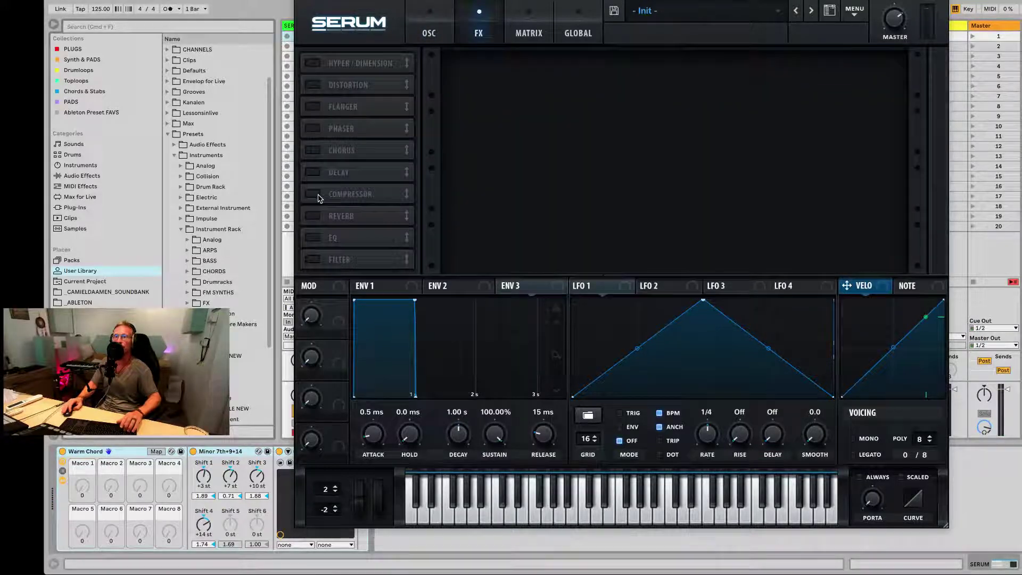
pyautogui.click(314, 215)
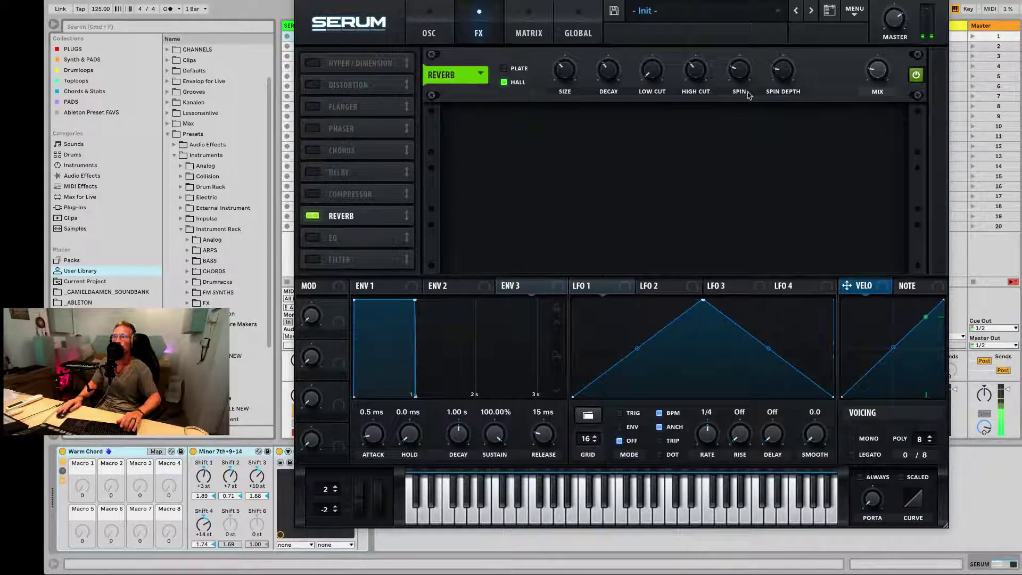
pyautogui.moveTo(886, 28)
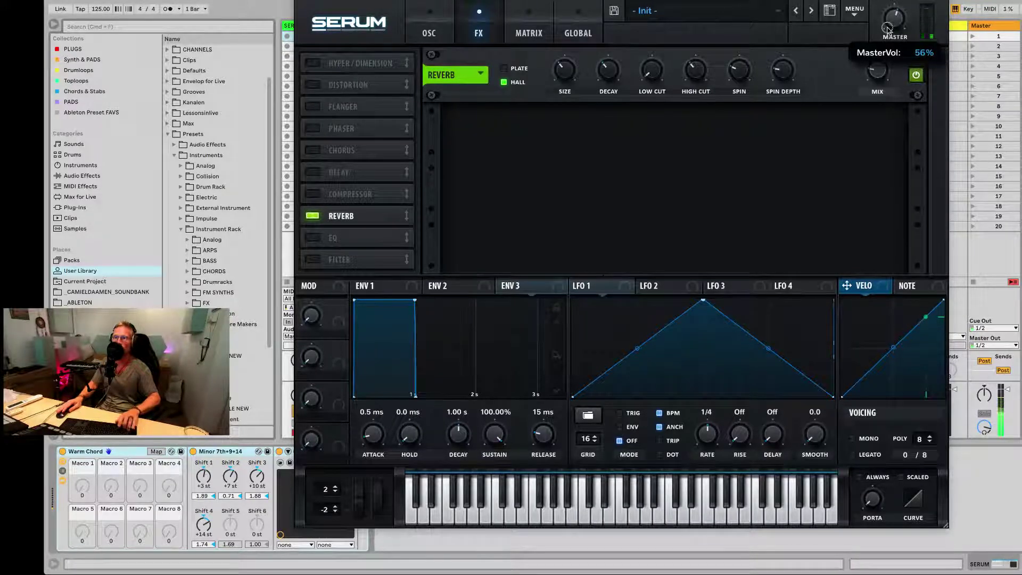
# Shape Envelope 1 into a short pluck with a 358 ms decay and no sustain.
pyautogui.click(443, 31)
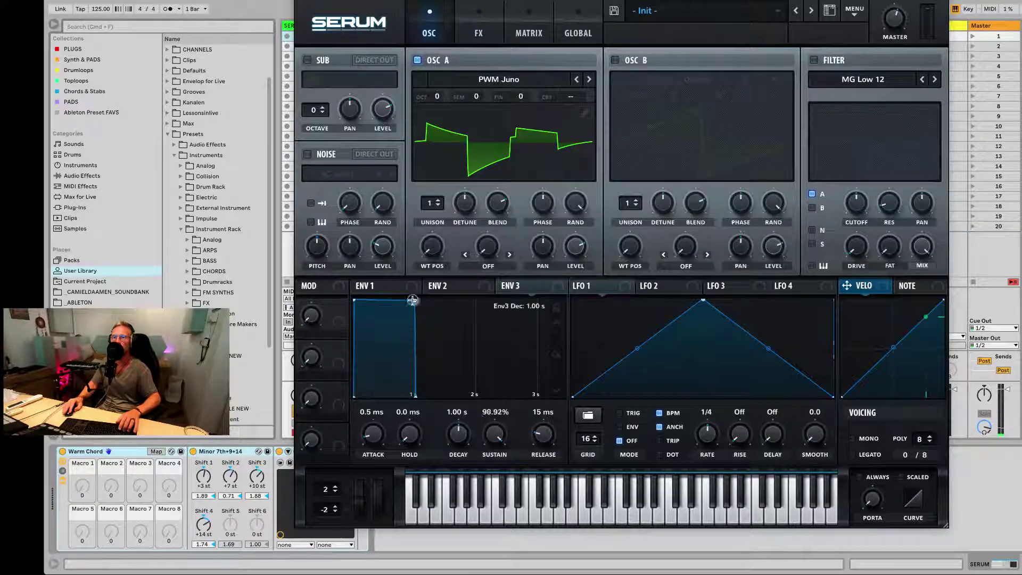
pyautogui.moveTo(415, 300); pyautogui.dragTo(367, 407)
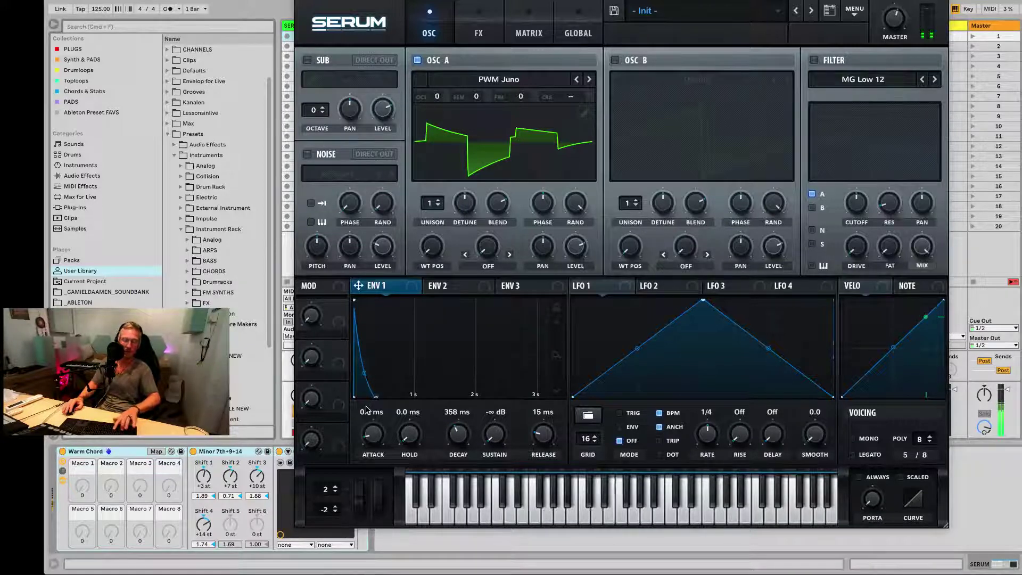
# Enable oscillator B with the analog PWM Genji wavetable and raise it by one octave.
pyautogui.click(616, 60)
pyautogui.click(668, 85)
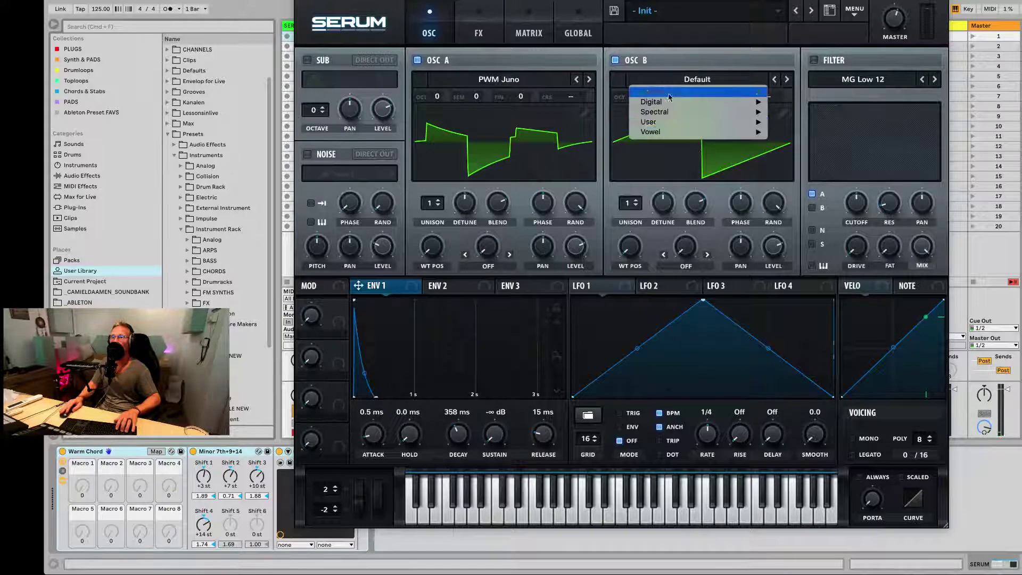
pyautogui.moveTo(710, 92)
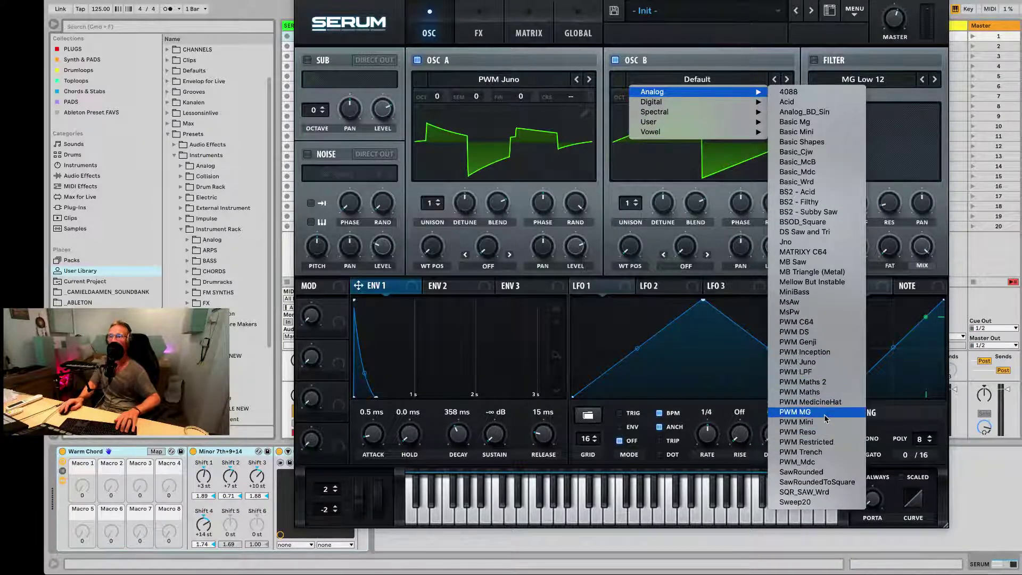
pyautogui.click(822, 343)
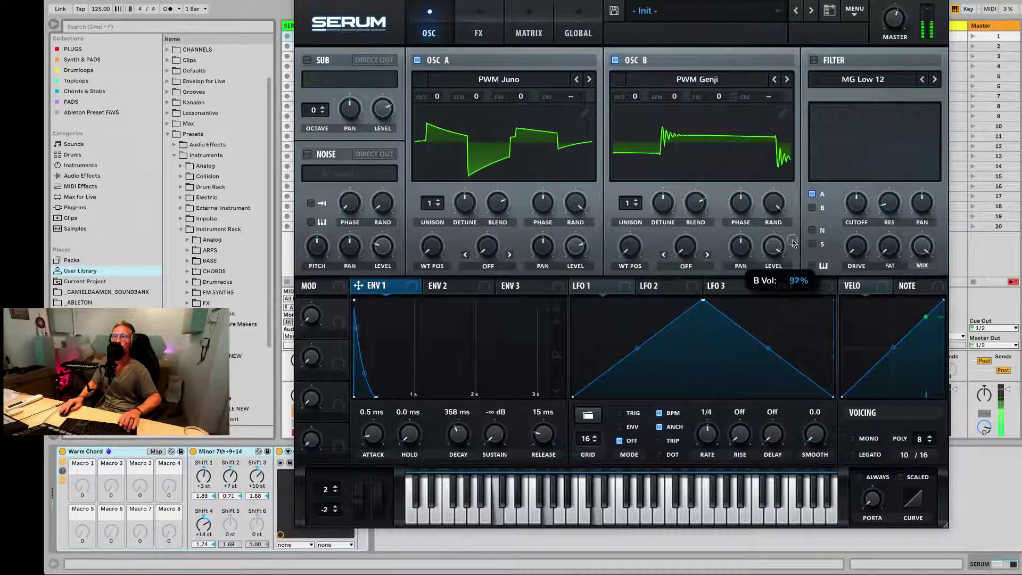
pyautogui.moveTo(634, 97); pyautogui.dragTo(635, 88)
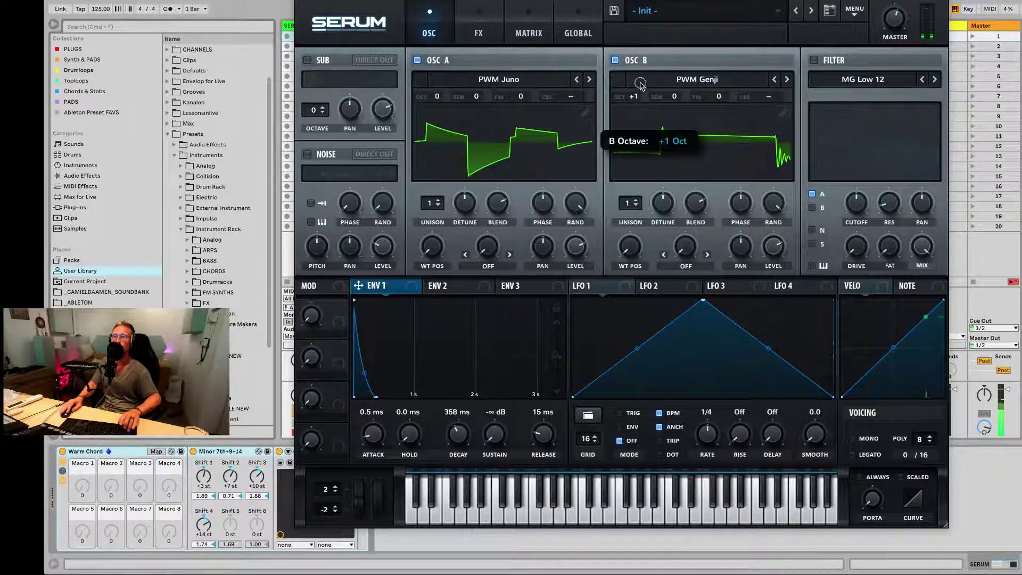
# Enable the sine sub oscillator, set it to octave -1, and lower its level.
pyautogui.click(307, 60)
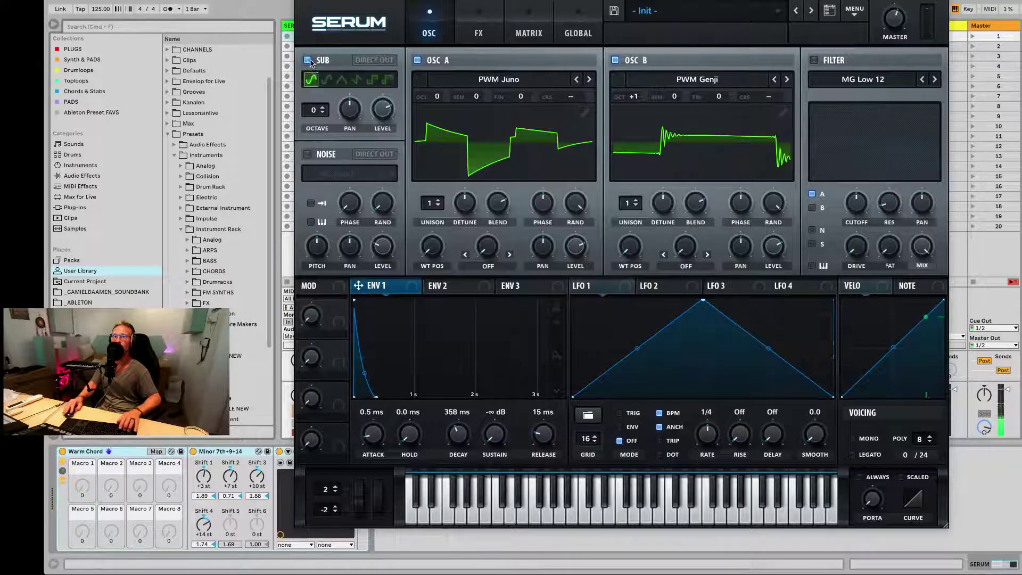
pyautogui.moveTo(304, 112); pyautogui.dragTo(306, 119)
pyautogui.moveTo(381, 112); pyautogui.dragTo(379, 146)
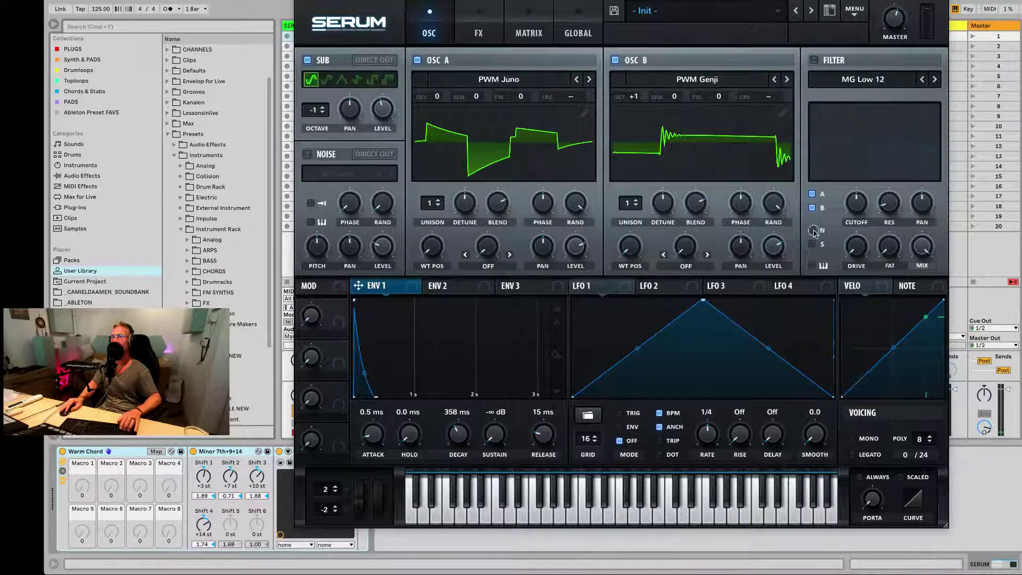
# Enable the filter for all sound sources, choose the Low 24 type, and adjust its resonance and cutoff.
pyautogui.click(817, 61)
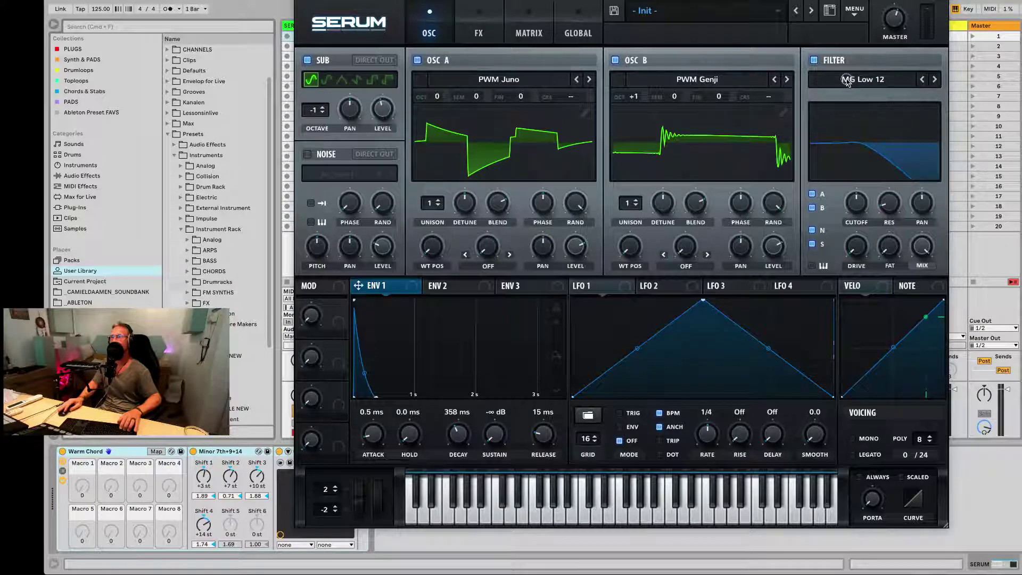
pyautogui.click(847, 80)
pyautogui.moveTo(881, 92)
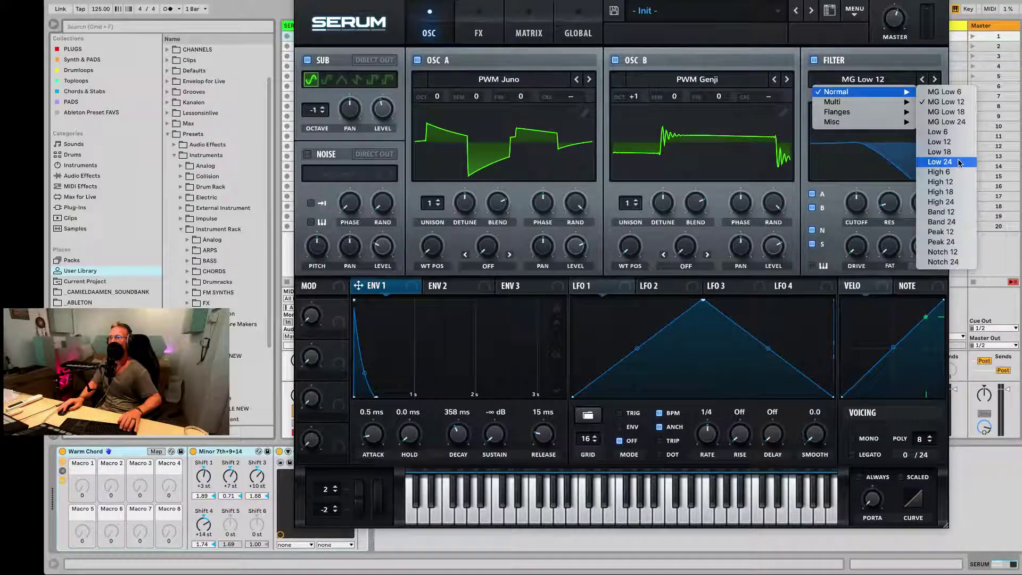
pyautogui.click(939, 161)
pyautogui.moveTo(893, 202); pyautogui.dragTo(853, 210)
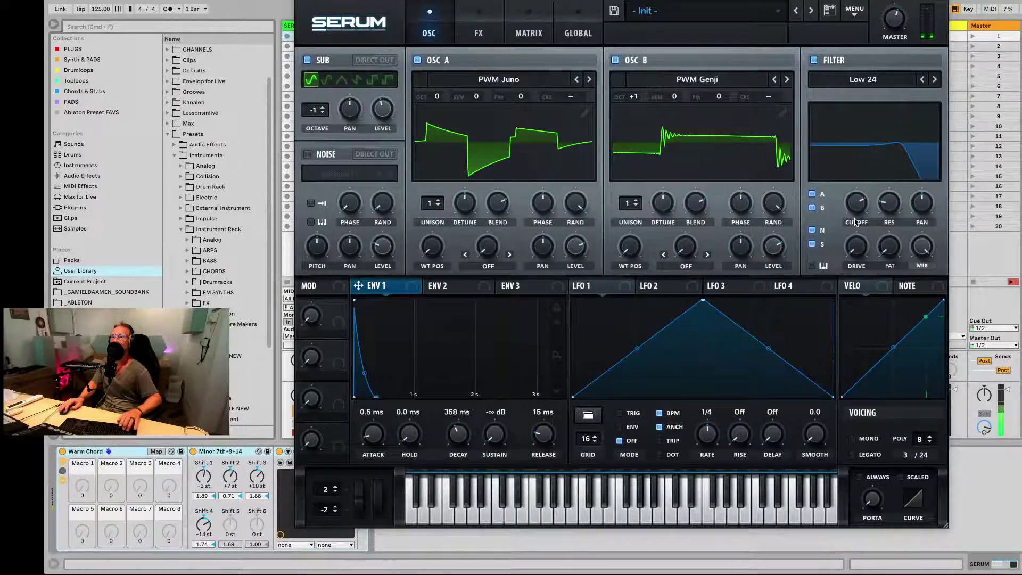
pyautogui.moveTo(889, 219); pyautogui.dragTo(862, 198)
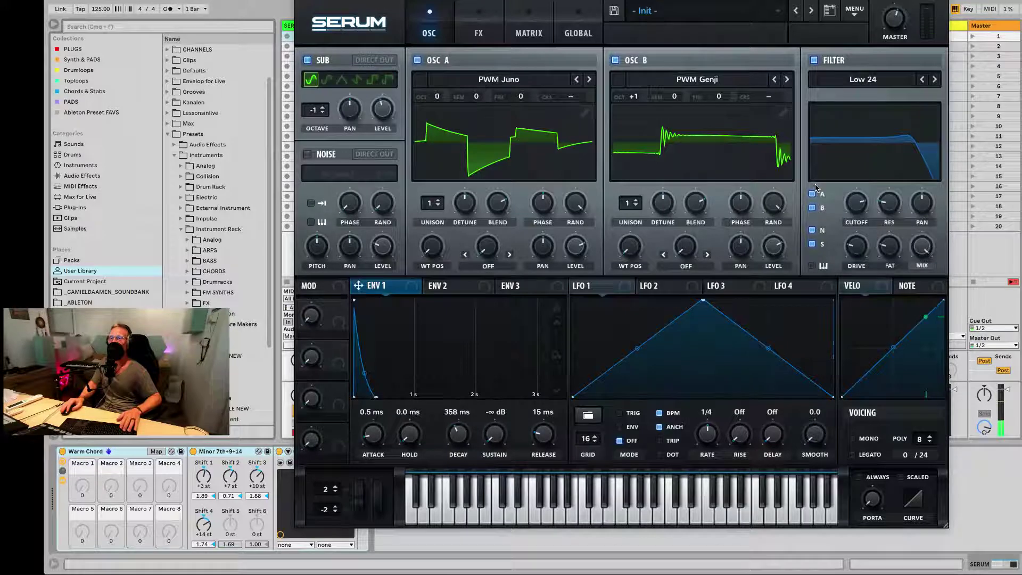
# Give oscillators A and B two unison voices each, and reduce their detune and blend.
pyautogui.click(636, 203)
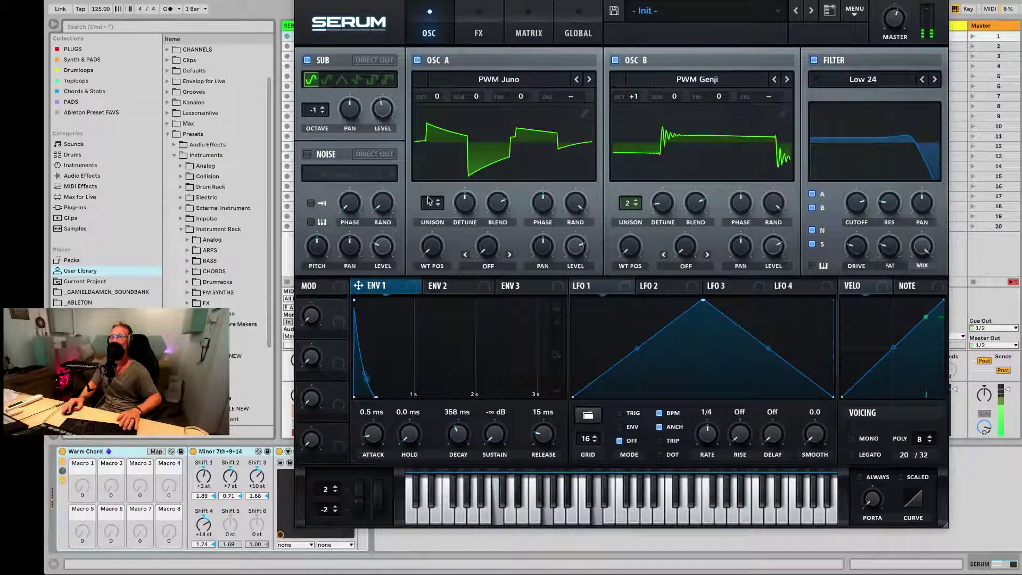
pyautogui.moveTo(430, 203); pyautogui.dragTo(431, 195)
pyautogui.moveTo(479, 234); pyautogui.dragTo(482, 258)
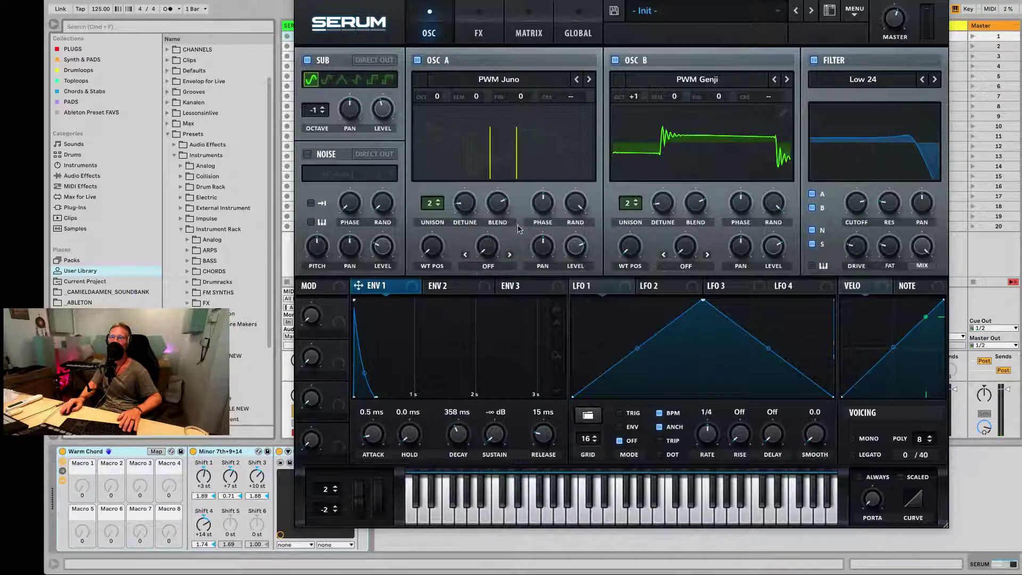
pyautogui.moveTo(497, 205); pyautogui.dragTo(505, 269)
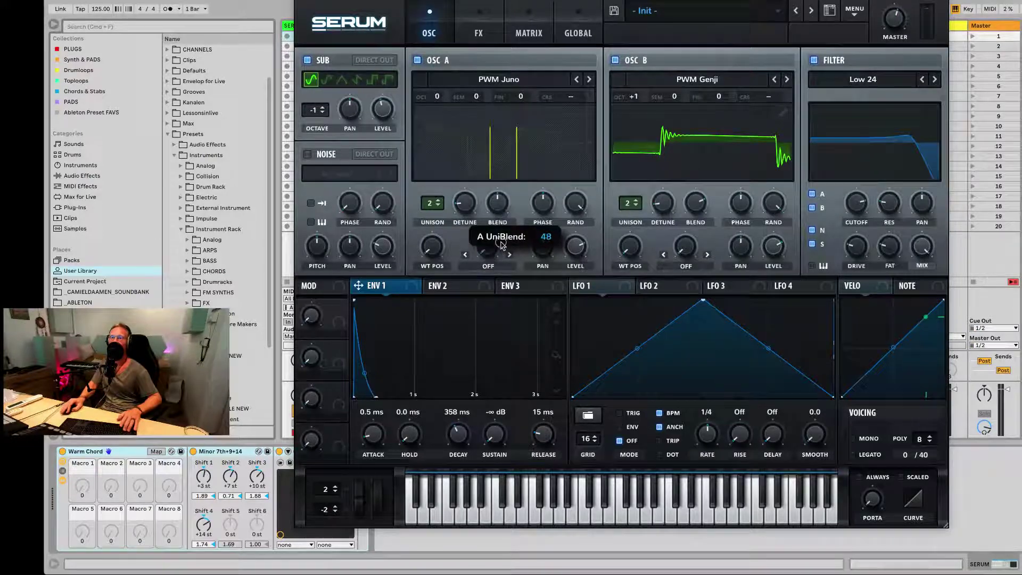
pyautogui.moveTo(695, 202)
pyautogui.mouseDown()
pyautogui.moveTo(706, 181)
pyautogui.moveTo(691, 207)
pyautogui.mouseUp()
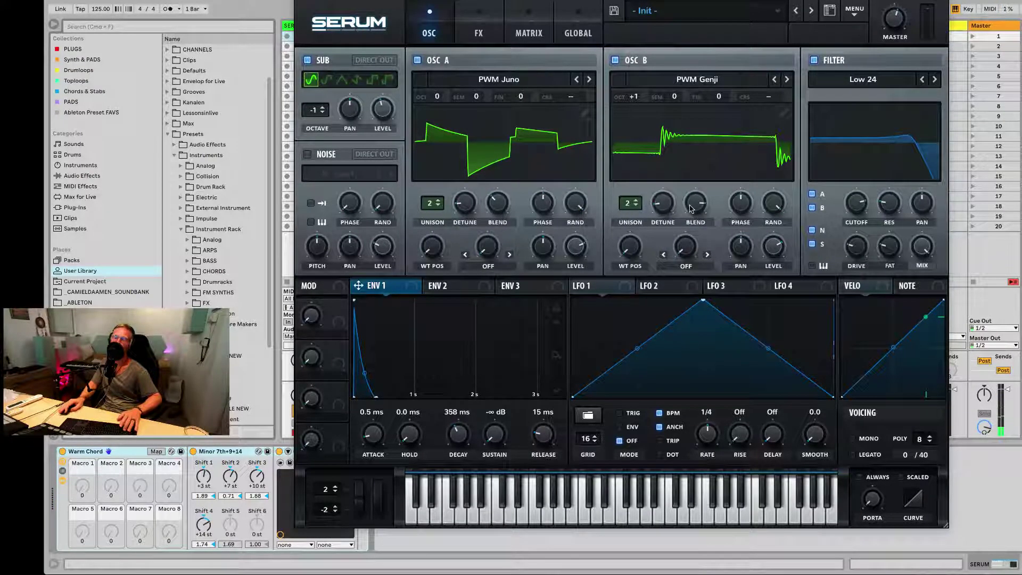
pyautogui.click(635, 201)
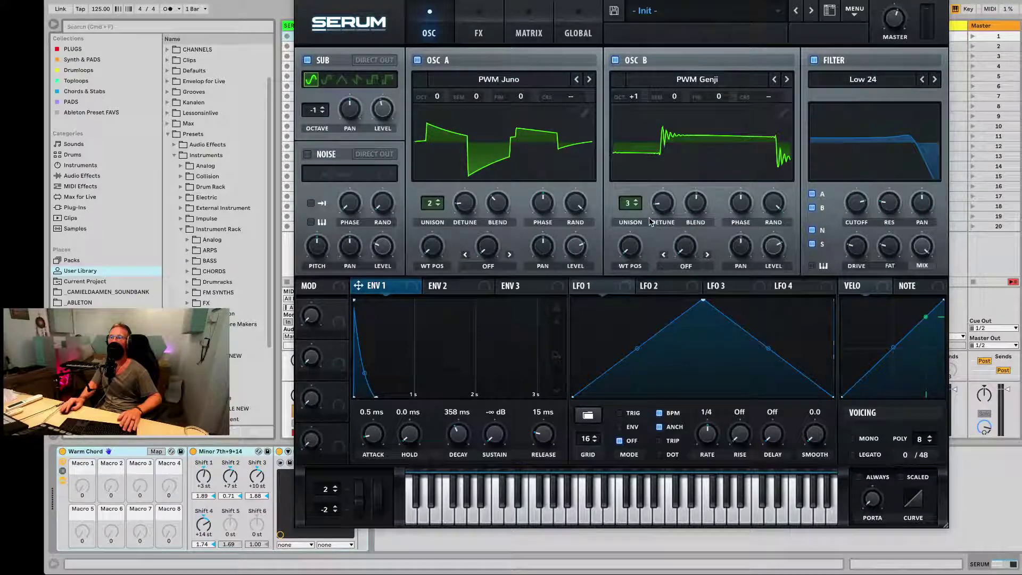
pyautogui.click(630, 207)
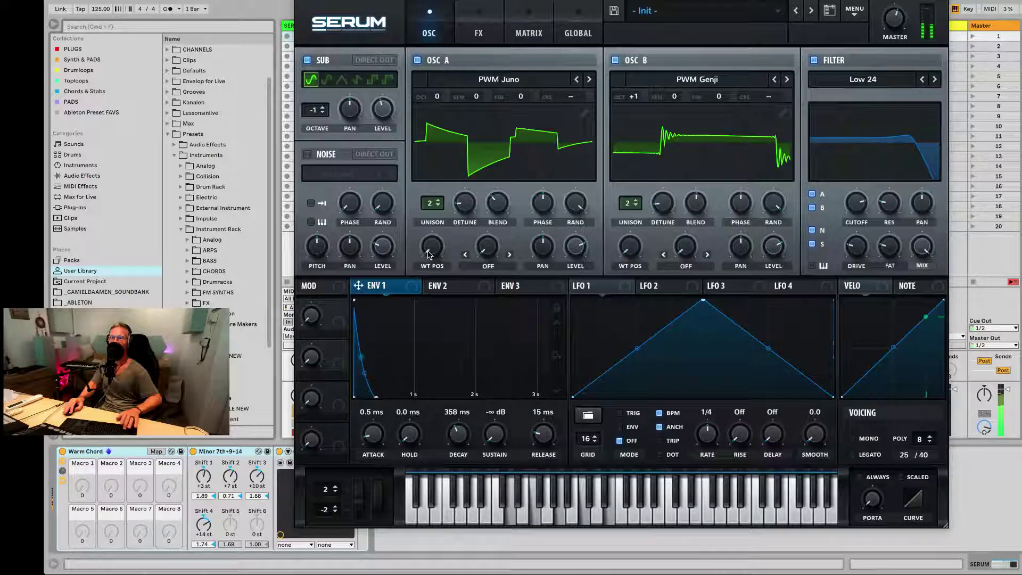
# Raise oscillator A's wavetable position and fine-tune the sub oscillator's level.
pyautogui.moveTo(429, 255); pyautogui.dragTo(478, 136)
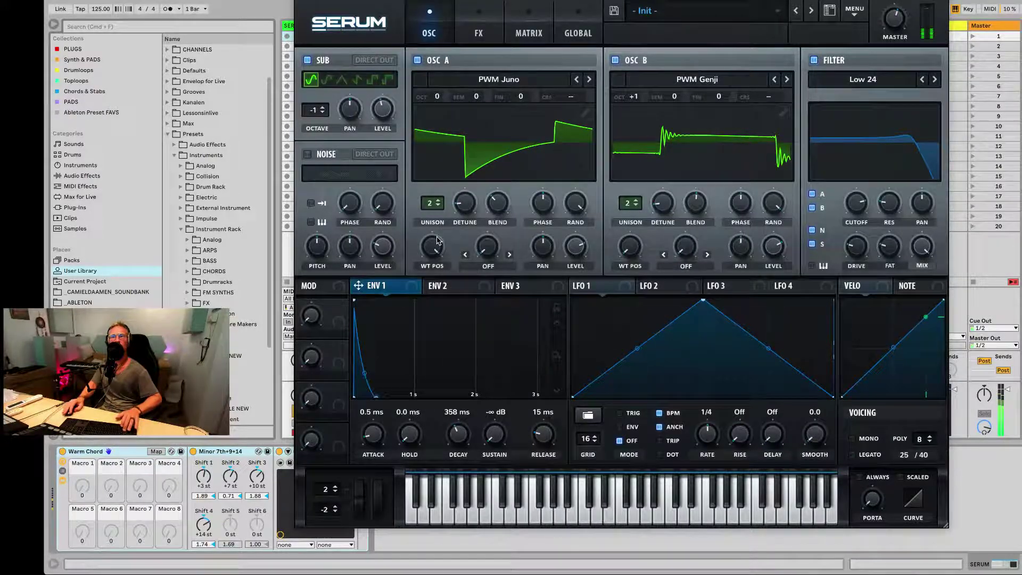
pyautogui.moveTo(432, 245); pyautogui.dragTo(543, 261)
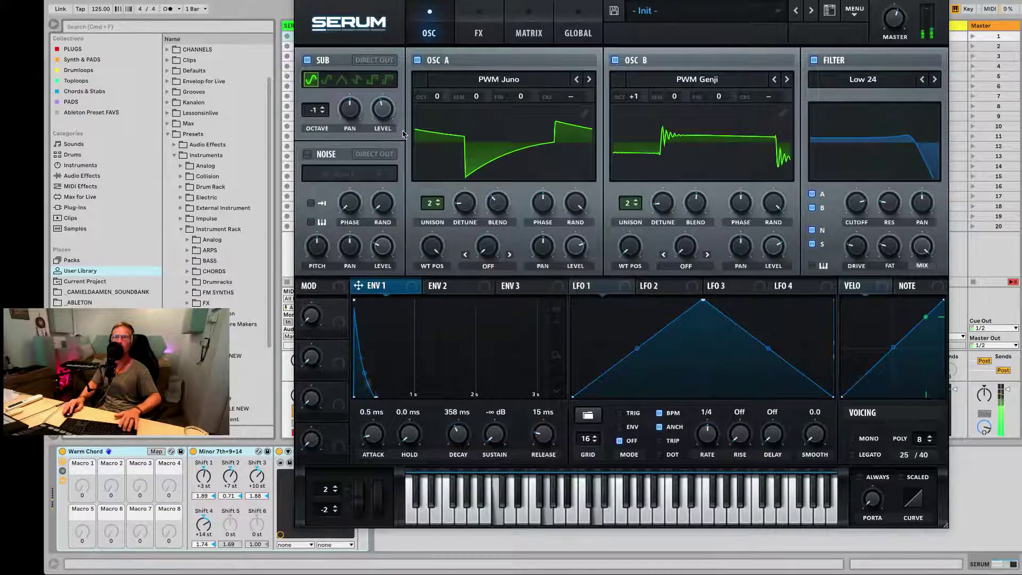
pyautogui.moveTo(387, 99)
pyautogui.moveTo(387, 95); pyautogui.dragTo(382, 109)
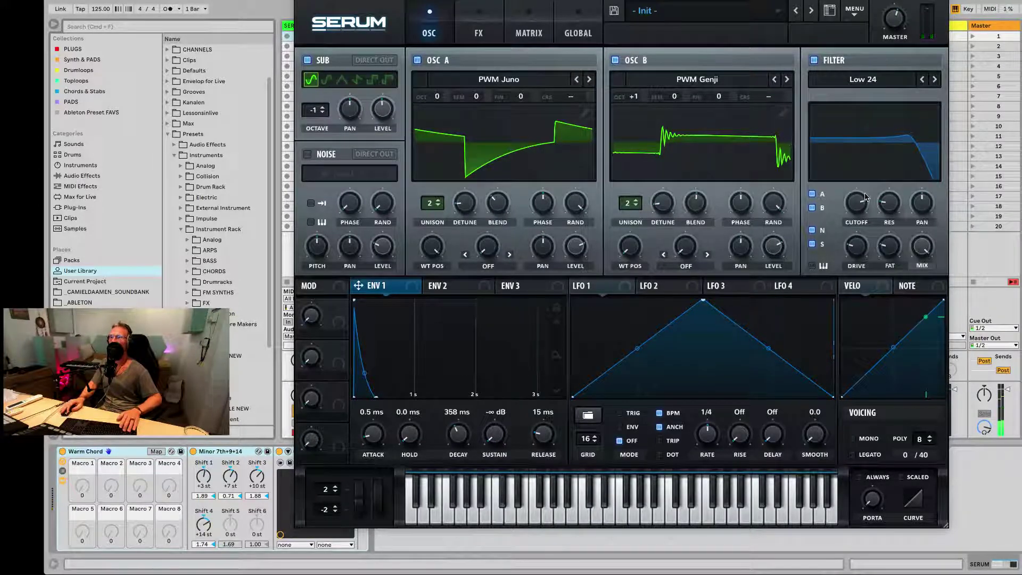
# Assign Envelope 2 to the filter cutoff and shape it with a 513 ms decay and 0% sustain.
pyautogui.click(478, 293)
pyautogui.moveTo(431, 286); pyautogui.dragTo(850, 229)
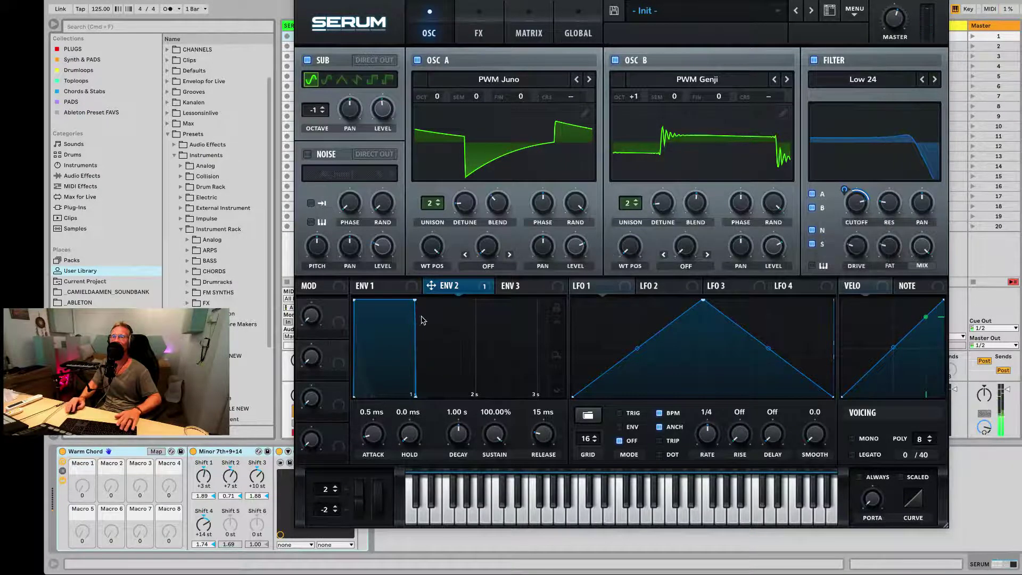
pyautogui.moveTo(414, 300); pyautogui.dragTo(361, 565)
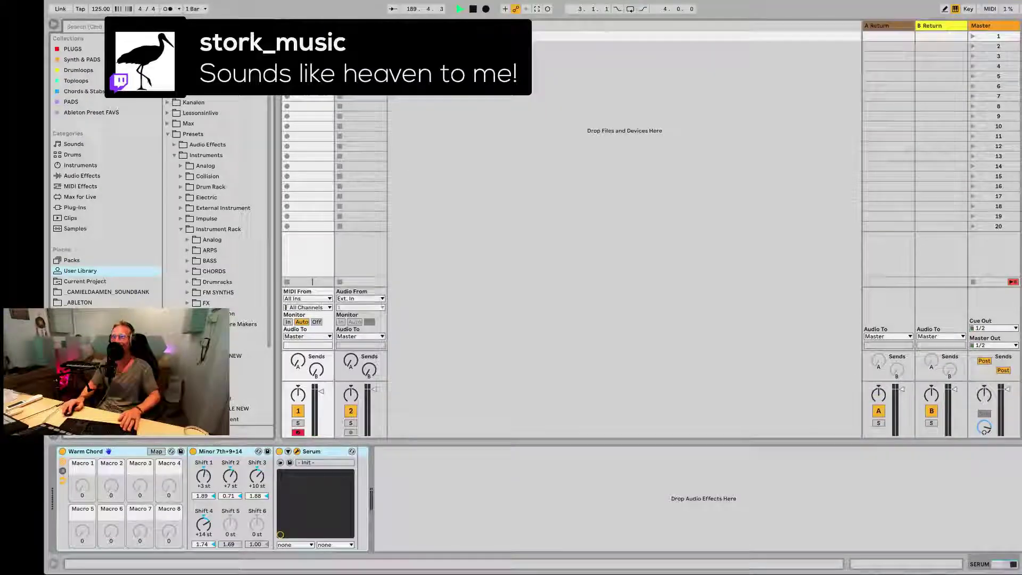
pyautogui.click(462, 314)
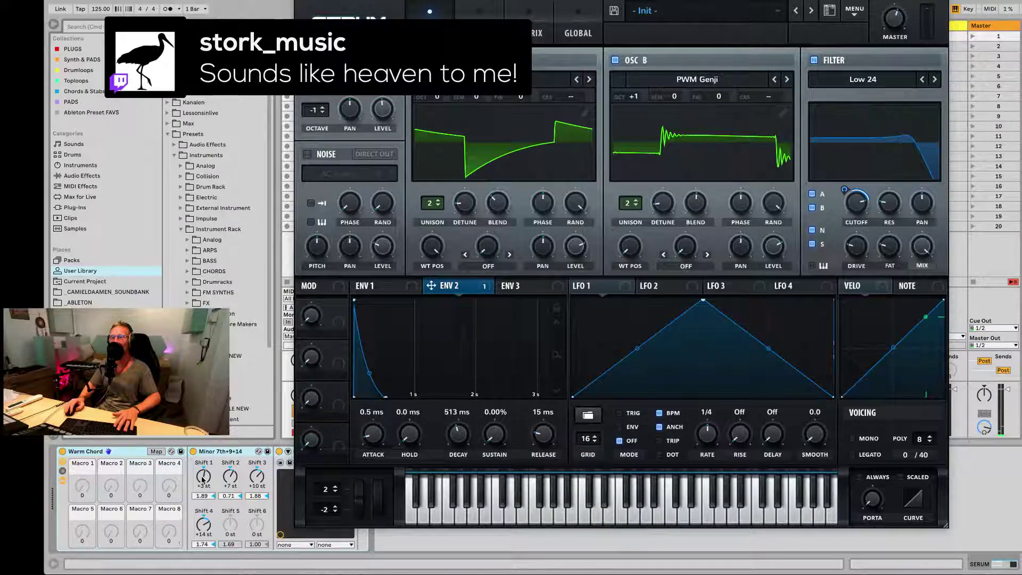
# Compare the sound with the Minor 7th+9+14 chord device bypassed and re-enabled.
pyautogui.click(193, 452)
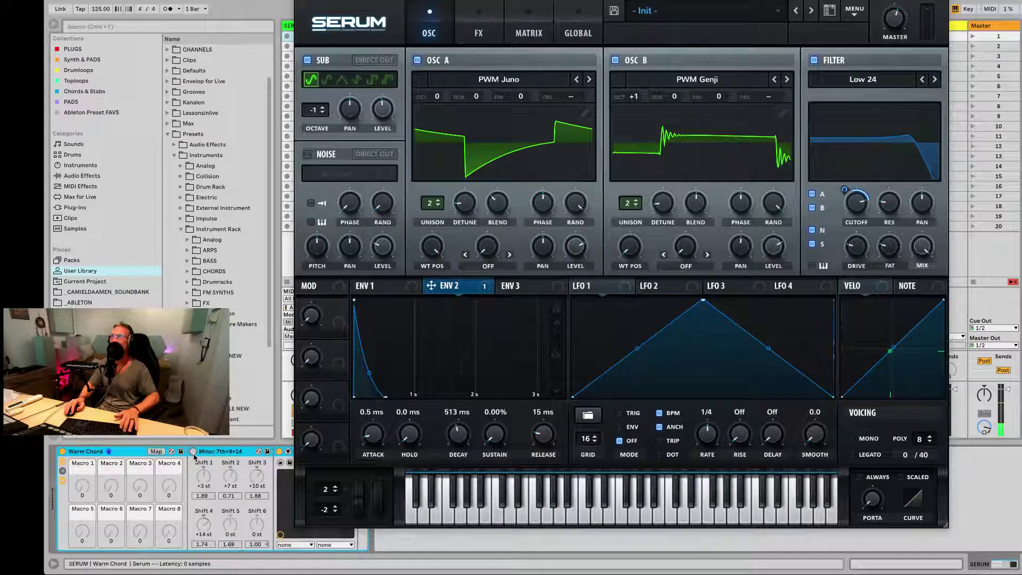
pyautogui.click(193, 451)
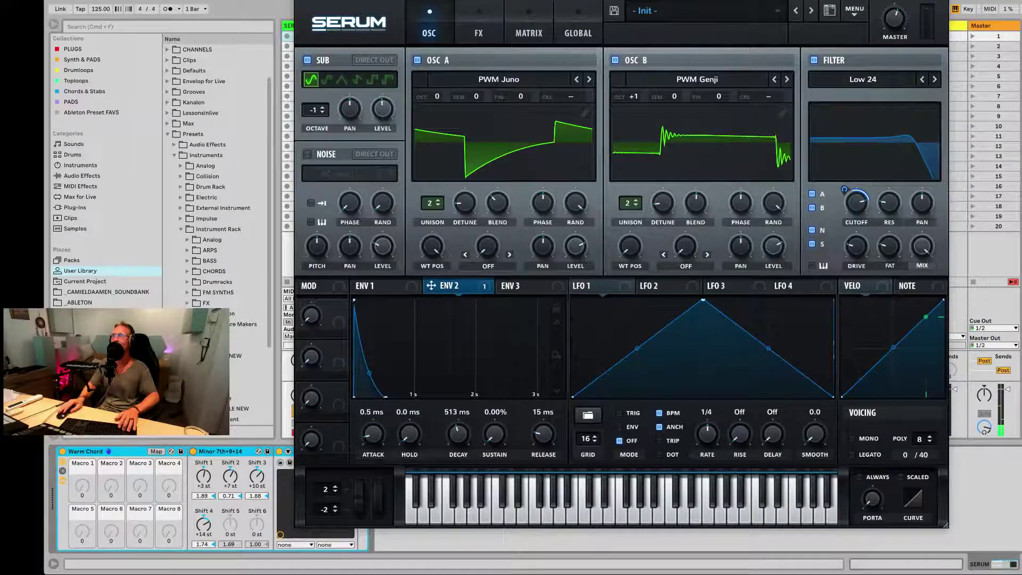
pyautogui.press('super+alt+p')
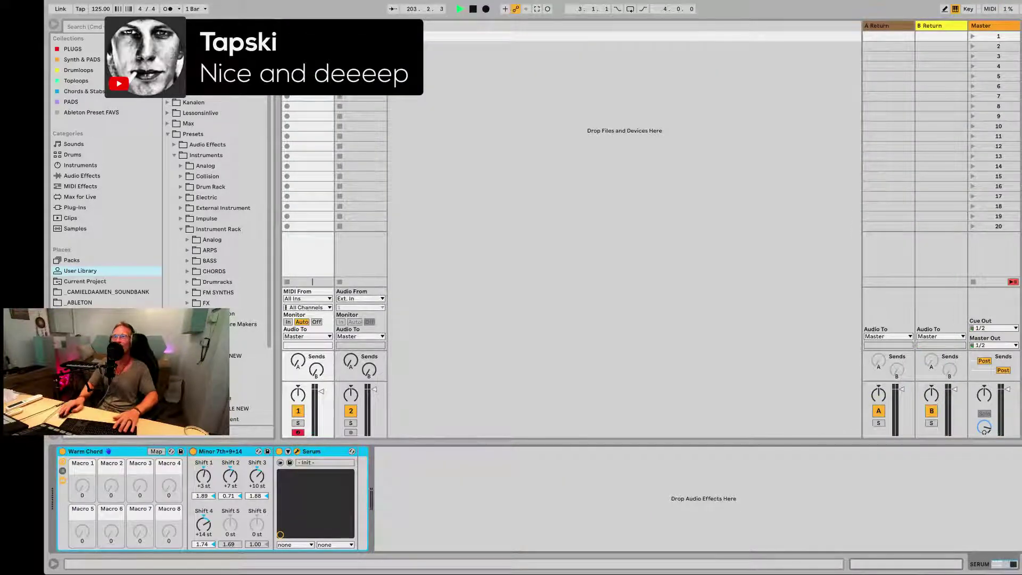
pyautogui.press('super+alt+p')
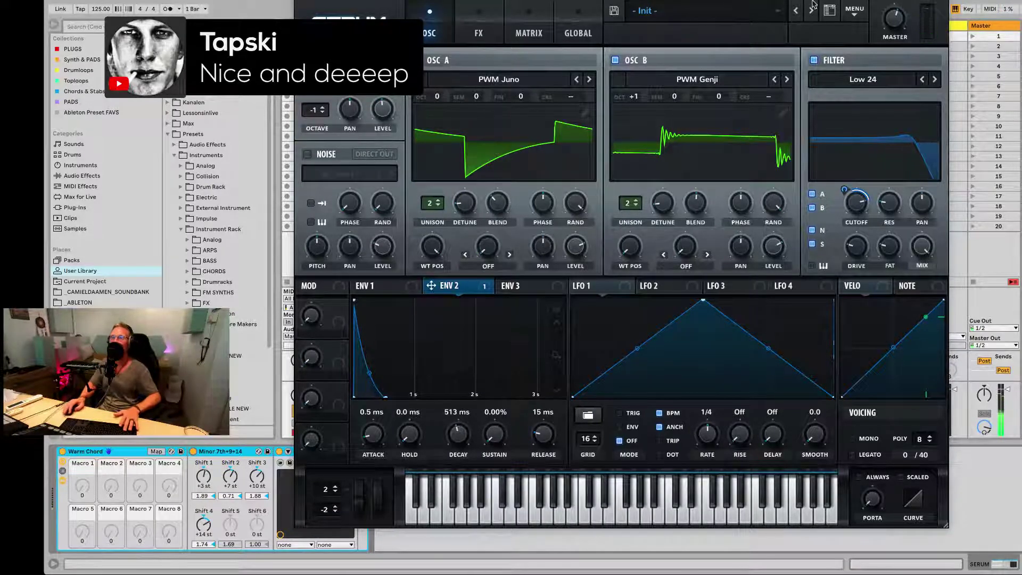
# Set Envelope 1's decay to 438 ms and lower the filter cutoff modulated by Envelope 2.
pyautogui.click(393, 290)
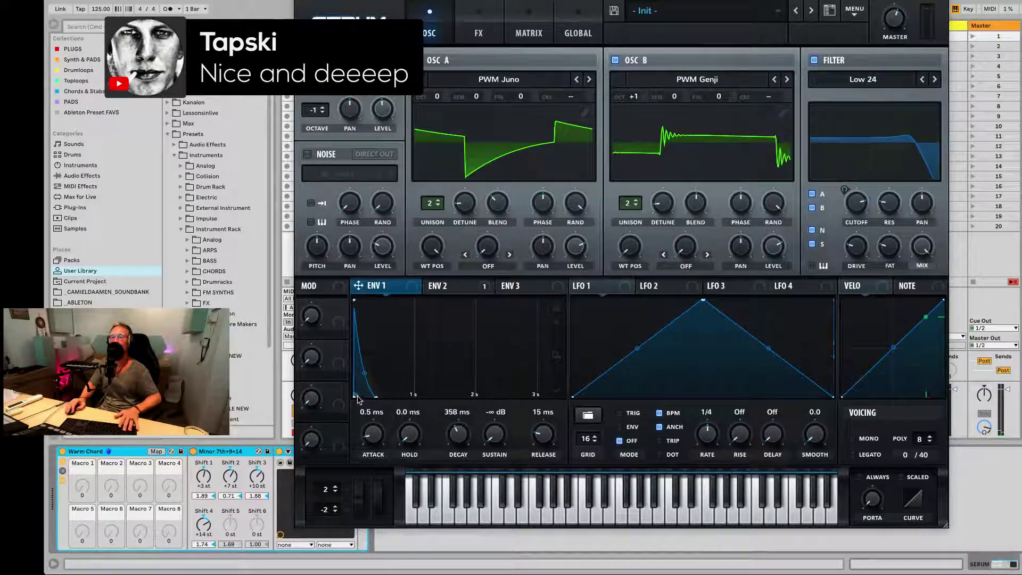
pyautogui.moveTo(460, 444)
pyautogui.mouseDown()
pyautogui.moveTo(460, 423)
pyautogui.moveTo(460, 440)
pyautogui.mouseUp()
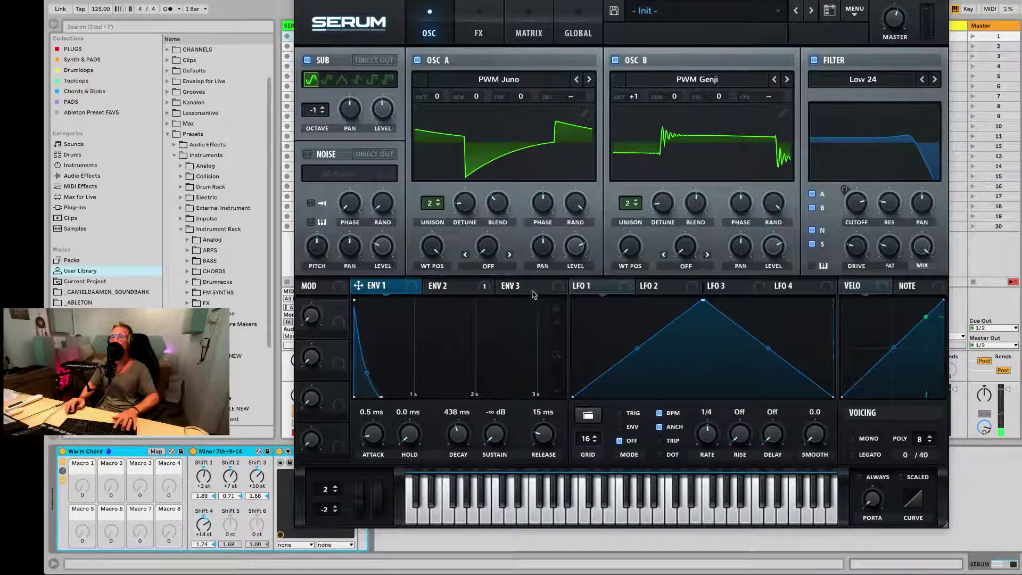
pyautogui.click(485, 288)
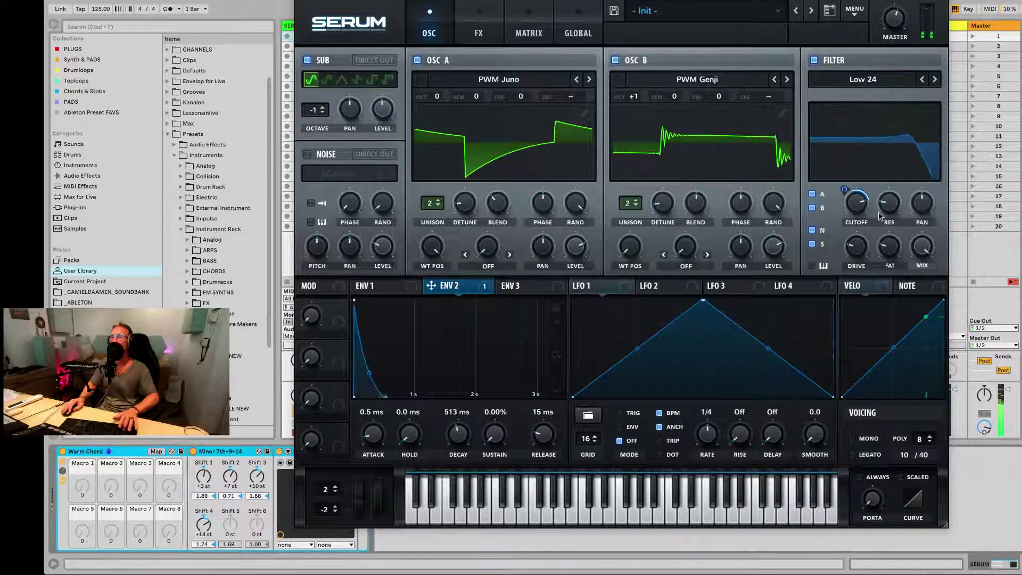
pyautogui.moveTo(850, 194); pyautogui.dragTo(847, 222)
pyautogui.rightClick(842, 196)
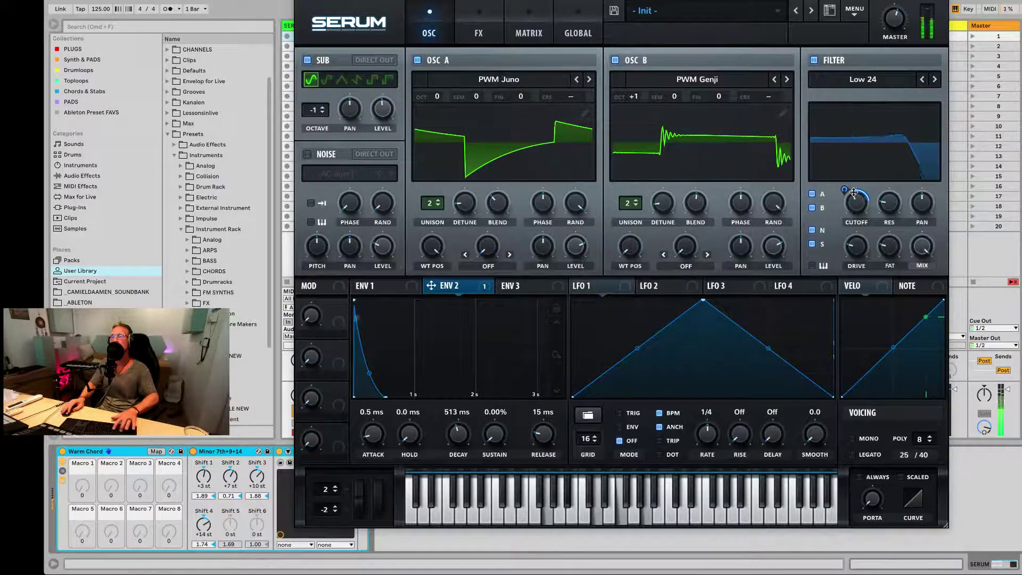
pyautogui.moveTo(854, 196)
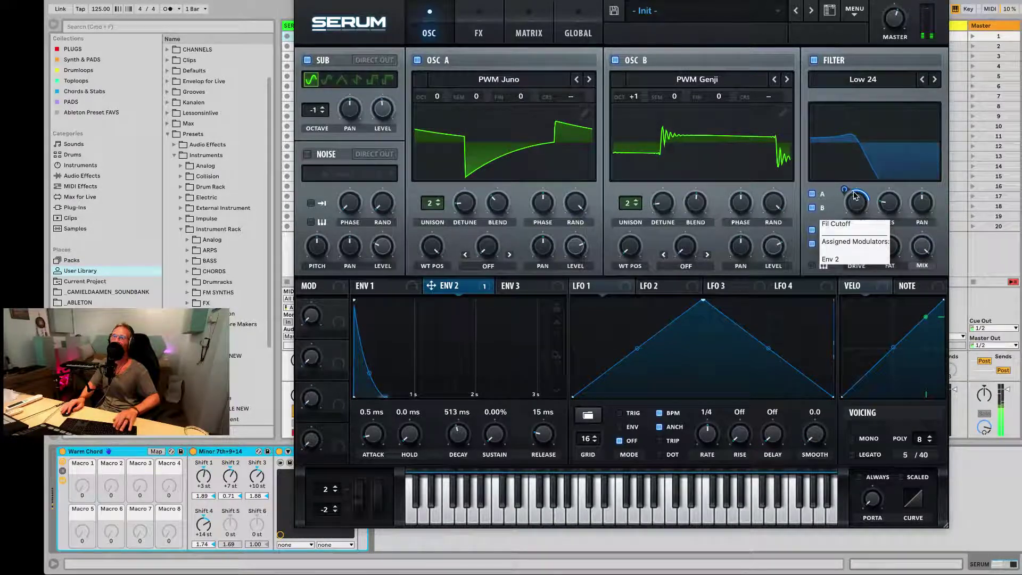
pyautogui.moveTo(854, 197); pyautogui.dragTo(856, 224)
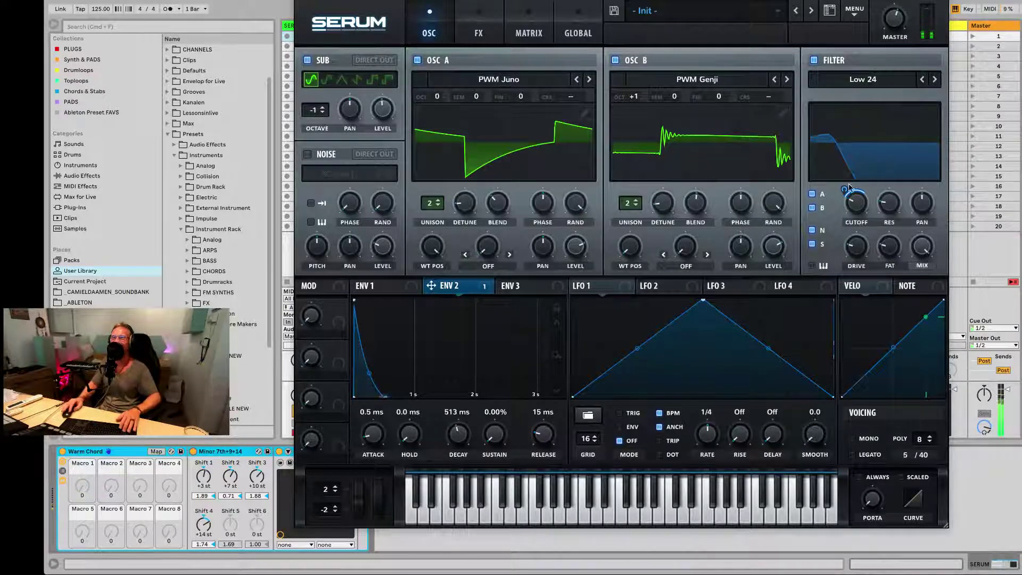
# Enable the chorus effect with a 0.00 Hz rate, a longer delay 2, less depth, and a reduced mix.
pyautogui.click(473, 29)
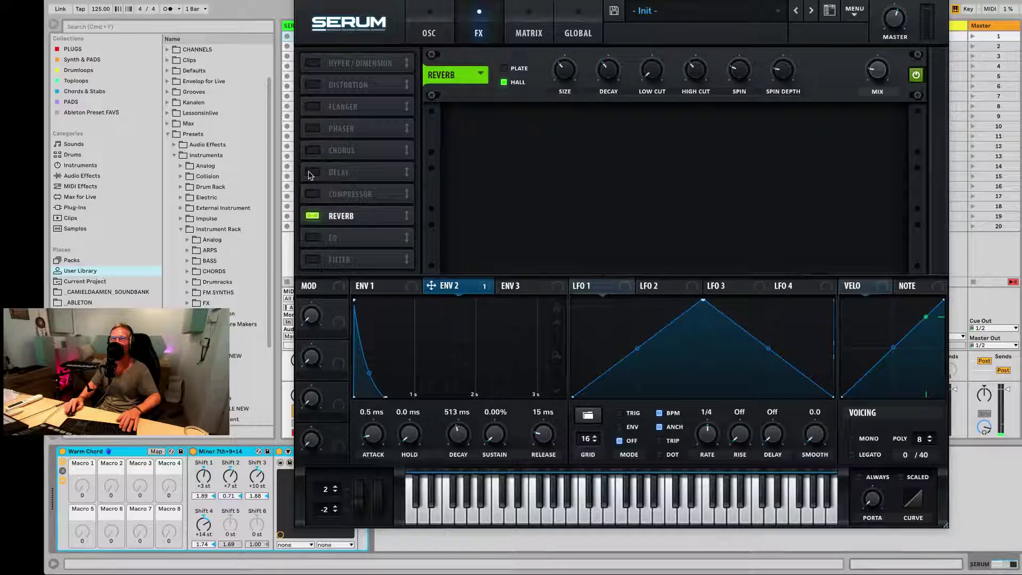
pyautogui.click(318, 153)
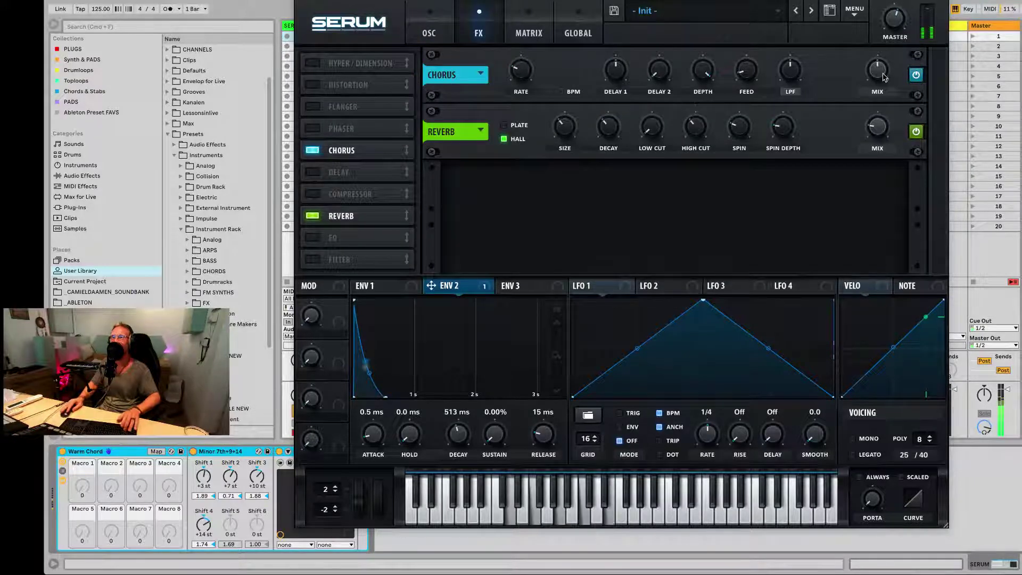
pyautogui.moveTo(883, 78); pyautogui.dragTo(883, 92)
pyautogui.click(513, 75)
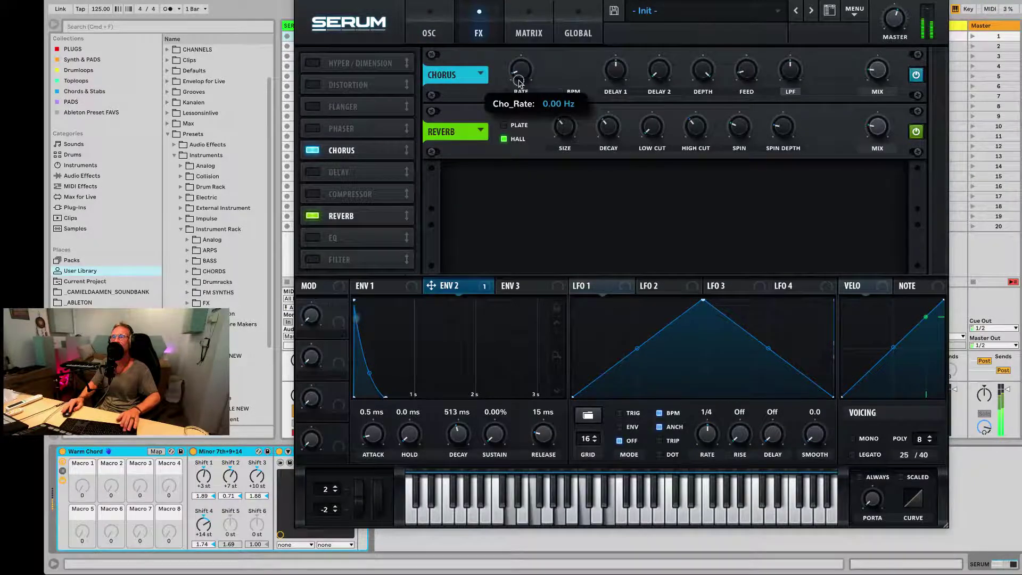
pyautogui.moveTo(658, 72); pyautogui.dragTo(622, 80)
pyautogui.moveTo(710, 74); pyautogui.dragTo(709, 54)
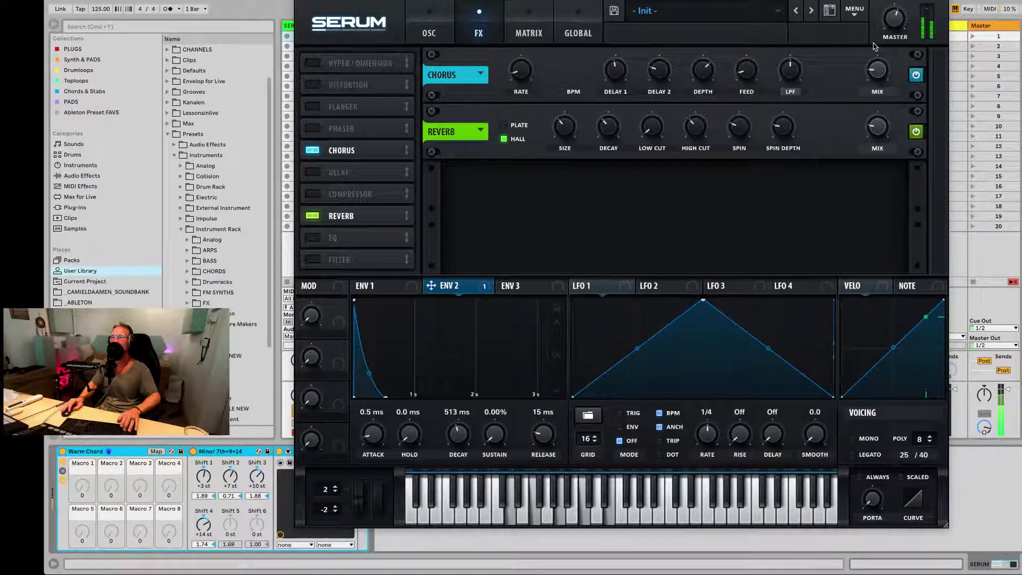
pyautogui.moveTo(877, 70); pyautogui.dragTo(876, 71)
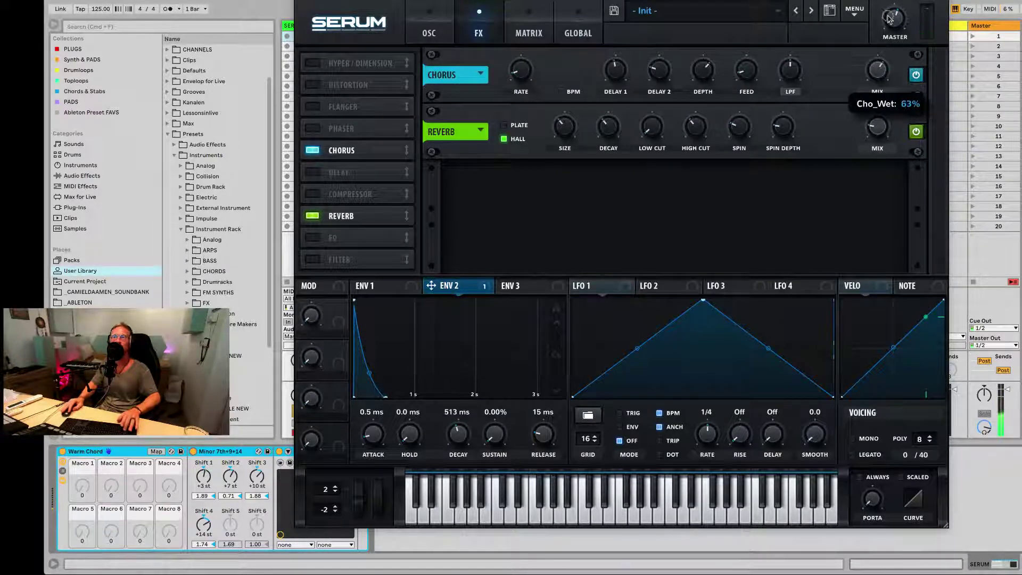
pyautogui.moveTo(888, 20); pyautogui.dragTo(878, 84)
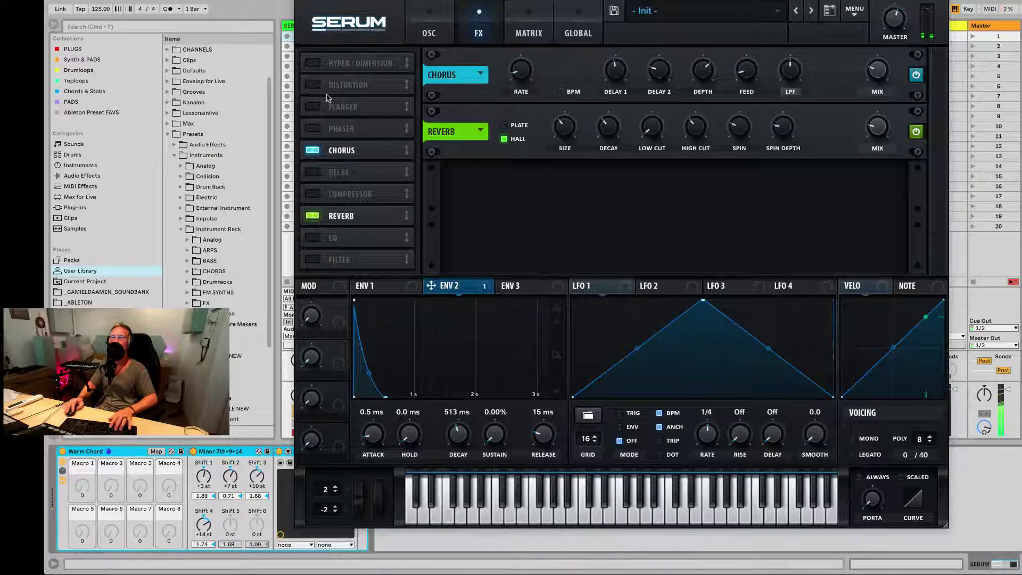
# Try the distortion and flanger effects one after the other, switching each off again.
pyautogui.click(314, 85)
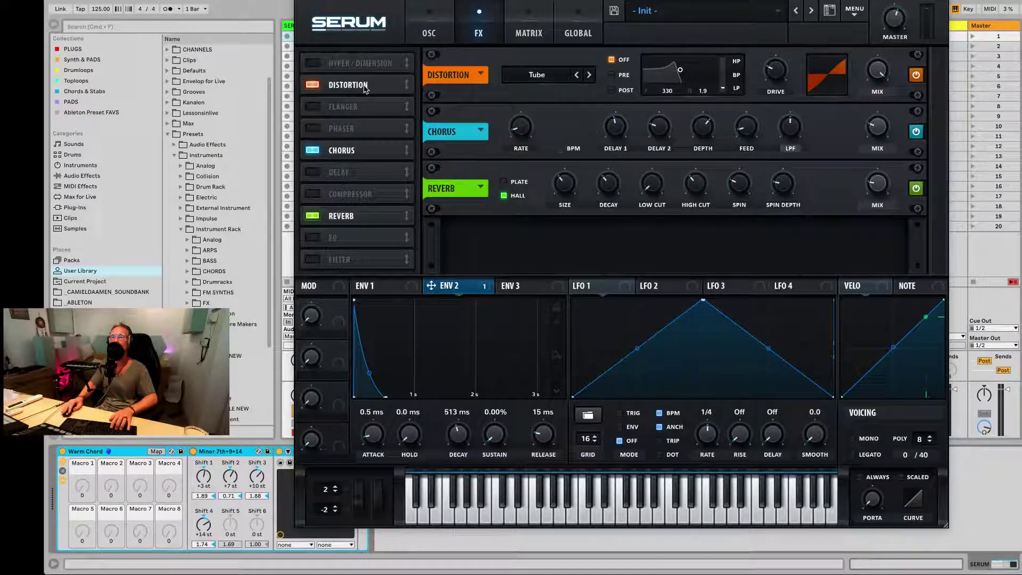
pyautogui.click(321, 86)
pyautogui.click(321, 107)
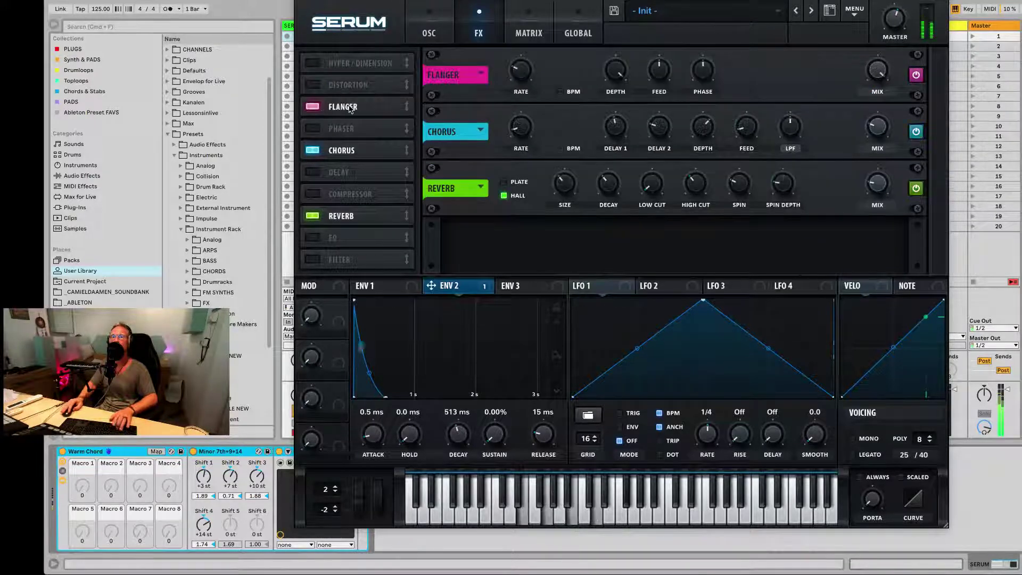
pyautogui.click(316, 108)
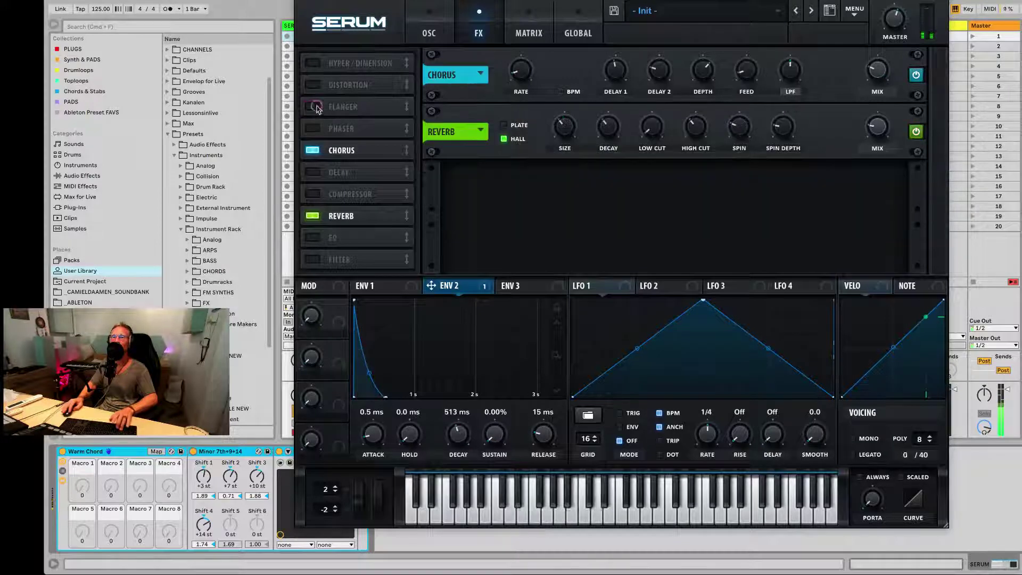
# Enable the EQ, boost its high band at 834 Hz, and switch the low band to a peak shape with raised gain.
pyautogui.click(324, 238)
pyautogui.moveTo(826, 186); pyautogui.dragTo(827, 178)
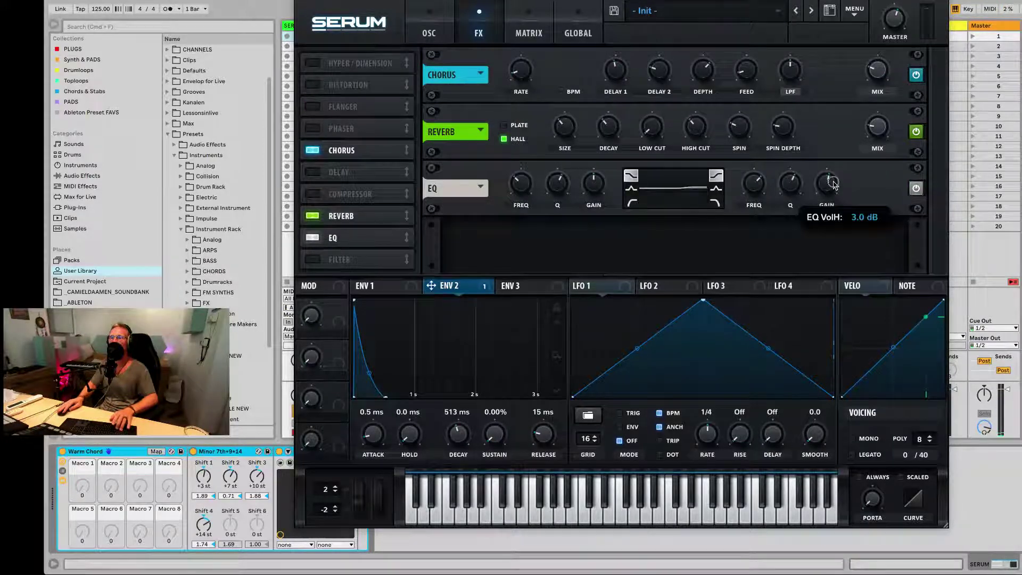
pyautogui.moveTo(754, 184); pyautogui.dragTo(756, 204)
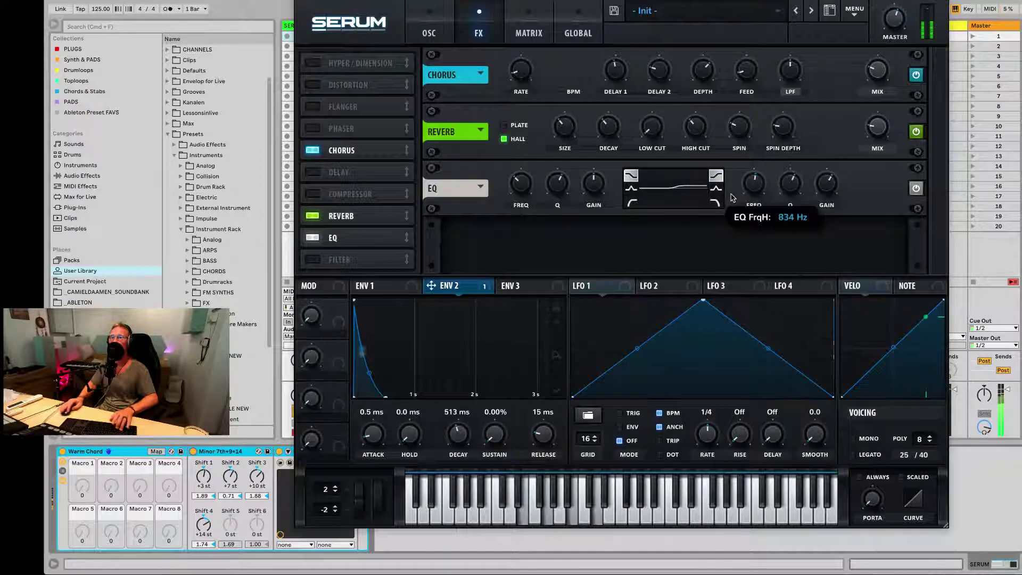
pyautogui.moveTo(593, 184); pyautogui.dragTo(517, 196)
pyautogui.click(631, 188)
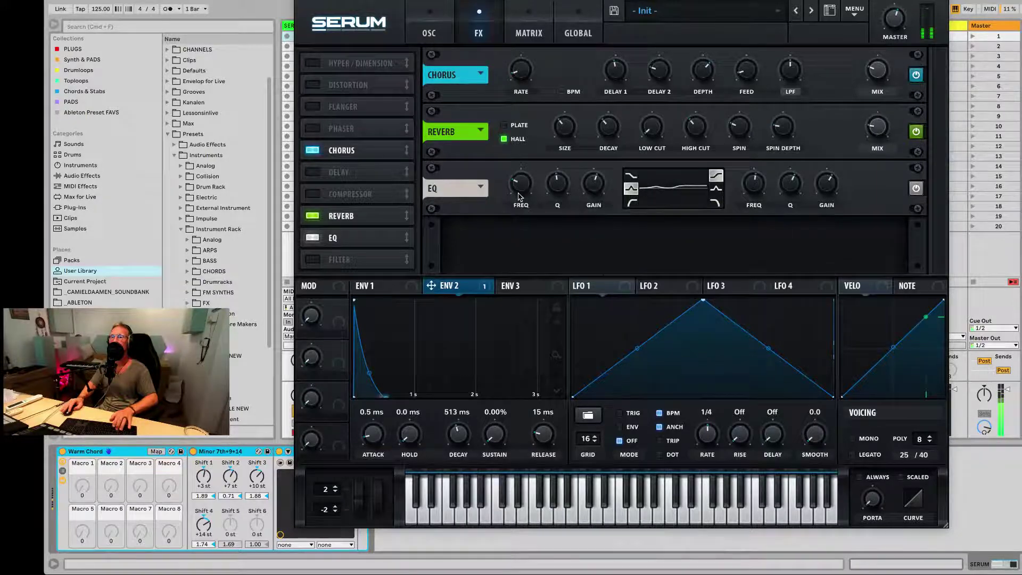
# Set the attack to 0.6 ms on Envelope 2 and to 0.0 ms on Envelope 1.
pyautogui.click(435, 36)
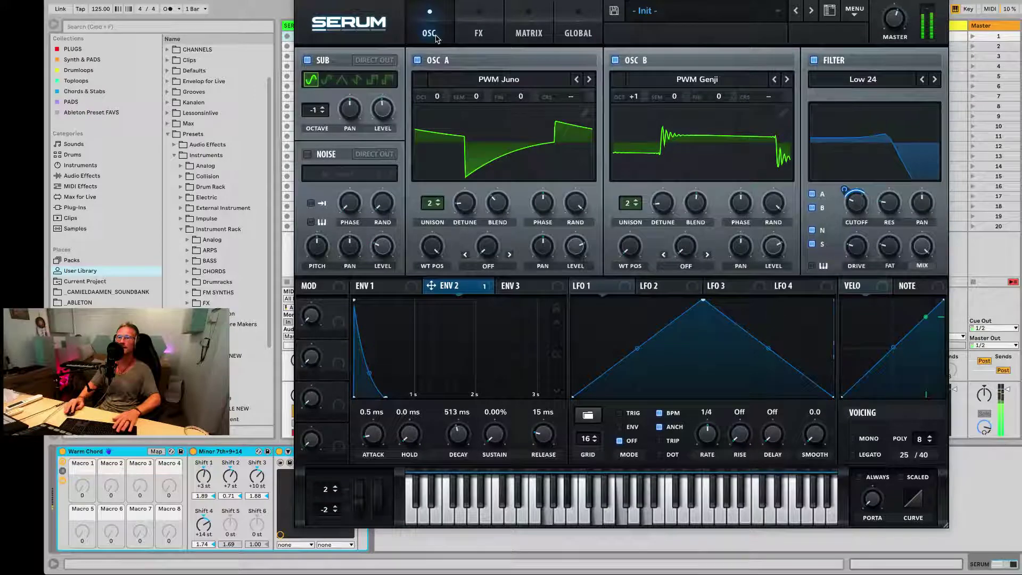
pyautogui.moveTo(373, 440)
pyautogui.mouseDown()
pyautogui.moveTo(381, 401)
pyautogui.moveTo(376, 457)
pyautogui.mouseUp()
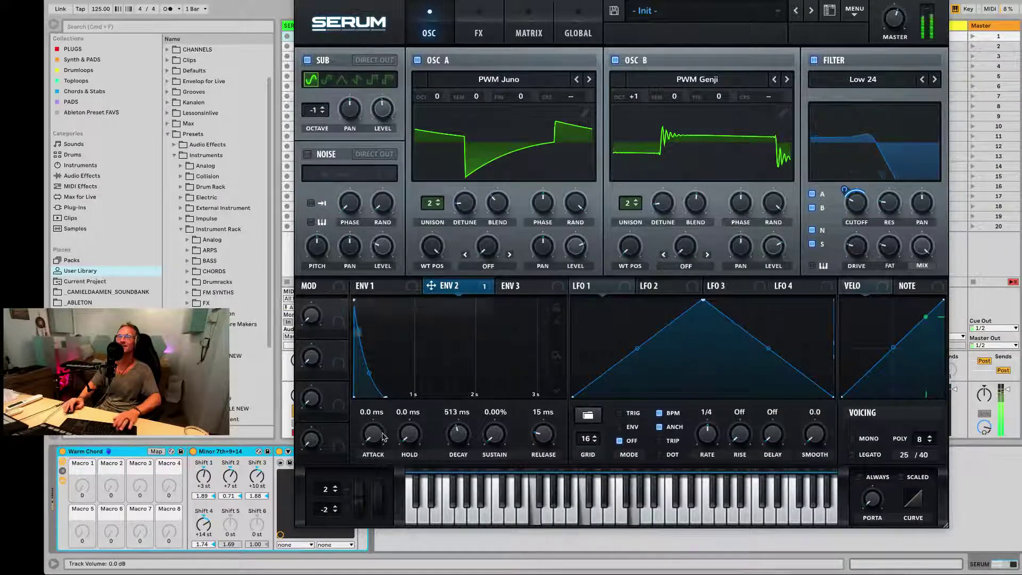
pyautogui.moveTo(374, 442)
pyautogui.moveTo(373, 438); pyautogui.dragTo(372, 430)
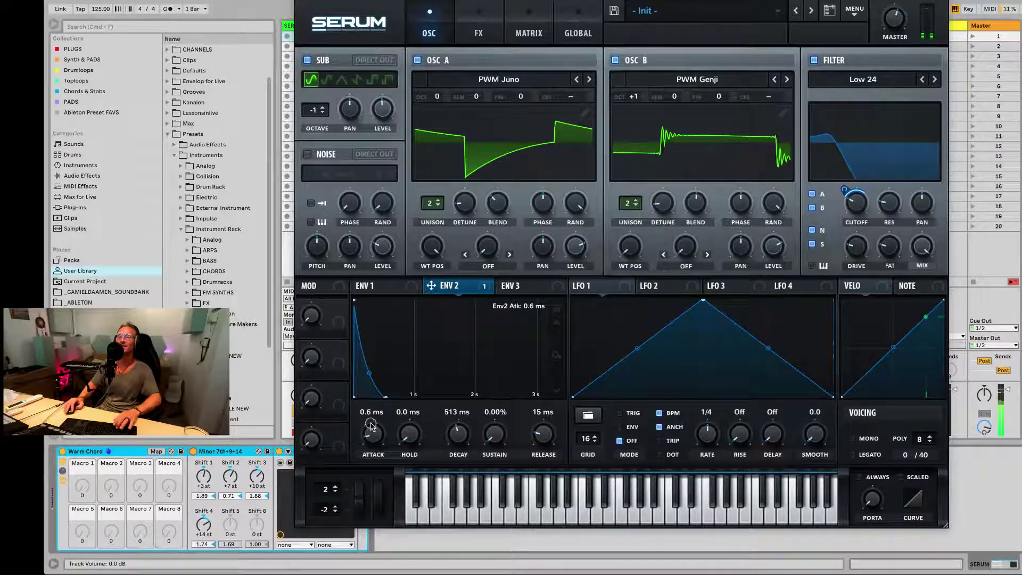
pyautogui.click(372, 285)
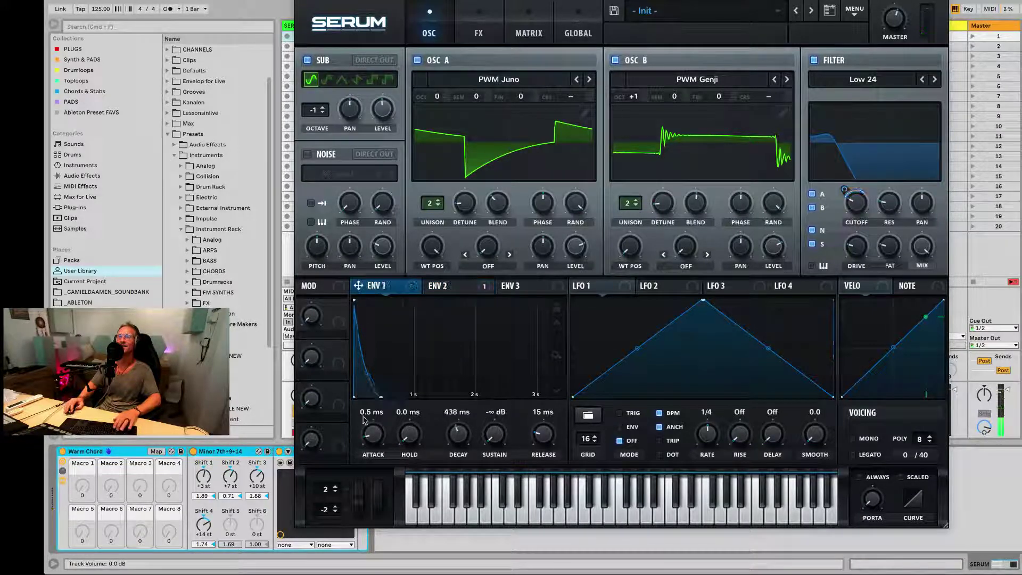
pyautogui.moveTo(374, 432)
pyautogui.mouseDown()
pyautogui.moveTo(377, 407)
pyautogui.moveTo(377, 439)
pyautogui.mouseUp()
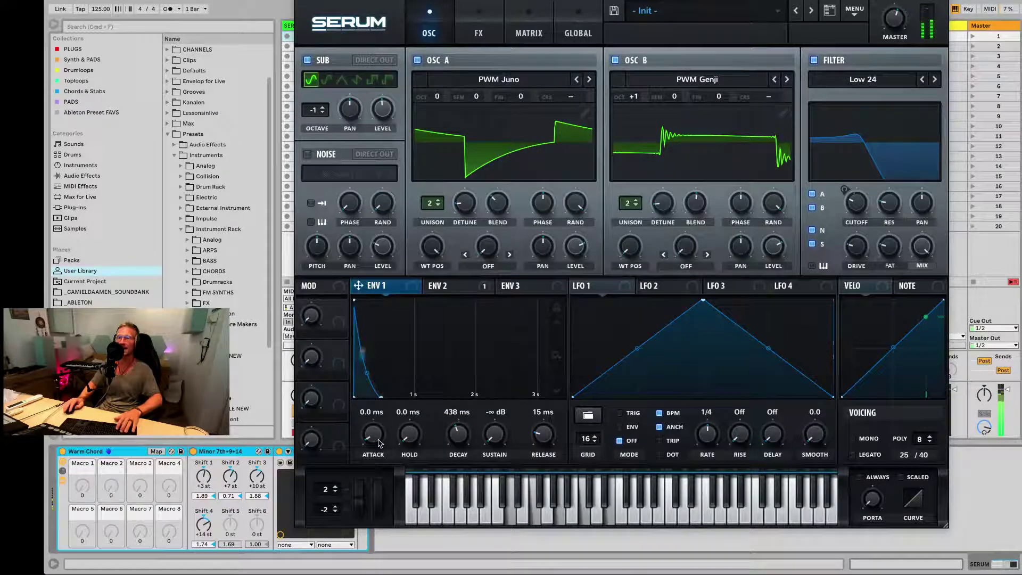
# Save the preset as House Stabb in the User folder.
pyautogui.click(613, 11)
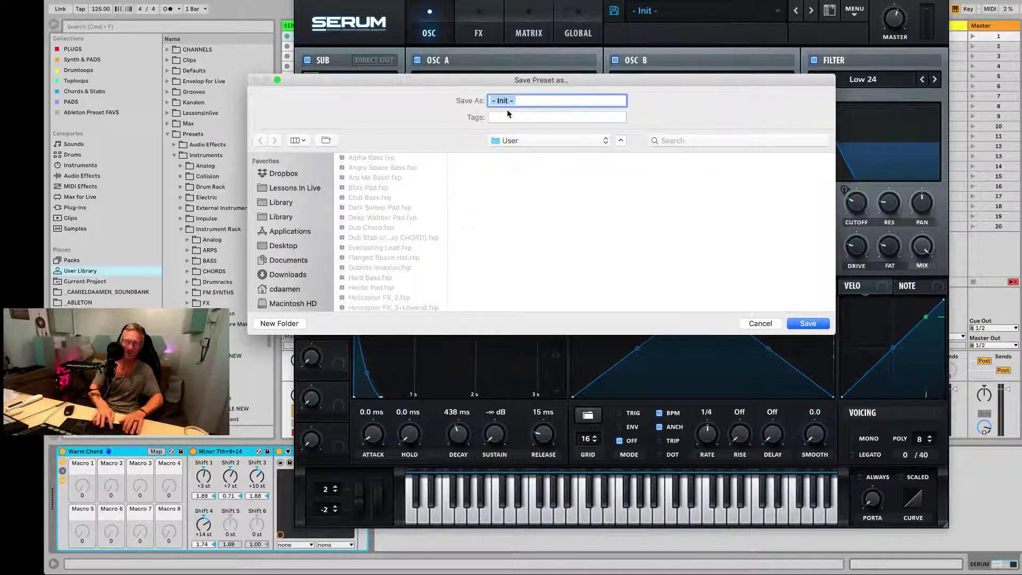
pyautogui.write('House')
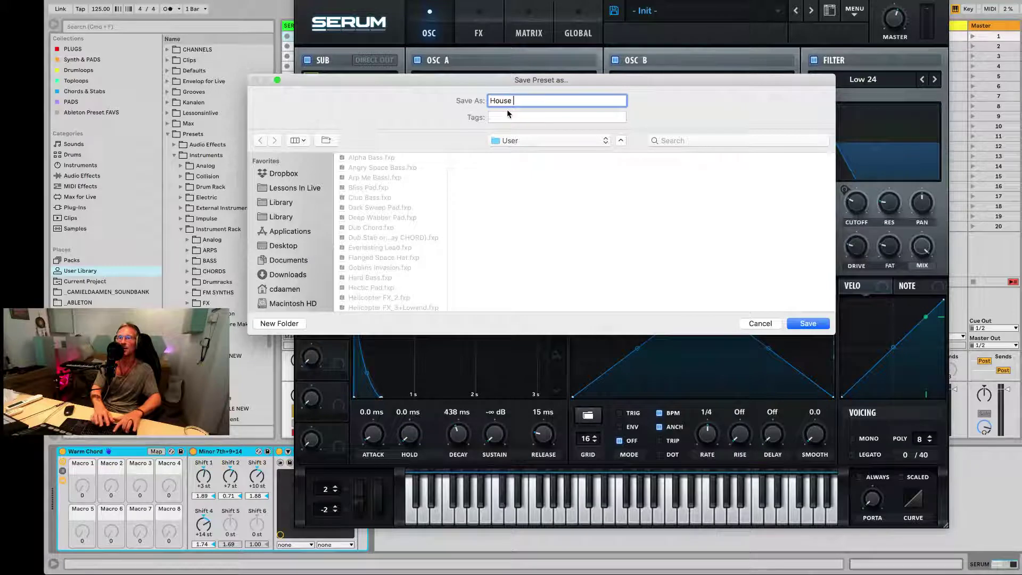
pyautogui.write(' Stabb')
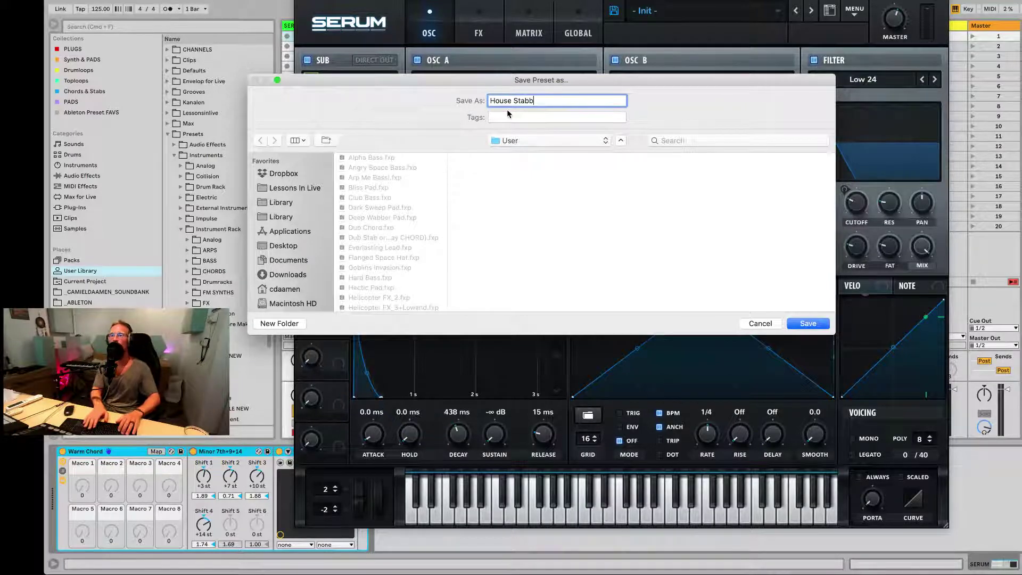
pyautogui.press('Return')
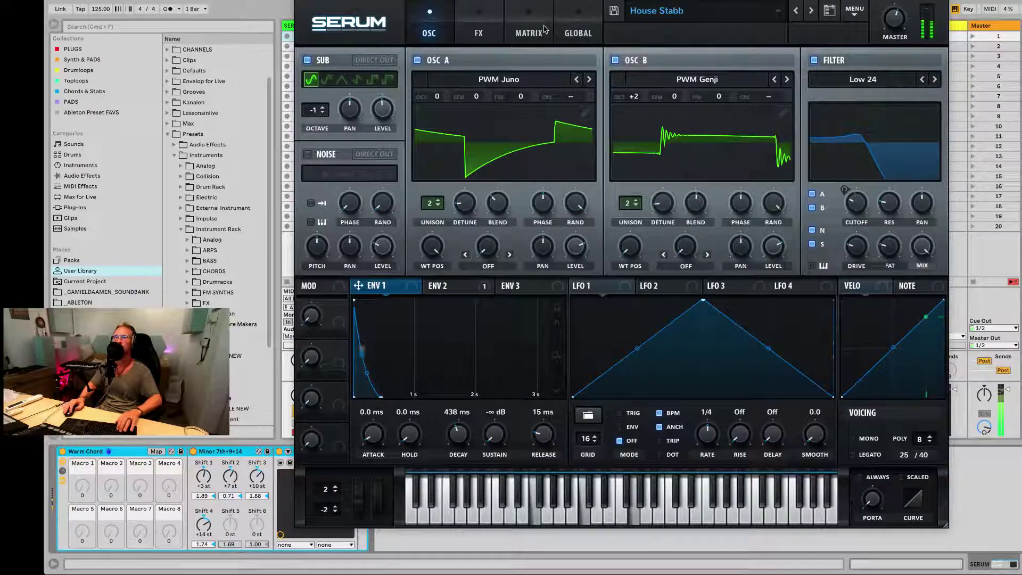
# Enable a 1/8 ping-pong delay with offsets 1.107 and 1.041, more feedback, and its filter at 1273 Hz with width 0.8.
pyautogui.click(478, 31)
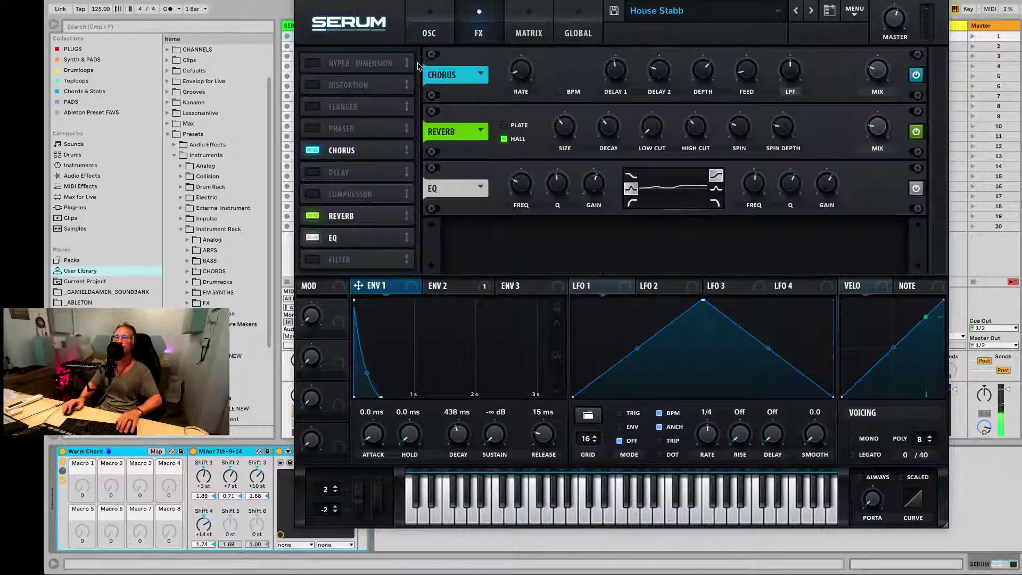
pyautogui.click(310, 172)
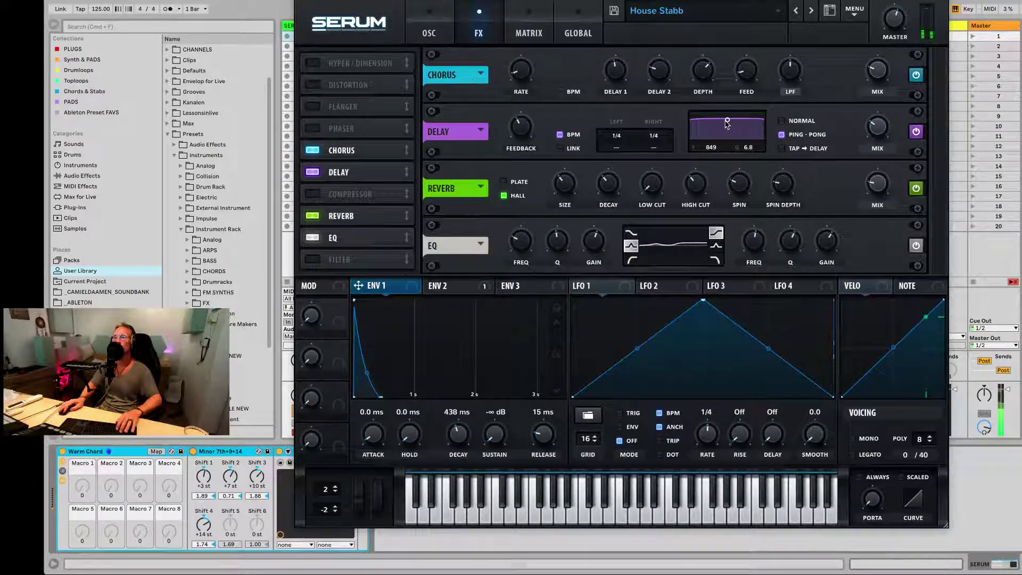
pyautogui.moveTo(726, 124); pyautogui.dragTo(733, 136)
pyautogui.moveTo(653, 137); pyautogui.dragTo(643, 159)
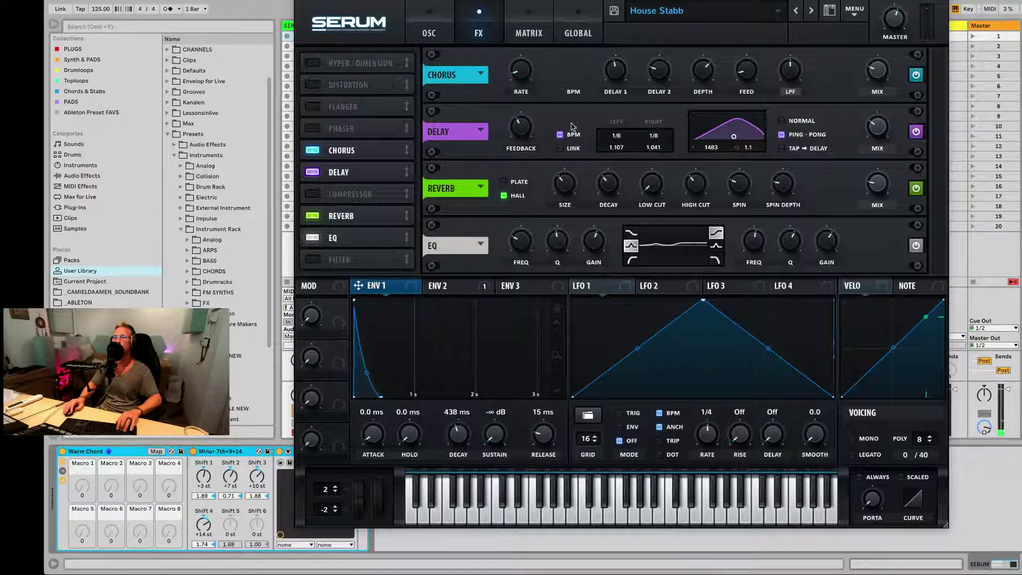
pyautogui.moveTo(536, 133); pyautogui.dragTo(532, 97)
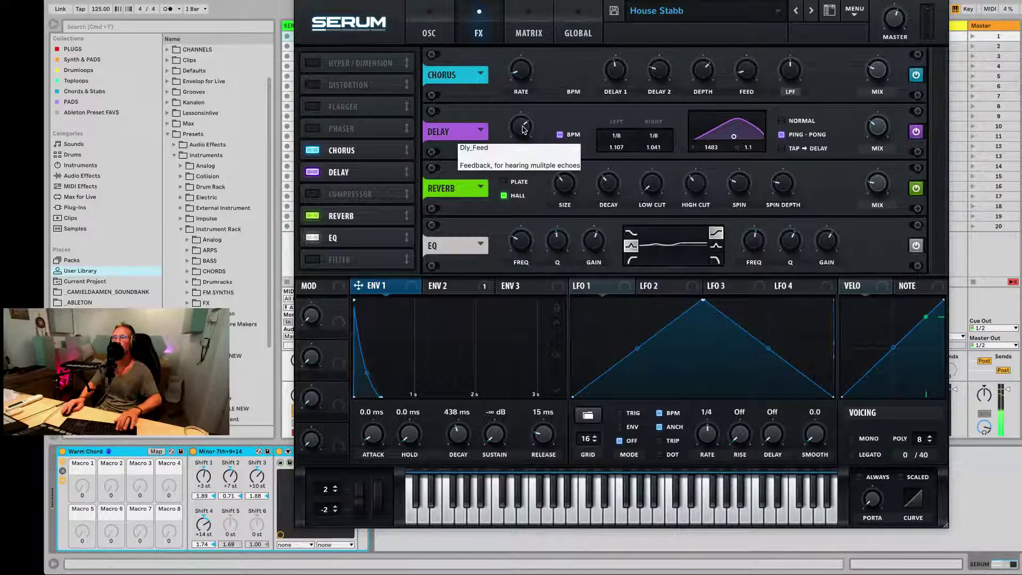
pyautogui.moveTo(733, 137)
pyautogui.mouseDown()
pyautogui.moveTo(724, 139)
pyautogui.moveTo(760, 148)
pyautogui.moveTo(748, 142)
pyautogui.mouseUp()
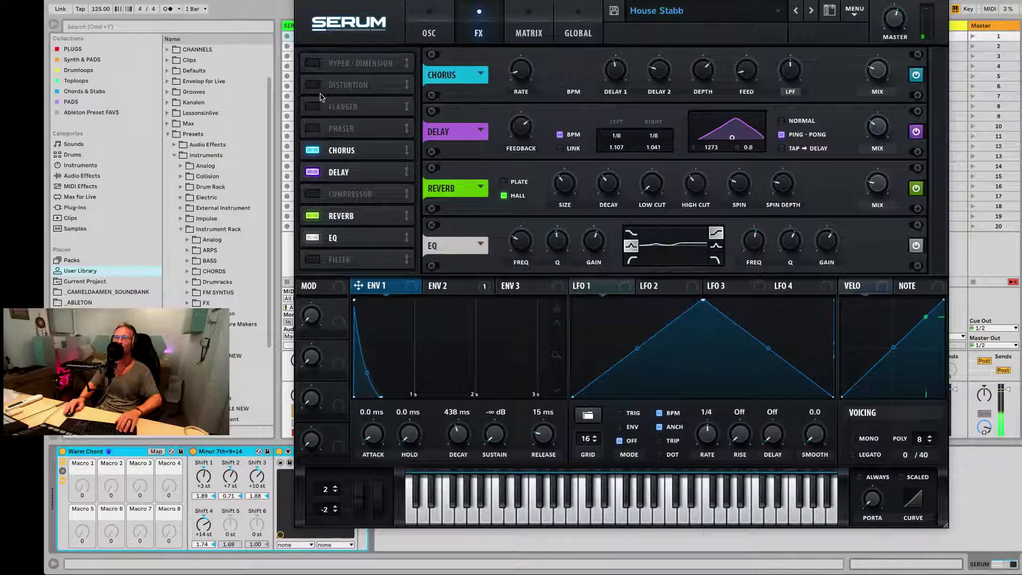
# Reset the synth to the Init preset.
pyautogui.click(426, 27)
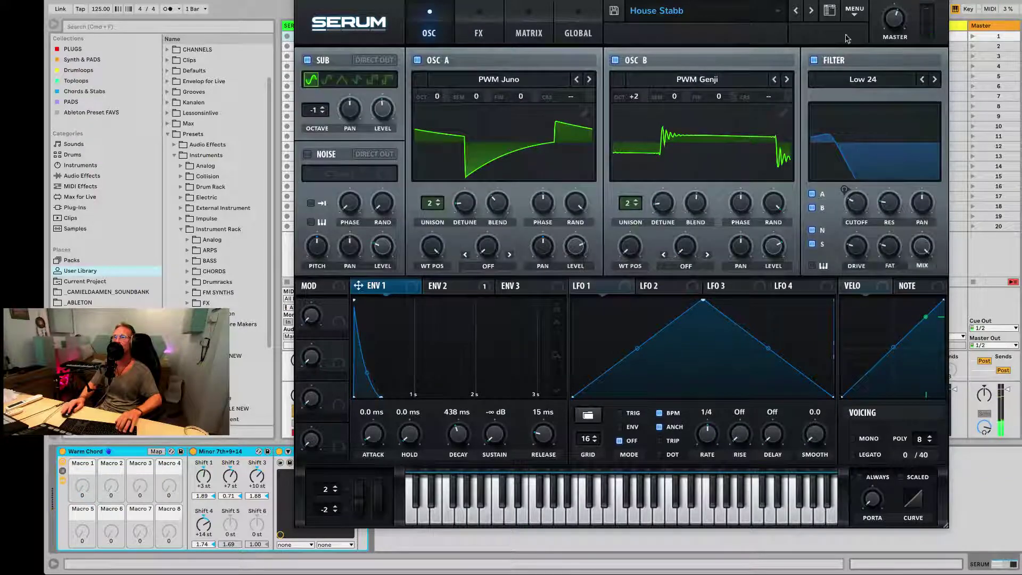
pyautogui.click(854, 11)
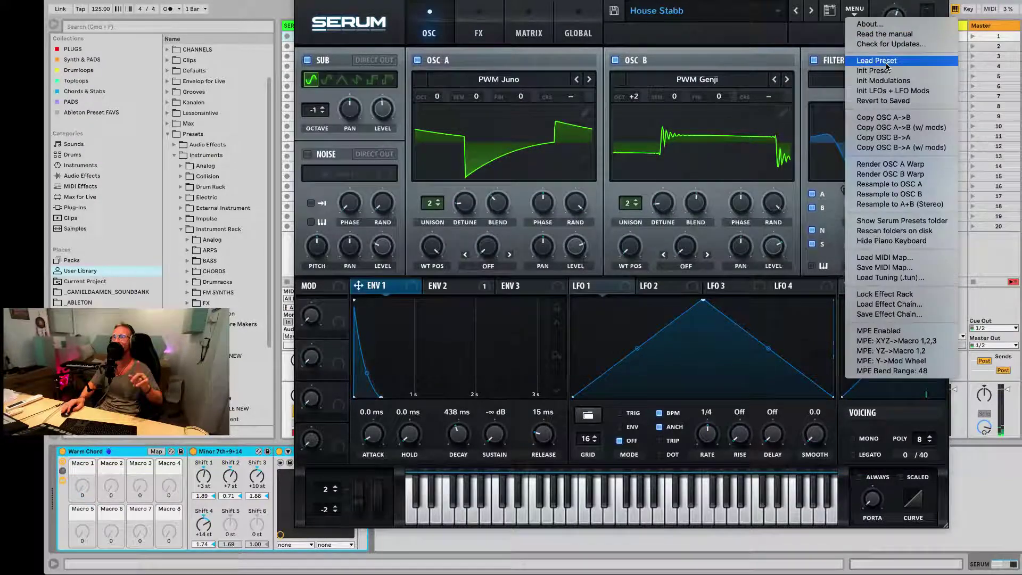
pyautogui.click(886, 70)
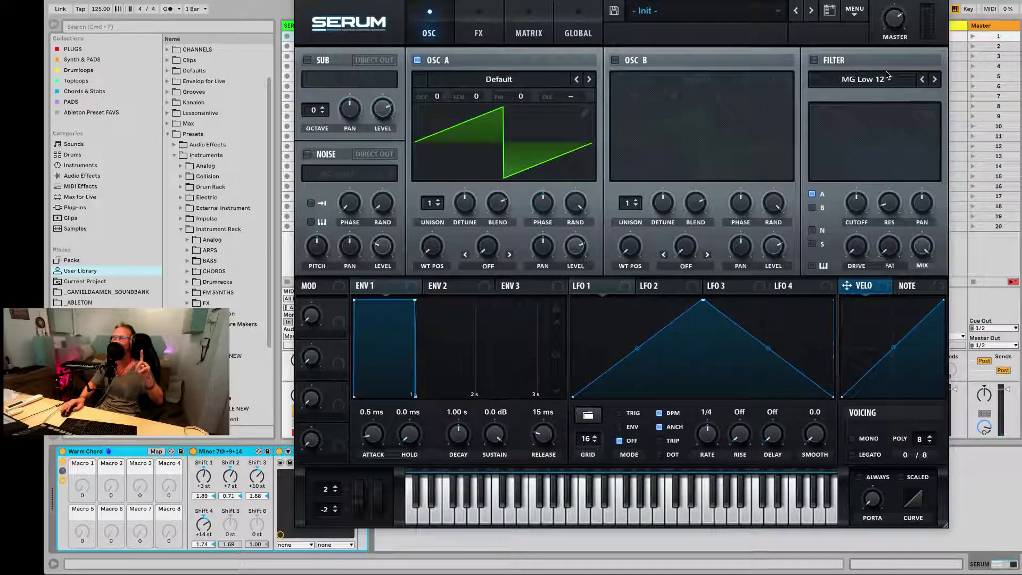
# Load the analog Basic Shapes wavetable in oscillator A, enable oscillator B, and give it the same wavetable.
pyautogui.click(519, 79)
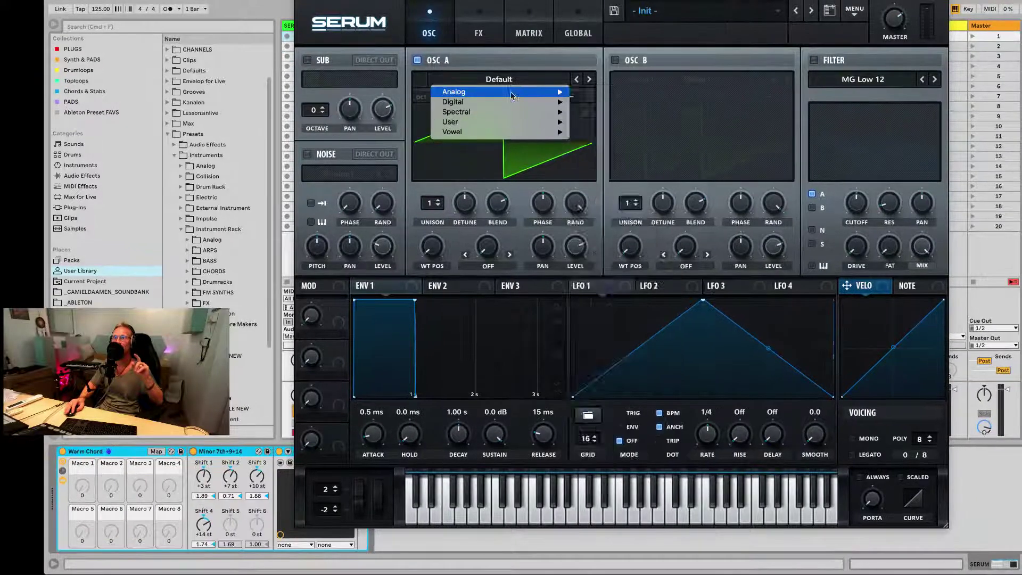
pyautogui.moveTo(513, 92)
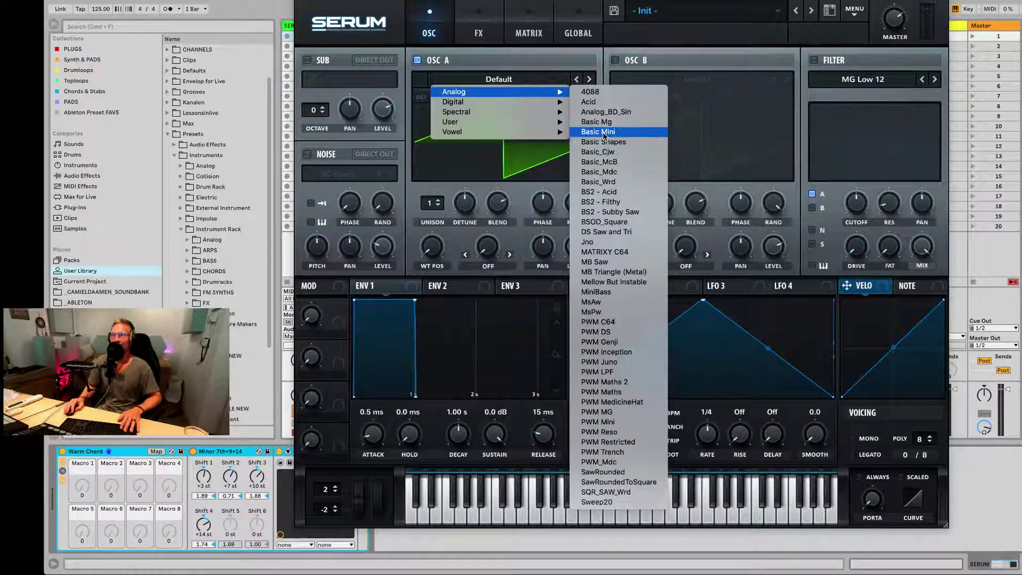
pyautogui.click(616, 64)
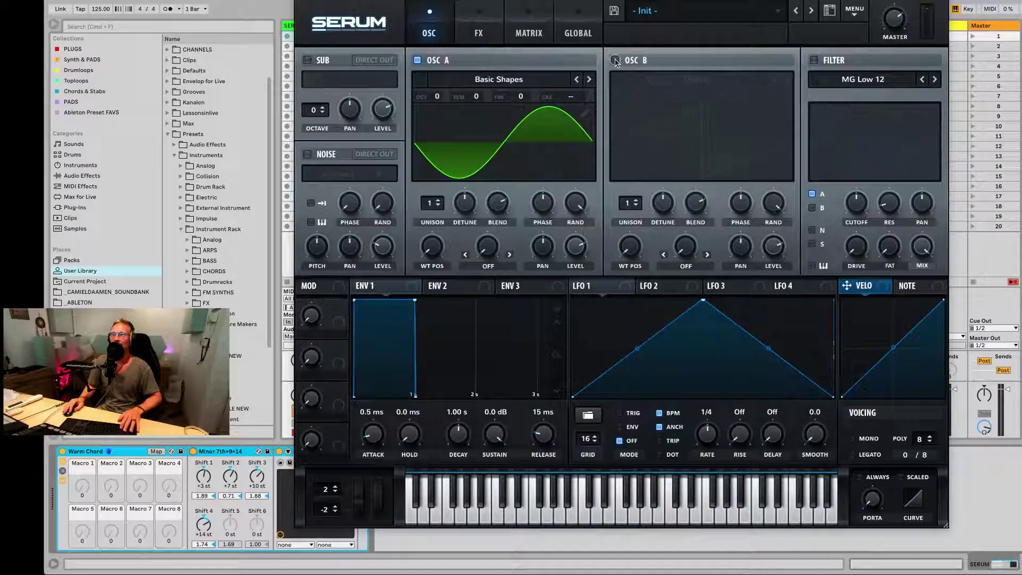
pyautogui.click(616, 60)
pyautogui.click(697, 79)
pyautogui.moveTo(670, 92)
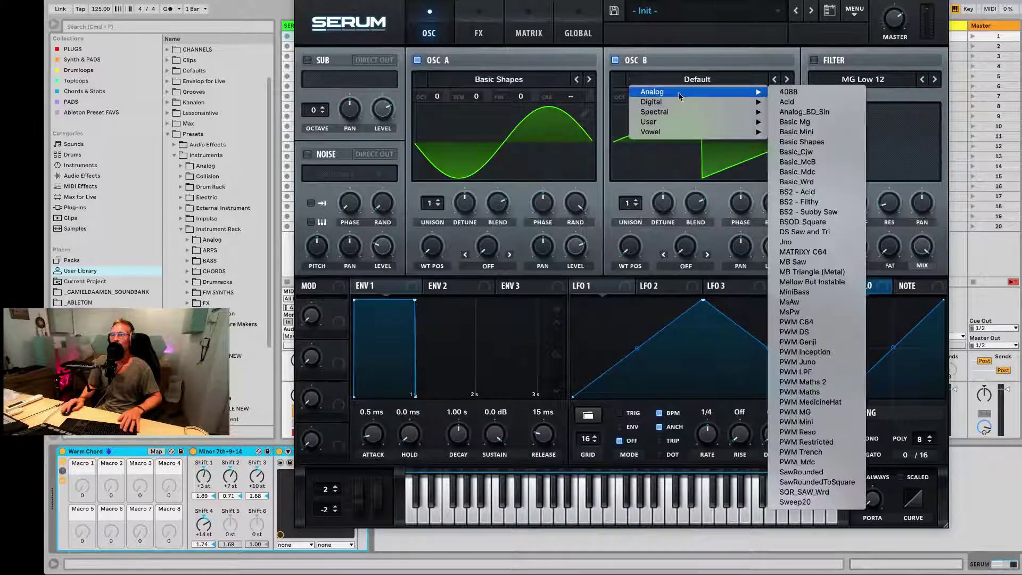
pyautogui.click(827, 141)
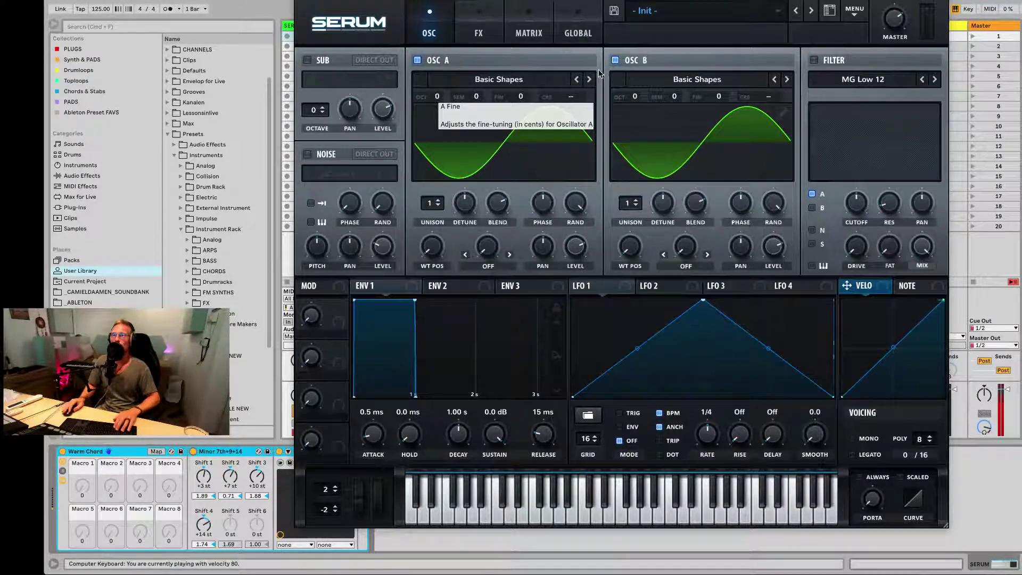
# Audition the two sine oscillators with notes in the C2 to D3 octave, with the Minor 7th+9+14 chord device on and then bypassed.
pyautogui.moveTo(897, 39)
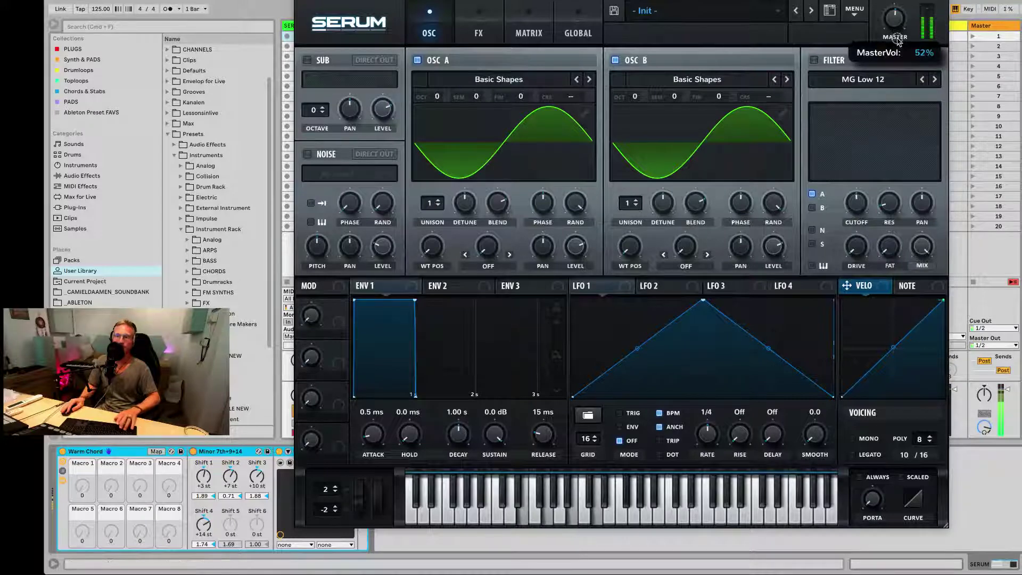
pyautogui.press('z')
pyautogui.press('x')
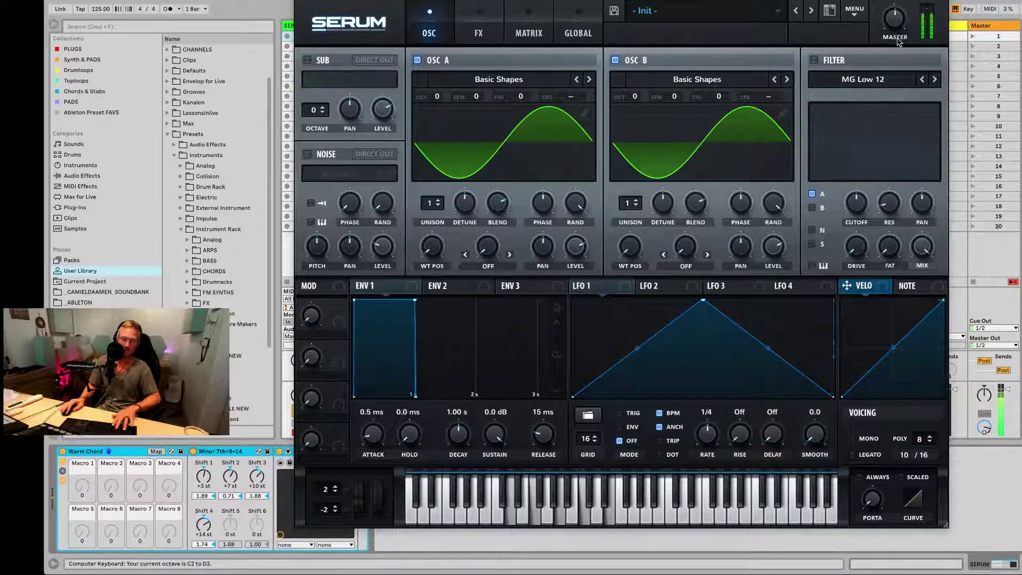
pyautogui.press('s')
pyautogui.press('g')
pyautogui.press('s')
pyautogui.press('s')
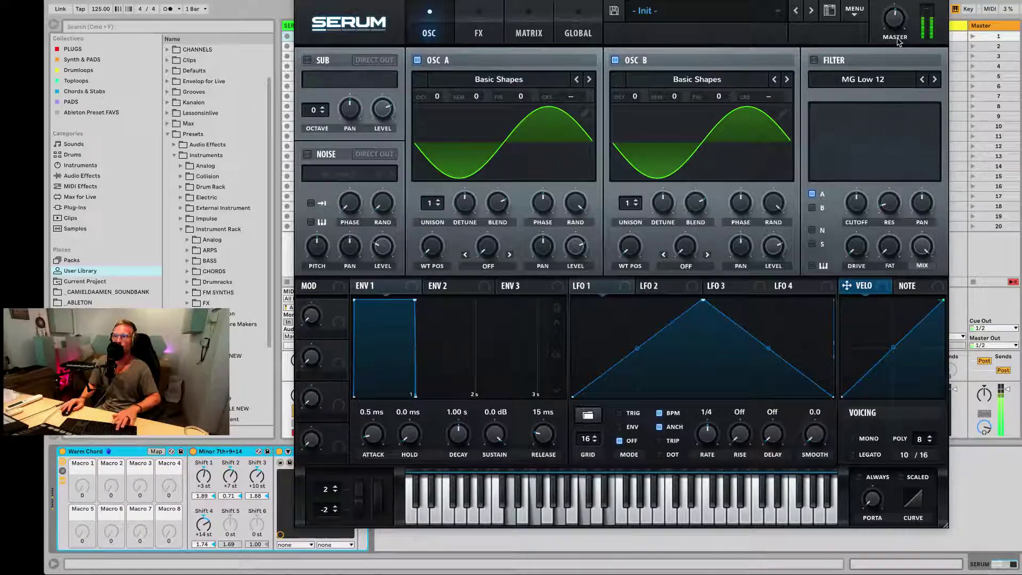
pyautogui.press('g')
pyautogui.press('s')
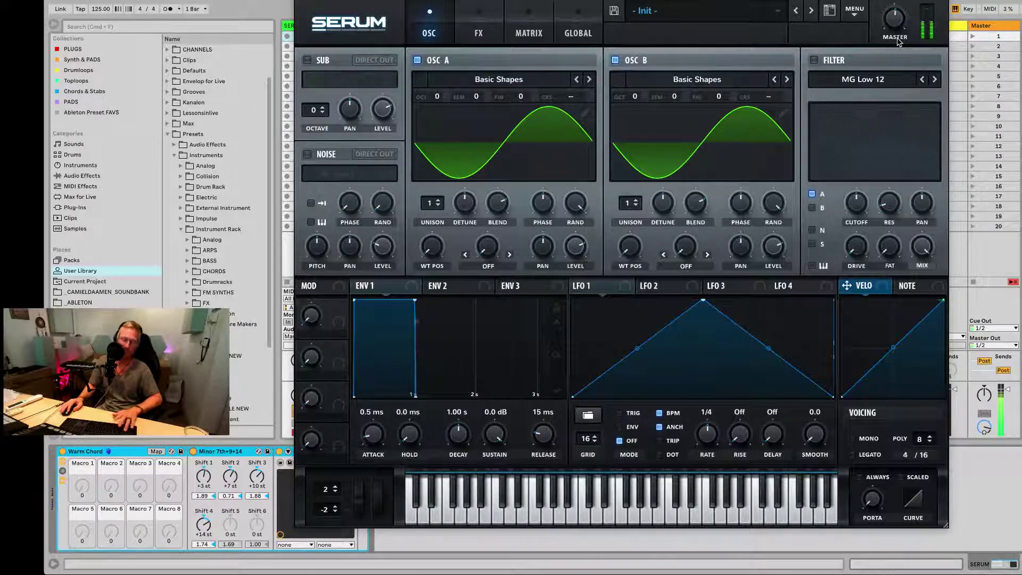
pyautogui.press('s')
pyautogui.press('s')
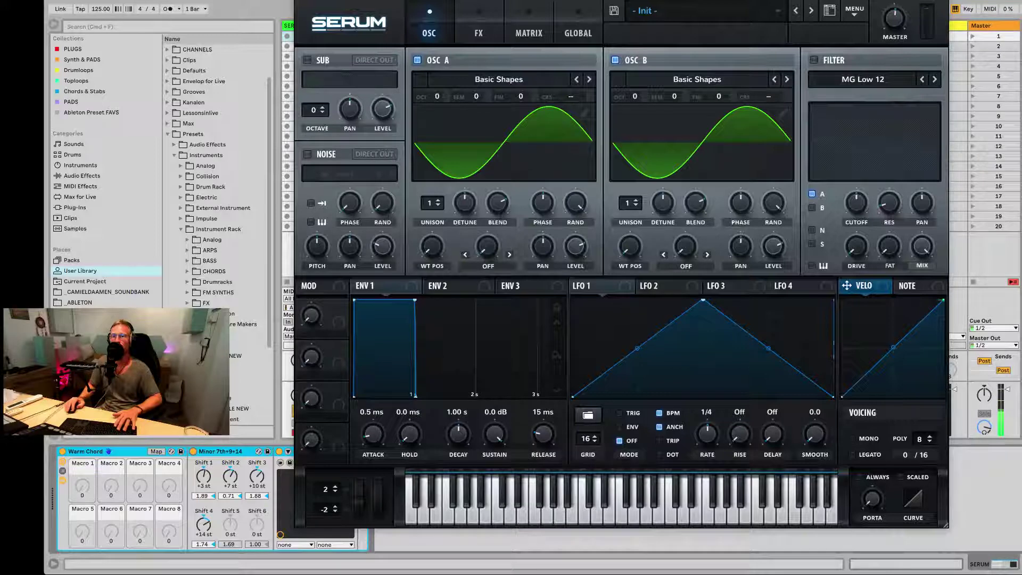
pyautogui.press('s')
pyautogui.press('g')
pyautogui.press('s')
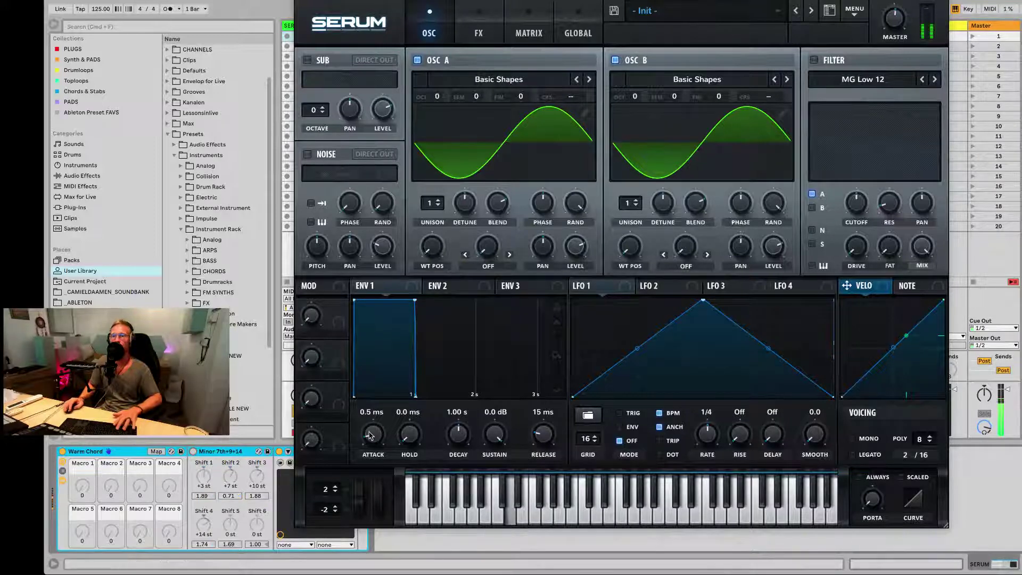
pyautogui.press('g')
# Enable the sine sub oscillator, set its octave to -1, and adjust its level while playing notes.
pyautogui.click(307, 59)
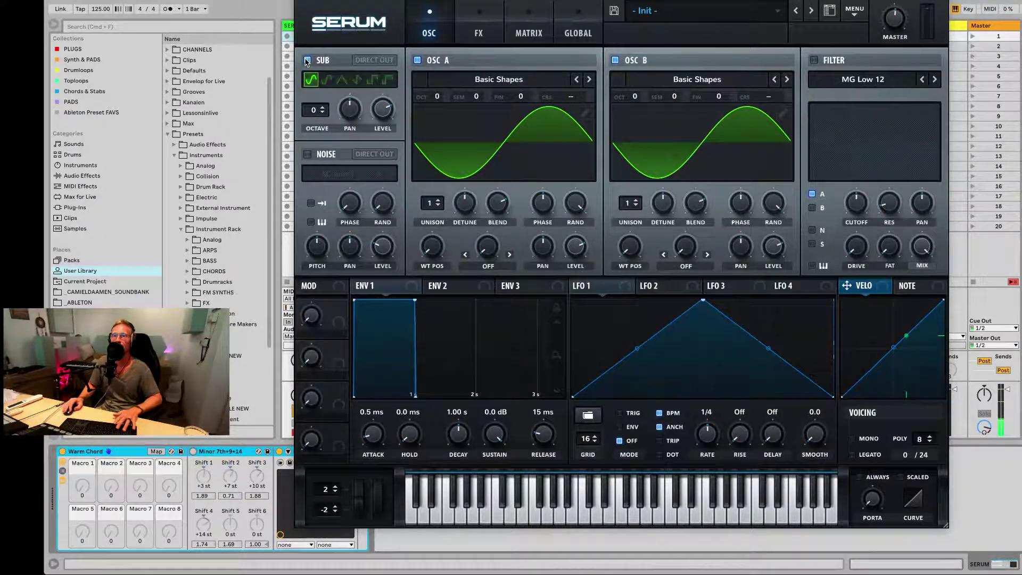
pyautogui.press('s')
pyautogui.moveTo(314, 113); pyautogui.dragTo(314, 119)
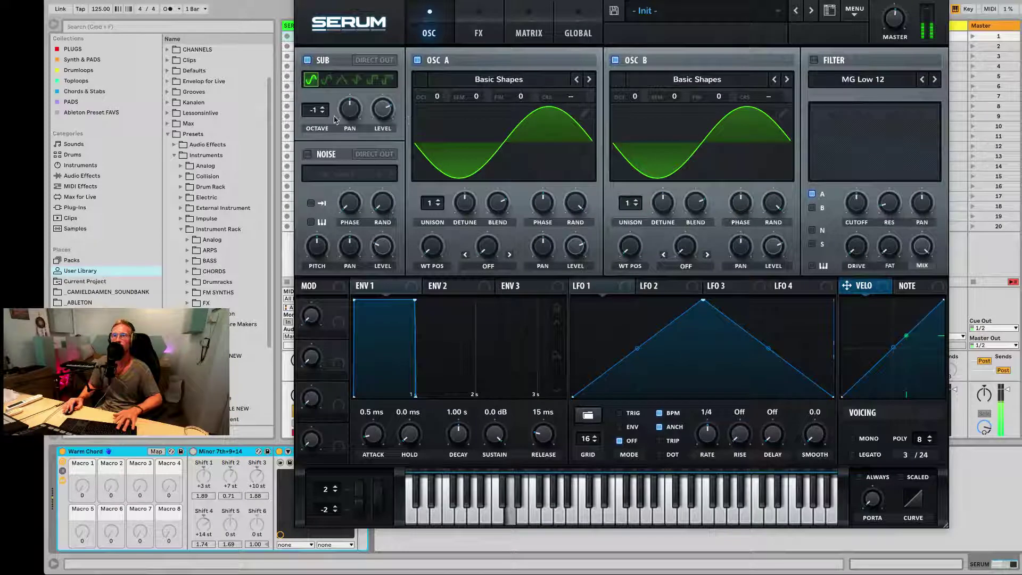
pyautogui.click(315, 115)
pyautogui.moveTo(309, 125); pyautogui.dragTo(314, 113)
pyautogui.moveTo(384, 118); pyautogui.dragTo(382, 121)
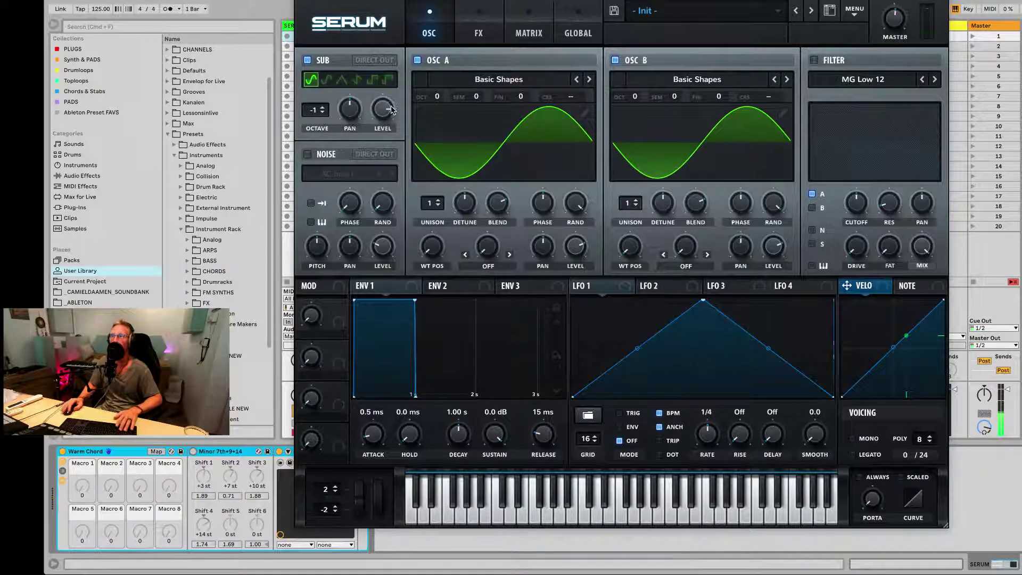
pyautogui.click(391, 110)
pyautogui.moveTo(378, 183); pyautogui.dragTo(379, 139)
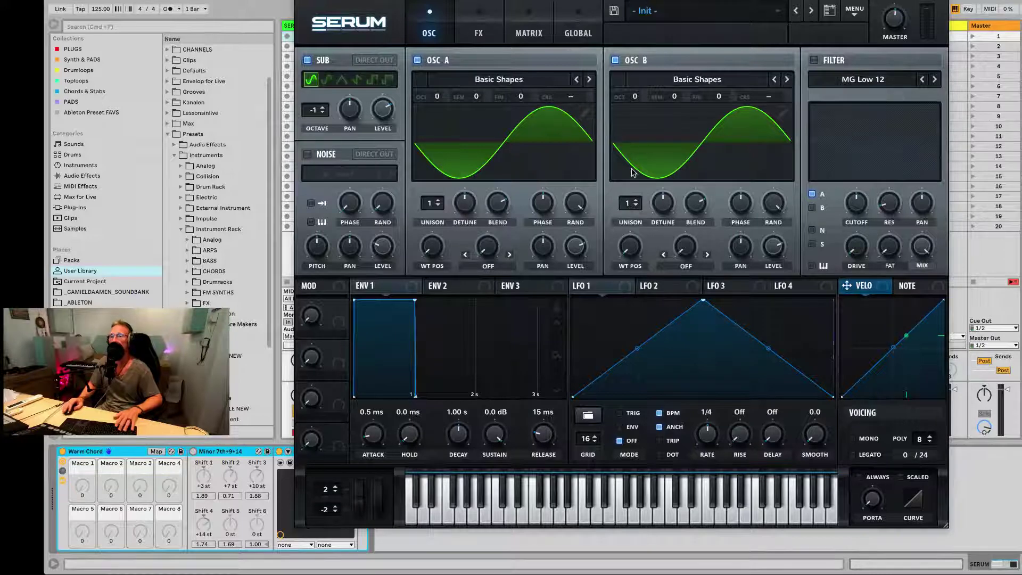
# Lower the computer keyboard to the C1 to D2 octave and audition the sine oscillators with the sub.
pyautogui.press('z')
pyautogui.press('a')
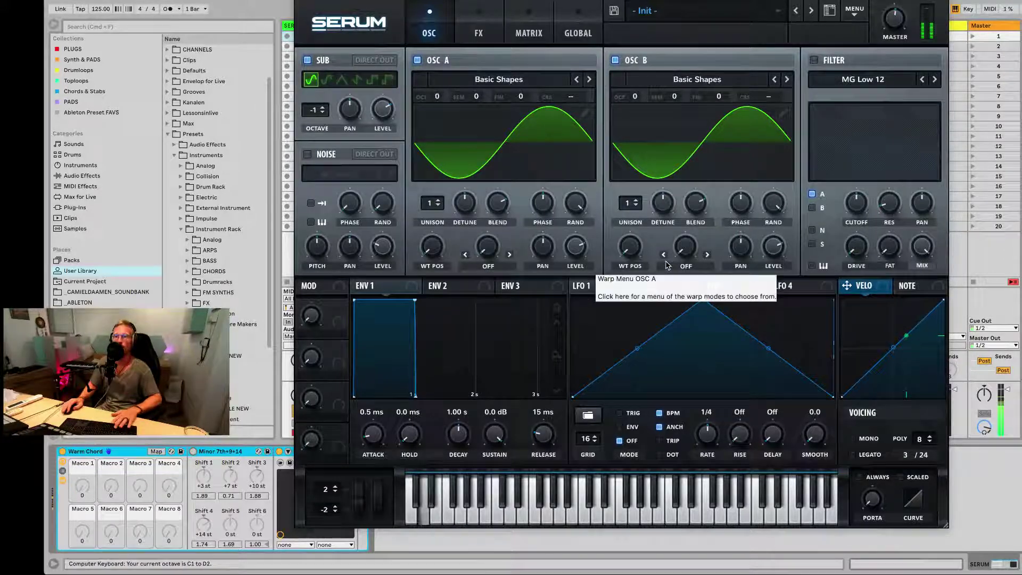
pyautogui.press('s')
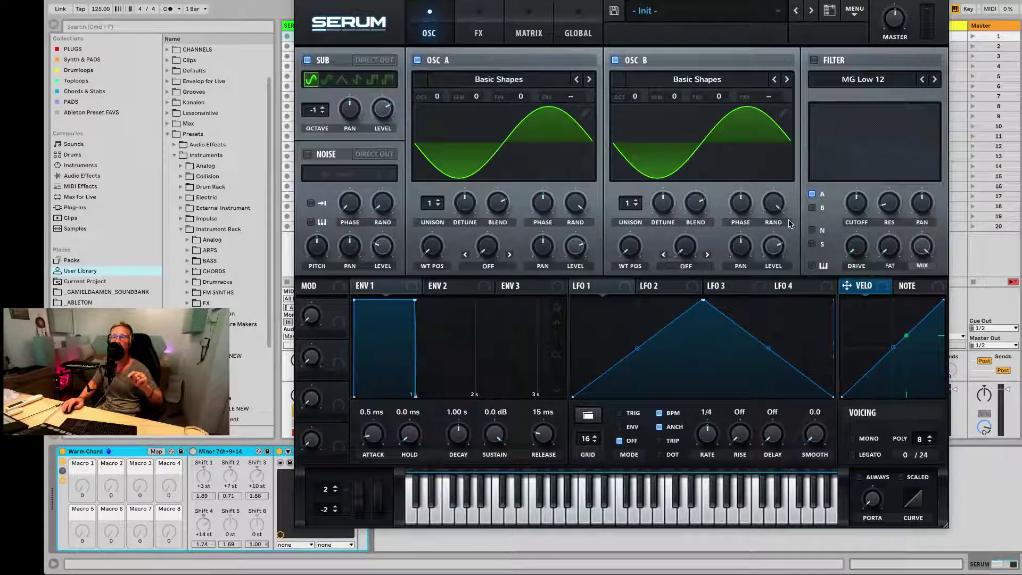
# Set oscillator B's warp mode to FM (from A) and sweep the warp amount to hear its effect.
pyautogui.click(681, 268)
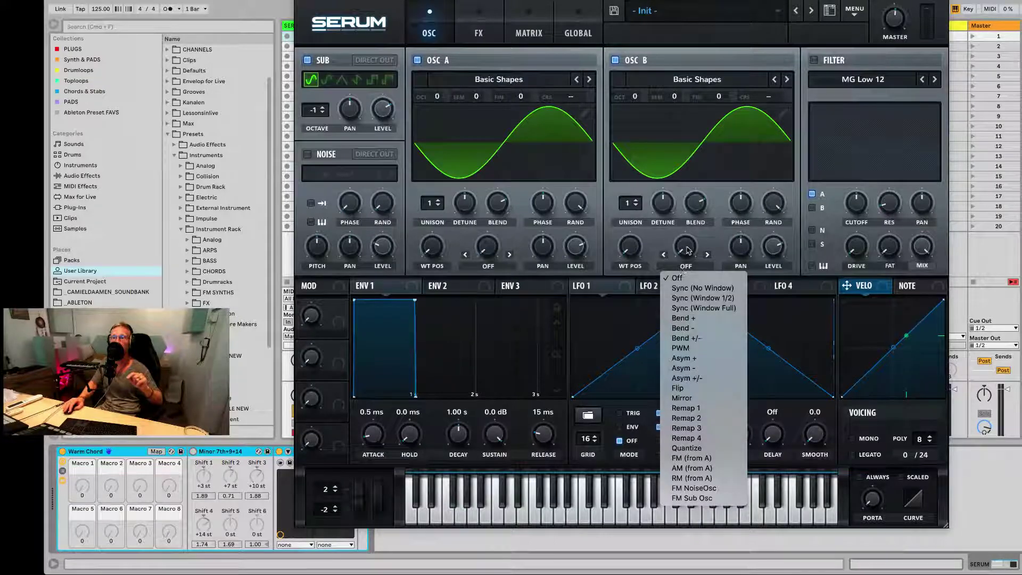
pyautogui.click(694, 463)
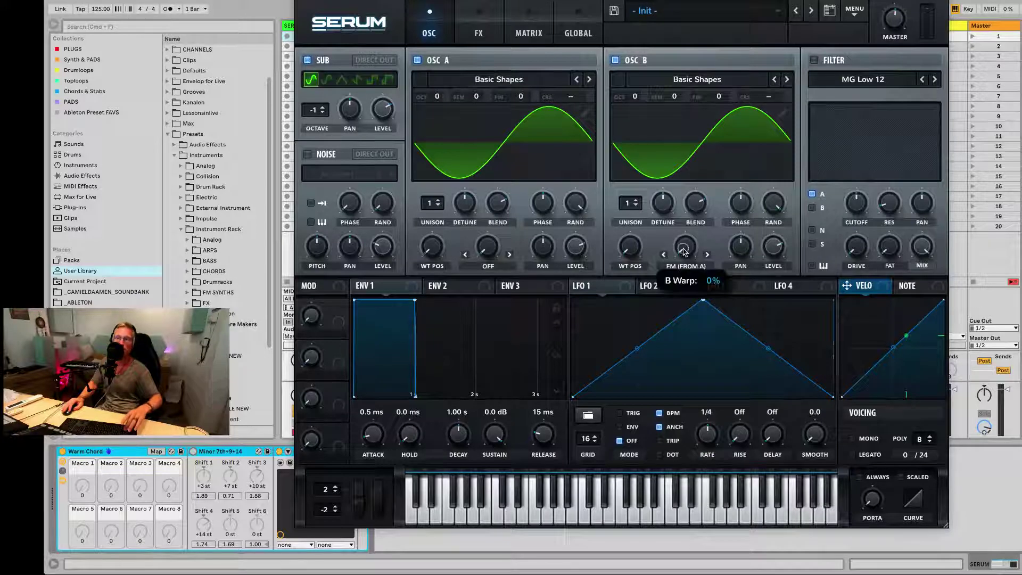
pyautogui.moveTo(684, 252); pyautogui.dragTo(715, 190)
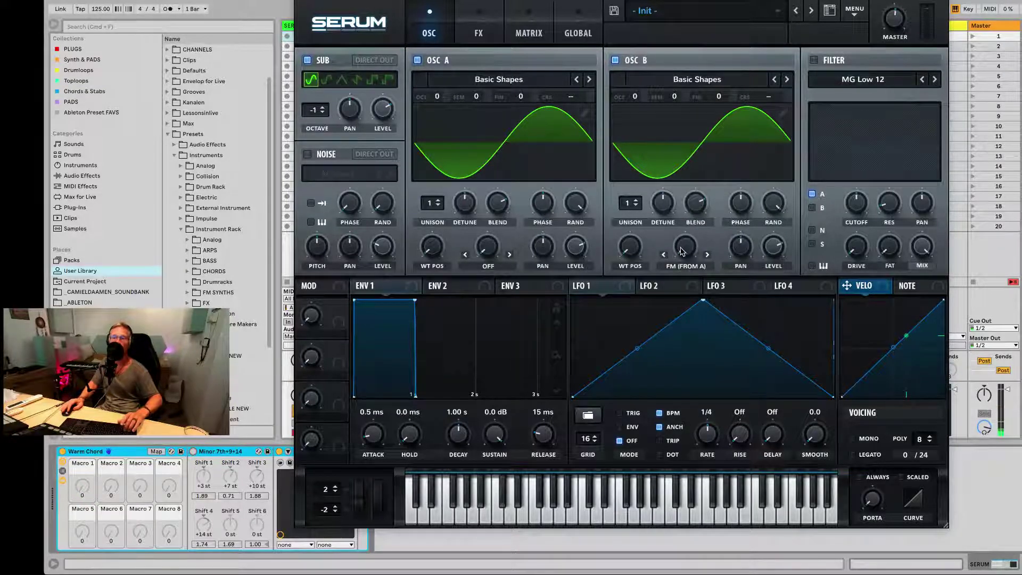
pyautogui.moveTo(683, 250); pyautogui.dragTo(694, 204)
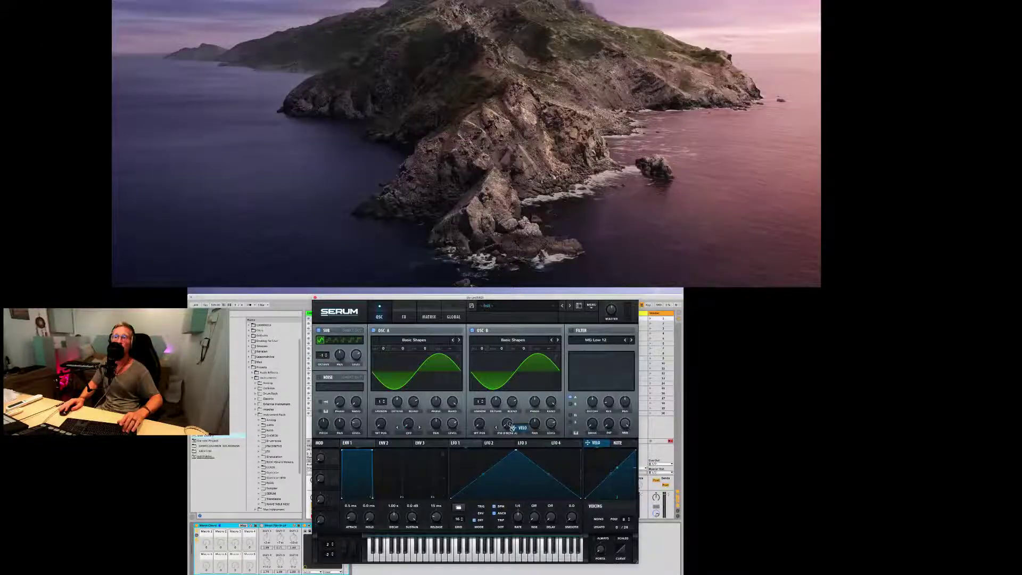
# Map velocity to oscillator B's FM warp amount.
pyautogui.moveTo(862, 285); pyautogui.dragTo(867, 288)
pyautogui.moveTo(599, 445); pyautogui.dragTo(464, 423)
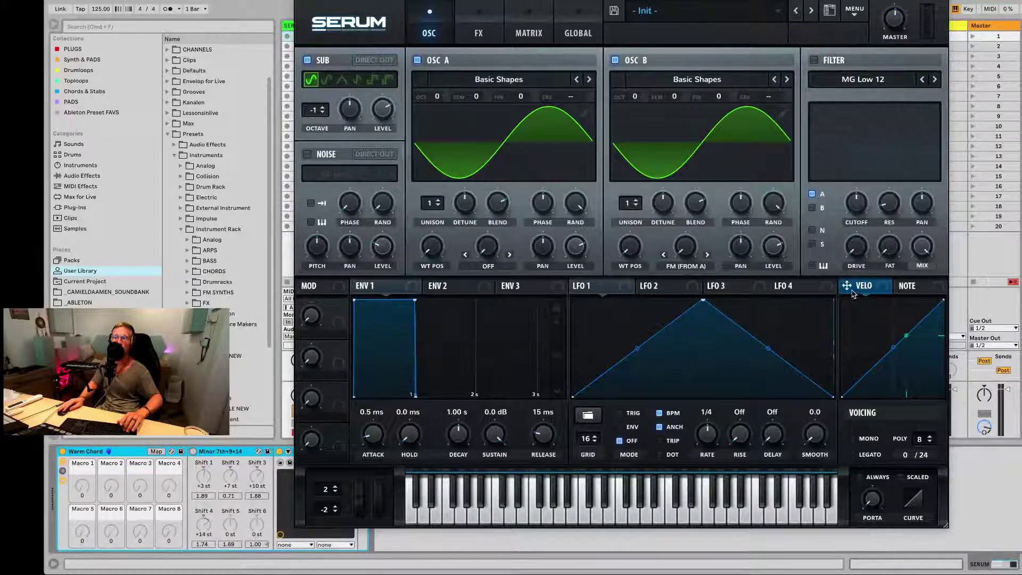
pyautogui.moveTo(877, 291); pyautogui.dragTo(684, 247)
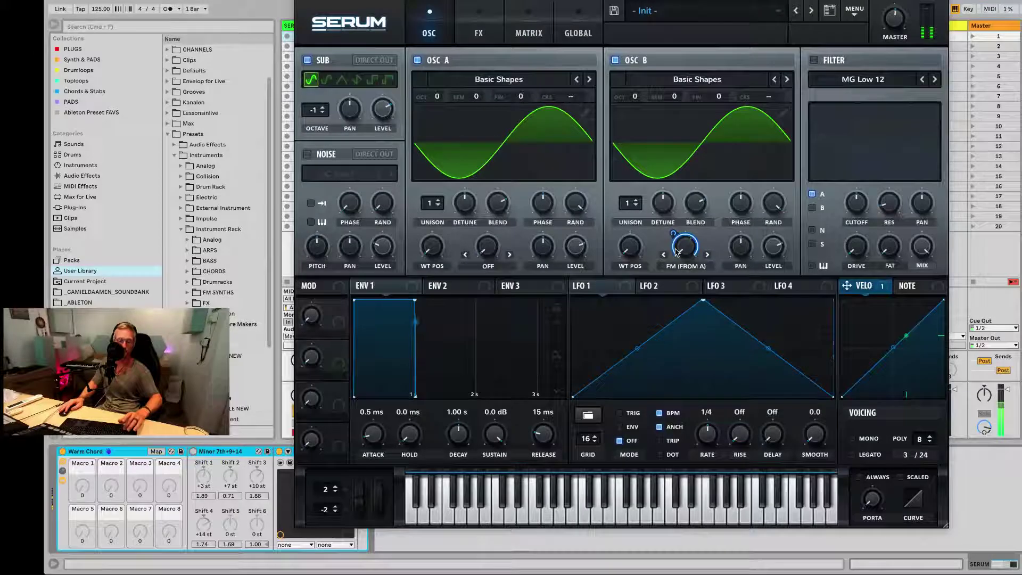
# Play notes at keyboard velocities of 60, 80 and 100 to compare the velocity-controlled FM amount.
pyautogui.press('c')
pyautogui.press('s')
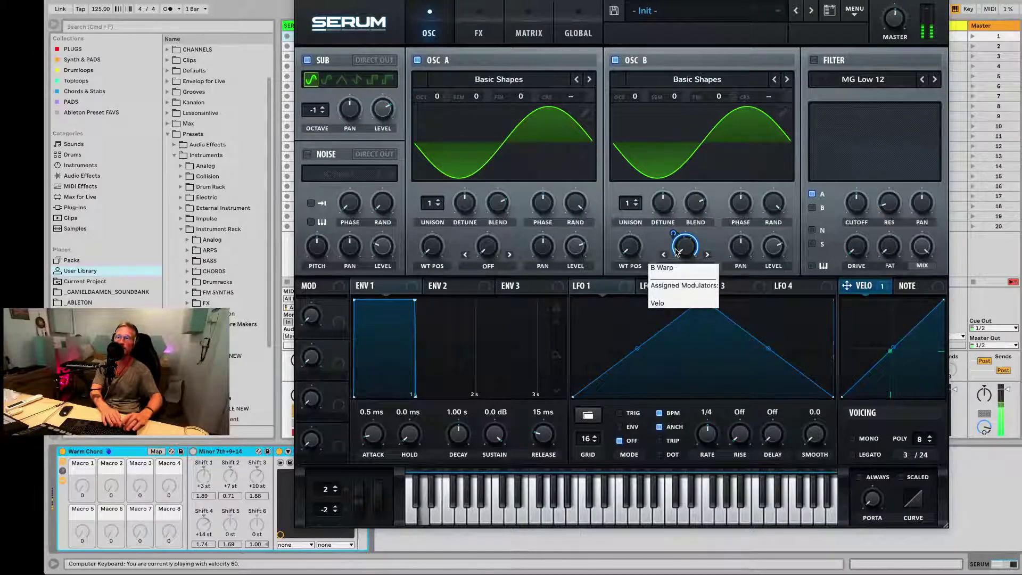
pyautogui.press('s')
pyautogui.press('v')
pyautogui.press('s')
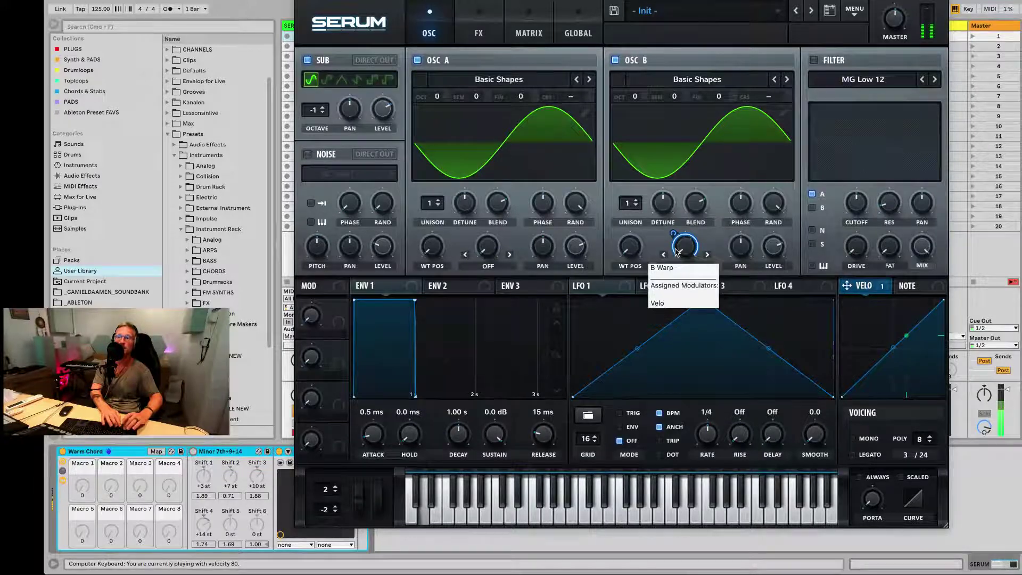
pyautogui.press('s')
pyautogui.press('v')
pyautogui.press('v')
pyautogui.press('v')
pyautogui.press('s')
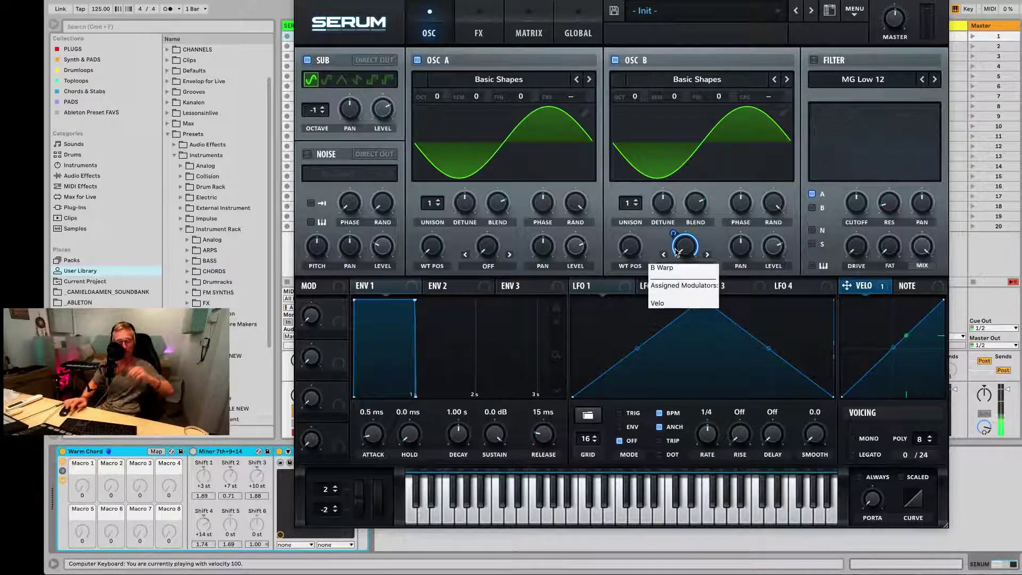
pyautogui.press('s')
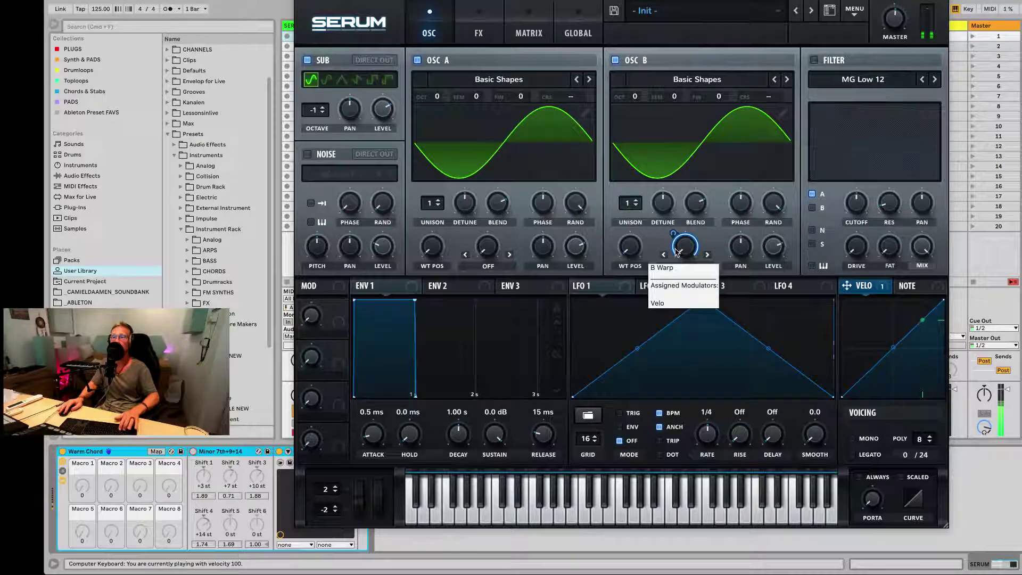
pyautogui.press('d')
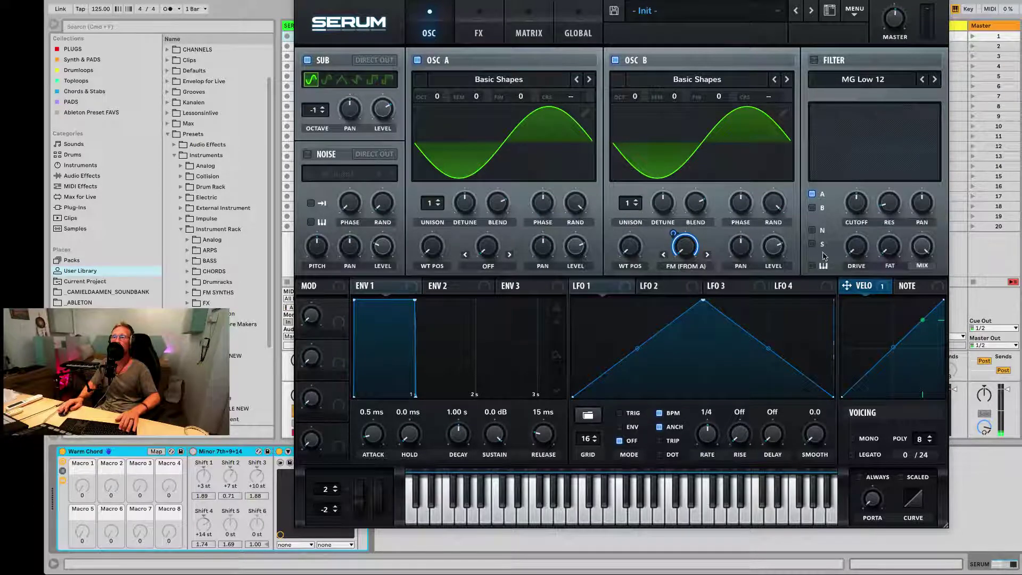
# Replace velocity with LFO 1 as the modulator of oscillator B's FM amount, with BPM sync off and a 0.3 Hz rate.
pyautogui.rightClick(856, 283)
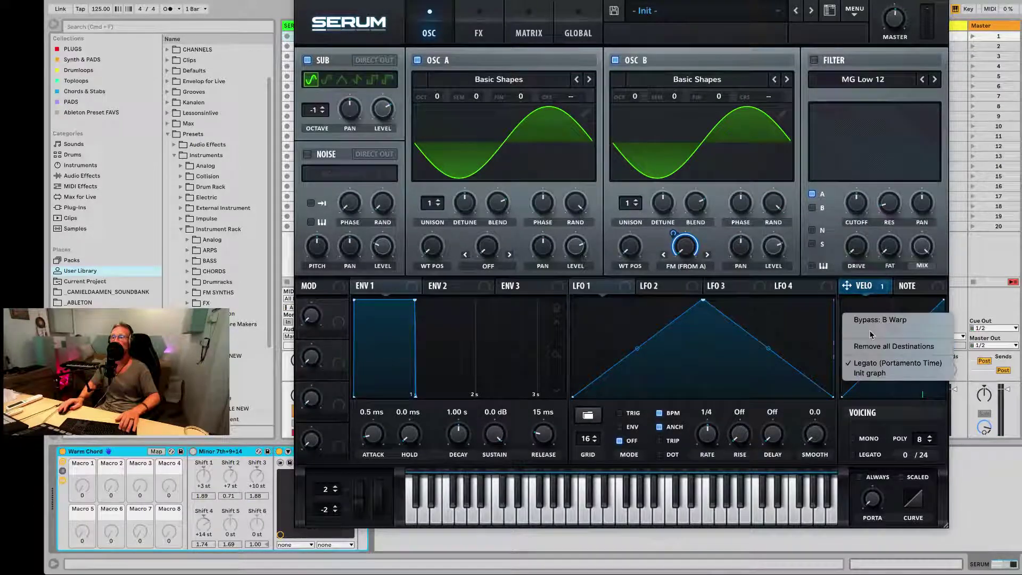
pyautogui.click(877, 347)
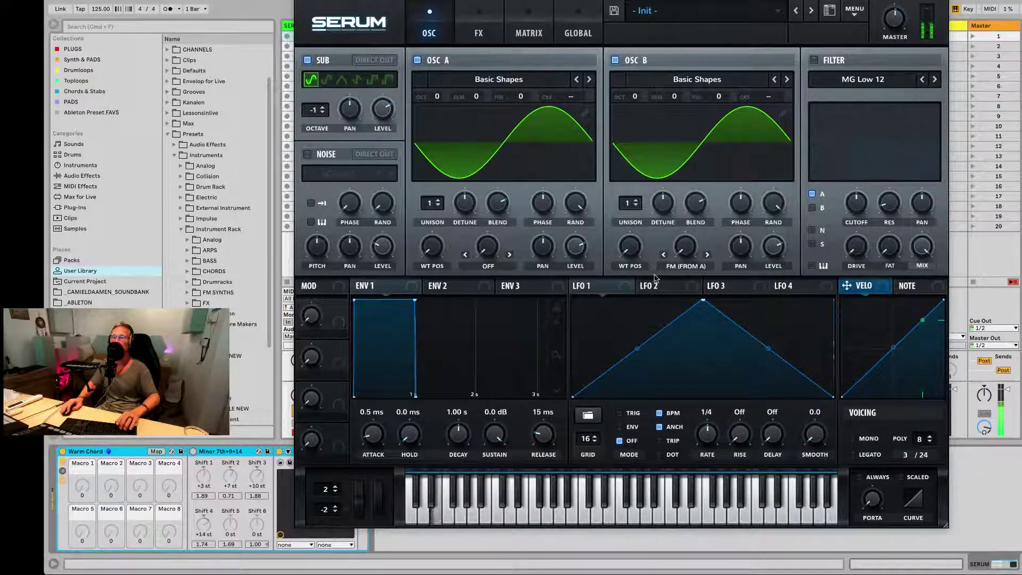
pyautogui.moveTo(625, 286); pyautogui.dragTo(684, 249)
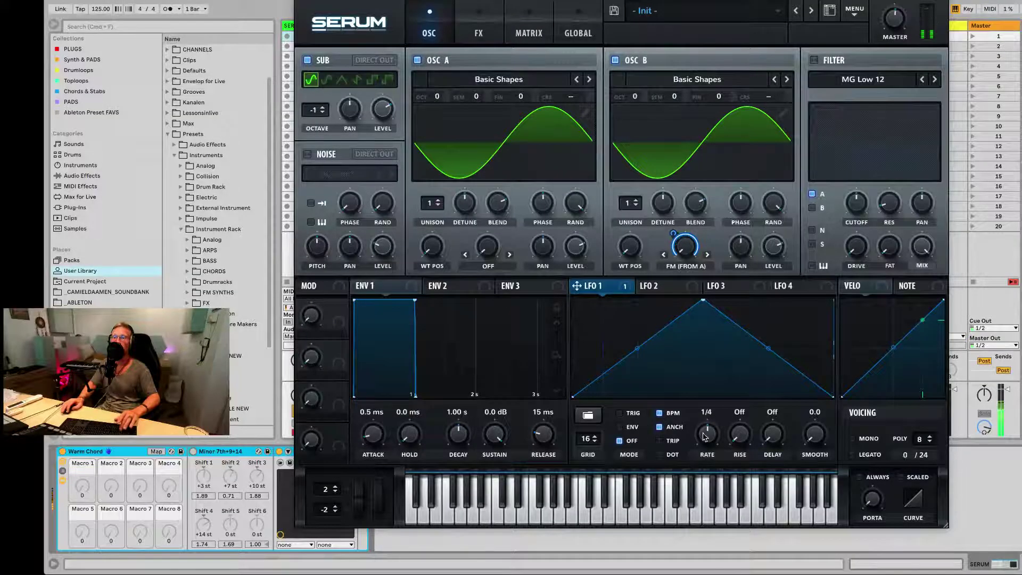
pyautogui.click(658, 413)
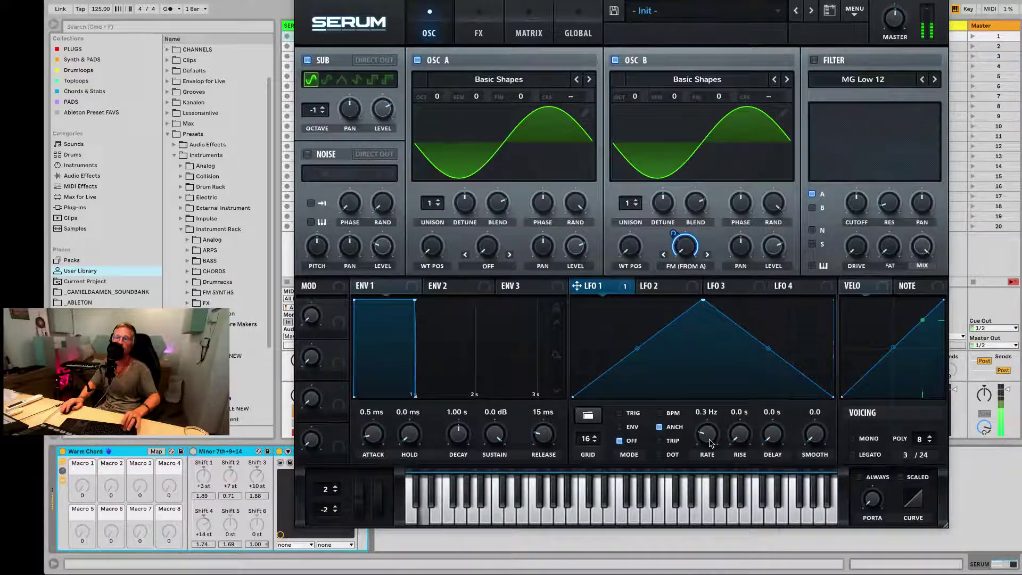
# Enable the MG Low 12 filter for both oscillators, noise and sub, and adjust its cutoff and resonance.
pyautogui.click(813, 60)
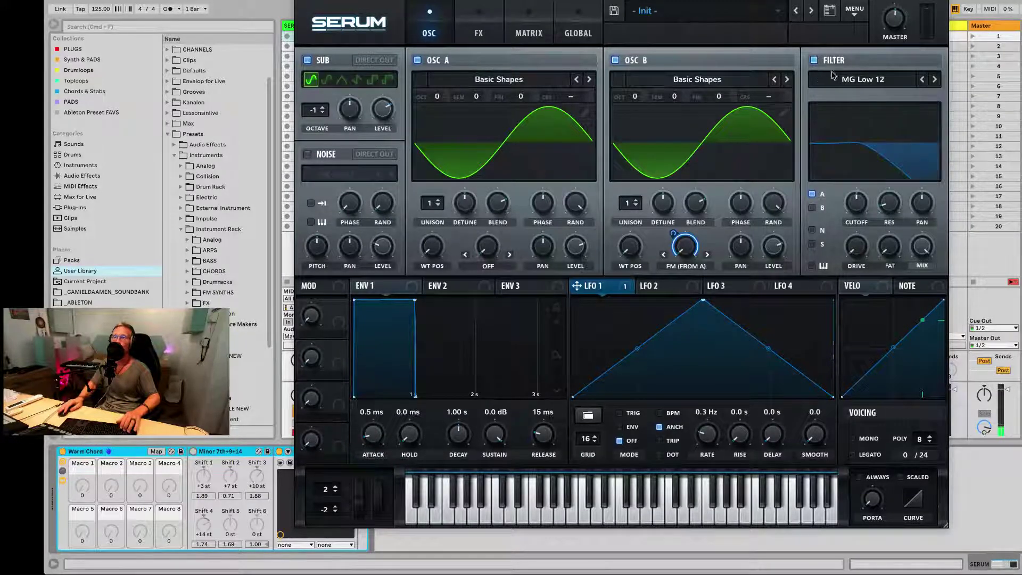
pyautogui.click(812, 208)
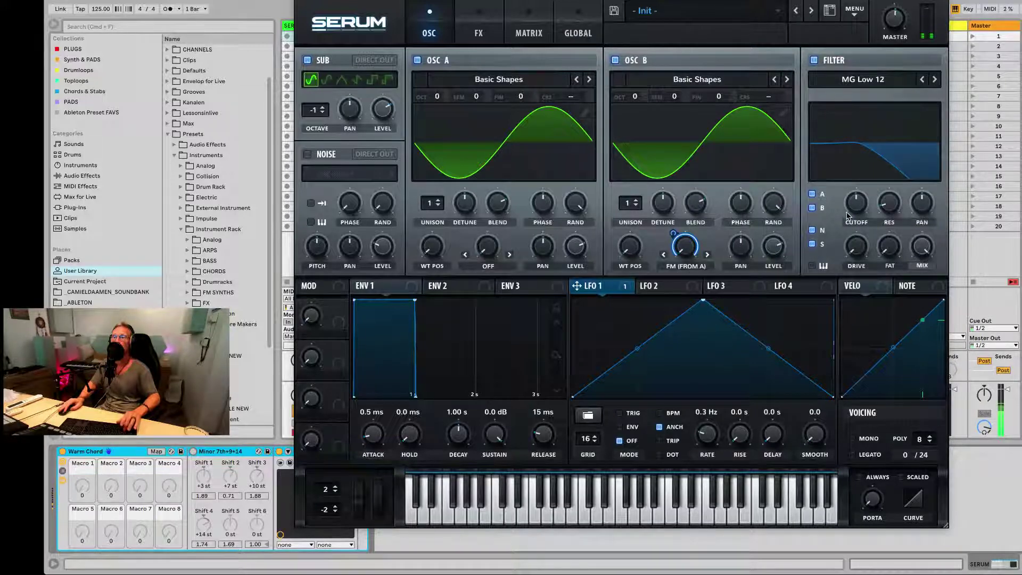
pyautogui.moveTo(857, 203)
pyautogui.mouseDown()
pyautogui.moveTo(866, 208)
pyautogui.moveTo(866, 200)
pyautogui.mouseUp()
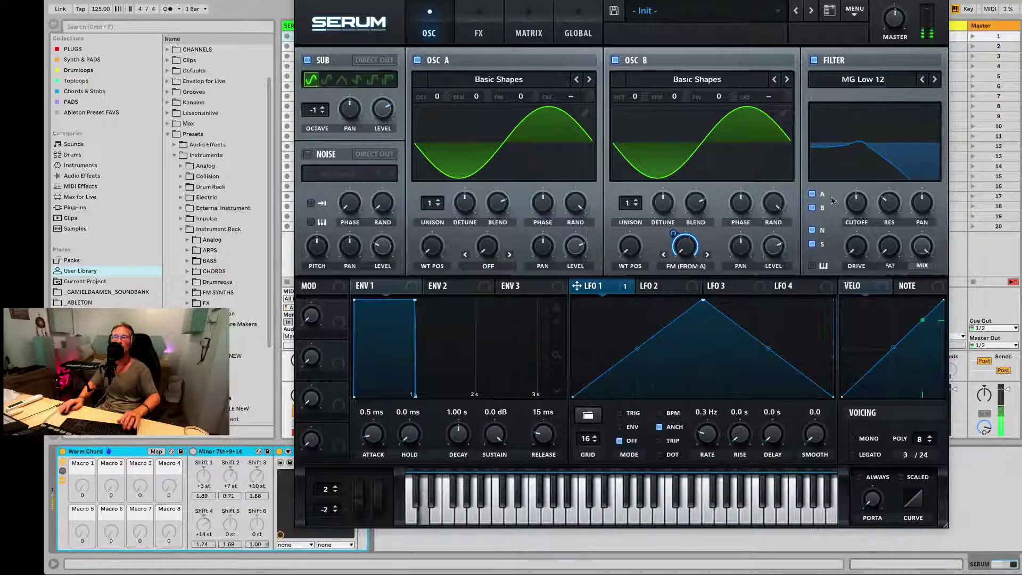
# Add some filter drive, set Fat to about 15%, and reduce LFO 1's modulation depth on oscillator B's FM amount.
pyautogui.moveTo(671, 234); pyautogui.dragTo(666, 250)
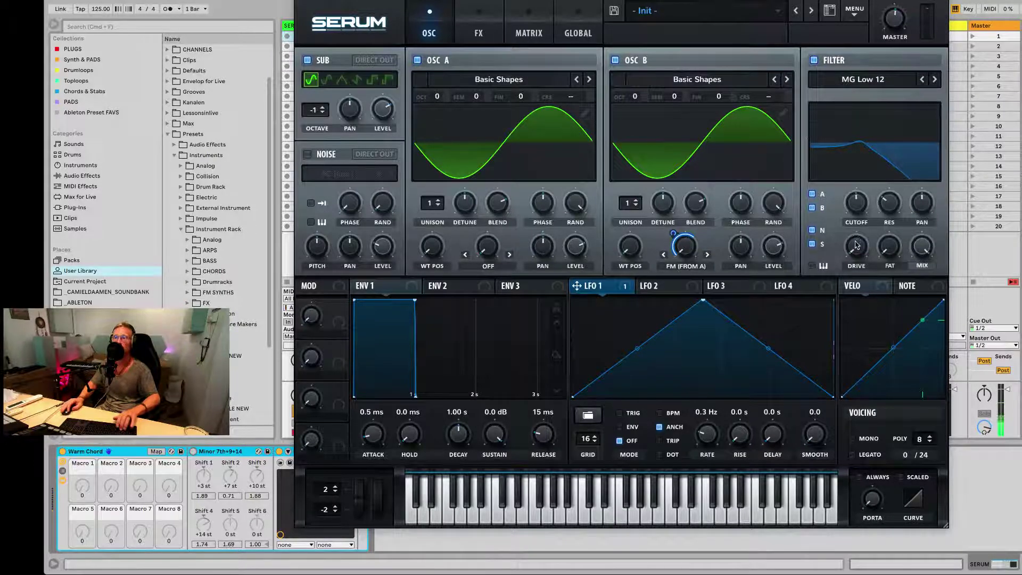
pyautogui.moveTo(856, 244); pyautogui.dragTo(856, 240)
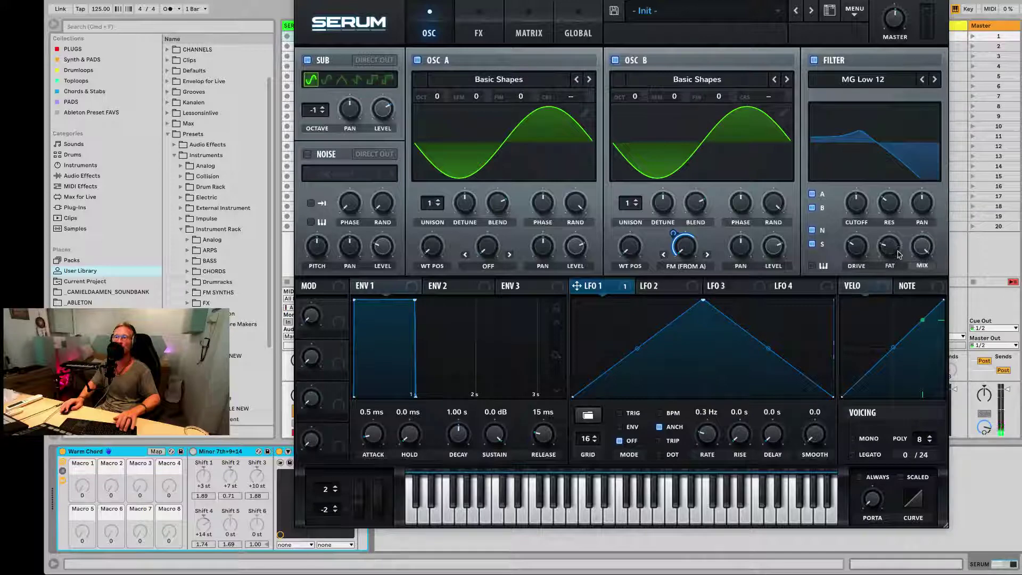
pyautogui.moveTo(898, 255); pyautogui.dragTo(887, 282)
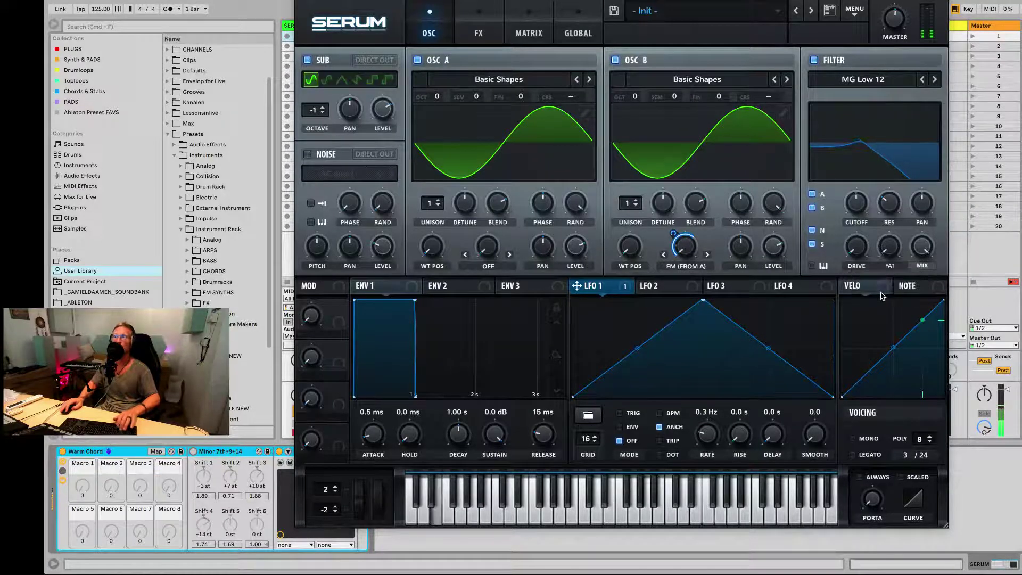
pyautogui.moveTo(856, 251); pyautogui.dragTo(894, 224)
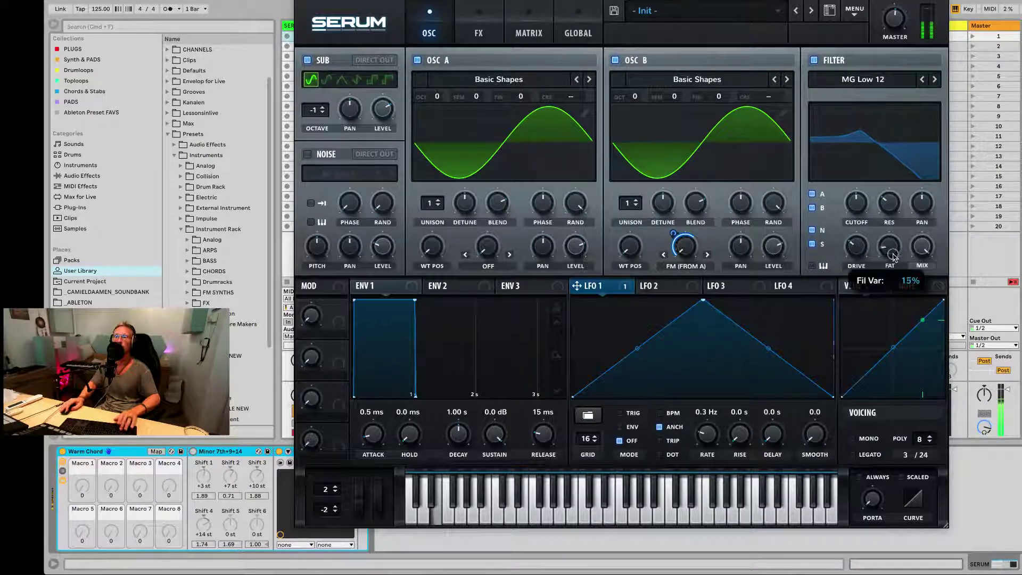
pyautogui.moveTo(673, 236); pyautogui.dragTo(676, 246)
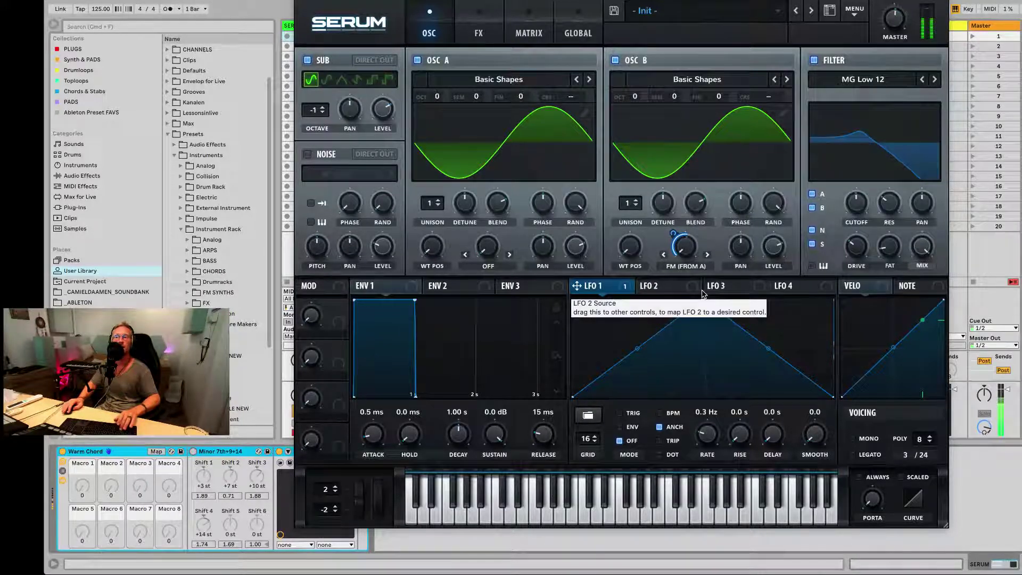
# Reshape LFO 1 into an irregular curve by lowering its central peak and adding points for several uneven peaks and dips.
pyautogui.moveTo(702, 299); pyautogui.dragTo(701, 334)
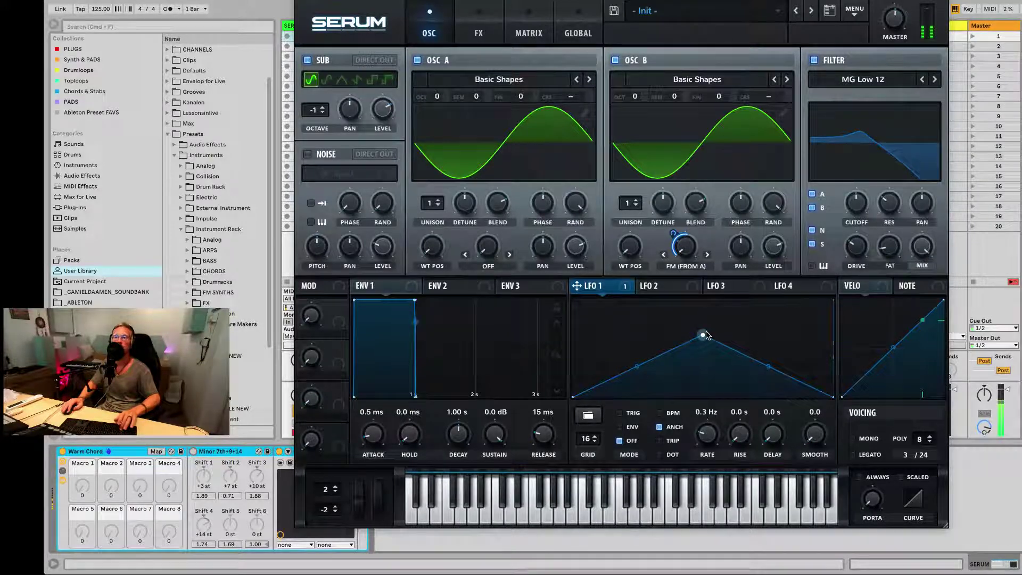
pyautogui.doubleClick(610, 382)
pyautogui.moveTo(610, 382); pyautogui.dragTo(607, 358)
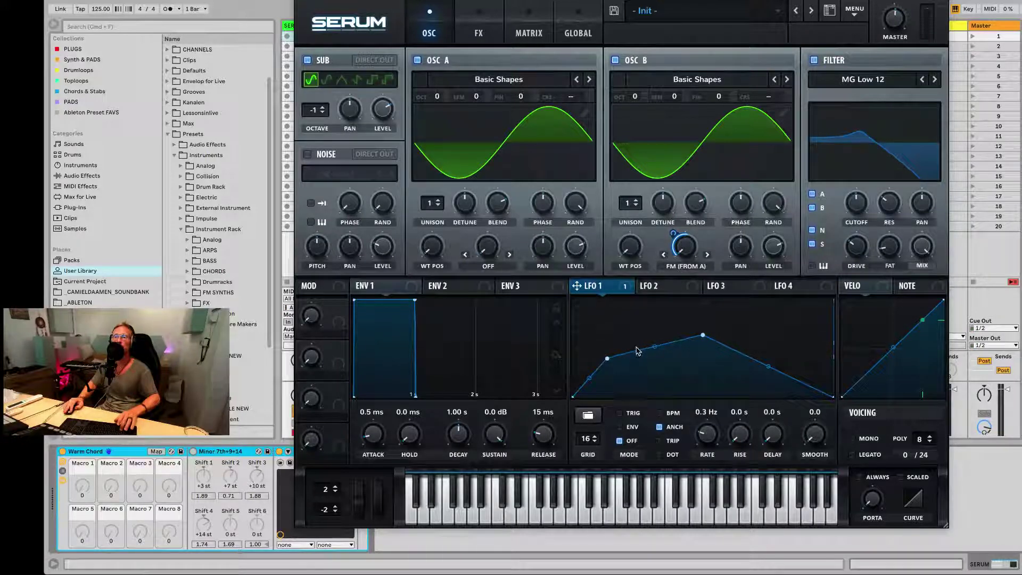
pyautogui.moveTo(633, 353); pyautogui.dragTo(610, 341)
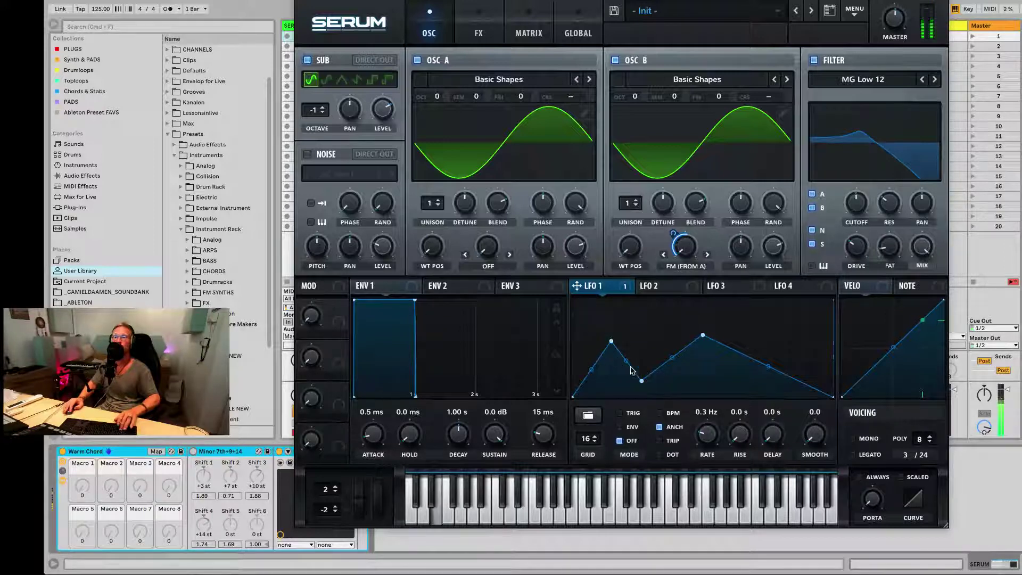
pyautogui.moveTo(672, 358); pyautogui.dragTo(659, 338)
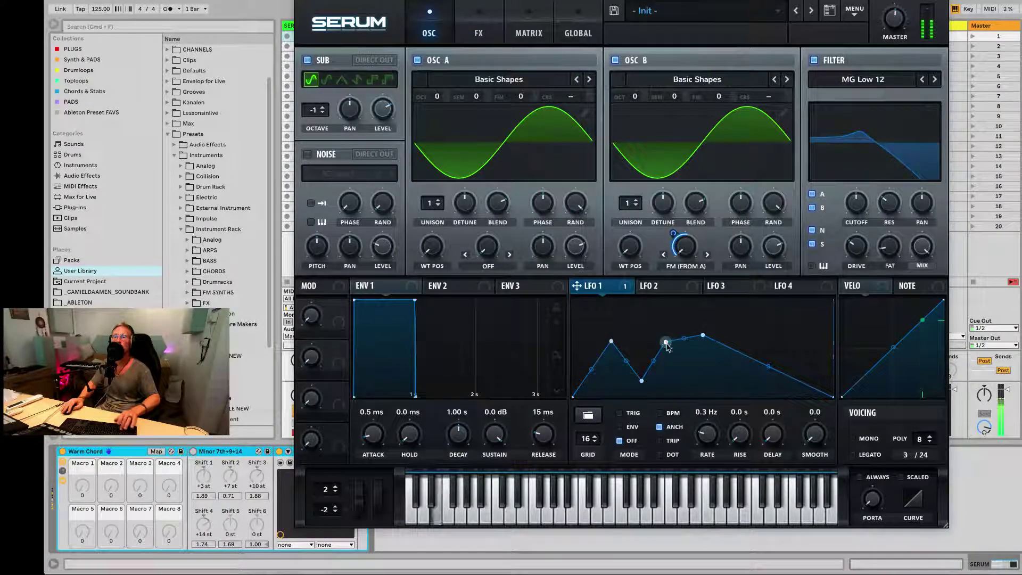
pyautogui.doubleClick(725, 348)
pyautogui.moveTo(725, 348); pyautogui.dragTo(763, 346)
pyautogui.doubleClick(756, 388)
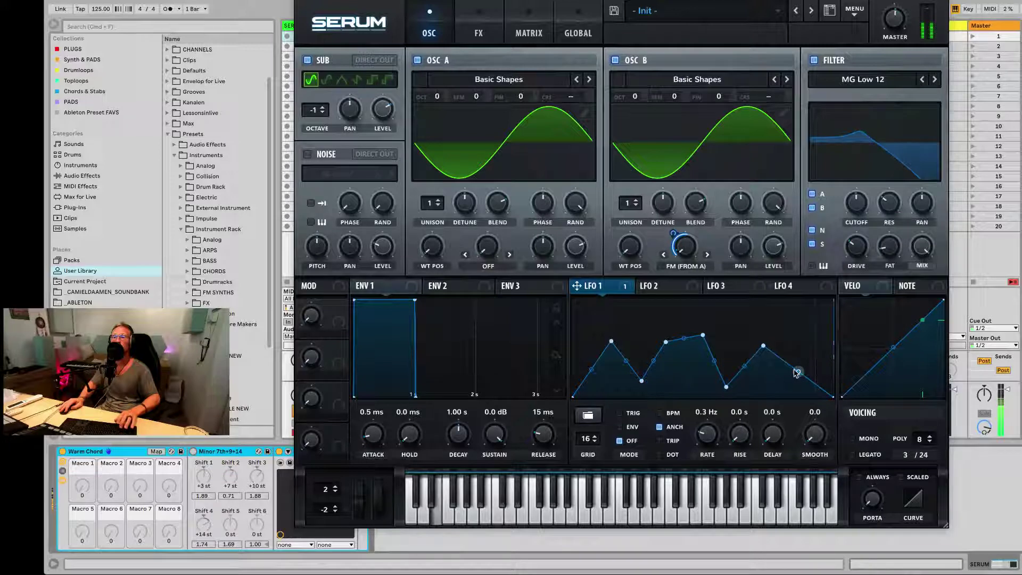
pyautogui.moveTo(790, 365); pyautogui.dragTo(809, 379)
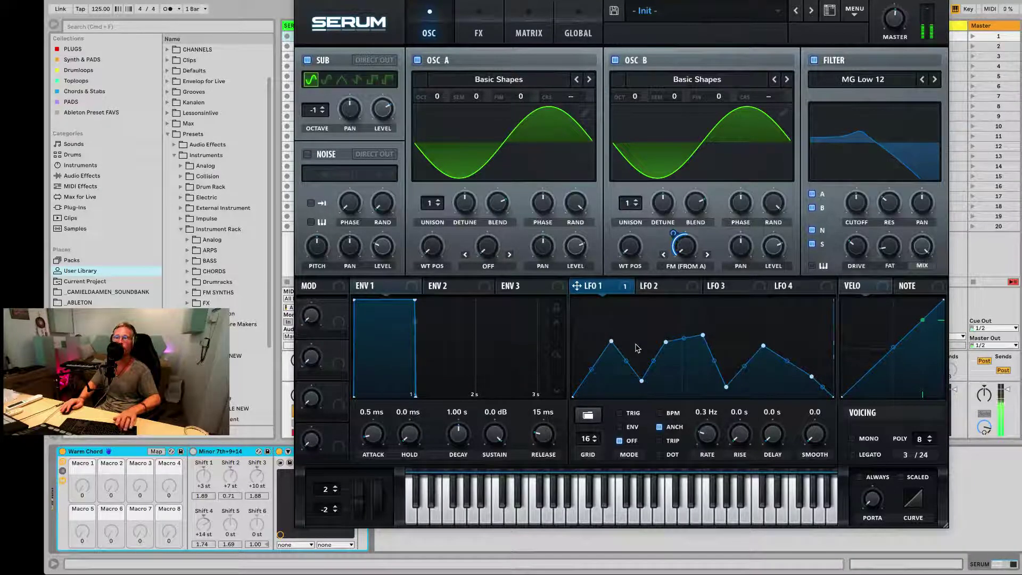
# Shape envelope 1 into a short pluck with a 458 ms decay, sustain at -∞ dB and a 27 ms release.
pyautogui.click(369, 286)
pyautogui.moveTo(414, 302); pyautogui.dragTo(372, 399)
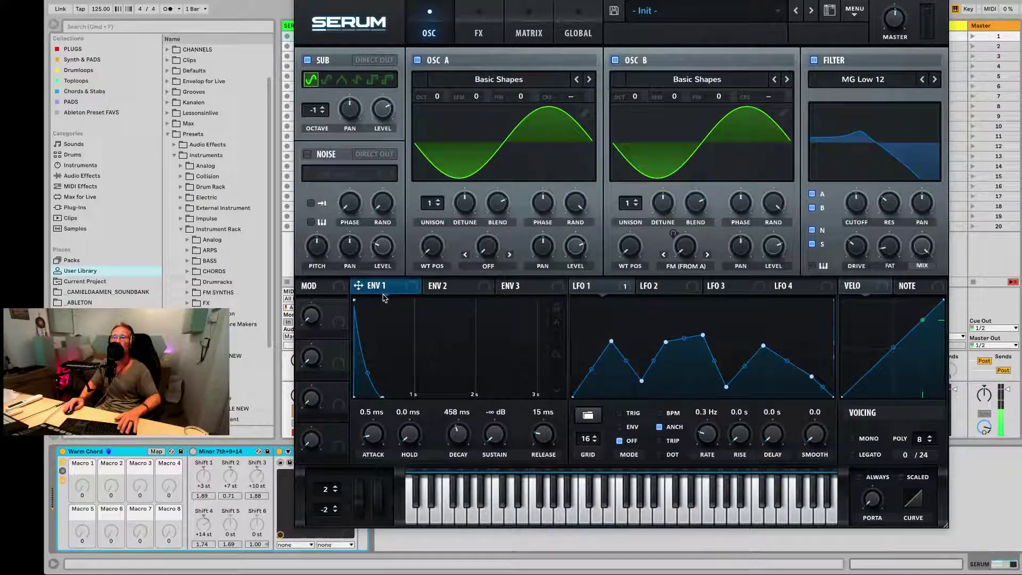
pyautogui.moveTo(534, 441); pyautogui.dragTo(549, 435)
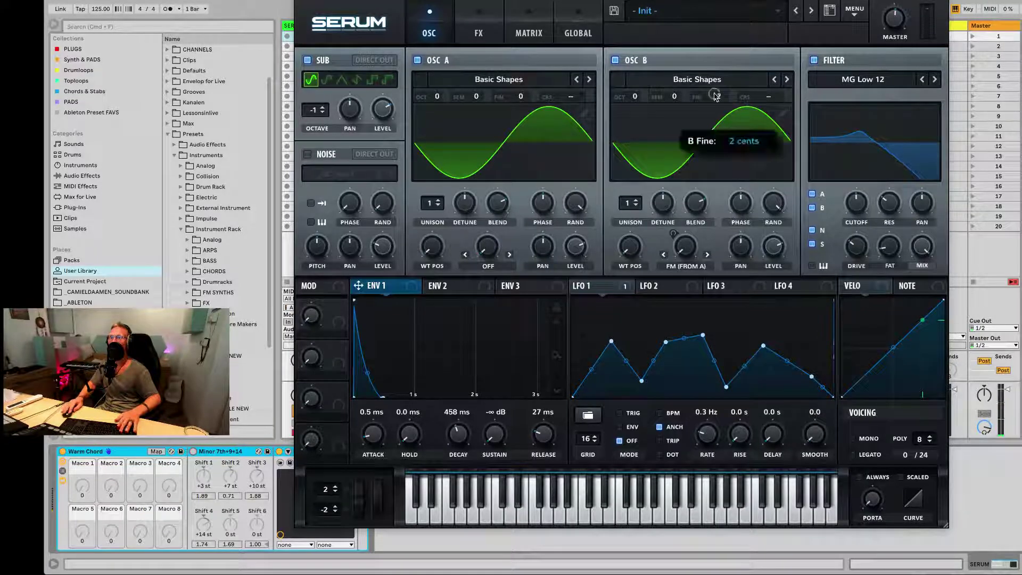
# Set oscillator B's fine tuning to 2 cents and its unison to 2 voices, with a reduced detune.
pyautogui.moveTo(718, 96); pyautogui.dragTo(726, 130)
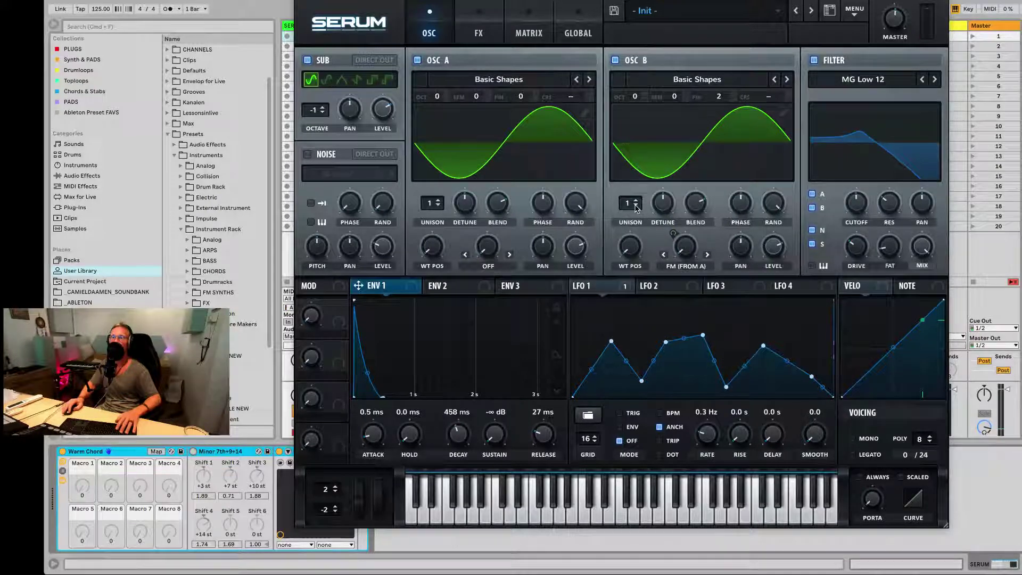
pyautogui.moveTo(627, 200); pyautogui.dragTo(664, 249)
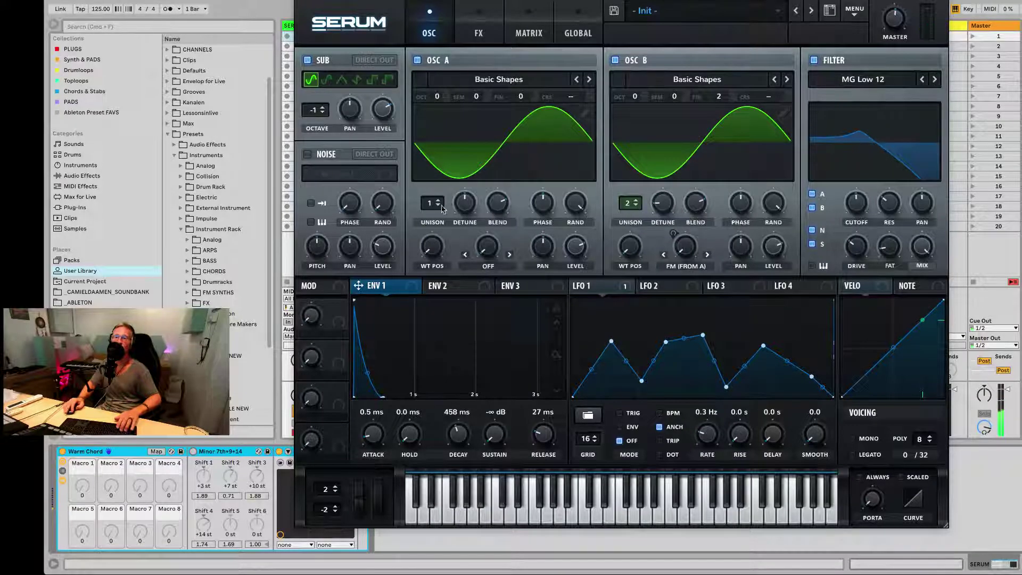
# Set oscillator A's unison to 2 voices and adjust its detune.
pyautogui.moveTo(432, 204); pyautogui.dragTo(468, 248)
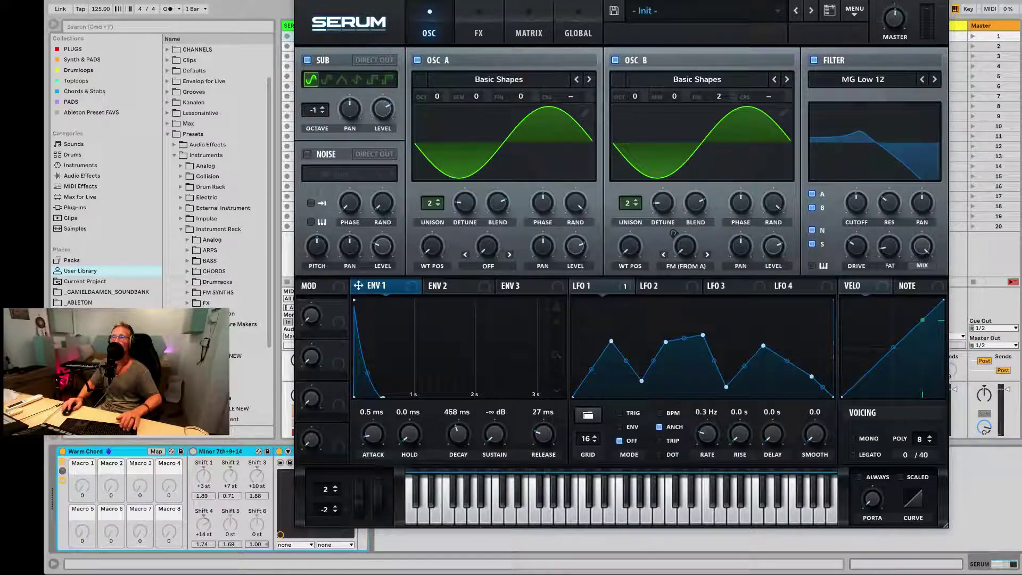
pyautogui.moveTo(696, 233)
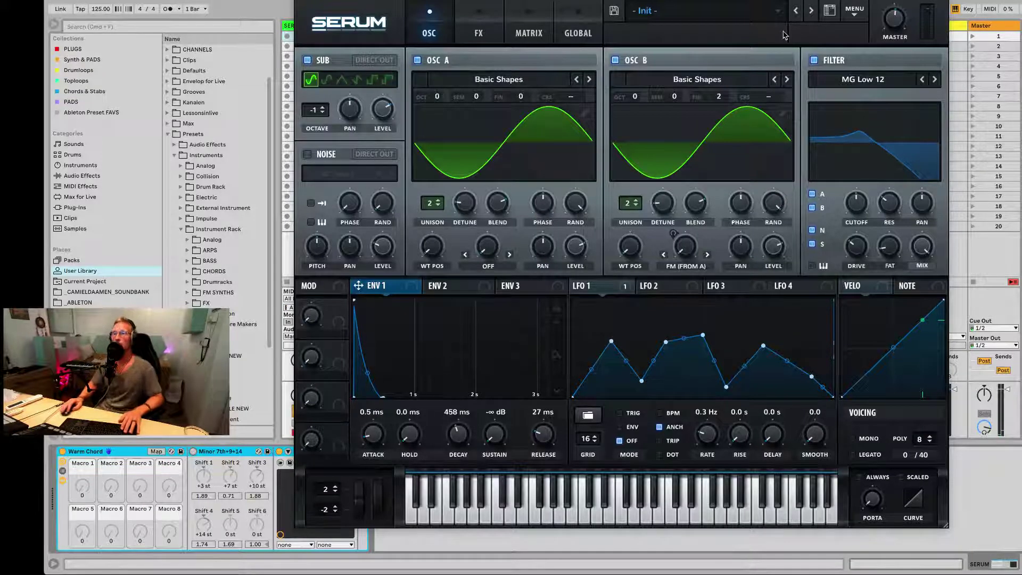
# Save the preset in the User folder as "Sub Bass Guy".
pyautogui.click(615, 12)
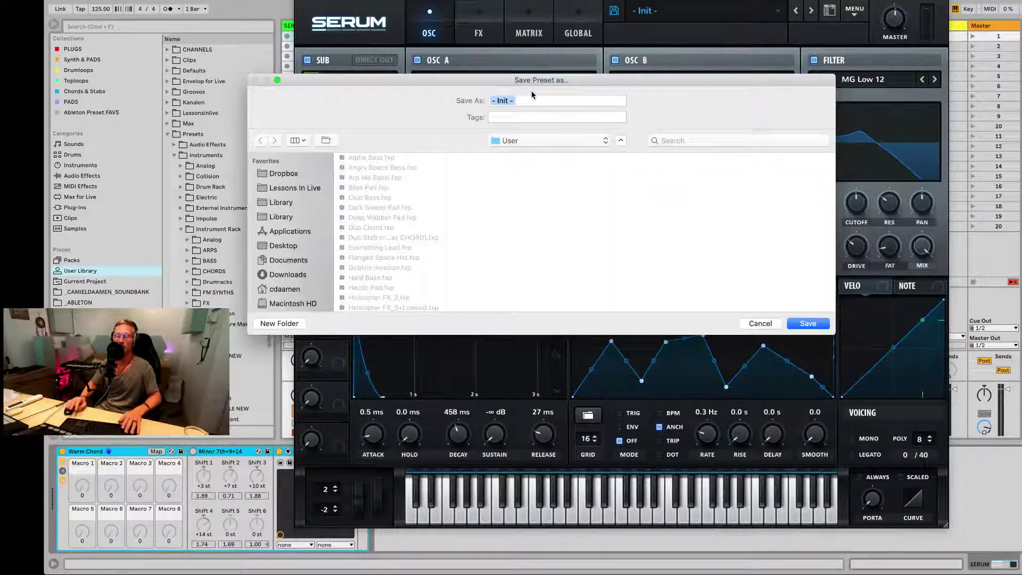
pyautogui.write('Sub Bas')
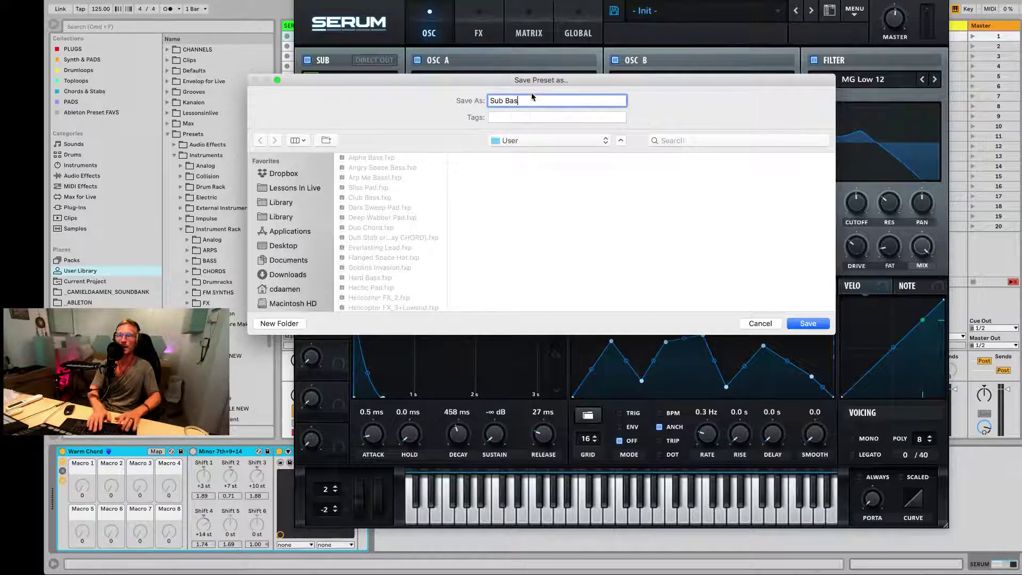
pyautogui.write('s Guy')
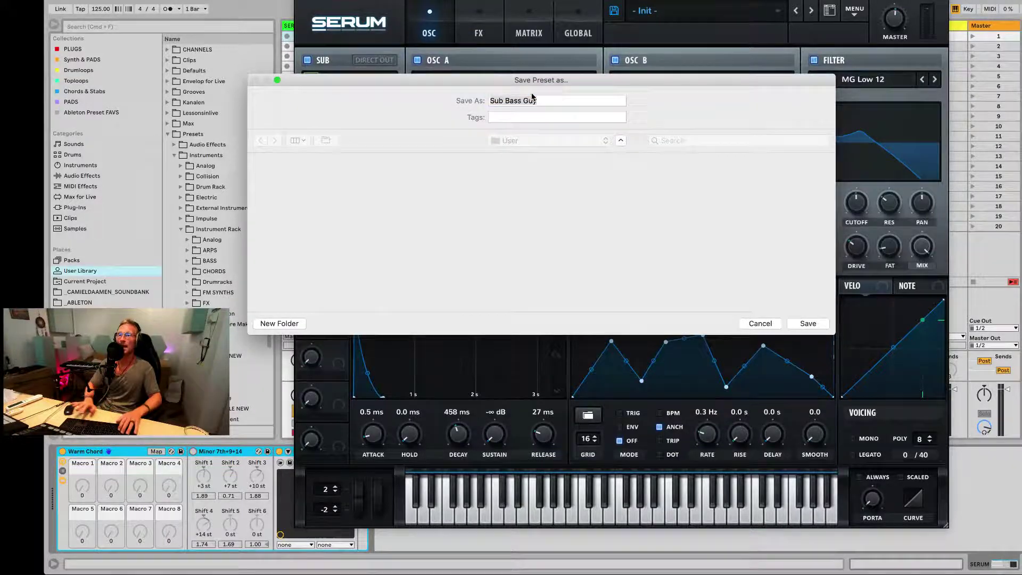
pyautogui.press('Return')
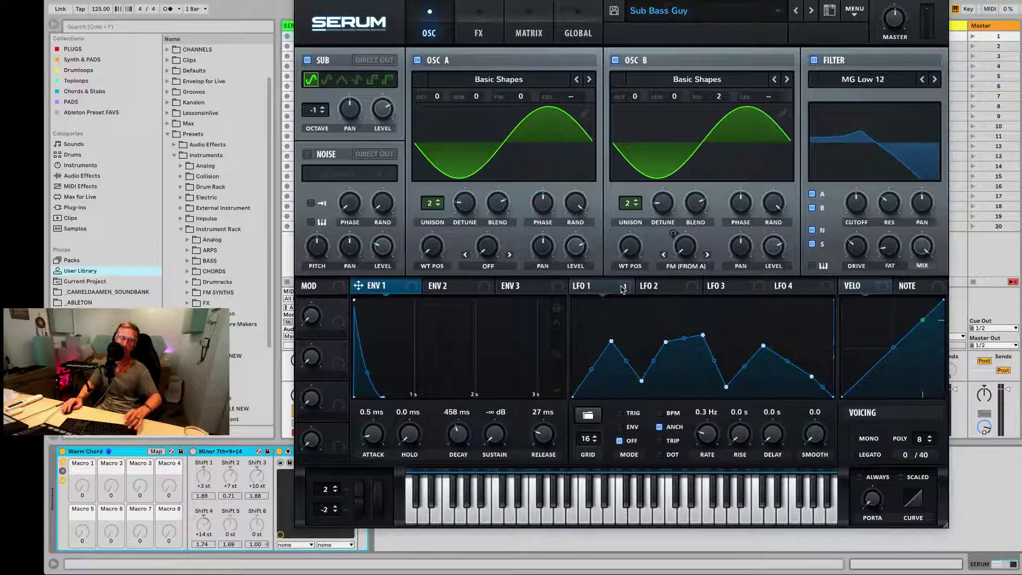
# Copy LFO 1's curve onto oscillator B as its waveform.
pyautogui.moveTo(623, 289)
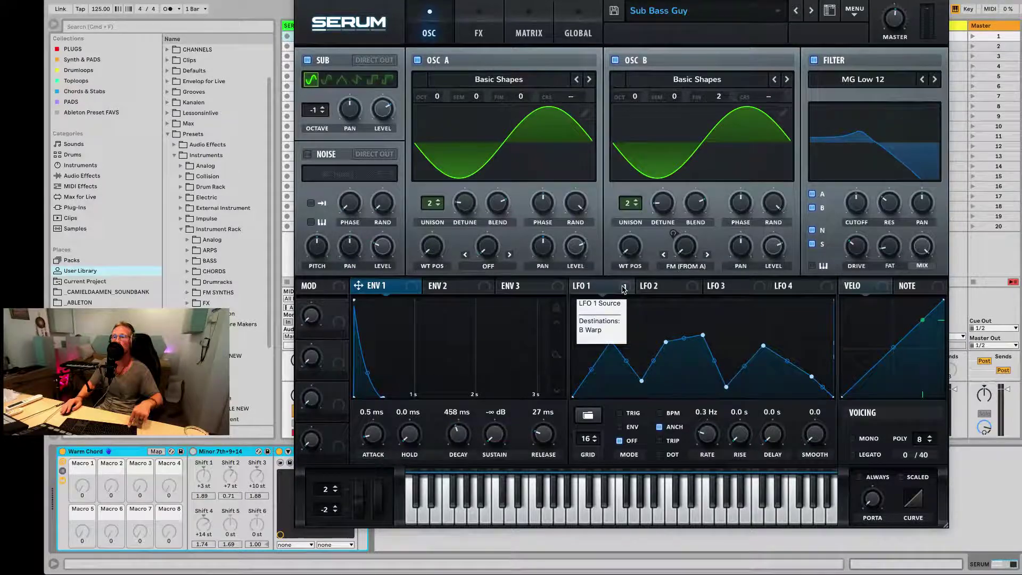
pyautogui.moveTo(624, 289); pyautogui.dragTo(665, 151)
pyautogui.moveTo(495, 374); pyautogui.dragTo(491, 375)
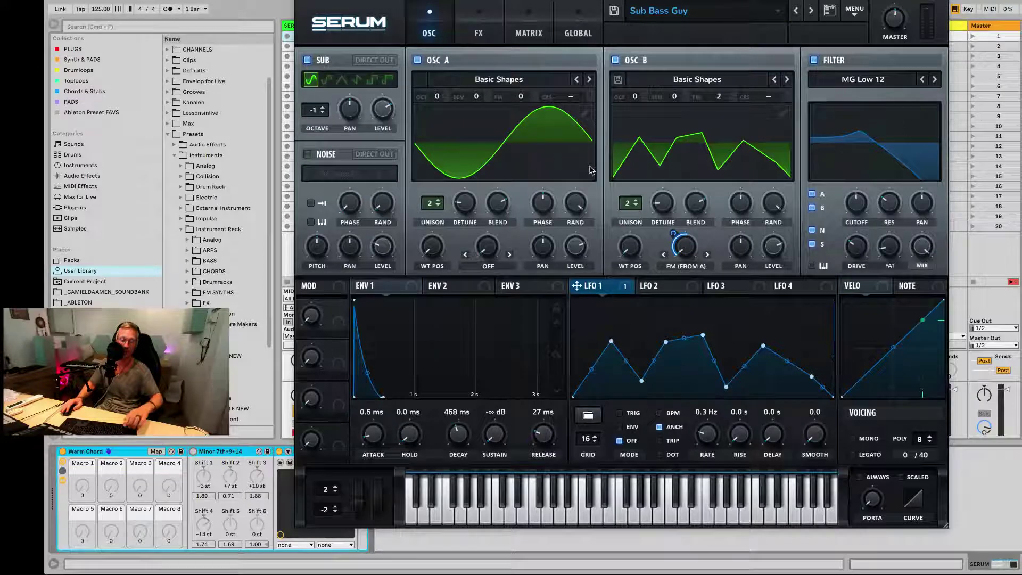
# Audition oscillator B's new waveform by playing a run of notes, adjusting the oscillator's level along the way.
pyautogui.press('a')
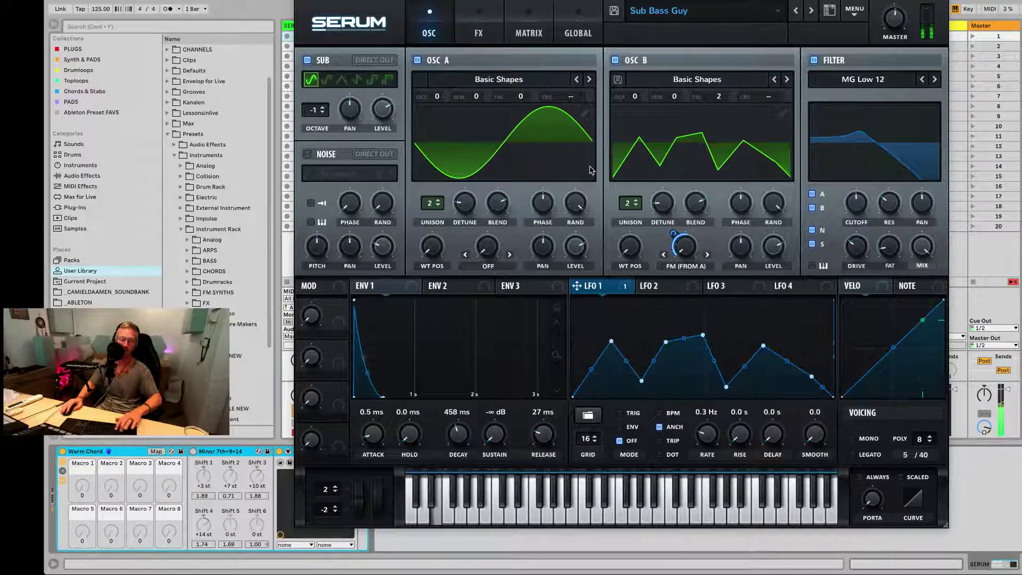
pyautogui.press('f')
pyautogui.press('s')
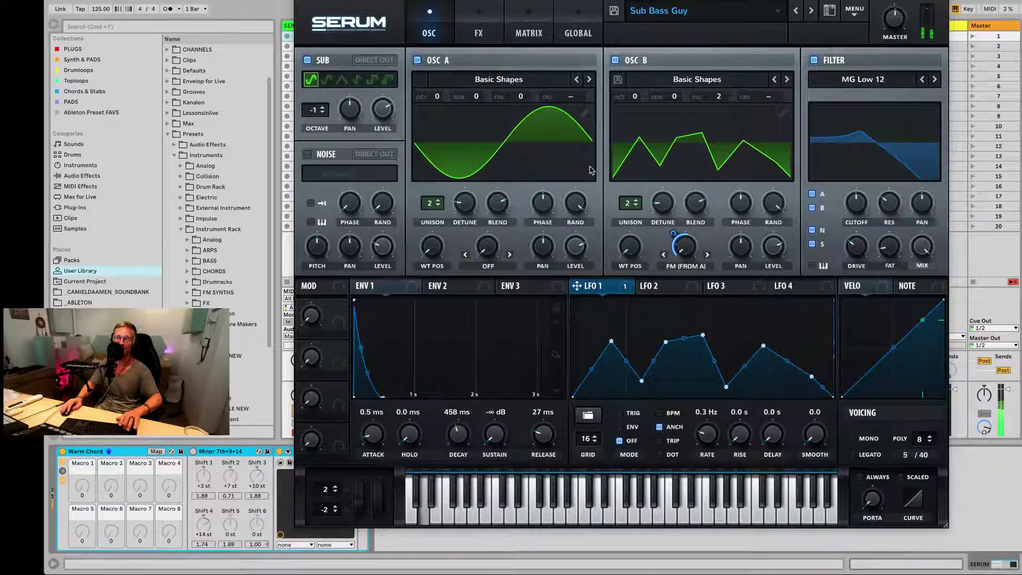
pyautogui.press('s')
pyautogui.press('a')
pyautogui.press('a')
pyautogui.moveTo(774, 242)
pyautogui.mouseDown()
pyautogui.moveTo(788, 195)
pyautogui.moveTo(787, 249)
pyautogui.mouseUp()
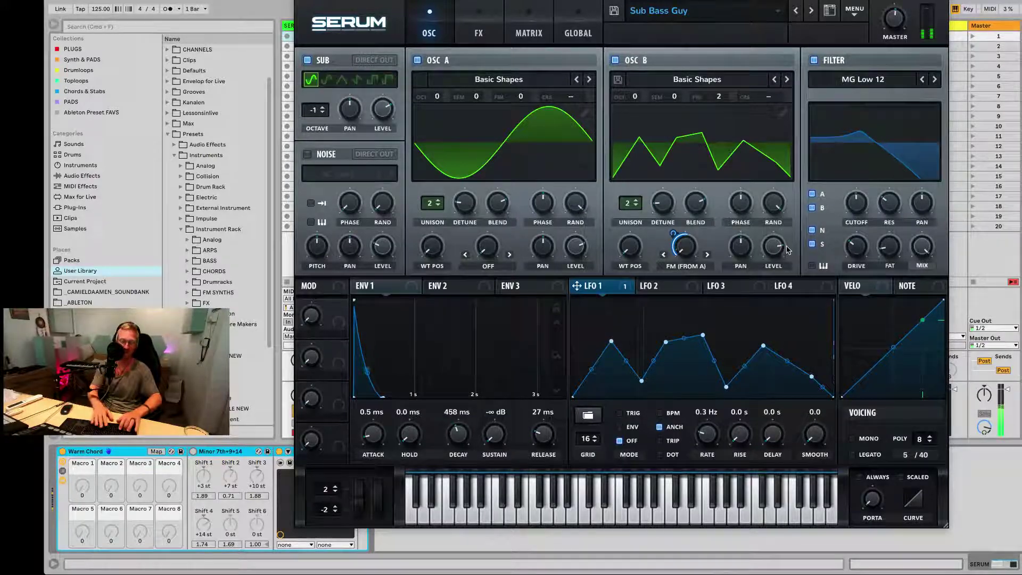
pyautogui.press('a')
pyautogui.press('d')
pyautogui.press('g')
pyautogui.press('a')
pyautogui.press('g')
pyautogui.press('g')
pyautogui.press('h')
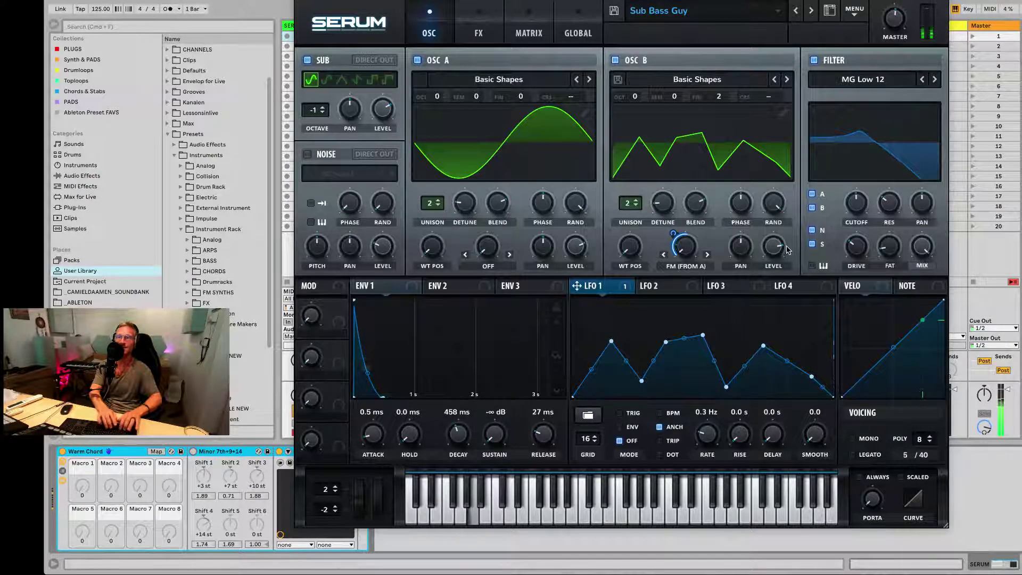
pyautogui.press('d')
pyautogui.press('g')
pyautogui.press('a')
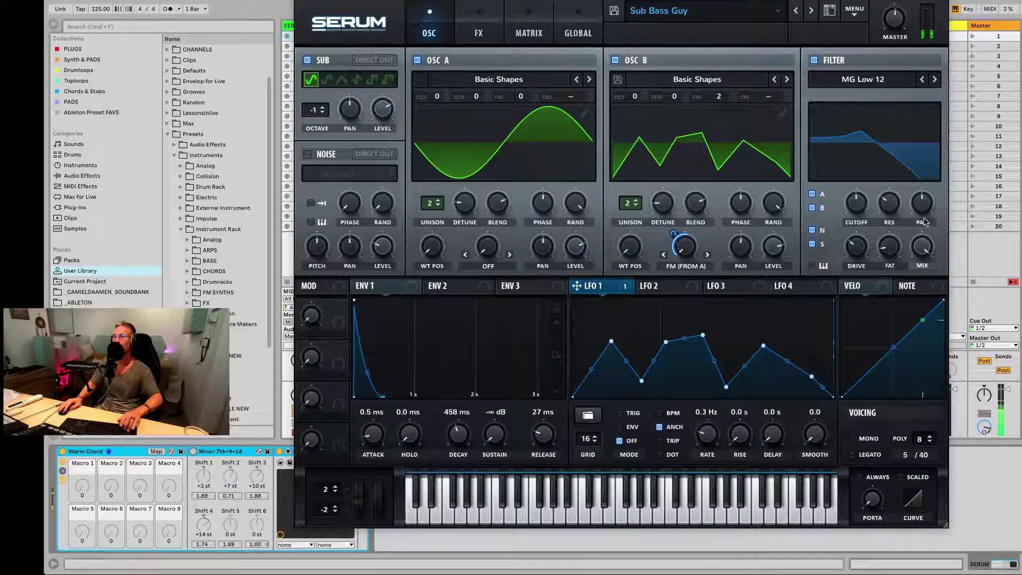
# Try a brighter filter with the cutoff around 952 Hz, more drive and Fat at 32%, and bring the settings back down.
pyautogui.moveTo(866, 203); pyautogui.dragTo(867, 157)
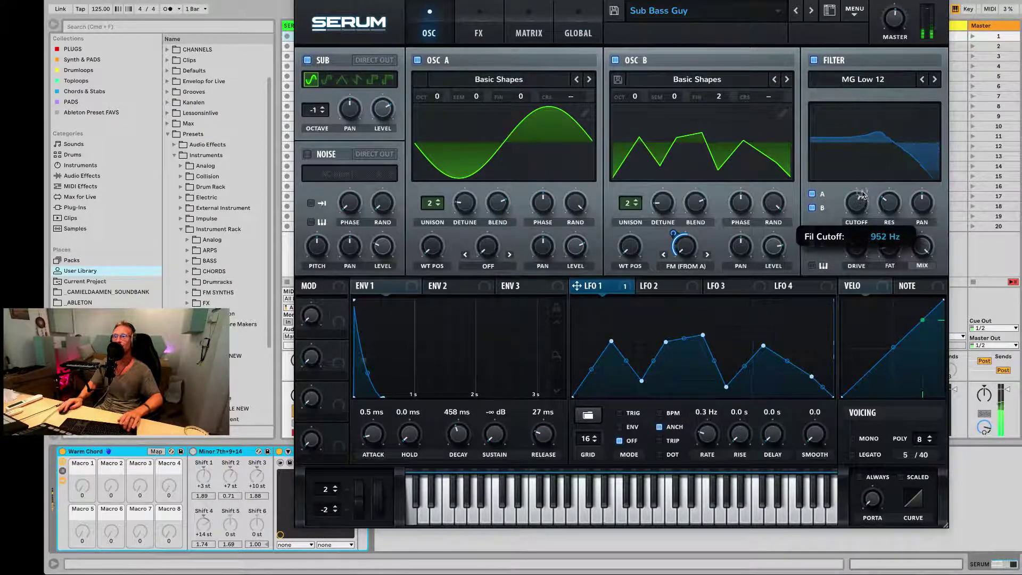
pyautogui.moveTo(856, 246); pyautogui.dragTo(858, 250)
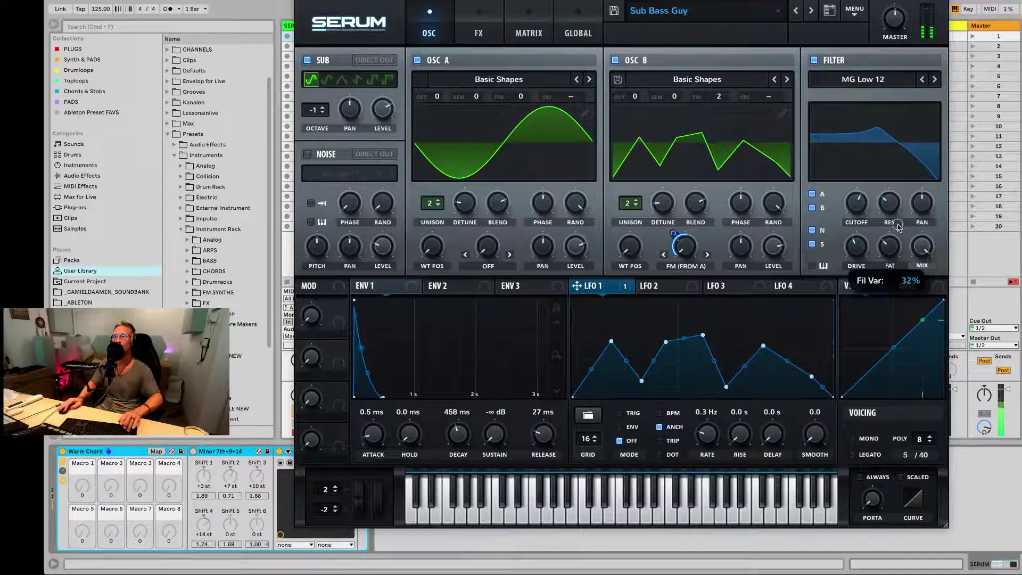
pyautogui.moveTo(856, 202); pyautogui.dragTo(857, 210)
pyautogui.moveTo(888, 258); pyautogui.dragTo(856, 252)
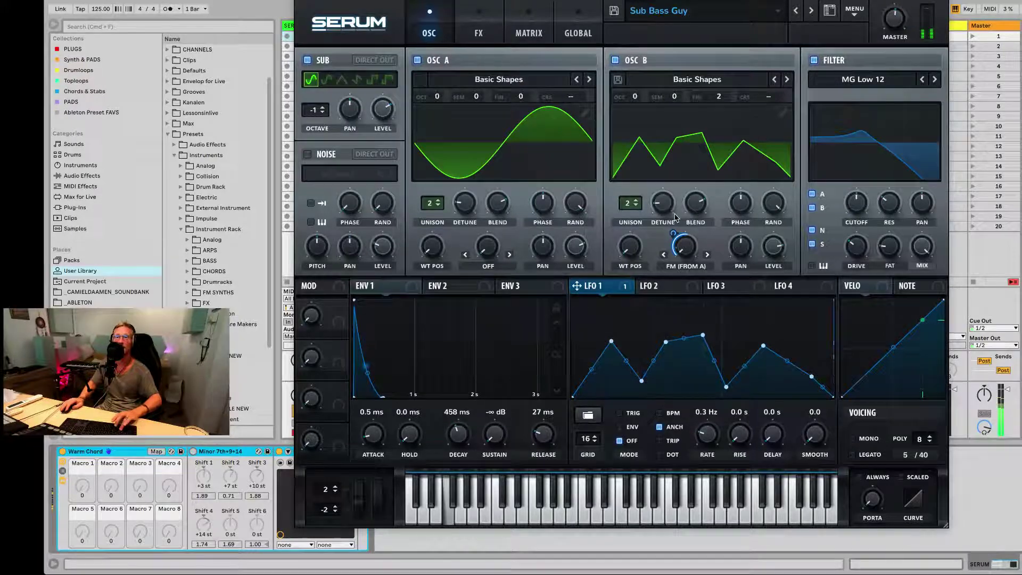
# Reshape LFO 2 into an irregular curve with several uneven peaks and dips, and copy it onto oscillator A as its waveform.
pyautogui.click(684, 288)
pyautogui.doubleClick(612, 368)
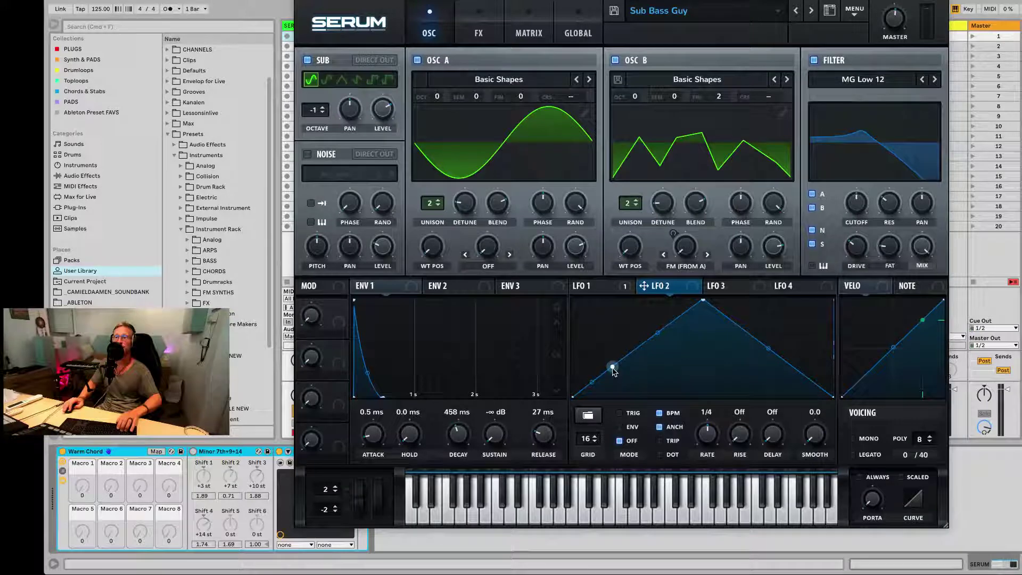
pyautogui.moveTo(612, 368); pyautogui.dragTo(602, 333)
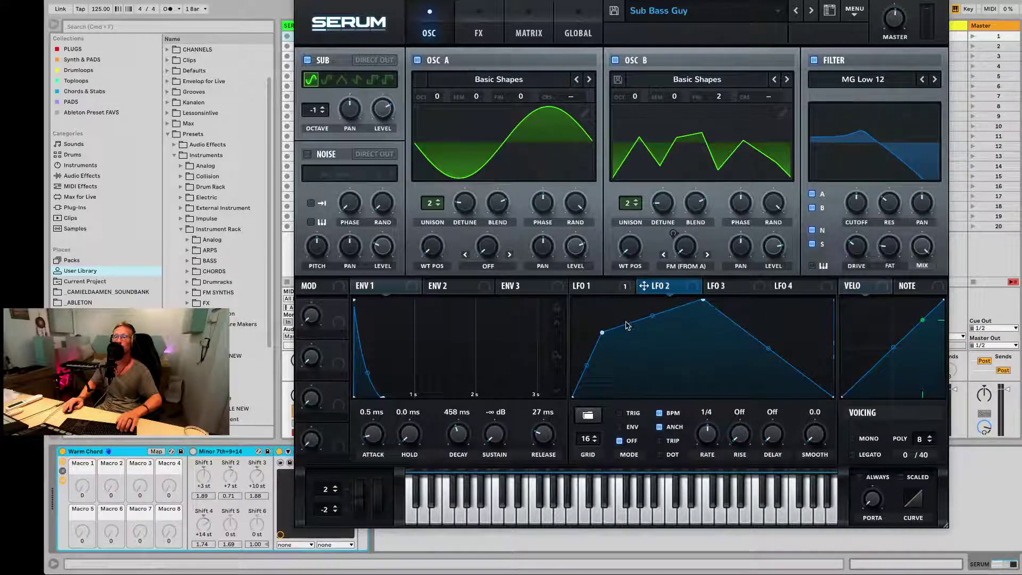
pyautogui.moveTo(628, 326); pyautogui.dragTo(633, 379)
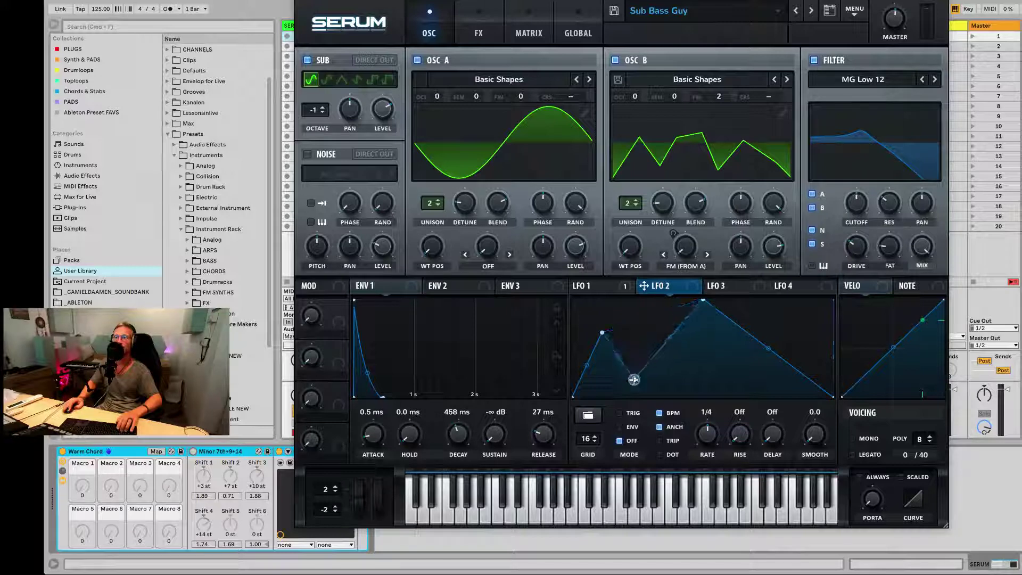
pyautogui.doubleClick(679, 332)
pyautogui.moveTo(678, 332); pyautogui.dragTo(662, 316)
pyautogui.doubleClick(738, 325)
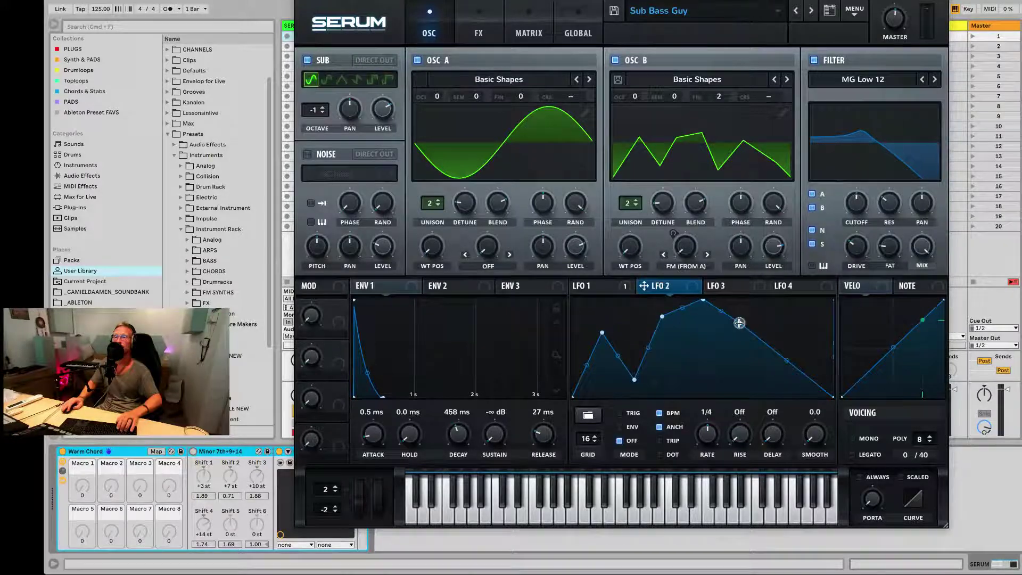
pyautogui.moveTo(737, 325); pyautogui.dragTo(780, 301)
pyautogui.doubleClick(749, 373)
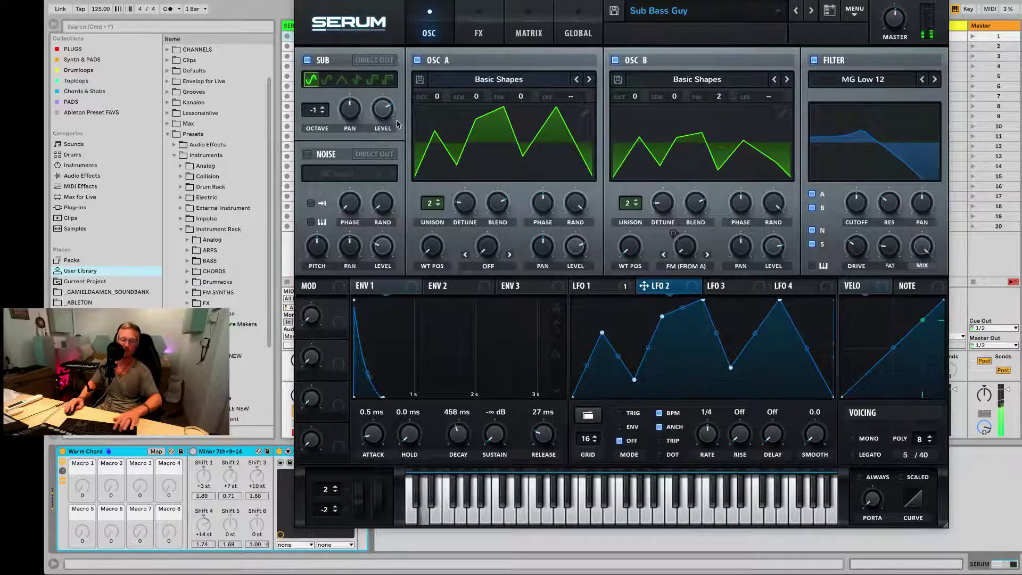
# Lower the filter cutoff and assign envelope 2 to modulate it.
pyautogui.moveTo(866, 214); pyautogui.dragTo(857, 211)
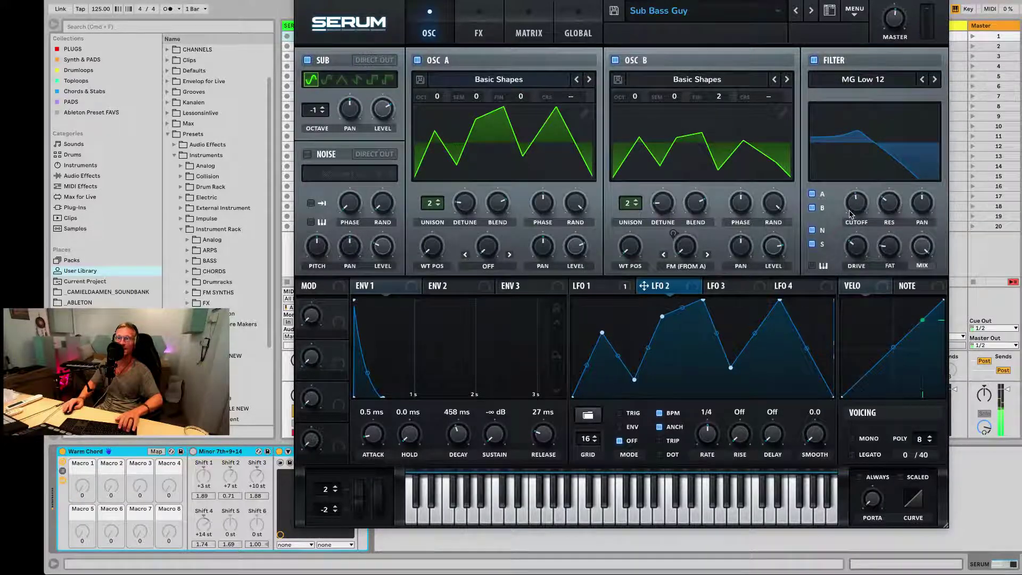
pyautogui.click(468, 286)
pyautogui.moveTo(431, 285); pyautogui.dragTo(858, 248)
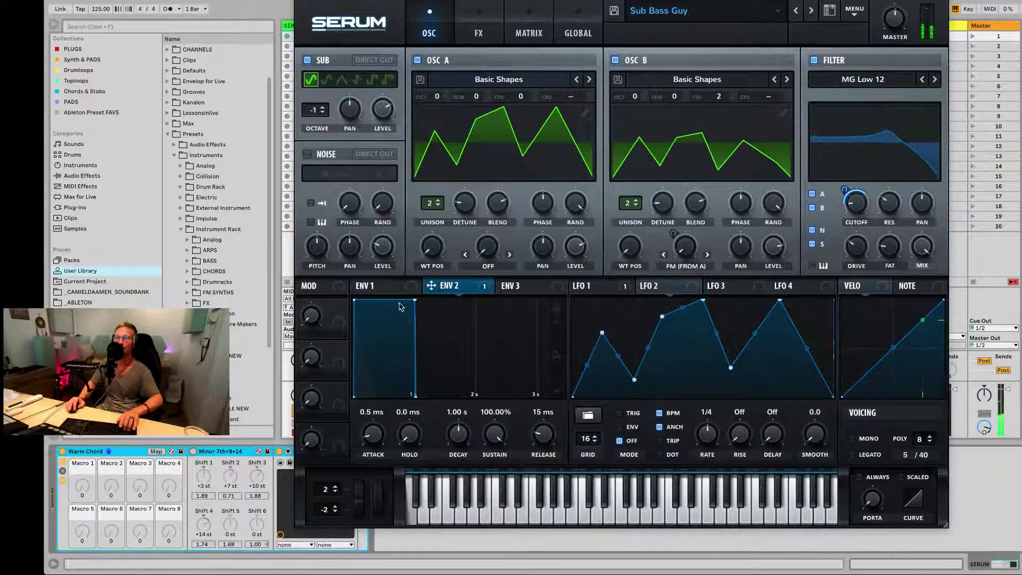
# Shape envelope 2 with 0% sustain and a 678 ms decay, and fine-tune the filter with a lower cutoff and more resonance.
pyautogui.moveTo(414, 300); pyautogui.dragTo(366, 415)
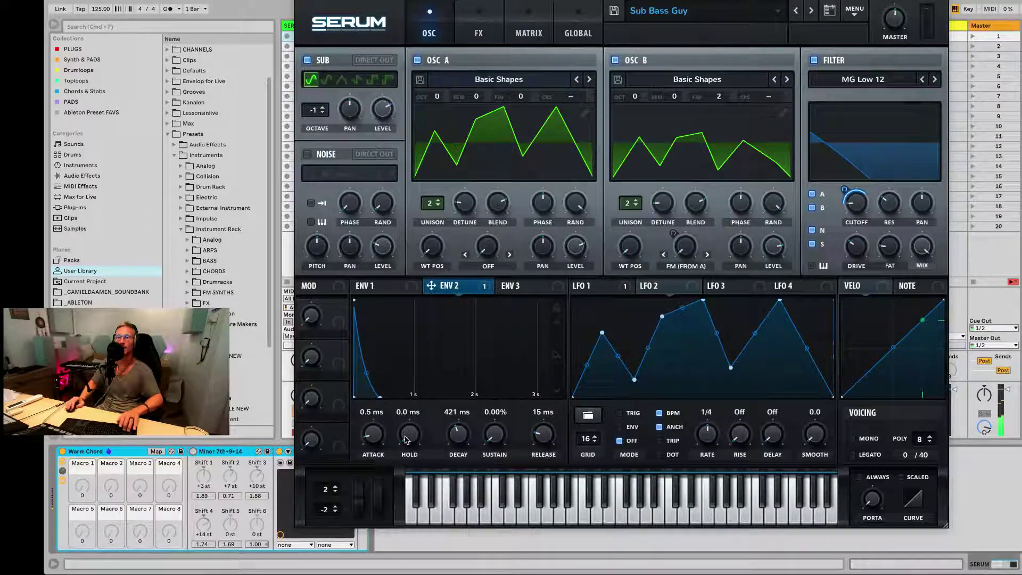
pyautogui.moveTo(458, 436); pyautogui.dragTo(462, 441)
pyautogui.moveTo(860, 205); pyautogui.dragTo(889, 208)
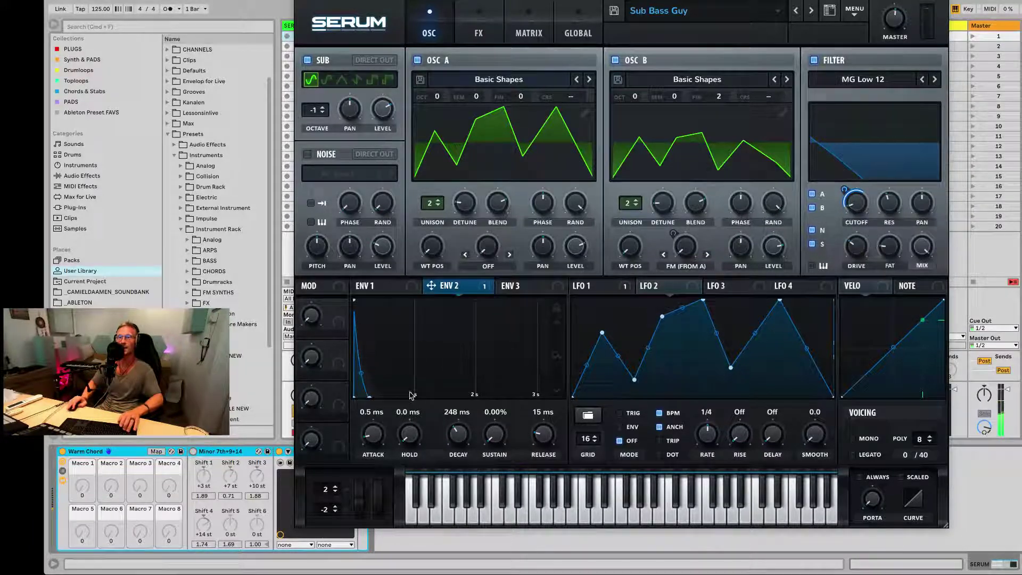
pyautogui.moveTo(454, 440); pyautogui.dragTo(448, 425)
pyautogui.moveTo(447, 429)
pyautogui.mouseDown()
pyautogui.moveTo(449, 418)
pyautogui.moveTo(463, 426)
pyautogui.mouseUp()
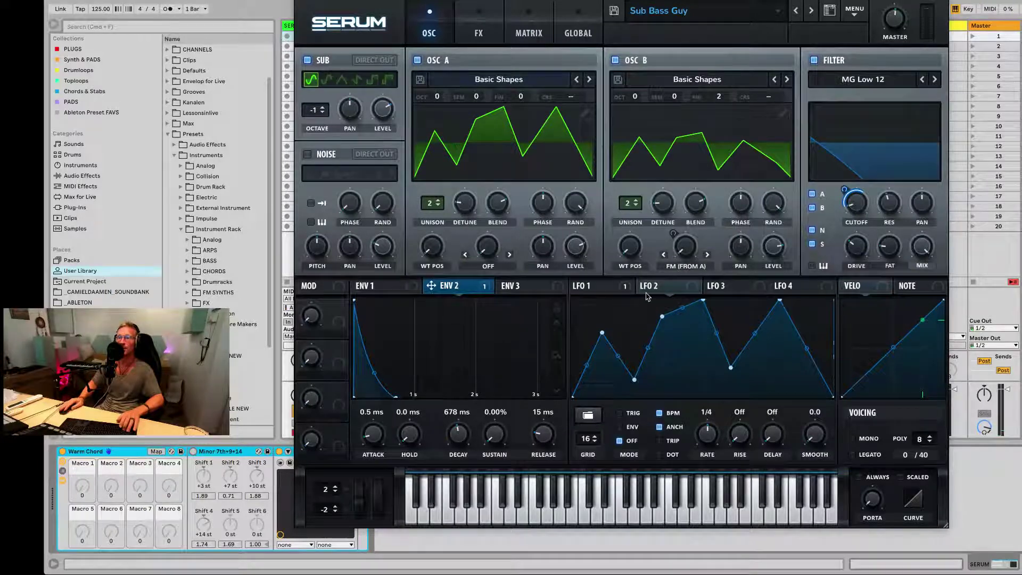
# Assign LFO 3 to envelope 2's decay, turn off its tempo sync and set its rate to 0.03 Hz.
pyautogui.click(755, 288)
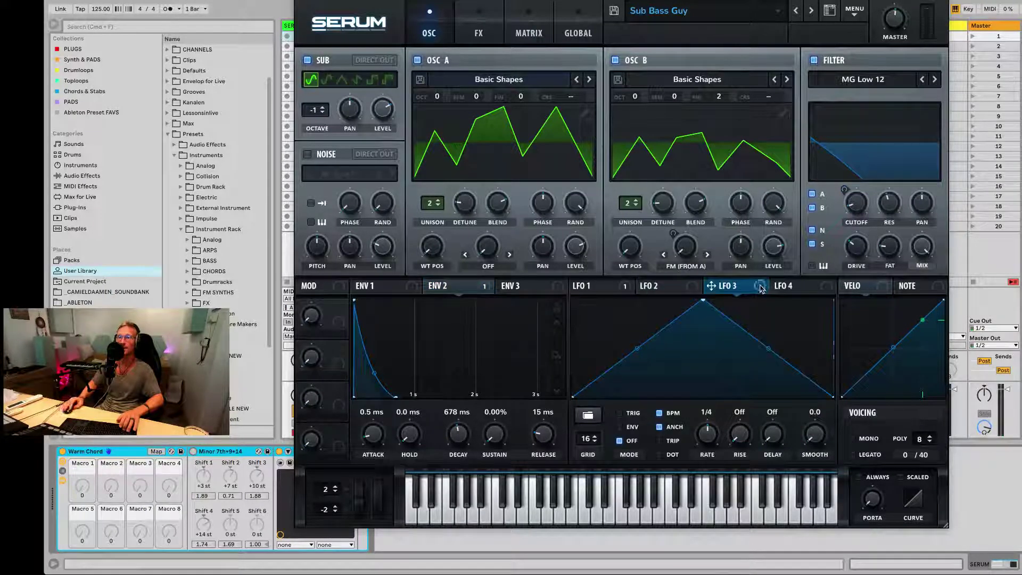
pyautogui.moveTo(711, 286); pyautogui.dragTo(458, 434)
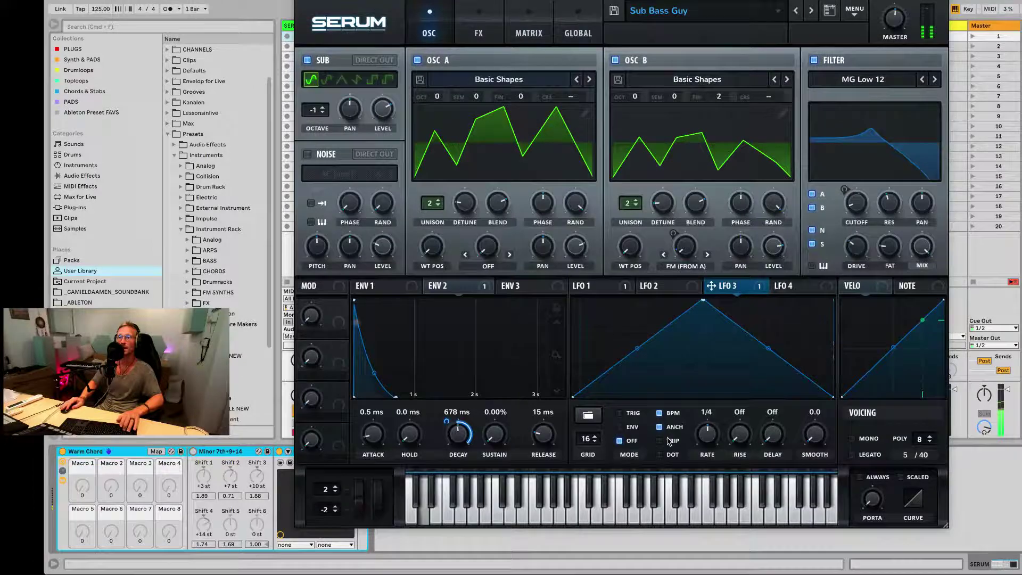
pyautogui.click(673, 414)
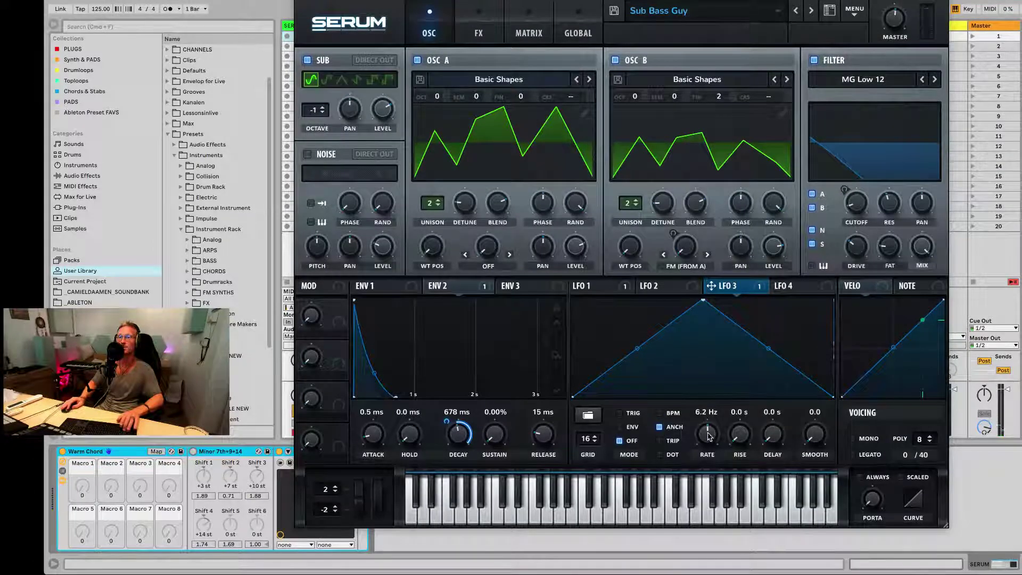
pyautogui.moveTo(708, 436); pyautogui.dragTo(706, 478)
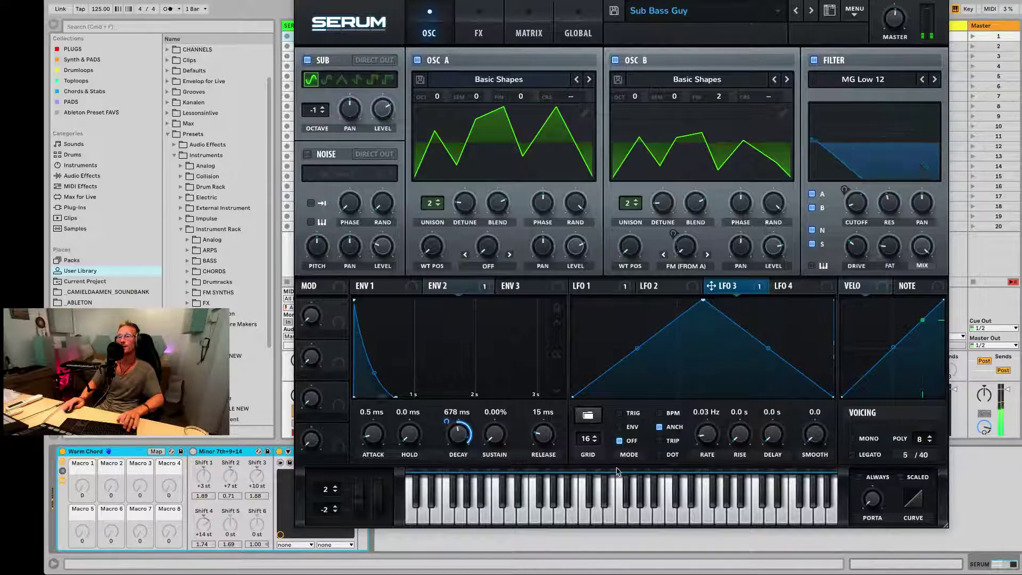
# Shorten envelope 2's decay to 185 ms and set LFO 3's rate to 0.7 Hz.
pyautogui.moveTo(456, 435); pyautogui.dragTo(447, 407)
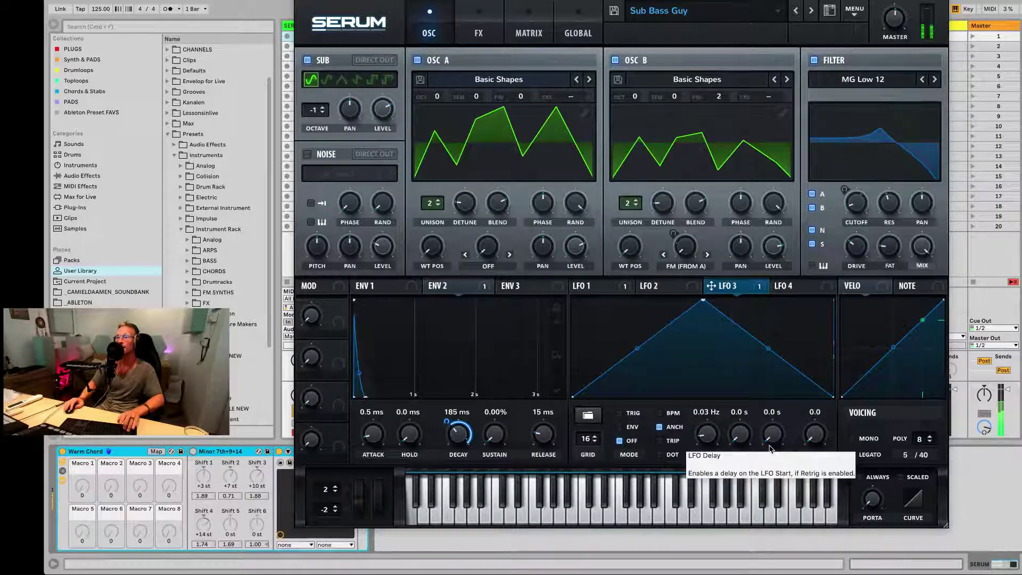
pyautogui.moveTo(707, 433); pyautogui.dragTo(710, 419)
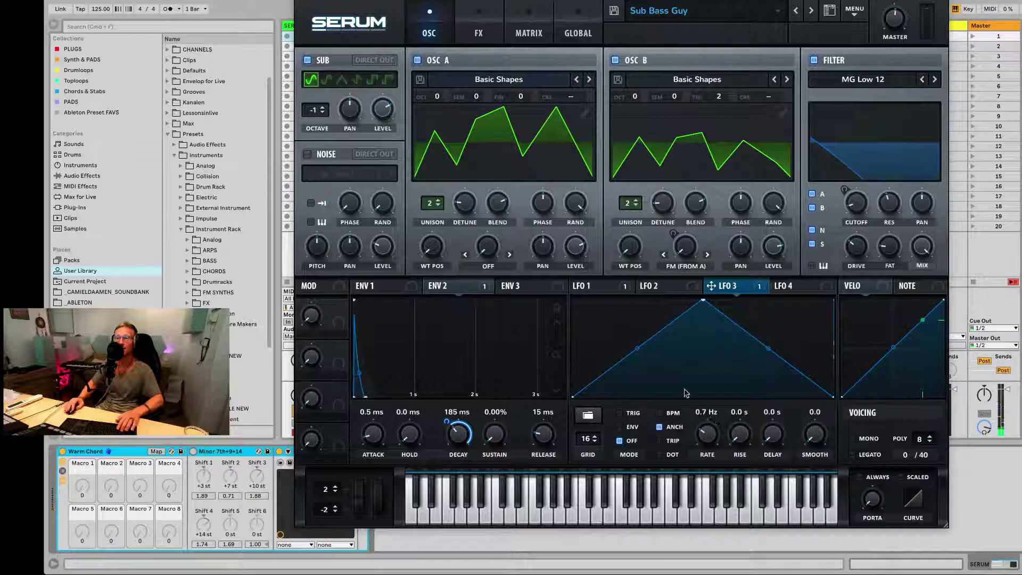
# Load the basic "saw up" shape into LFO 3 and set envelope 2's decay to 241 ms.
pyautogui.click(587, 415)
pyautogui.moveTo(610, 425)
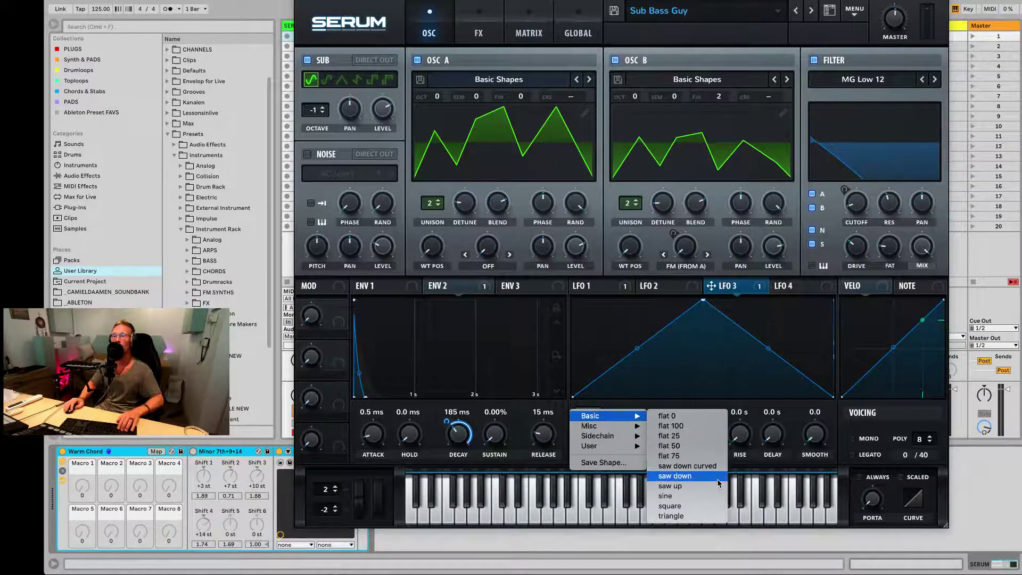
pyautogui.click(715, 485)
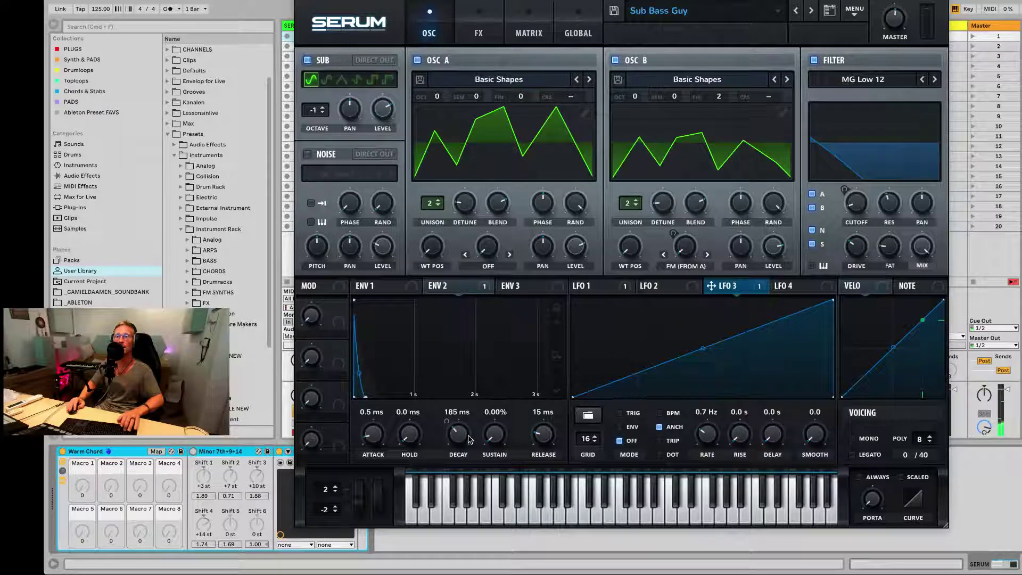
pyautogui.moveTo(470, 439)
pyautogui.mouseDown()
pyautogui.moveTo(465, 394)
pyautogui.moveTo(457, 432)
pyautogui.mouseUp()
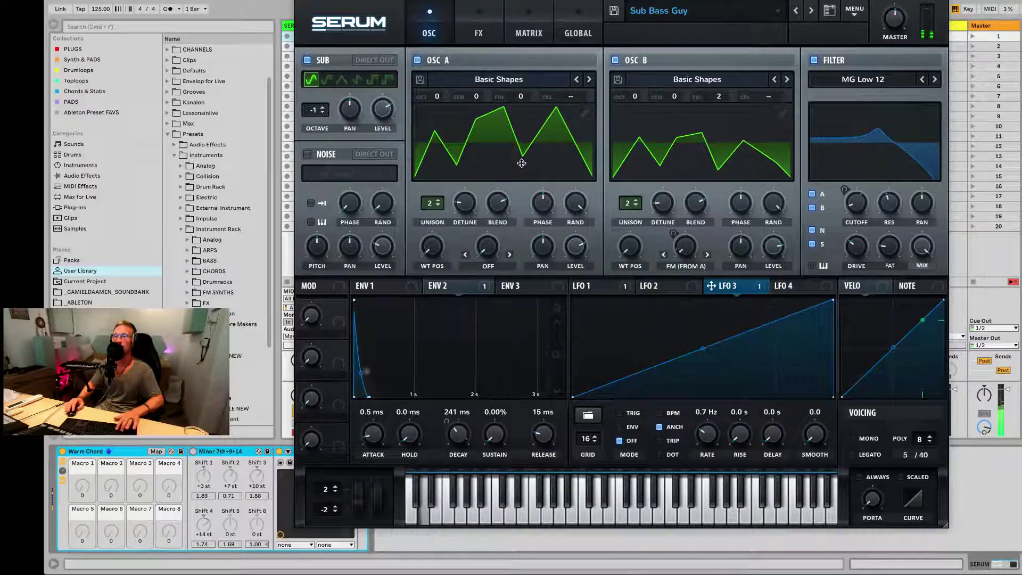
# Save the modified patch as a new preset named "Sub Bass Guy 2".
pyautogui.click(616, 12)
pyautogui.press('Right')
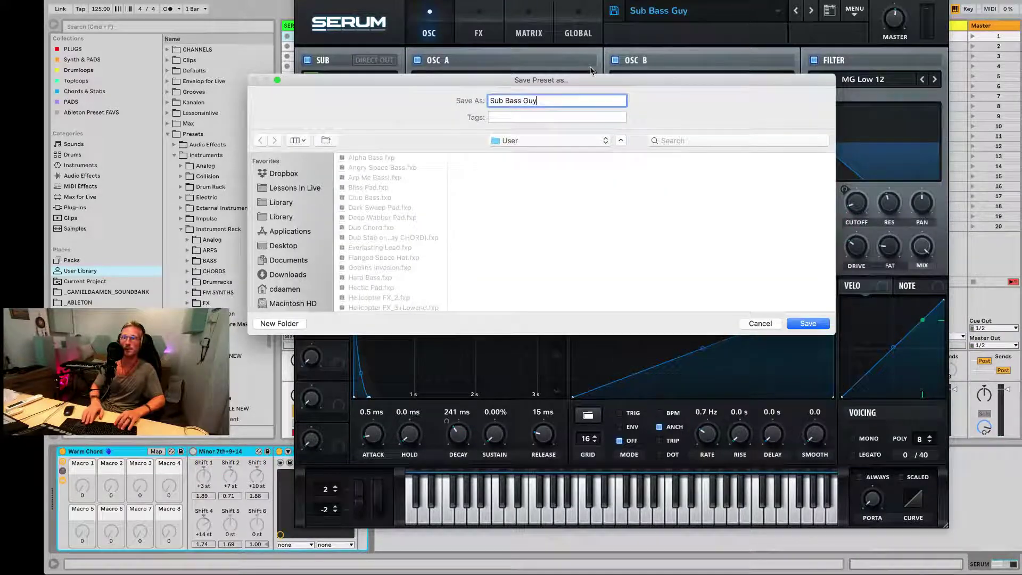
pyautogui.press('Return')
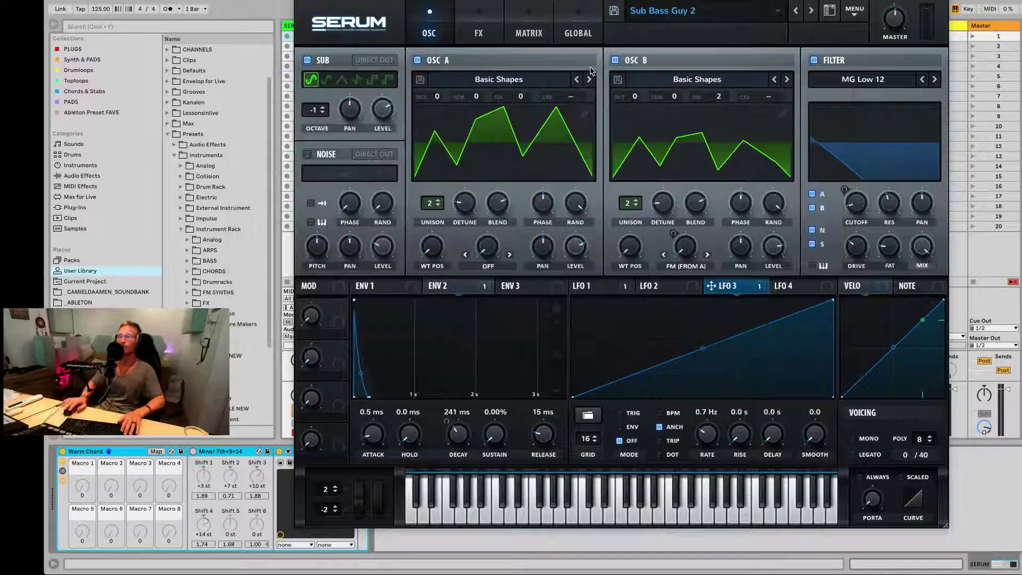